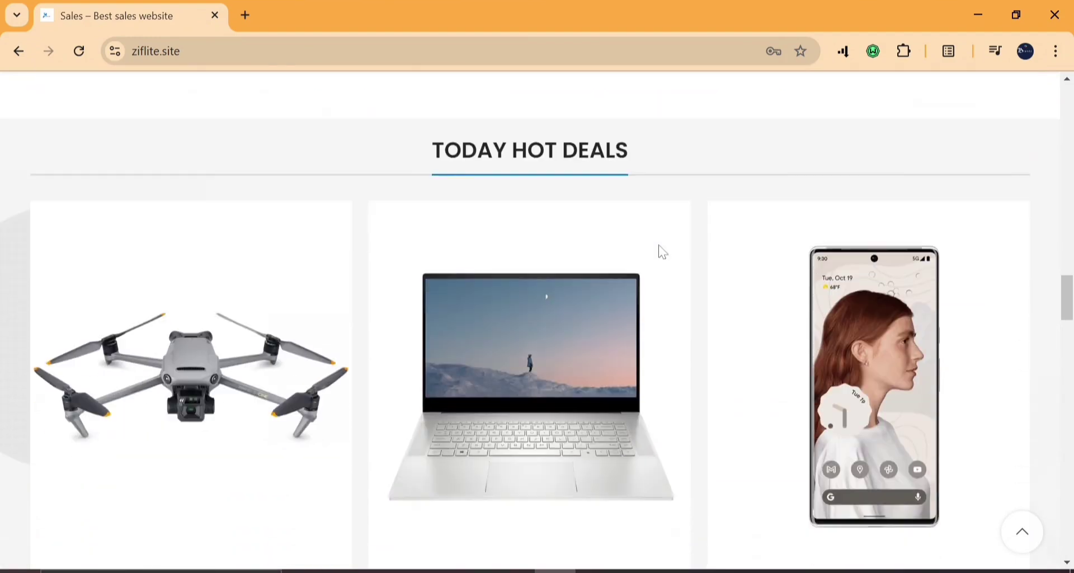
Browse the ziflite.site home page, playing and then pausing the iPhone 13 trailer video.
{"action": "scroll", "coordinate": [662, 252], "scroll_direction": "down", "scroll_amount": 10}
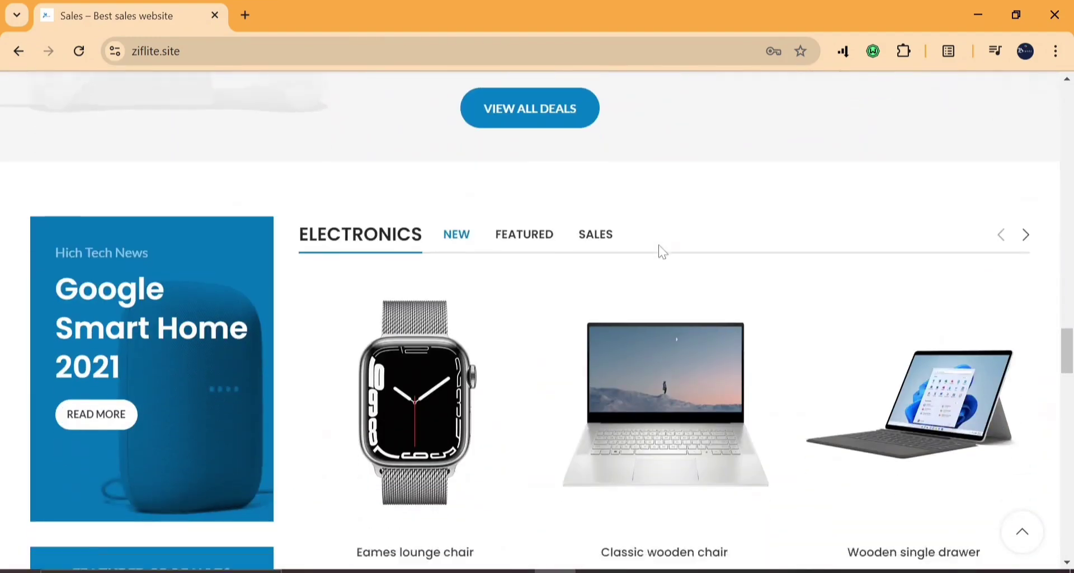
{"action": "scroll", "coordinate": [660, 252], "scroll_direction": "down", "scroll_amount": 7}
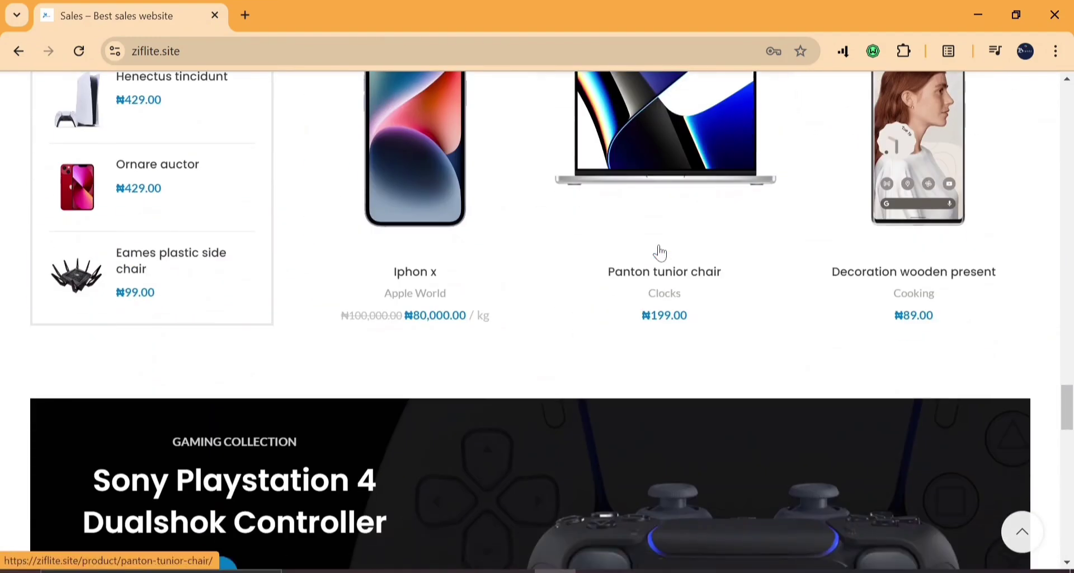
{"action": "scroll", "coordinate": [660, 252], "scroll_direction": "down", "scroll_amount": 3}
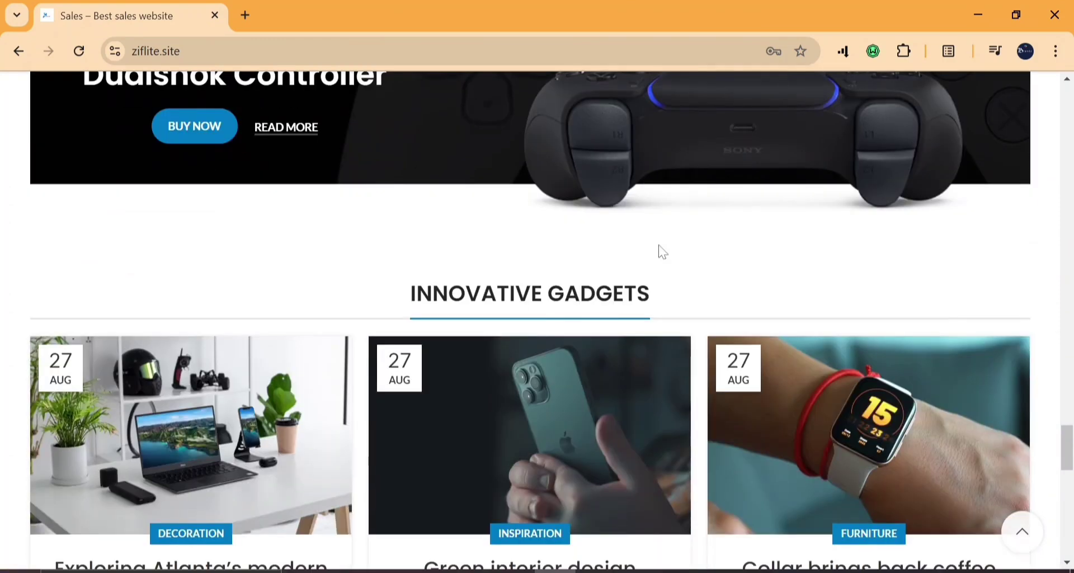
{"action": "scroll", "coordinate": [661, 249], "scroll_direction": "down", "scroll_amount": 4}
{"action": "scroll", "coordinate": [660, 249], "scroll_direction": "down", "scroll_amount": 6}
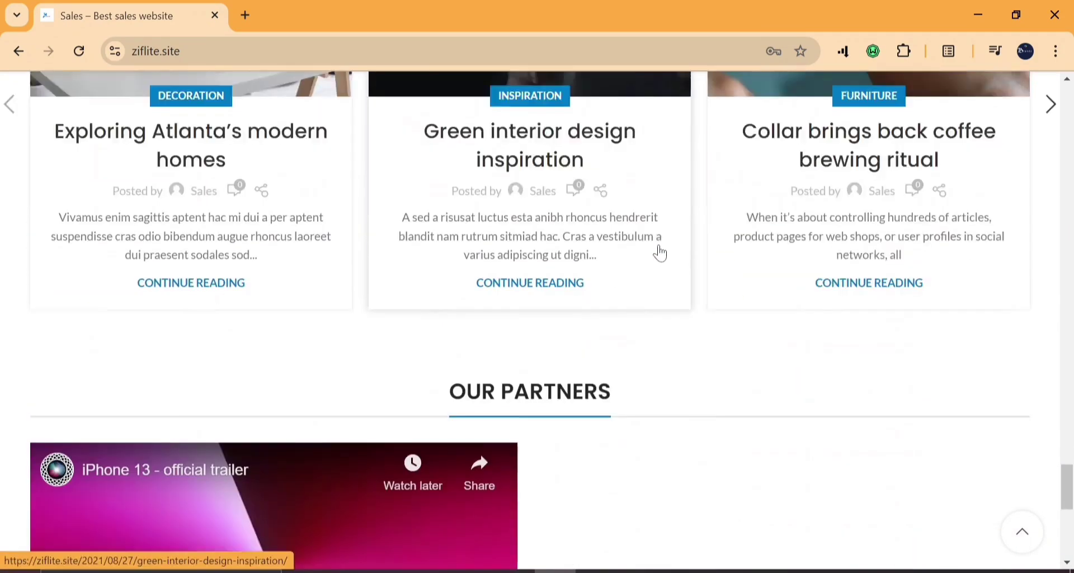
{"action": "scroll", "coordinate": [663, 252], "scroll_direction": "down", "scroll_amount": 4}
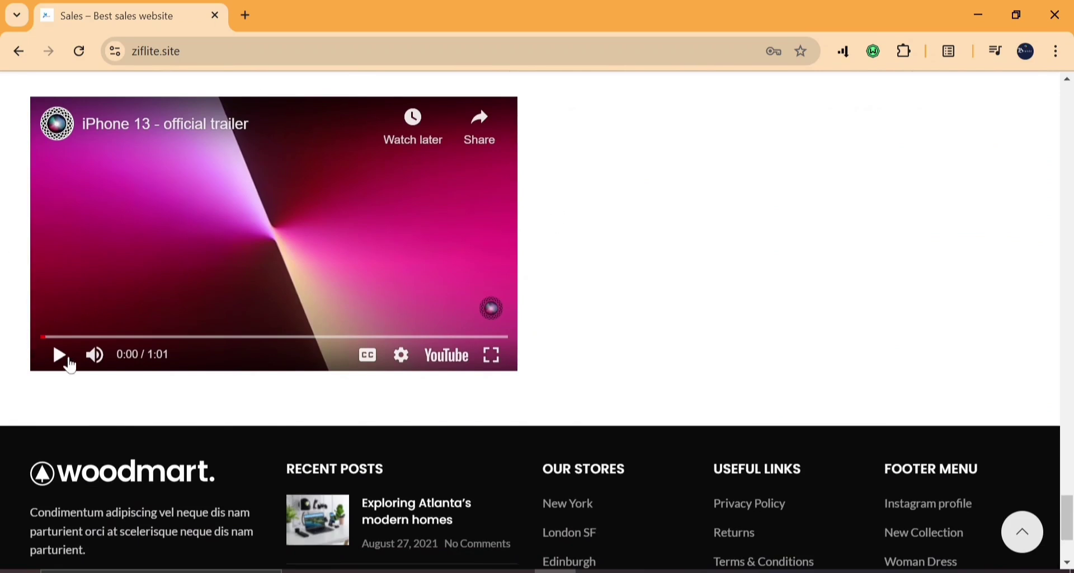
{"action": "left_click", "coordinate": [69, 362]}
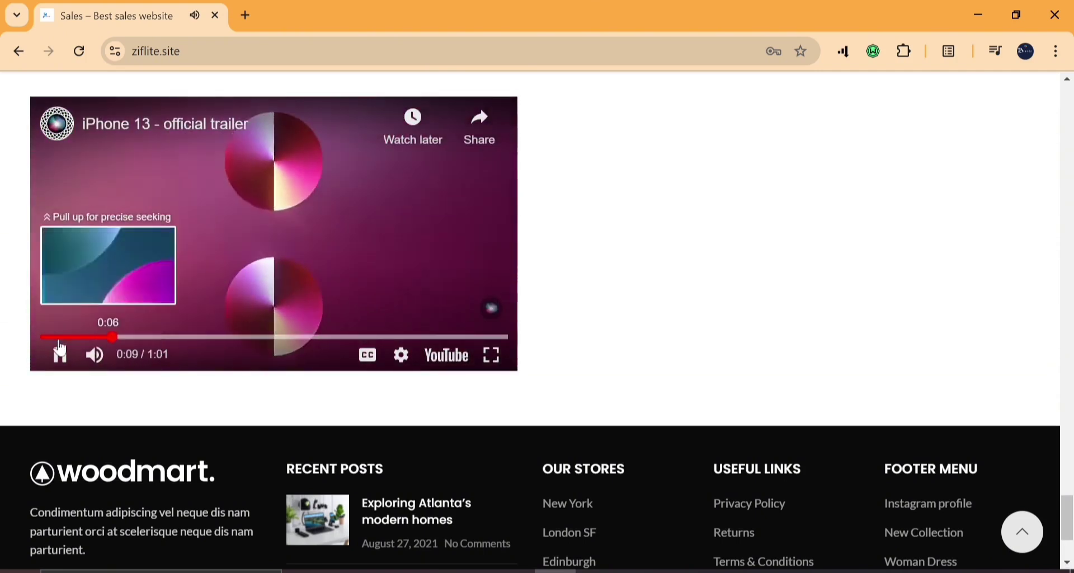
{"action": "left_click", "coordinate": [60, 358]}
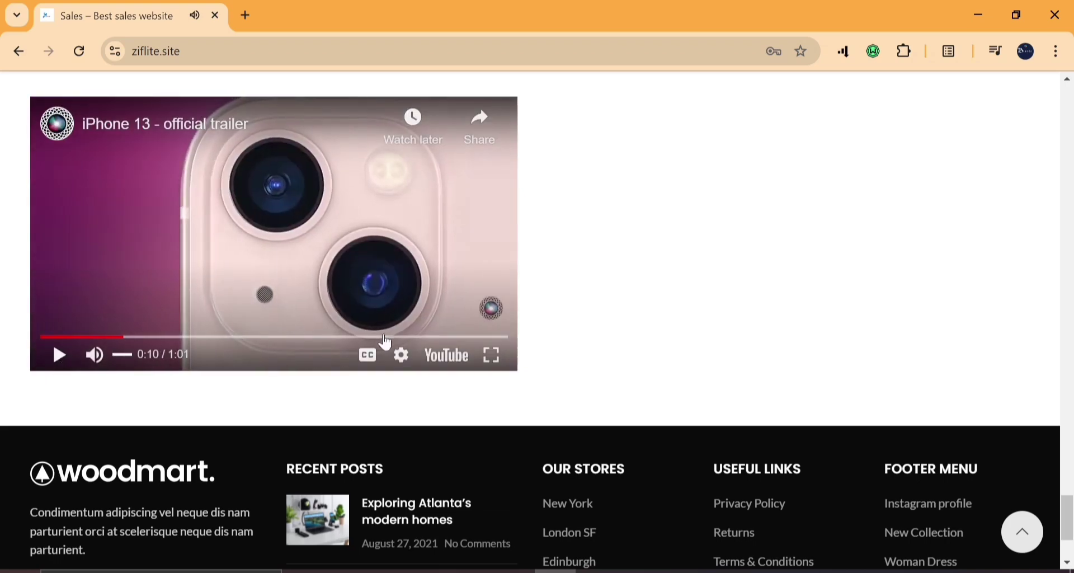
{"action": "scroll", "coordinate": [400, 346], "scroll_direction": "up", "scroll_amount": 20}
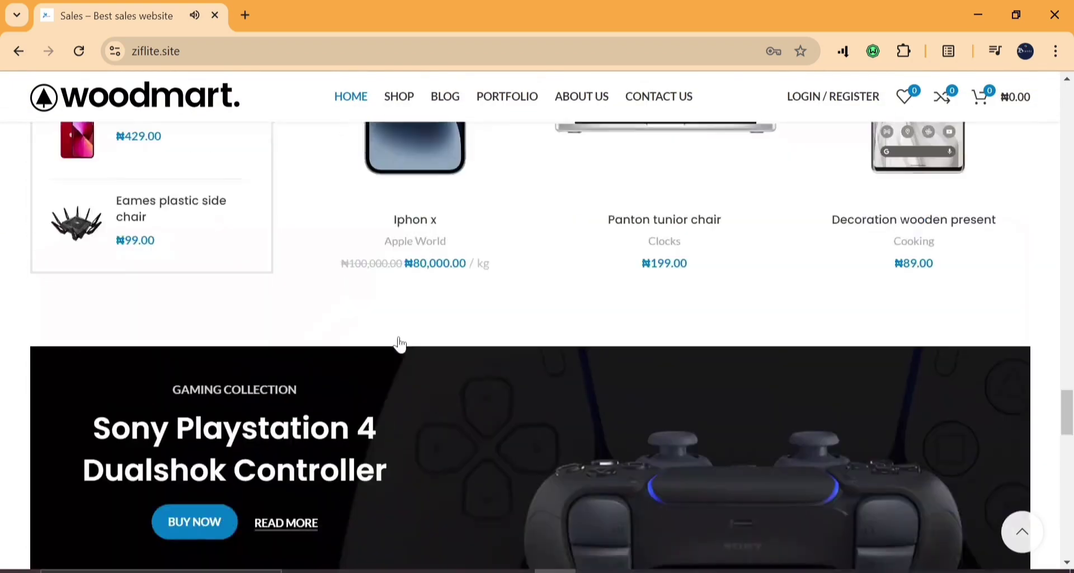
{"action": "scroll", "coordinate": [400, 346], "scroll_direction": "up", "scroll_amount": 10}
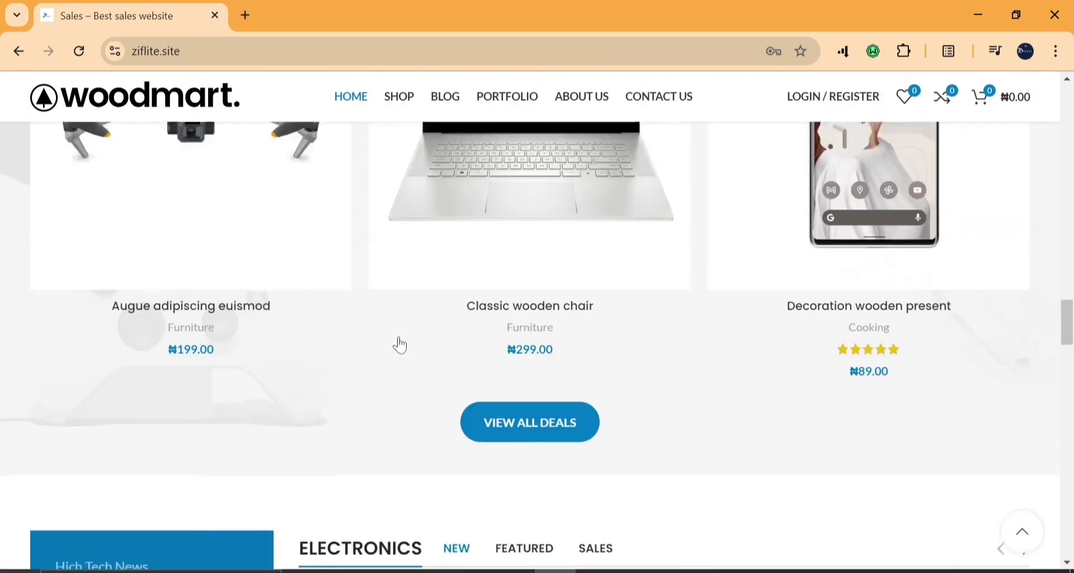
{"action": "scroll", "coordinate": [401, 346], "scroll_direction": "up", "scroll_amount": 12}
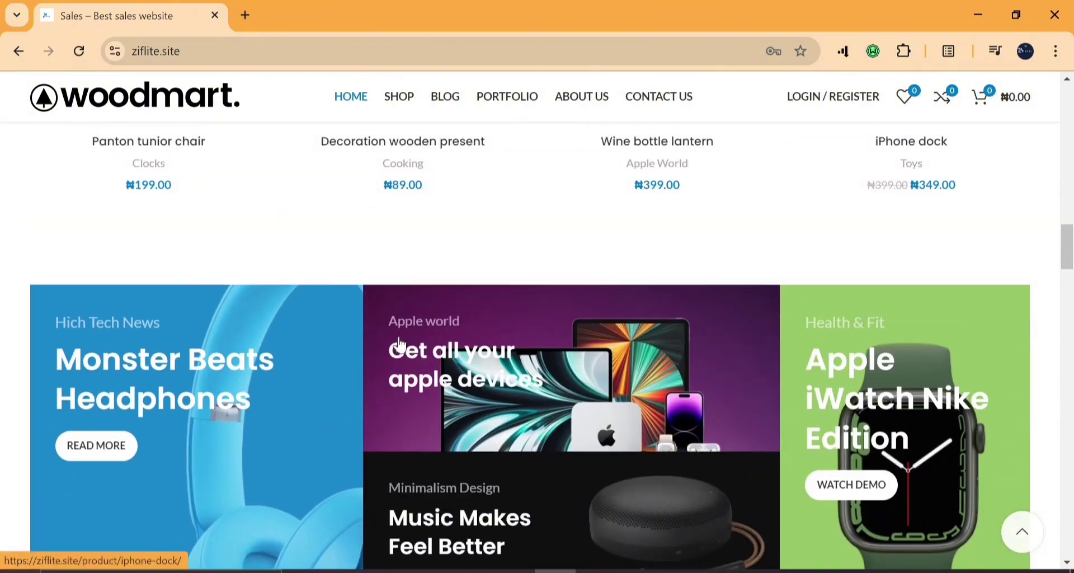
{"action": "scroll", "coordinate": [401, 346], "scroll_direction": "up", "scroll_amount": 12}
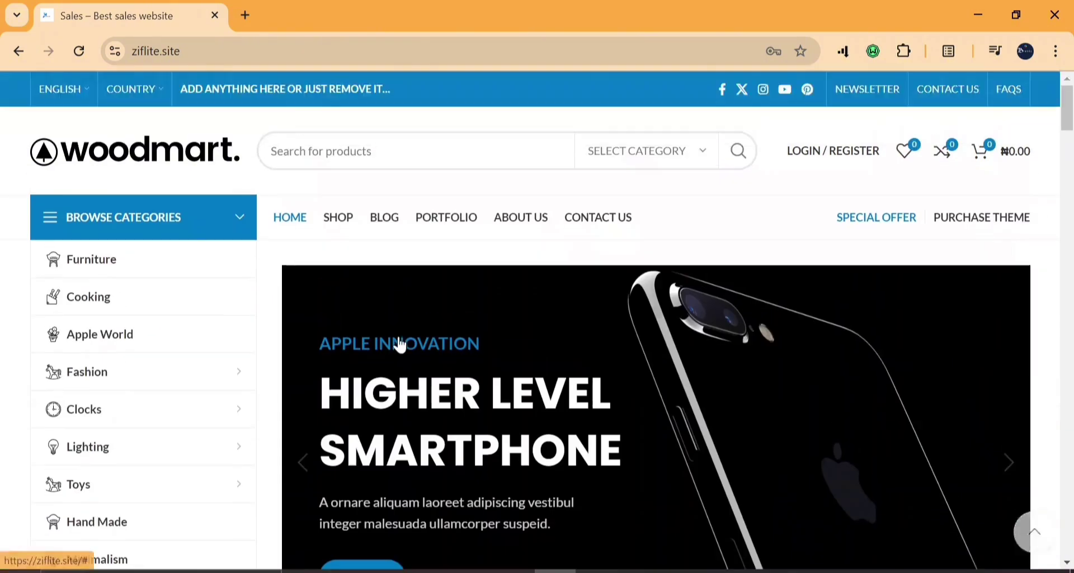
Go to the Shop page and scroll through the product grid.
{"action": "left_click", "coordinate": [336, 219]}
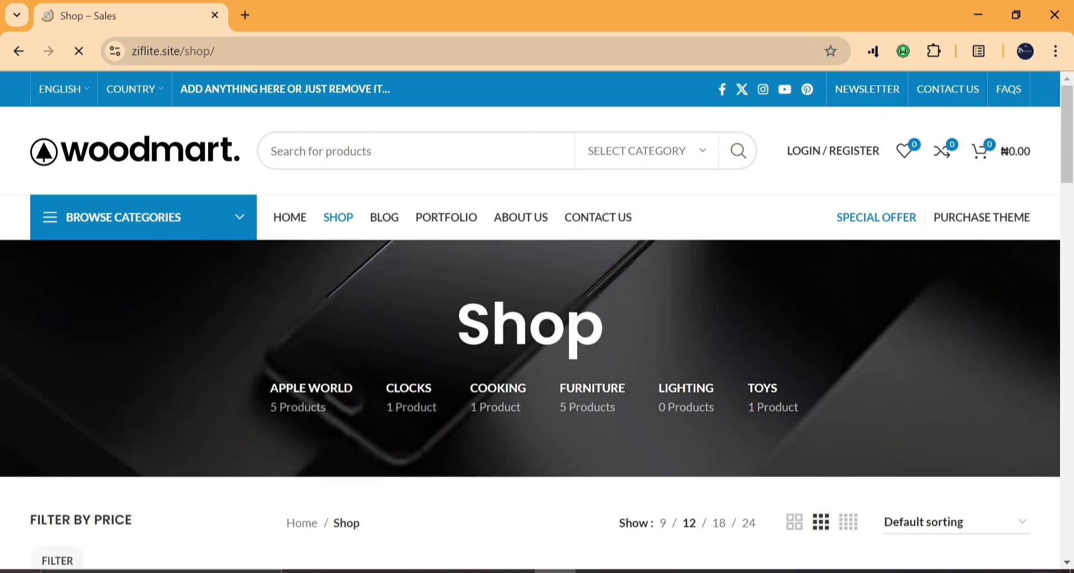
{"action": "scroll", "coordinate": [492, 310], "scroll_direction": "down", "scroll_amount": 10}
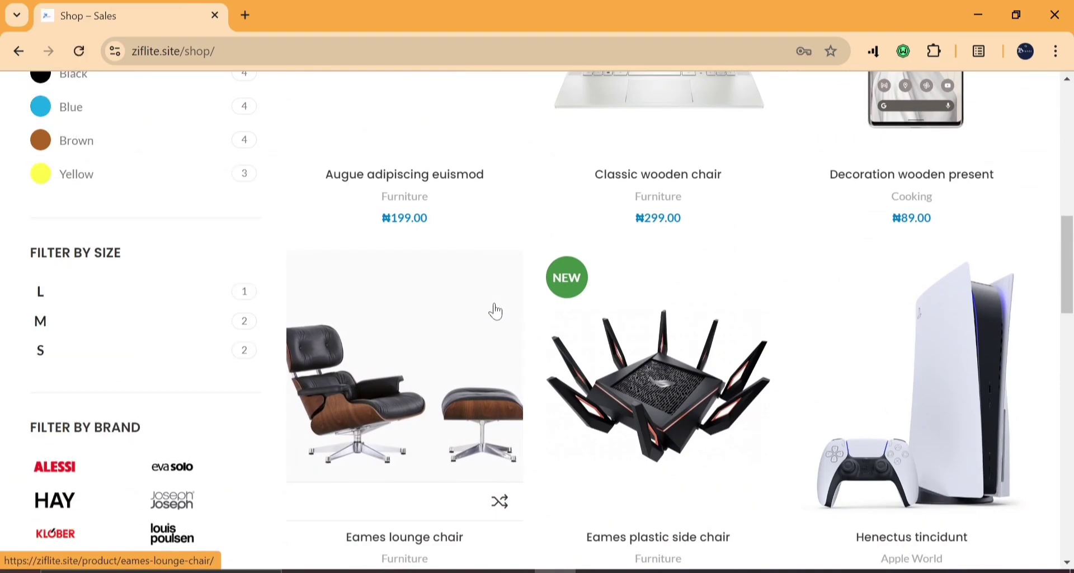
{"action": "scroll", "coordinate": [496, 311], "scroll_direction": "down", "scroll_amount": 5}
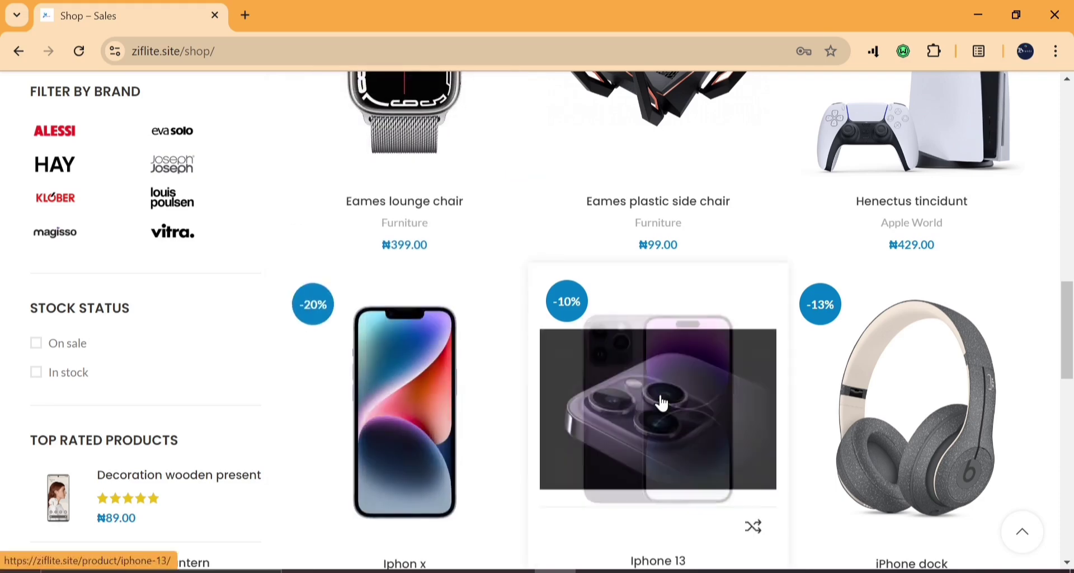
{"action": "scroll", "coordinate": [704, 331], "scroll_direction": "down", "scroll_amount": 2}
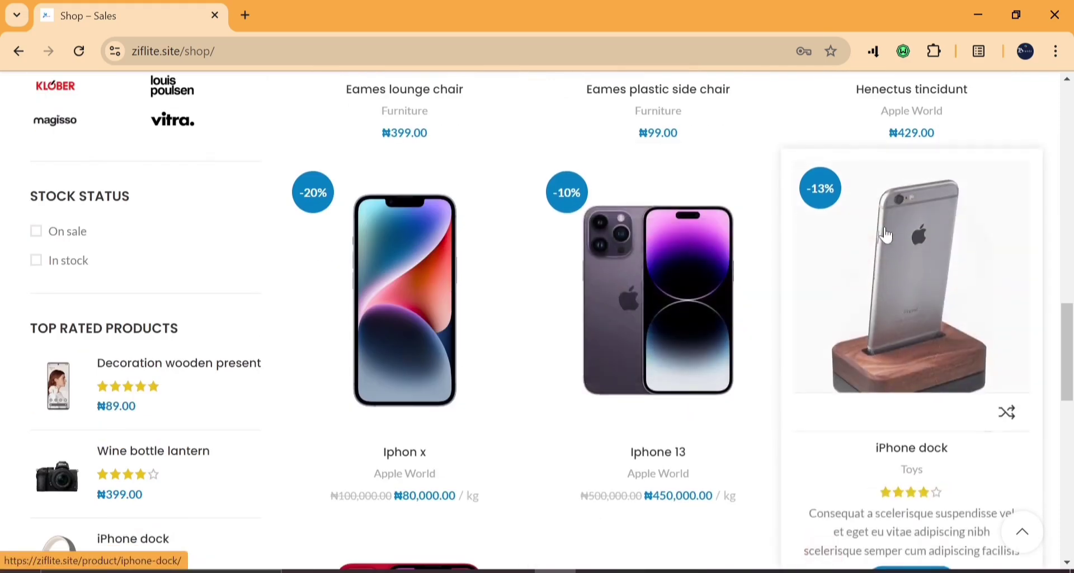
{"action": "scroll", "coordinate": [446, 280], "scroll_direction": "down", "scroll_amount": 4}
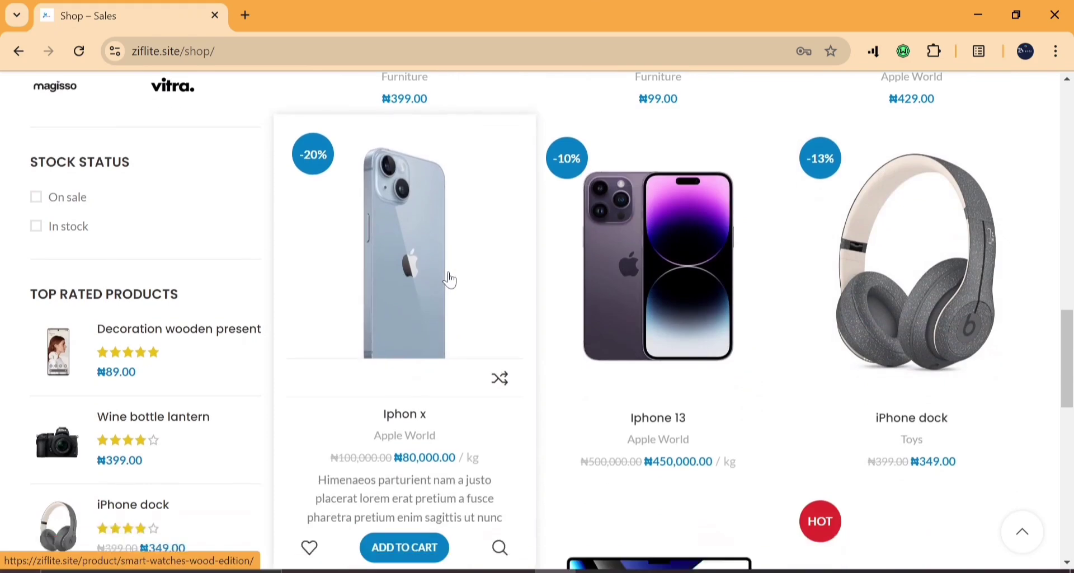
{"action": "scroll", "coordinate": [450, 280], "scroll_direction": "up", "scroll_amount": 4}
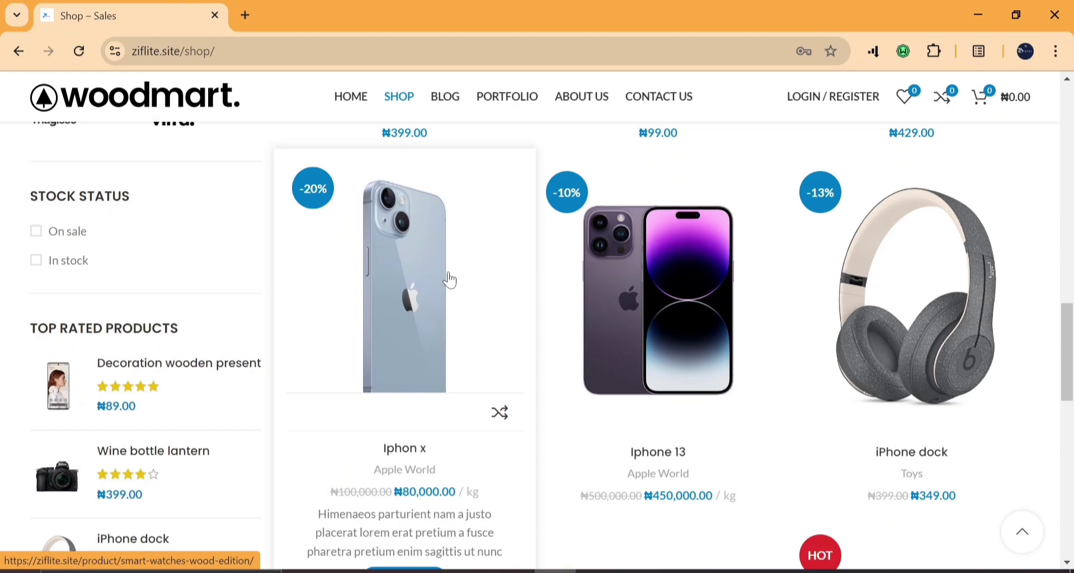
{"action": "scroll", "coordinate": [449, 280], "scroll_direction": "down", "scroll_amount": 4}
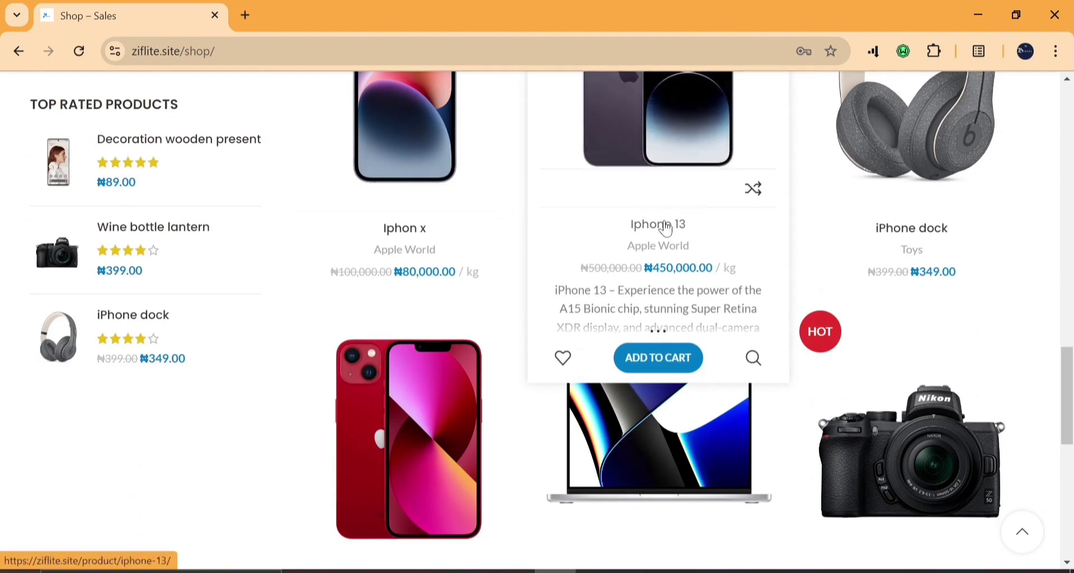
{"action": "scroll", "coordinate": [666, 228], "scroll_direction": "up", "scroll_amount": 4}
{"action": "scroll", "coordinate": [663, 228], "scroll_direction": "down", "scroll_amount": 2}
Add the Iphone 13 to the cart and autofill checkout billing details from a saved address.
{"action": "left_click", "coordinate": [652, 472]}
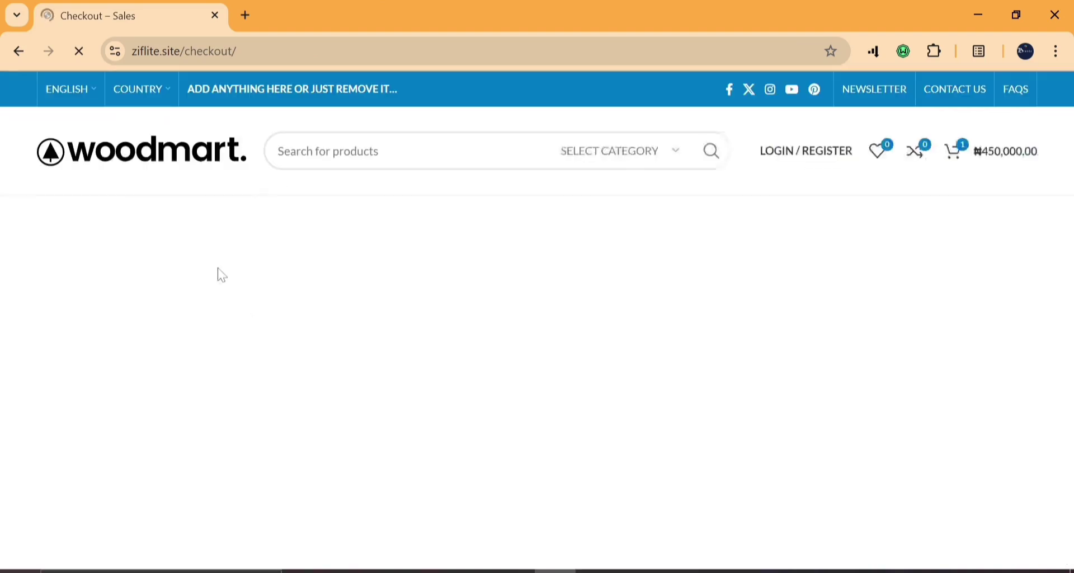
{"action": "scroll", "coordinate": [425, 346], "scroll_direction": "down", "scroll_amount": 5}
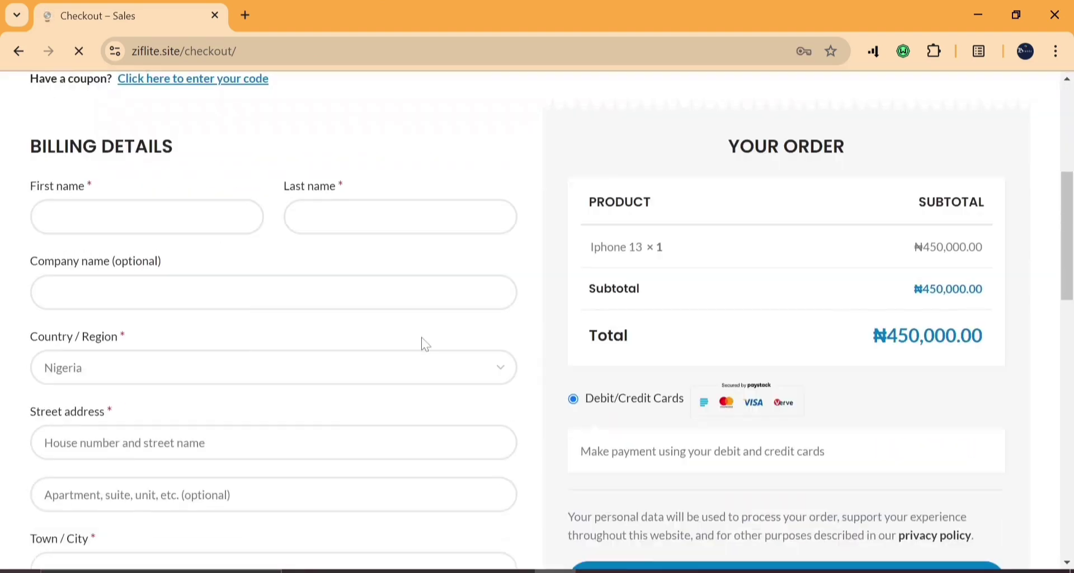
{"action": "left_click", "coordinate": [88, 228]}
{"action": "key", "text": "Escape"}
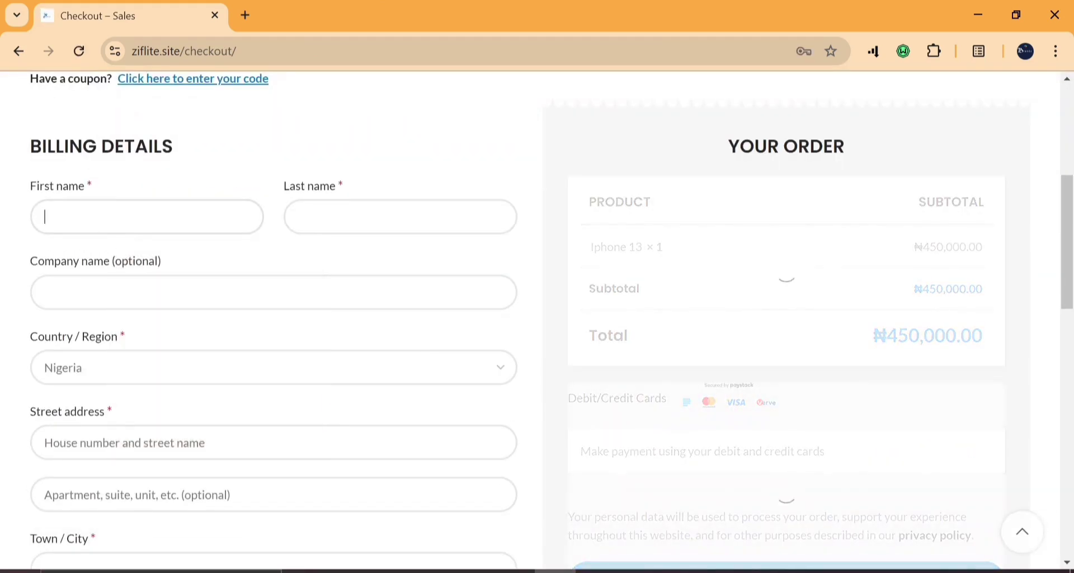
{"action": "left_click", "coordinate": [146, 219]}
{"action": "left_click", "coordinate": [268, 277]}
Place the order with card payment.
{"action": "scroll", "coordinate": [639, 313], "scroll_direction": "down", "scroll_amount": 9}
{"action": "scroll", "coordinate": [639, 314], "scroll_direction": "up", "scroll_amount": 3}
{"action": "scroll", "coordinate": [701, 263], "scroll_direction": "up", "scroll_amount": 2}
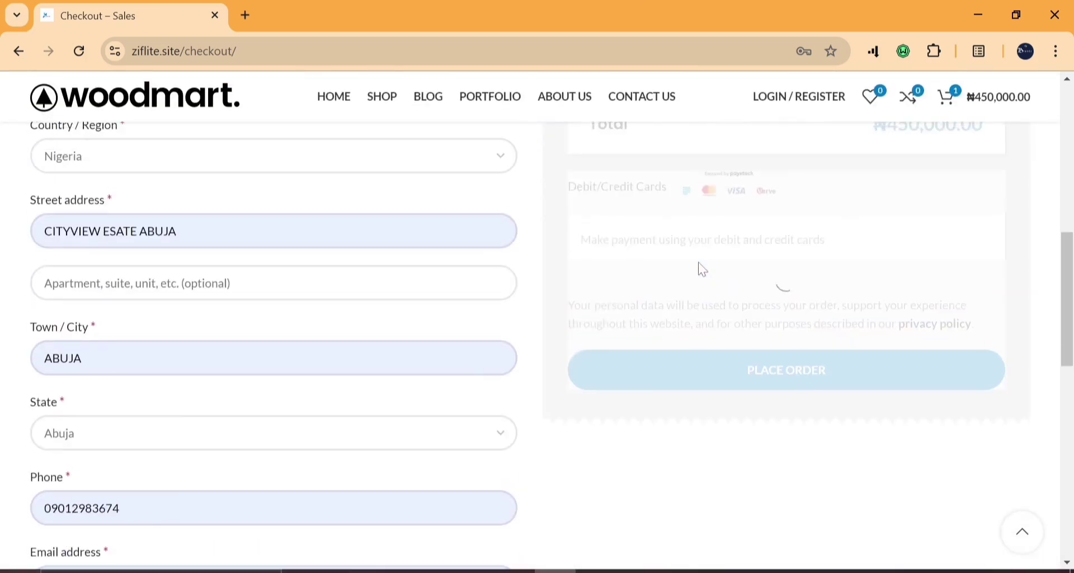
{"action": "left_click", "coordinate": [727, 378]}
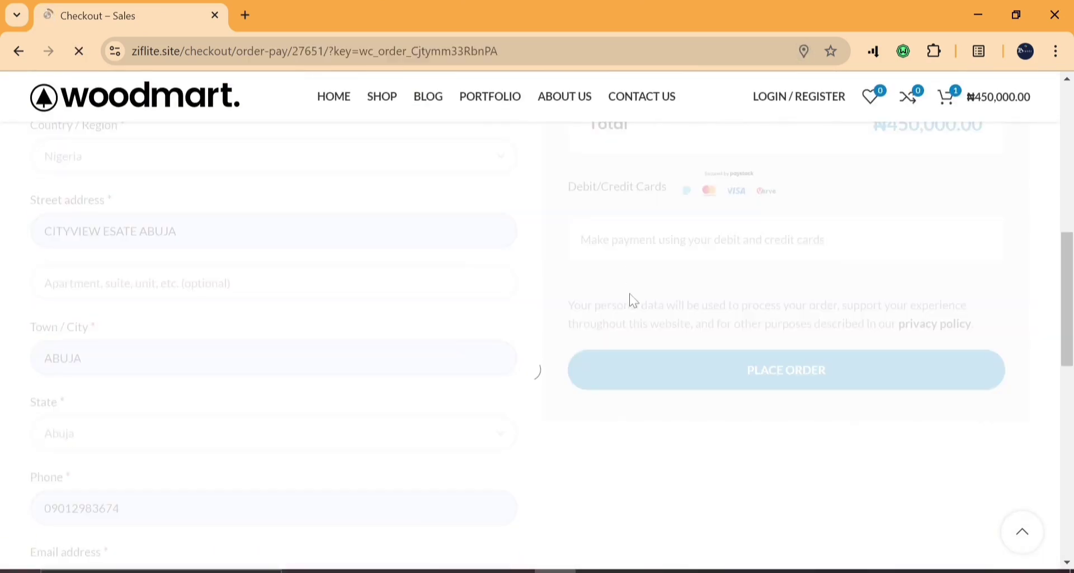
Choose the Success test outcome and pay NGN 450,000 to reach order 27651's confirmation.
{"action": "scroll", "coordinate": [633, 301], "scroll_direction": "up", "scroll_amount": 4}
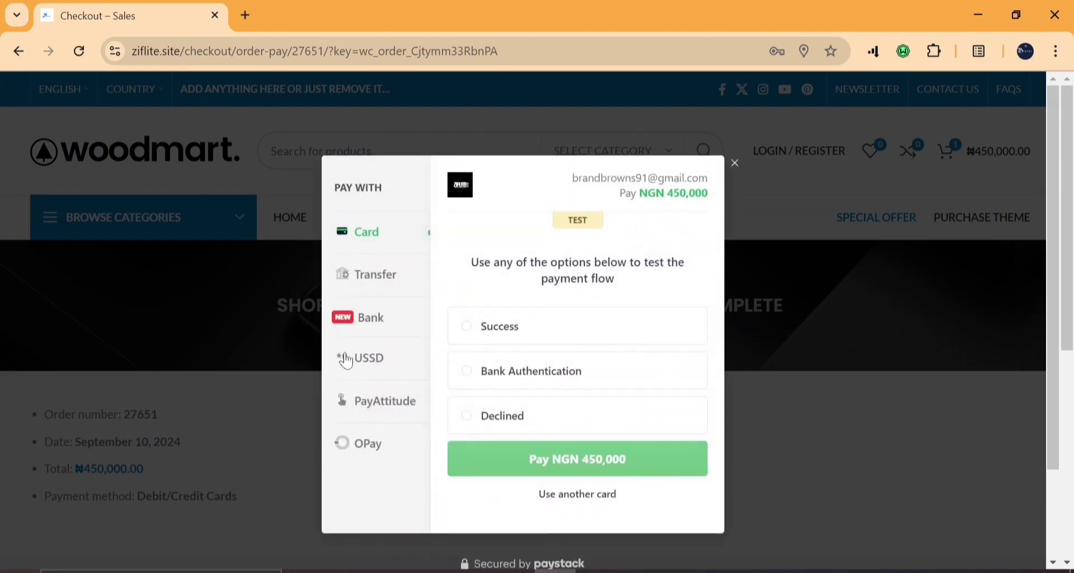
{"action": "left_click", "coordinate": [476, 328]}
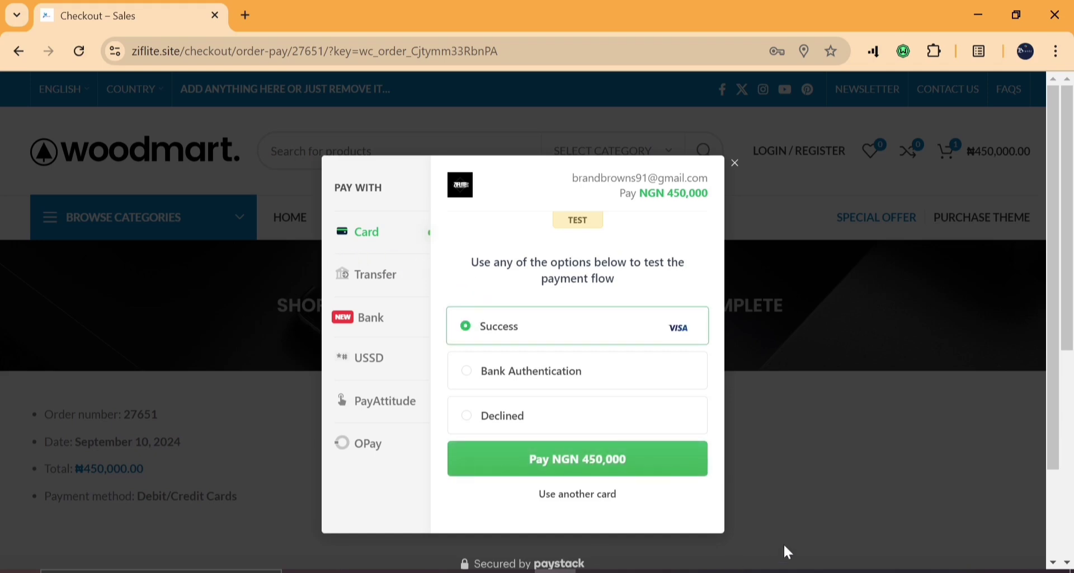
{"action": "left_click", "coordinate": [588, 469]}
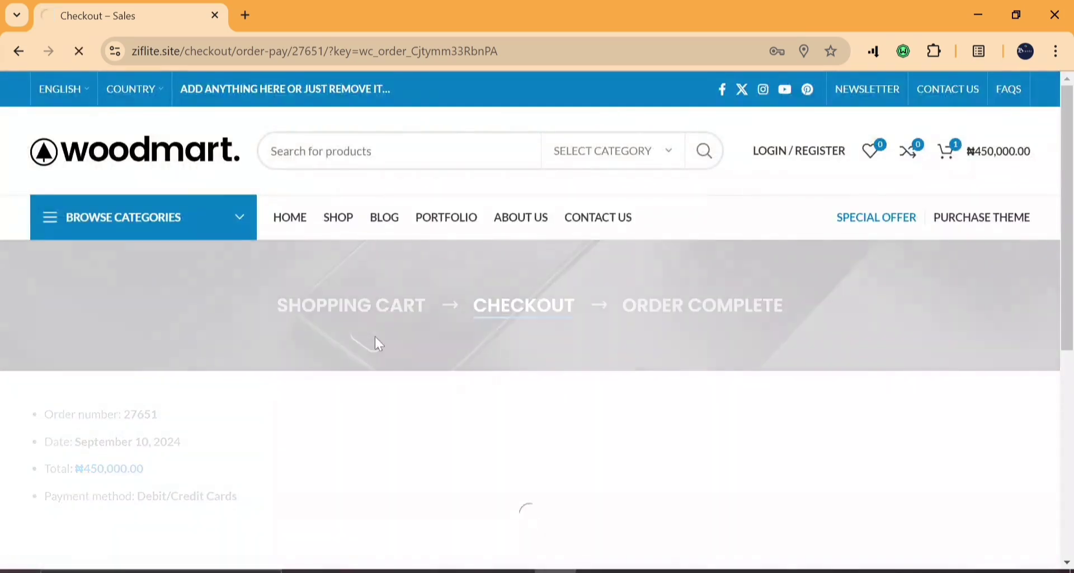
{"action": "scroll", "coordinate": [375, 337], "scroll_direction": "down", "scroll_amount": 4}
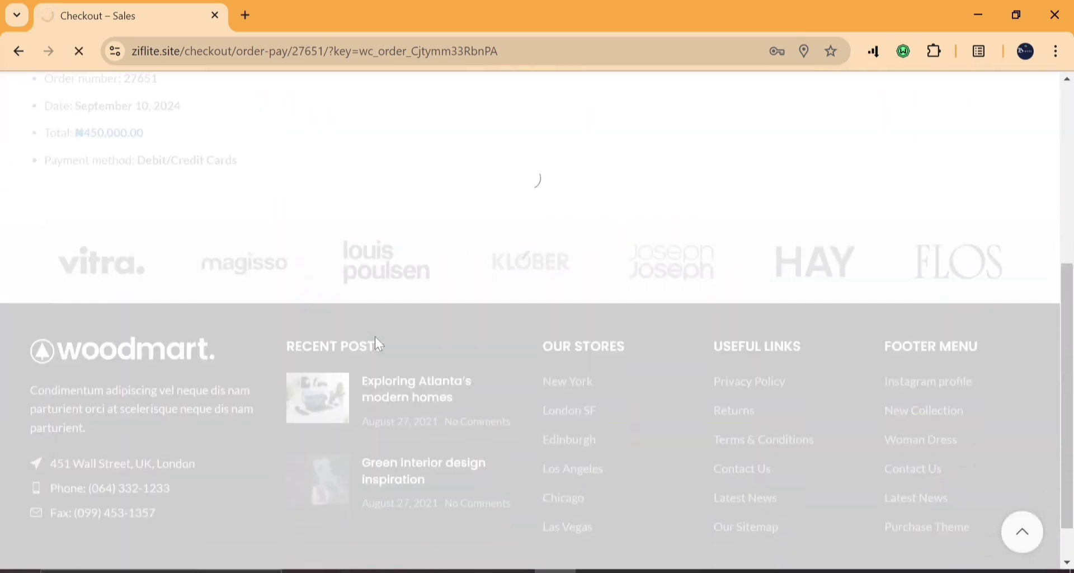
{"action": "scroll", "coordinate": [375, 337], "scroll_direction": "up", "scroll_amount": 3}
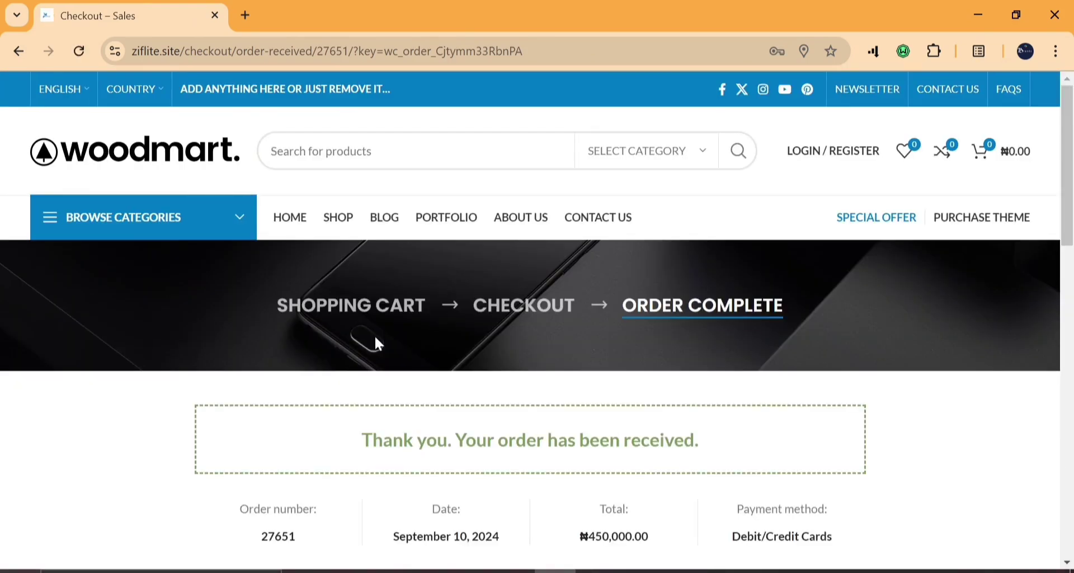
{"action": "scroll", "coordinate": [375, 338], "scroll_direction": "down", "scroll_amount": 2}
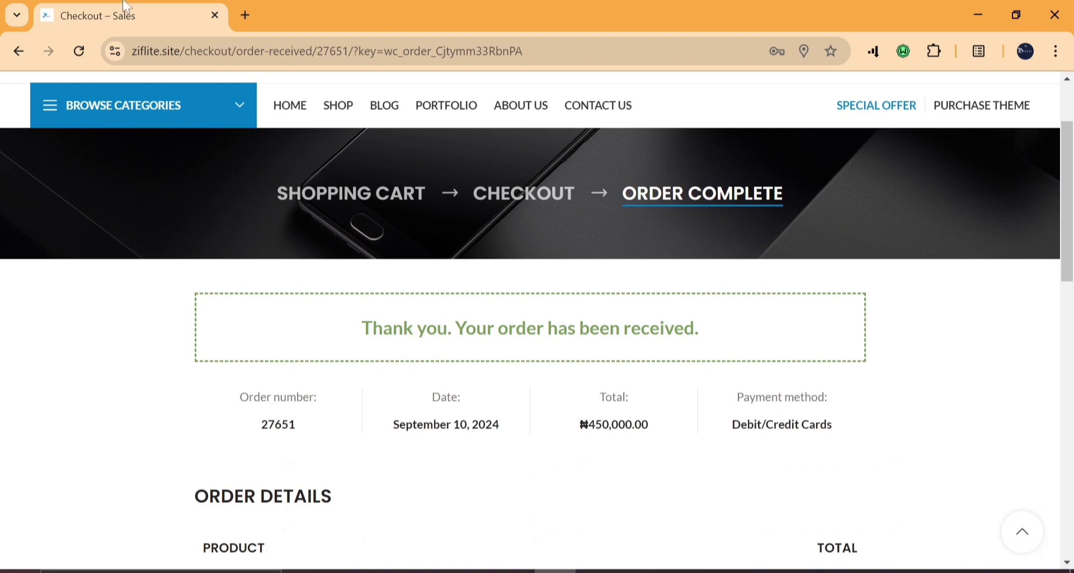
Open Gmail in a new tab, then go from the order confirmation to the store's home page.
{"action": "left_click", "coordinate": [253, 11]}
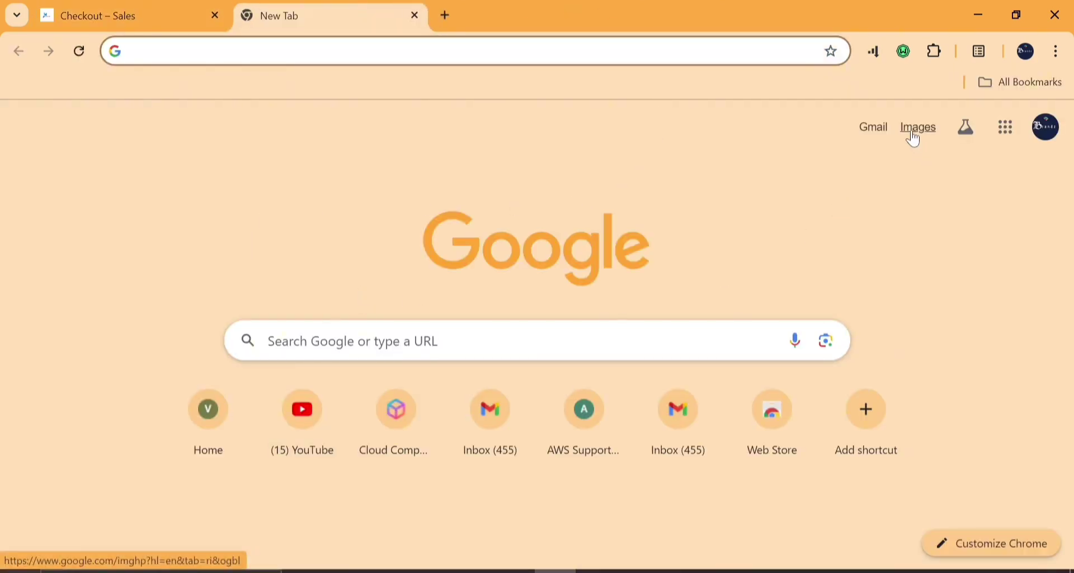
{"action": "left_click", "coordinate": [864, 126]}
{"action": "left_click", "coordinate": [203, 5]}
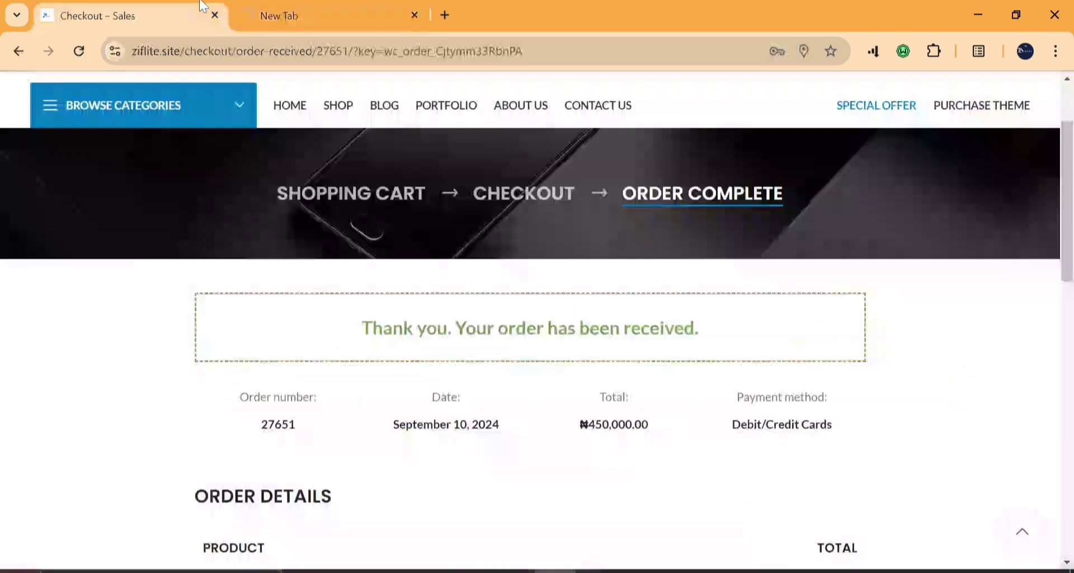
{"action": "scroll", "coordinate": [353, 364], "scroll_direction": "up", "scroll_amount": 2}
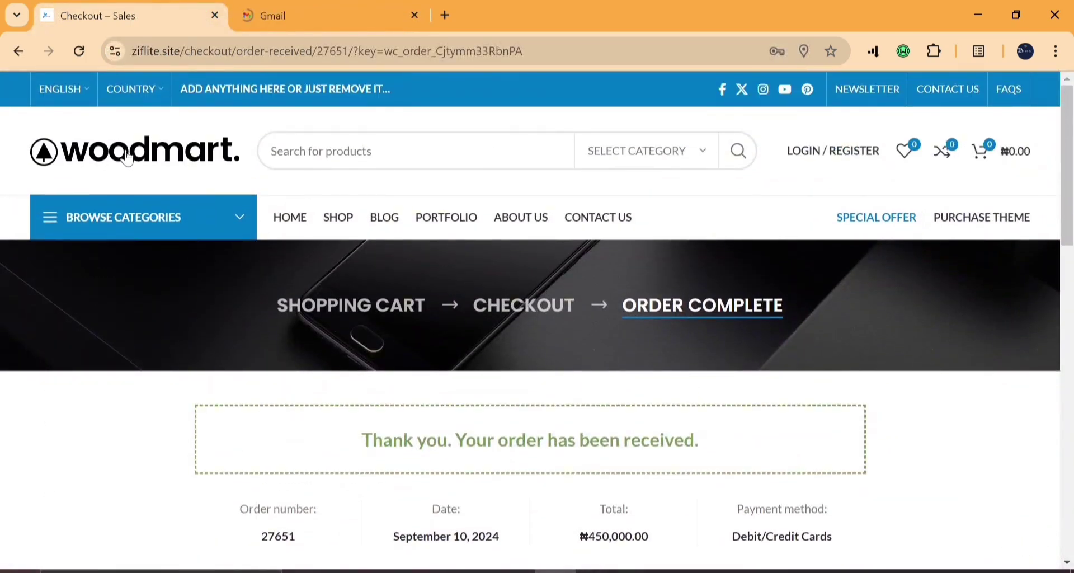
{"action": "left_click", "coordinate": [313, 6]}
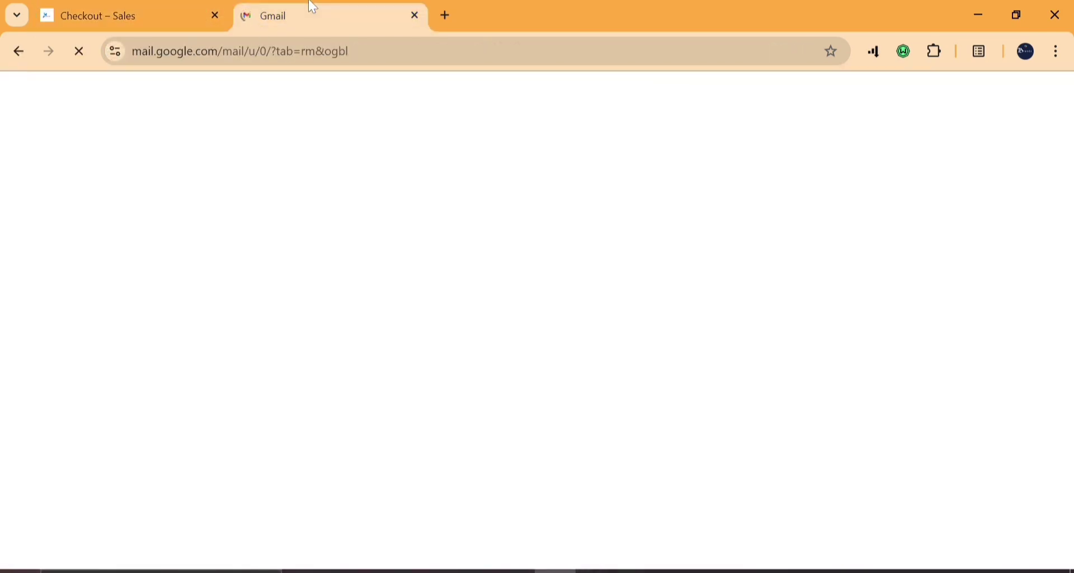
{"action": "left_click", "coordinate": [124, 10]}
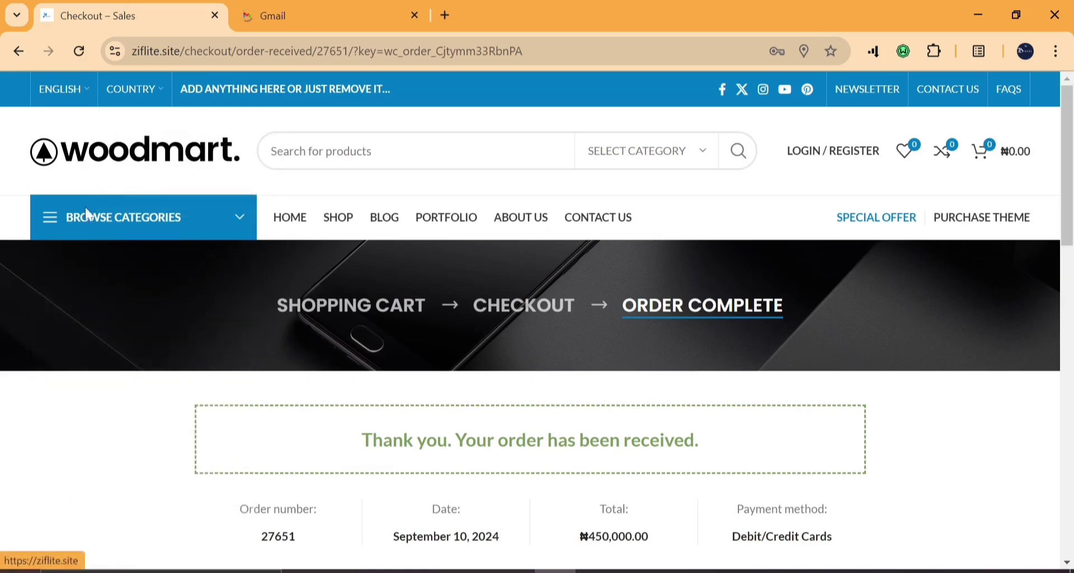
{"action": "left_click", "coordinate": [285, 222]}
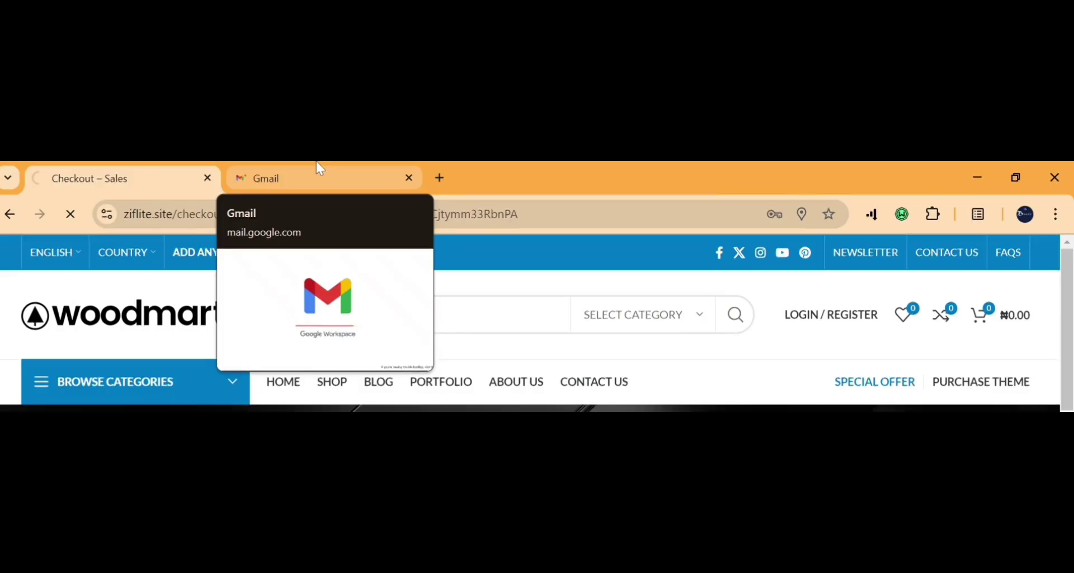
Read the Paystack receipt email confirming the NGN 450,000.00 test payment.
{"action": "left_click", "coordinate": [328, 7]}
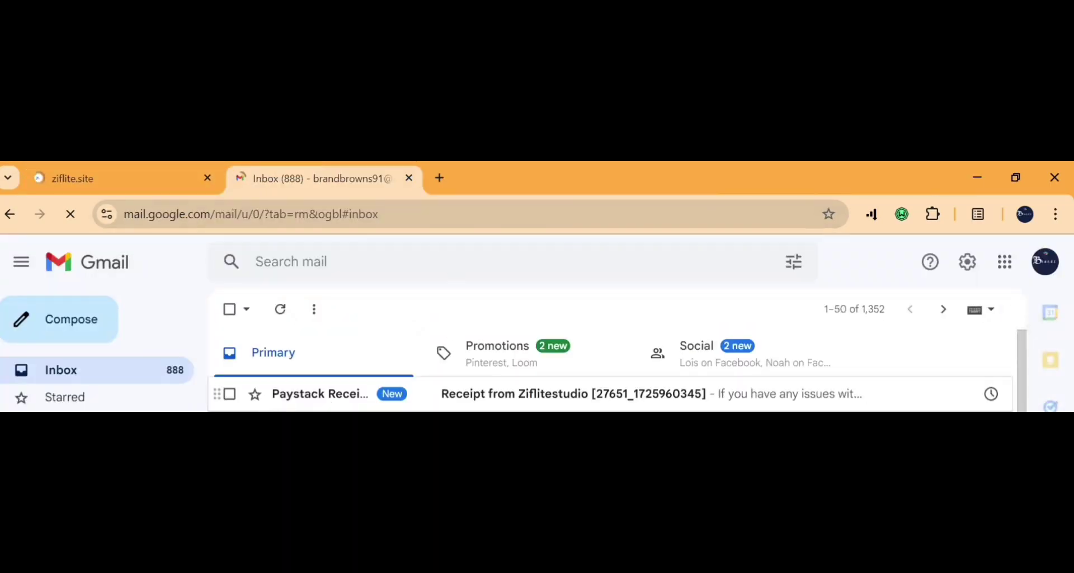
{"action": "left_click", "coordinate": [407, 399]}
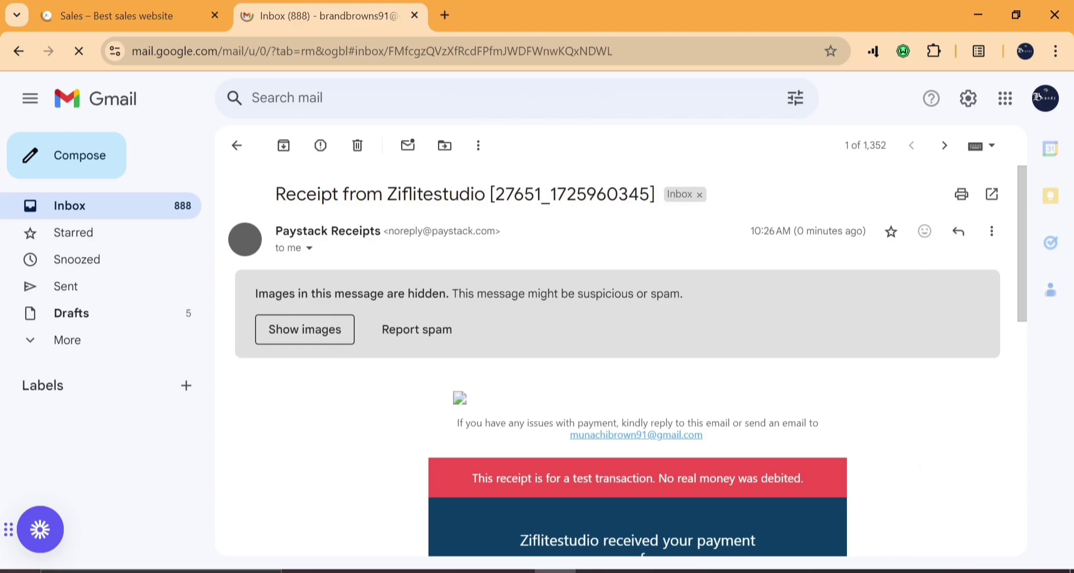
{"action": "scroll", "coordinate": [444, 282], "scroll_direction": "down", "scroll_amount": 5}
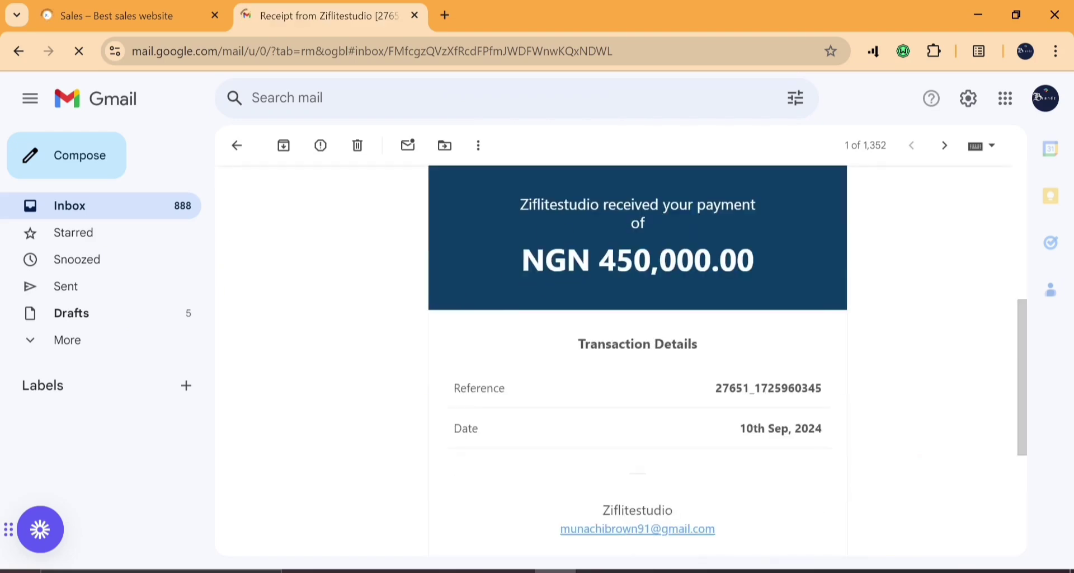
{"action": "scroll", "coordinate": [566, 271], "scroll_direction": "up", "scroll_amount": 4}
{"action": "scroll", "coordinate": [567, 270], "scroll_direction": "down", "scroll_amount": 4}
{"action": "scroll", "coordinate": [567, 270], "scroll_direction": "down", "scroll_amount": 4}
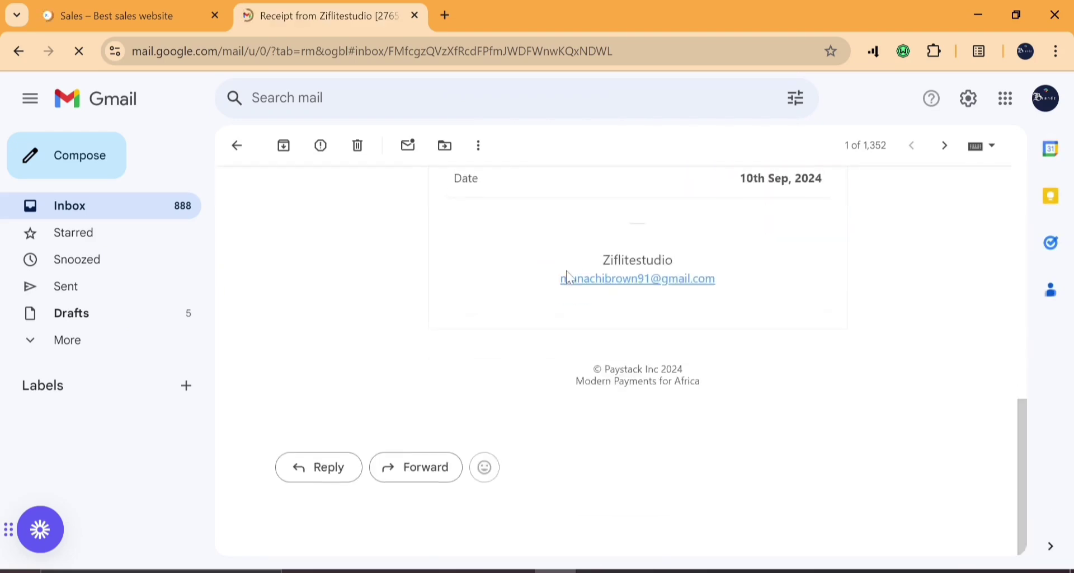
{"action": "scroll", "coordinate": [566, 270], "scroll_direction": "up", "scroll_amount": 9}
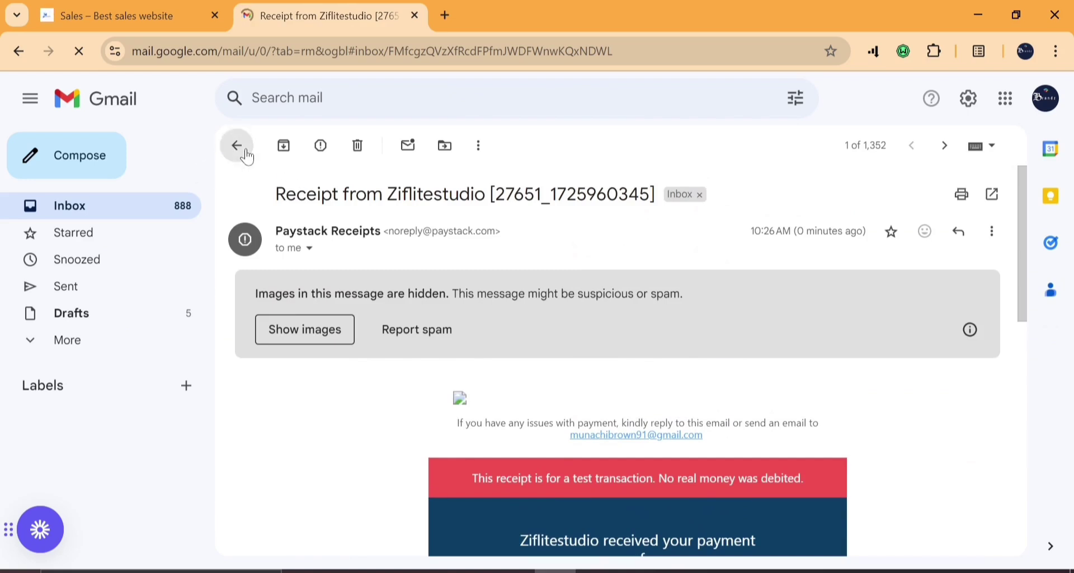
Return to the ziflite.site homepage and scroll down the storefront.
{"action": "left_click", "coordinate": [148, 7]}
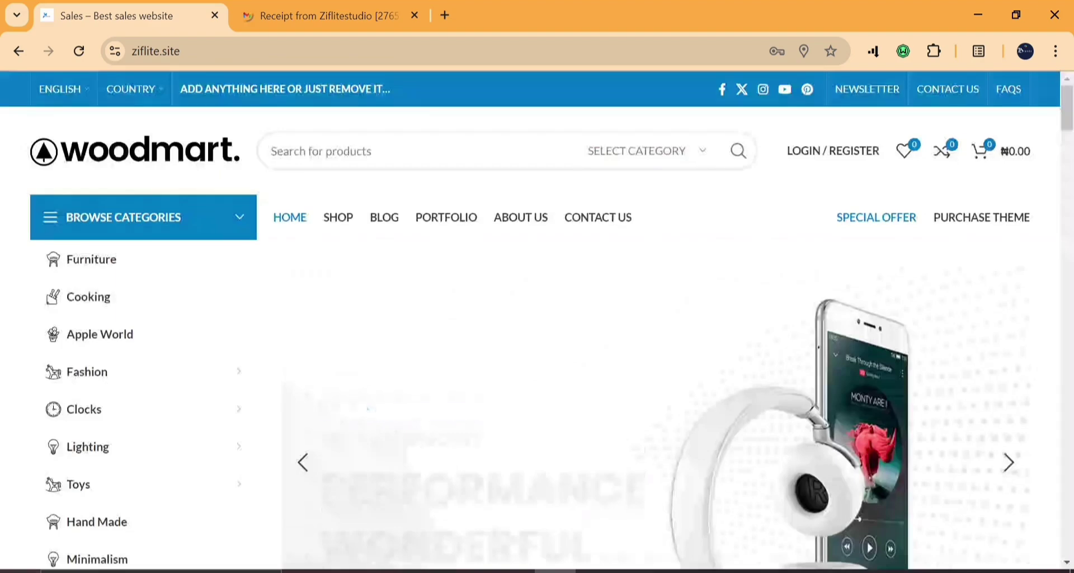
{"action": "scroll", "coordinate": [330, 239], "scroll_direction": "down", "scroll_amount": 4}
{"action": "scroll", "coordinate": [330, 240], "scroll_direction": "down", "scroll_amount": 10}
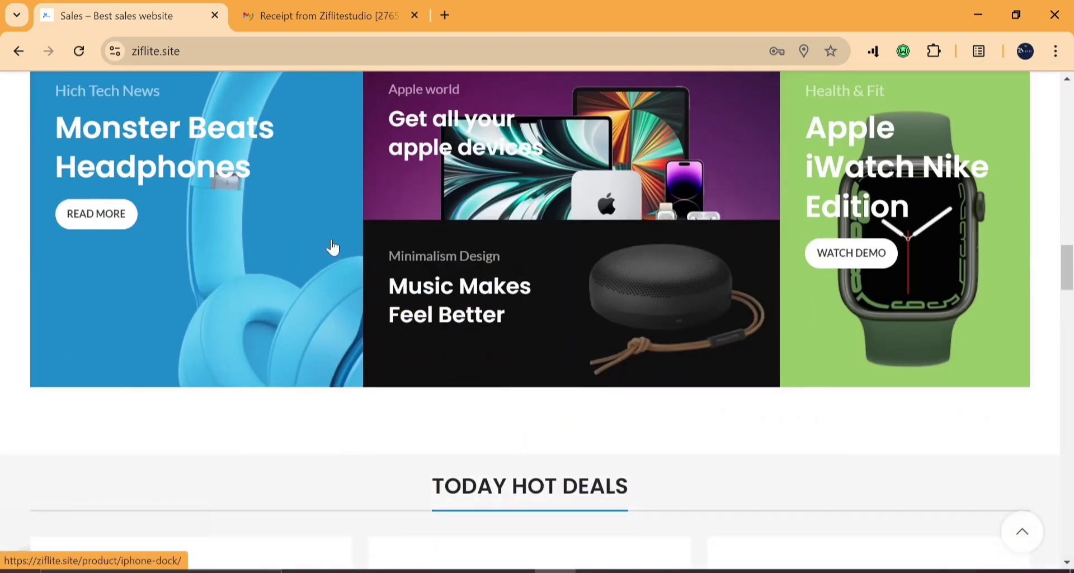
{"action": "scroll", "coordinate": [333, 248], "scroll_direction": "down", "scroll_amount": 12}
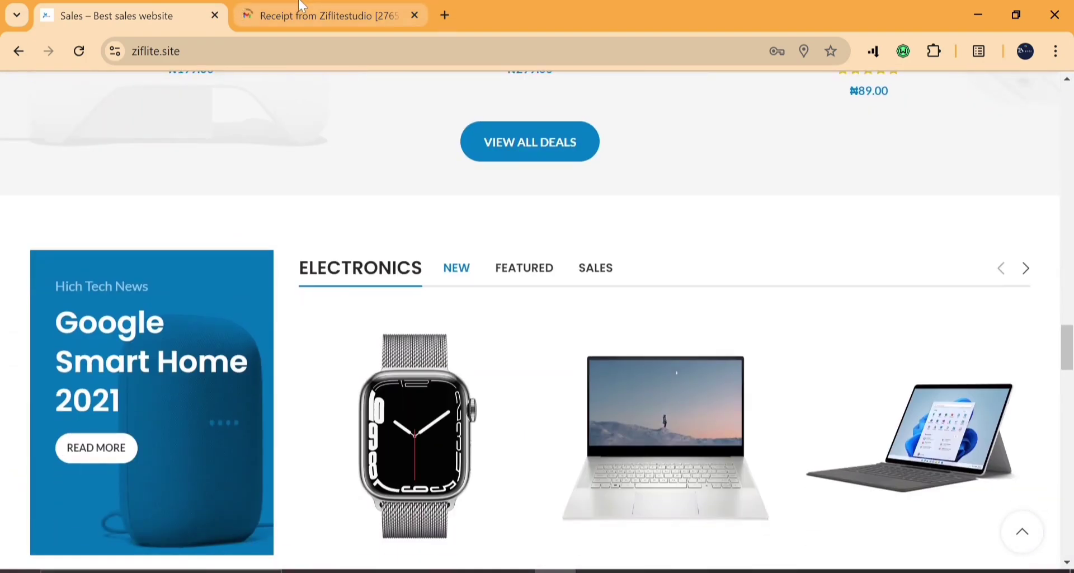
{"action": "scroll", "coordinate": [439, 435], "scroll_direction": "up", "scroll_amount": 4}
{"action": "scroll", "coordinate": [439, 434], "scroll_direction": "down", "scroll_amount": 7}
{"action": "scroll", "coordinate": [442, 435], "scroll_direction": "down", "scroll_amount": 16}
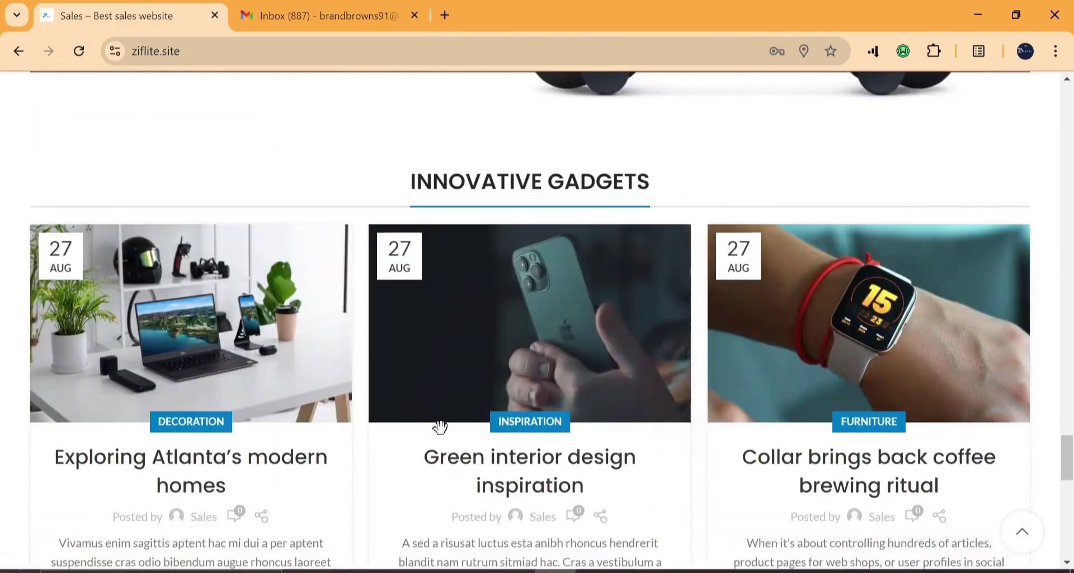
{"action": "scroll", "coordinate": [441, 427], "scroll_direction": "down", "scroll_amount": 5}
{"action": "scroll", "coordinate": [441, 428], "scroll_direction": "down", "scroll_amount": 5}
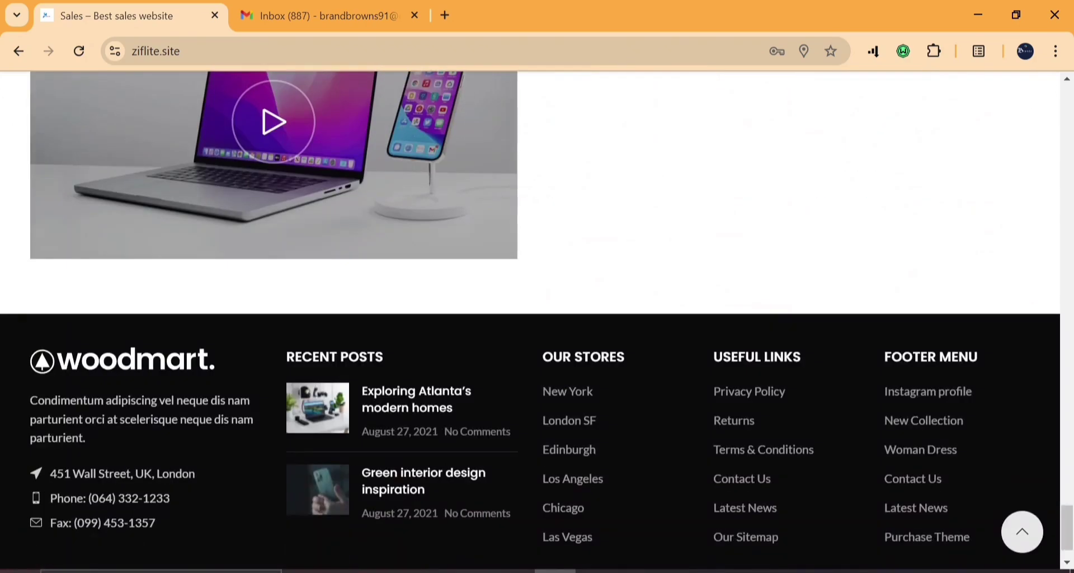
{"action": "scroll", "coordinate": [537, 322], "scroll_direction": "up", "scroll_amount": 20}
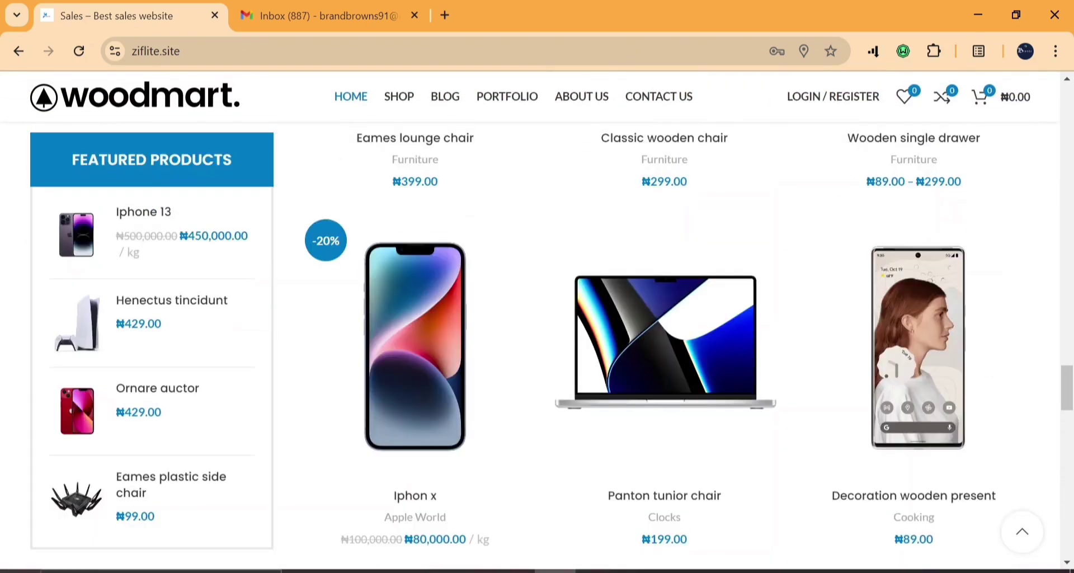
{"action": "scroll", "coordinate": [537, 336], "scroll_direction": "up", "scroll_amount": 20}
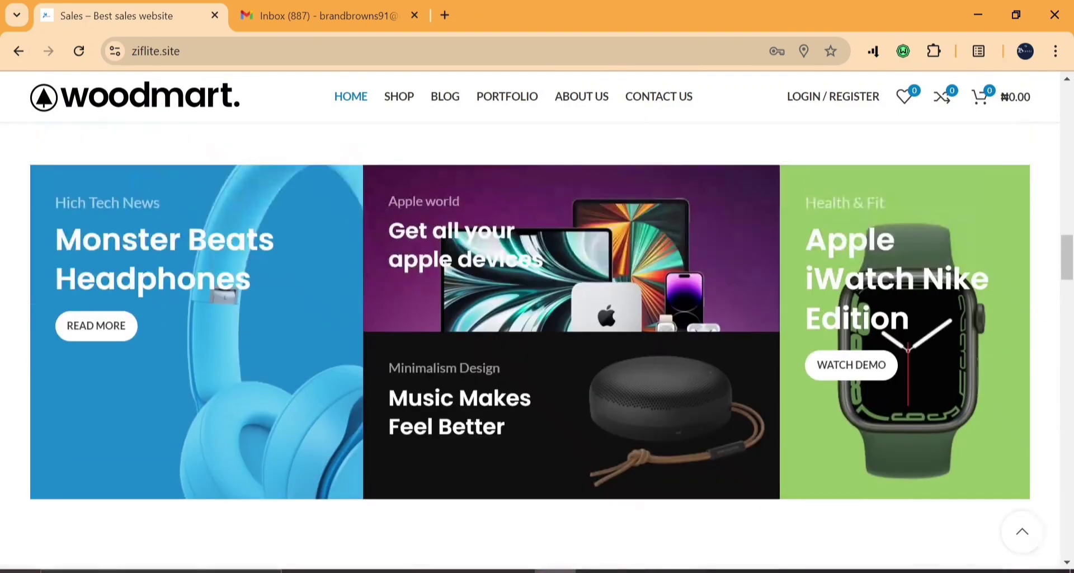
{"action": "scroll", "coordinate": [442, 436], "scroll_direction": "up", "scroll_amount": 10}
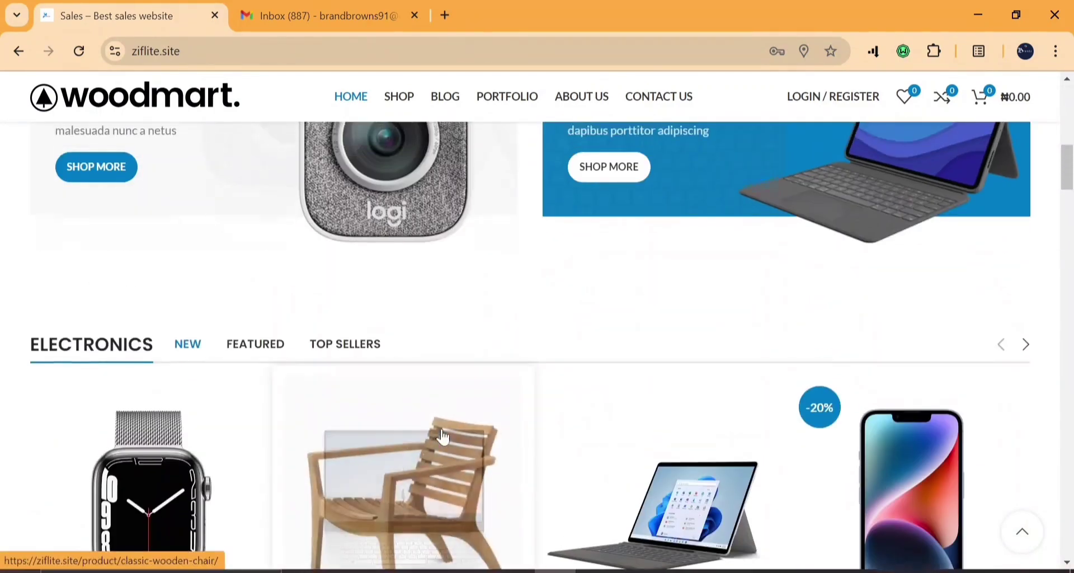
{"action": "scroll", "coordinate": [443, 437], "scroll_direction": "up", "scroll_amount": 15}
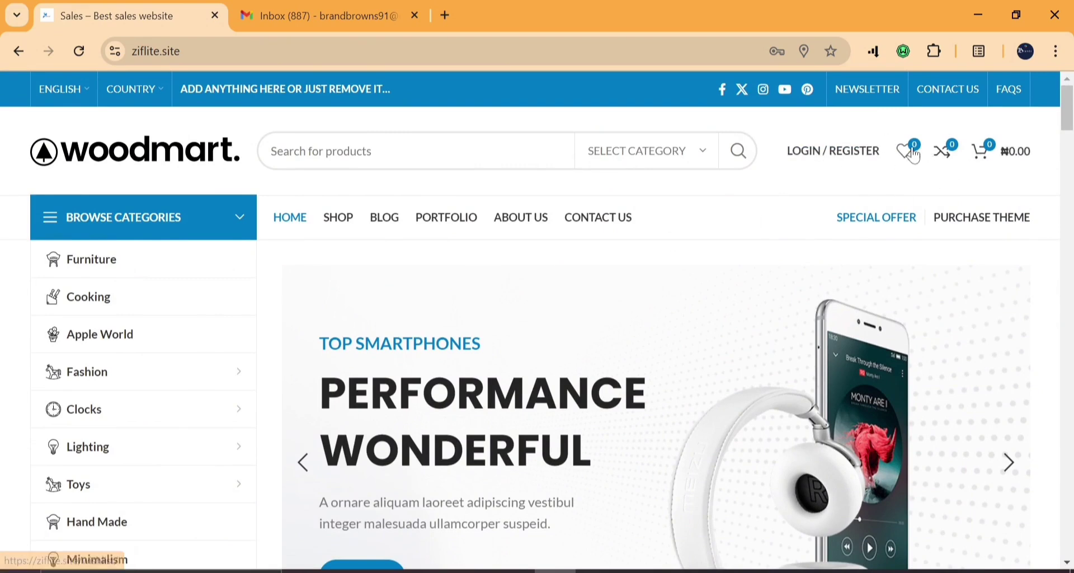
{"action": "scroll", "coordinate": [490, 313], "scroll_direction": "down", "scroll_amount": 5}
{"action": "scroll", "coordinate": [490, 312], "scroll_direction": "down", "scroll_amount": 7}
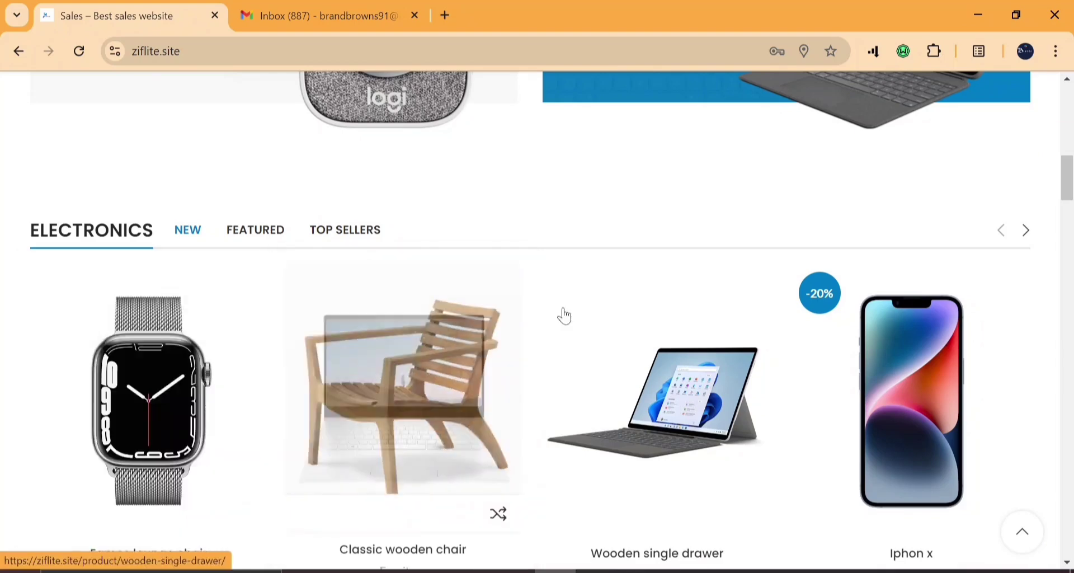
{"action": "scroll", "coordinate": [564, 316], "scroll_direction": "down", "scroll_amount": 7}
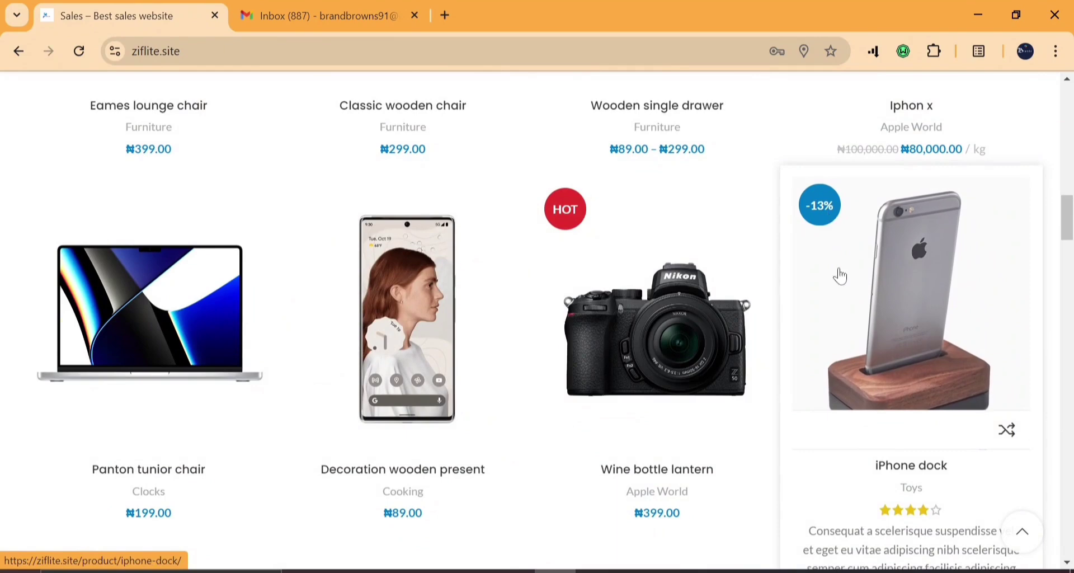
{"action": "scroll", "coordinate": [460, 385], "scroll_direction": "down", "scroll_amount": 6}
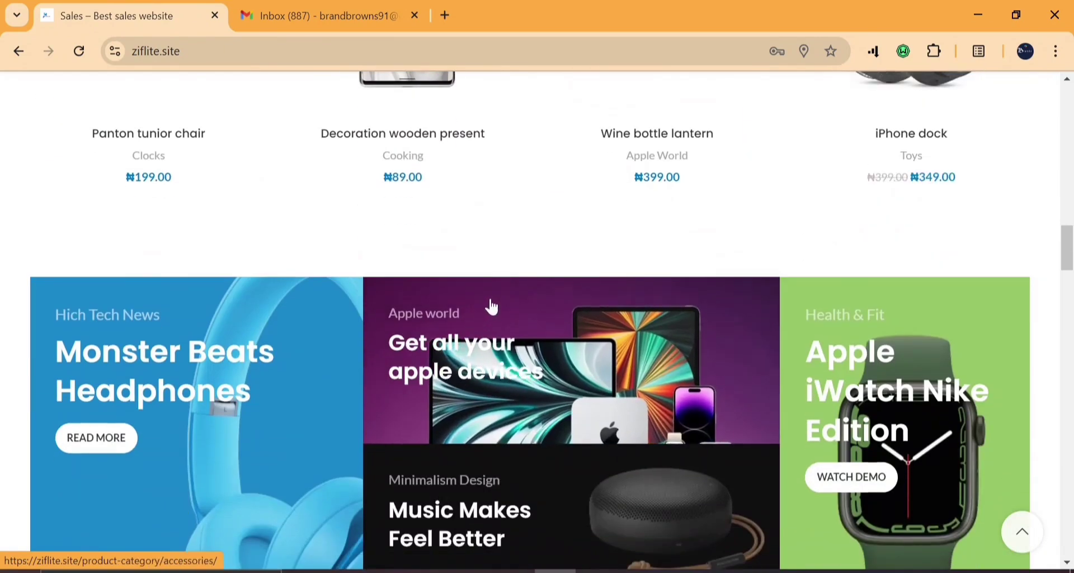
{"action": "scroll", "coordinate": [489, 304], "scroll_direction": "down", "scroll_amount": 5}
{"action": "scroll", "coordinate": [490, 305], "scroll_direction": "down", "scroll_amount": 6}
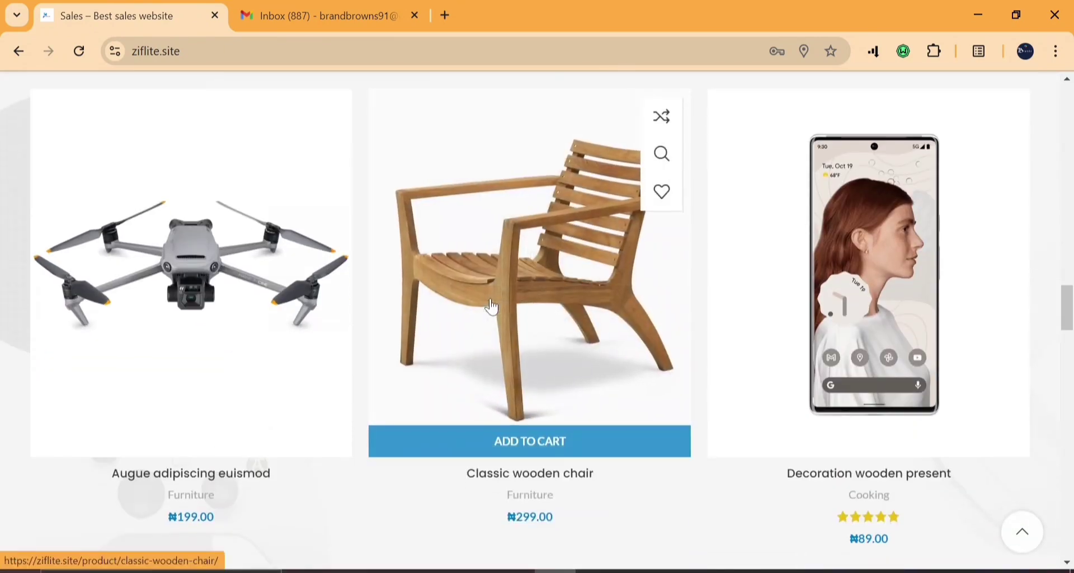
{"action": "scroll", "coordinate": [491, 307], "scroll_direction": "down", "scroll_amount": 6}
{"action": "scroll", "coordinate": [491, 306], "scroll_direction": "up", "scroll_amount": 12}
{"action": "scroll", "coordinate": [492, 305], "scroll_direction": "down", "scroll_amount": 10}
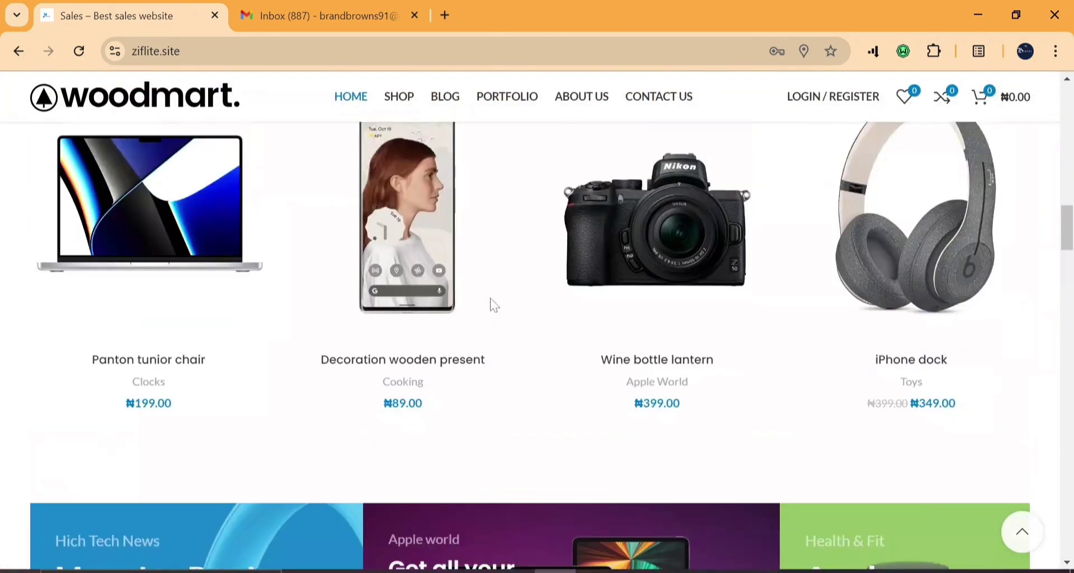
{"action": "scroll", "coordinate": [491, 305], "scroll_direction": "up", "scroll_amount": 20}
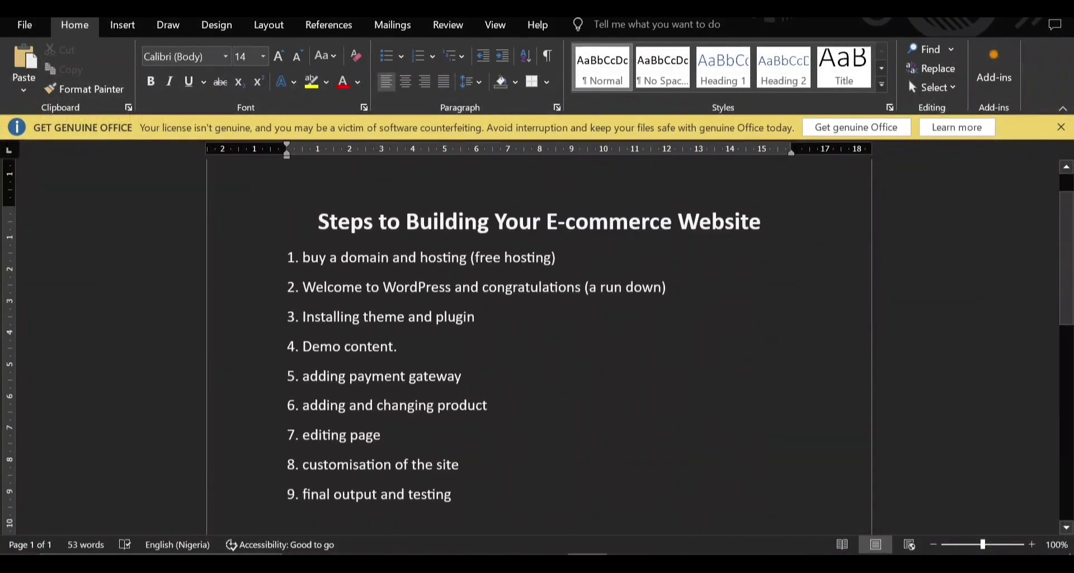
Scroll through the numbered e-commerce website steps in the Word document.
{"action": "scroll", "coordinate": [537, 335], "scroll_direction": "down", "scroll_amount": 2}
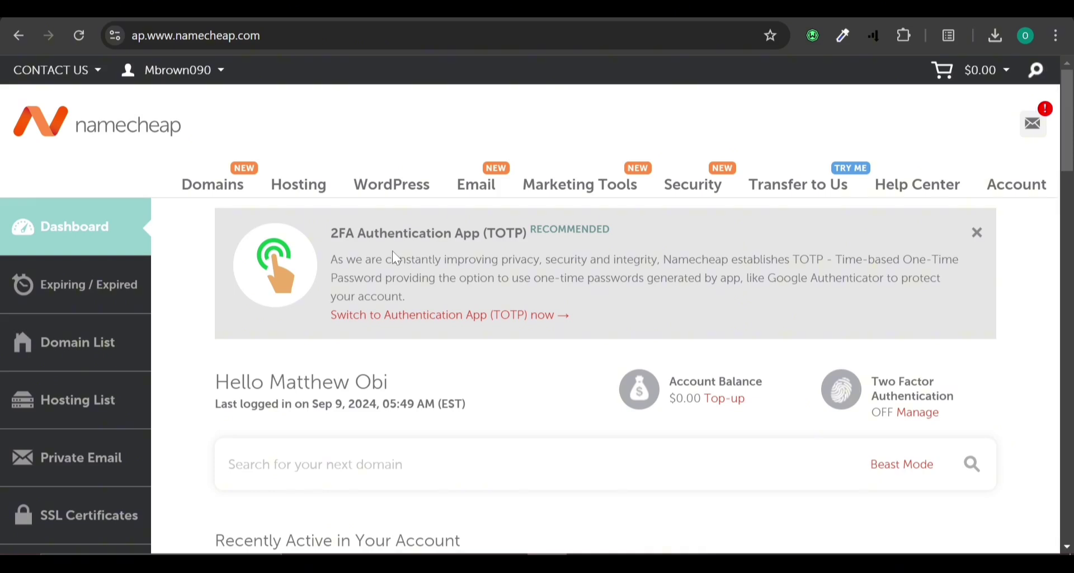
Open cPanel for the myna.site hosting account from the Namecheap dashboard.
{"action": "scroll", "coordinate": [395, 256], "scroll_direction": "down", "scroll_amount": 3}
{"action": "scroll", "coordinate": [394, 256], "scroll_direction": "down", "scroll_amount": 3}
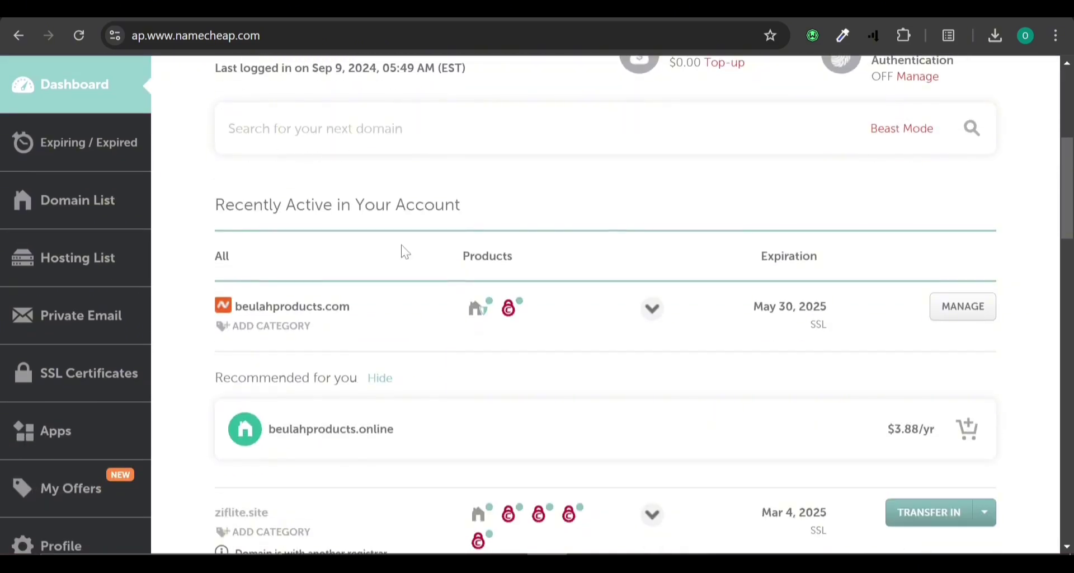
{"action": "scroll", "coordinate": [400, 246], "scroll_direction": "down", "scroll_amount": 4}
{"action": "mouse_move", "coordinate": [541, 291]}
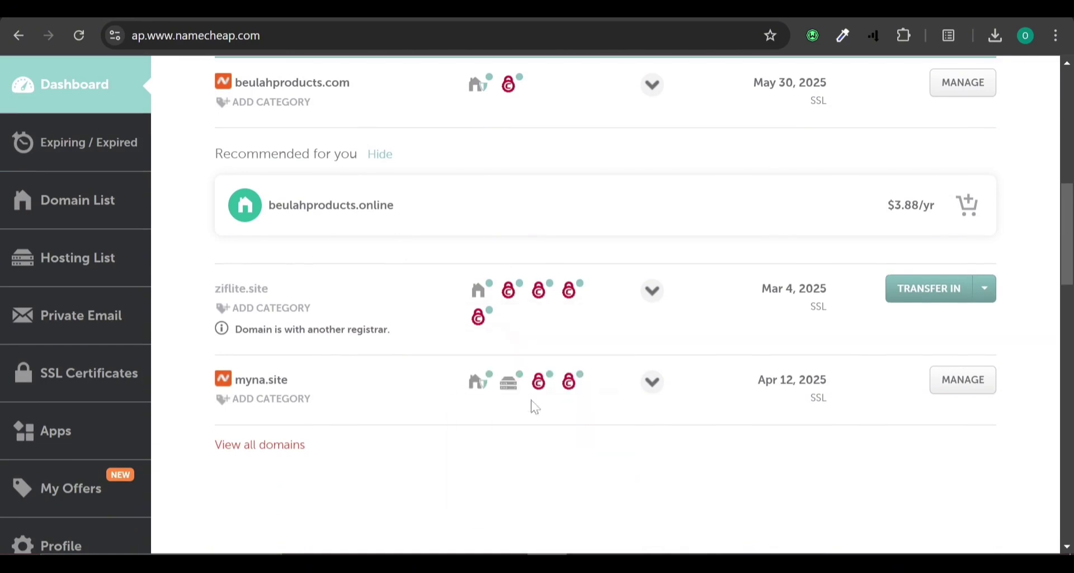
{"action": "mouse_move", "coordinate": [509, 380]}
{"action": "left_click", "coordinate": [455, 509]}
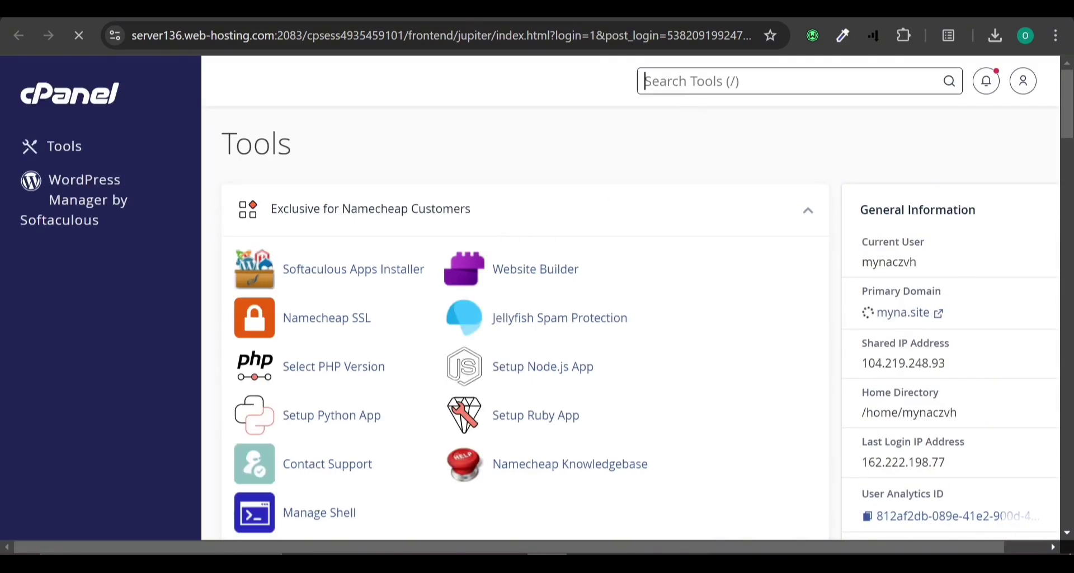
{"action": "left_click", "coordinate": [354, 273]}
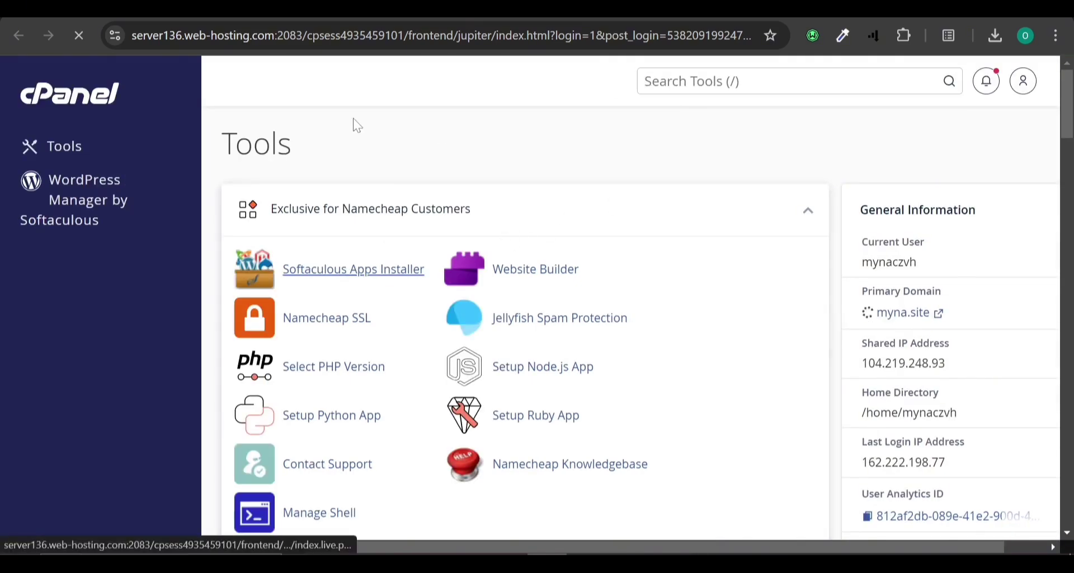
{"action": "left_click", "coordinate": [355, 277]}
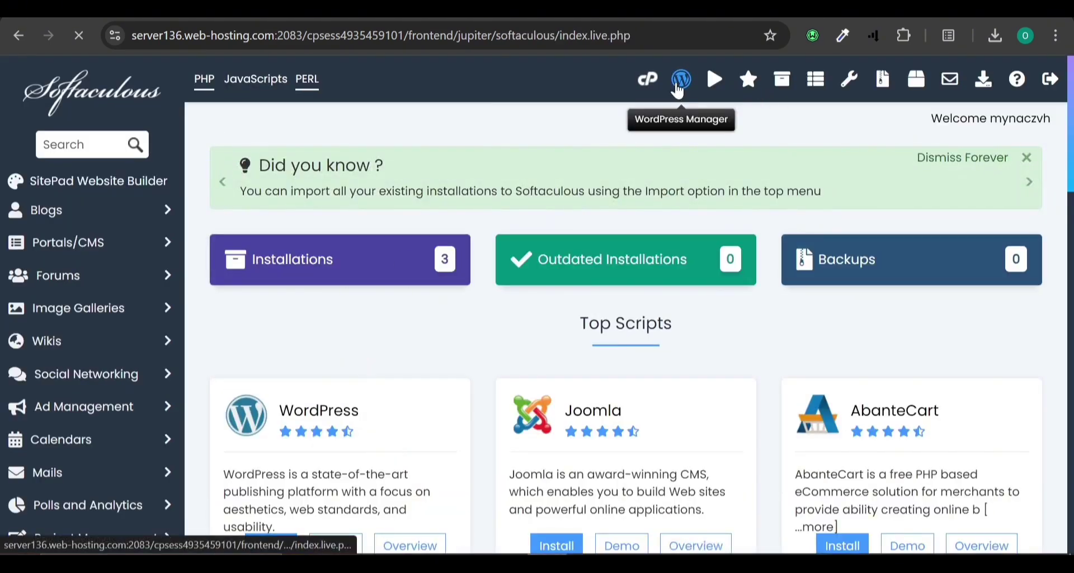
{"action": "left_click", "coordinate": [680, 89]}
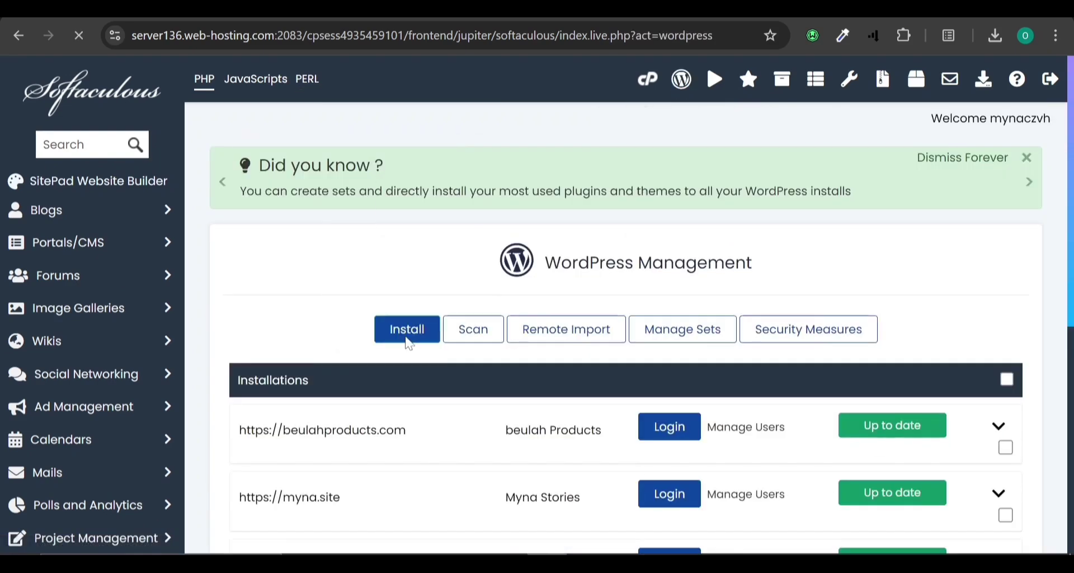
{"action": "left_click", "coordinate": [407, 330]}
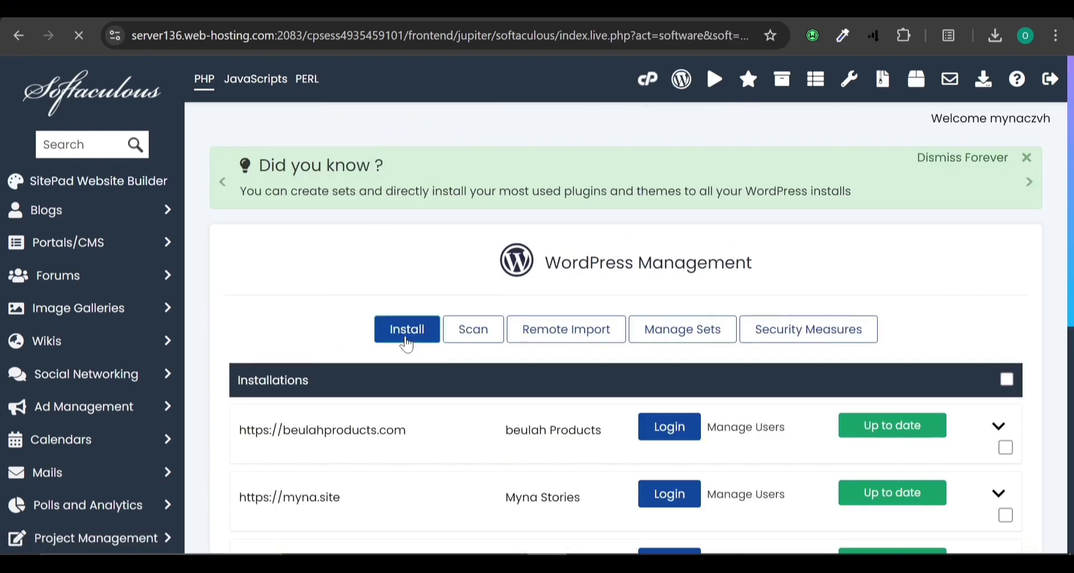
{"action": "scroll", "coordinate": [429, 385], "scroll_direction": "down", "scroll_amount": 4}
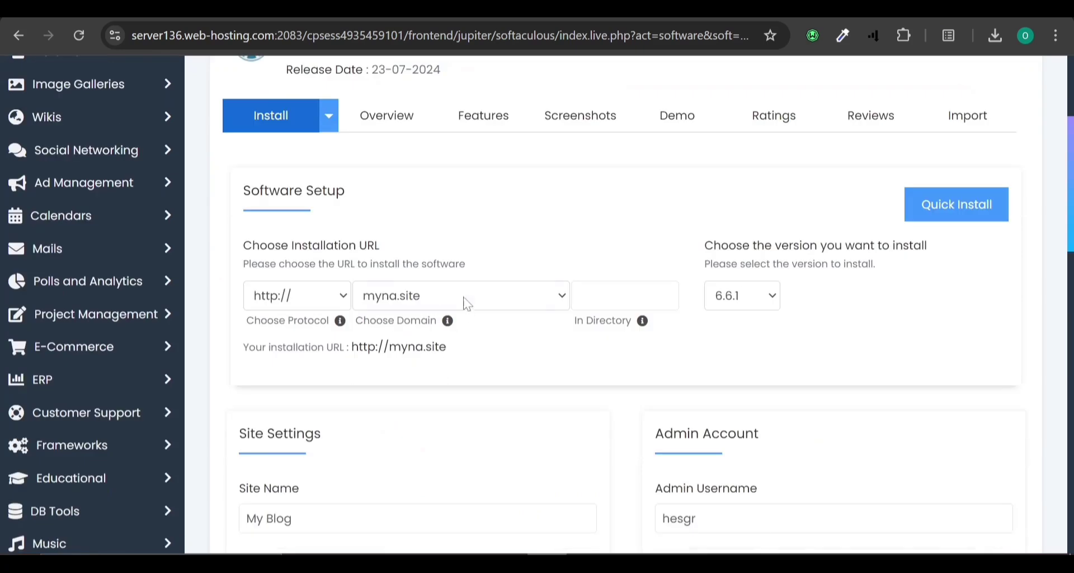
{"action": "left_click", "coordinate": [463, 297]}
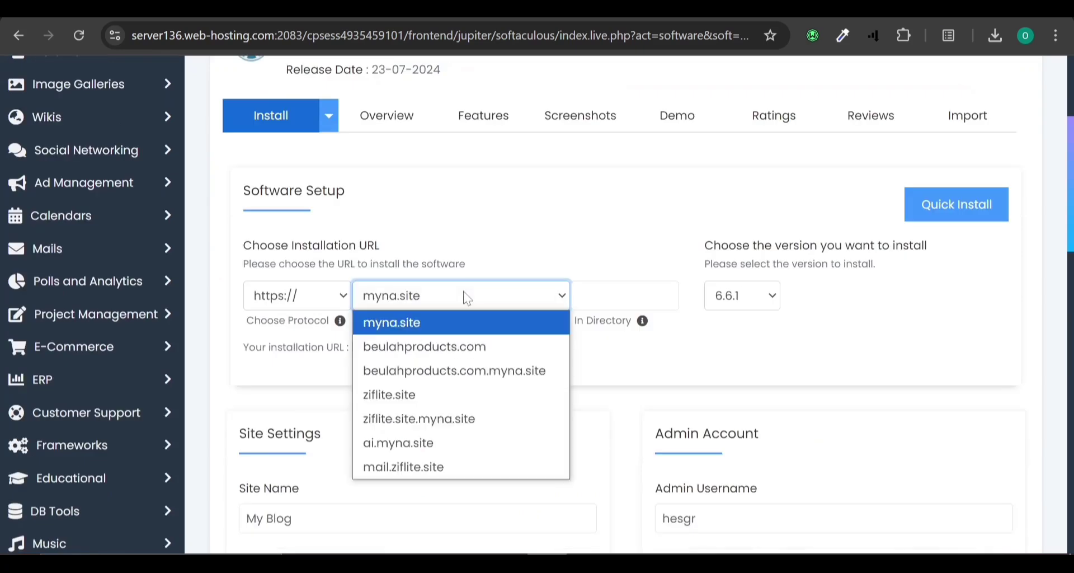
{"action": "left_click", "coordinate": [397, 385]}
Change the admin username to 'sales'.
{"action": "scroll", "coordinate": [492, 324], "scroll_direction": "down", "scroll_amount": 8}
{"action": "scroll", "coordinate": [502, 316], "scroll_direction": "down", "scroll_amount": 6}
{"action": "scroll", "coordinate": [502, 314], "scroll_direction": "up", "scroll_amount": 6}
{"action": "left_click", "coordinate": [722, 142]}
{"action": "scroll", "coordinate": [722, 143], "scroll_direction": "up", "scroll_amount": 4}
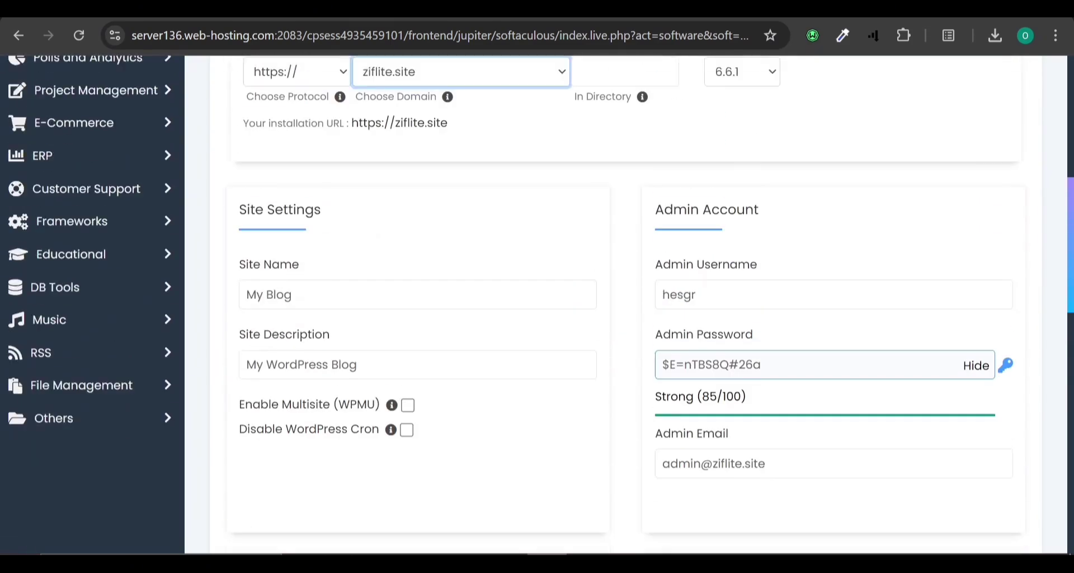
{"action": "double_click", "coordinate": [699, 302]}
{"action": "left_click", "coordinate": [699, 308]}
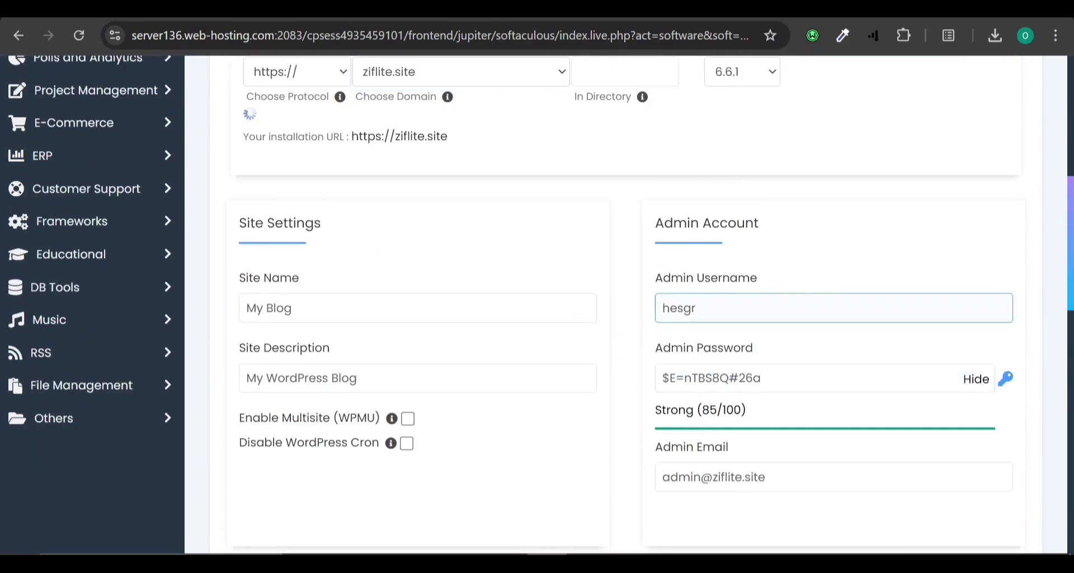
{"action": "left_click_drag", "start_coordinate": [699, 295], "coordinate": [651, 320]}
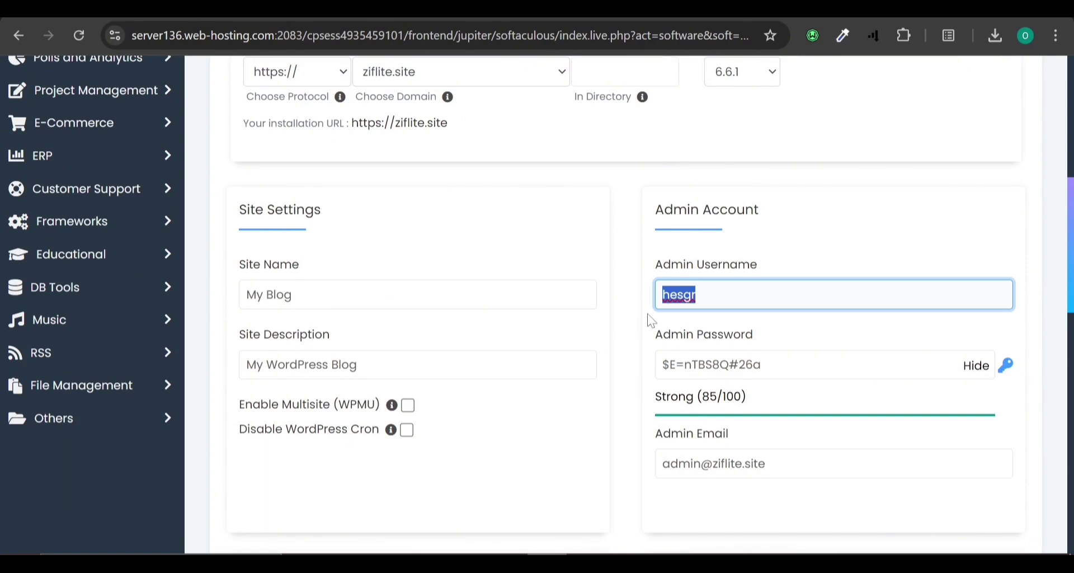
{"action": "type", "text": "sales"}
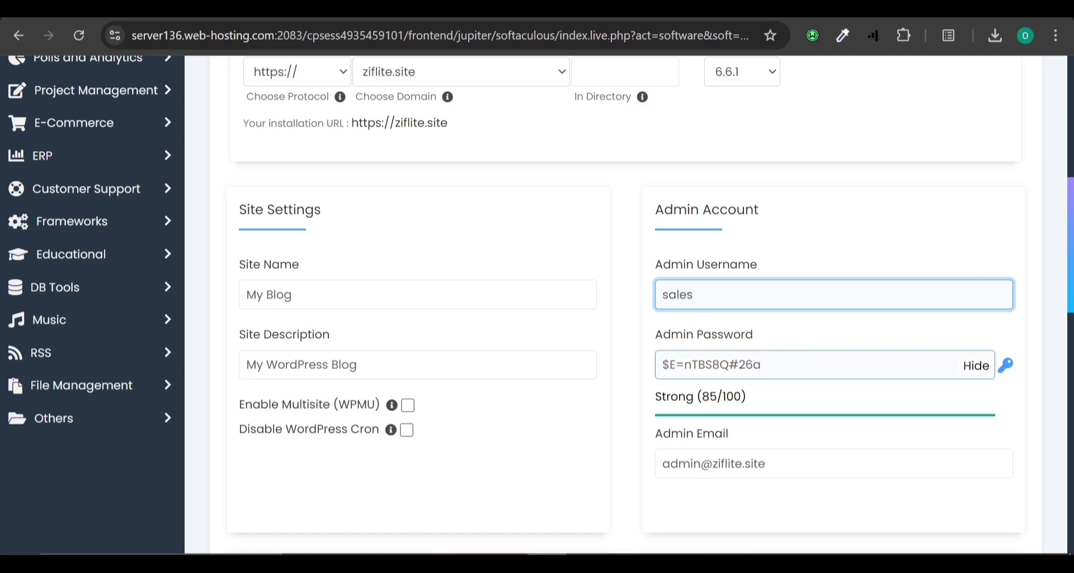
Replace the default admin email with a new email address.
{"action": "scroll", "coordinate": [714, 372], "scroll_direction": "down", "scroll_amount": 2}
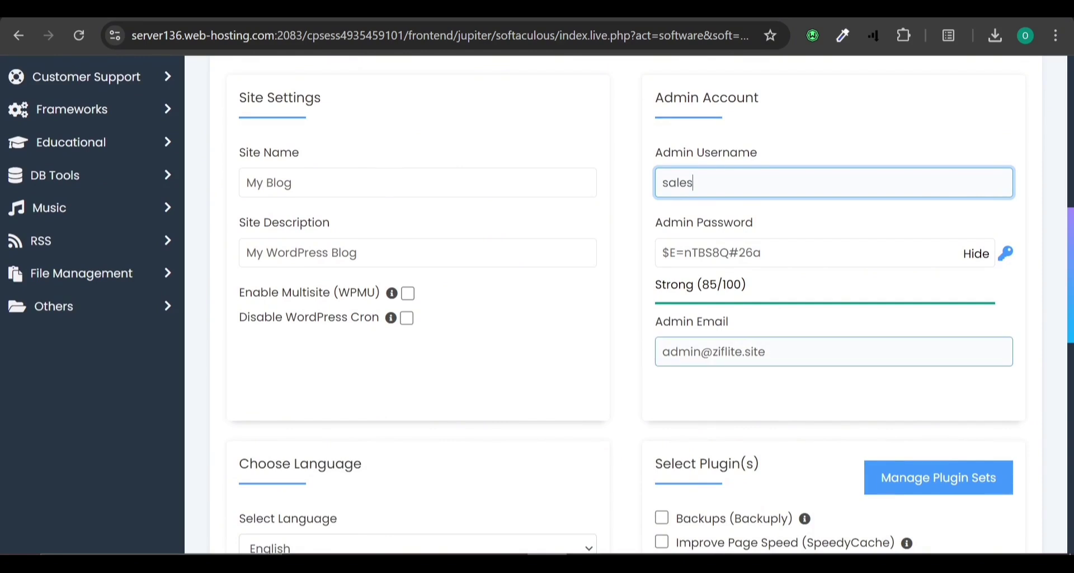
{"action": "double_click", "coordinate": [727, 351]}
{"action": "left_click_drag", "start_coordinate": [727, 351], "coordinate": [633, 362]}
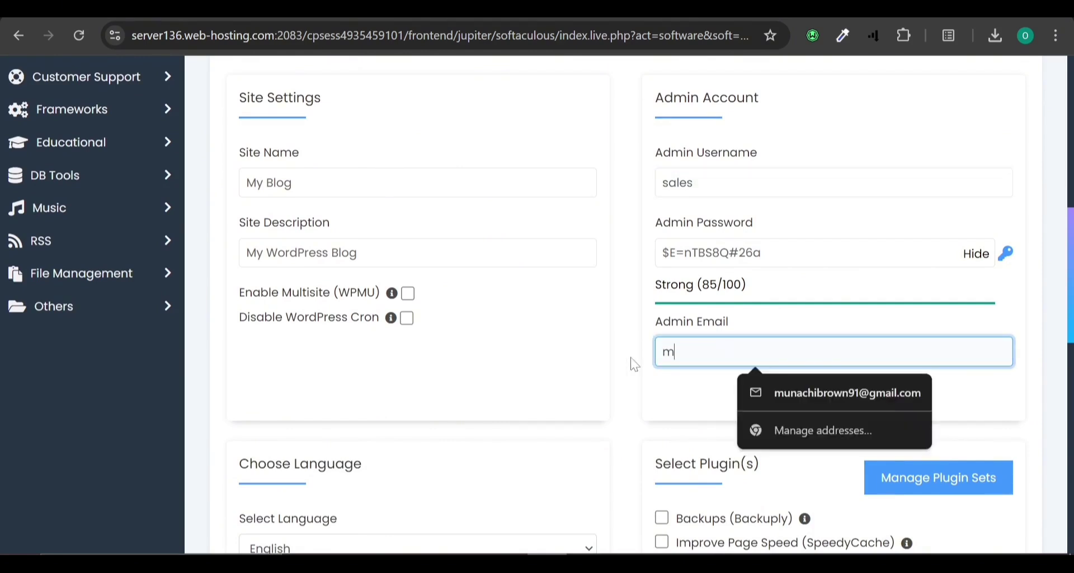
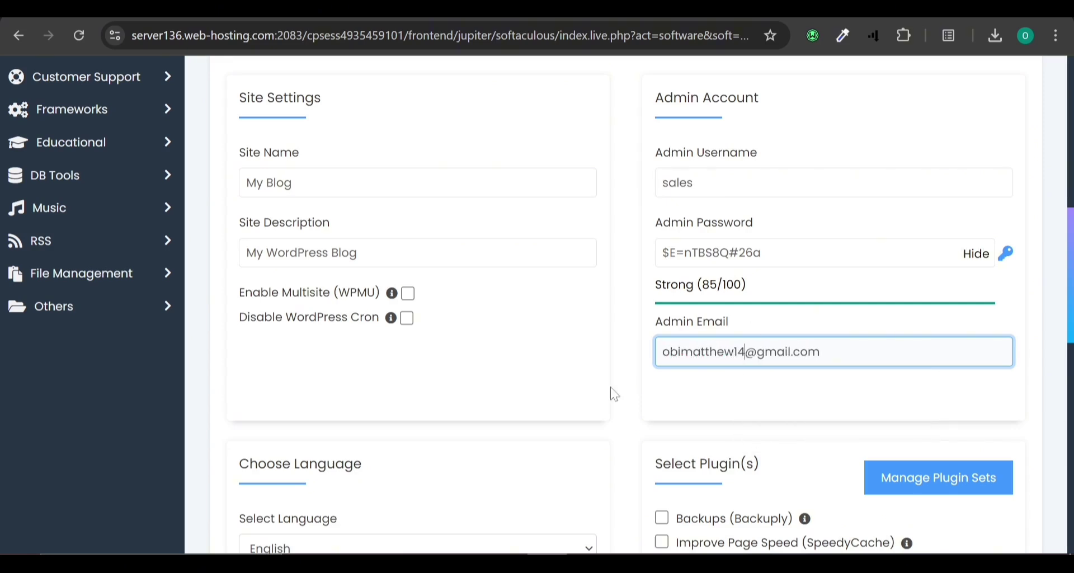
Install WordPress and go to the new site's Administrative URL.
{"action": "scroll", "coordinate": [613, 393], "scroll_direction": "down", "scroll_amount": 2}
{"action": "scroll", "coordinate": [616, 392], "scroll_direction": "down", "scroll_amount": 10}
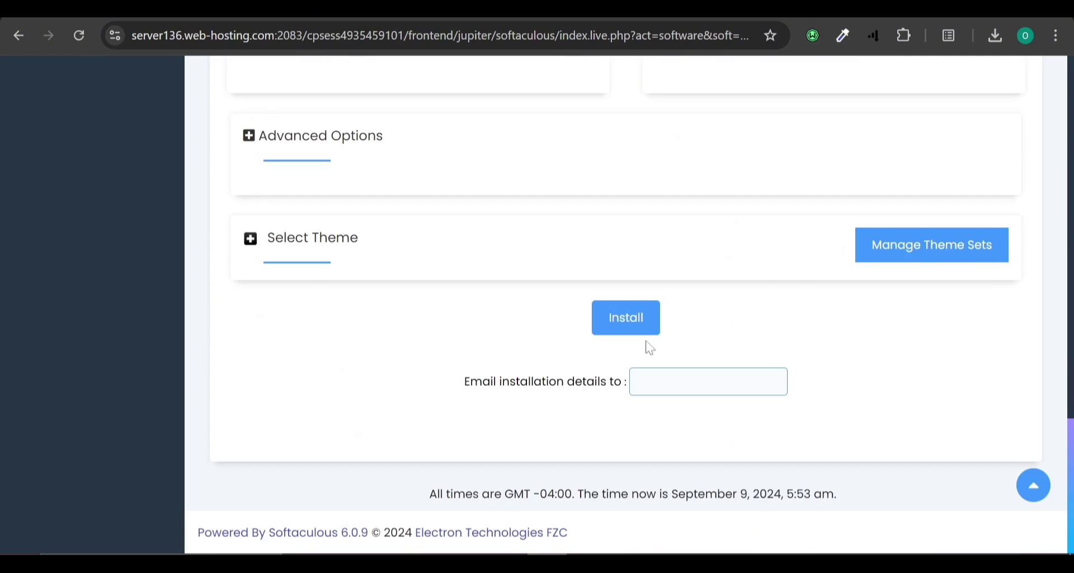
{"action": "left_click", "coordinate": [643, 327]}
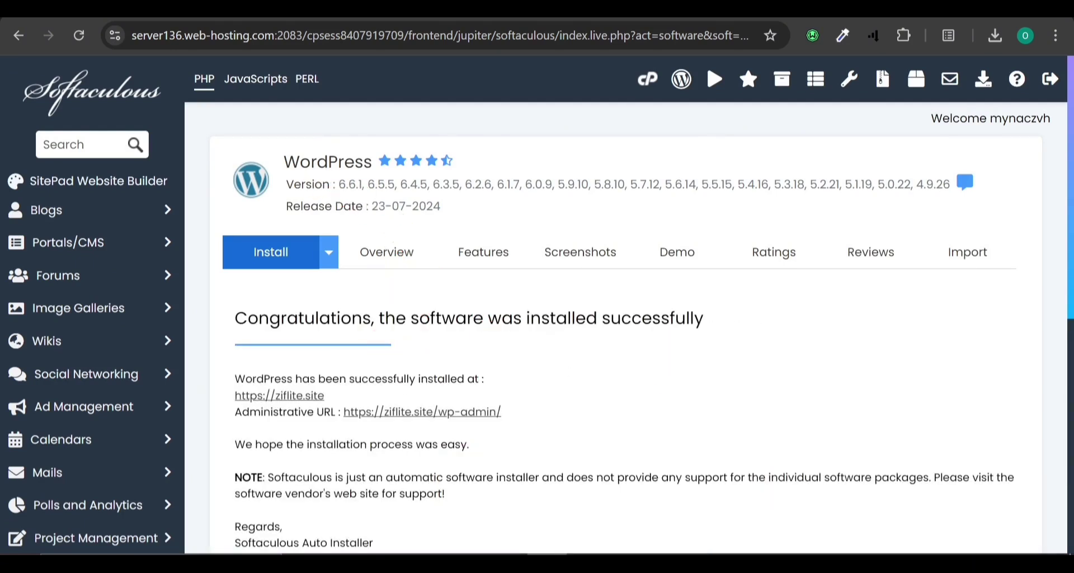
{"action": "scroll", "coordinate": [201, 219], "scroll_direction": "down", "scroll_amount": 2}
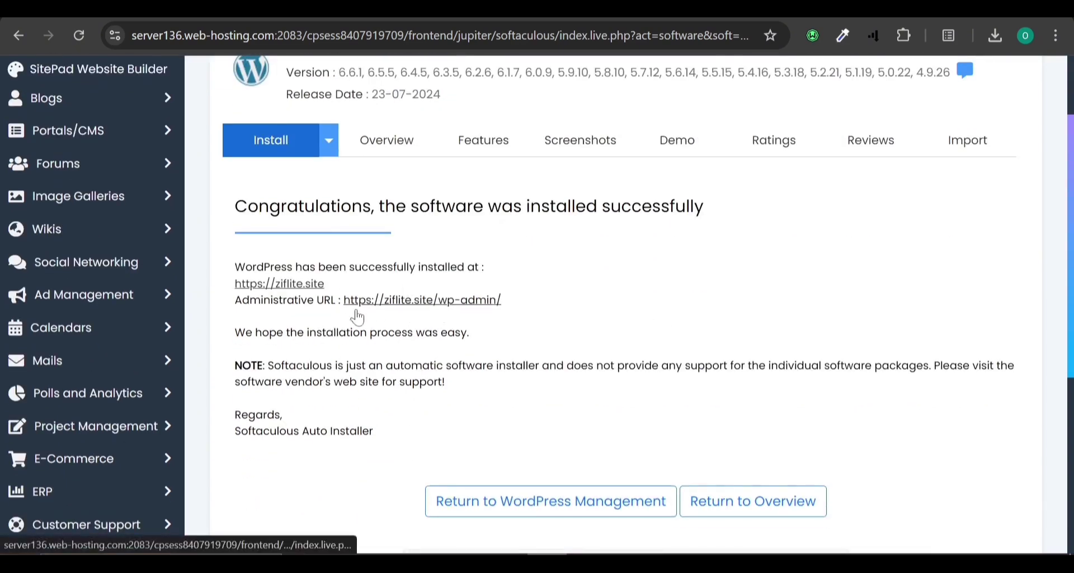
{"action": "left_click", "coordinate": [417, 305]}
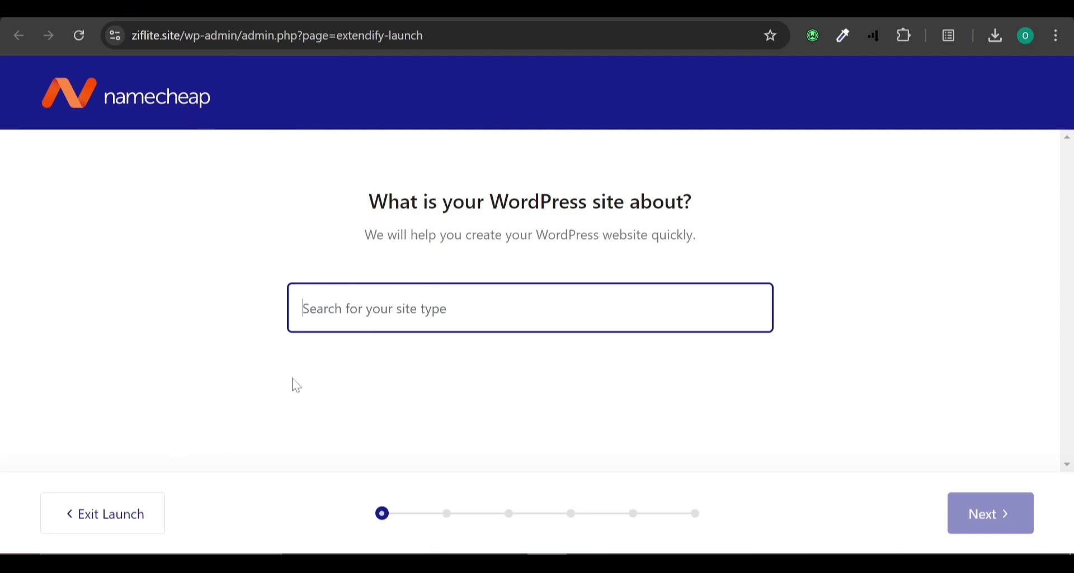
Exit the 'What is your WordPress site about?' launch setup.
{"action": "left_click", "coordinate": [141, 519]}
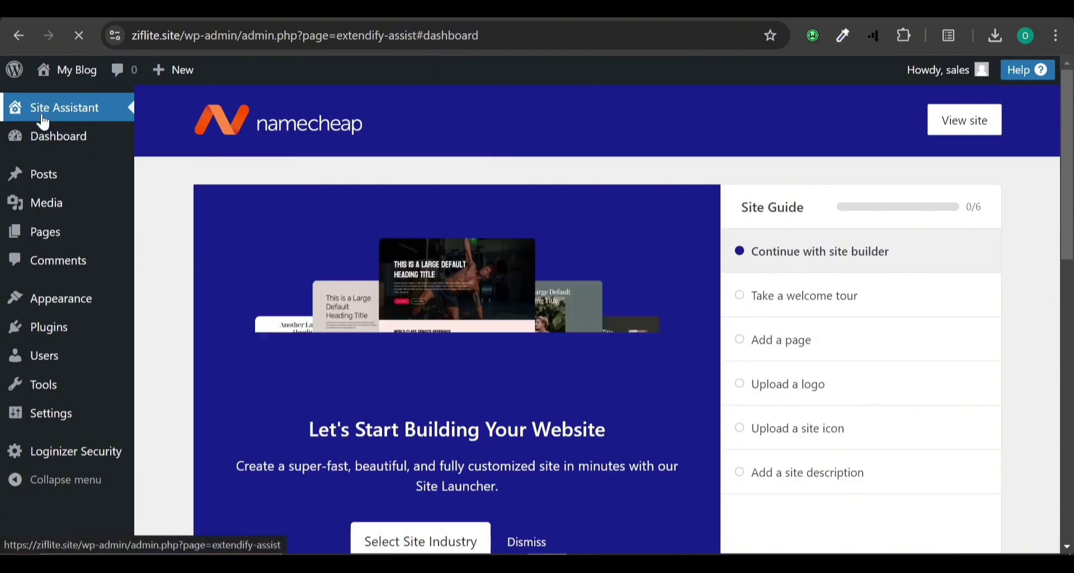
Deactivate, then delete the Site Assistant plugin from Installed Plugins, confirming with OK.
{"action": "left_click", "coordinate": [60, 341]}
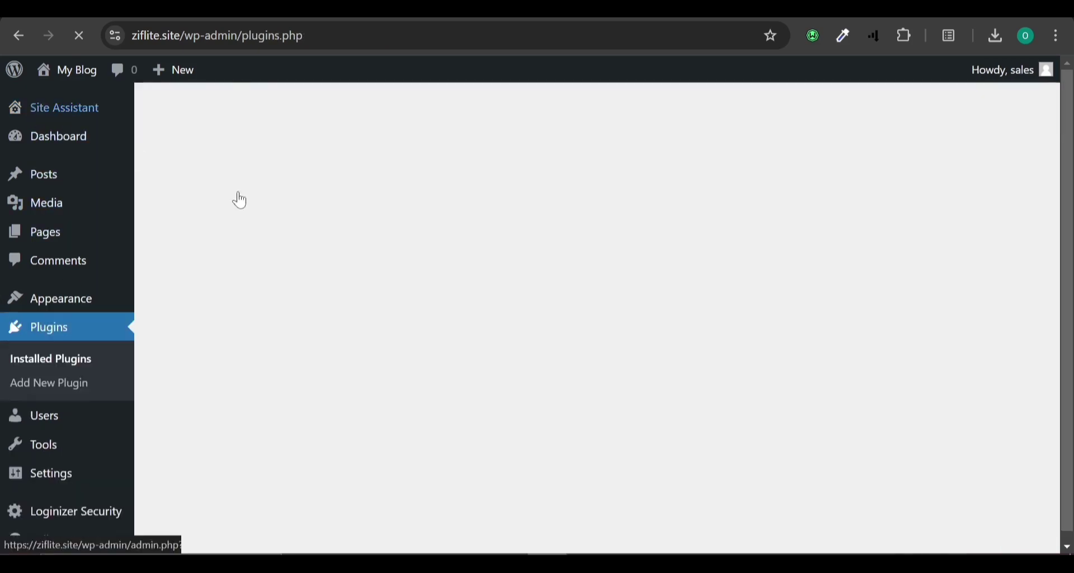
{"action": "scroll", "coordinate": [238, 358], "scroll_direction": "down", "scroll_amount": 4}
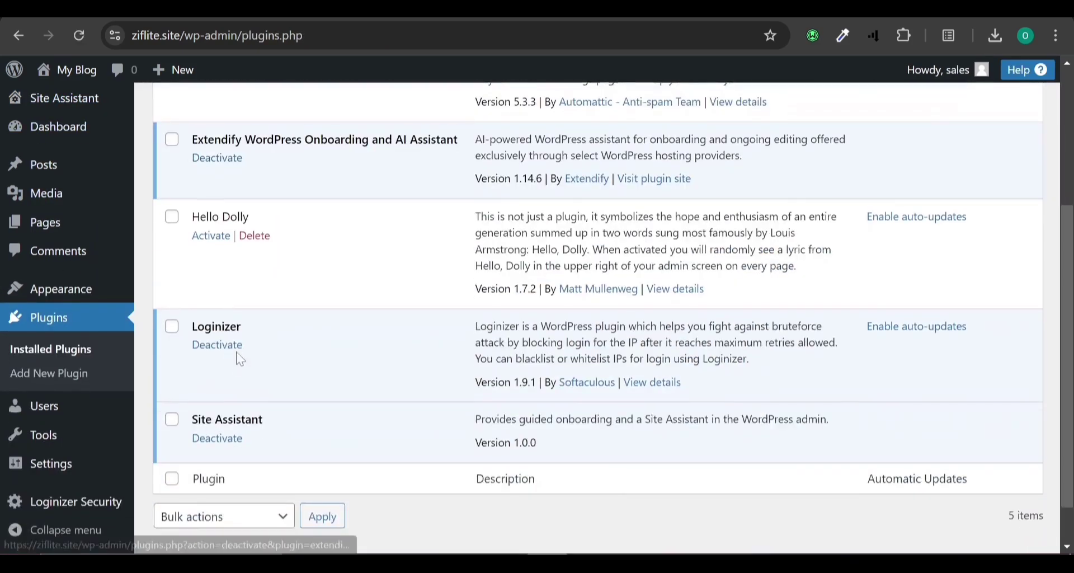
{"action": "left_click", "coordinate": [221, 441]}
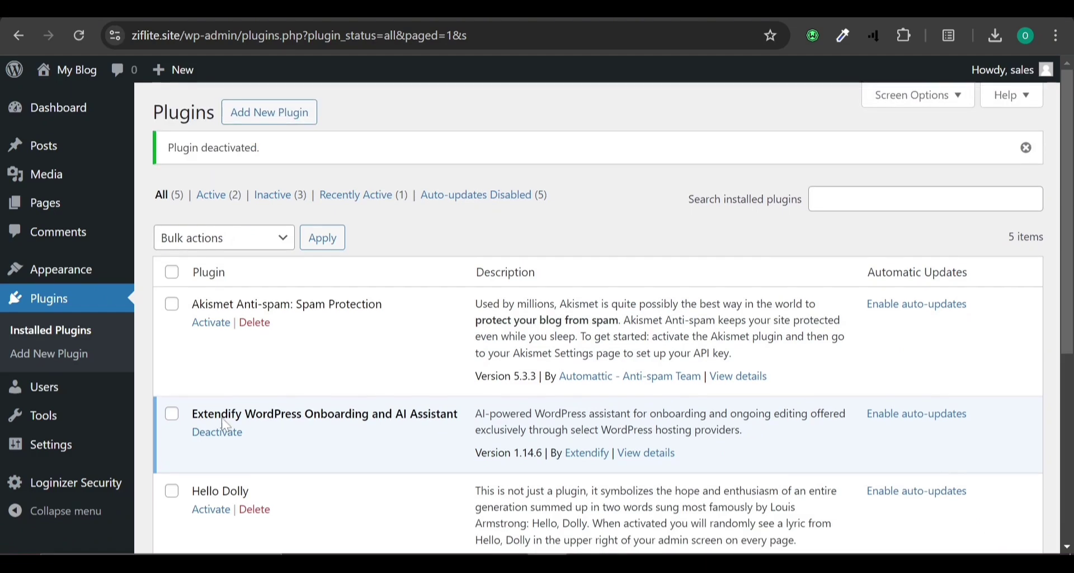
{"action": "scroll", "coordinate": [230, 414], "scroll_direction": "down", "scroll_amount": 5}
{"action": "left_click", "coordinate": [253, 386]}
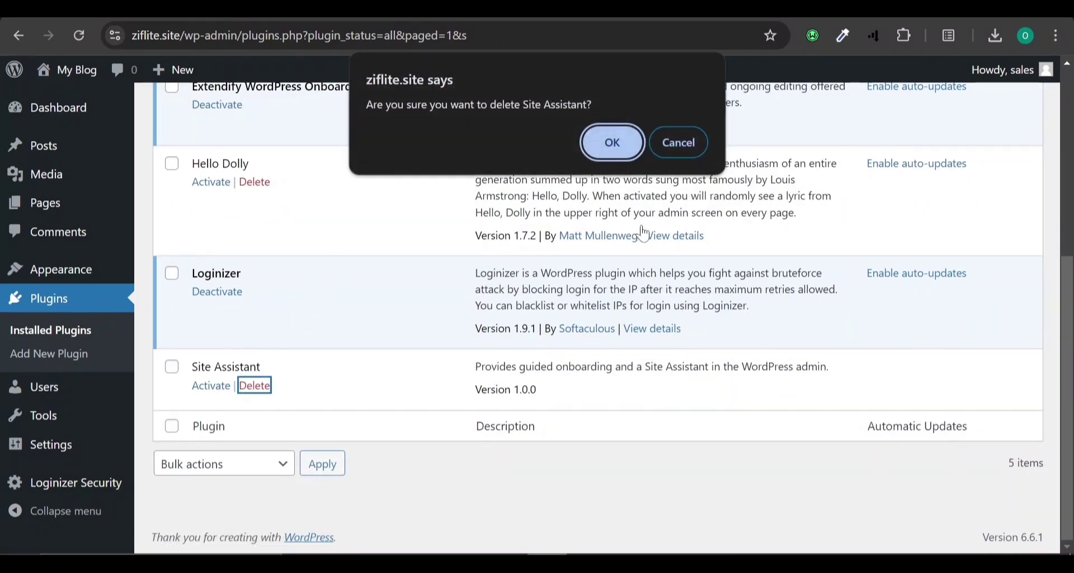
{"action": "left_click", "coordinate": [600, 150]}
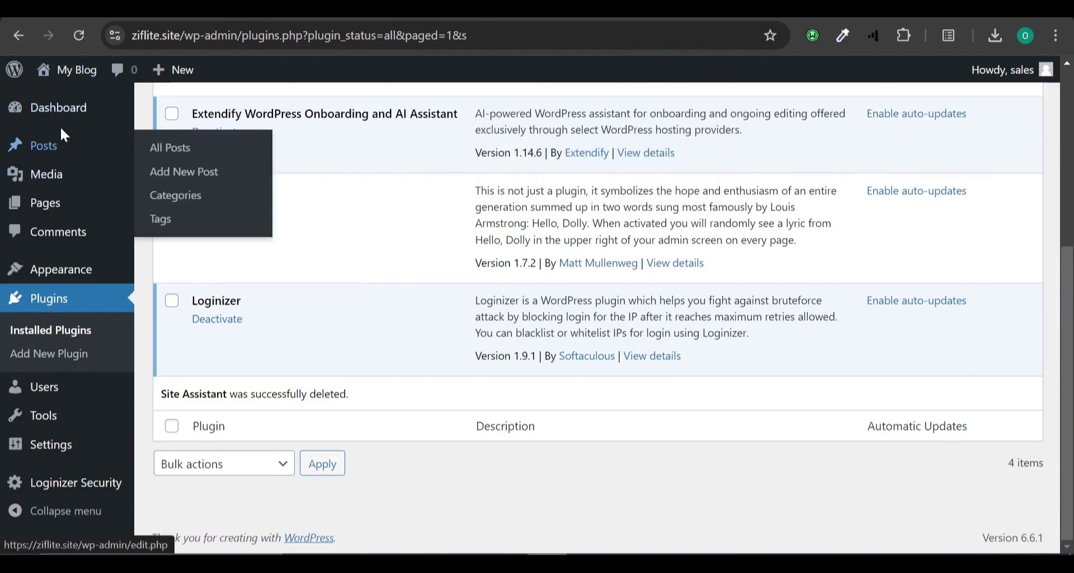
From the Dashboard, view the 'My Blog' front page in a new tab.
{"action": "left_click", "coordinate": [64, 110]}
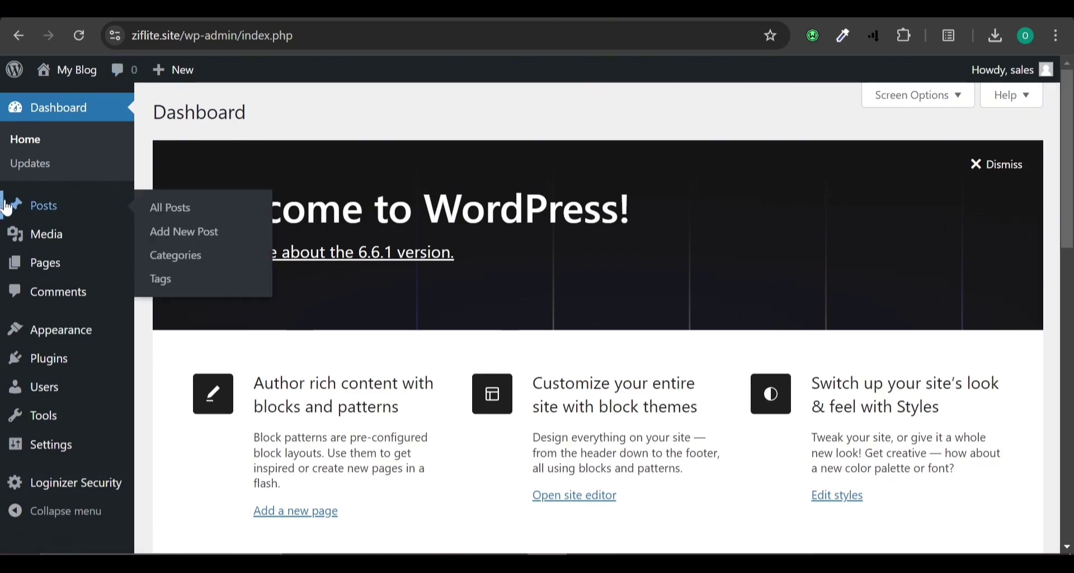
{"action": "mouse_move", "coordinate": [45, 251]}
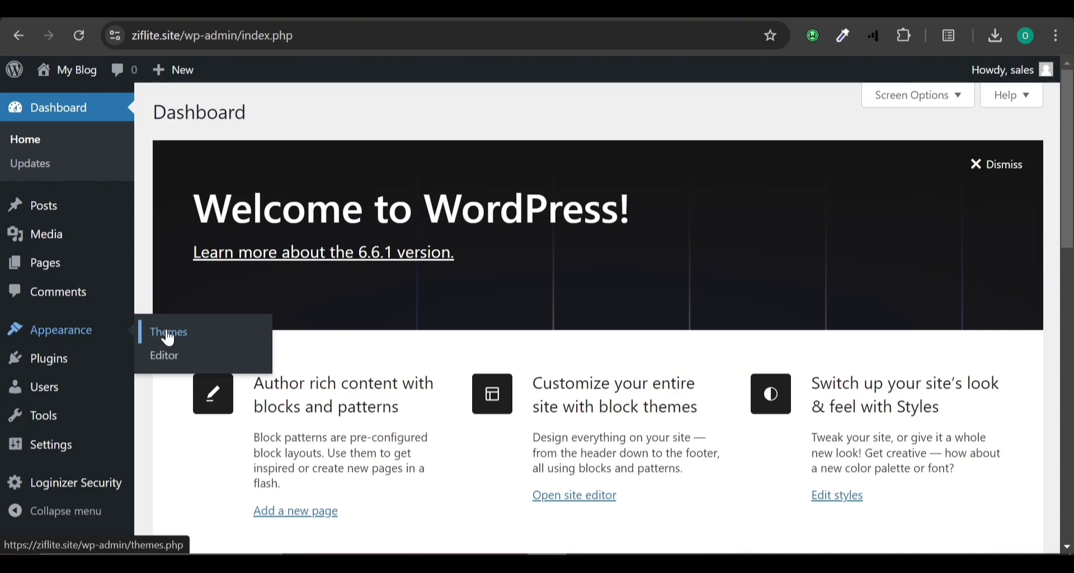
{"action": "right_click", "coordinate": [80, 79]}
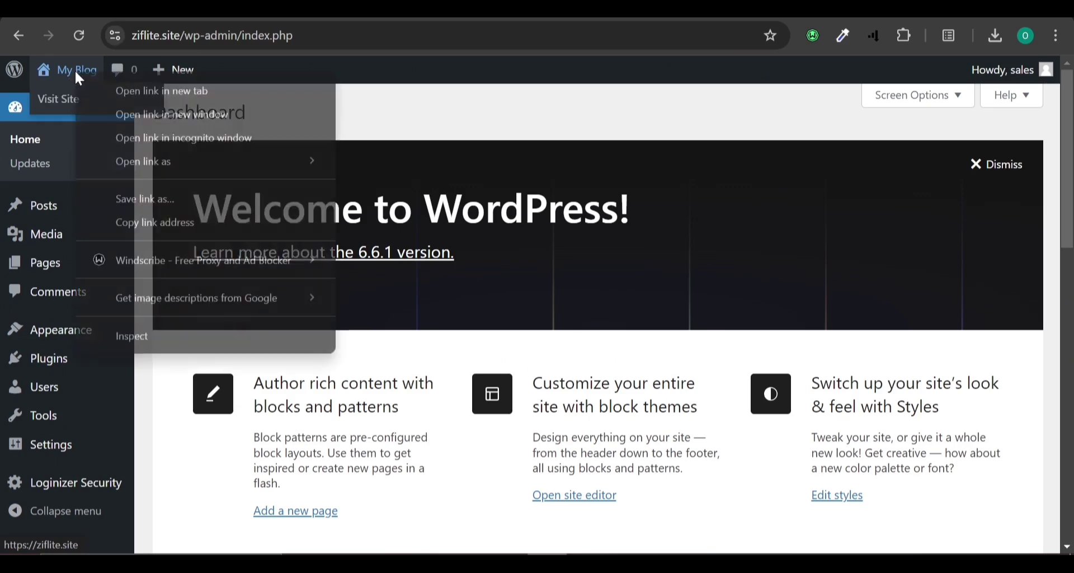
{"action": "left_click", "coordinate": [119, 85]}
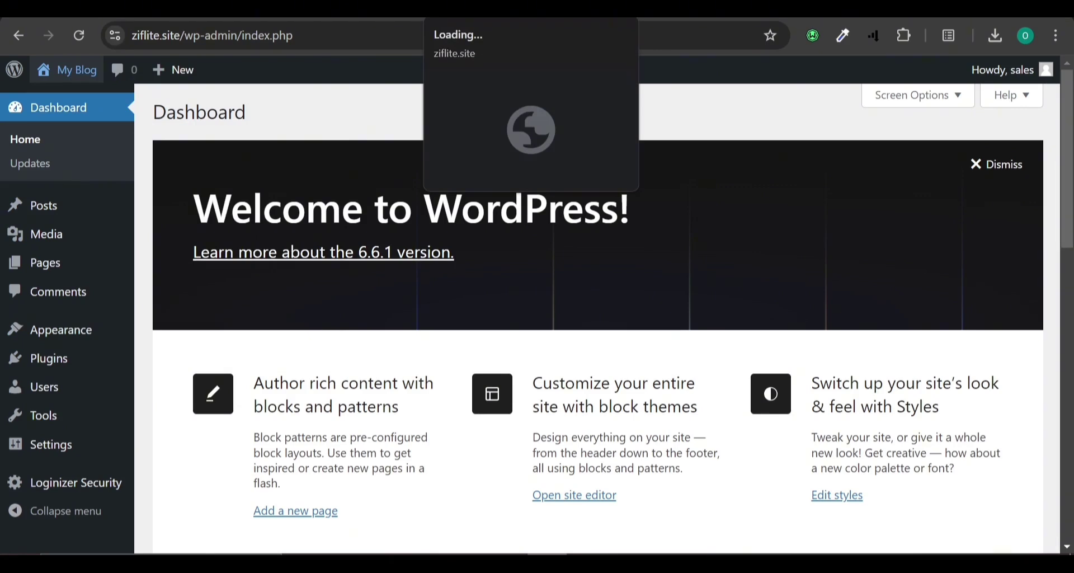
{"action": "left_click", "coordinate": [481, 7]}
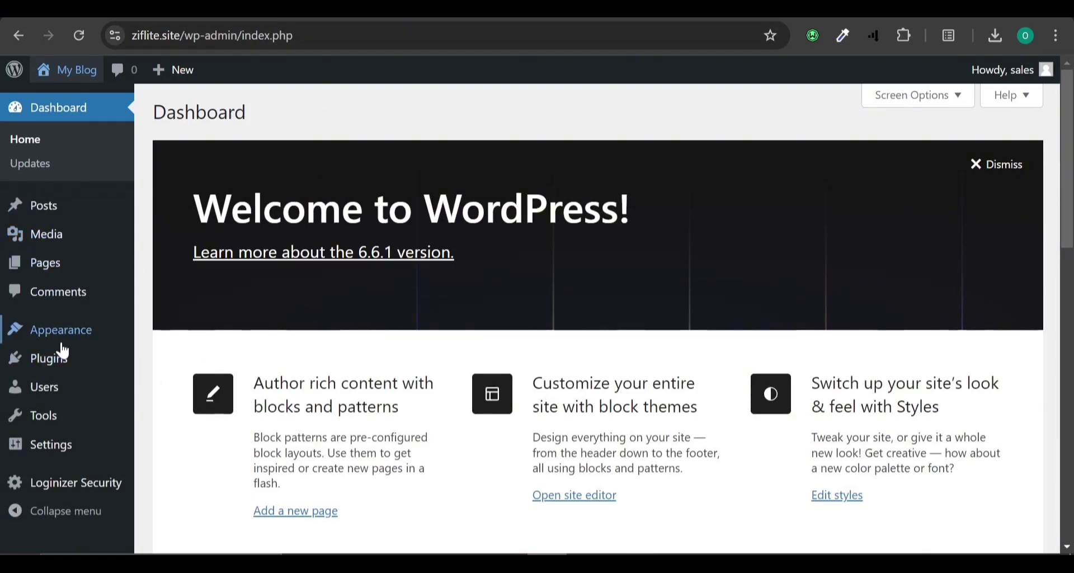
Go to the installed themes page in WordPress admin.
{"action": "mouse_move", "coordinate": [72, 329]}
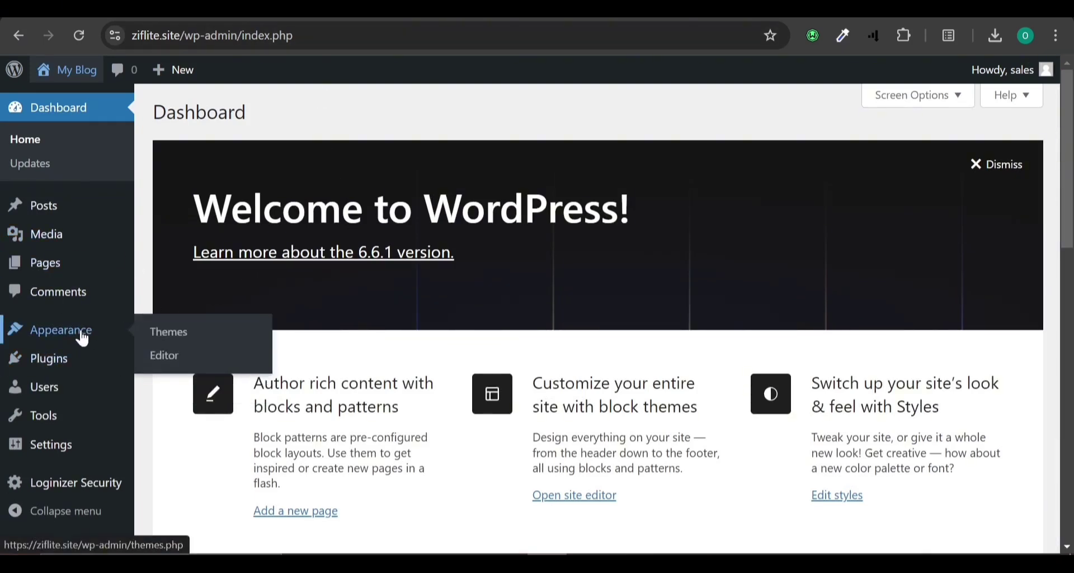
{"action": "left_click", "coordinate": [206, 329]}
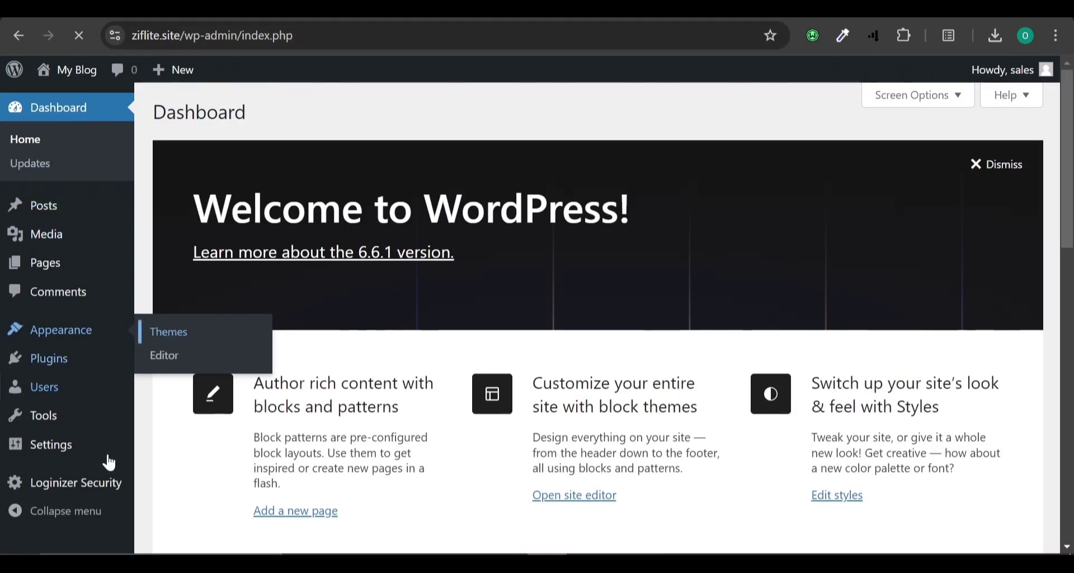
{"action": "mouse_move", "coordinate": [53, 374]}
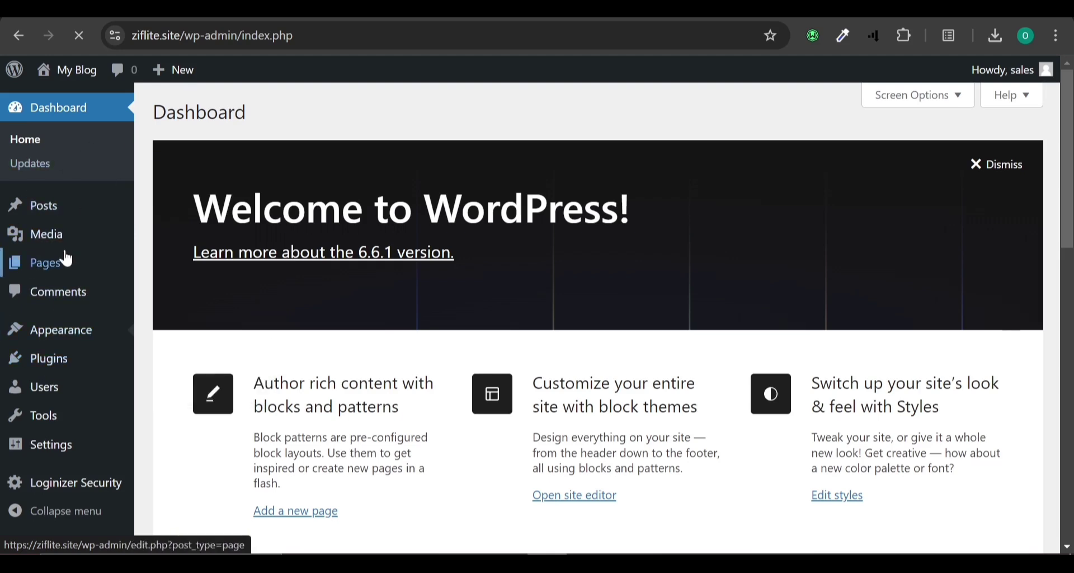
{"action": "mouse_move", "coordinate": [67, 260]}
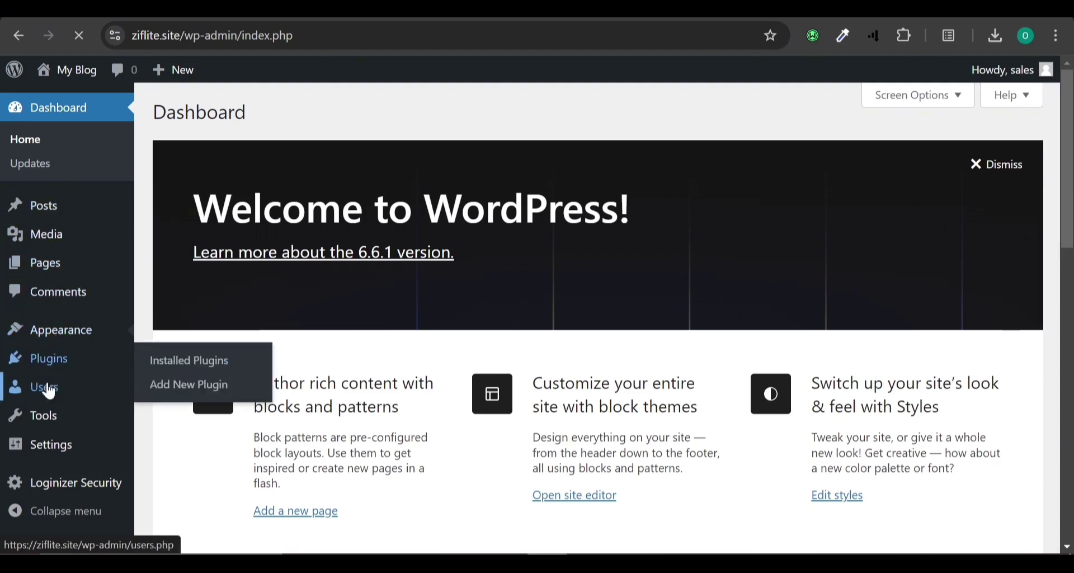
{"action": "mouse_move", "coordinate": [47, 392]}
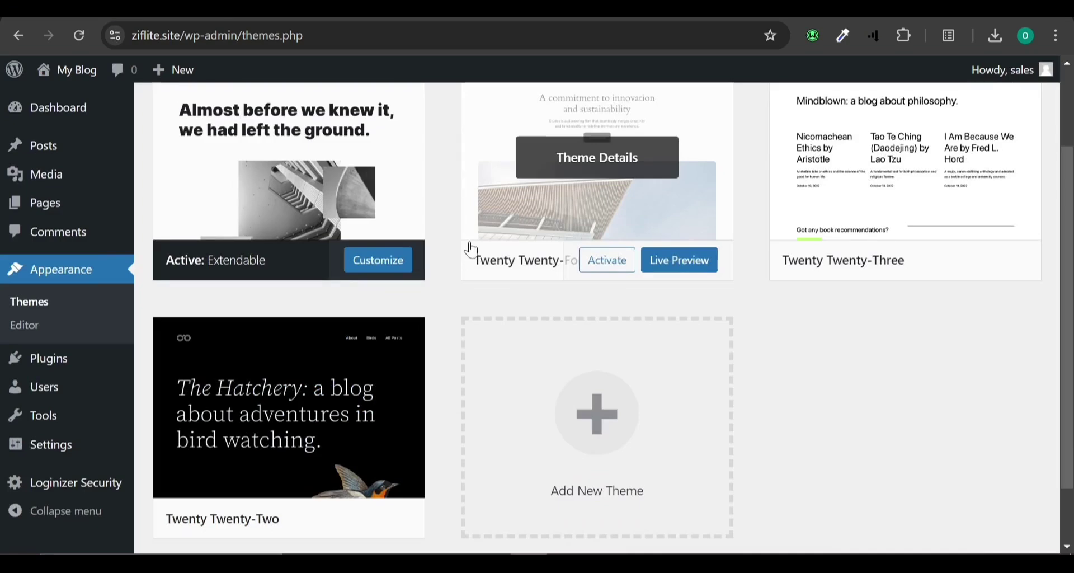
{"action": "scroll", "coordinate": [475, 240], "scroll_direction": "up", "scroll_amount": 2}
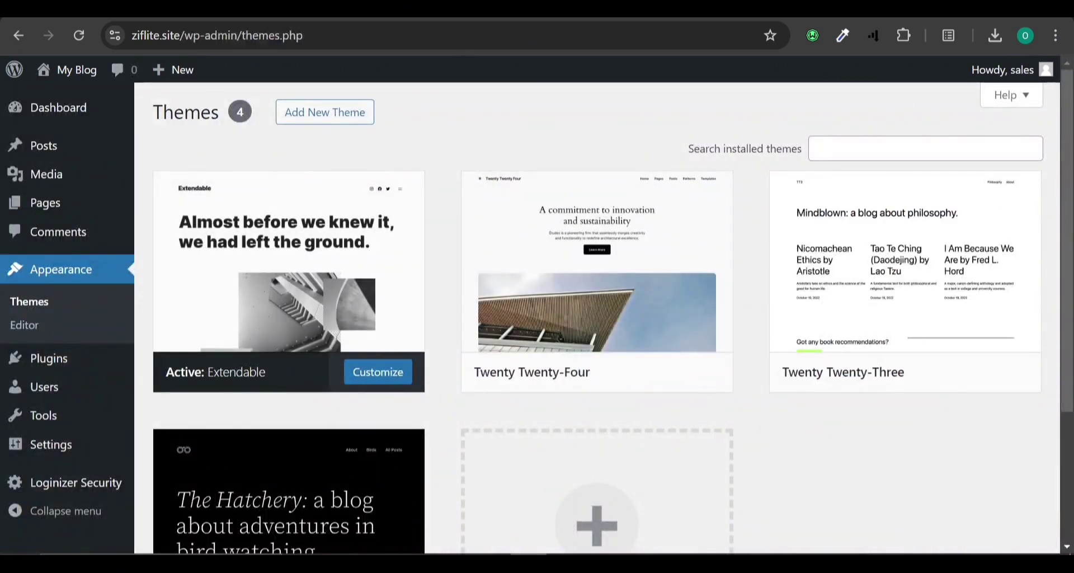
{"action": "mouse_move", "coordinate": [280, 245]}
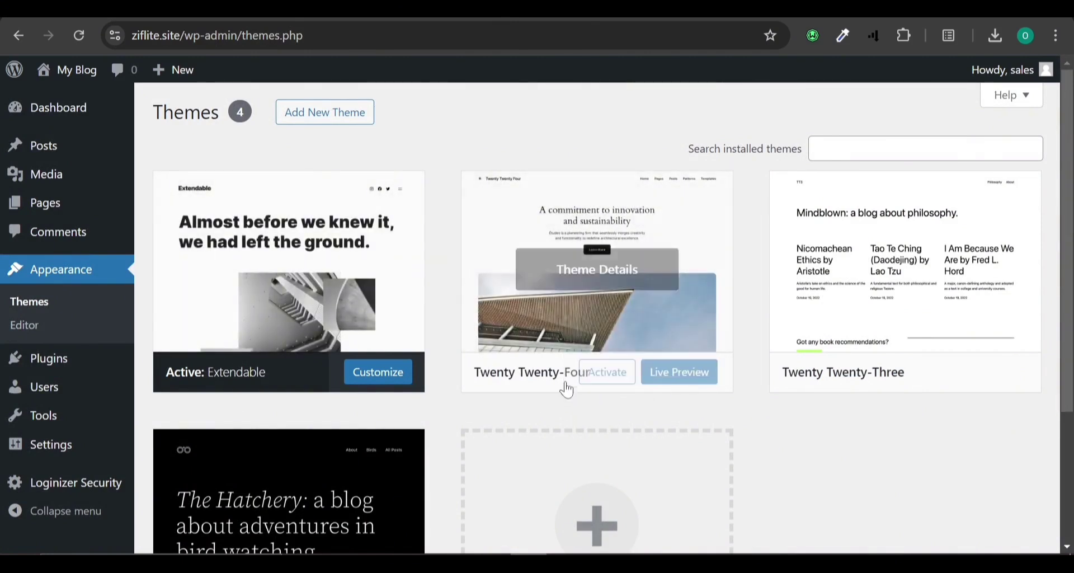
{"action": "mouse_move", "coordinate": [1018, 374]}
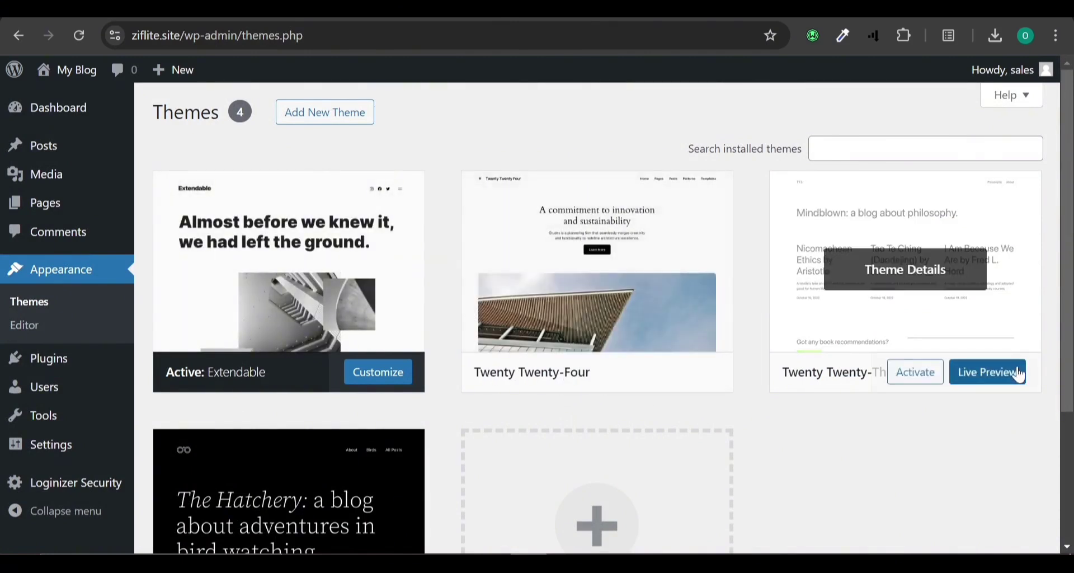
{"action": "scroll", "coordinate": [504, 406], "scroll_direction": "down", "scroll_amount": 2}
{"action": "mouse_move", "coordinate": [192, 376]}
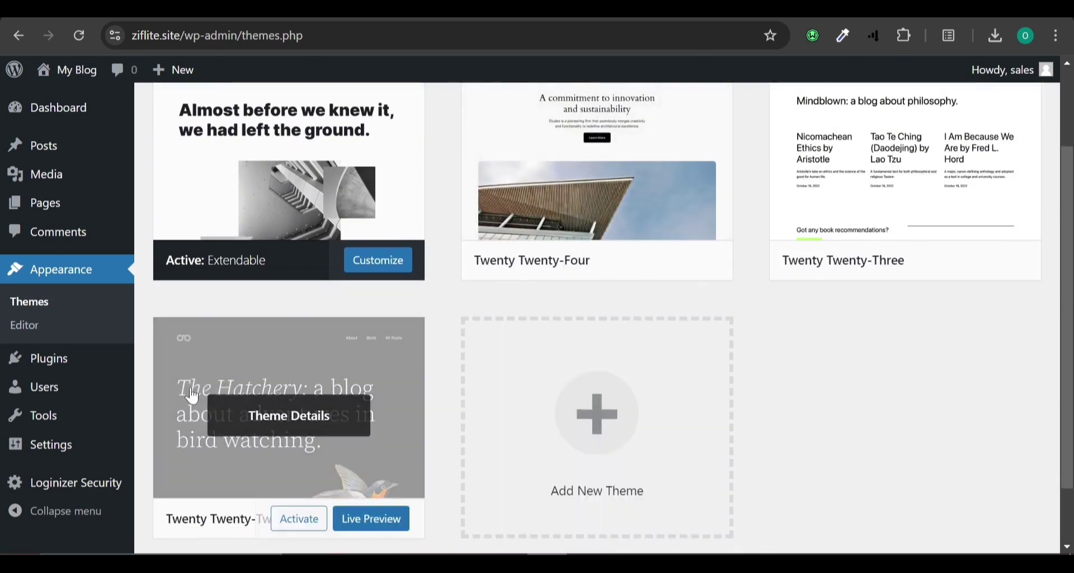
{"action": "mouse_move", "coordinate": [42, 354]}
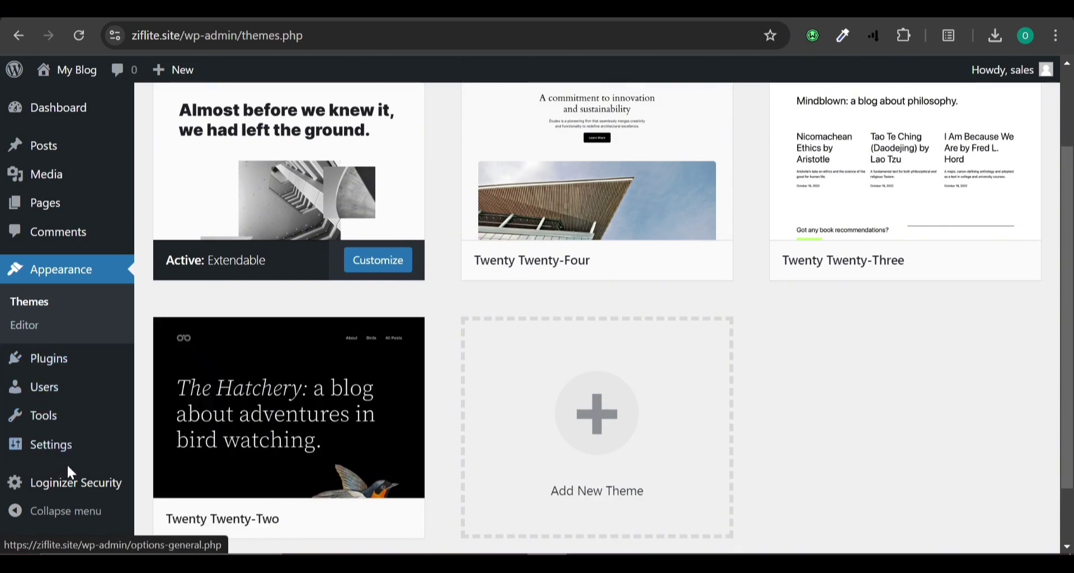
{"action": "scroll", "coordinate": [84, 425], "scroll_direction": "up", "scroll_amount": 2}
{"action": "mouse_move", "coordinate": [88, 402]}
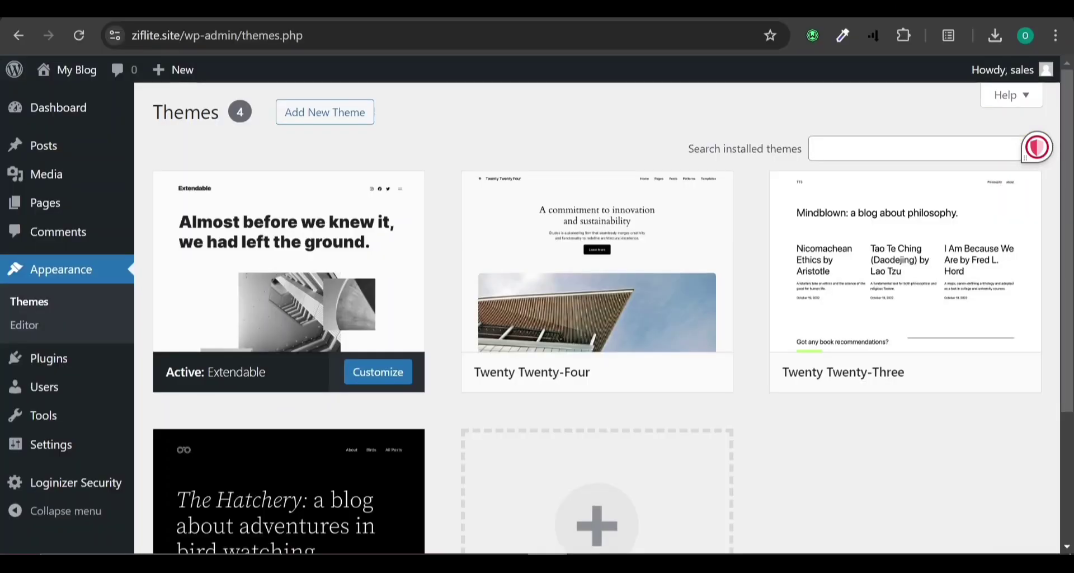
{"action": "mouse_move", "coordinate": [123, 183]}
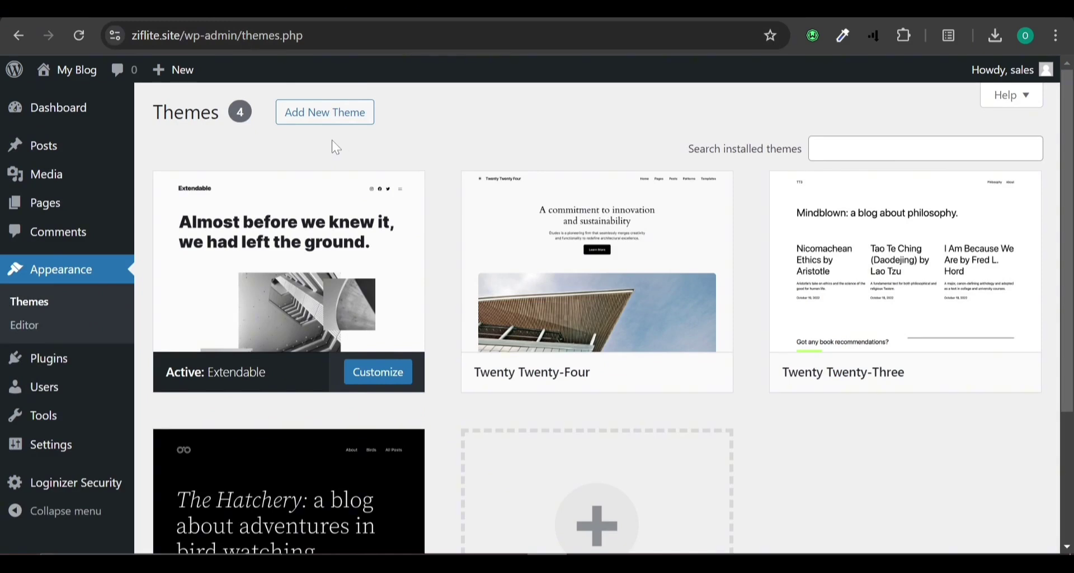
Open the Add Themes page, briefly returning to the installed themes list and back.
{"action": "left_click", "coordinate": [330, 114]}
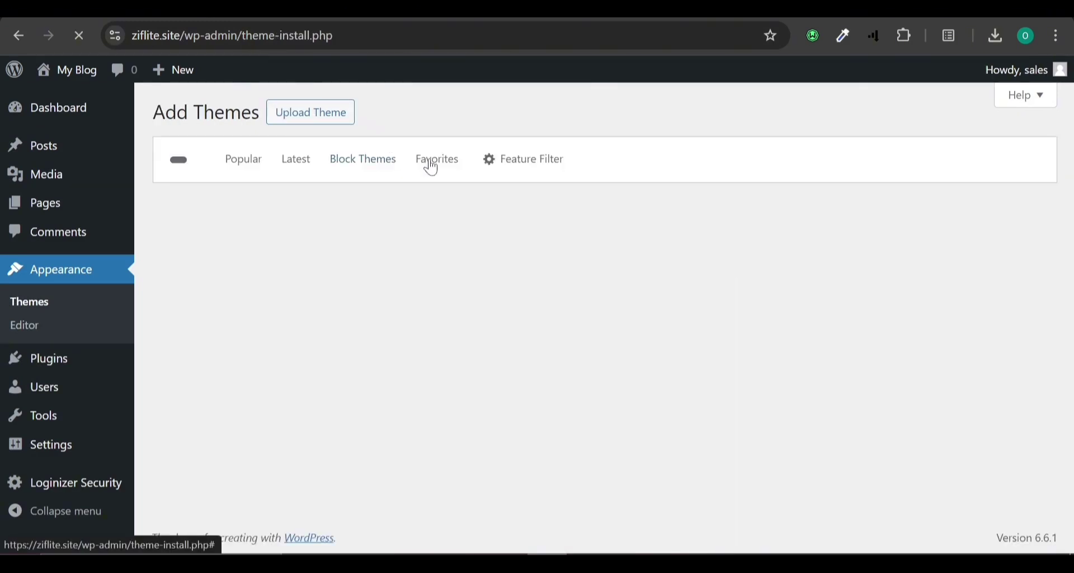
{"action": "left_click", "coordinate": [312, 116]}
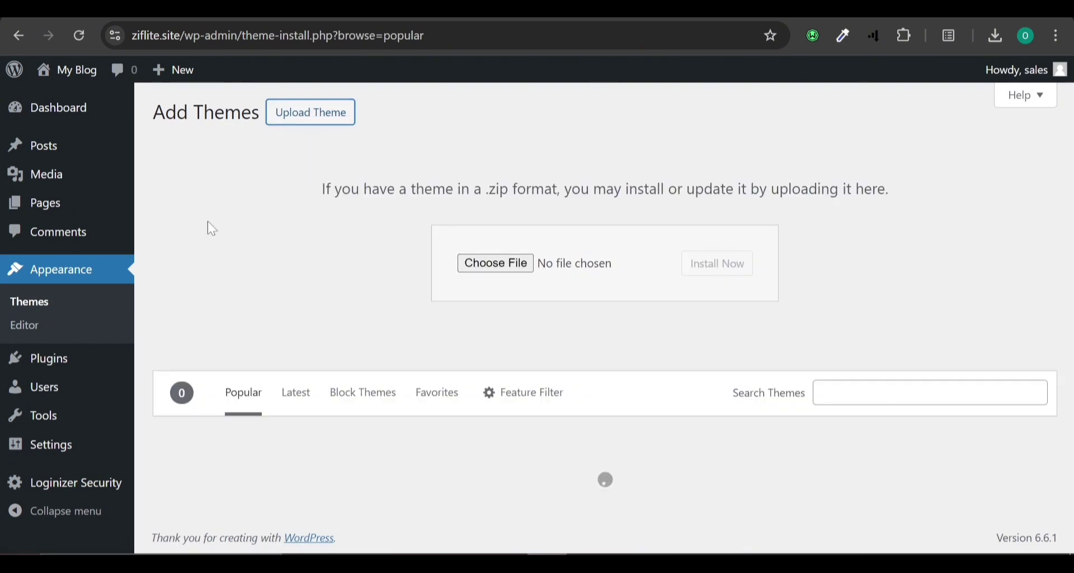
{"action": "left_click", "coordinate": [58, 302]}
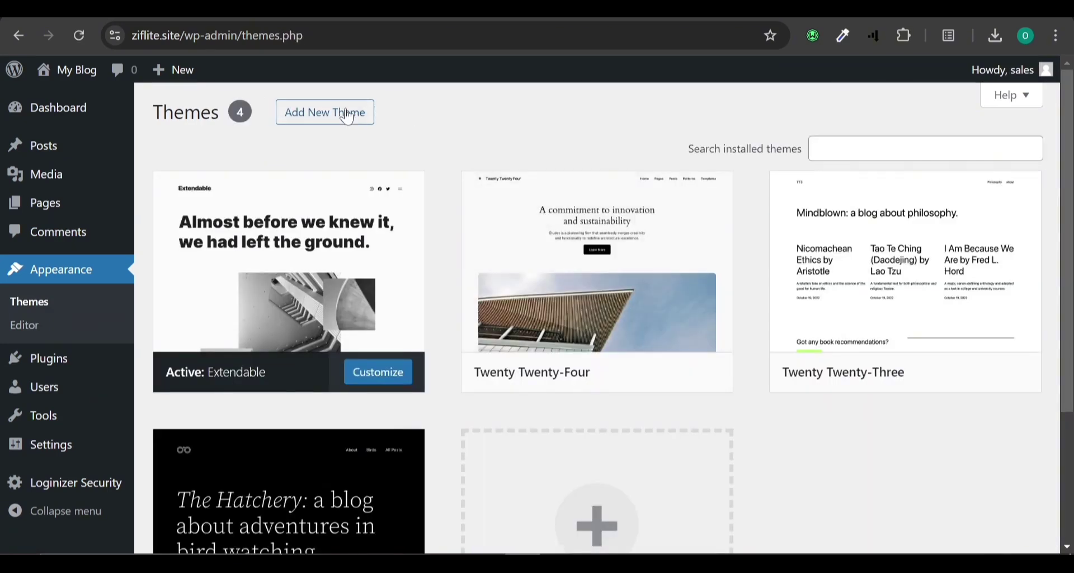
{"action": "left_click", "coordinate": [355, 118]}
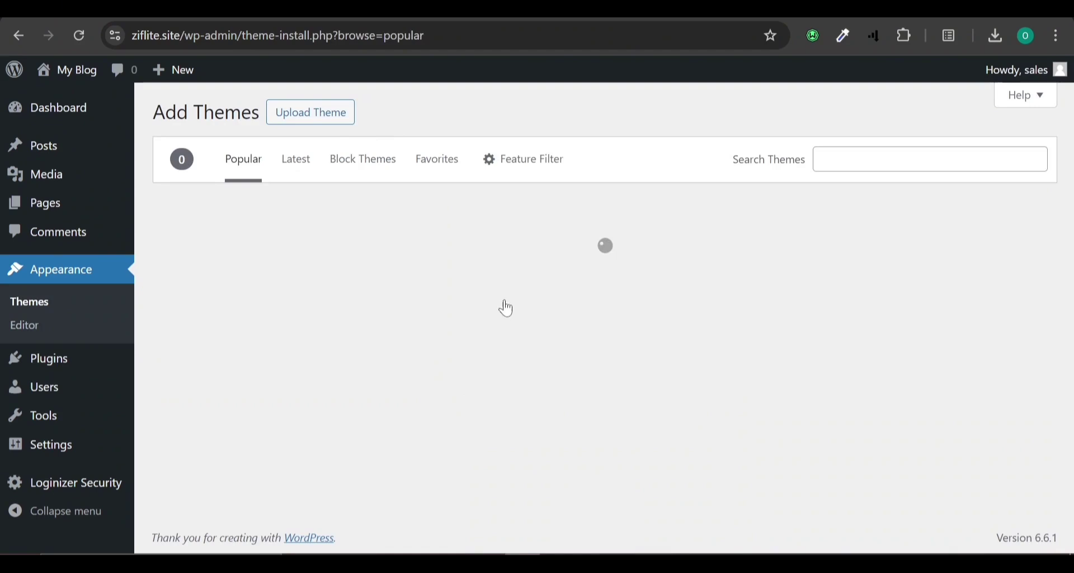
Browse the theme directory, then reveal the Upload Theme .zip panel.
{"action": "scroll", "coordinate": [507, 306], "scroll_direction": "down", "scroll_amount": 4}
{"action": "scroll", "coordinate": [505, 306], "scroll_direction": "down", "scroll_amount": 8}
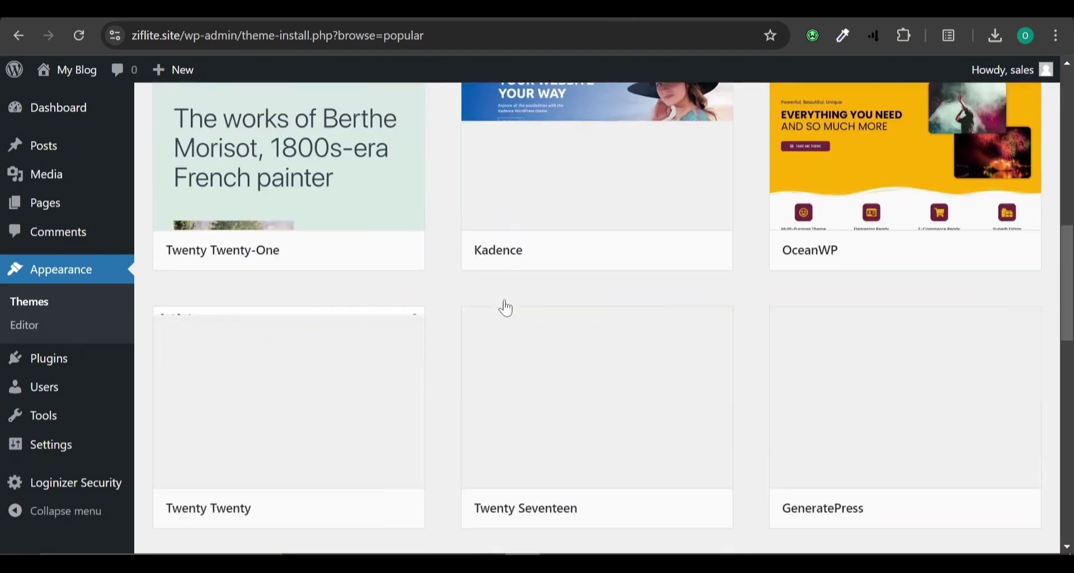
{"action": "mouse_move", "coordinate": [963, 181]}
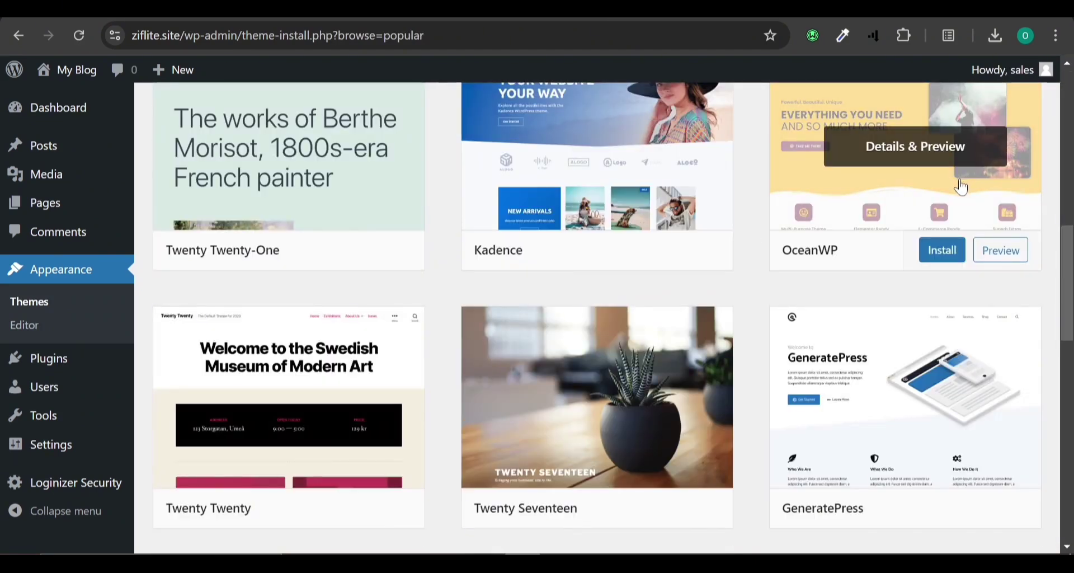
{"action": "scroll", "coordinate": [962, 188], "scroll_direction": "down", "scroll_amount": 6}
{"action": "scroll", "coordinate": [962, 187], "scroll_direction": "down", "scroll_amount": 6}
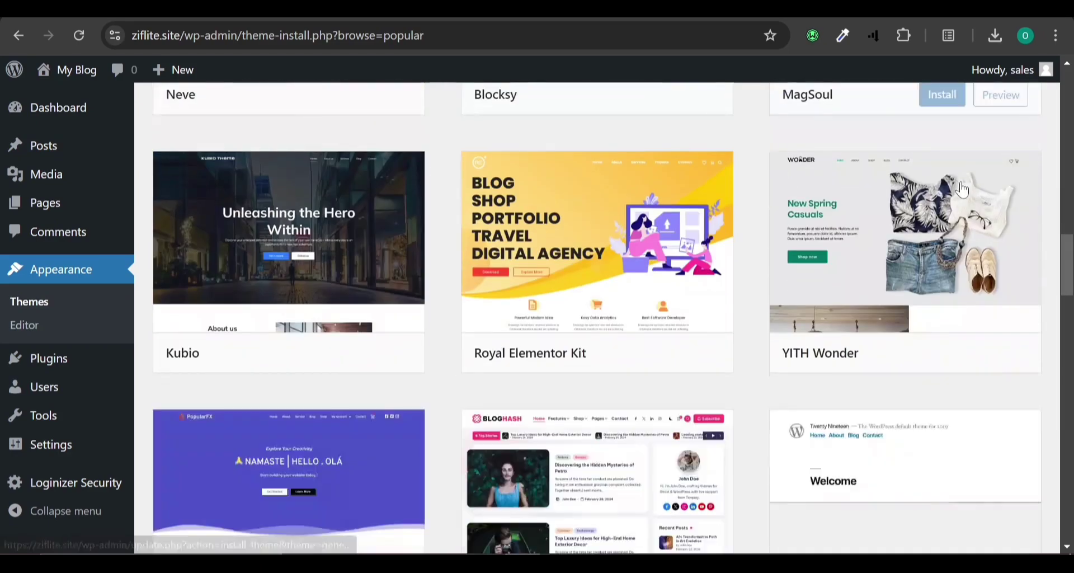
{"action": "scroll", "coordinate": [963, 189], "scroll_direction": "up", "scroll_amount": 12}
{"action": "scroll", "coordinate": [964, 192], "scroll_direction": "up", "scroll_amount": 2}
{"action": "scroll", "coordinate": [960, 191], "scroll_direction": "up", "scroll_amount": 10}
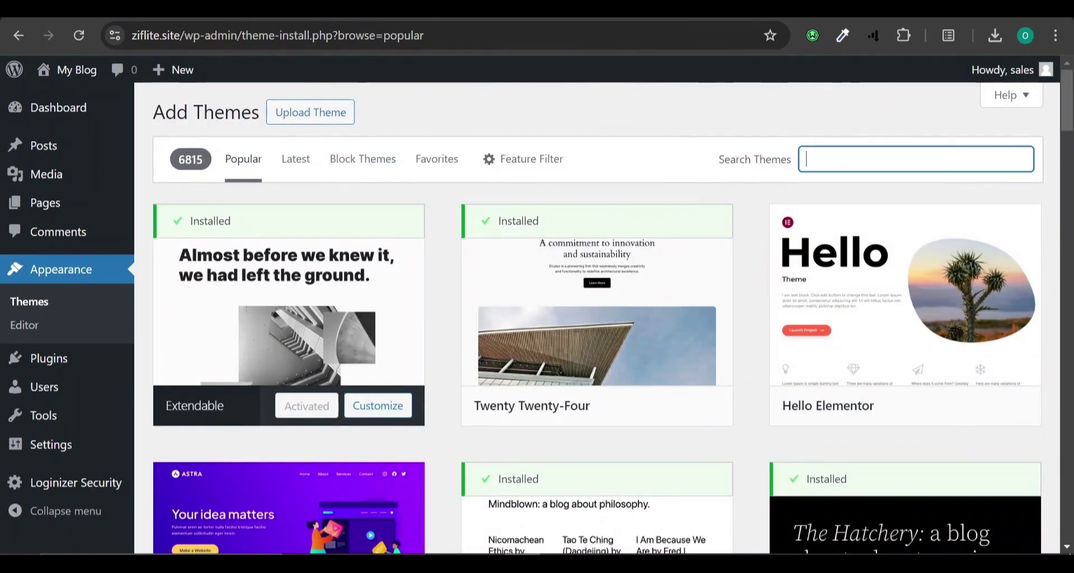
{"action": "left_click", "coordinate": [916, 159]}
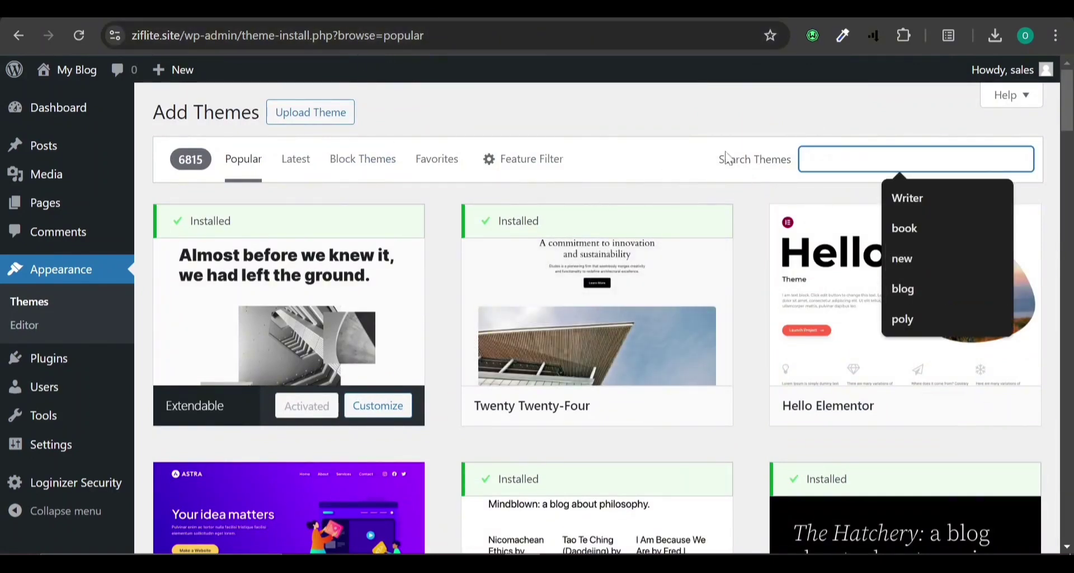
{"action": "left_click", "coordinate": [334, 123]}
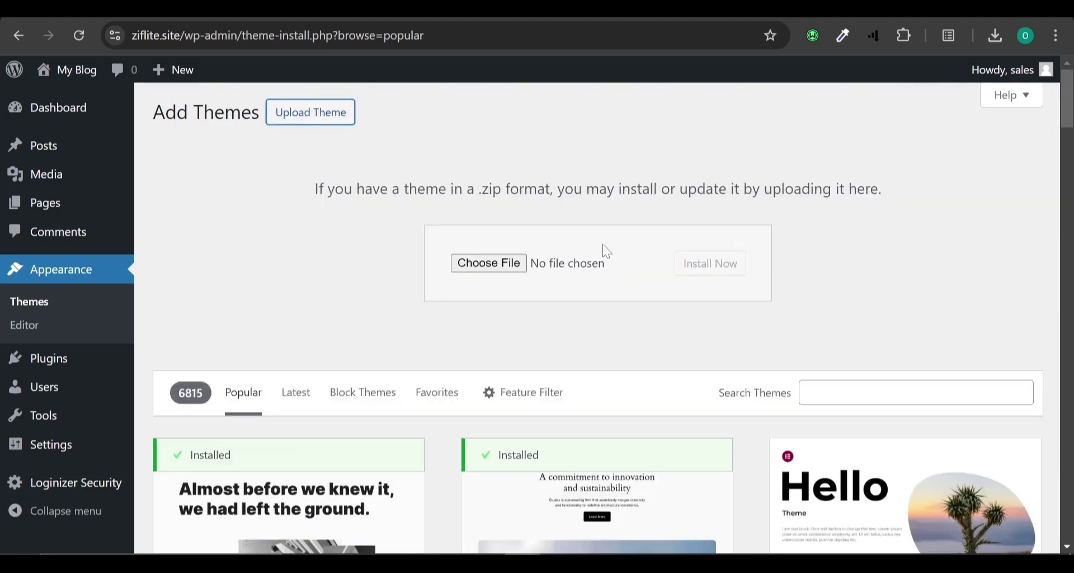
Upload woodmart.zip from Downloads > plugin tester and install it as a theme.
{"action": "left_click", "coordinate": [508, 273]}
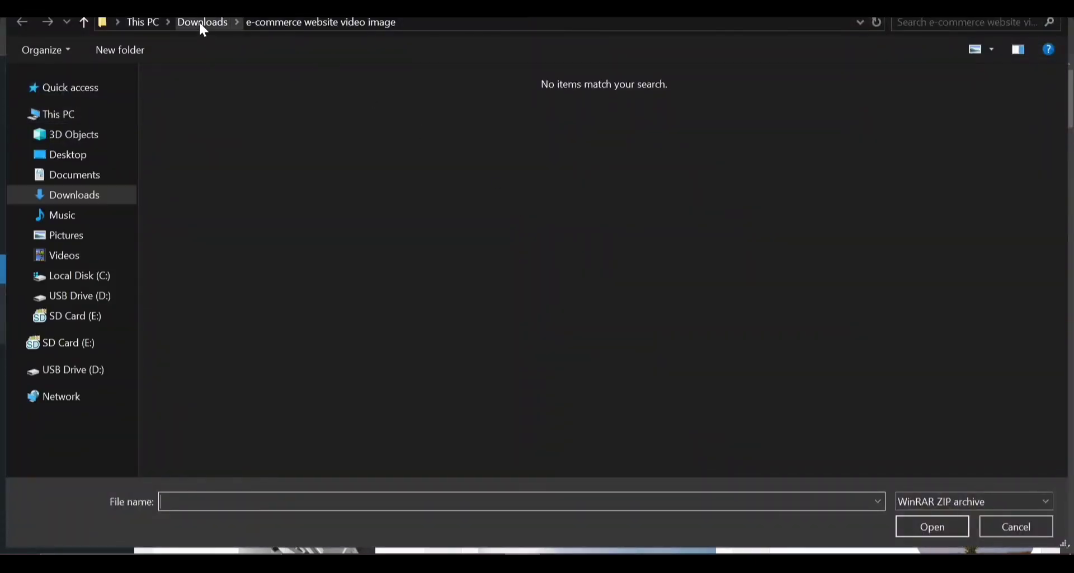
{"action": "left_click", "coordinate": [201, 21]}
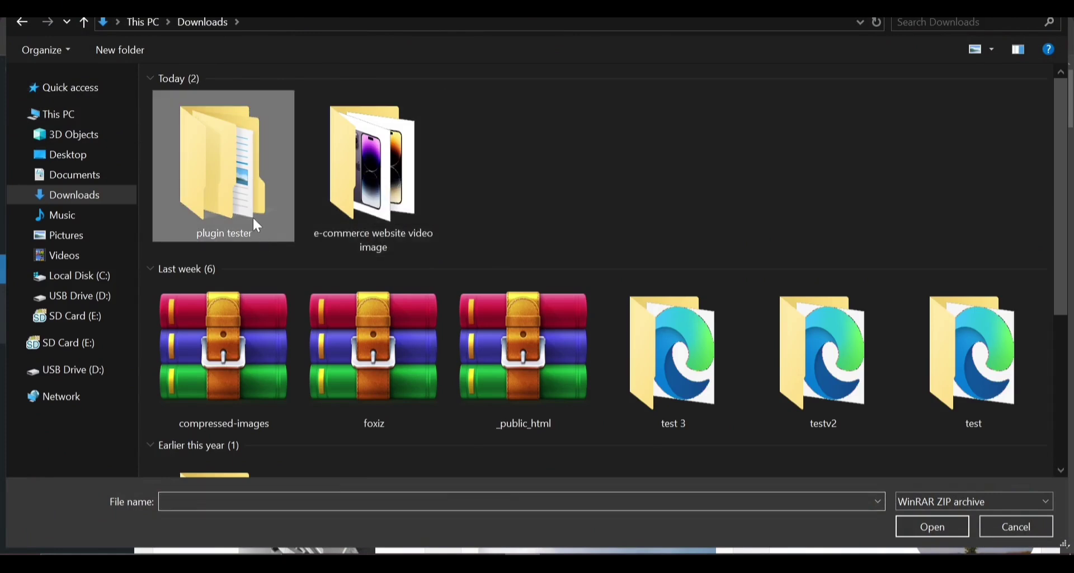
{"action": "double_click", "coordinate": [224, 153]}
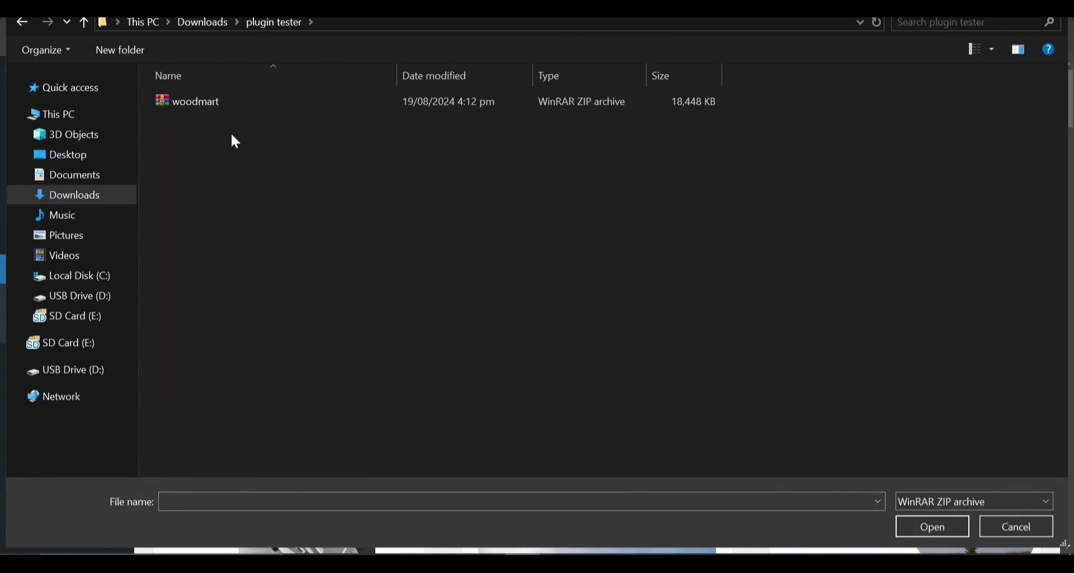
{"action": "double_click", "coordinate": [221, 107]}
{"action": "left_click", "coordinate": [700, 268]}
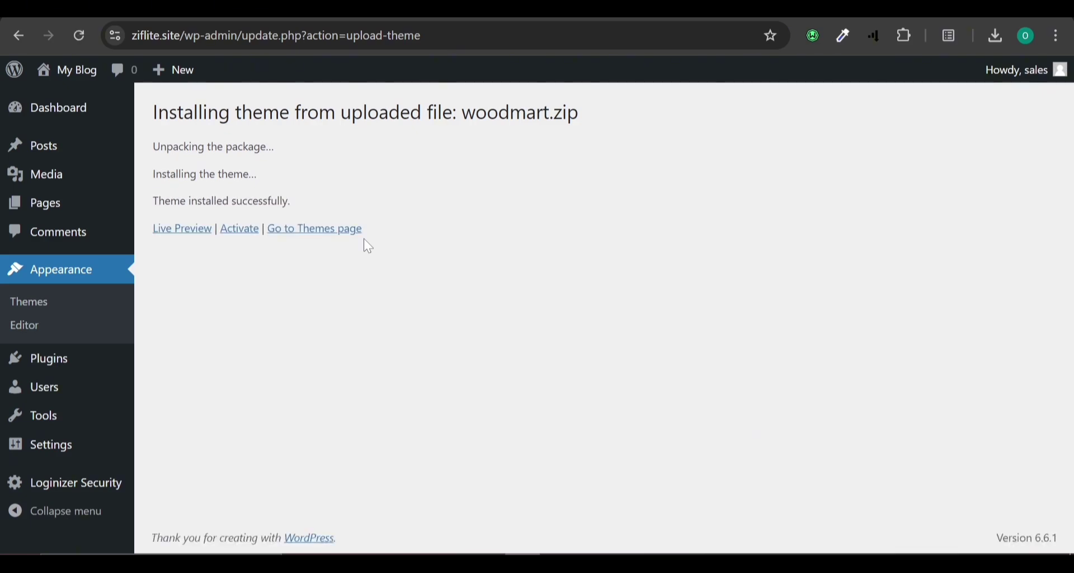
Activate WoodMart and advance its wizard past Welcome and Activation to the Child theme step.
{"action": "left_click", "coordinate": [240, 230]}
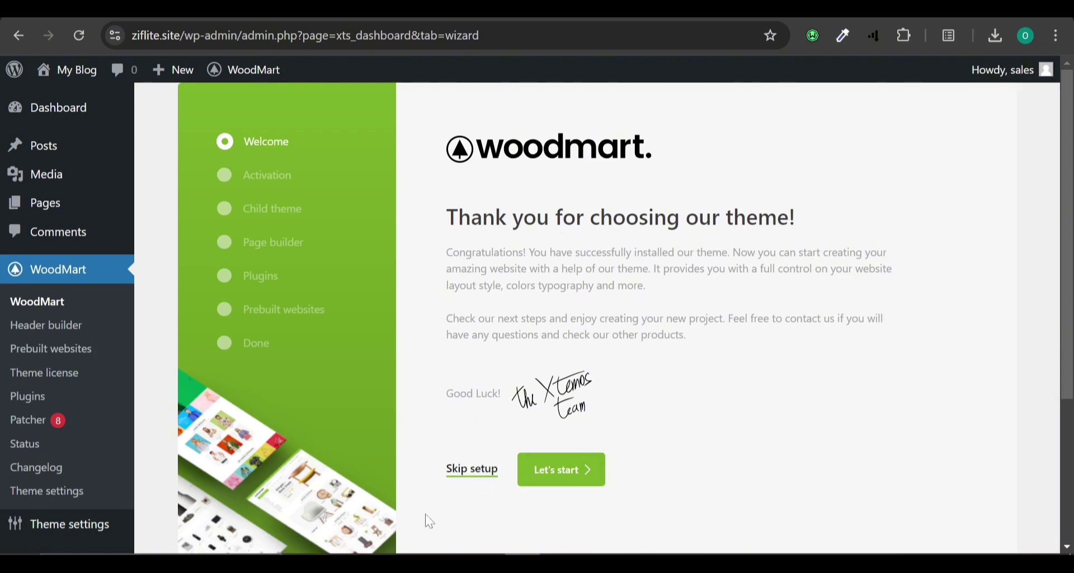
{"action": "left_click", "coordinate": [559, 473]}
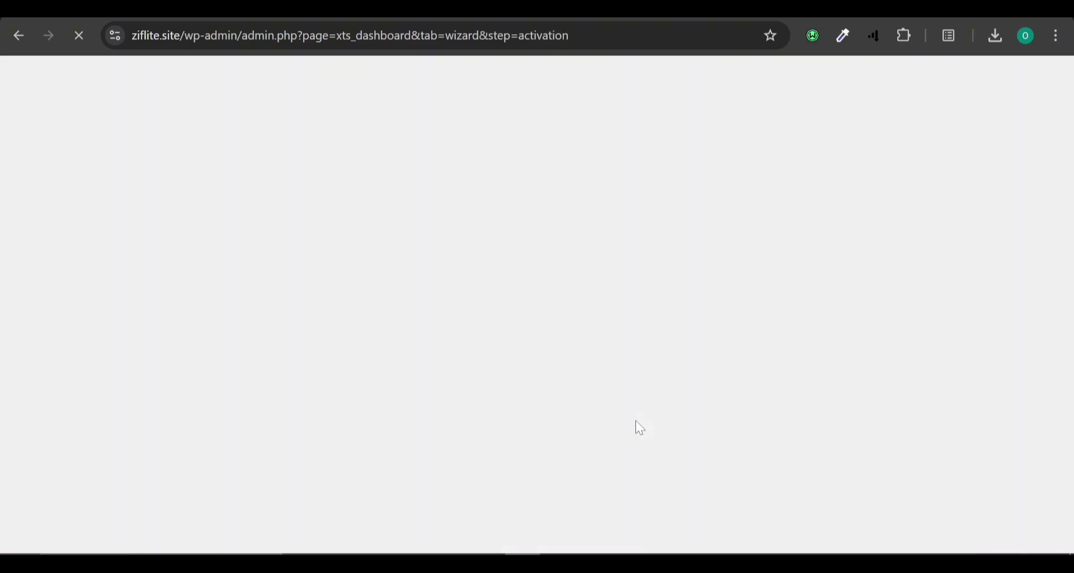
{"action": "scroll", "coordinate": [637, 425], "scroll_direction": "down", "scroll_amount": 4}
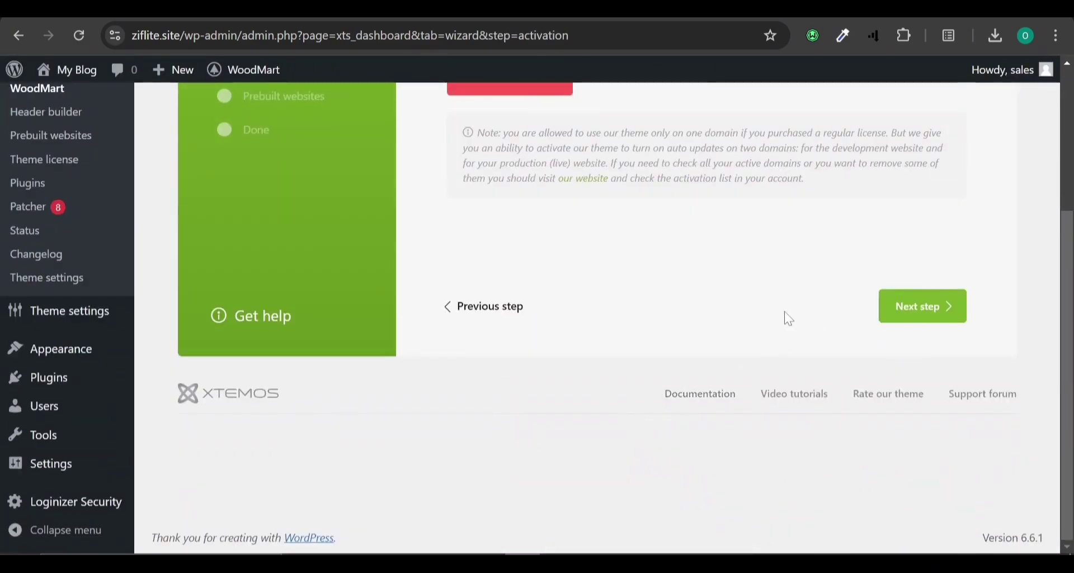
{"action": "scroll", "coordinate": [737, 320], "scroll_direction": "up", "scroll_amount": 2}
{"action": "scroll", "coordinate": [736, 321], "scroll_direction": "down", "scroll_amount": 2}
{"action": "left_click", "coordinate": [908, 316]}
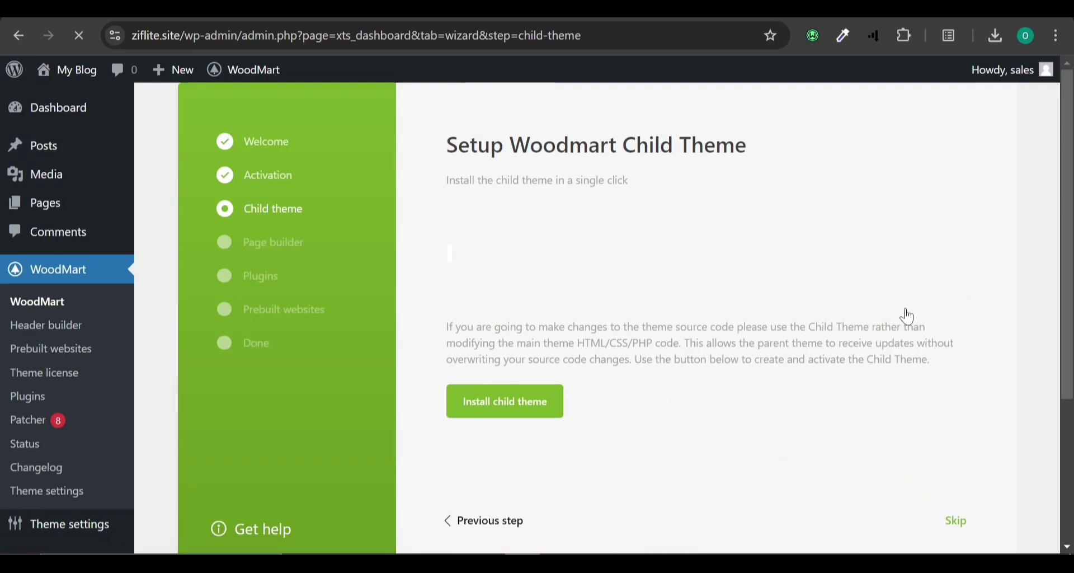
Install the WoodMart child theme.
{"action": "left_click", "coordinate": [501, 409]}
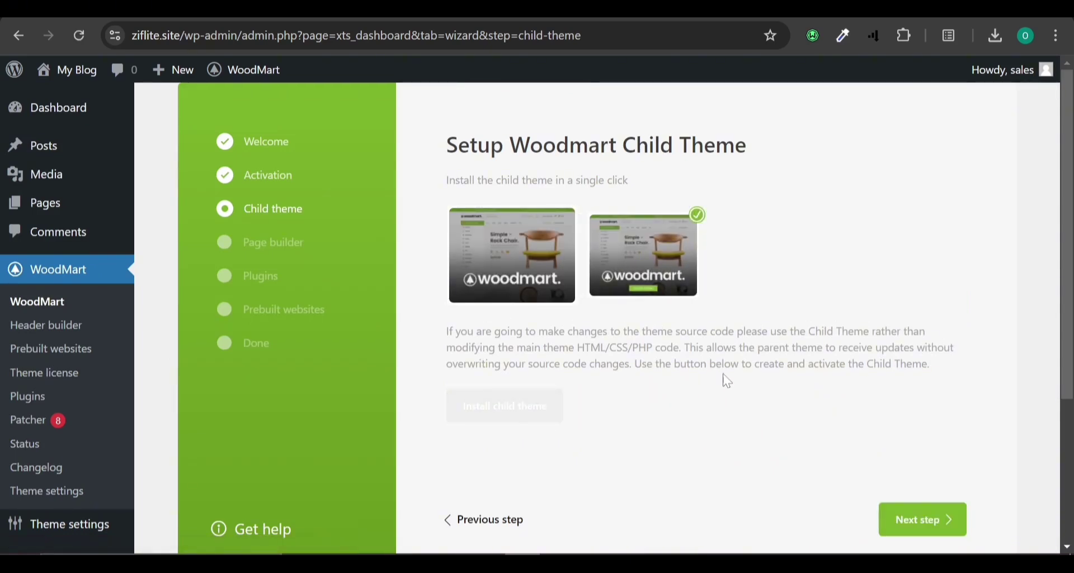
{"action": "scroll", "coordinate": [761, 389], "scroll_direction": "down", "scroll_amount": 2}
{"action": "left_click", "coordinate": [915, 424]}
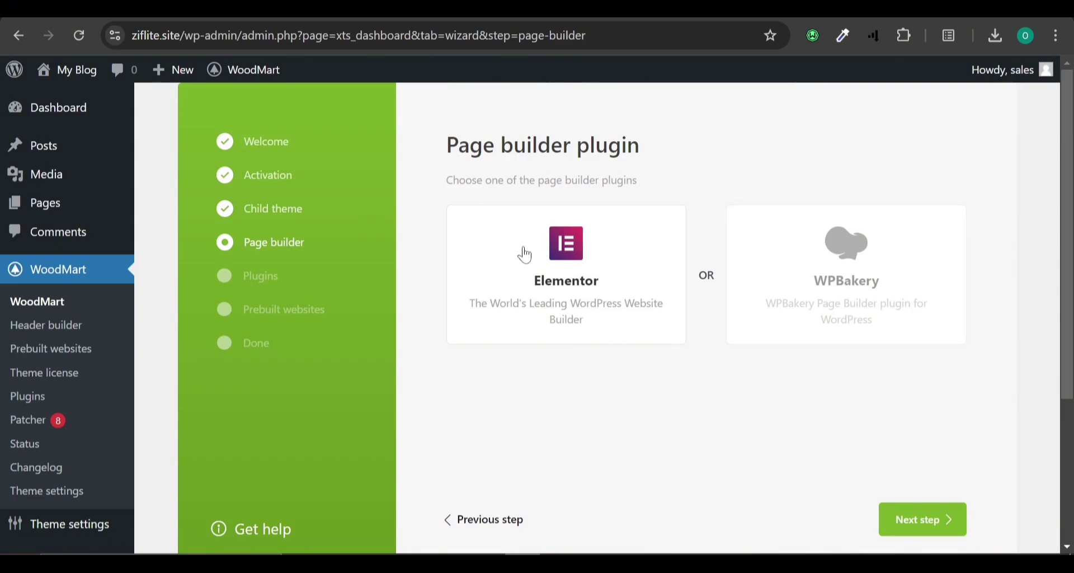
Select Elementor as the page builder and continue to the Plugins step.
{"action": "left_click", "coordinate": [753, 247]}
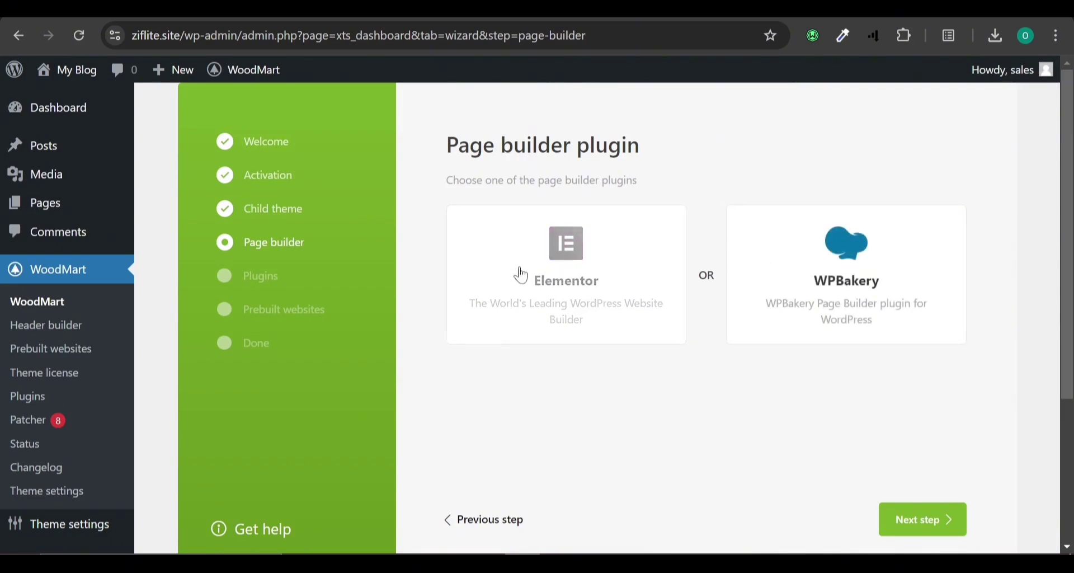
{"action": "left_click", "coordinate": [554, 263]}
{"action": "scroll", "coordinate": [992, 226], "scroll_direction": "down", "scroll_amount": 4}
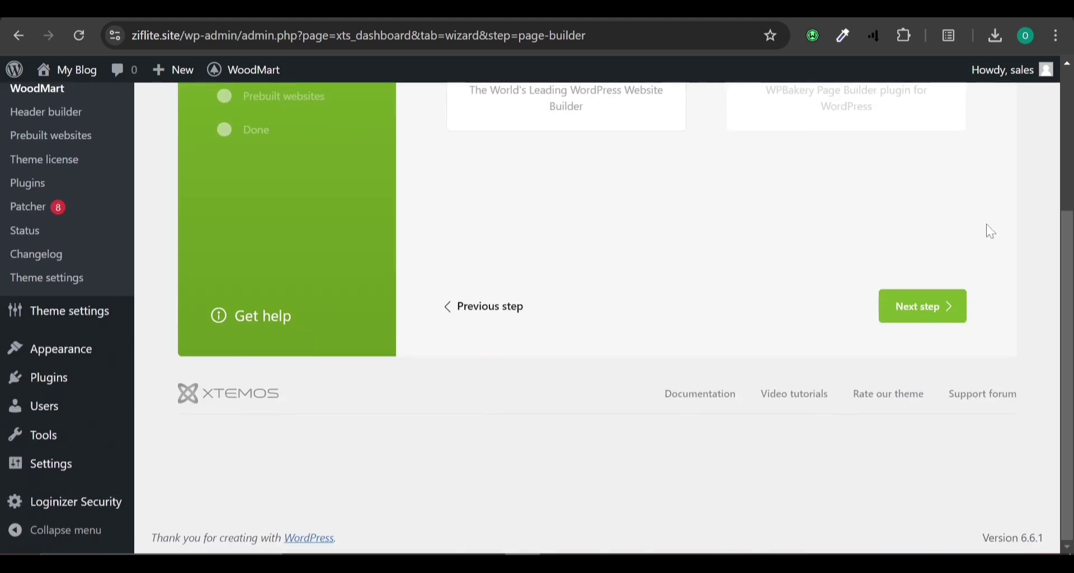
{"action": "left_click", "coordinate": [918, 307]}
{"action": "scroll", "coordinate": [530, 195], "scroll_direction": "up", "scroll_amount": 2}
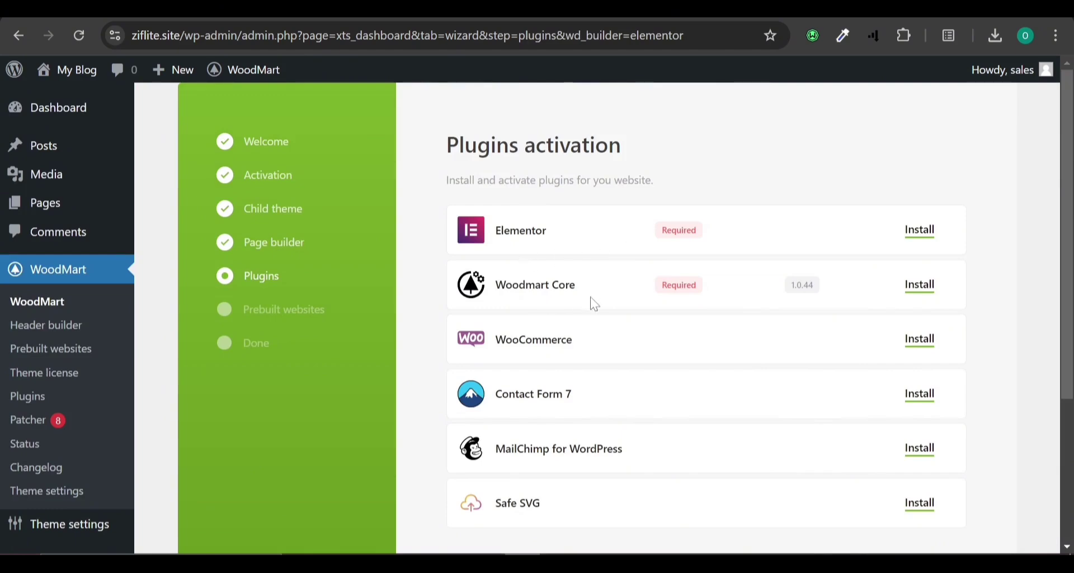
Install and activate all six WoodMart plugins, including WooCommerce and Safe SVG, then reach Prebuilt websites.
{"action": "scroll", "coordinate": [602, 292], "scroll_direction": "down", "scroll_amount": 4}
{"action": "scroll", "coordinate": [603, 289], "scroll_direction": "up", "scroll_amount": 4}
{"action": "scroll", "coordinate": [594, 292], "scroll_direction": "down", "scroll_amount": 2}
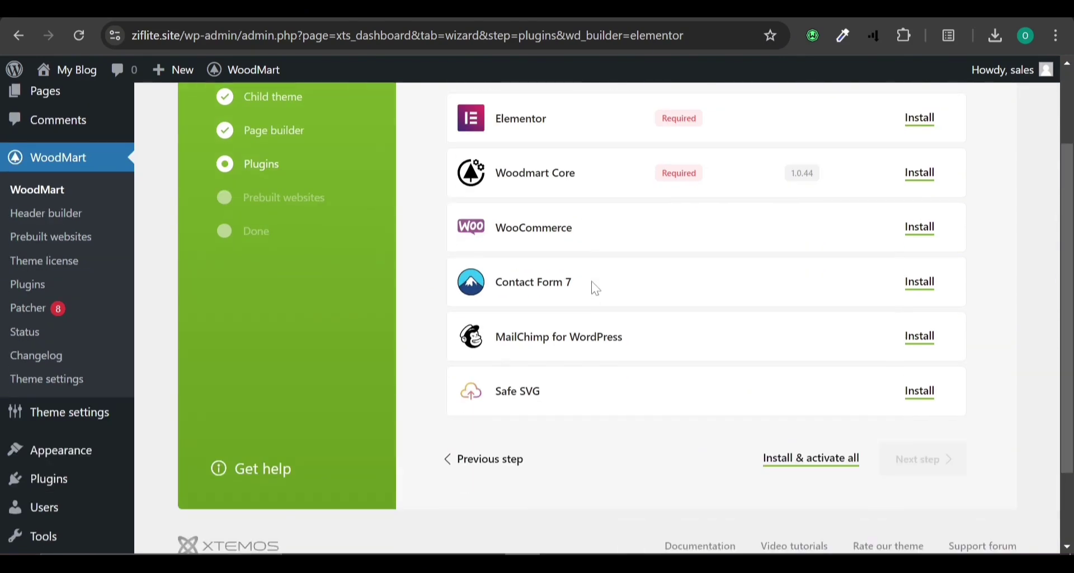
{"action": "scroll", "coordinate": [596, 288], "scroll_direction": "up", "scroll_amount": 2}
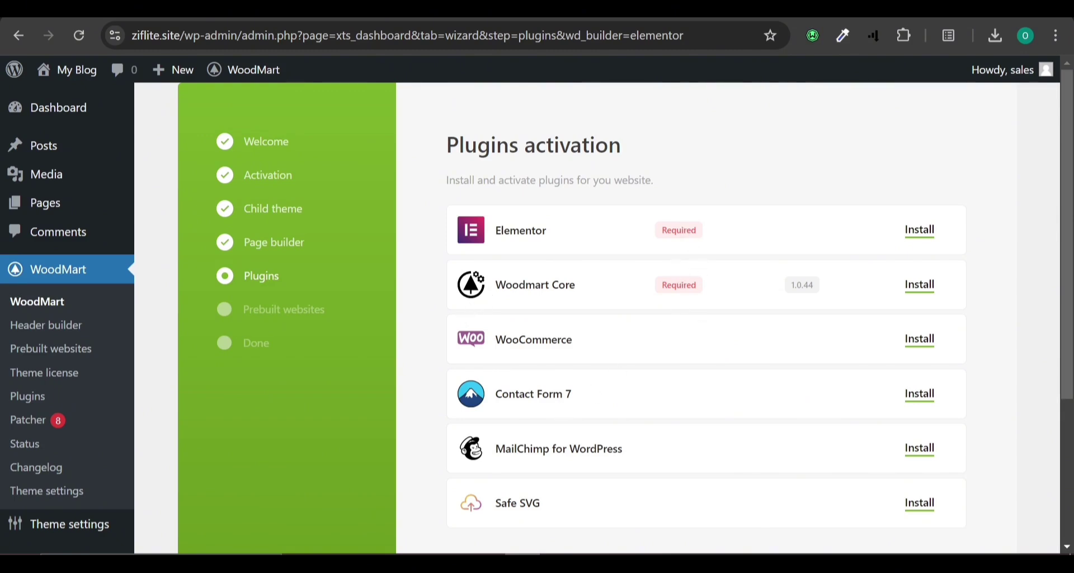
{"action": "scroll", "coordinate": [565, 371], "scroll_direction": "down", "scroll_amount": 2}
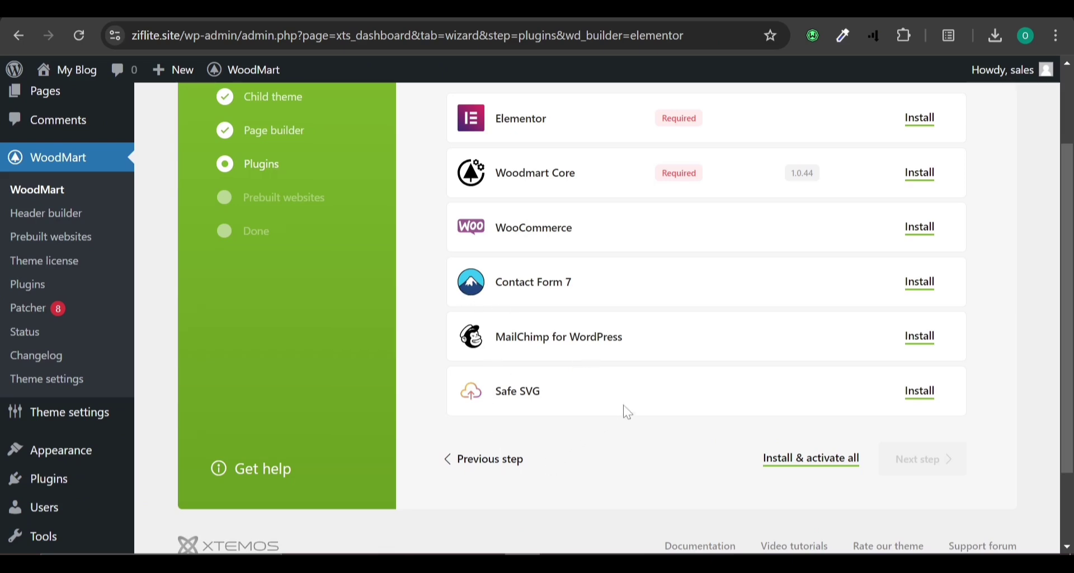
{"action": "scroll", "coordinate": [746, 340], "scroll_direction": "up", "scroll_amount": 2}
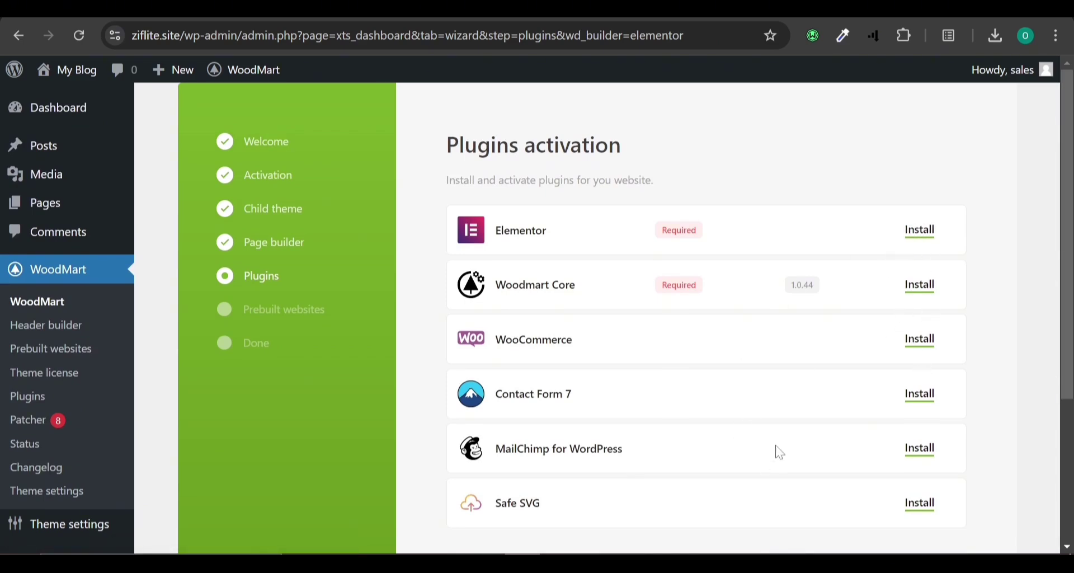
{"action": "scroll", "coordinate": [780, 452], "scroll_direction": "down", "scroll_amount": 2}
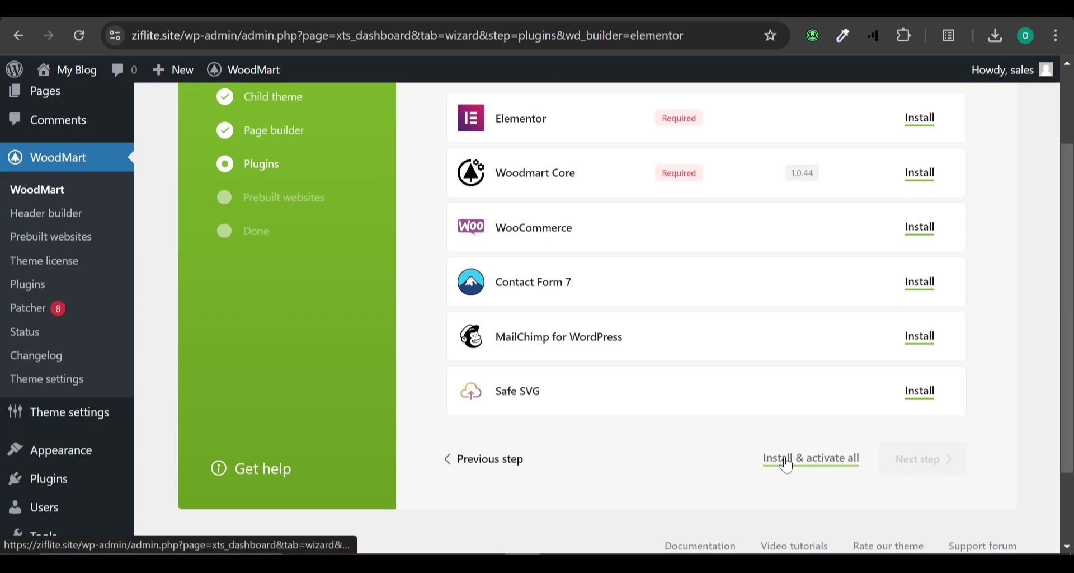
{"action": "left_click", "coordinate": [787, 462]}
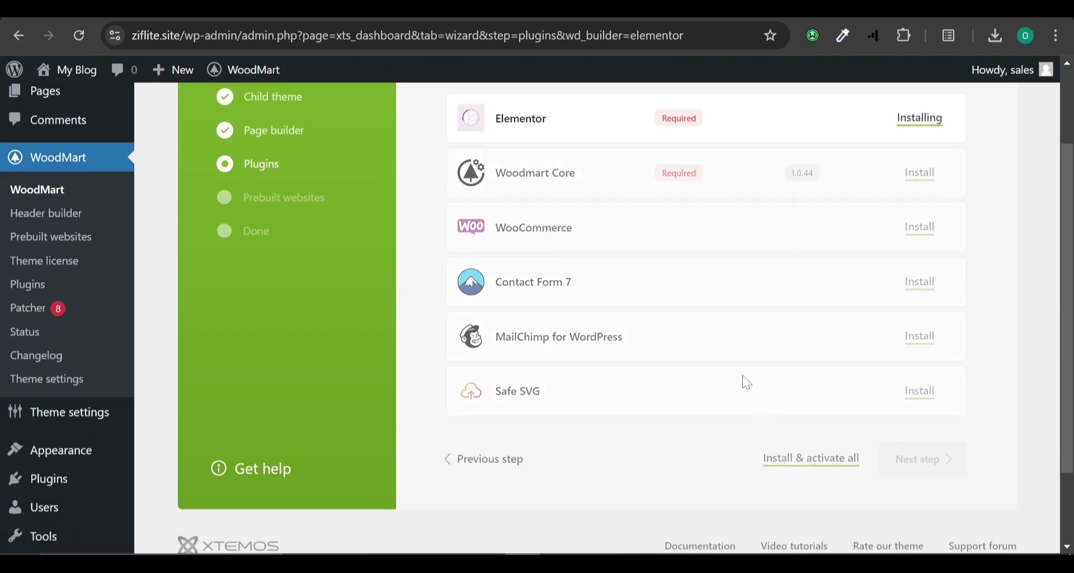
{"action": "scroll", "coordinate": [747, 383], "scroll_direction": "up", "scroll_amount": 2}
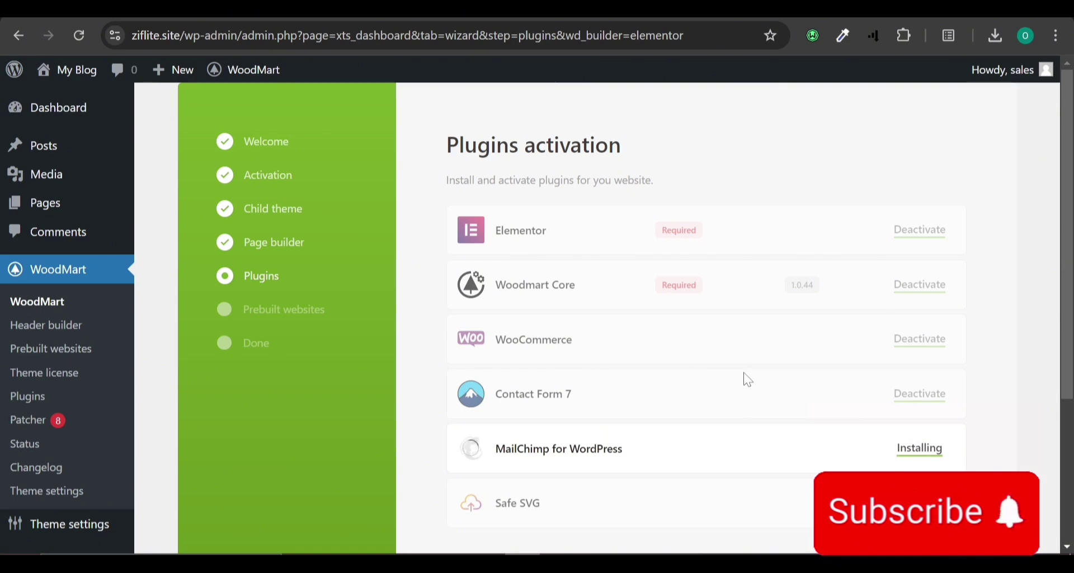
{"action": "scroll", "coordinate": [748, 380], "scroll_direction": "down", "scroll_amount": 2}
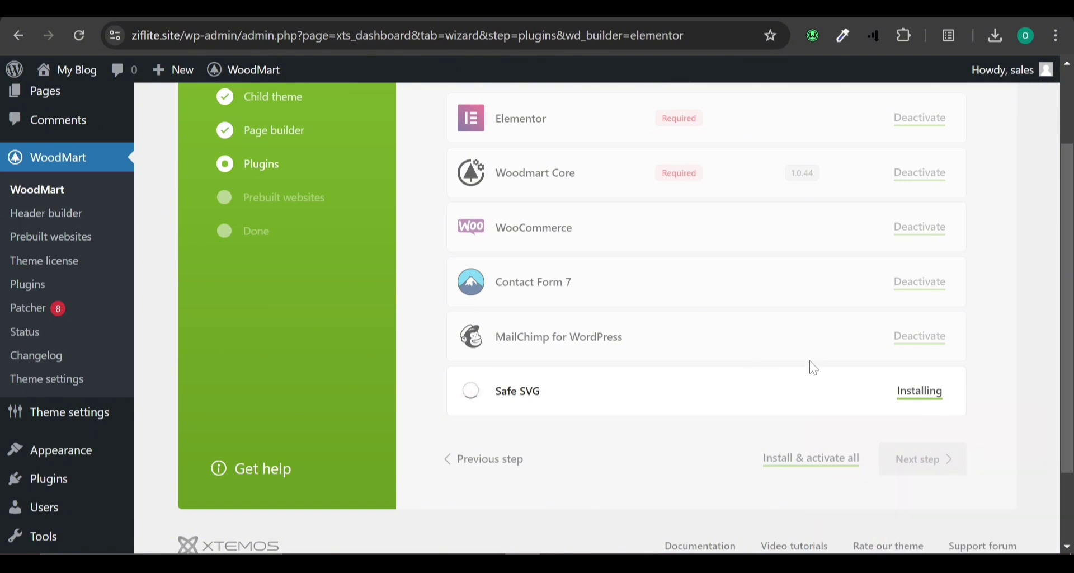
{"action": "left_click", "coordinate": [923, 463]}
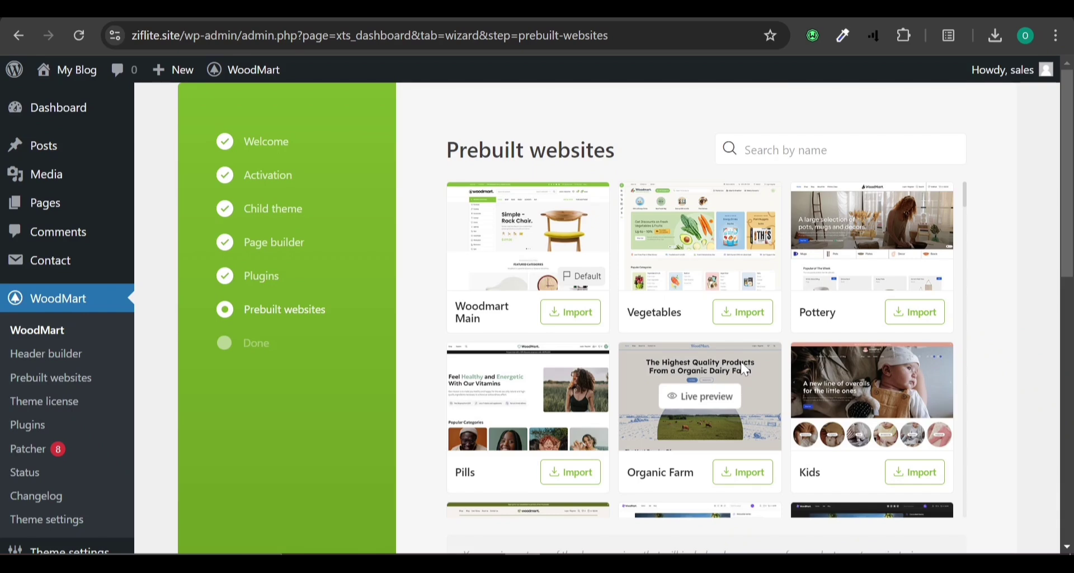
Scroll the Prebuilt websites grid and open the Vegetables demo's live preview.
{"action": "scroll", "coordinate": [746, 369], "scroll_direction": "down", "scroll_amount": 6}
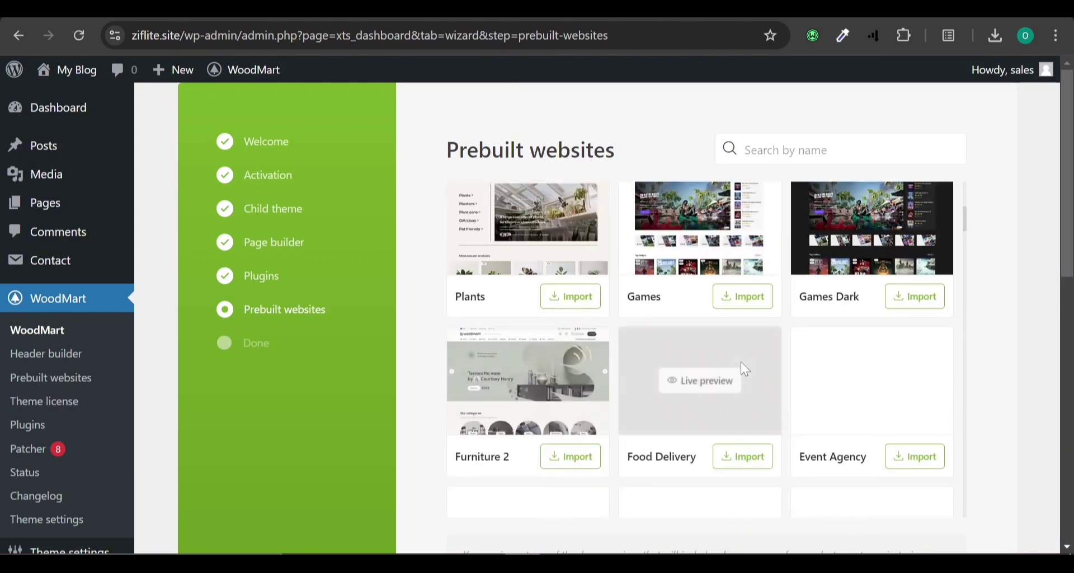
{"action": "scroll", "coordinate": [746, 369], "scroll_direction": "down", "scroll_amount": 5}
{"action": "scroll", "coordinate": [744, 370], "scroll_direction": "down", "scroll_amount": 8}
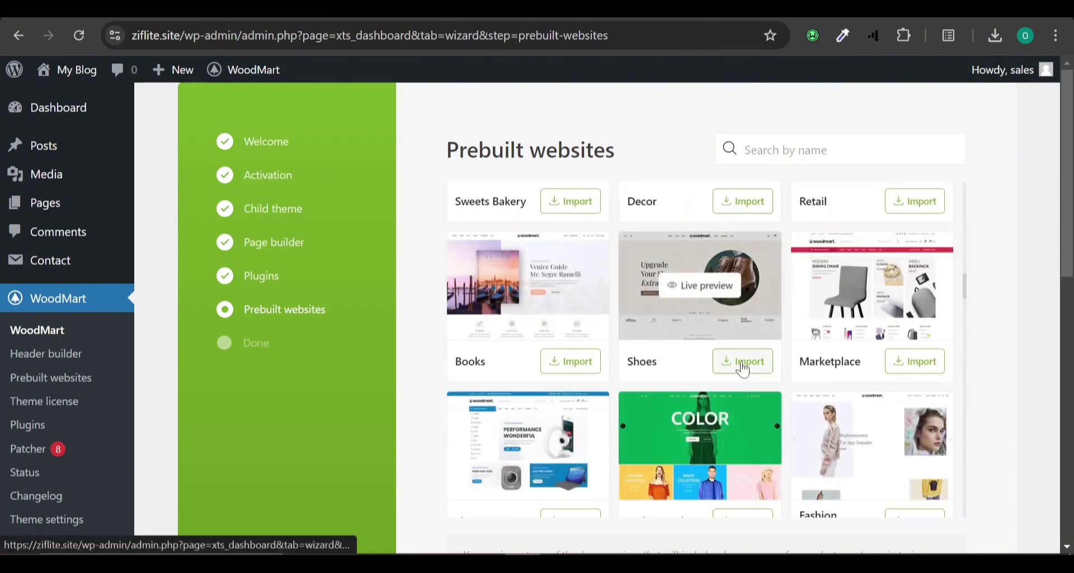
{"action": "scroll", "coordinate": [744, 370], "scroll_direction": "down", "scroll_amount": 7}
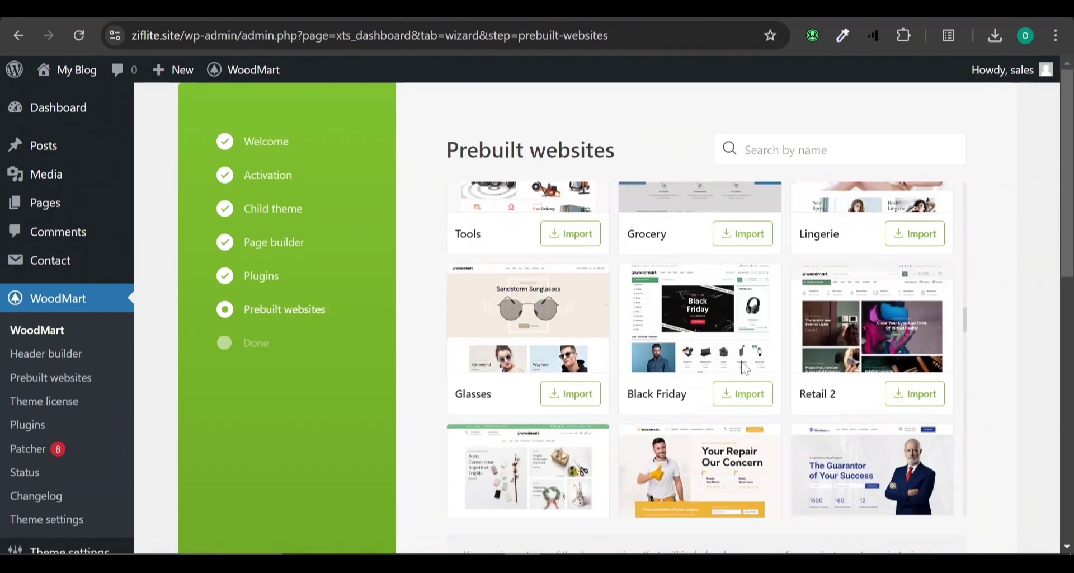
{"action": "scroll", "coordinate": [746, 369], "scroll_direction": "up", "scroll_amount": 8}
{"action": "scroll", "coordinate": [746, 368], "scroll_direction": "up", "scroll_amount": 15}
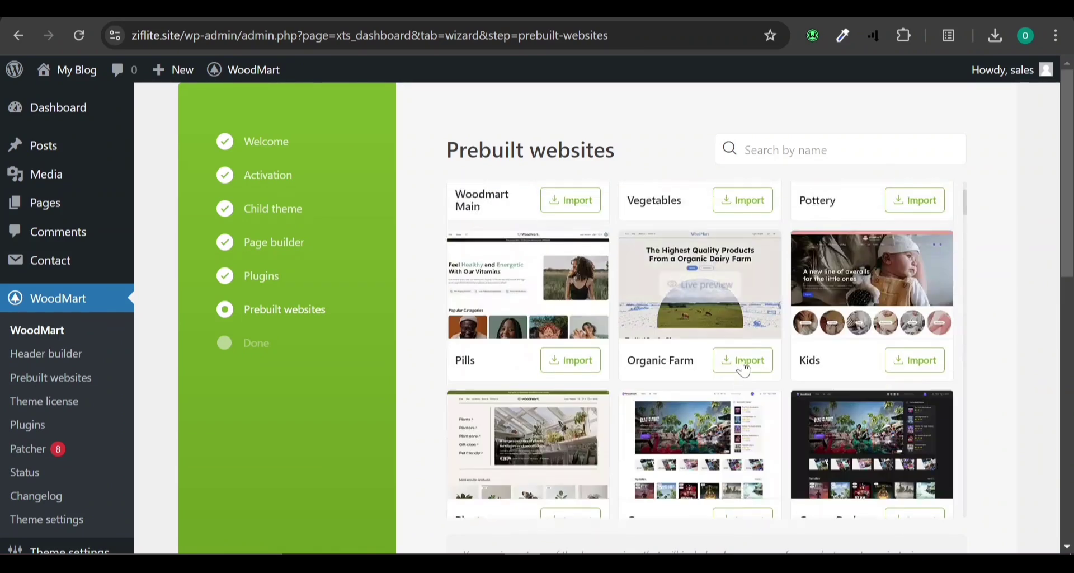
{"action": "scroll", "coordinate": [744, 369], "scroll_direction": "up", "scroll_amount": 2}
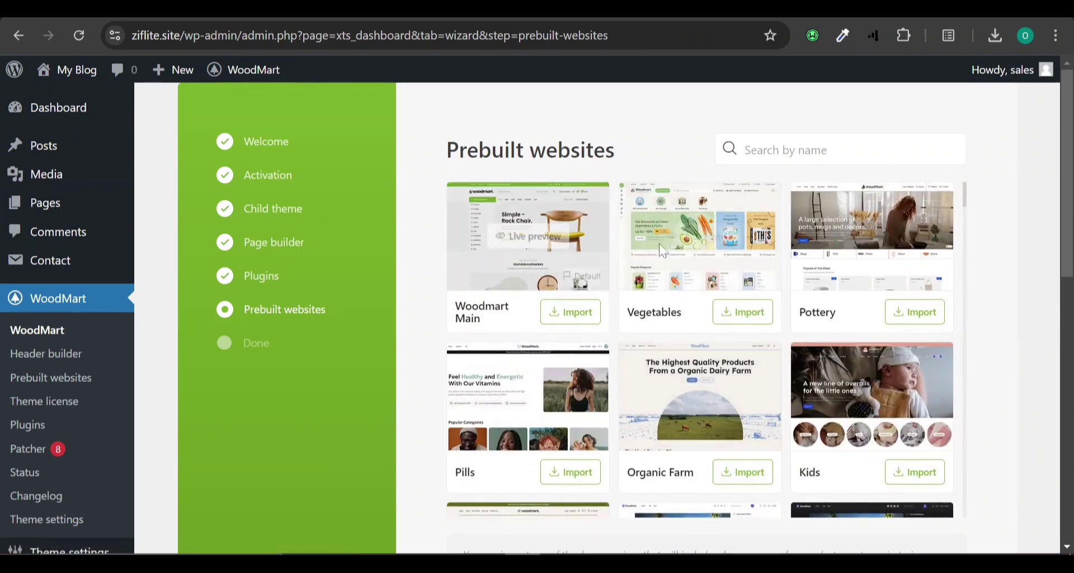
{"action": "mouse_move", "coordinate": [695, 243]}
{"action": "left_click", "coordinate": [696, 237]}
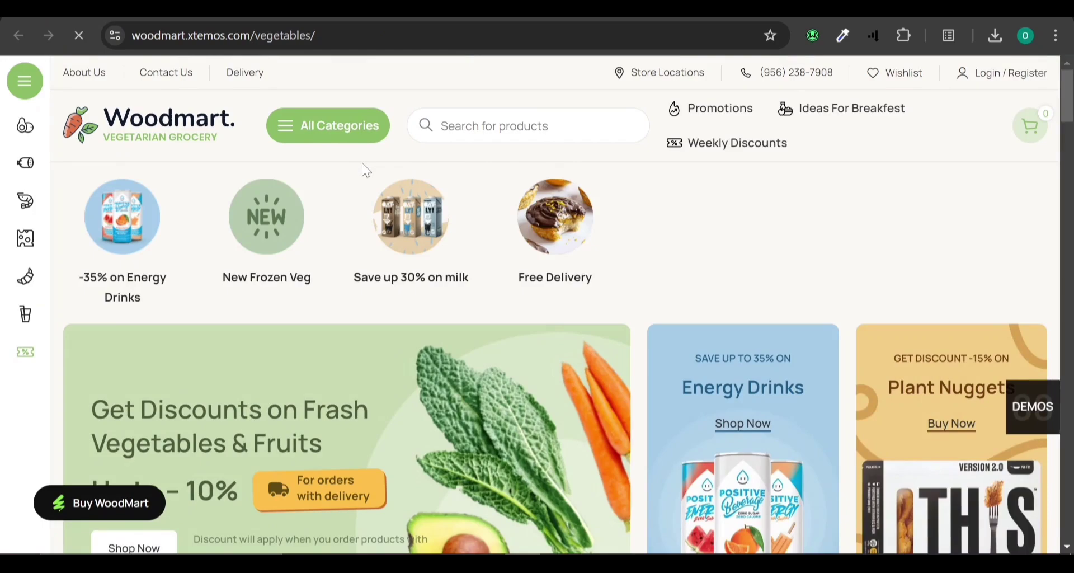
Look over the Vegetables grocery demo page, then return to the ziflite.site tab.
{"action": "scroll", "coordinate": [363, 165], "scroll_direction": "down", "scroll_amount": 8}
{"action": "scroll", "coordinate": [362, 165], "scroll_direction": "up", "scroll_amount": 6}
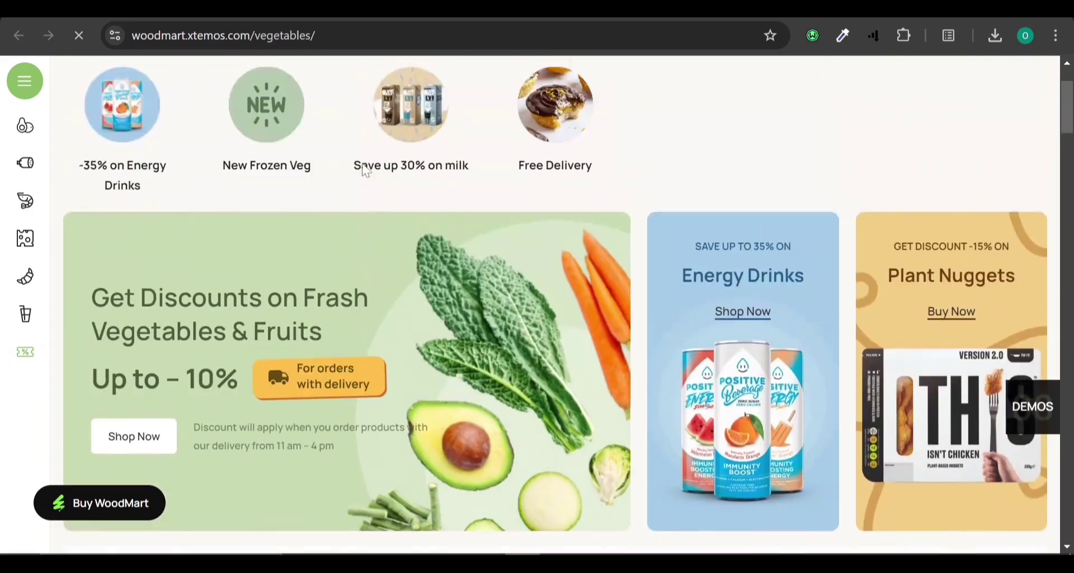
{"action": "scroll", "coordinate": [365, 169], "scroll_direction": "down", "scroll_amount": 10}
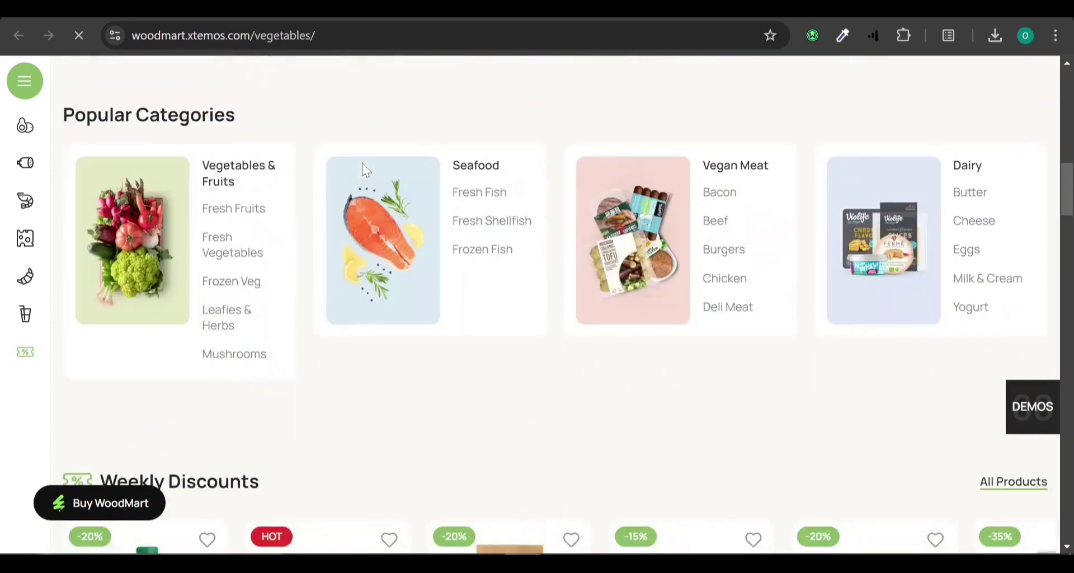
{"action": "scroll", "coordinate": [365, 169], "scroll_direction": "down", "scroll_amount": 10}
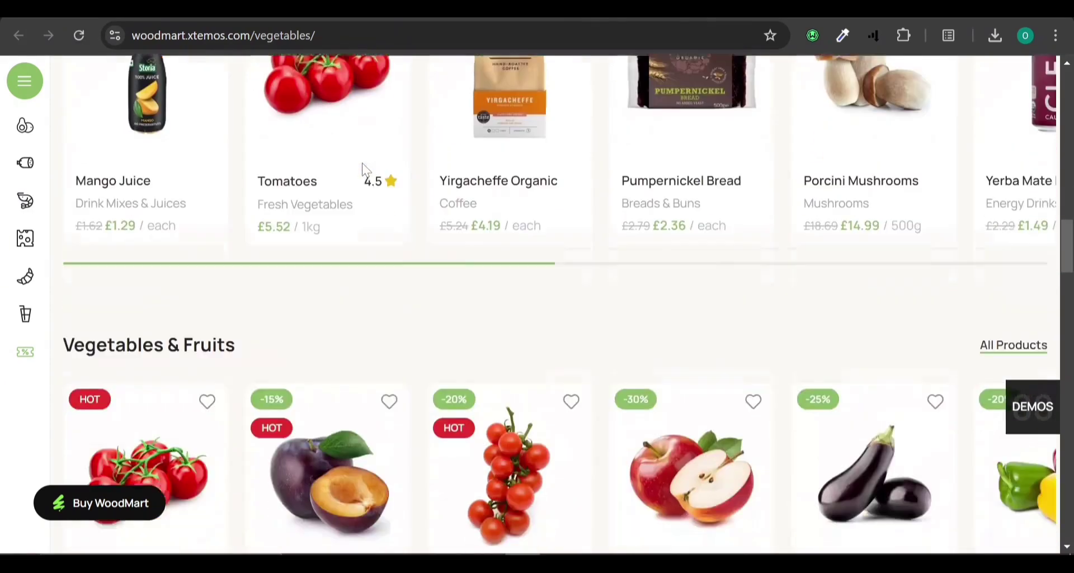
{"action": "scroll", "coordinate": [365, 169], "scroll_direction": "down", "scroll_amount": 12}
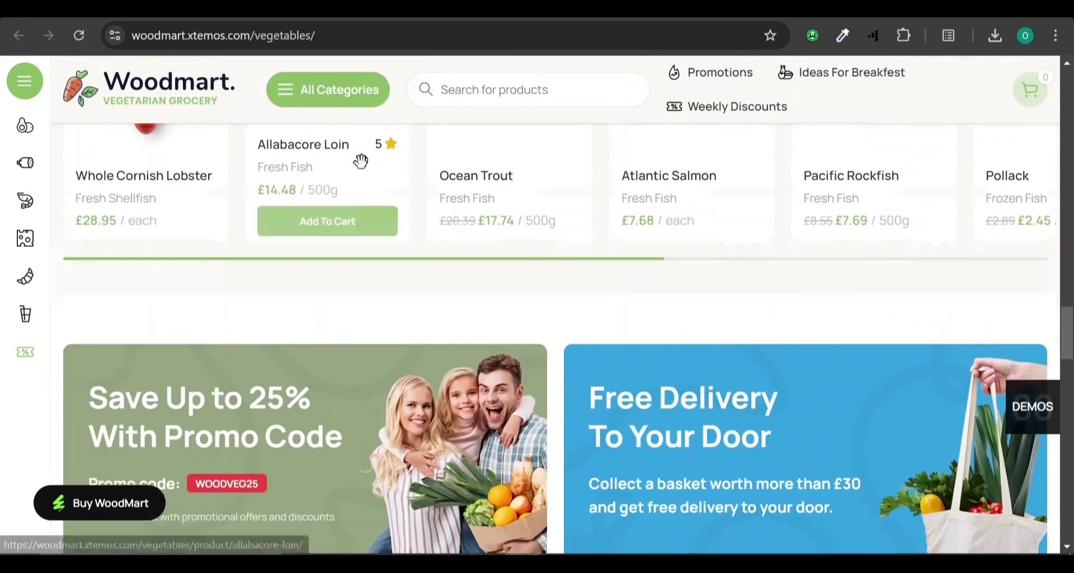
{"action": "scroll", "coordinate": [365, 169], "scroll_direction": "down", "scroll_amount": 6}
{"action": "scroll", "coordinate": [511, 256], "scroll_direction": "up", "scroll_amount": 12}
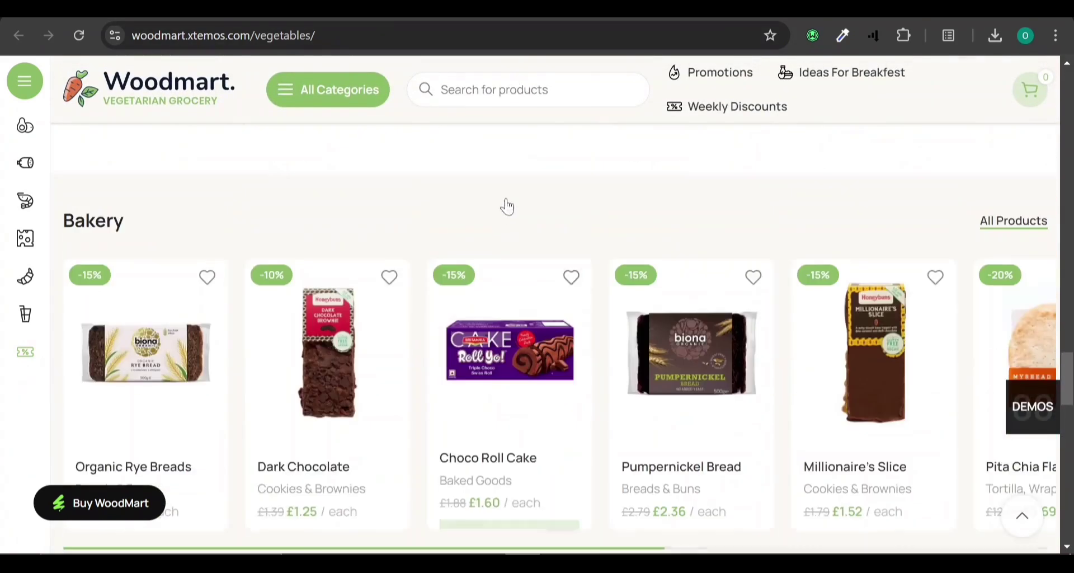
{"action": "scroll", "coordinate": [516, 166], "scroll_direction": "up", "scroll_amount": 1}
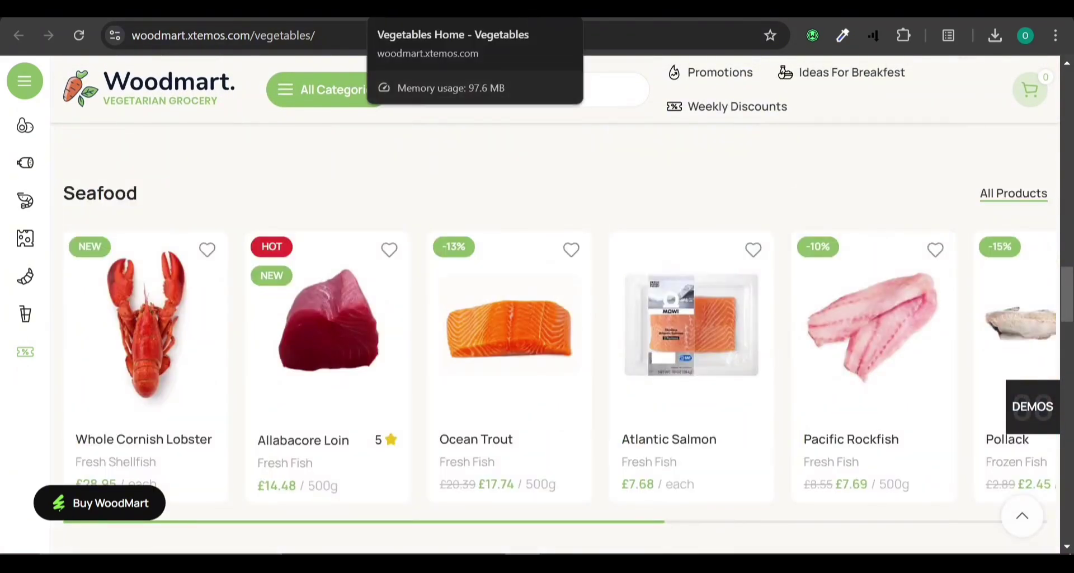
{"action": "left_click", "coordinate": [530, 8]}
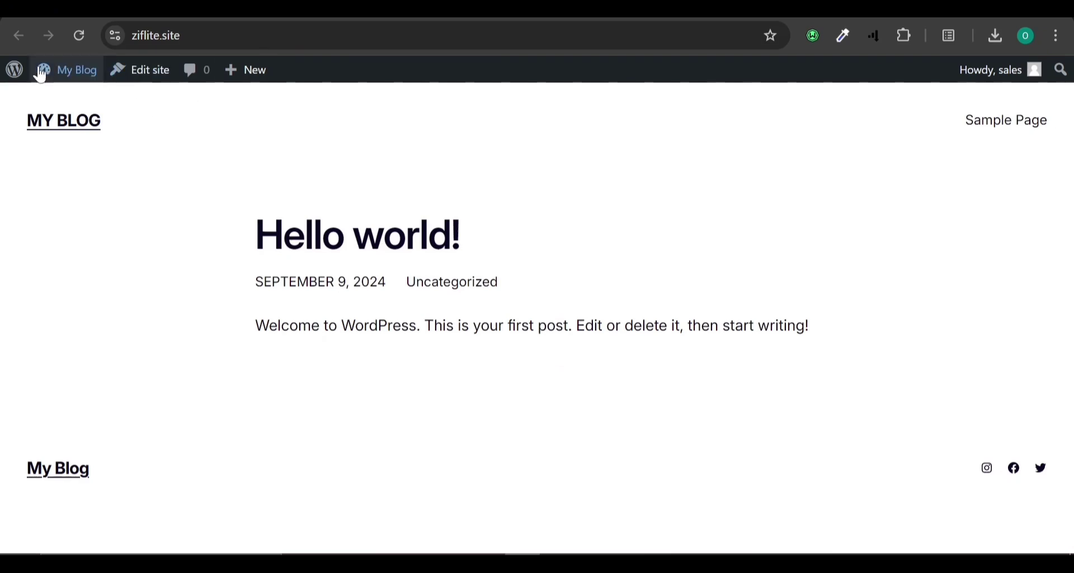
Reload ziflite.site's front page and scroll through its new WoodMart Blog layout.
{"action": "left_click", "coordinate": [78, 39]}
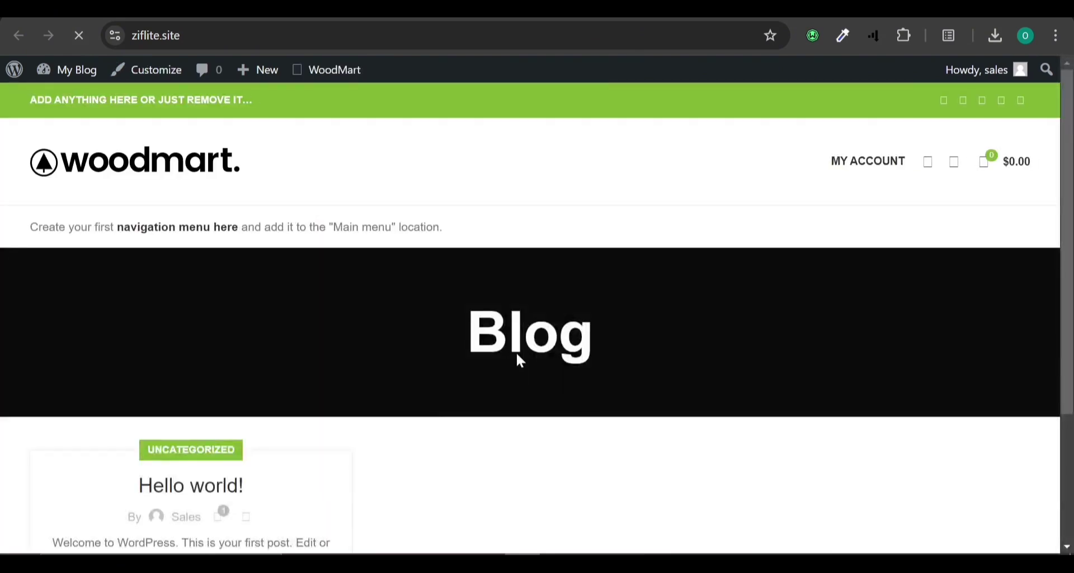
{"action": "scroll", "coordinate": [518, 356], "scroll_direction": "down", "scroll_amount": 3}
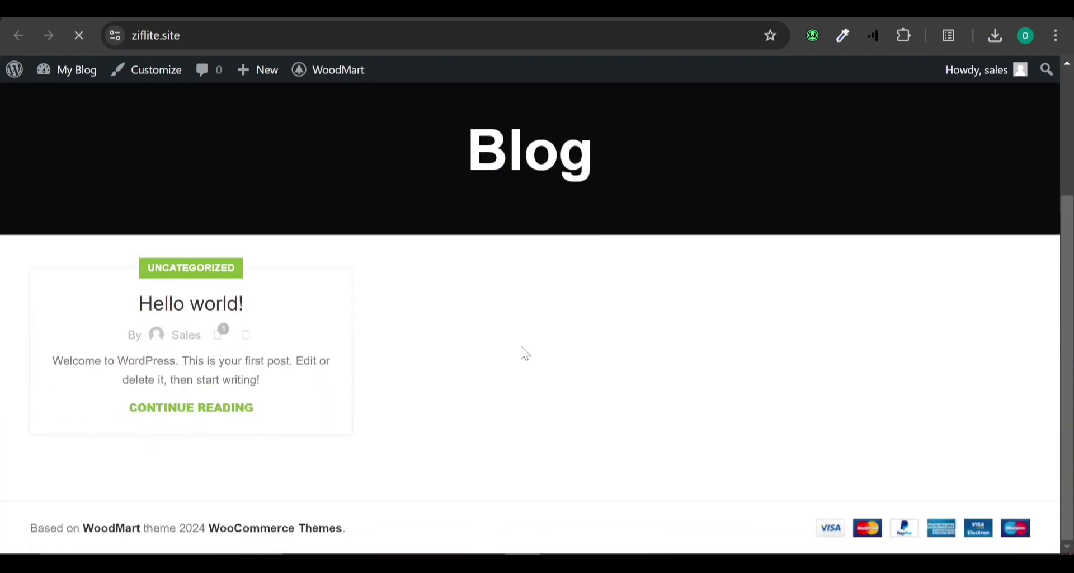
{"action": "scroll", "coordinate": [521, 347], "scroll_direction": "up", "scroll_amount": 2}
{"action": "scroll", "coordinate": [521, 346], "scroll_direction": "down", "scroll_amount": 1}
{"action": "scroll", "coordinate": [525, 352], "scroll_direction": "down", "scroll_amount": 2}
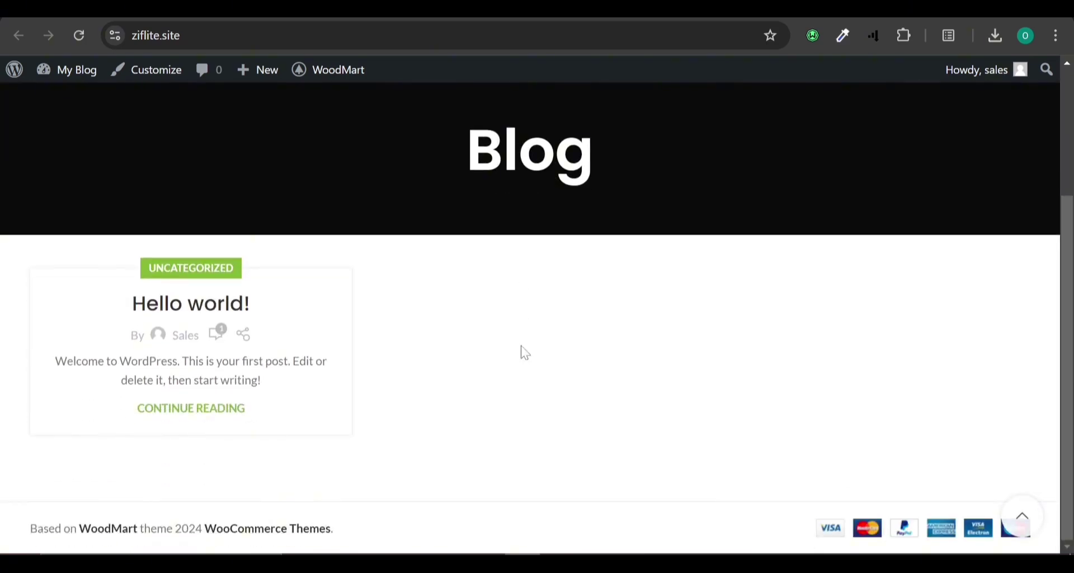
{"action": "scroll", "coordinate": [525, 353], "scroll_direction": "up", "scroll_amount": 3}
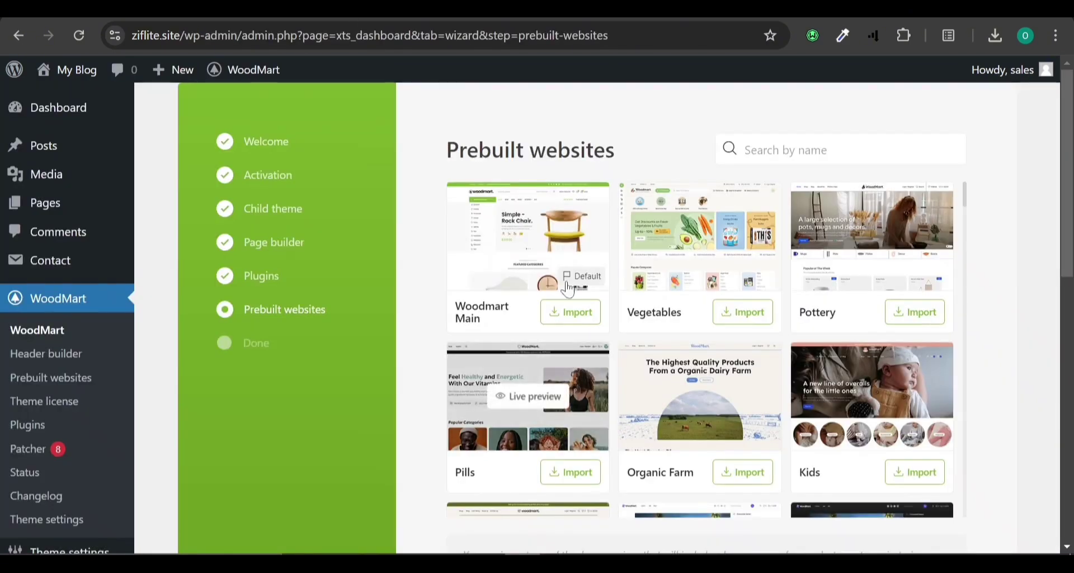
Scroll the WoodMart prebuilt template grid to the Accessories design card.
{"action": "scroll", "coordinate": [704, 317], "scroll_direction": "down", "scroll_amount": 5}
{"action": "scroll", "coordinate": [704, 318], "scroll_direction": "down", "scroll_amount": 5}
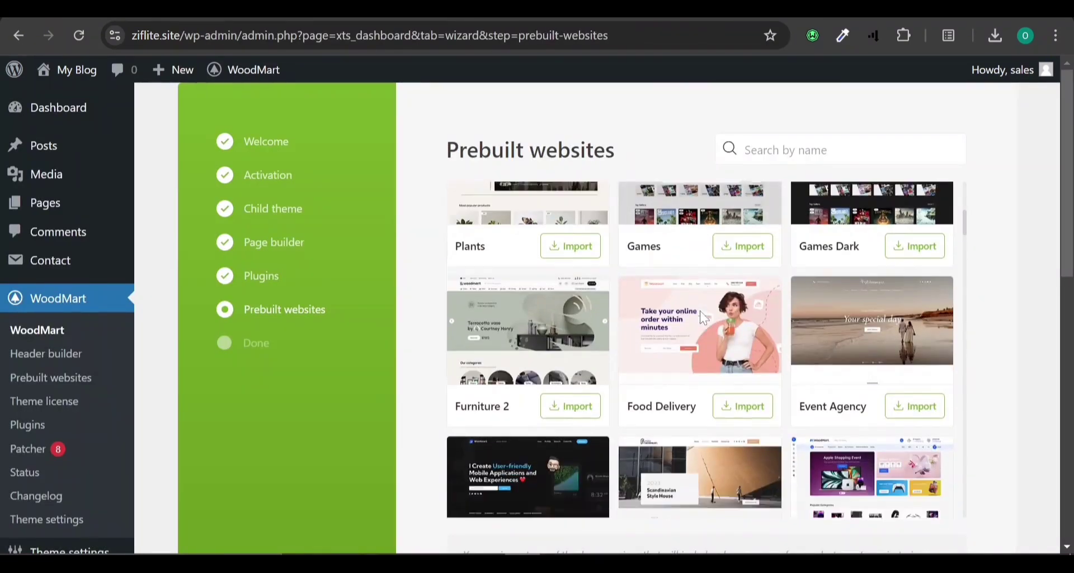
{"action": "scroll", "coordinate": [704, 318], "scroll_direction": "down", "scroll_amount": 10}
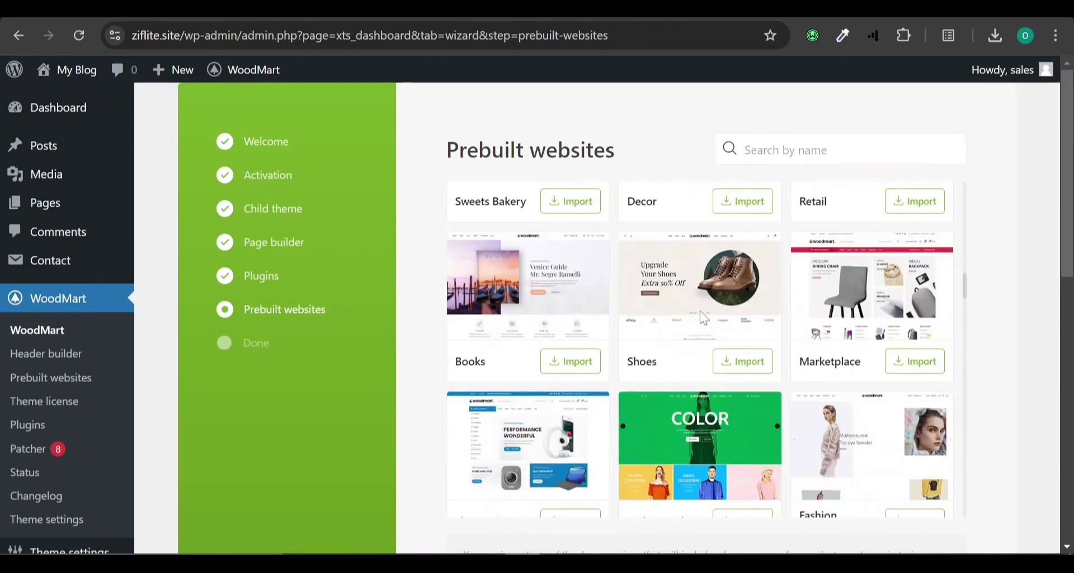
{"action": "scroll", "coordinate": [704, 318], "scroll_direction": "down", "scroll_amount": 10}
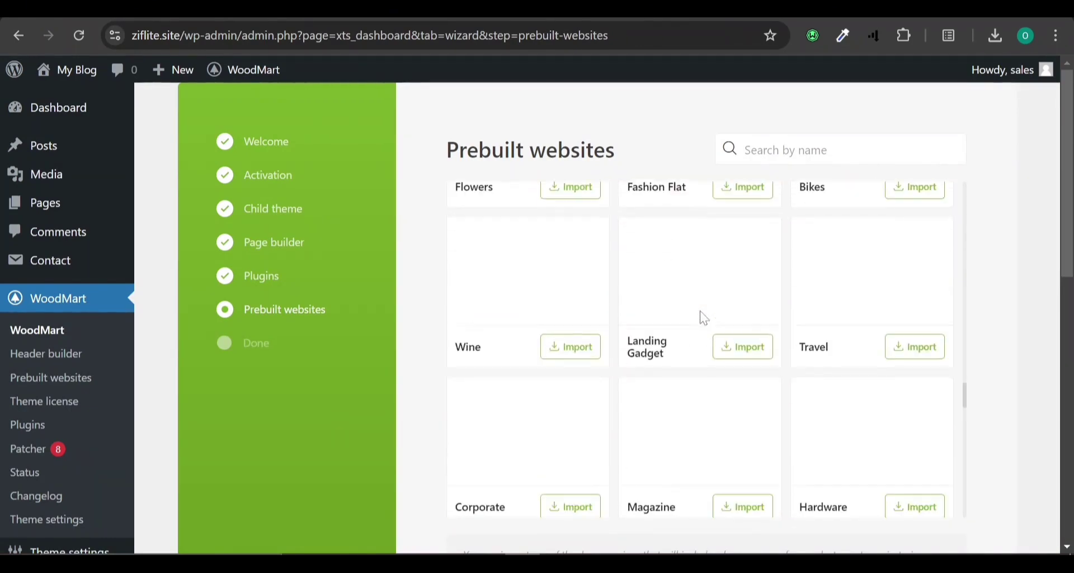
{"action": "scroll", "coordinate": [704, 318], "scroll_direction": "down", "scroll_amount": 3}
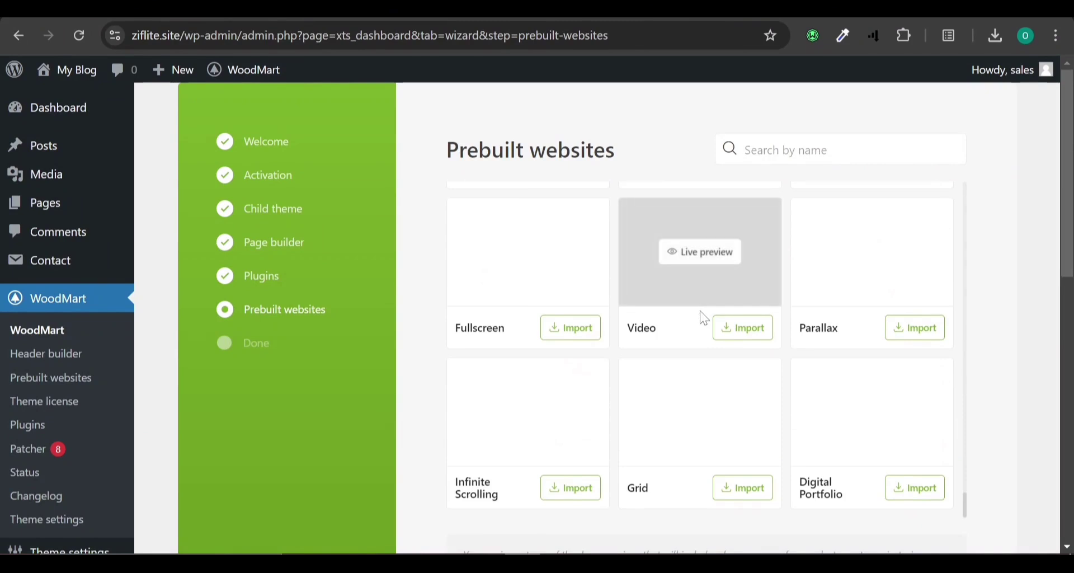
{"action": "scroll", "coordinate": [704, 318], "scroll_direction": "up", "scroll_amount": 5}
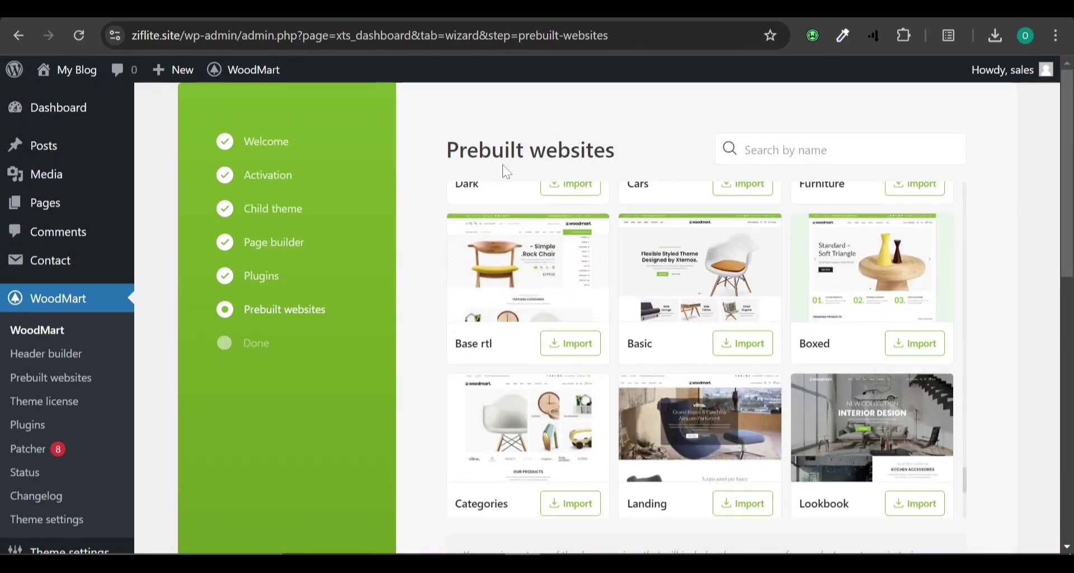
{"action": "scroll", "coordinate": [873, 420], "scroll_direction": "down", "scroll_amount": 3}
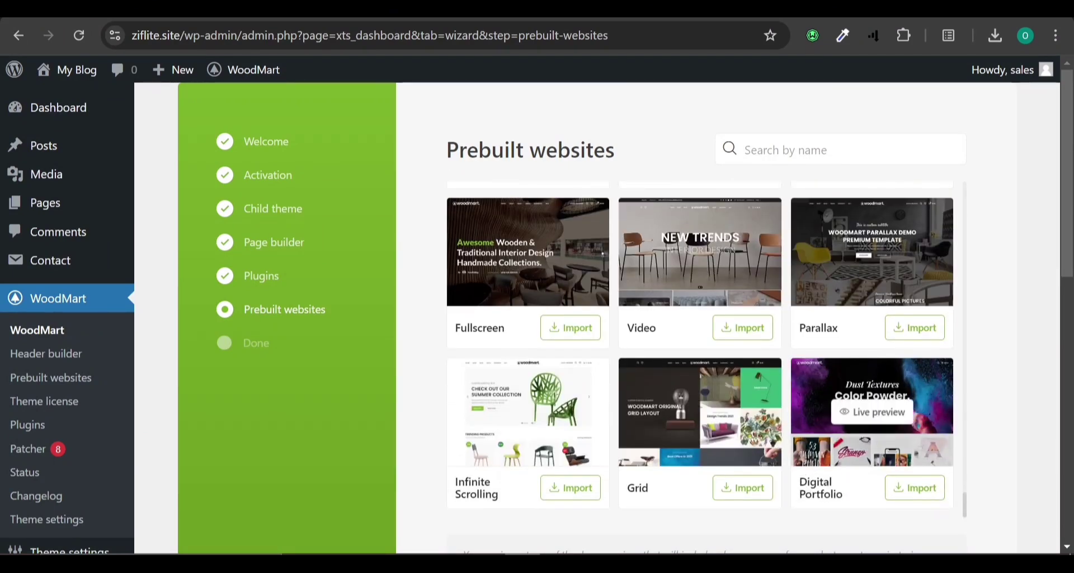
{"action": "scroll", "coordinate": [803, 482], "scroll_direction": "up", "scroll_amount": 3}
{"action": "scroll", "coordinate": [803, 481], "scroll_direction": "down", "scroll_amount": 10}
{"action": "scroll", "coordinate": [803, 481], "scroll_direction": "up", "scroll_amount": 4}
{"action": "scroll", "coordinate": [804, 486], "scroll_direction": "up", "scroll_amount": 2}
{"action": "scroll", "coordinate": [805, 485], "scroll_direction": "down", "scroll_amount": 4}
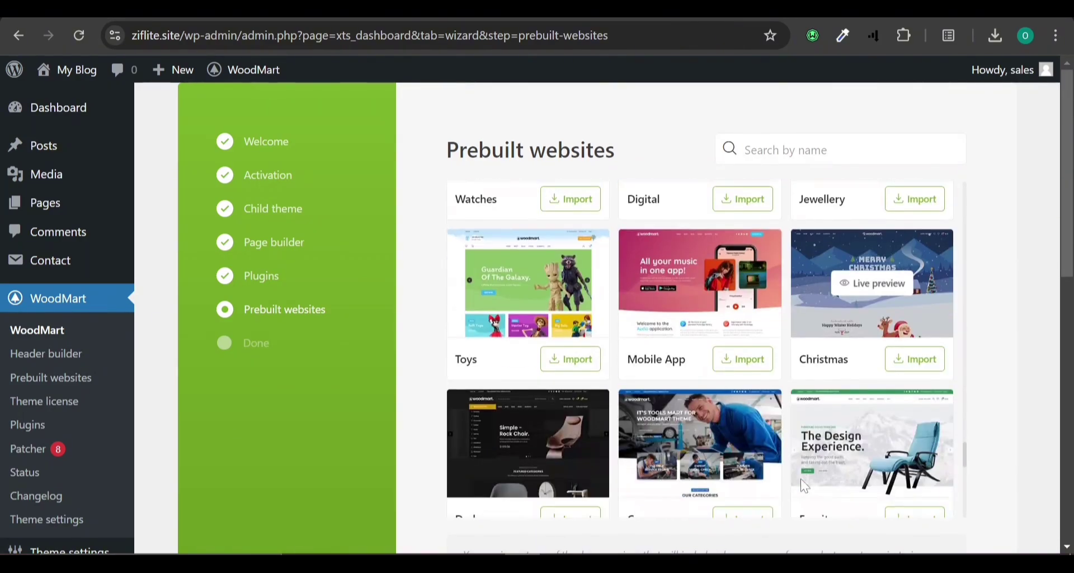
{"action": "scroll", "coordinate": [804, 485], "scroll_direction": "up", "scroll_amount": 1}
{"action": "scroll", "coordinate": [802, 481], "scroll_direction": "up", "scroll_amount": 2}
{"action": "scroll", "coordinate": [802, 481], "scroll_direction": "up", "scroll_amount": 2}
{"action": "scroll", "coordinate": [802, 478], "scroll_direction": "up", "scroll_amount": 7}
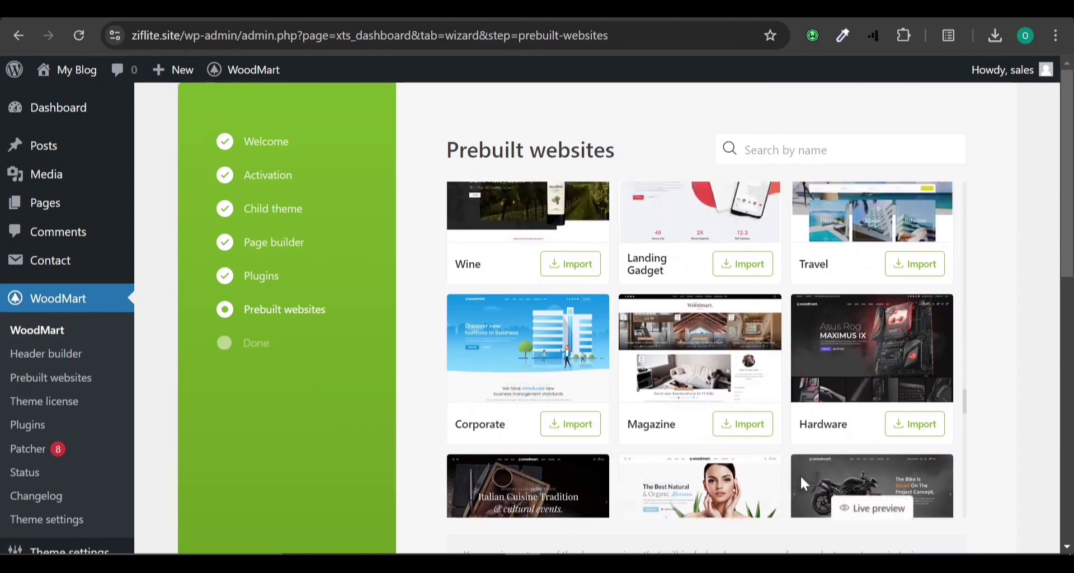
{"action": "scroll", "coordinate": [801, 482], "scroll_direction": "up", "scroll_amount": 10}
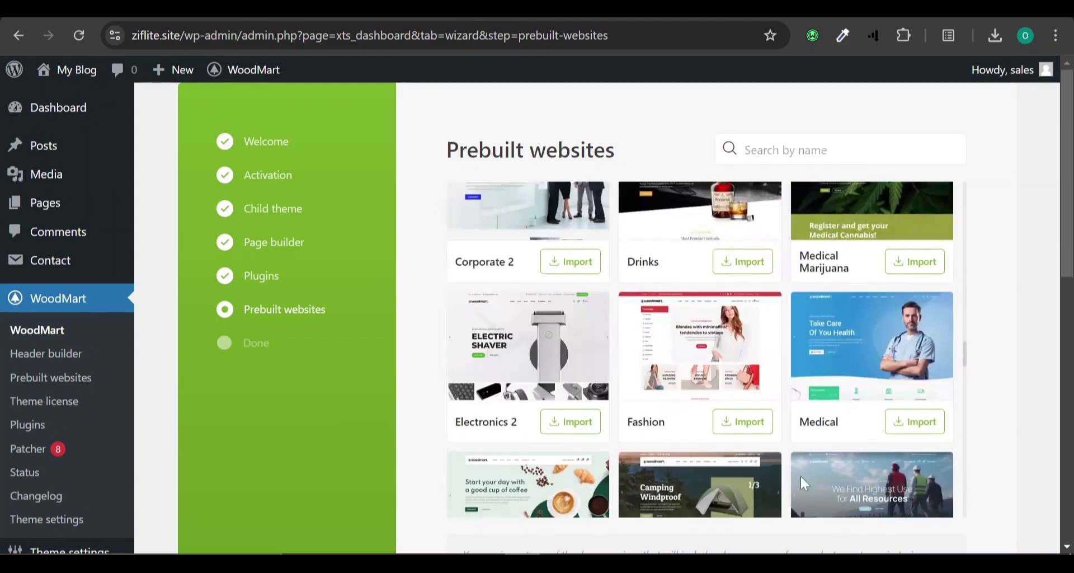
{"action": "scroll", "coordinate": [801, 475], "scroll_direction": "up", "scroll_amount": 5}
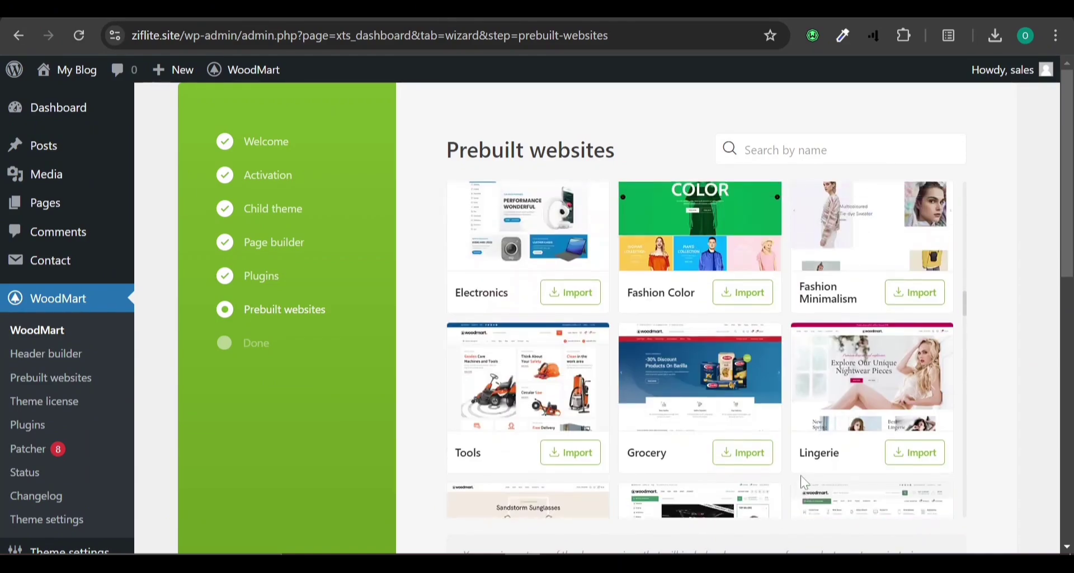
{"action": "scroll", "coordinate": [801, 475], "scroll_direction": "up", "scroll_amount": 6}
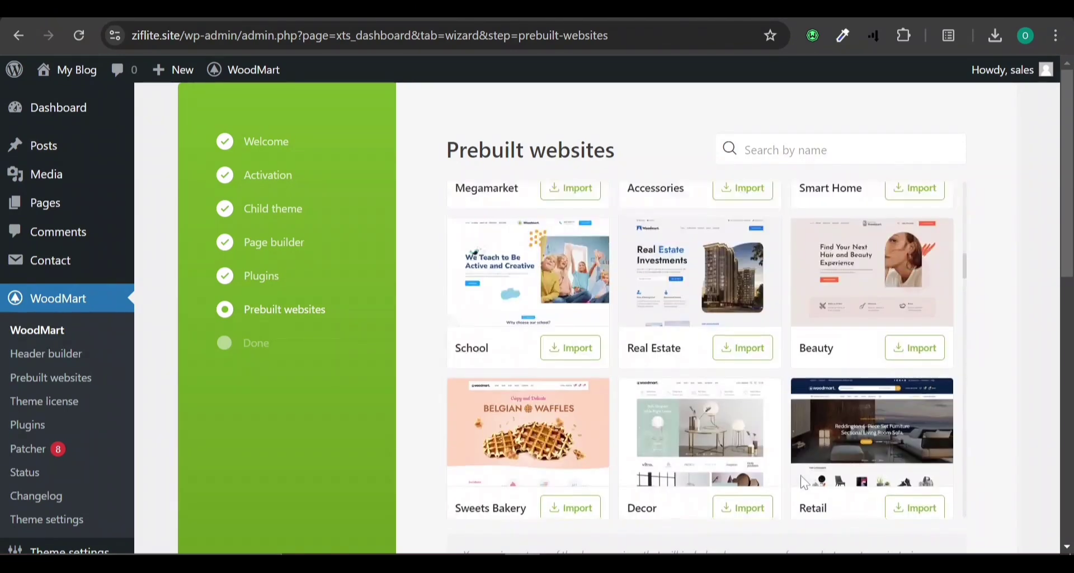
{"action": "scroll", "coordinate": [801, 475], "scroll_direction": "up", "scroll_amount": 2}
{"action": "scroll", "coordinate": [839, 447], "scroll_direction": "down", "scroll_amount": 2}
{"action": "mouse_move", "coordinate": [718, 364]}
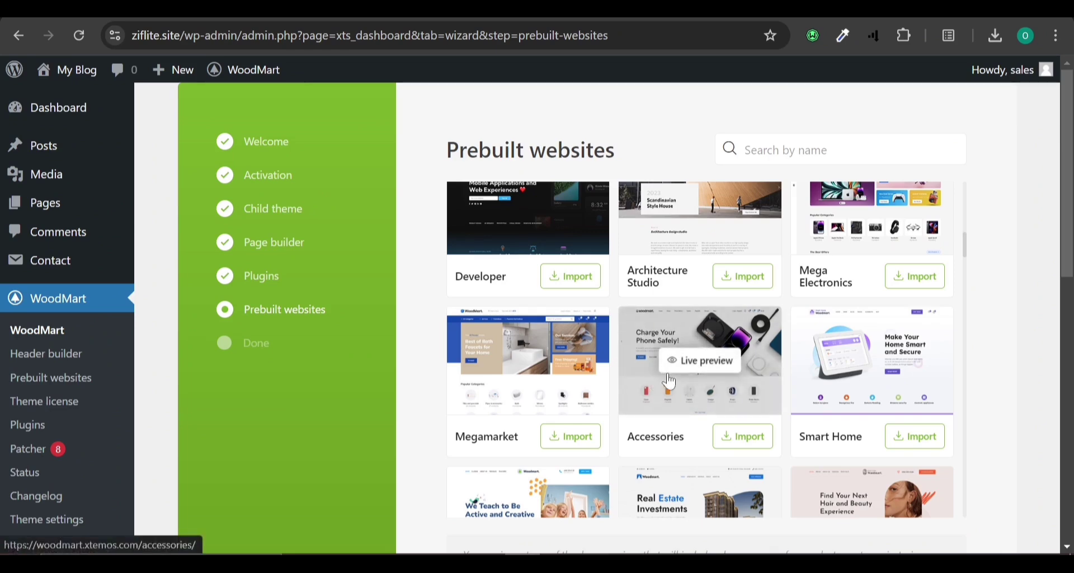
{"action": "scroll", "coordinate": [699, 369], "scroll_direction": "up", "scroll_amount": 2}
{"action": "scroll", "coordinate": [672, 380], "scroll_direction": "down", "scroll_amount": 2}
Preview the Accessories demo store, then close its tab.
{"action": "left_click", "coordinate": [702, 363]}
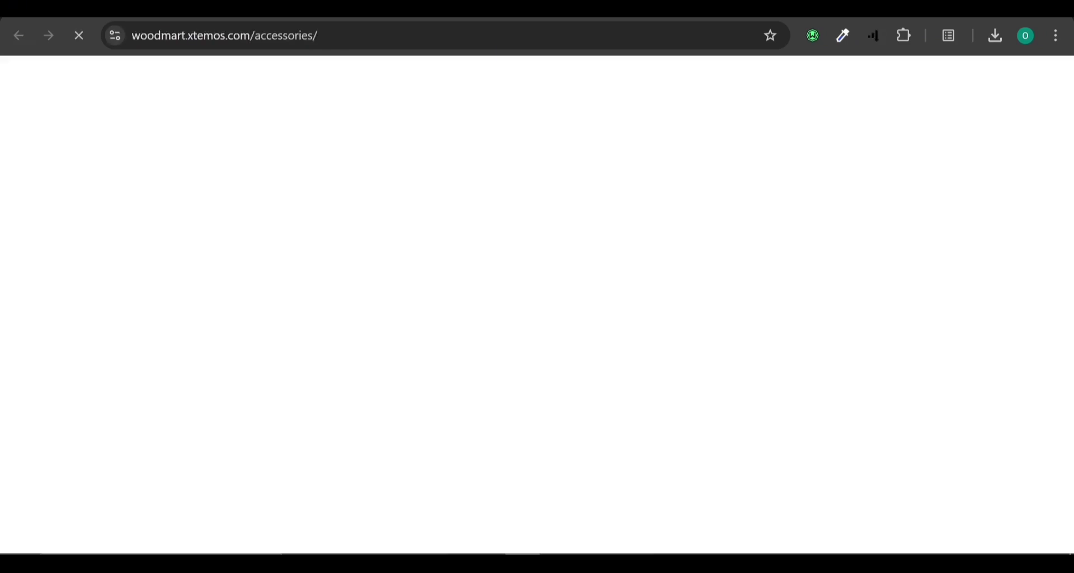
{"action": "scroll", "coordinate": [579, 371], "scroll_direction": "down", "scroll_amount": 15}
{"action": "scroll", "coordinate": [580, 379], "scroll_direction": "down", "scroll_amount": 18}
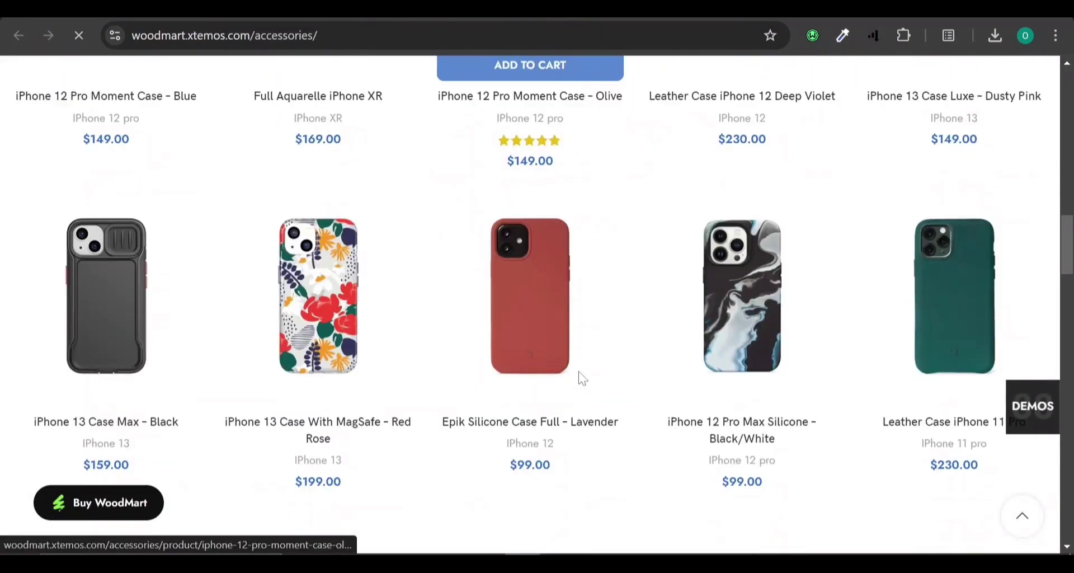
{"action": "scroll", "coordinate": [580, 379], "scroll_direction": "down", "scroll_amount": 20}
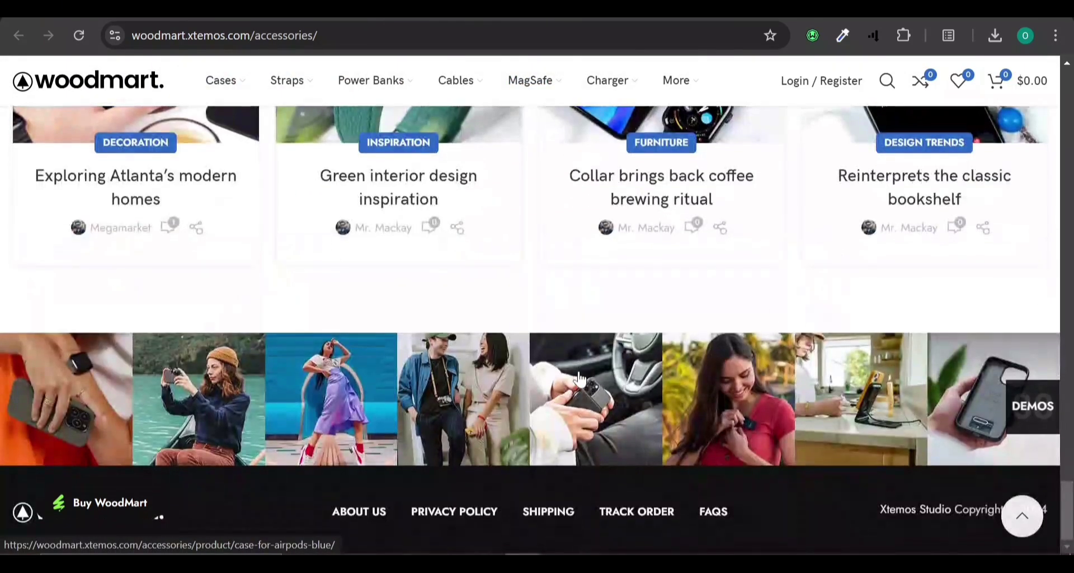
{"action": "scroll", "coordinate": [580, 379], "scroll_direction": "up", "scroll_amount": 10}
{"action": "scroll", "coordinate": [586, 362], "scroll_direction": "up", "scroll_amount": 20}
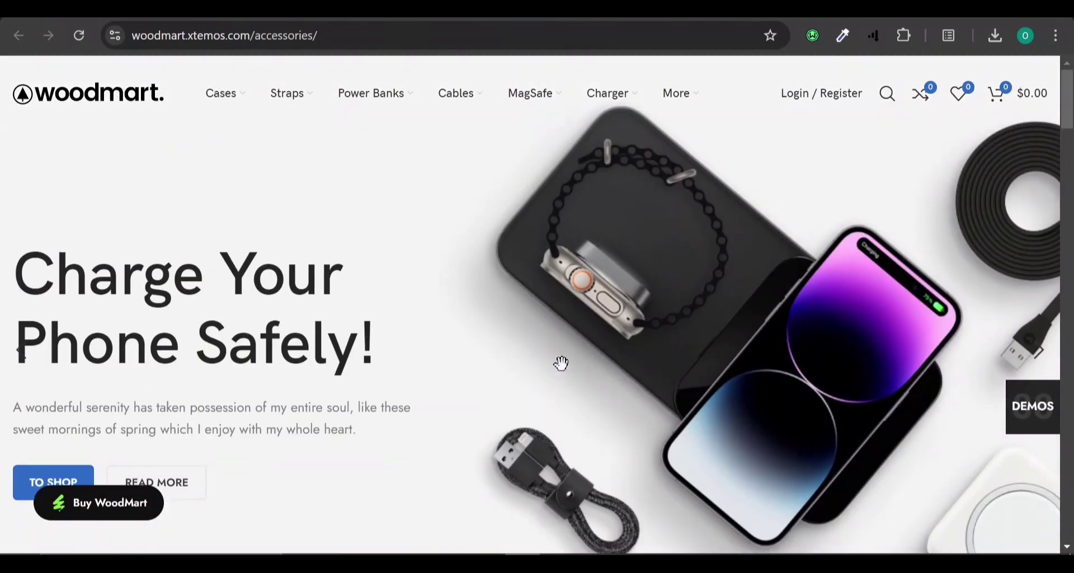
{"action": "key", "text": "ctrl+w"}
Preview the Lingerie demo store and close its tab.
{"action": "scroll", "coordinate": [683, 422], "scroll_direction": "down", "scroll_amount": 10}
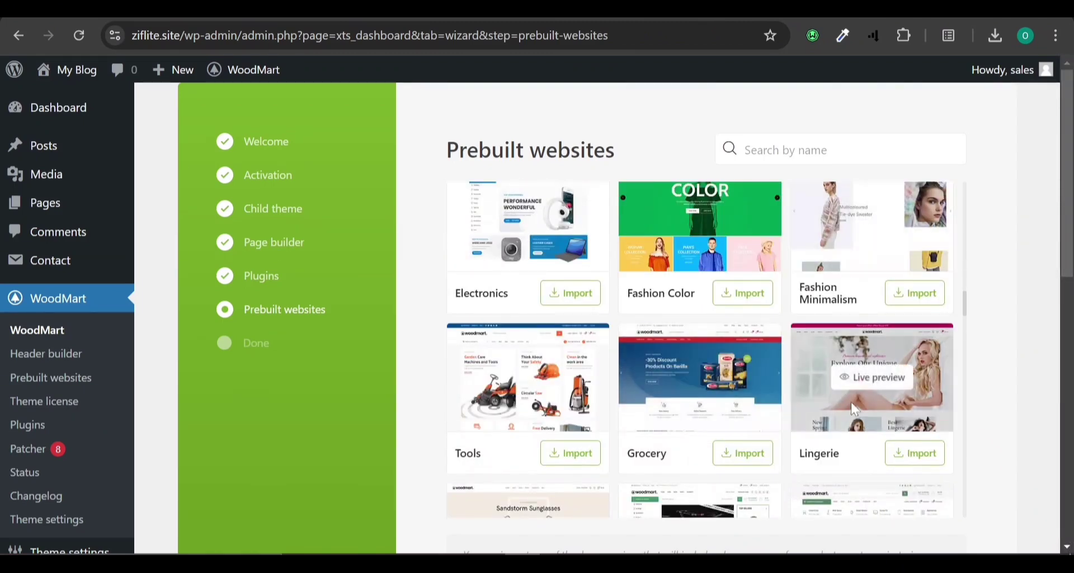
{"action": "left_click", "coordinate": [866, 385]}
{"action": "scroll", "coordinate": [411, 179], "scroll_direction": "down", "scroll_amount": 5}
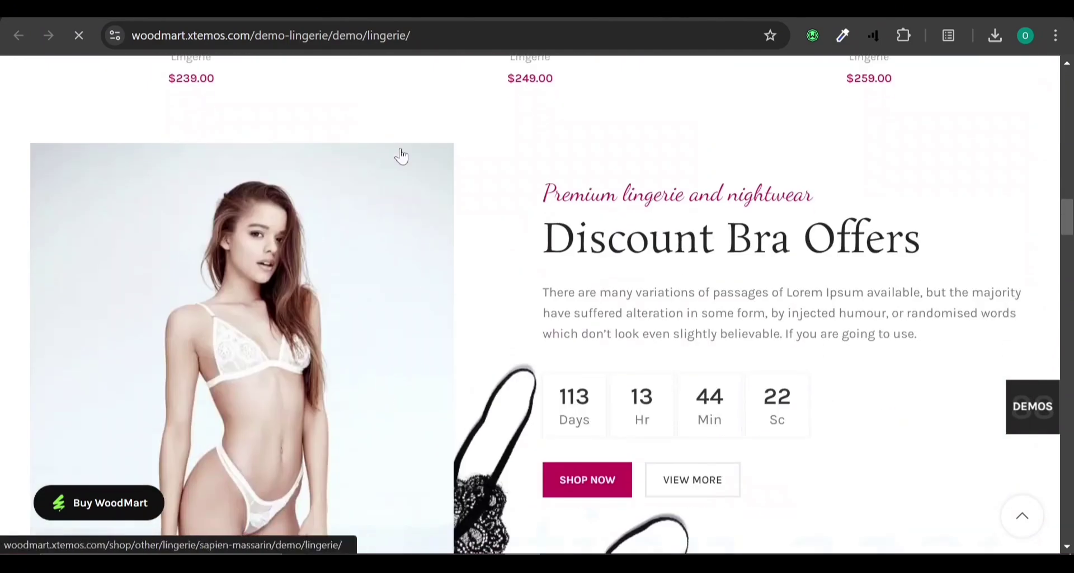
{"action": "key", "text": "ctrl+w"}
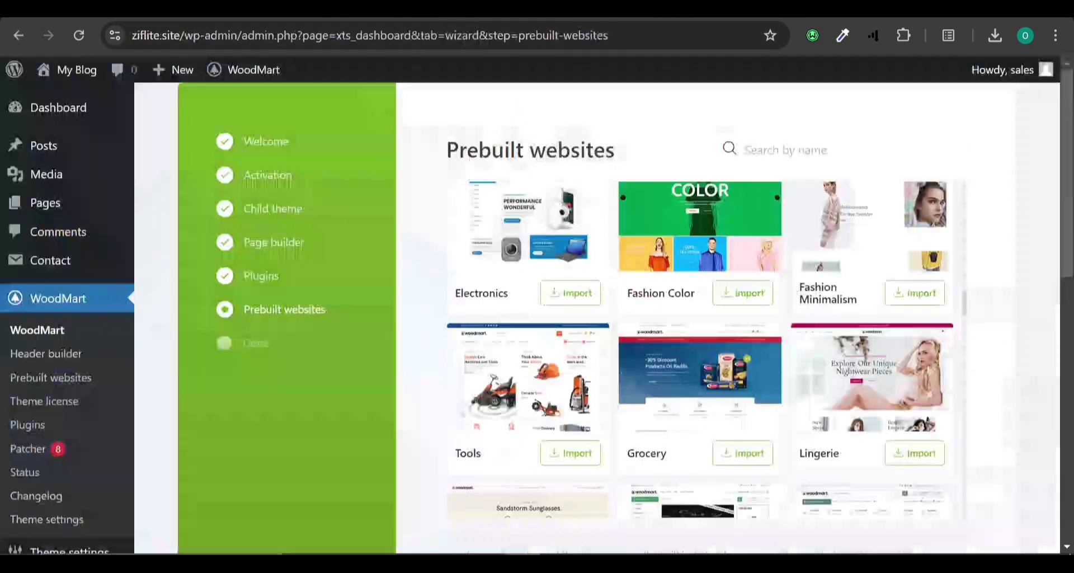
Open the Electronics demo preview and switch to its loading tab.
{"action": "scroll", "coordinate": [717, 408], "scroll_direction": "up", "scroll_amount": 3}
{"action": "scroll", "coordinate": [720, 414], "scroll_direction": "up", "scroll_amount": 2}
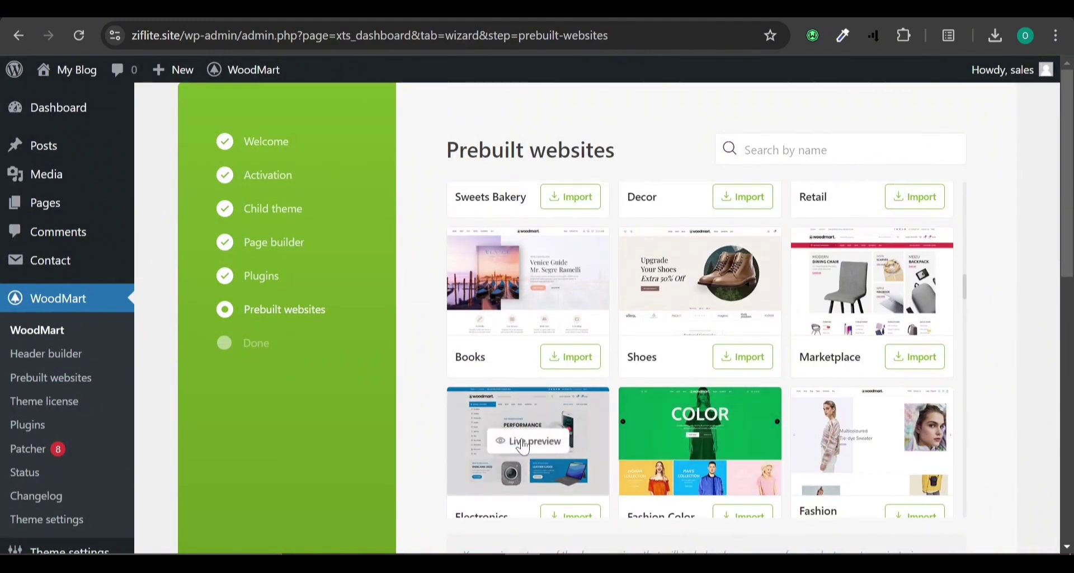
{"action": "left_click", "coordinate": [526, 441]}
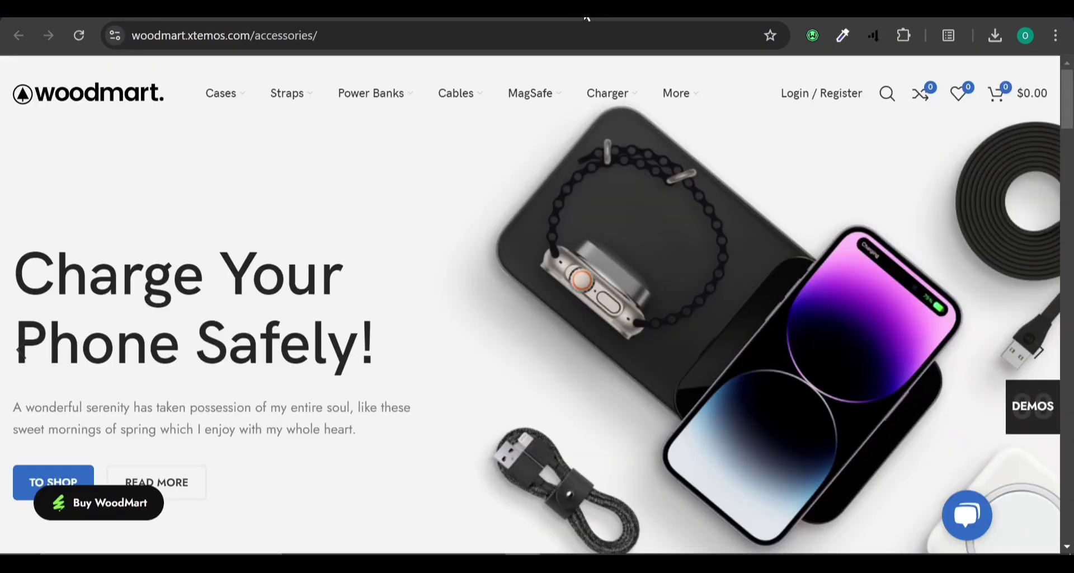
{"action": "key", "text": "ctrl+Tab"}
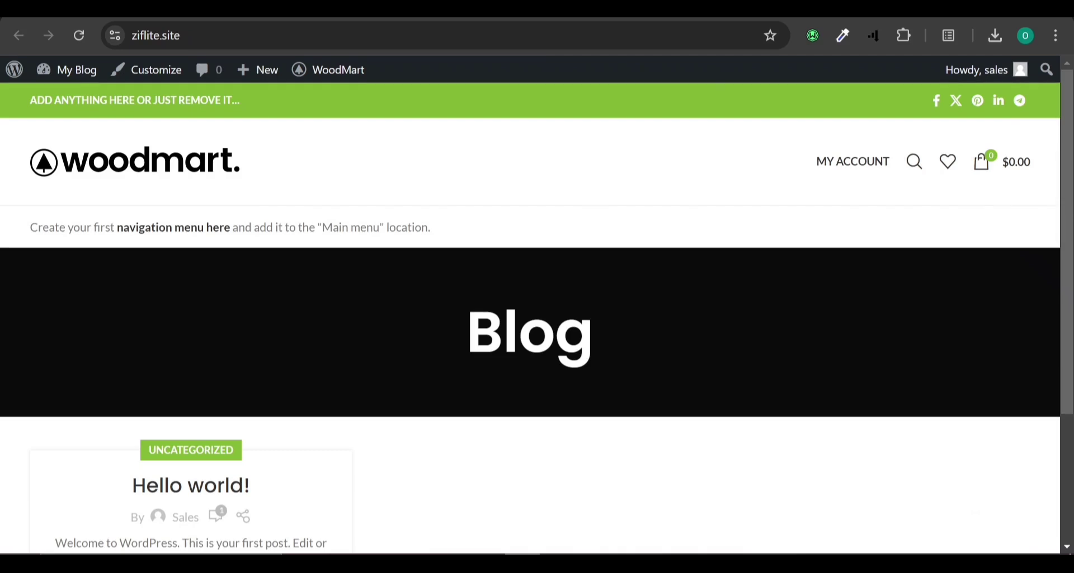
{"action": "left_click", "coordinate": [391, 9]}
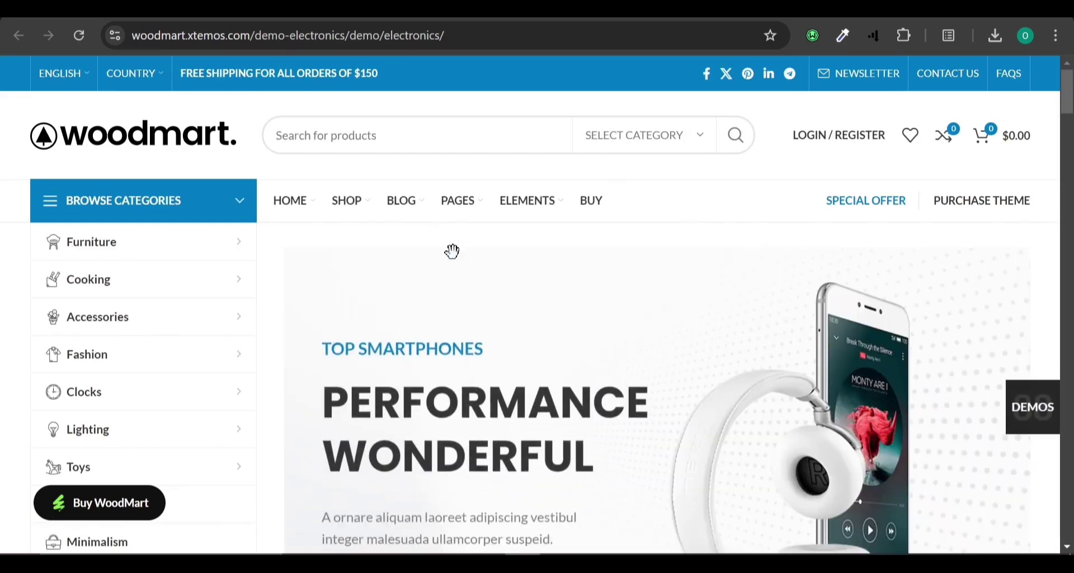
Scroll up and down through the WoodMart Electronics demo homepage to review its layout.
{"action": "scroll", "coordinate": [452, 251], "scroll_direction": "down", "scroll_amount": 5}
{"action": "scroll", "coordinate": [452, 252], "scroll_direction": "down", "scroll_amount": 10}
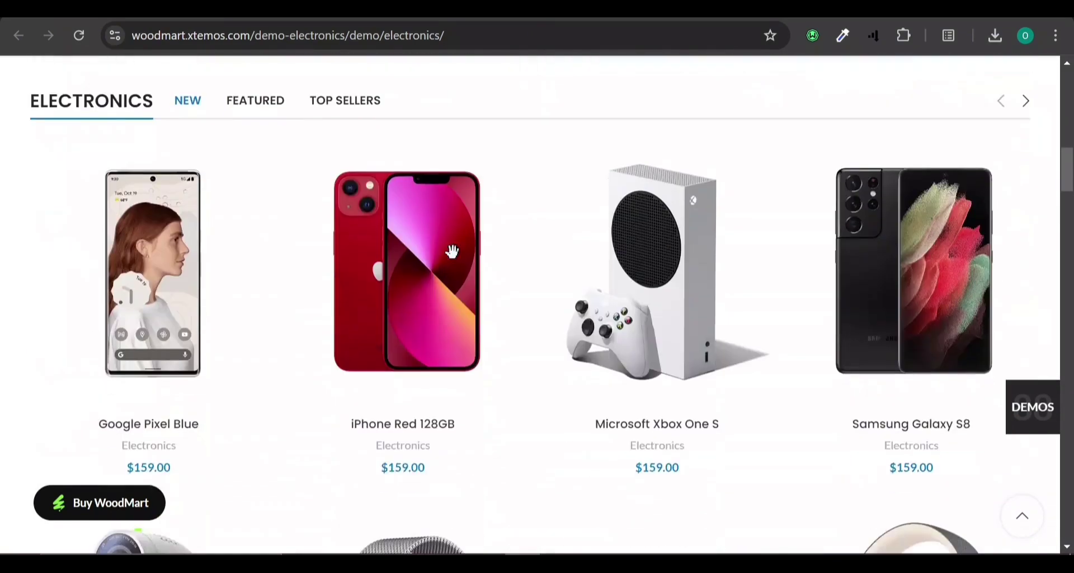
{"action": "scroll", "coordinate": [453, 251], "scroll_direction": "down", "scroll_amount": 20}
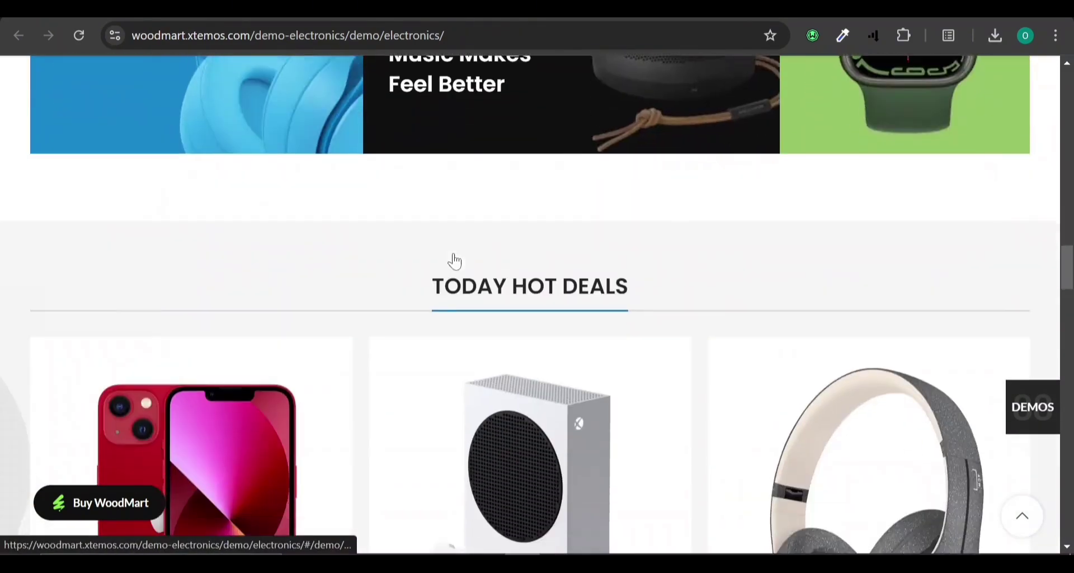
{"action": "scroll", "coordinate": [455, 261], "scroll_direction": "down", "scroll_amount": 12}
{"action": "scroll", "coordinate": [455, 260], "scroll_direction": "up", "scroll_amount": 6}
{"action": "scroll", "coordinate": [454, 261], "scroll_direction": "up", "scroll_amount": 20}
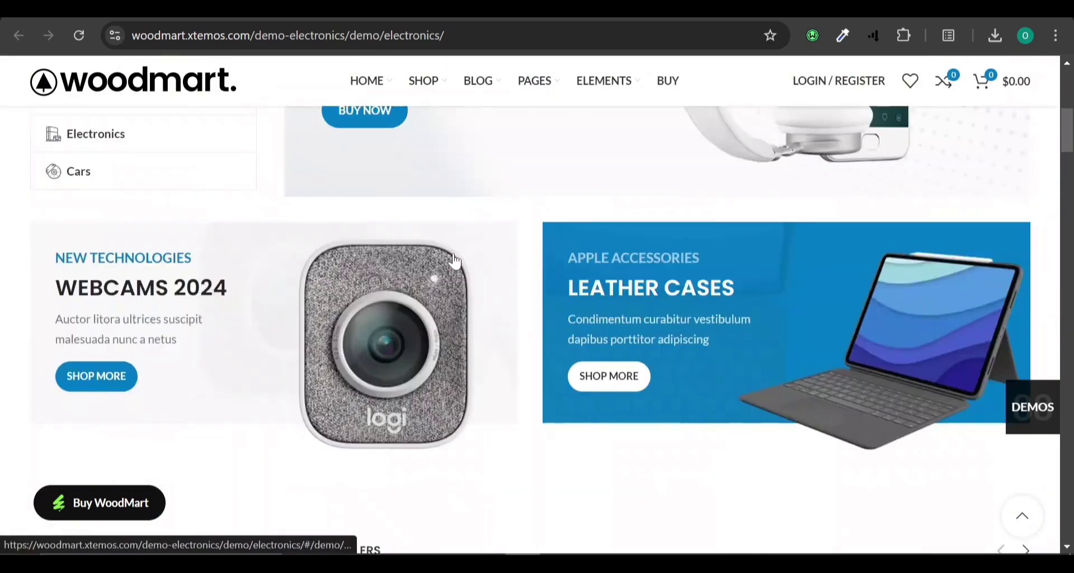
{"action": "scroll", "coordinate": [454, 260], "scroll_direction": "up", "scroll_amount": 8}
{"action": "scroll", "coordinate": [452, 251], "scroll_direction": "down", "scroll_amount": 12}
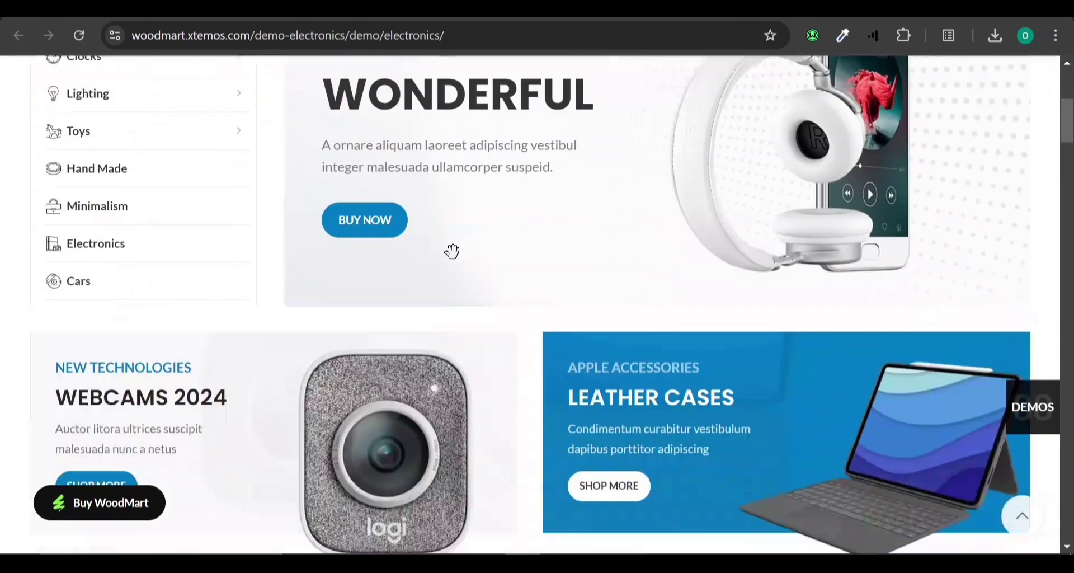
{"action": "scroll", "coordinate": [455, 261], "scroll_direction": "down", "scroll_amount": 10}
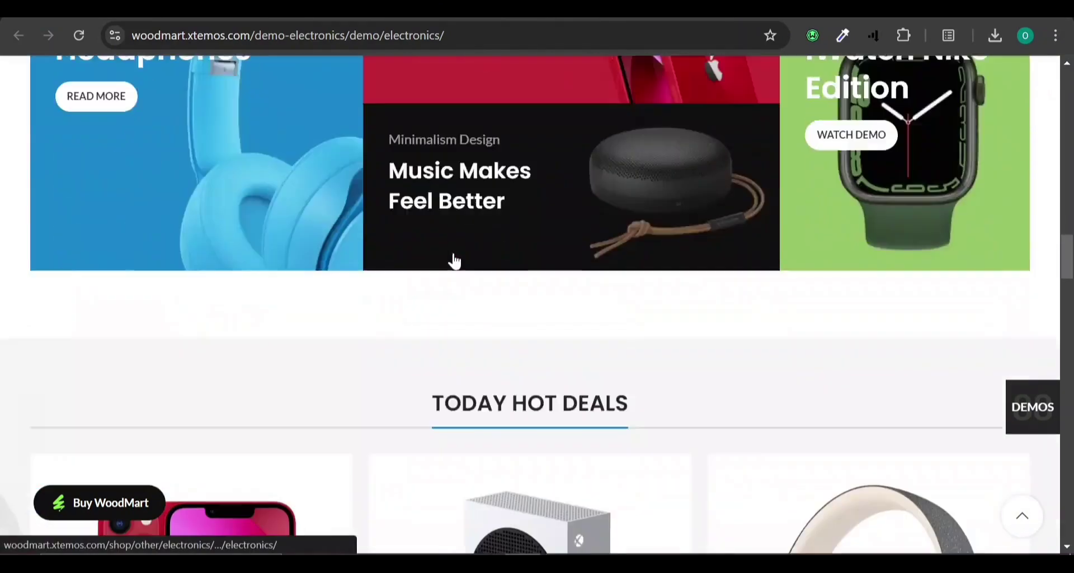
{"action": "scroll", "coordinate": [454, 261], "scroll_direction": "up", "scroll_amount": 10}
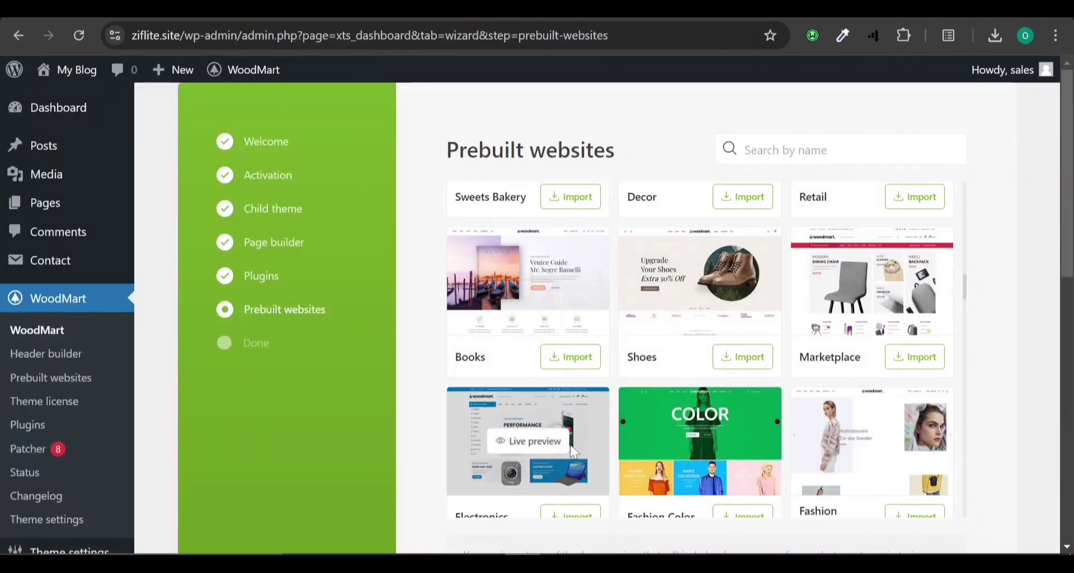
Import the Electronics prebuilt website until 'Content has been successfully imported!' appears.
{"action": "scroll", "coordinate": [574, 452], "scroll_direction": "down", "scroll_amount": 1}
{"action": "scroll", "coordinate": [574, 452], "scroll_direction": "down", "scroll_amount": 2}
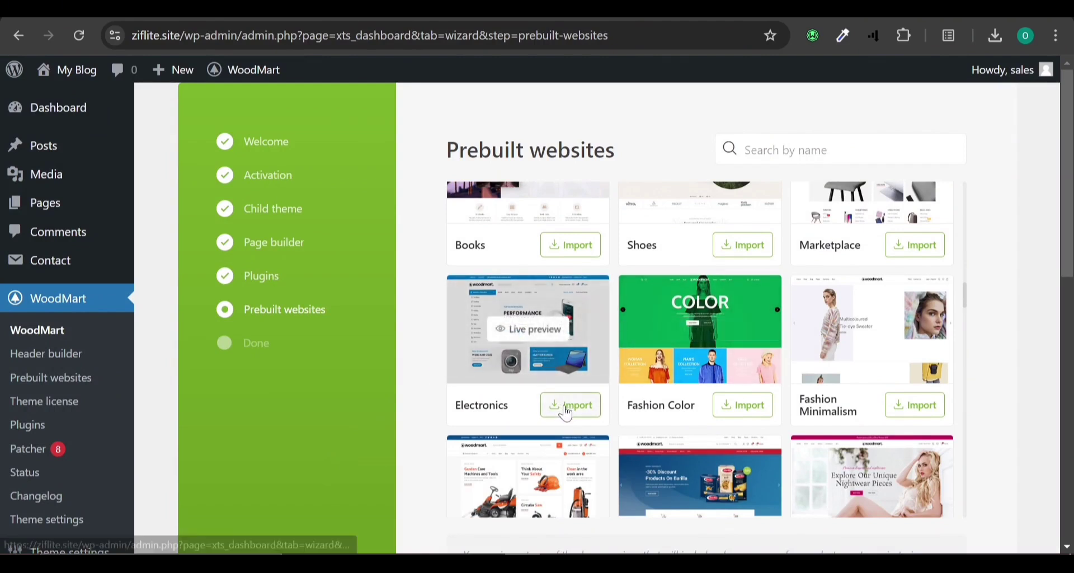
{"action": "left_click", "coordinate": [567, 413]}
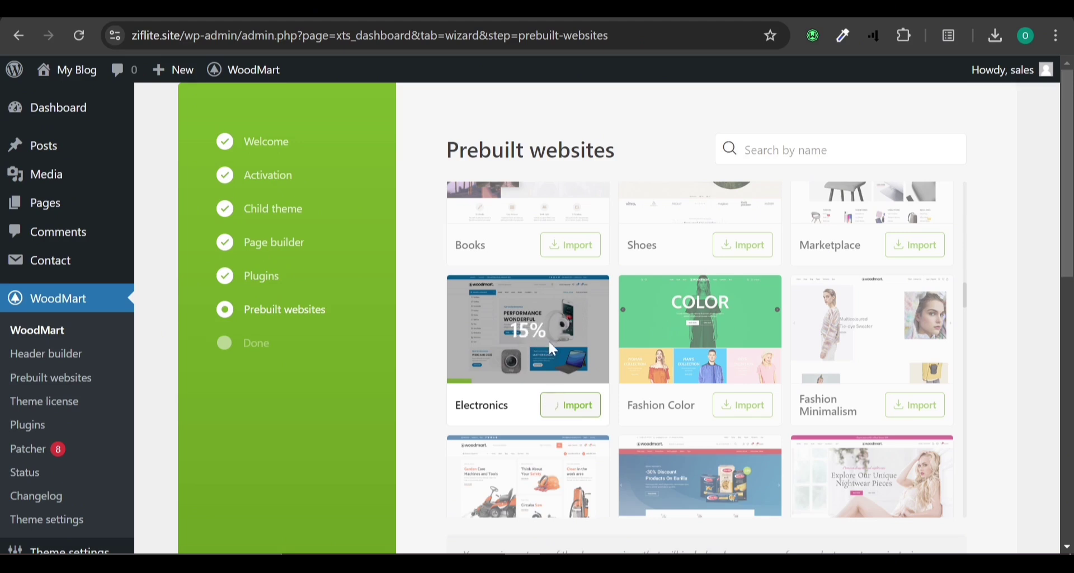
{"action": "scroll", "coordinate": [550, 343], "scroll_direction": "down", "scroll_amount": 6}
{"action": "scroll", "coordinate": [550, 344], "scroll_direction": "up", "scroll_amount": 6}
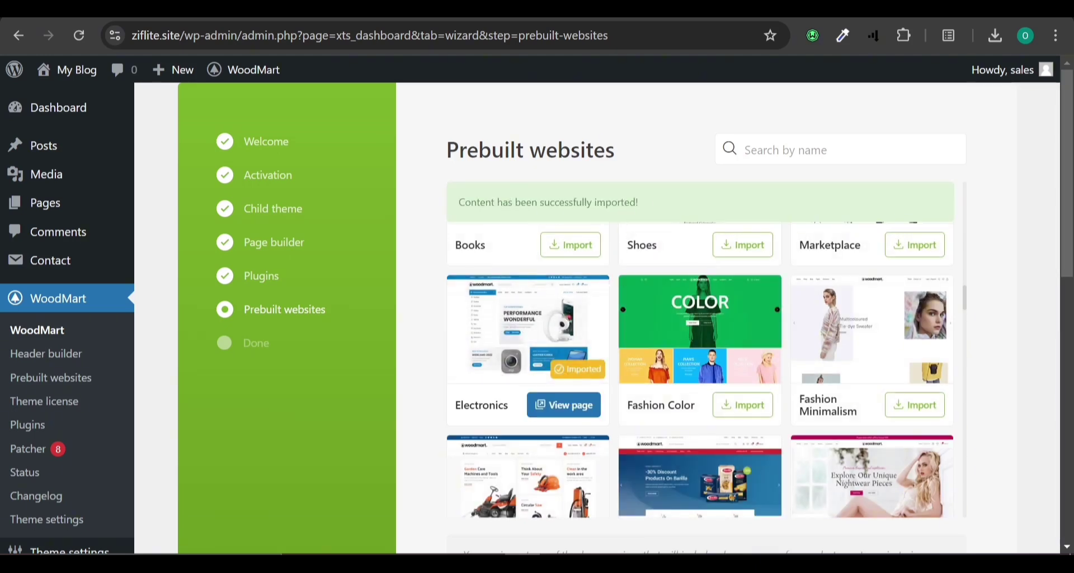
{"action": "mouse_move", "coordinate": [510, 346]}
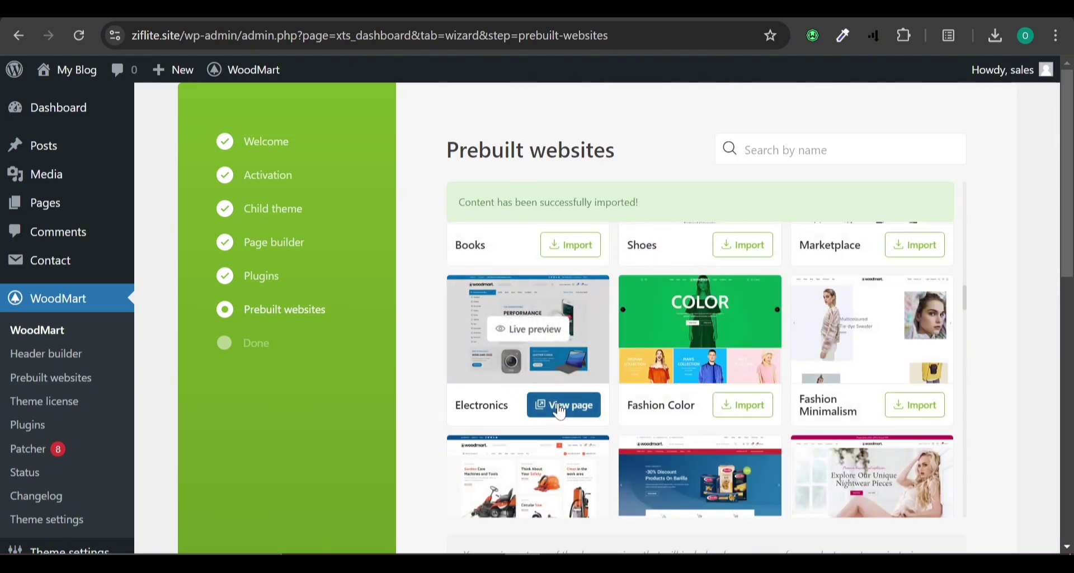
{"action": "scroll", "coordinate": [615, 403], "scroll_direction": "down", "scroll_amount": 10}
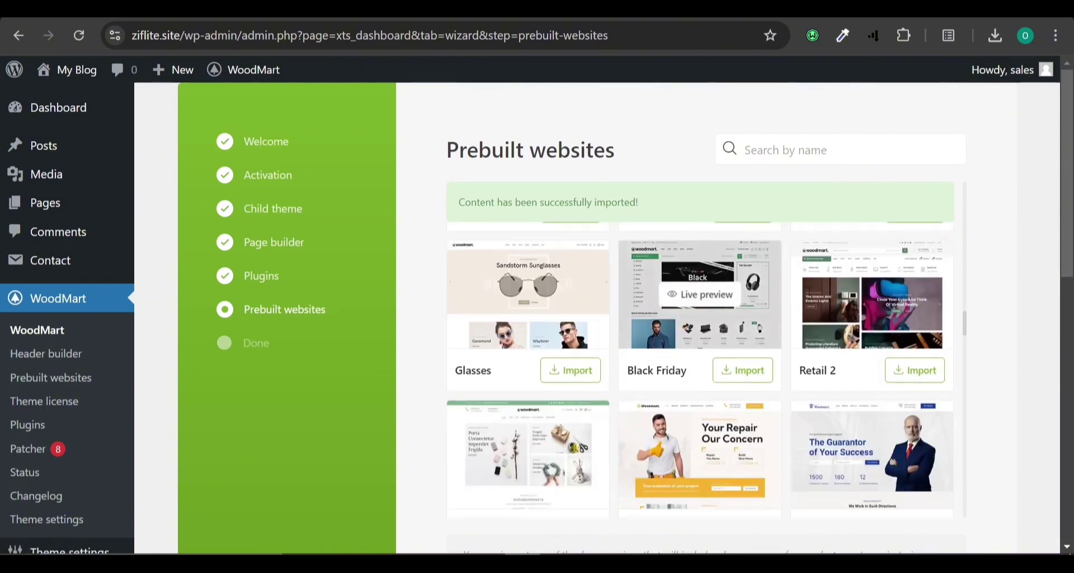
{"action": "scroll", "coordinate": [1021, 354], "scroll_direction": "down", "scroll_amount": 10}
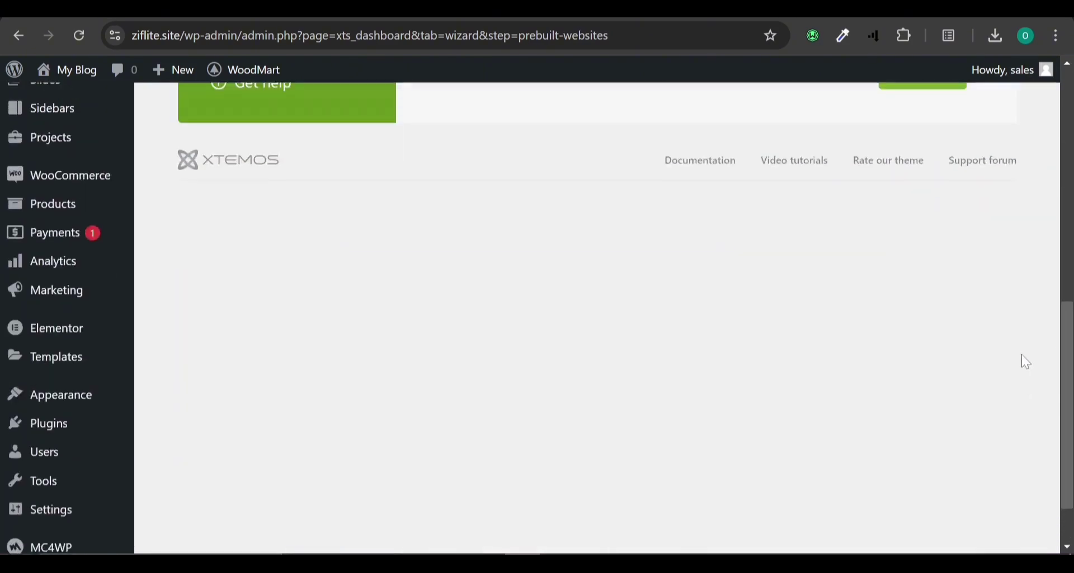
{"action": "scroll", "coordinate": [1021, 354], "scroll_direction": "up", "scroll_amount": 5}
Advance the WoodMart wizard to 'Everything is ready!' and view the site's home page.
{"action": "left_click", "coordinate": [918, 334]}
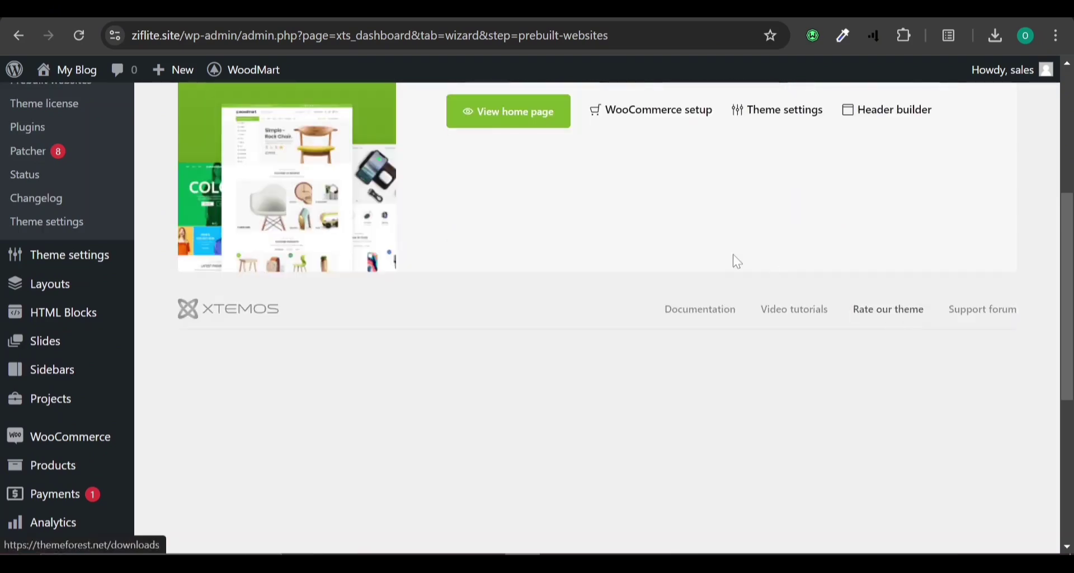
{"action": "scroll", "coordinate": [734, 254], "scroll_direction": "up", "scroll_amount": 5}
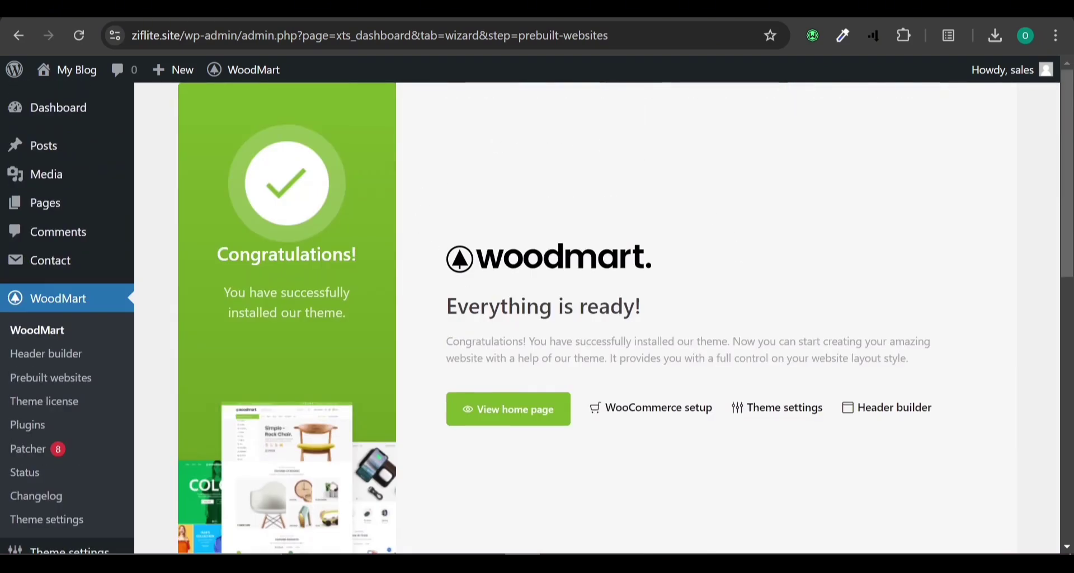
{"action": "left_click", "coordinate": [495, 417]}
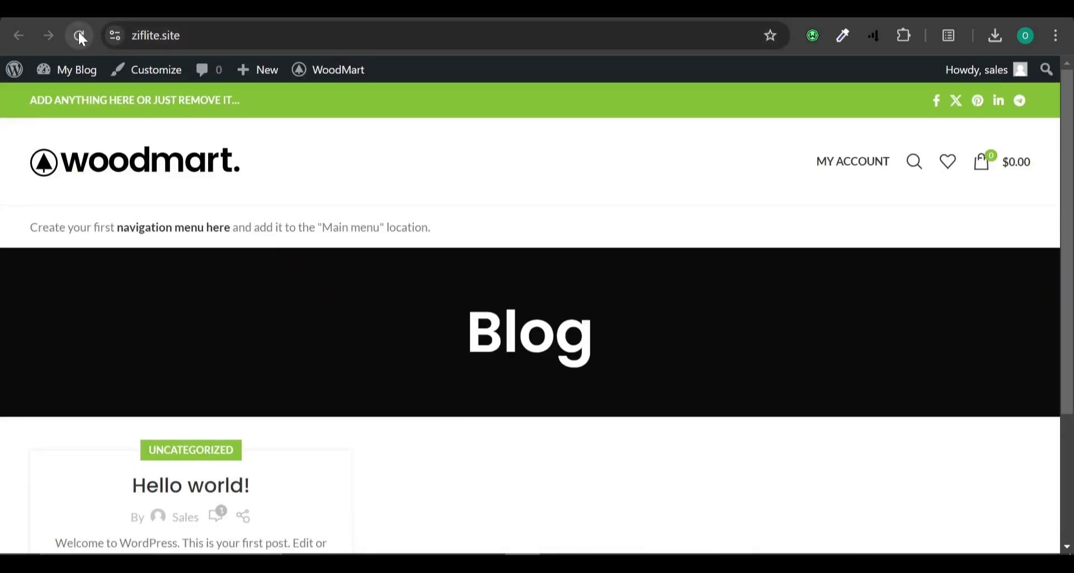
{"action": "left_click", "coordinate": [80, 36]}
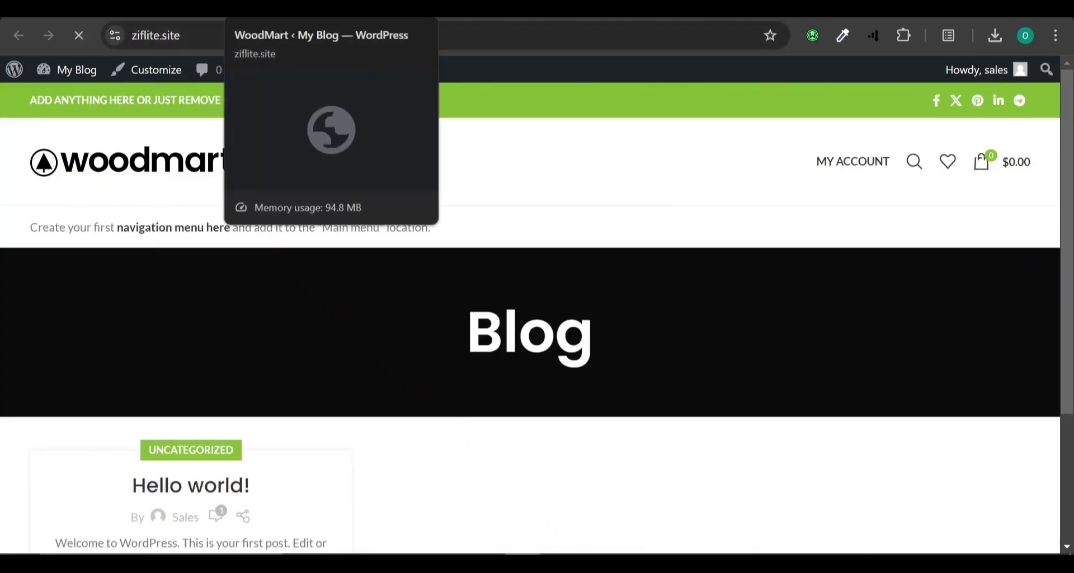
{"action": "left_click", "coordinate": [257, 9]}
{"action": "left_click", "coordinate": [80, 41]}
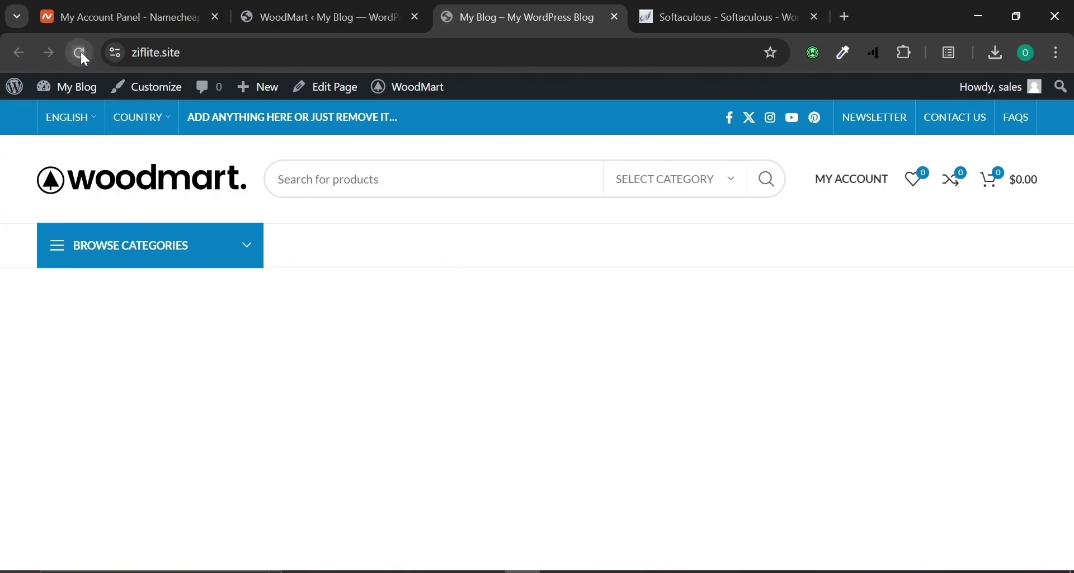
{"action": "left_click", "coordinate": [310, 11]}
{"action": "scroll", "coordinate": [507, 266], "scroll_direction": "down", "scroll_amount": 5}
{"action": "scroll", "coordinate": [507, 267], "scroll_direction": "up", "scroll_amount": 5}
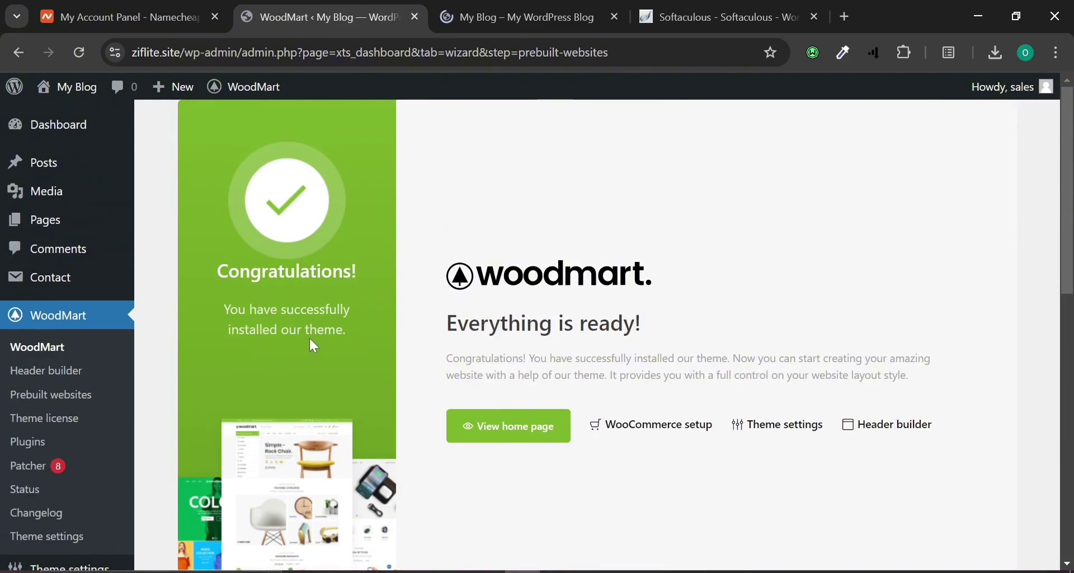
{"action": "left_click", "coordinate": [517, 17]}
{"action": "scroll", "coordinate": [419, 382], "scroll_direction": "down", "scroll_amount": 15}
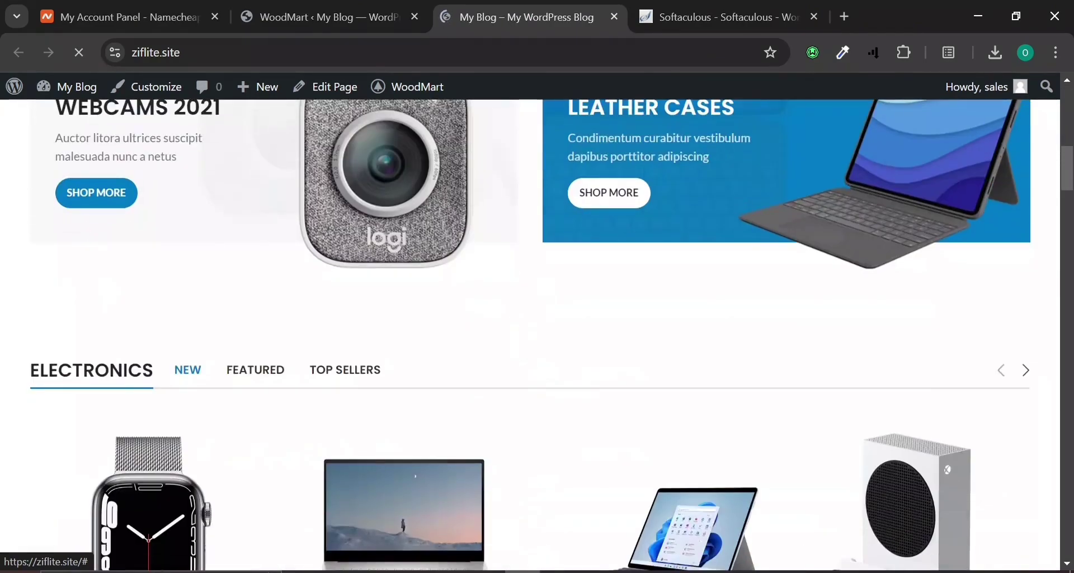
{"action": "scroll", "coordinate": [420, 382], "scroll_direction": "down", "scroll_amount": 10}
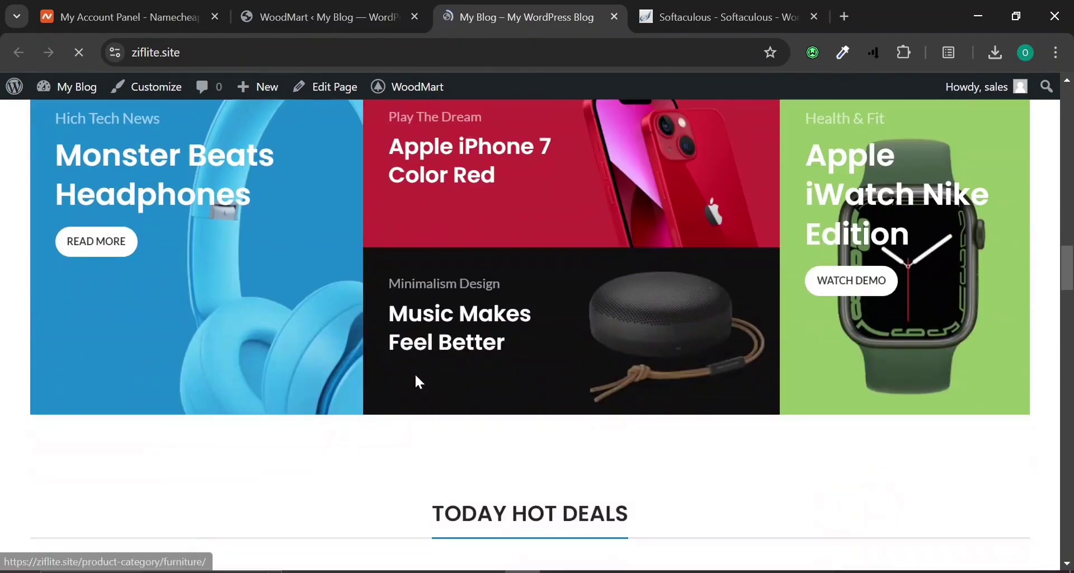
{"action": "scroll", "coordinate": [417, 383], "scroll_direction": "down", "scroll_amount": 15}
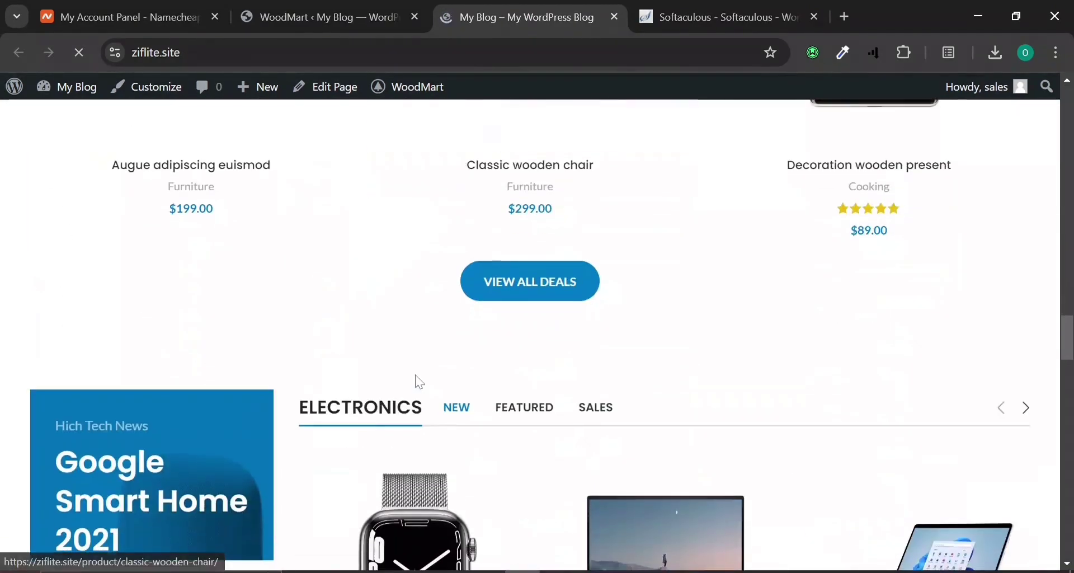
{"action": "scroll", "coordinate": [419, 383], "scroll_direction": "down", "scroll_amount": 5}
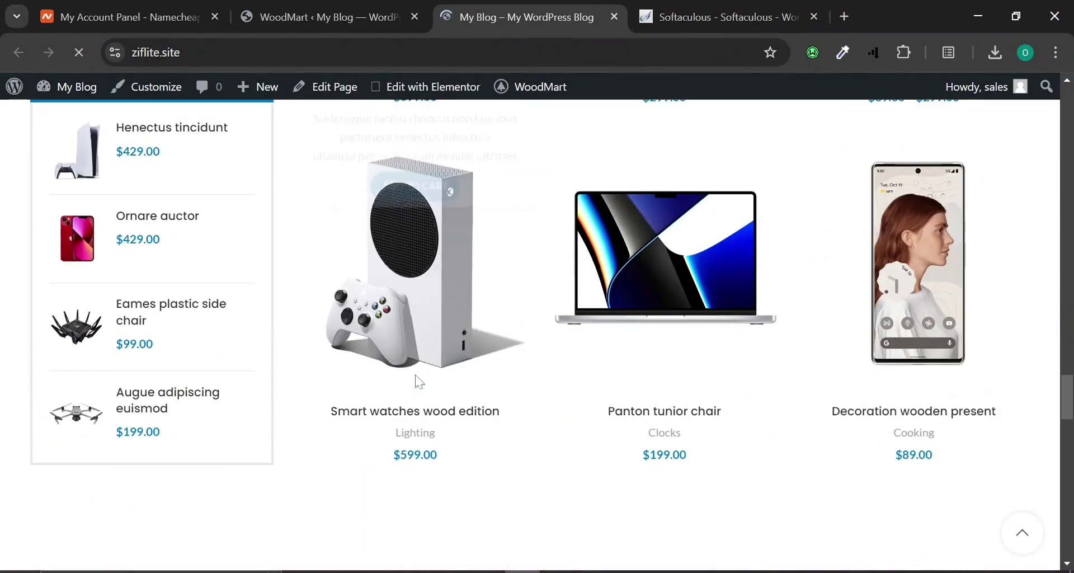
{"action": "scroll", "coordinate": [419, 382], "scroll_direction": "down", "scroll_amount": 10}
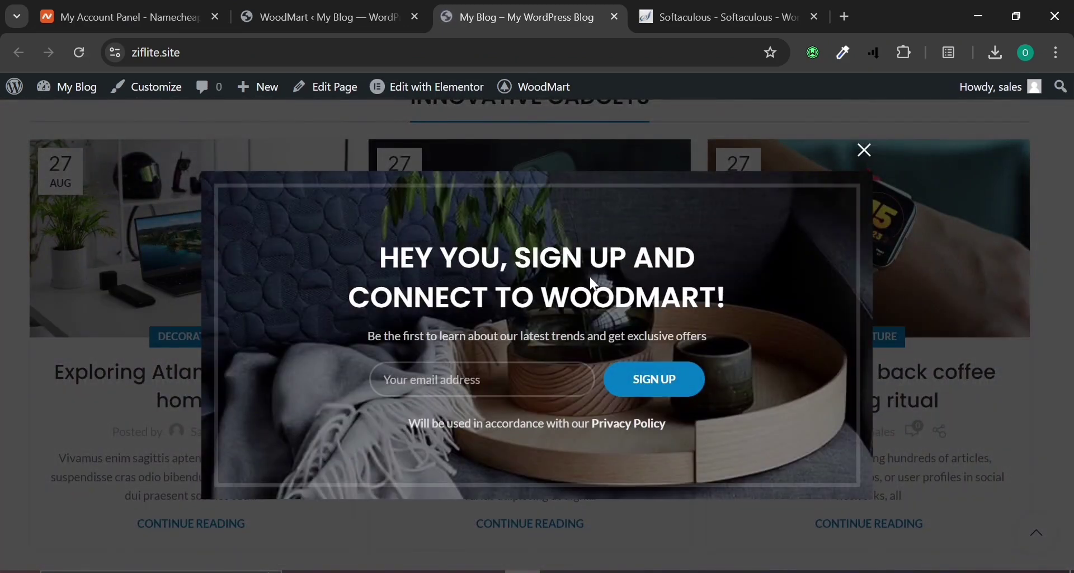
{"action": "left_click", "coordinate": [866, 152]}
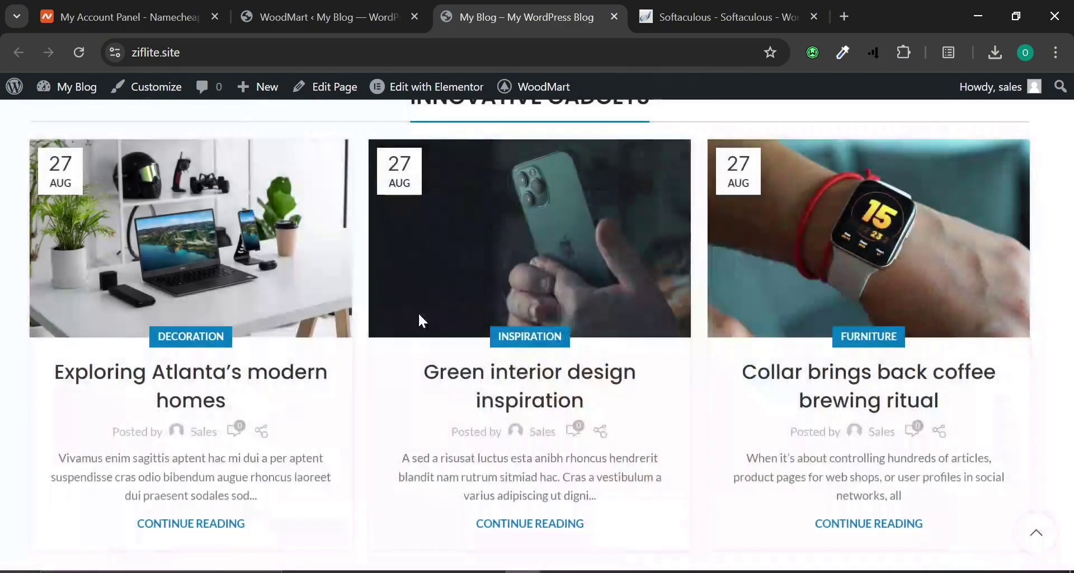
{"action": "scroll", "coordinate": [444, 327], "scroll_direction": "down", "scroll_amount": 2}
{"action": "scroll", "coordinate": [444, 327], "scroll_direction": "down", "scroll_amount": 10}
{"action": "scroll", "coordinate": [444, 328], "scroll_direction": "up", "scroll_amount": 6}
{"action": "scroll", "coordinate": [470, 300], "scroll_direction": "up", "scroll_amount": 10}
{"action": "scroll", "coordinate": [477, 301], "scroll_direction": "up", "scroll_amount": 12}
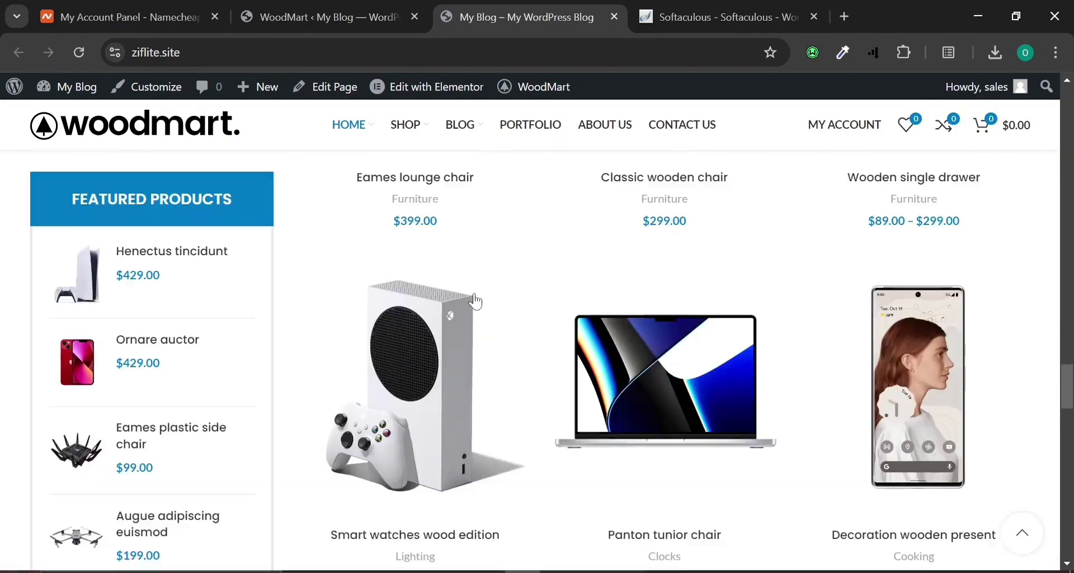
{"action": "scroll", "coordinate": [475, 302], "scroll_direction": "up", "scroll_amount": 12}
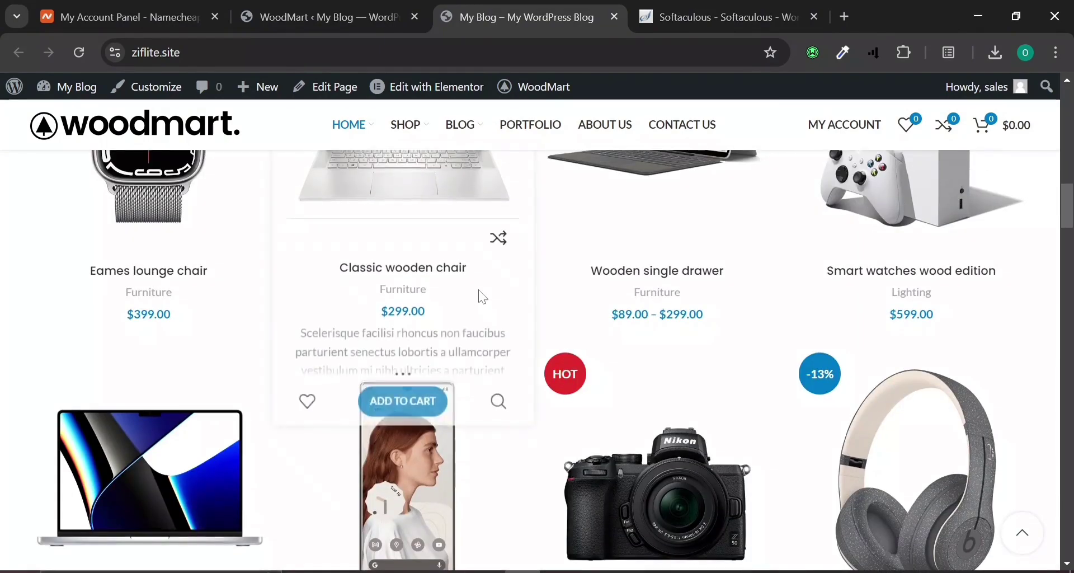
{"action": "scroll", "coordinate": [479, 299], "scroll_direction": "up", "scroll_amount": 9}
{"action": "scroll", "coordinate": [479, 296], "scroll_direction": "up", "scroll_amount": 4}
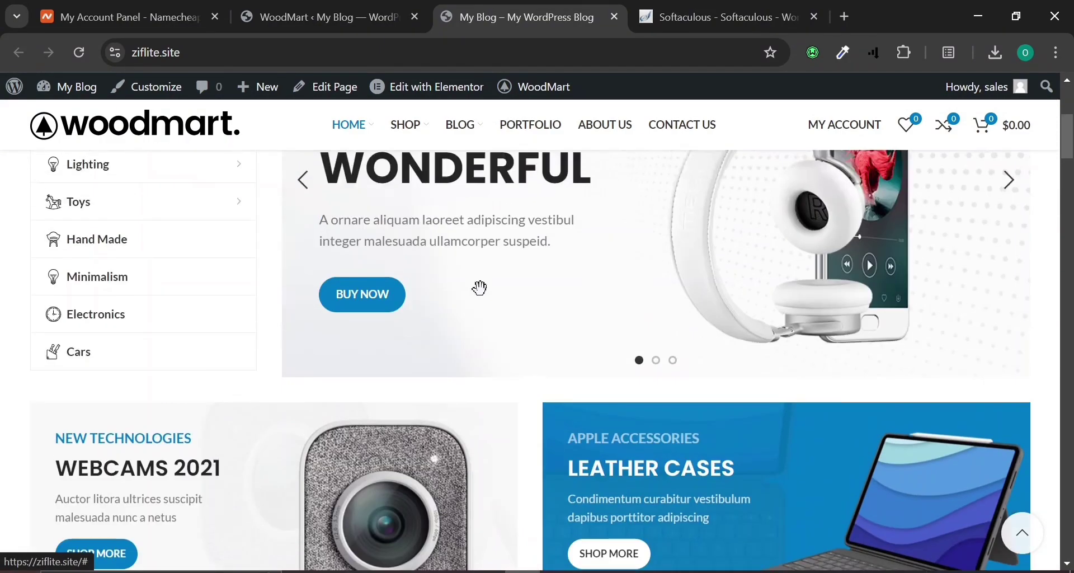
{"action": "scroll", "coordinate": [439, 331], "scroll_direction": "up", "scroll_amount": 2}
{"action": "scroll", "coordinate": [450, 324], "scroll_direction": "up", "scroll_amount": 3}
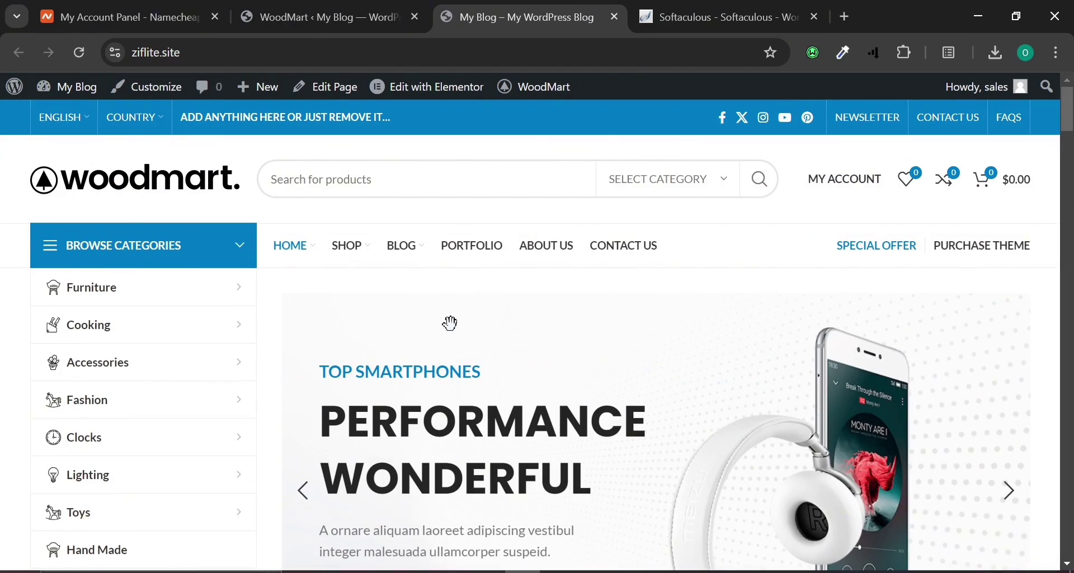
{"action": "scroll", "coordinate": [450, 324], "scroll_direction": "down", "scroll_amount": 12}
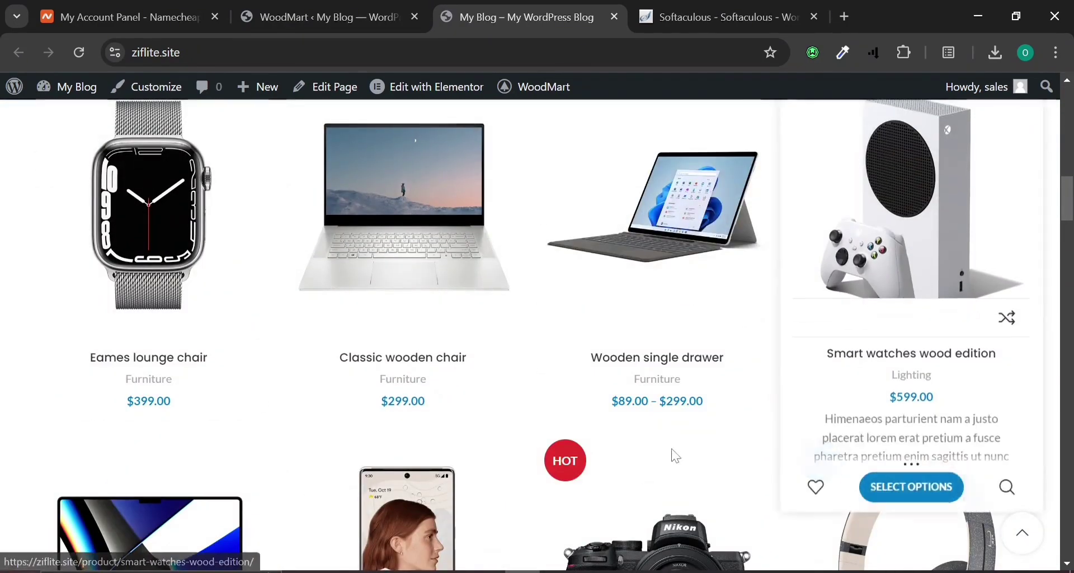
{"action": "scroll", "coordinate": [482, 482], "scroll_direction": "down", "scroll_amount": 5}
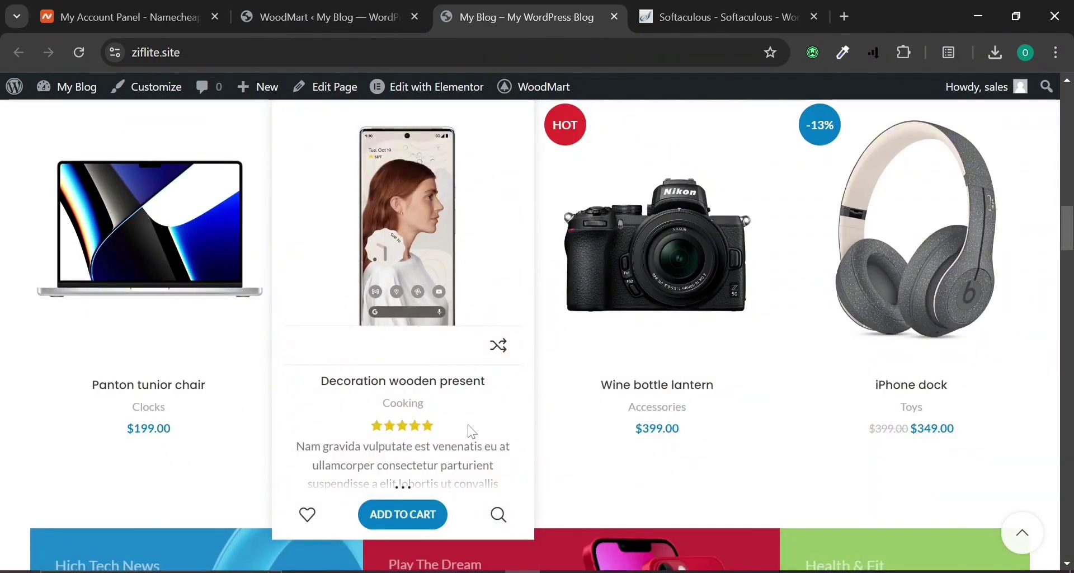
{"action": "left_click", "coordinate": [558, 572]}
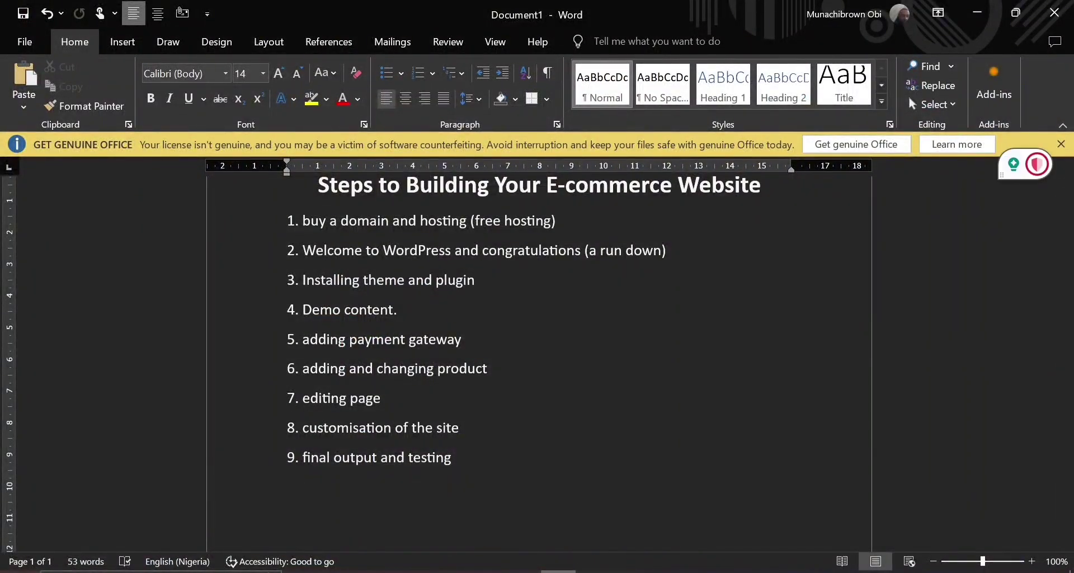
{"action": "left_click", "coordinate": [522, 570]}
{"action": "scroll", "coordinate": [476, 413], "scroll_direction": "down", "scroll_amount": 8}
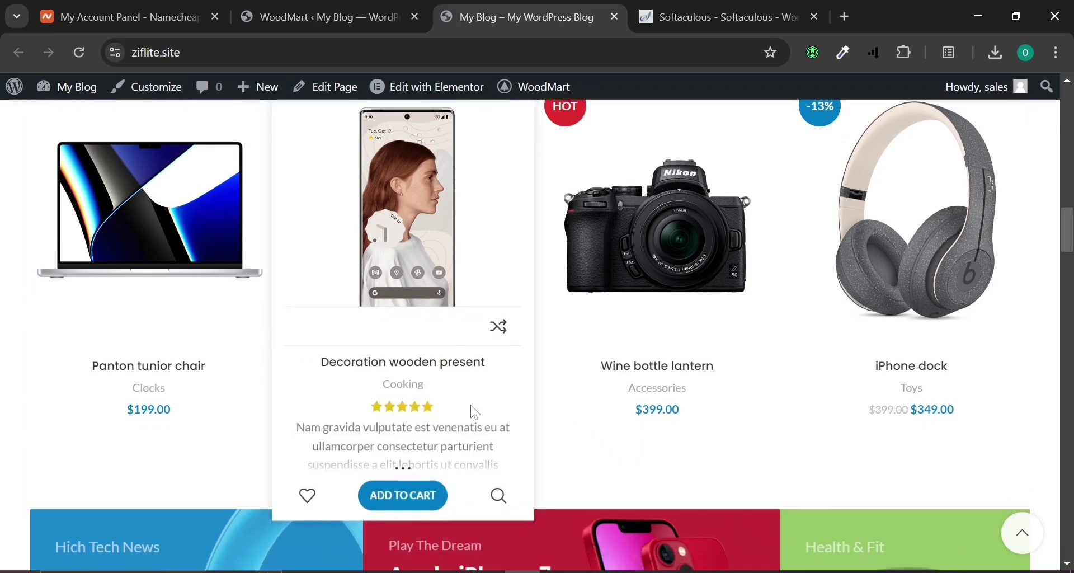
{"action": "scroll", "coordinate": [477, 407], "scroll_direction": "up", "scroll_amount": 15}
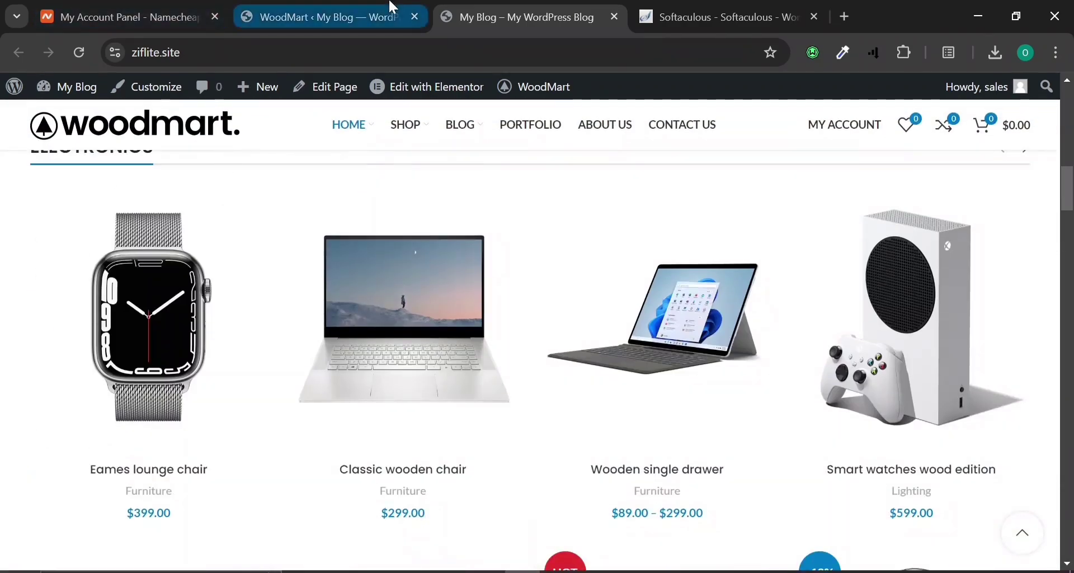
Return to the WoodMart admin dashboard tab and scroll the admin sidebar toward Plugins.
{"action": "left_click", "coordinate": [322, 17]}
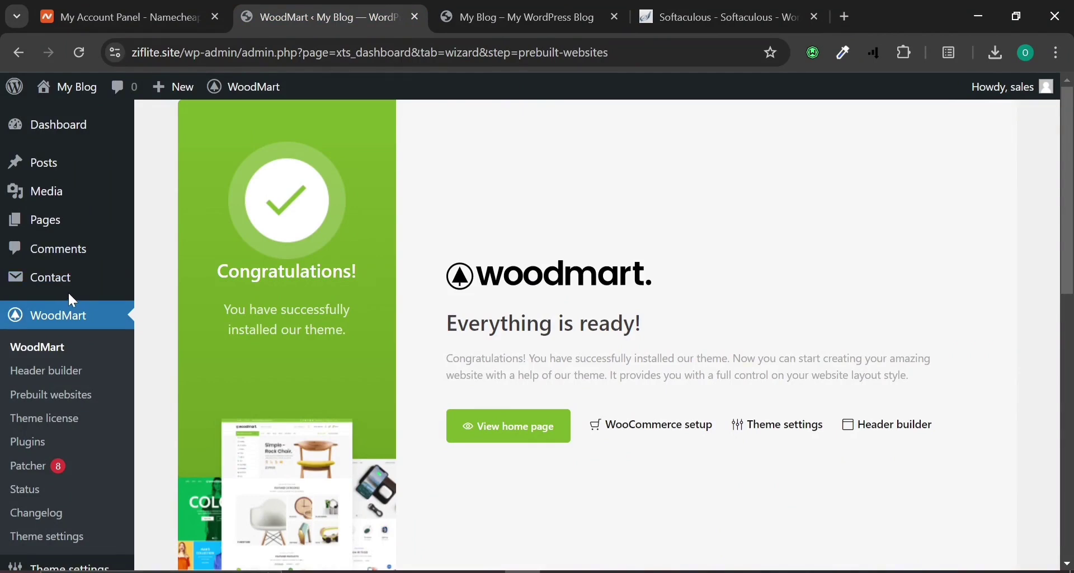
{"action": "scroll", "coordinate": [72, 301], "scroll_direction": "down", "scroll_amount": 6}
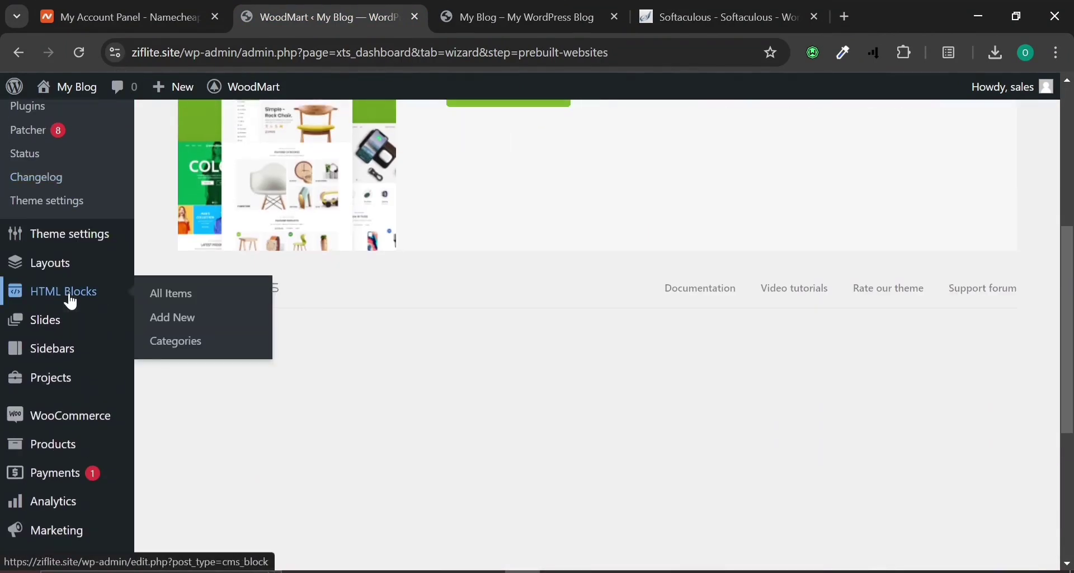
{"action": "left_click", "coordinate": [573, 7]}
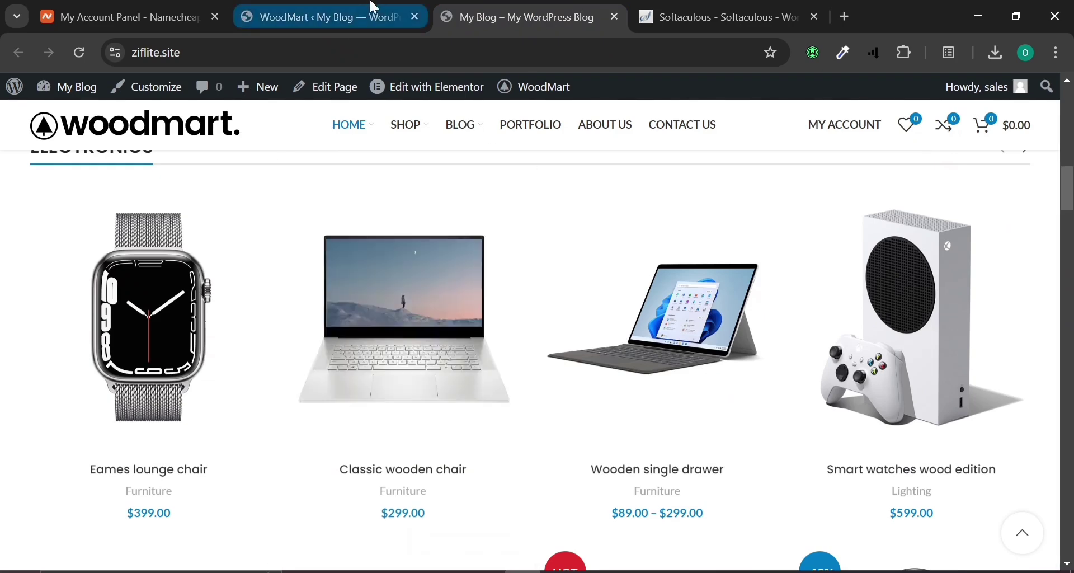
{"action": "left_click", "coordinate": [374, 6]}
{"action": "scroll", "coordinate": [72, 322], "scroll_direction": "down", "scroll_amount": 5}
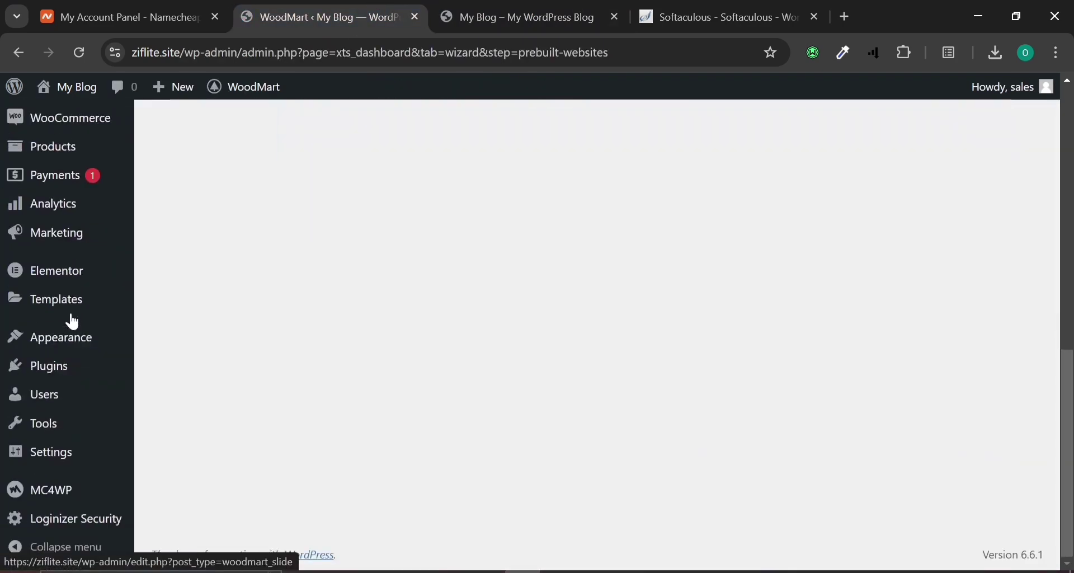
{"action": "mouse_move", "coordinate": [53, 383]}
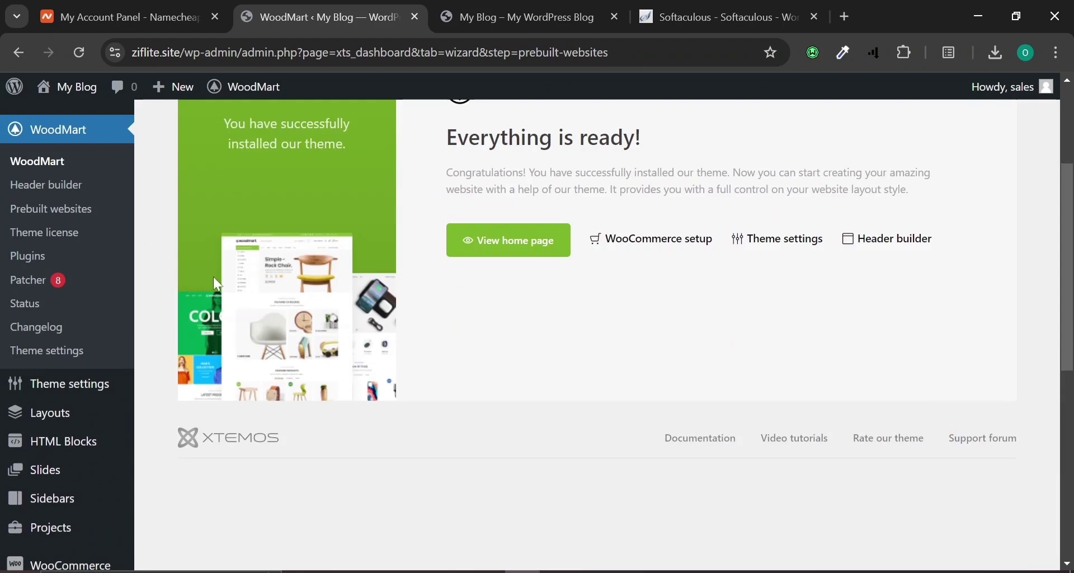
{"action": "scroll", "coordinate": [59, 442], "scroll_direction": "down", "scroll_amount": 5}
{"action": "scroll", "coordinate": [62, 440], "scroll_direction": "down", "scroll_amount": 3}
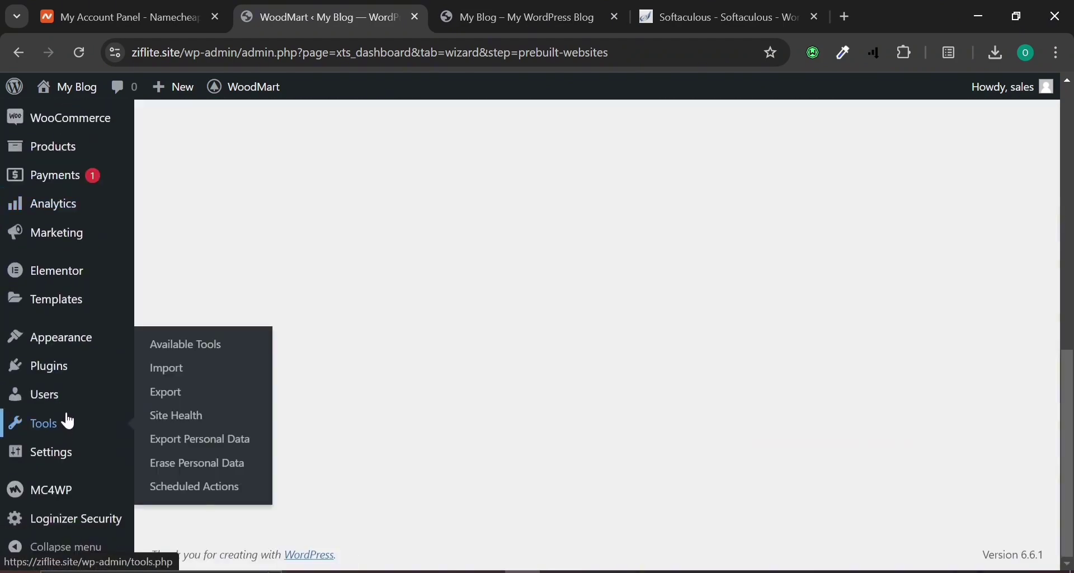
Show the installed Plugins list and scroll through it.
{"action": "left_click", "coordinate": [62, 372]}
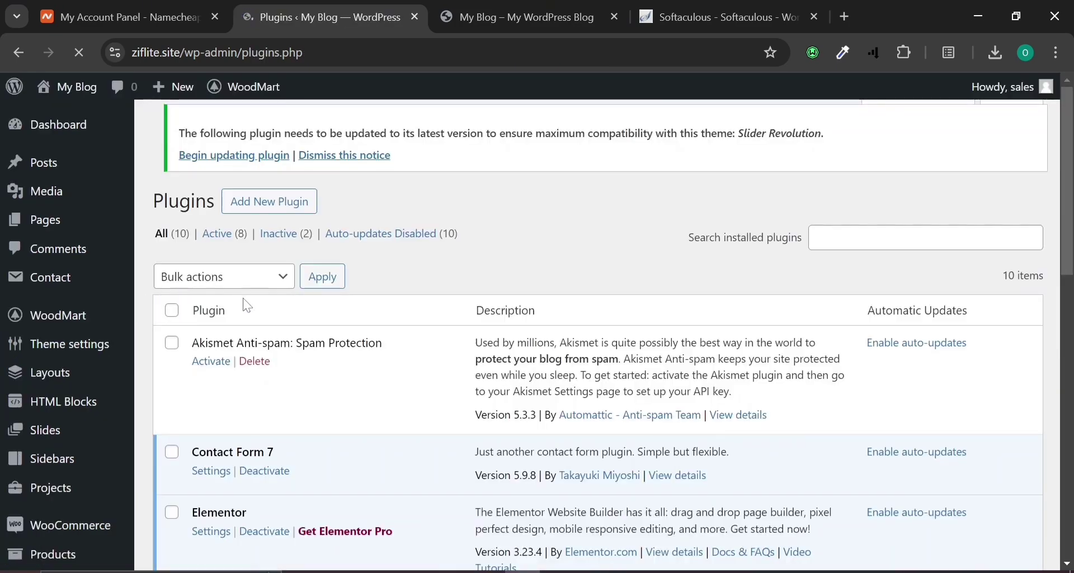
{"action": "scroll", "coordinate": [246, 304], "scroll_direction": "down", "scroll_amount": 10}
{"action": "scroll", "coordinate": [246, 303], "scroll_direction": "down", "scroll_amount": 2}
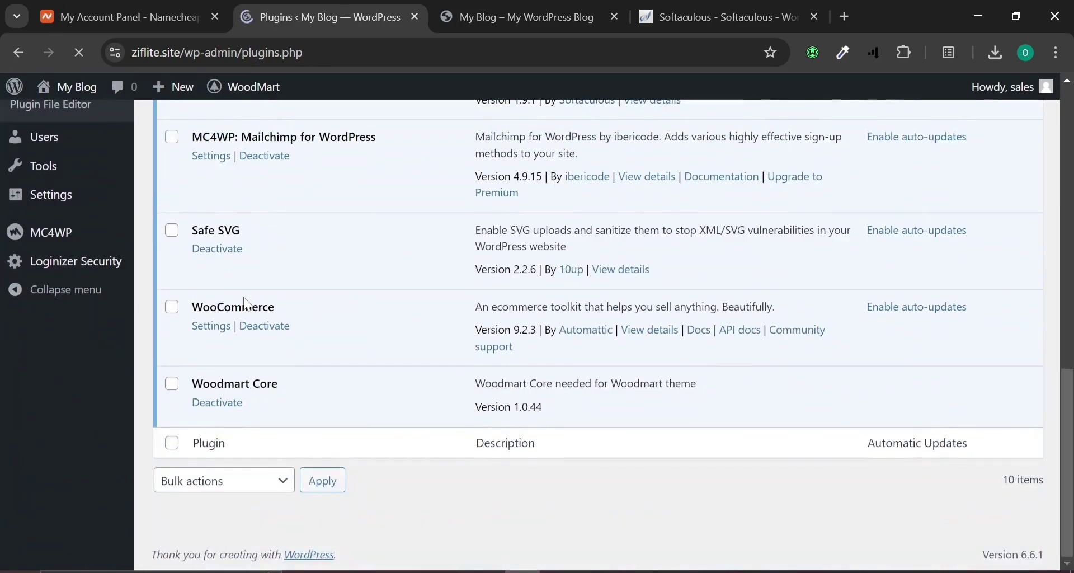
{"action": "scroll", "coordinate": [247, 304], "scroll_direction": "up", "scroll_amount": 5}
{"action": "scroll", "coordinate": [250, 287], "scroll_direction": "up", "scroll_amount": 6}
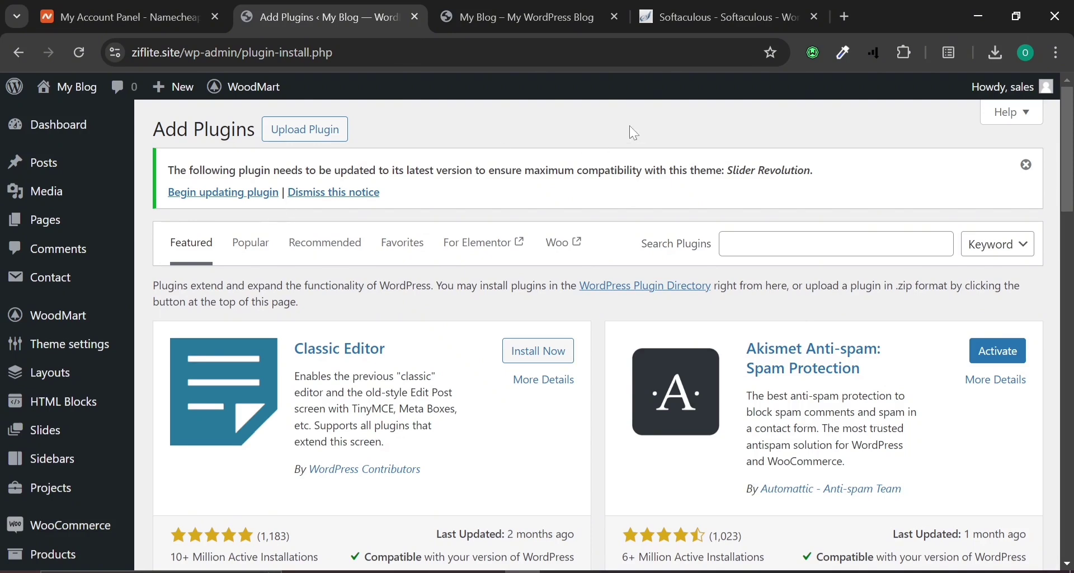
Search plugins for 'paystack', then install and activate Paystack WooCommerce Payment Gateway.
{"action": "left_click", "coordinate": [836, 244]}
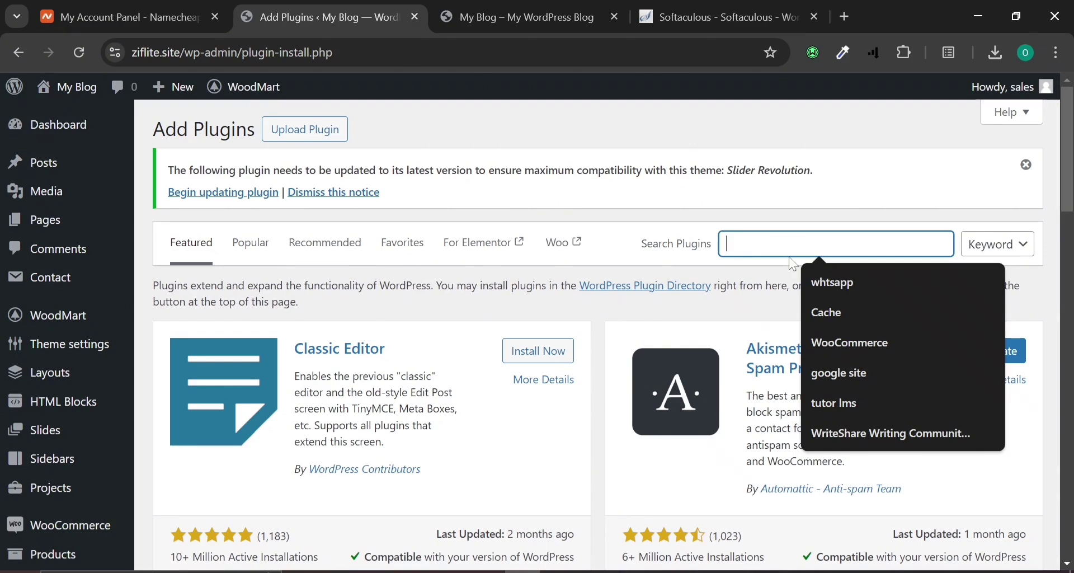
{"action": "type", "text": "pay"}
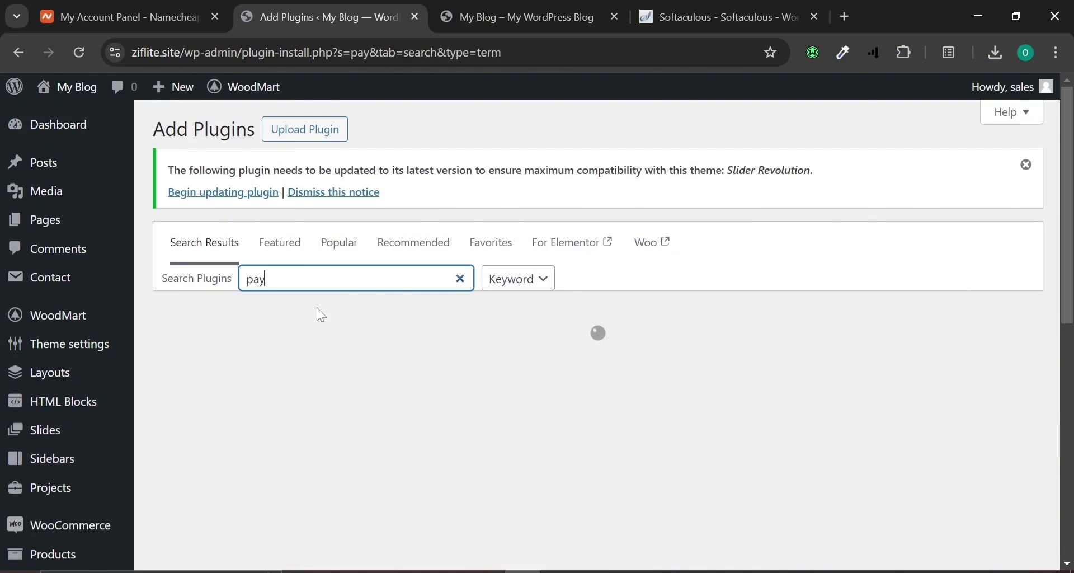
{"action": "type", "text": "s"}
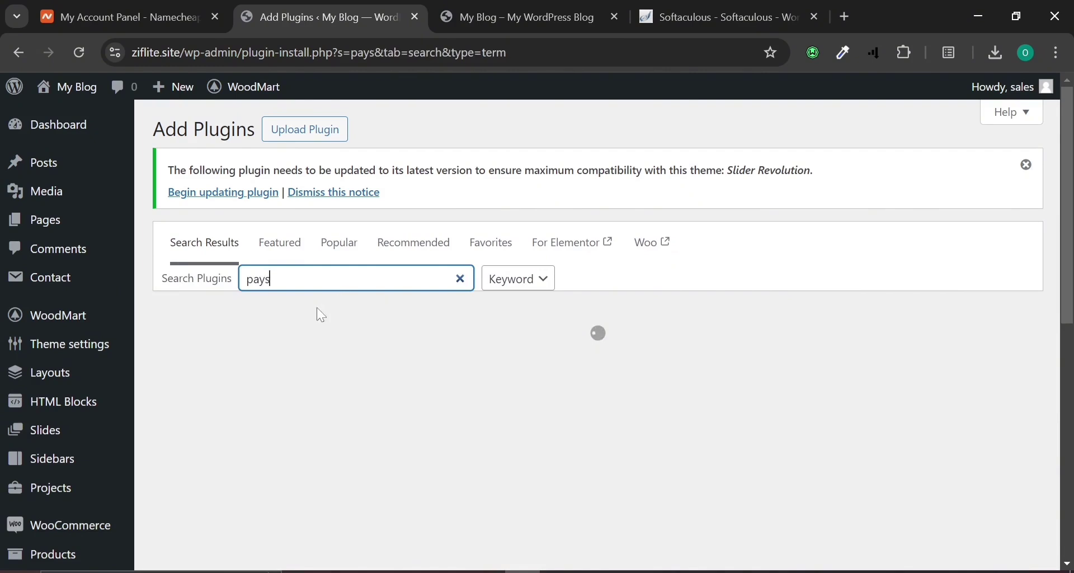
{"action": "type", "text": "tack"}
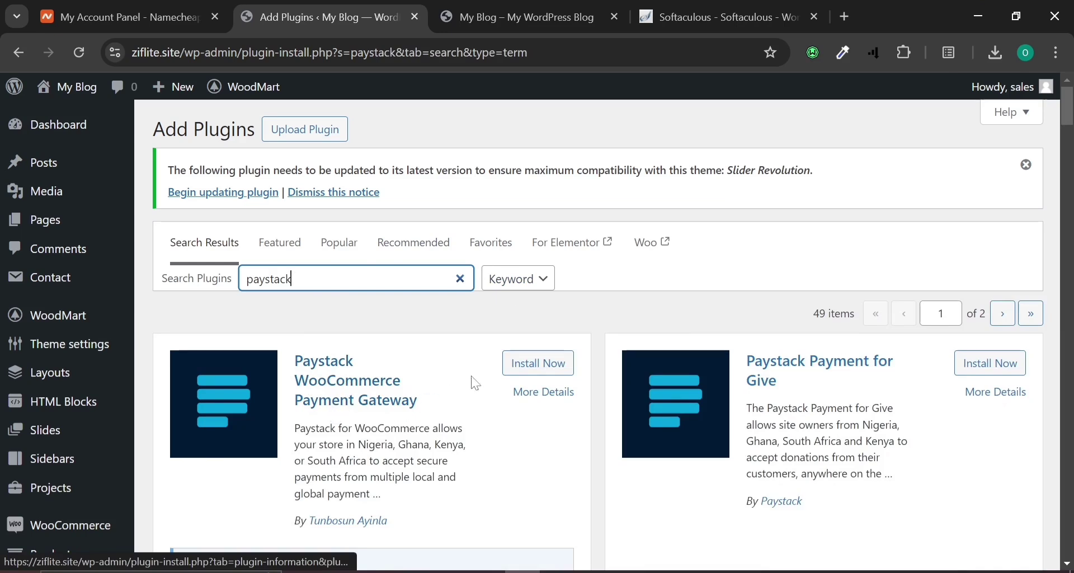
{"action": "left_click", "coordinate": [521, 372]}
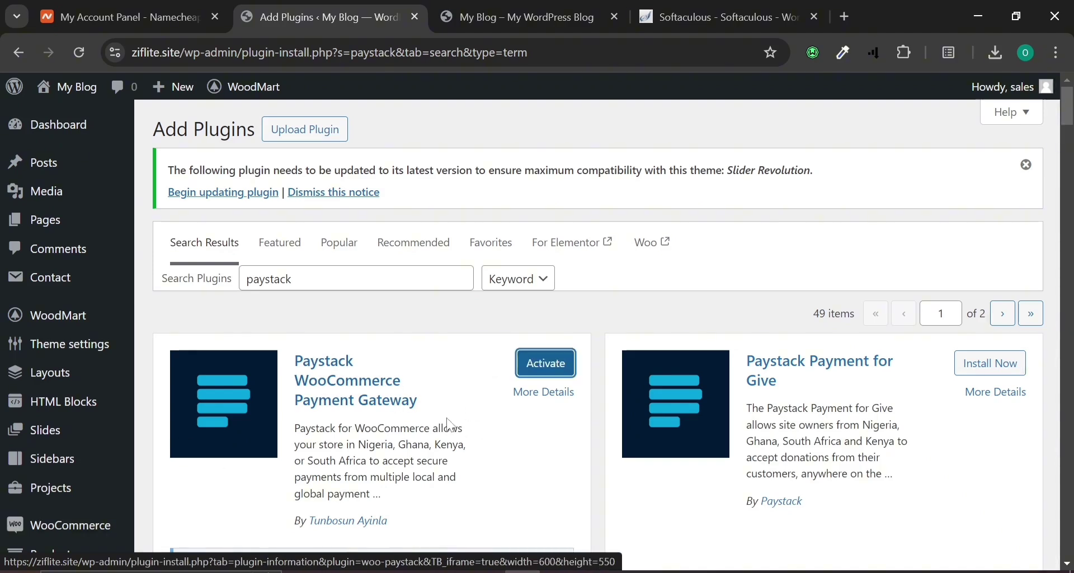
{"action": "left_click", "coordinate": [534, 364]}
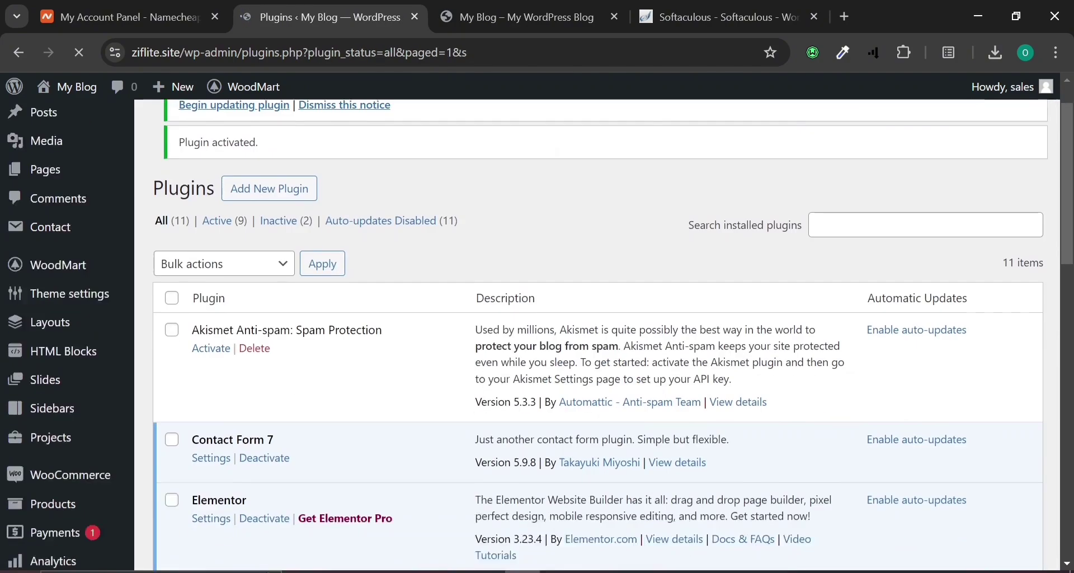
{"action": "scroll", "coordinate": [597, 335], "scroll_direction": "down", "scroll_amount": 20}
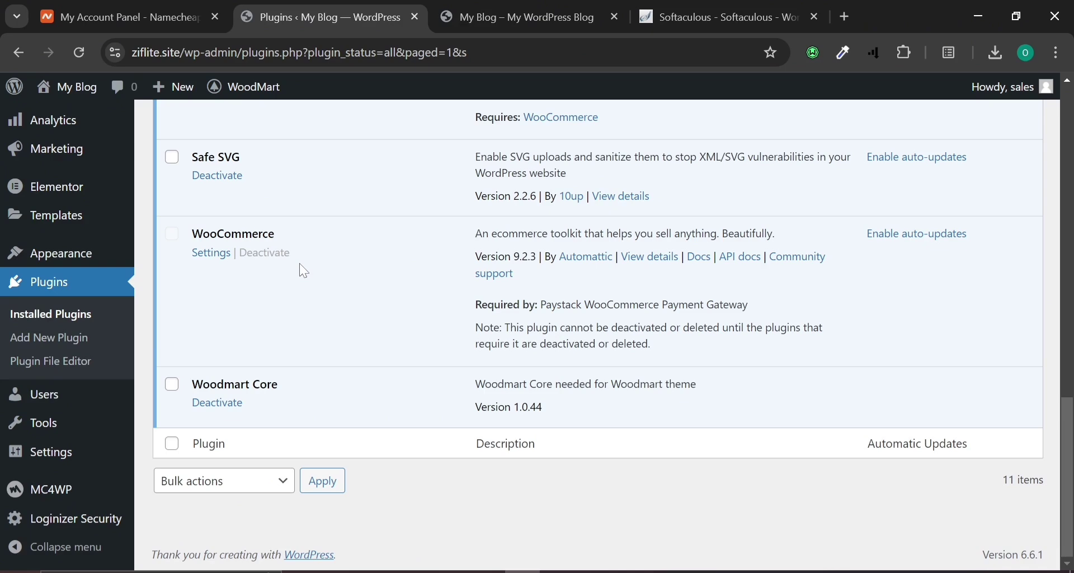
{"action": "scroll", "coordinate": [304, 272], "scroll_direction": "up", "scroll_amount": 5}
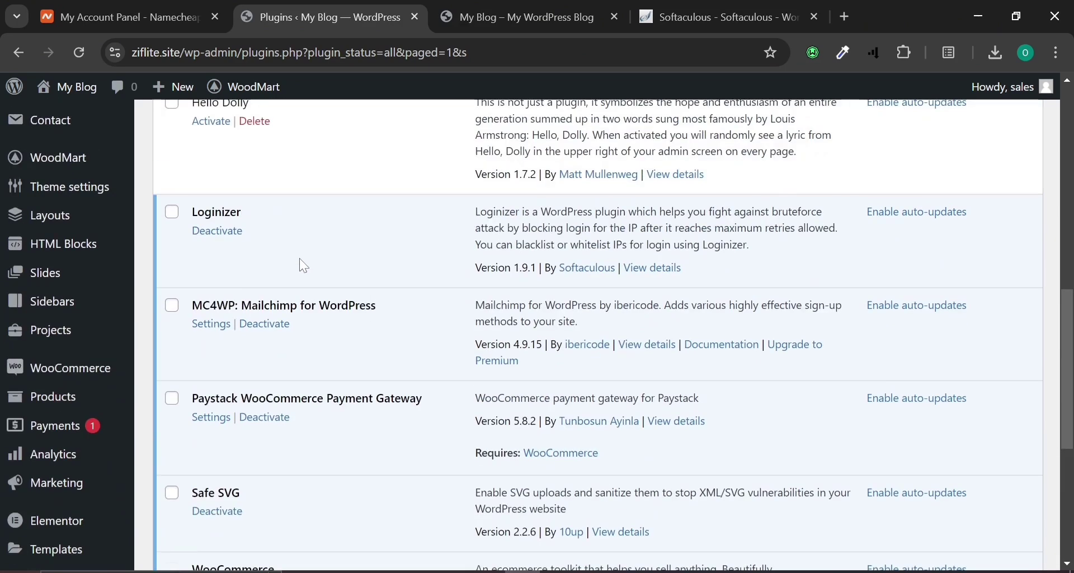
Open the Paystack gateway settings and enable Paystack as a payment method.
{"action": "left_click", "coordinate": [210, 420]}
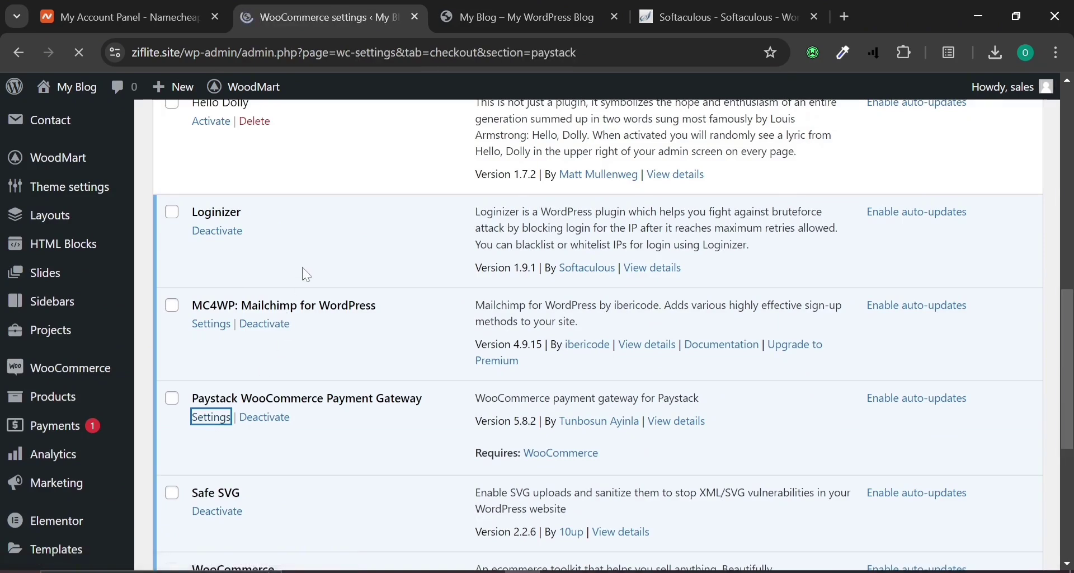
{"action": "scroll", "coordinate": [392, 337], "scroll_direction": "down", "scroll_amount": 2}
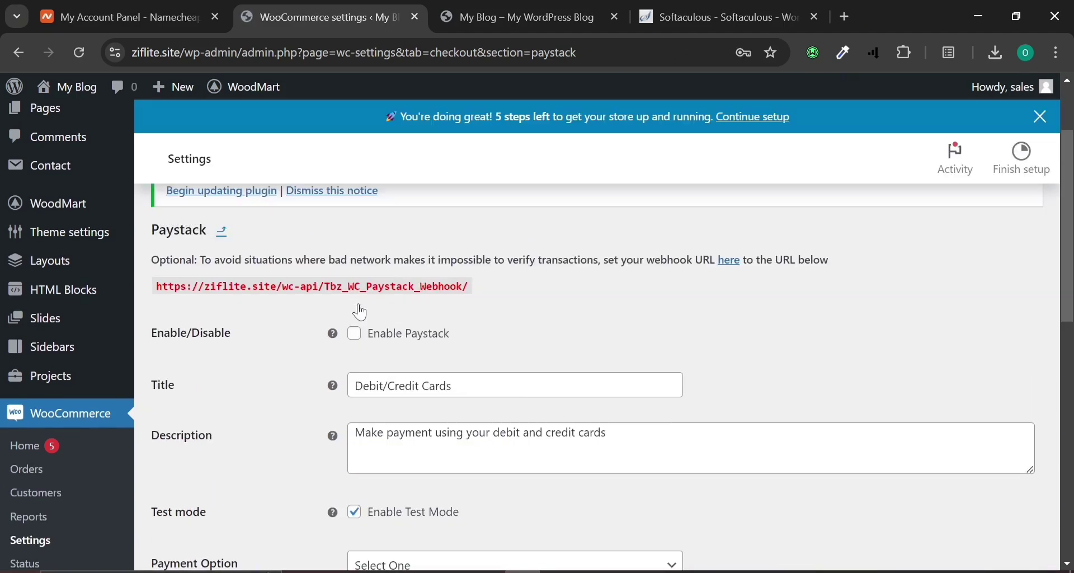
{"action": "left_click", "coordinate": [356, 336]}
{"action": "scroll", "coordinate": [391, 485], "scroll_direction": "down", "scroll_amount": 4}
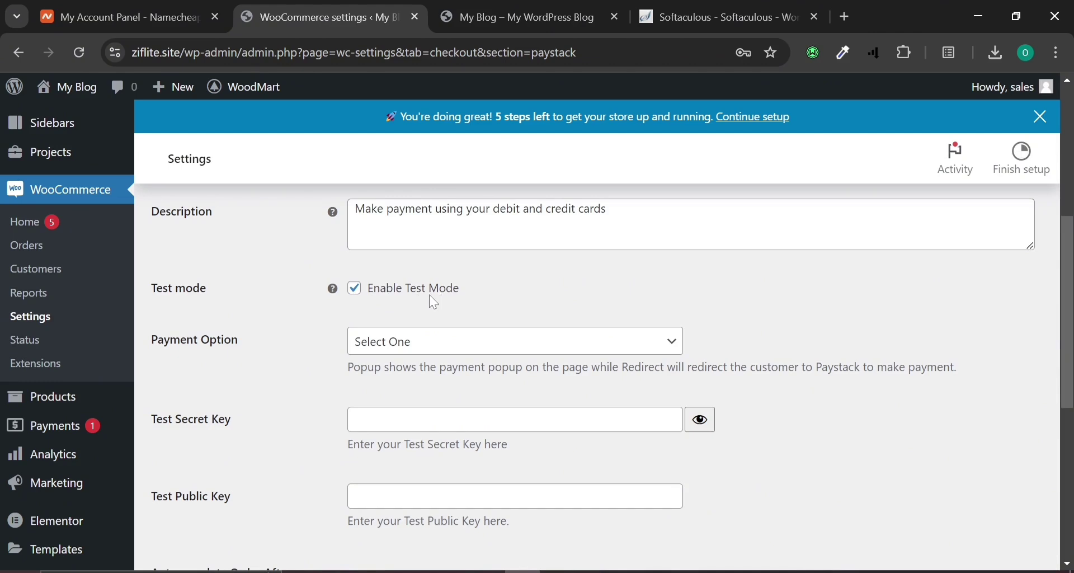
Leave Enable Test Mode checked and set the Payment Option to Popup.
{"action": "left_click", "coordinate": [359, 297]}
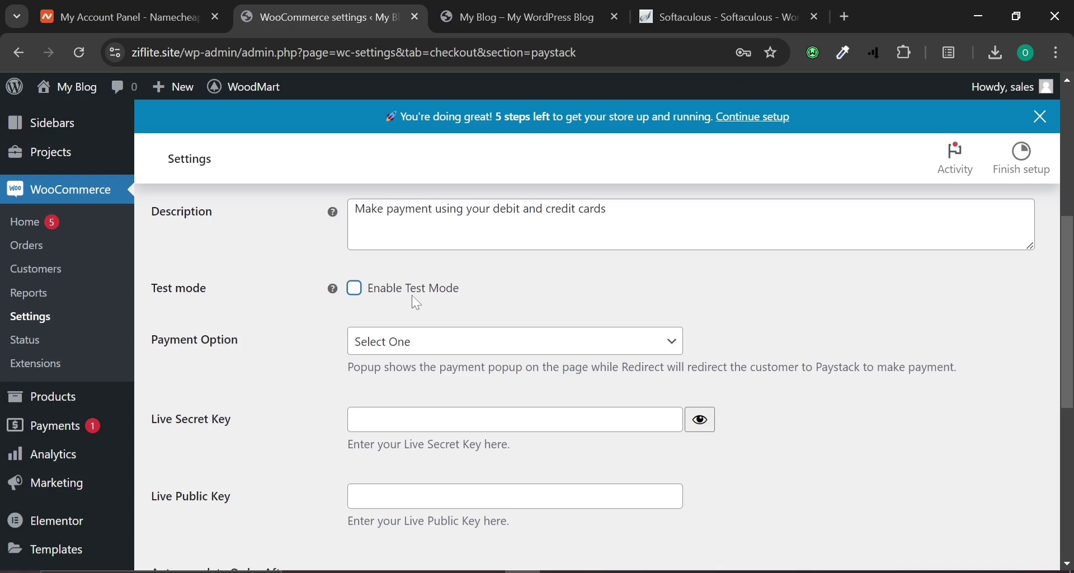
{"action": "left_click", "coordinate": [357, 291]}
{"action": "left_click", "coordinate": [475, 339]}
{"action": "left_click", "coordinate": [475, 339]}
{"action": "scroll", "coordinate": [461, 336], "scroll_direction": "down", "scroll_amount": 5}
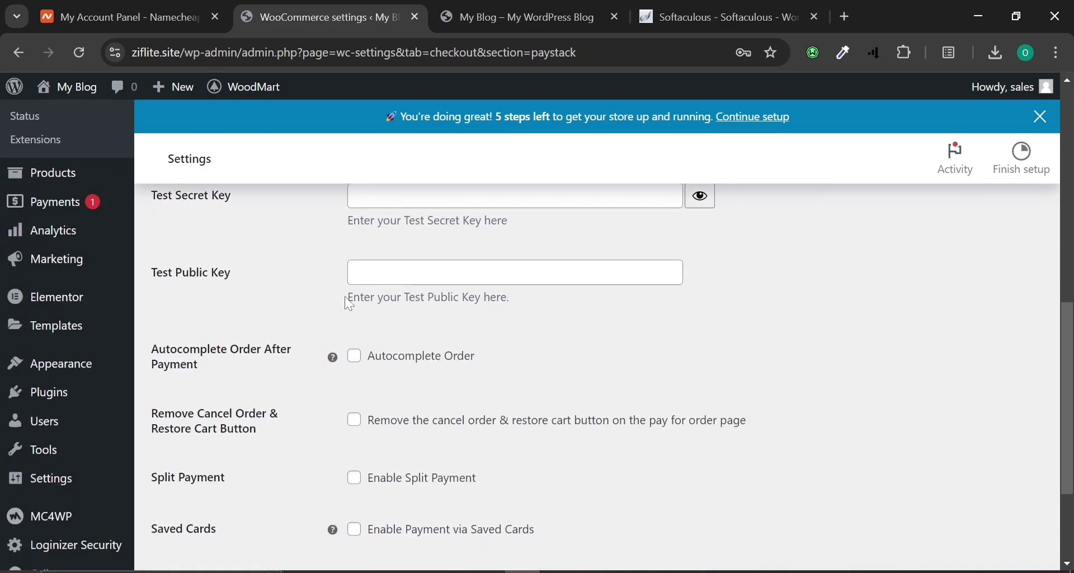
{"action": "scroll", "coordinate": [380, 271], "scroll_direction": "up", "scroll_amount": 2}
{"action": "left_click", "coordinate": [412, 230]}
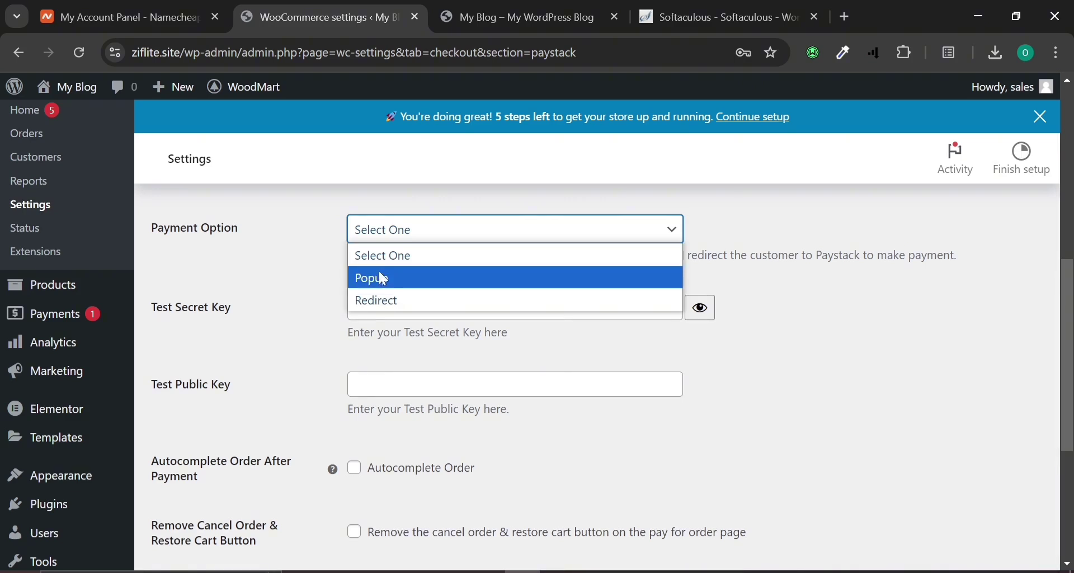
{"action": "left_click", "coordinate": [384, 279]}
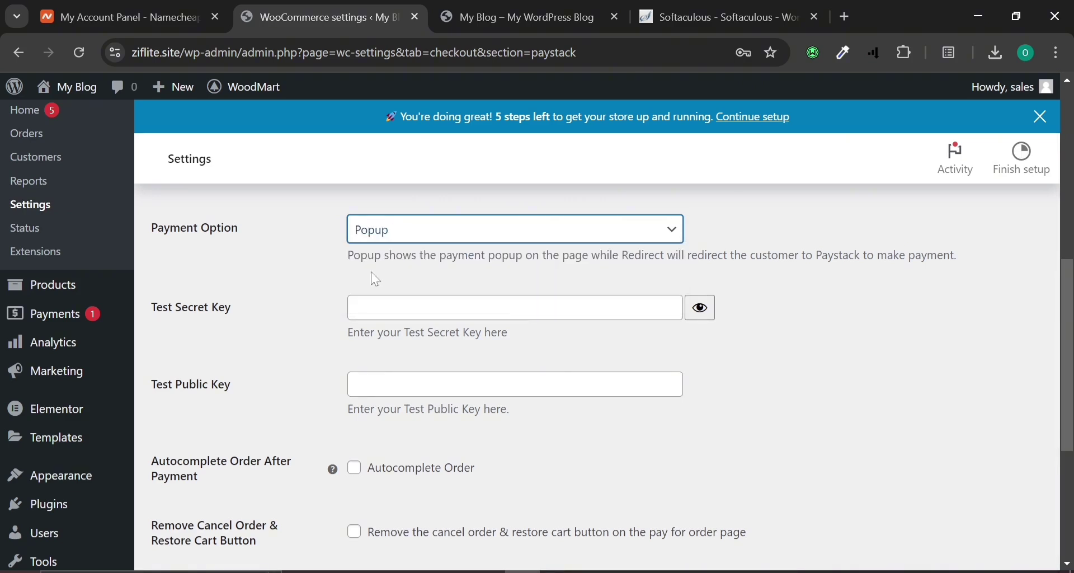
{"action": "left_click", "coordinate": [448, 308]}
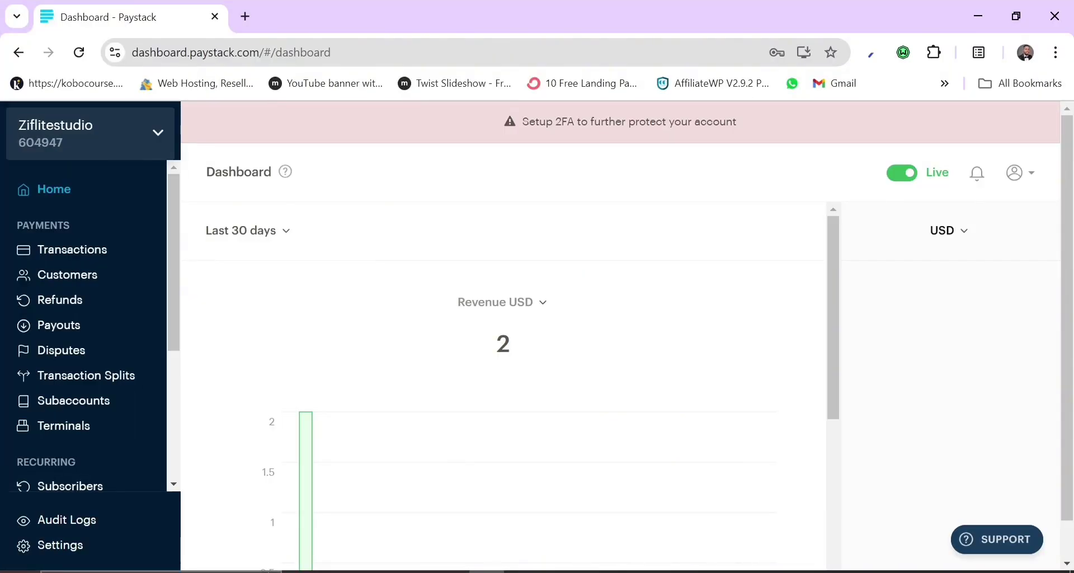
Go to Paystack Settings > API Keys & Webhooks and scroll to the API configuration.
{"action": "left_click", "coordinate": [54, 551]}
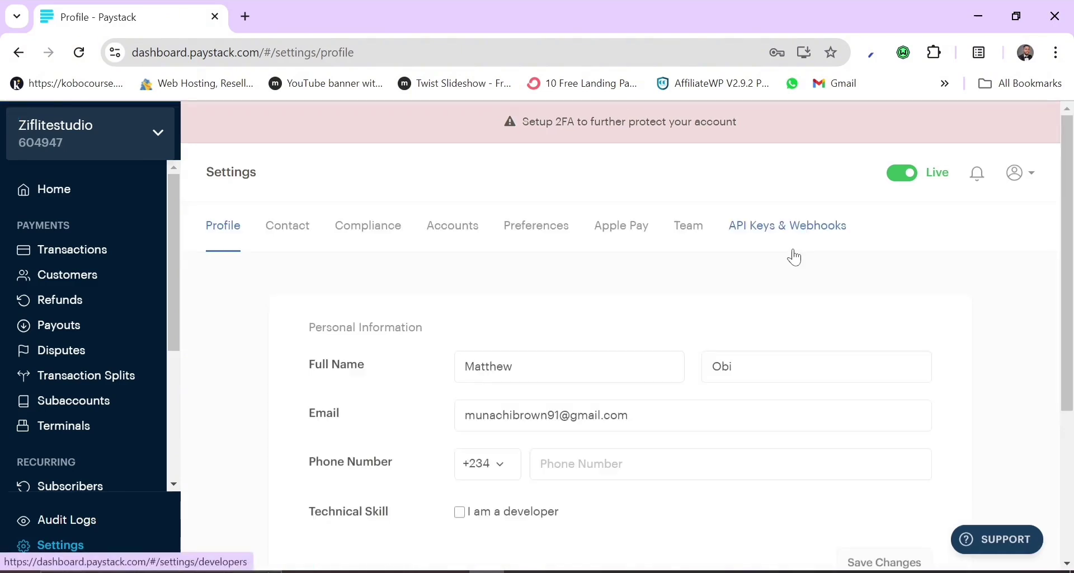
{"action": "left_click", "coordinate": [773, 226]}
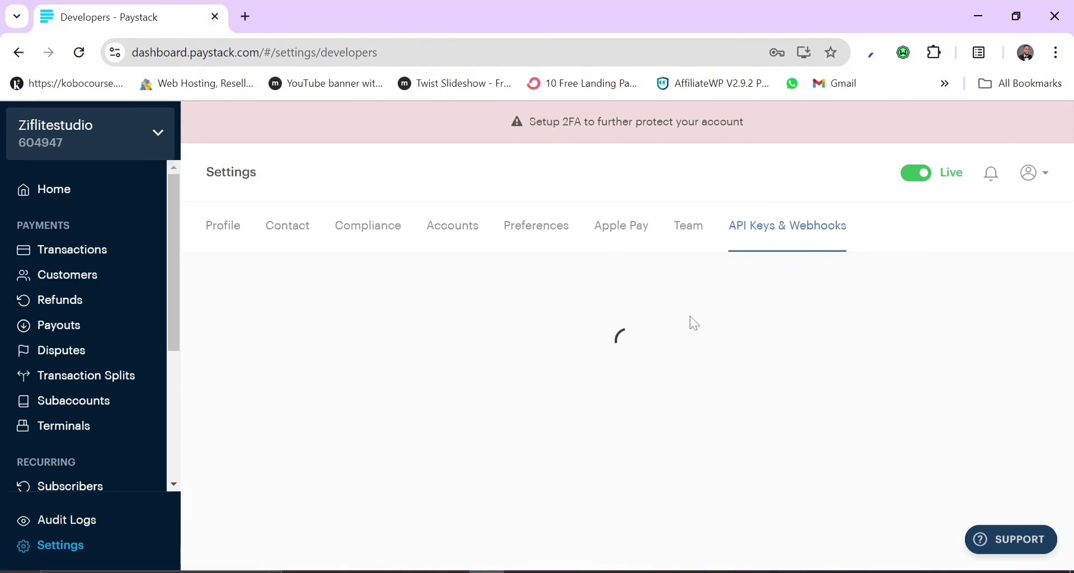
{"action": "scroll", "coordinate": [694, 324], "scroll_direction": "down", "scroll_amount": 2}
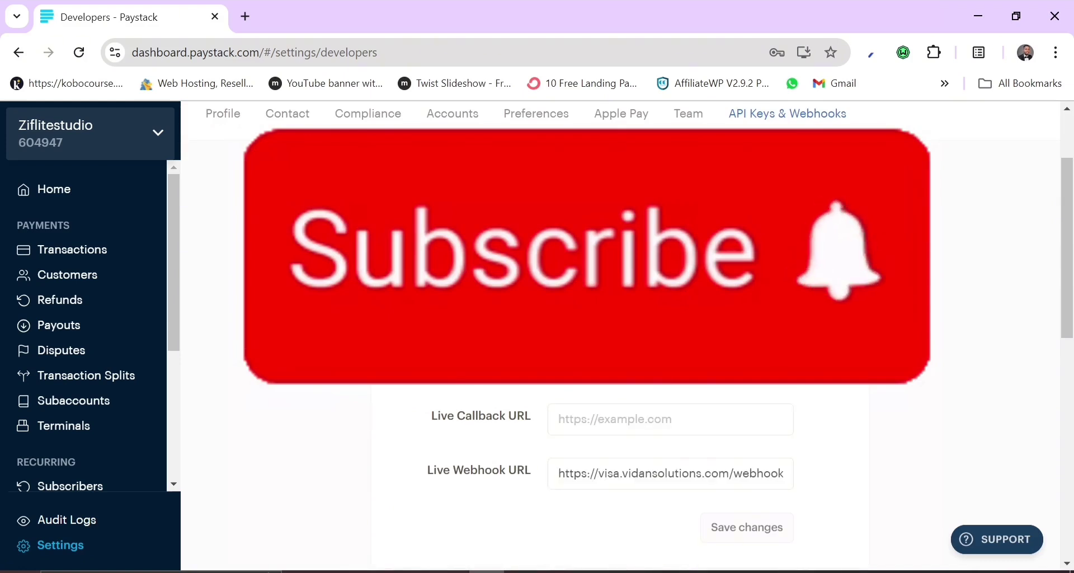
{"action": "scroll", "coordinate": [486, 313], "scroll_direction": "down", "scroll_amount": 8}
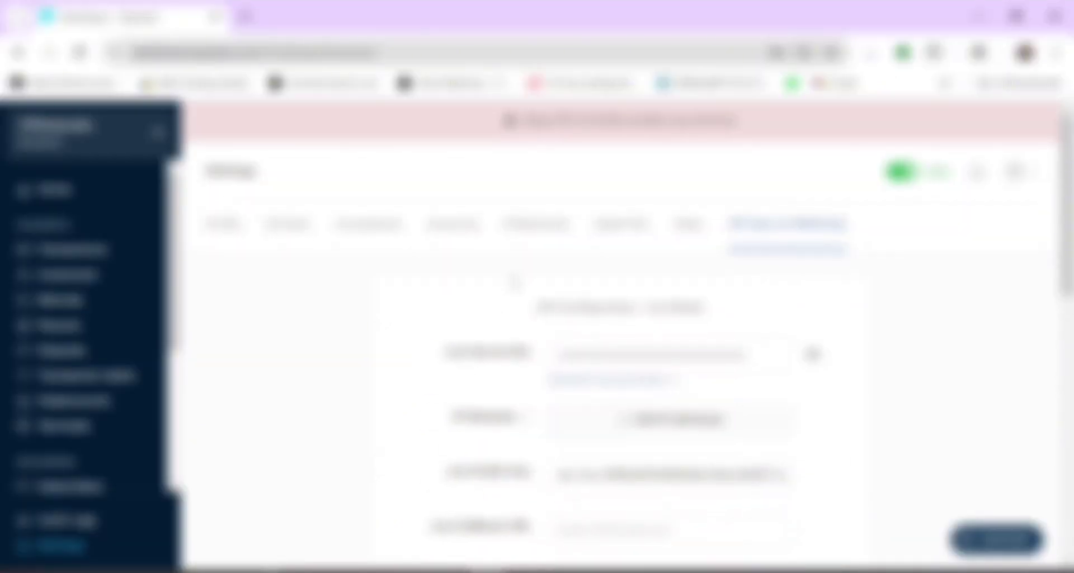
Copy Paystack's Test Secret Key into WooCommerce's Test Secret Key field.
{"action": "scroll", "coordinate": [515, 283], "scroll_direction": "down", "scroll_amount": 12}
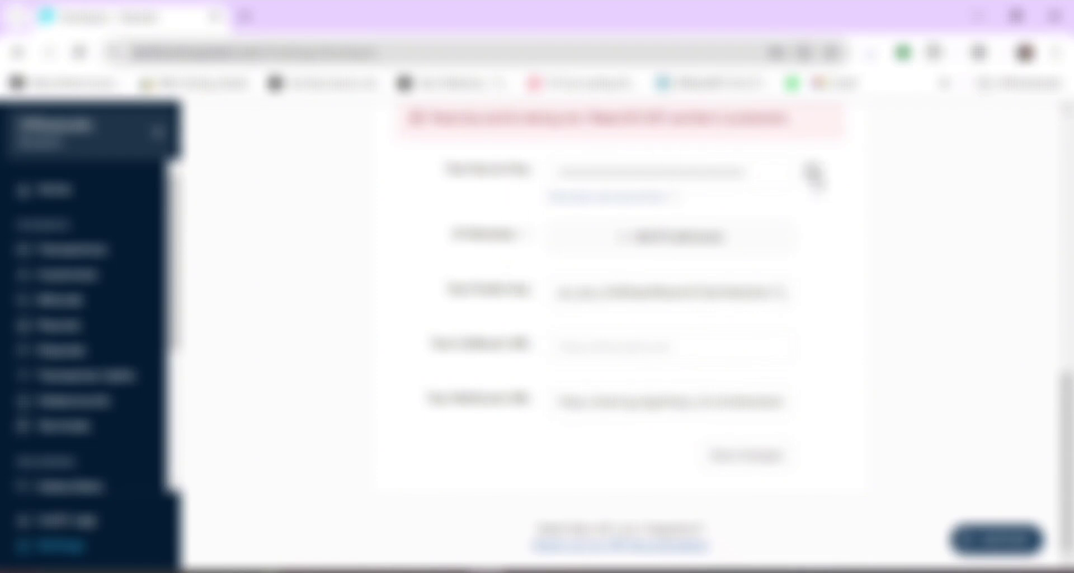
{"action": "left_click", "coordinate": [812, 172]}
{"action": "left_click", "coordinate": [782, 174]}
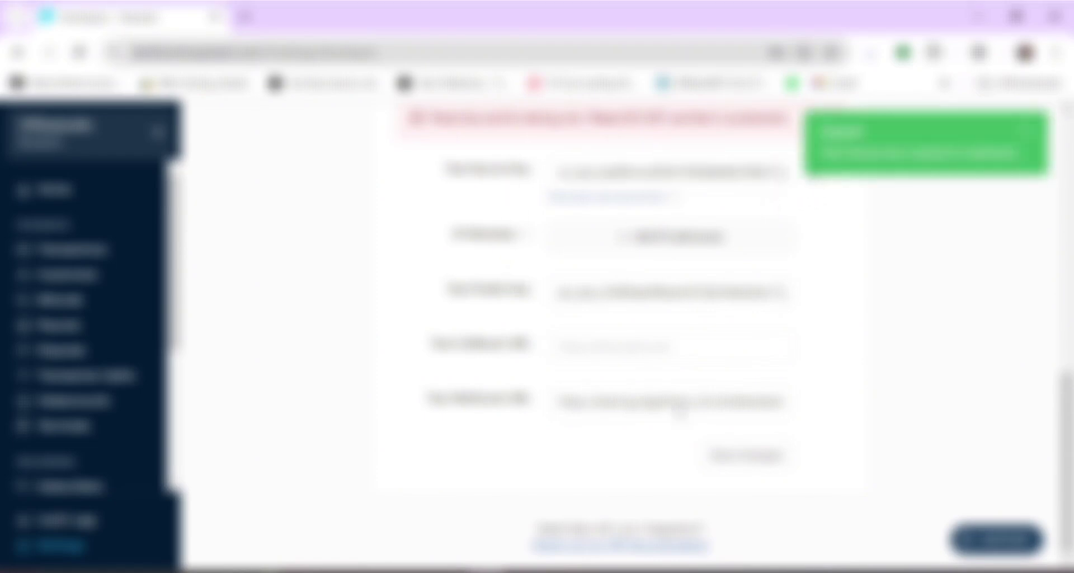
{"action": "left_click", "coordinate": [560, 571]}
{"action": "left_click", "coordinate": [558, 571]}
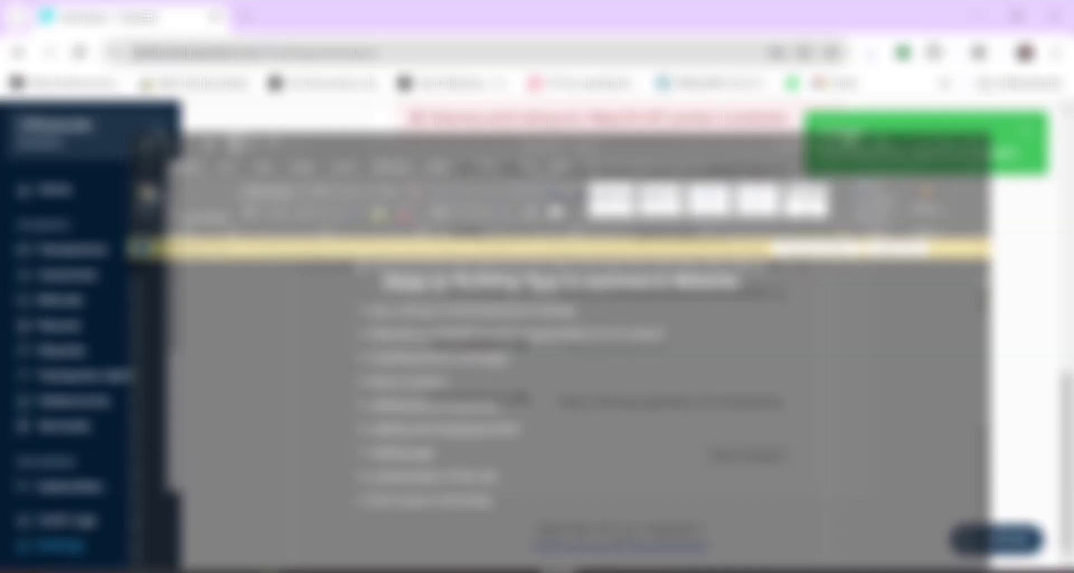
{"action": "left_click", "coordinate": [559, 571]}
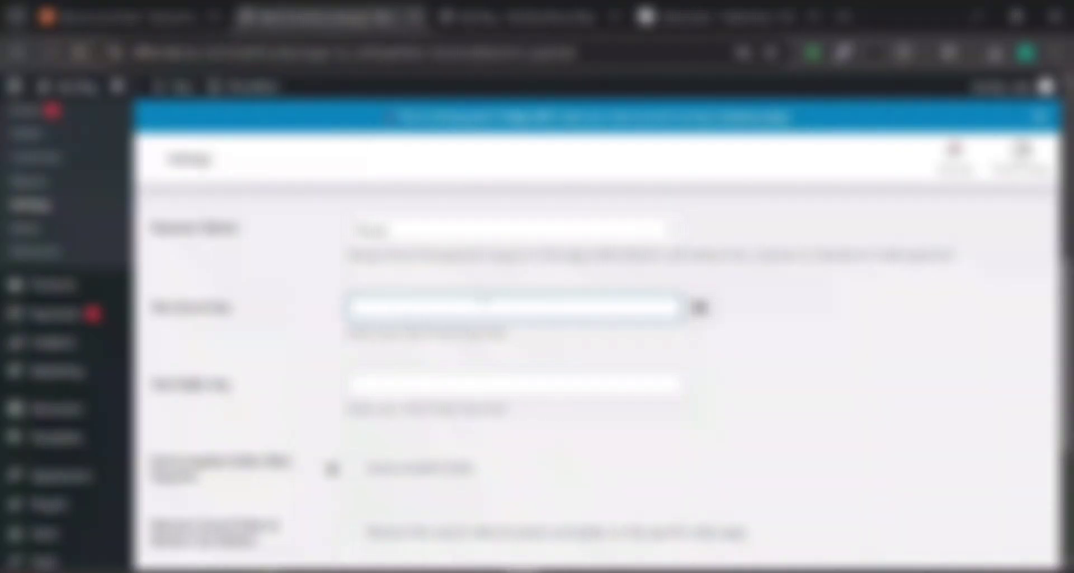
{"action": "right_click", "coordinate": [481, 292]}
{"action": "left_click", "coordinate": [487, 571]}
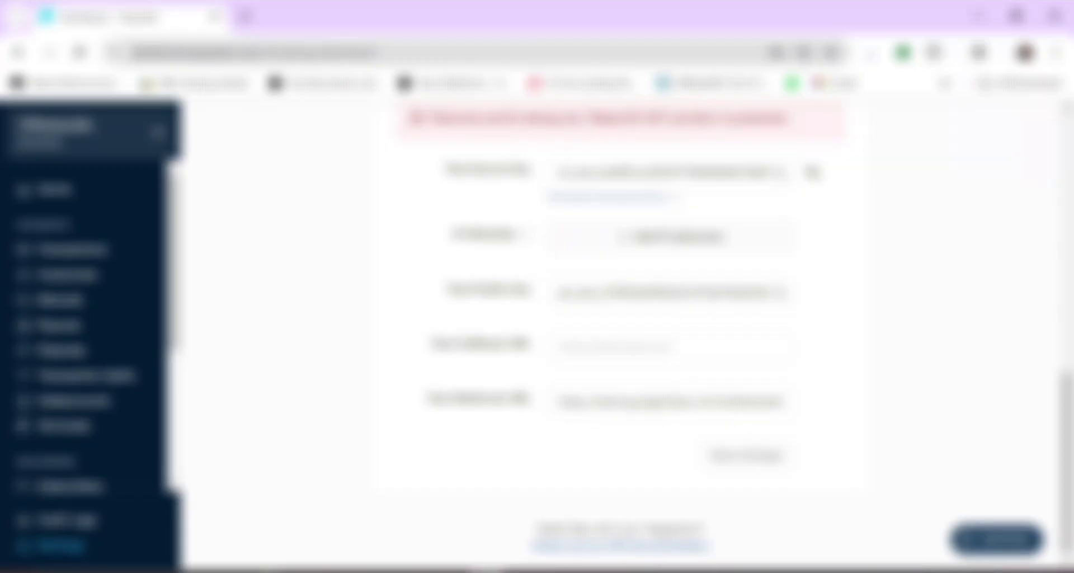
{"action": "left_click", "coordinate": [523, 571]}
{"action": "left_click", "coordinate": [467, 310]}
{"action": "right_click", "coordinate": [467, 311]}
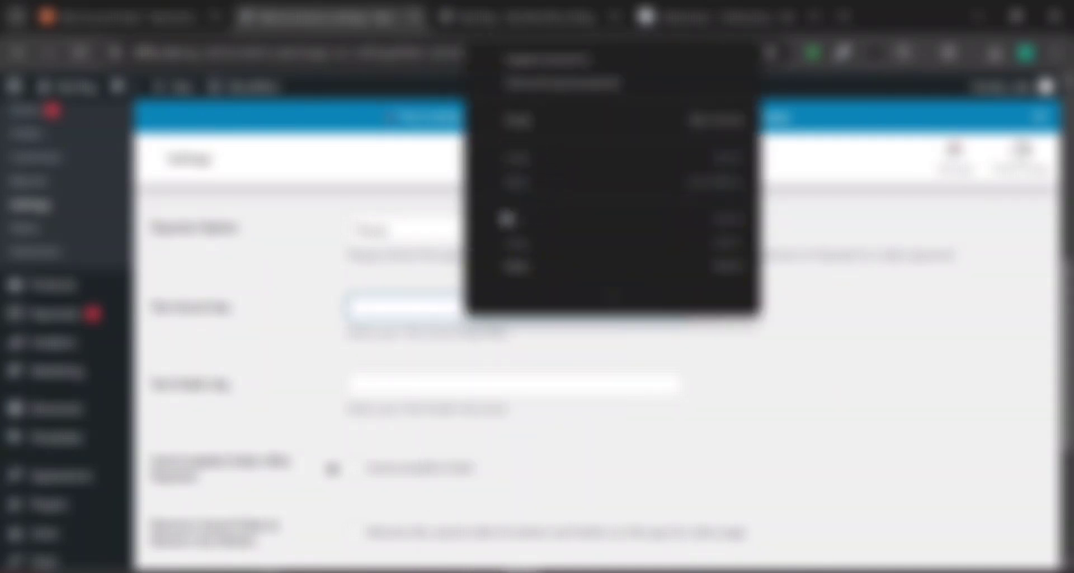
{"action": "left_click", "coordinate": [515, 266]}
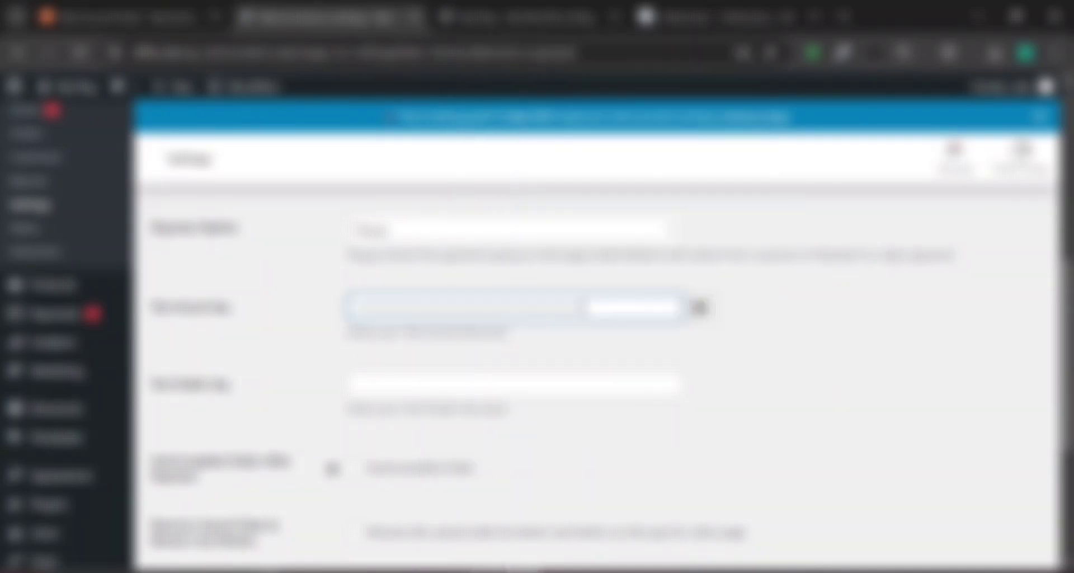
Paste the Test Public Key into WooCommerce and tick Autocomplete Order.
{"action": "left_click", "coordinate": [487, 571]}
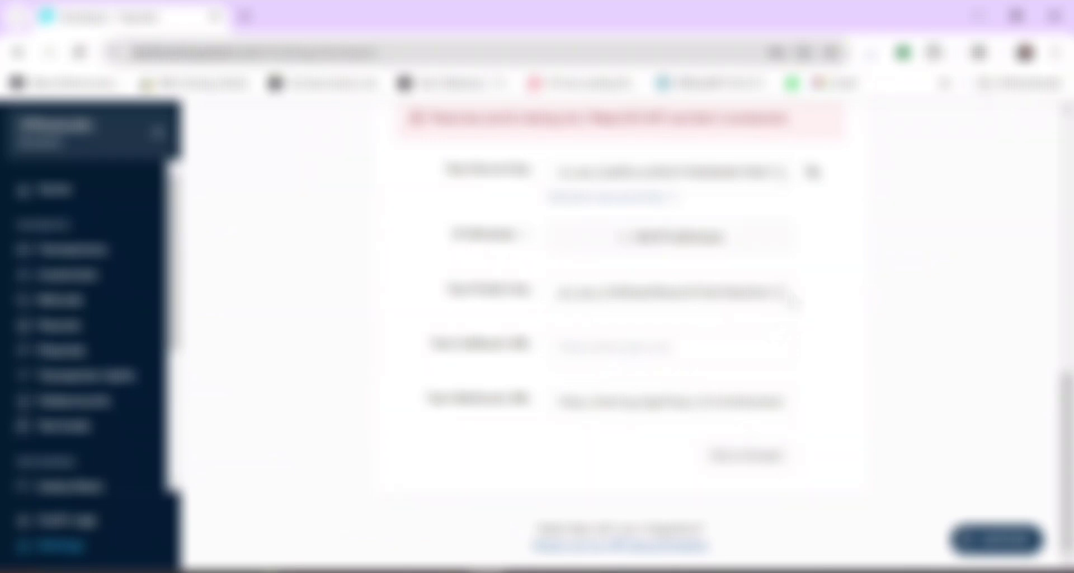
{"action": "left_click", "coordinate": [780, 292]}
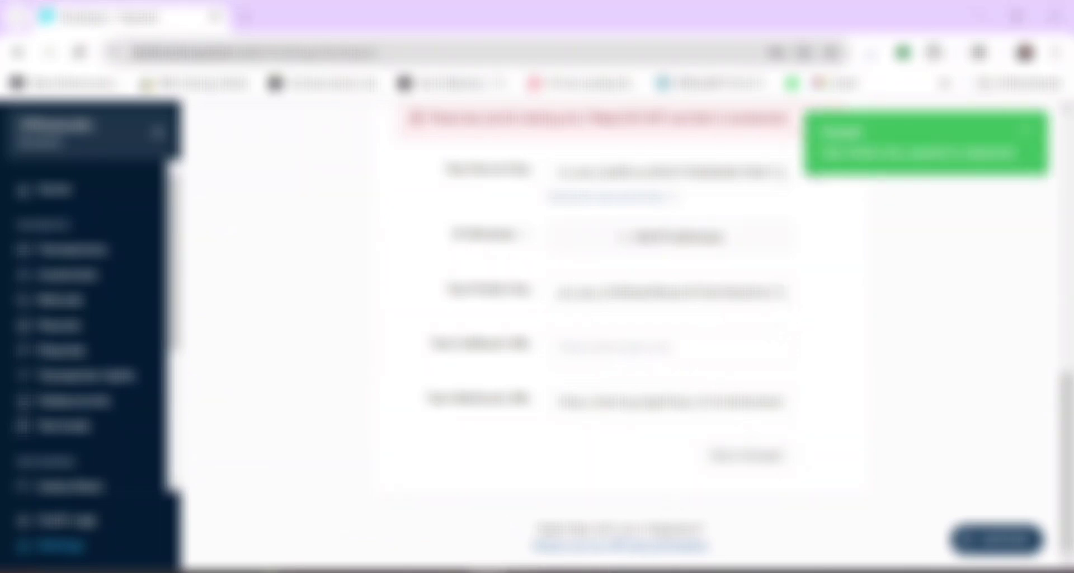
{"action": "left_click", "coordinate": [524, 571]}
{"action": "left_click", "coordinate": [518, 381]}
{"action": "right_click", "coordinate": [518, 382]}
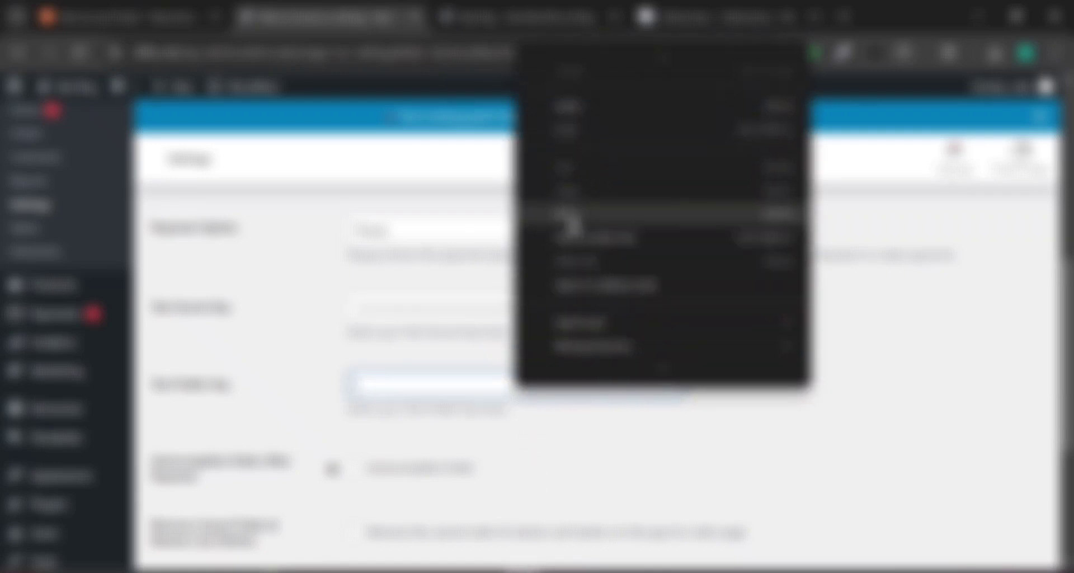
{"action": "left_click", "coordinate": [569, 212]}
{"action": "left_click", "coordinate": [355, 469]}
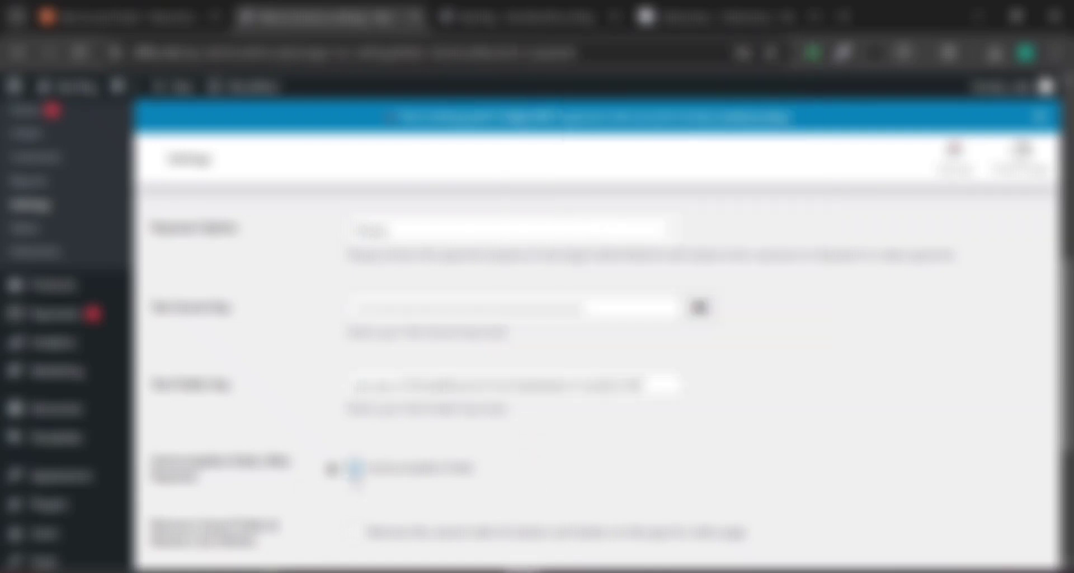
{"action": "scroll", "coordinate": [308, 291], "scroll_direction": "down", "scroll_amount": 4}
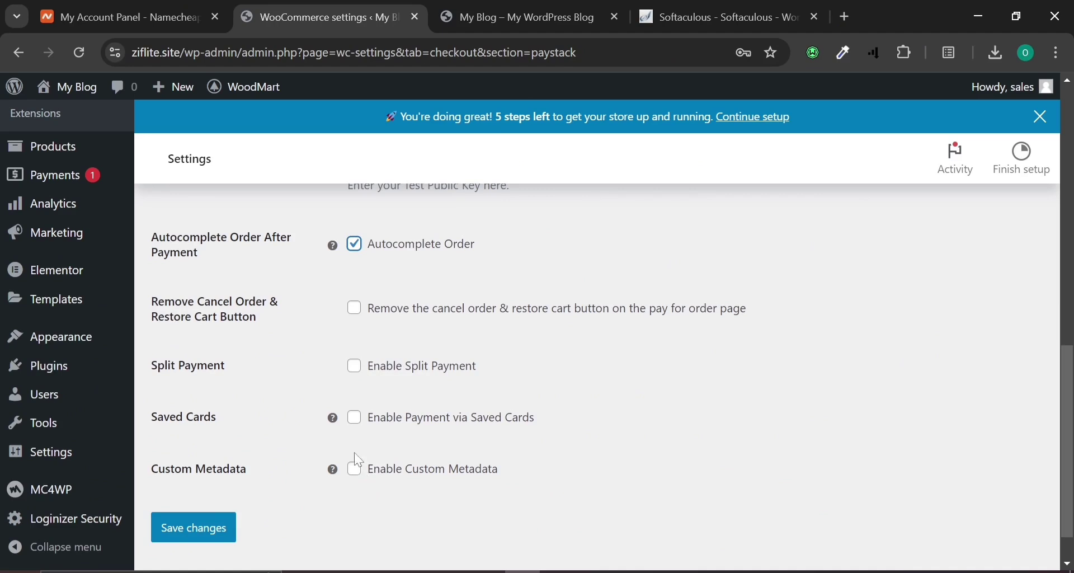
Save the Paystack gateway changes, then switch back to the WooCommerce settings window.
{"action": "left_click", "coordinate": [193, 528]}
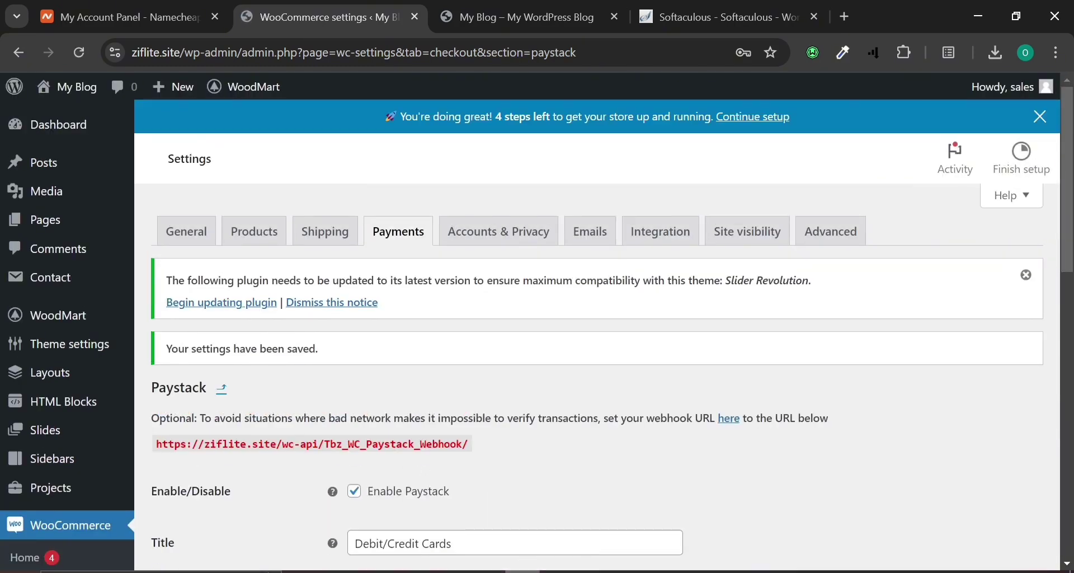
{"action": "left_click", "coordinate": [558, 571]}
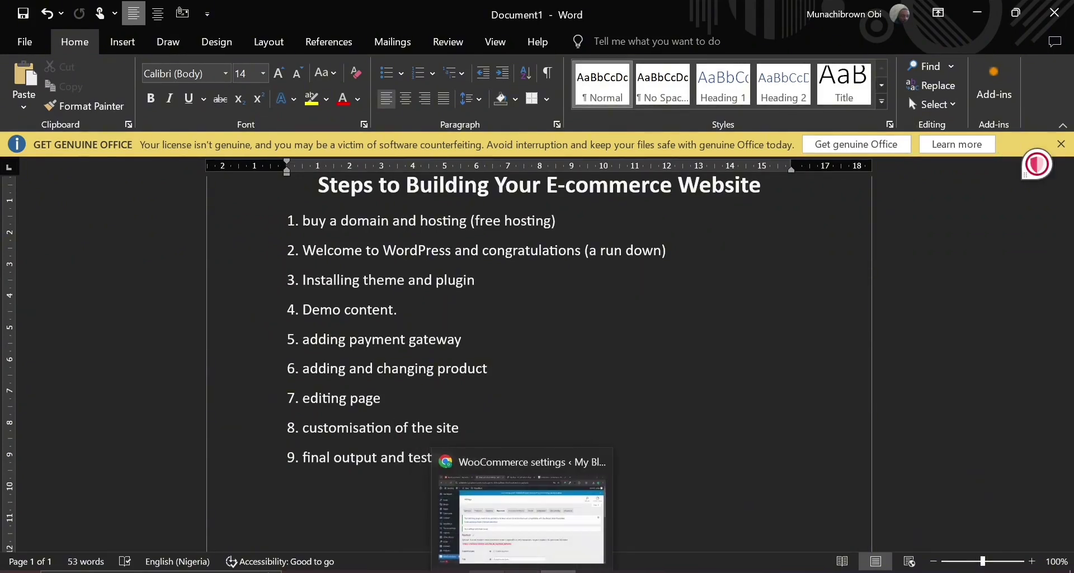
{"action": "left_click", "coordinate": [486, 572]}
{"action": "left_click", "coordinate": [523, 571]}
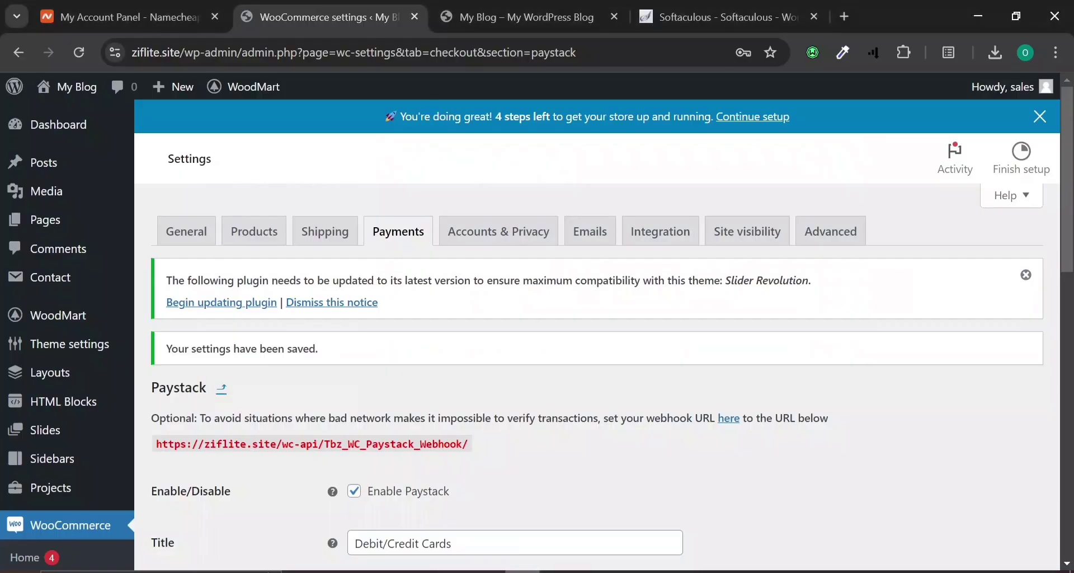
{"action": "scroll", "coordinate": [515, 431], "scroll_direction": "down", "scroll_amount": 4}
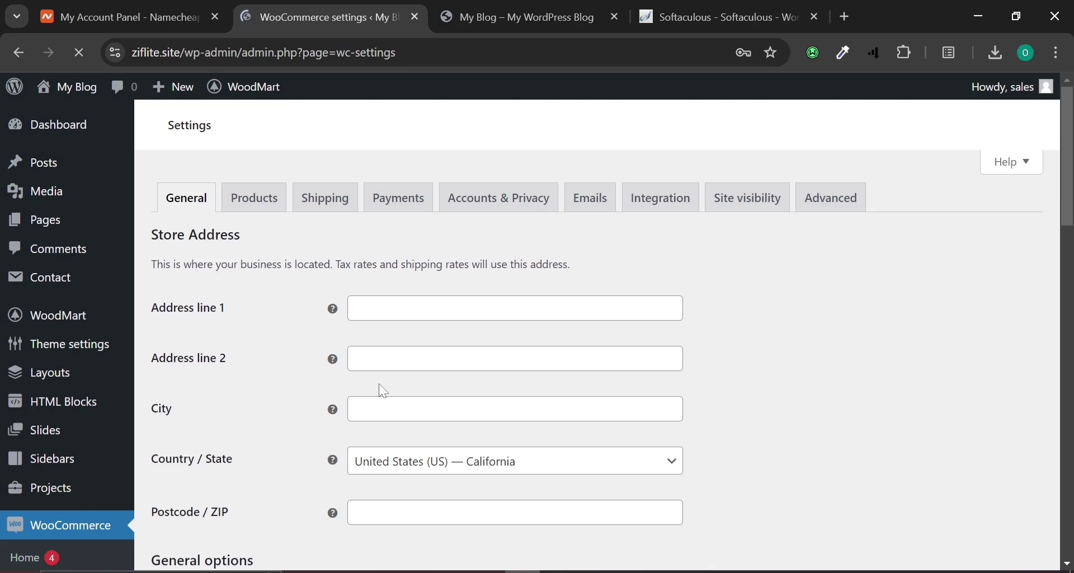
On the Payments tab, toggle Direct bank transfer on and back off, leaving only Paystack – Debit/Credit Cards enabled.
{"action": "left_click", "coordinate": [409, 211]}
{"action": "scroll", "coordinate": [411, 251], "scroll_direction": "down", "scroll_amount": 5}
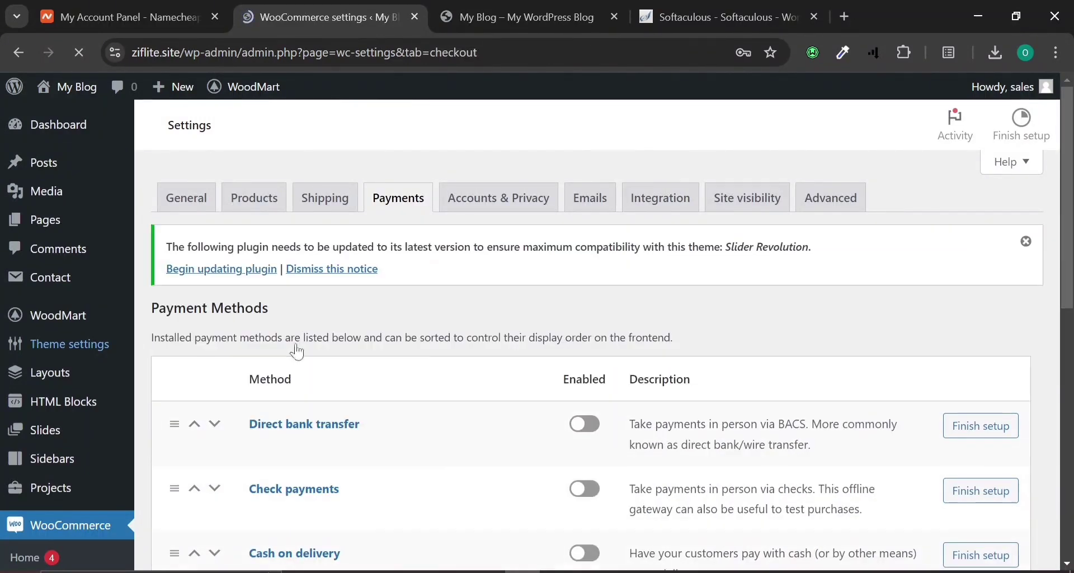
{"action": "scroll", "coordinate": [403, 403], "scroll_direction": "down", "scroll_amount": 4}
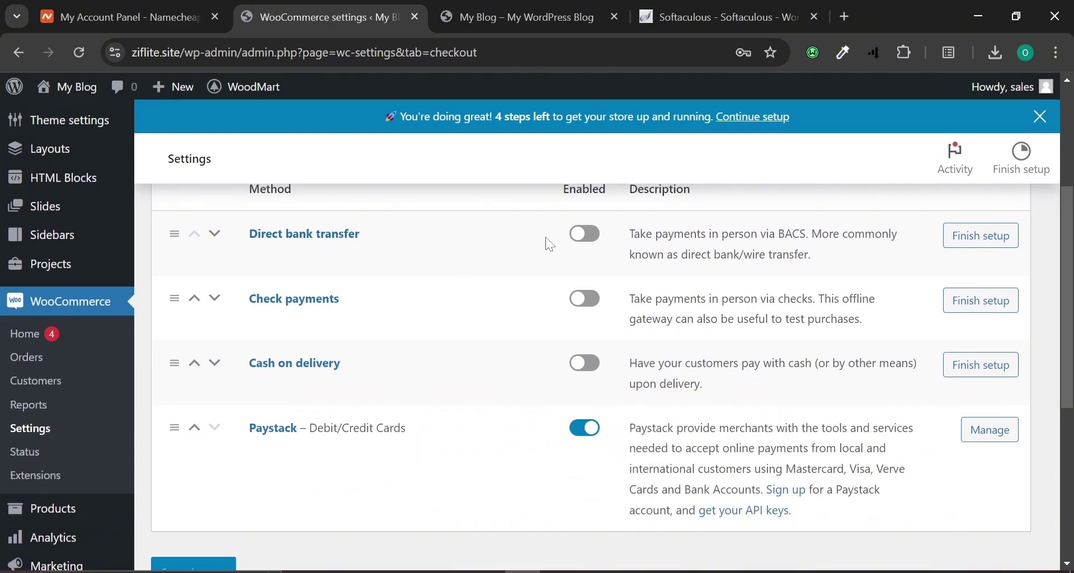
{"action": "left_click", "coordinate": [588, 235]}
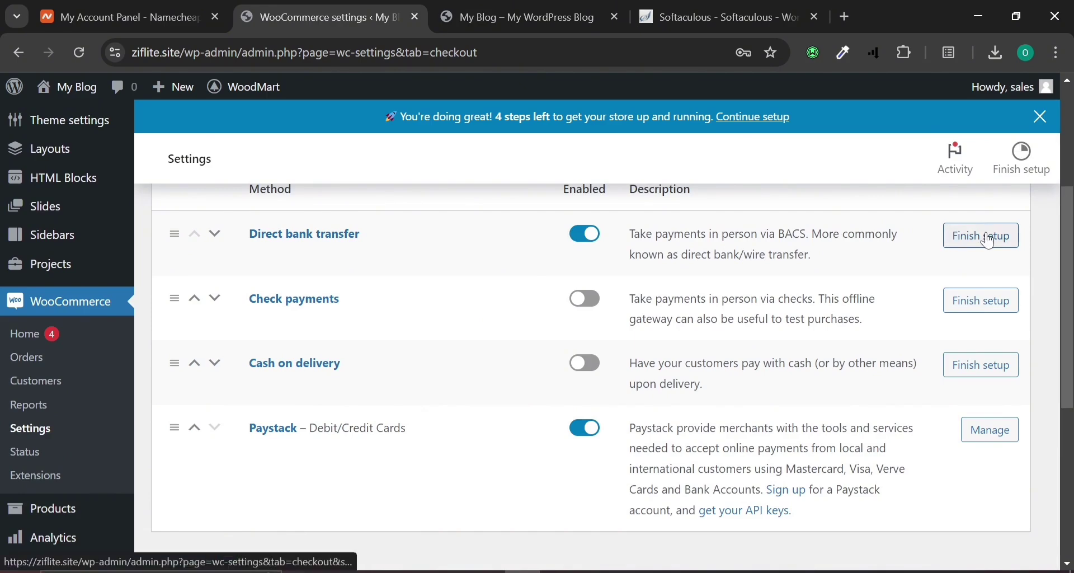
{"action": "left_click", "coordinate": [587, 234]}
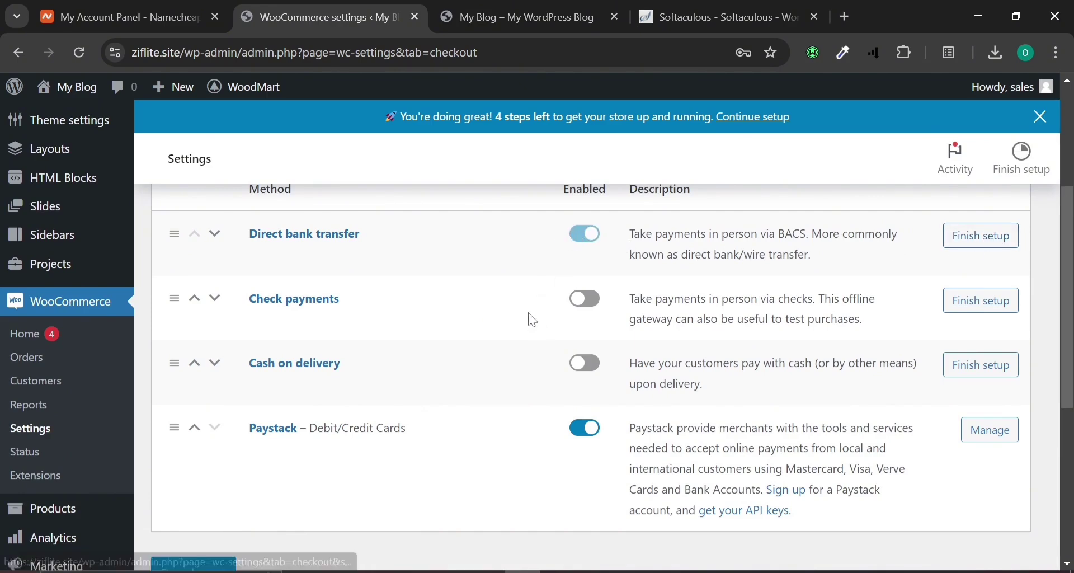
{"action": "scroll", "coordinate": [533, 313], "scroll_direction": "up", "scroll_amount": 4}
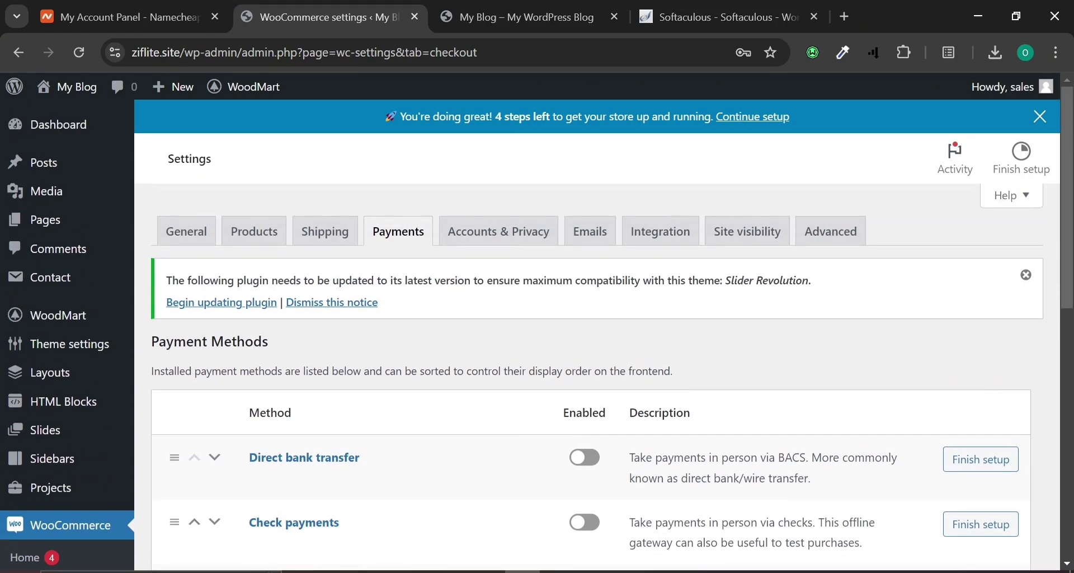
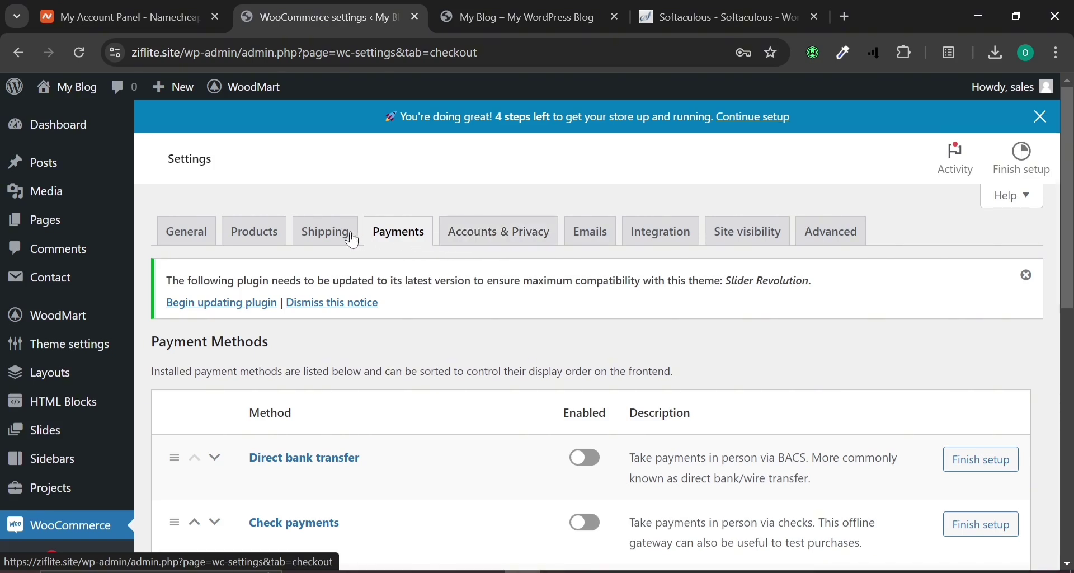
Open WooCommerce's General settings tab, showing the empty Store Address fields.
{"action": "left_click", "coordinate": [203, 242]}
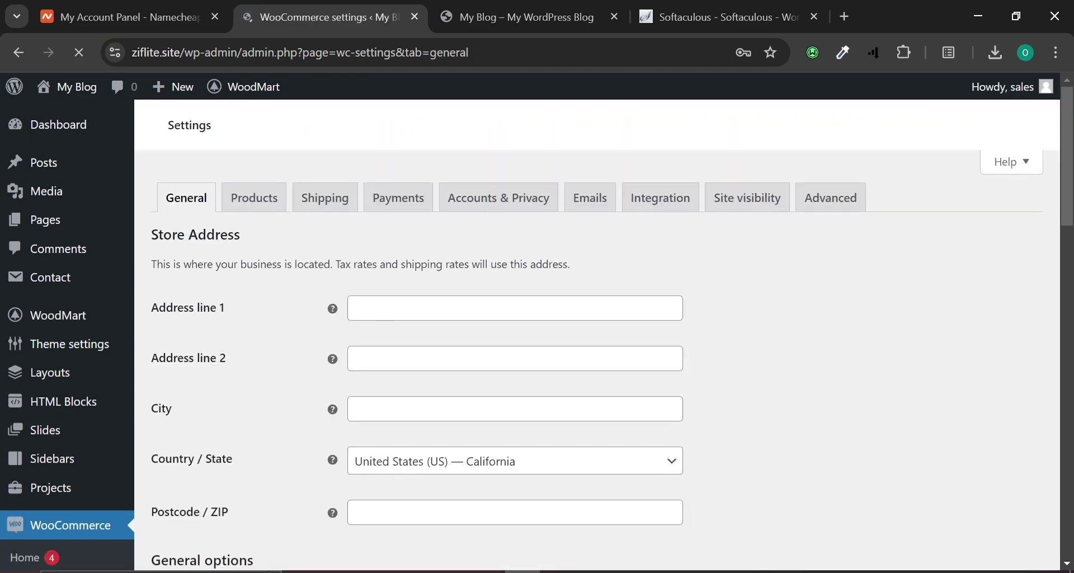
Autofill the store address as cityview Abuja, postcode 900001, with Country / State Nigeria — Abuja.
{"action": "left_click", "coordinate": [436, 309]}
{"action": "left_click", "coordinate": [445, 345]}
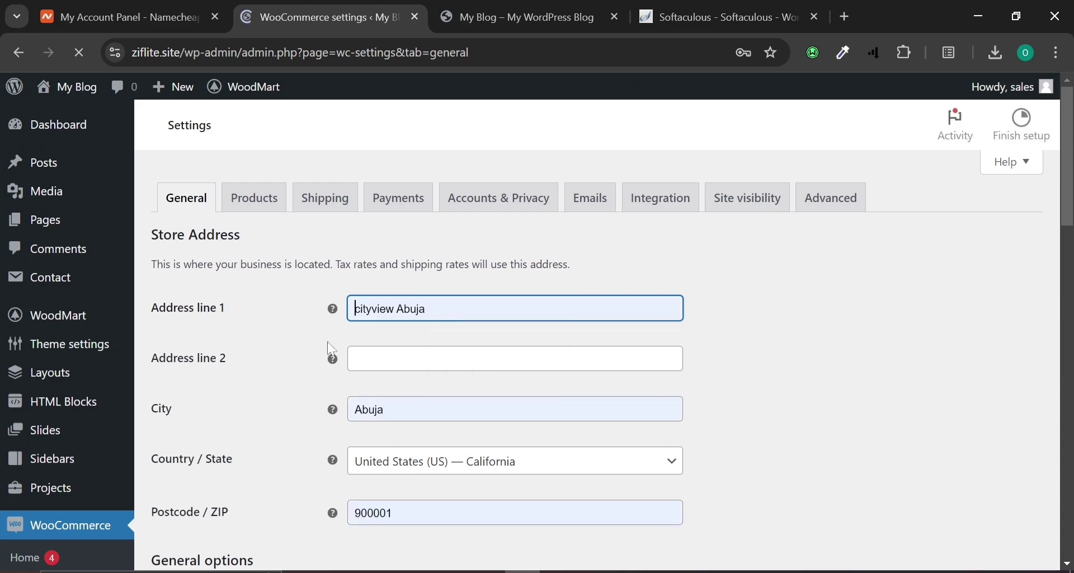
{"action": "scroll", "coordinate": [207, 326], "scroll_direction": "down", "scroll_amount": 3}
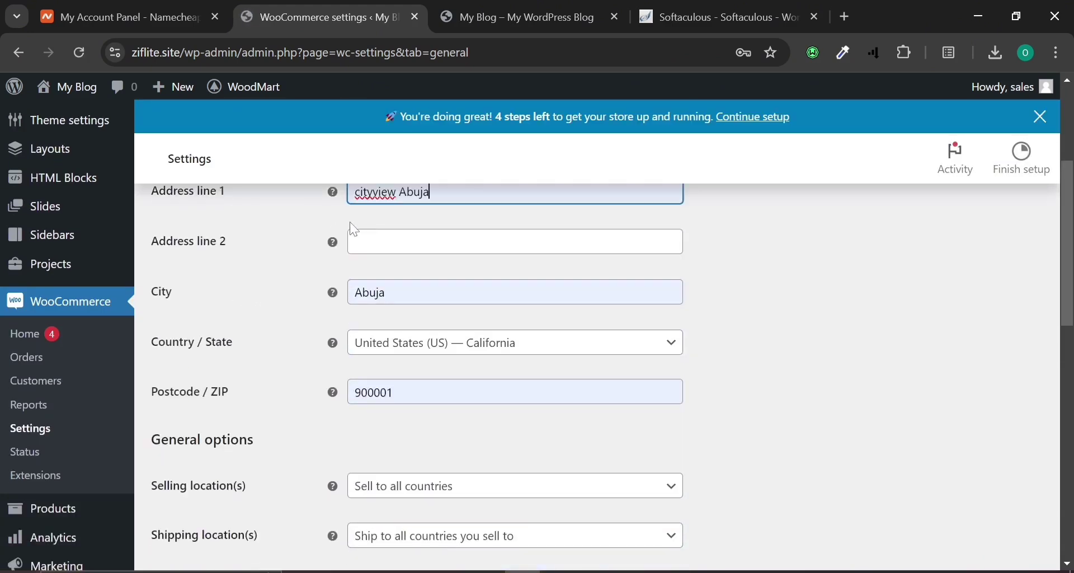
{"action": "scroll", "coordinate": [350, 222], "scroll_direction": "up", "scroll_amount": 2}
{"action": "scroll", "coordinate": [350, 222], "scroll_direction": "down", "scroll_amount": 2}
{"action": "left_click", "coordinate": [420, 356]}
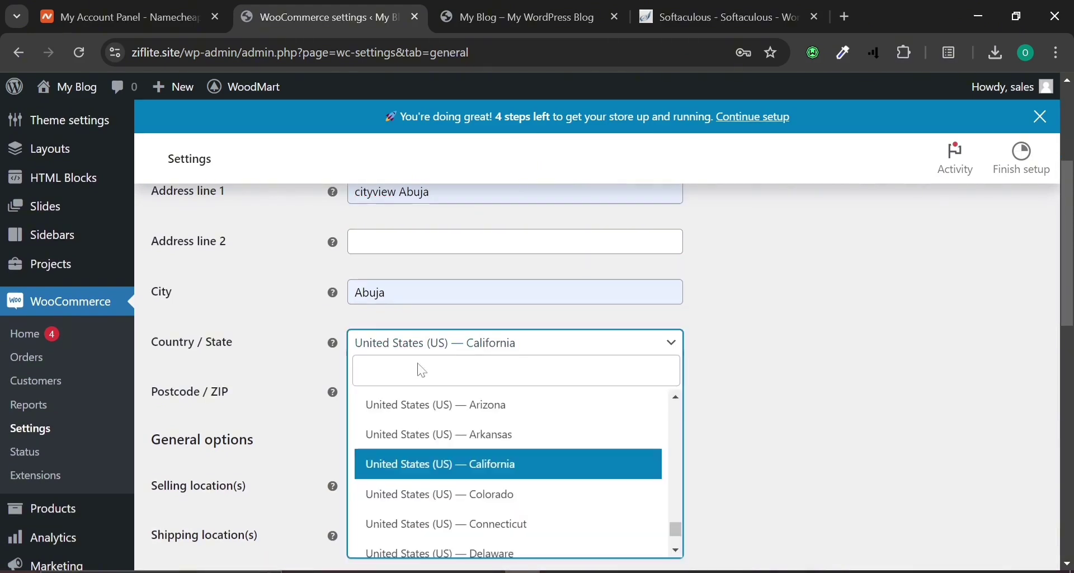
{"action": "type", "text": "niger"}
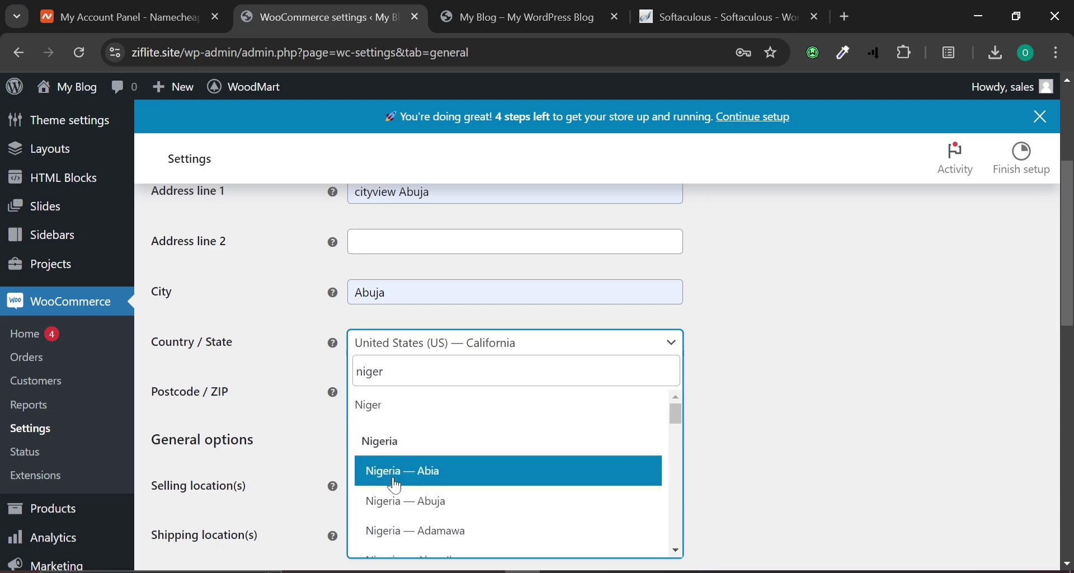
{"action": "left_click", "coordinate": [392, 500]}
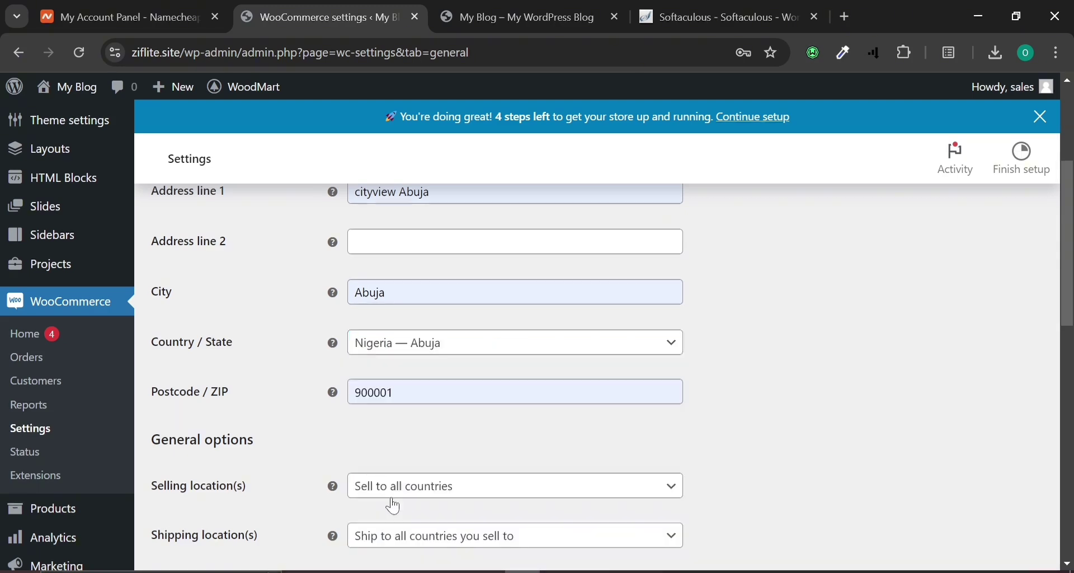
{"action": "left_click", "coordinate": [456, 347]}
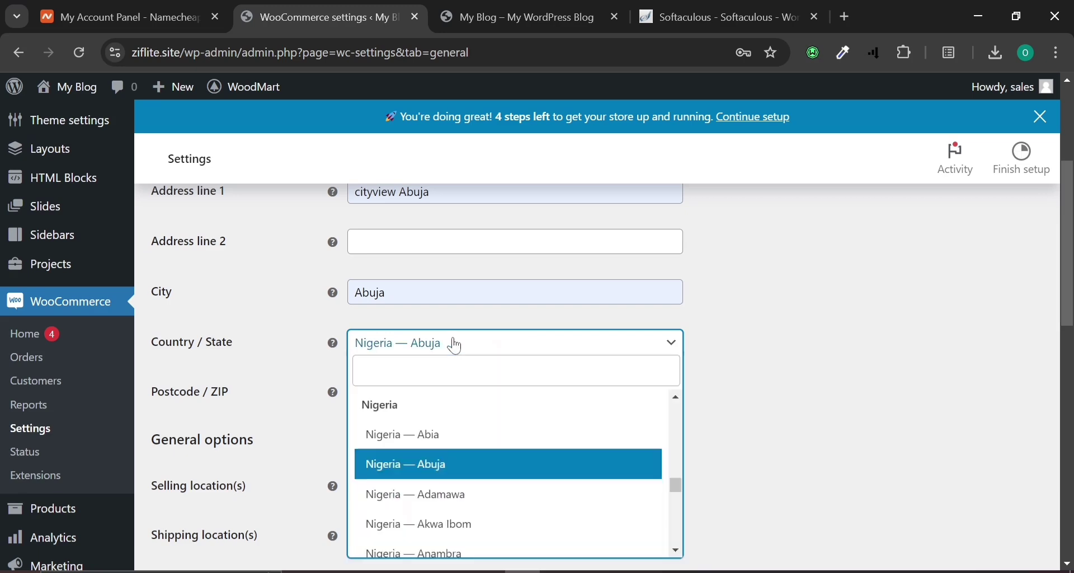
{"action": "left_click", "coordinate": [719, 371]}
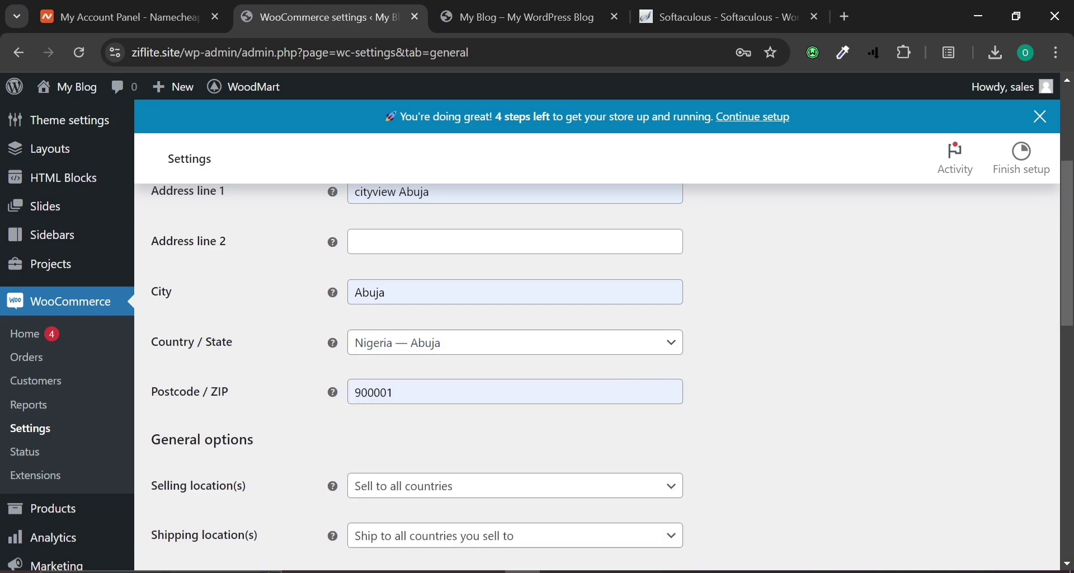
{"action": "scroll", "coordinate": [413, 477], "scroll_direction": "down", "scroll_amount": 4}
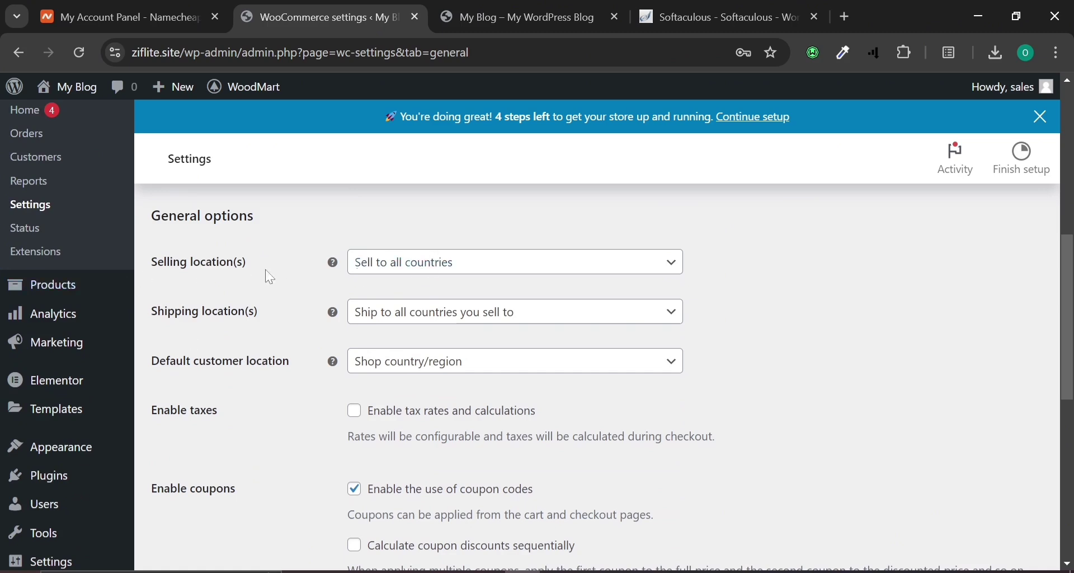
Keep selling to all countries, set the currency to Nigerian naira (NGN), and save.
{"action": "left_click", "coordinate": [434, 280]}
{"action": "left_click", "coordinate": [434, 280]}
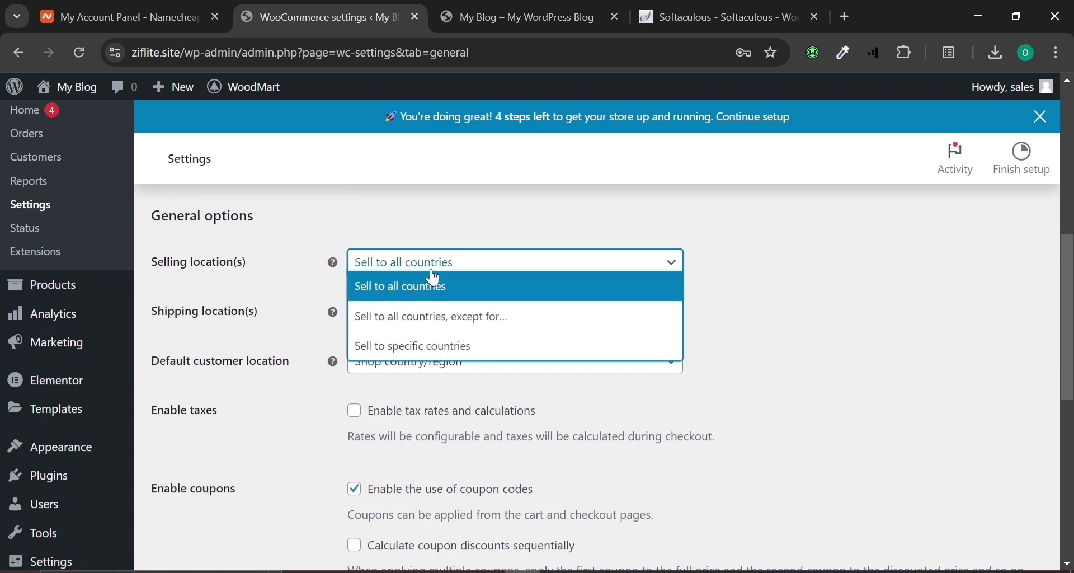
{"action": "left_click", "coordinate": [289, 259]}
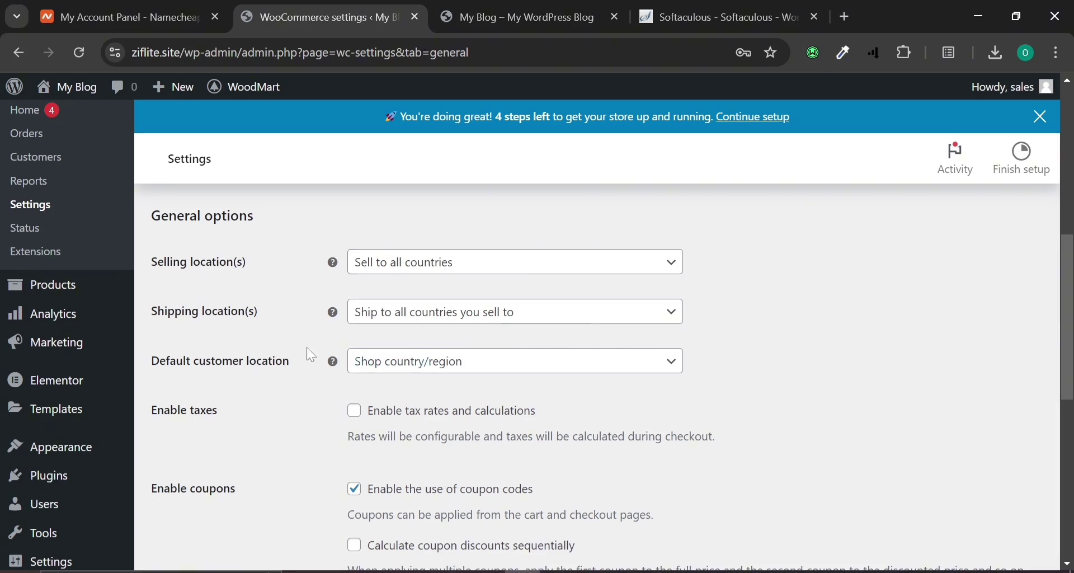
{"action": "scroll", "coordinate": [438, 376], "scroll_direction": "down", "scroll_amount": 2}
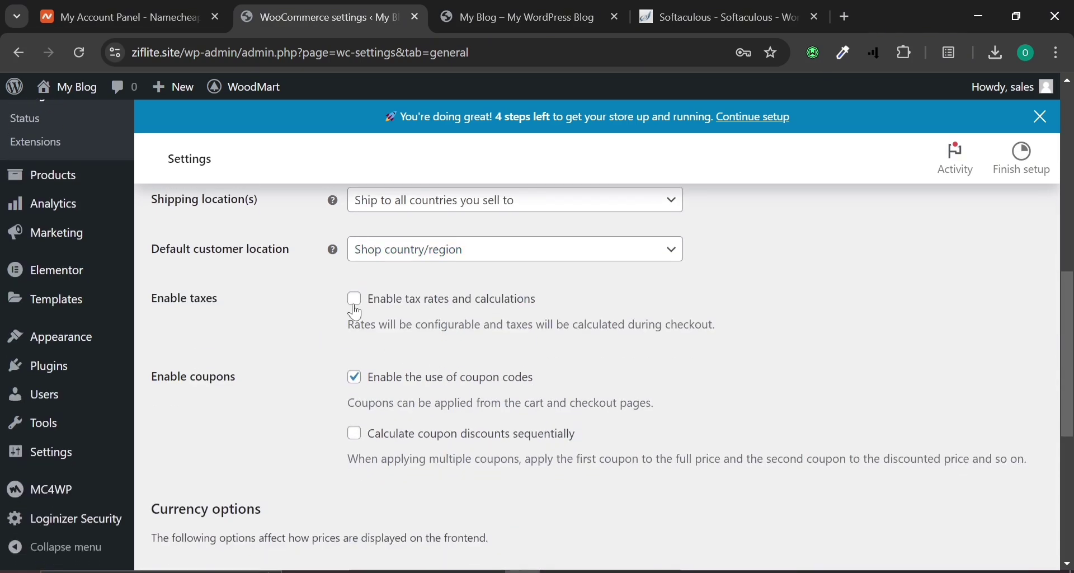
{"action": "scroll", "coordinate": [399, 445], "scroll_direction": "down", "scroll_amount": 4}
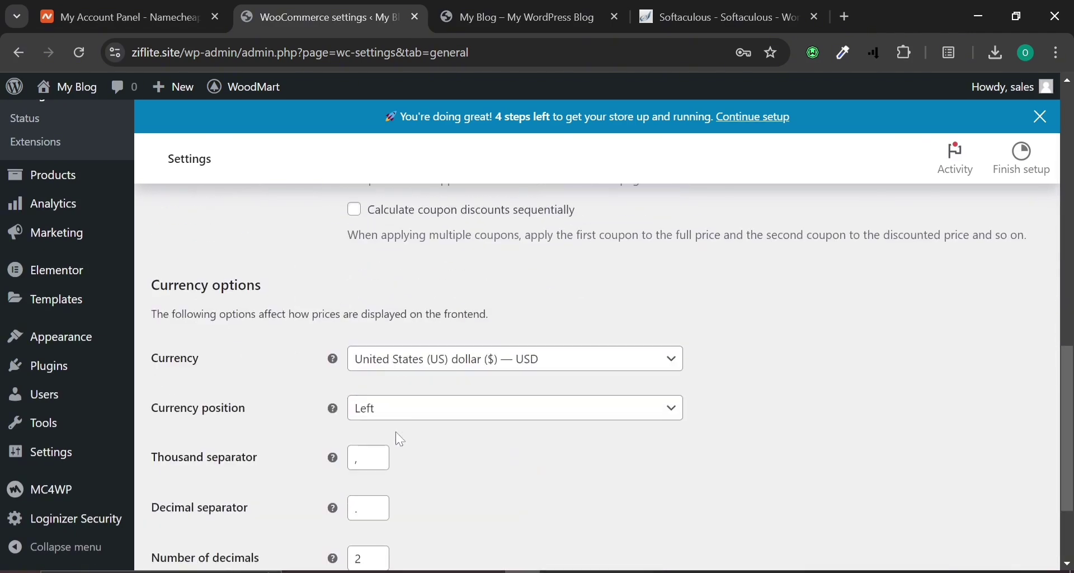
{"action": "left_click", "coordinate": [409, 365]}
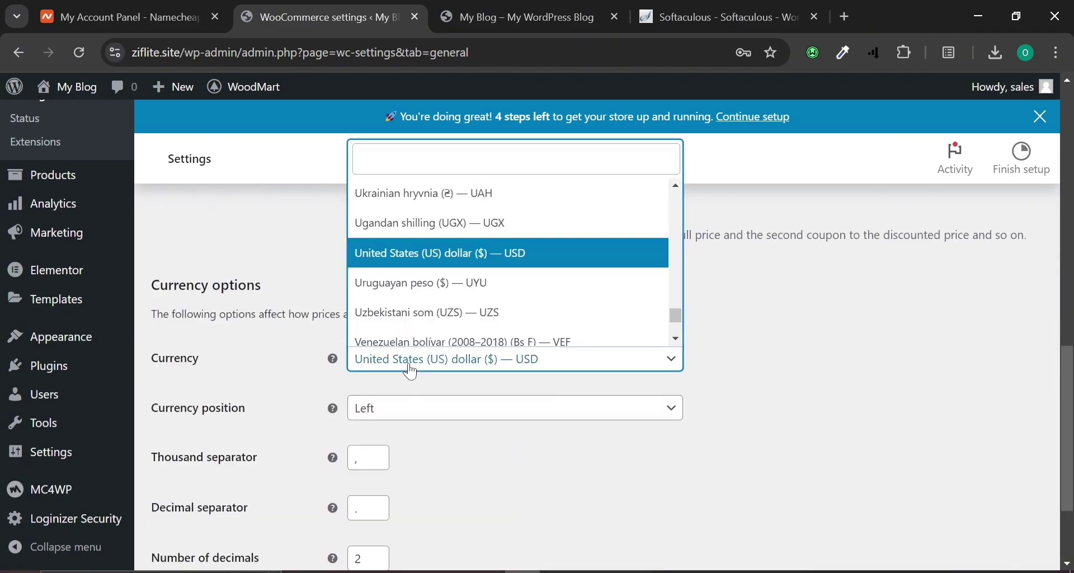
{"action": "type", "text": "n"}
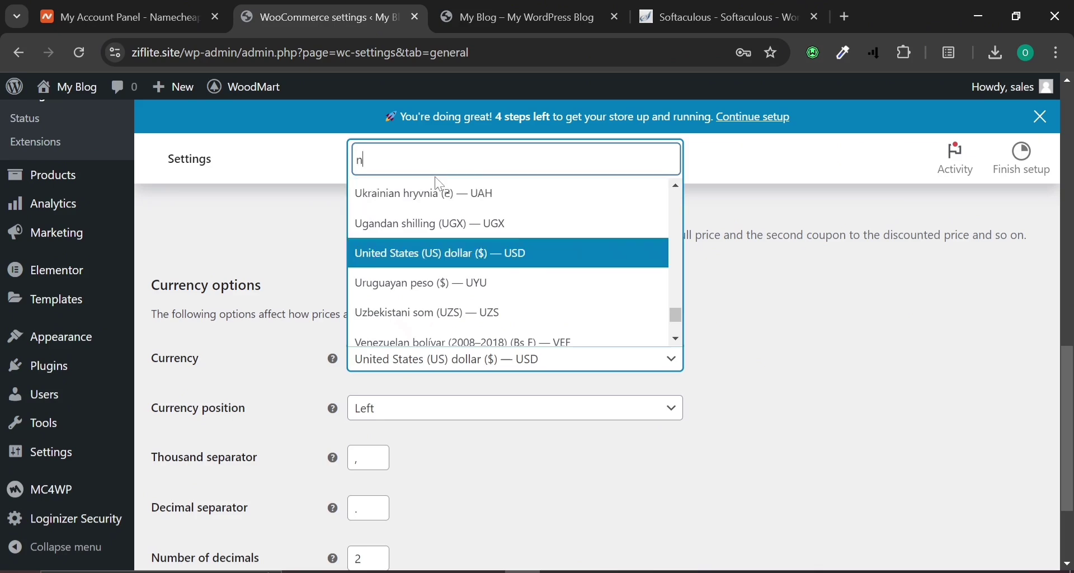
{"action": "type", "text": "iger"}
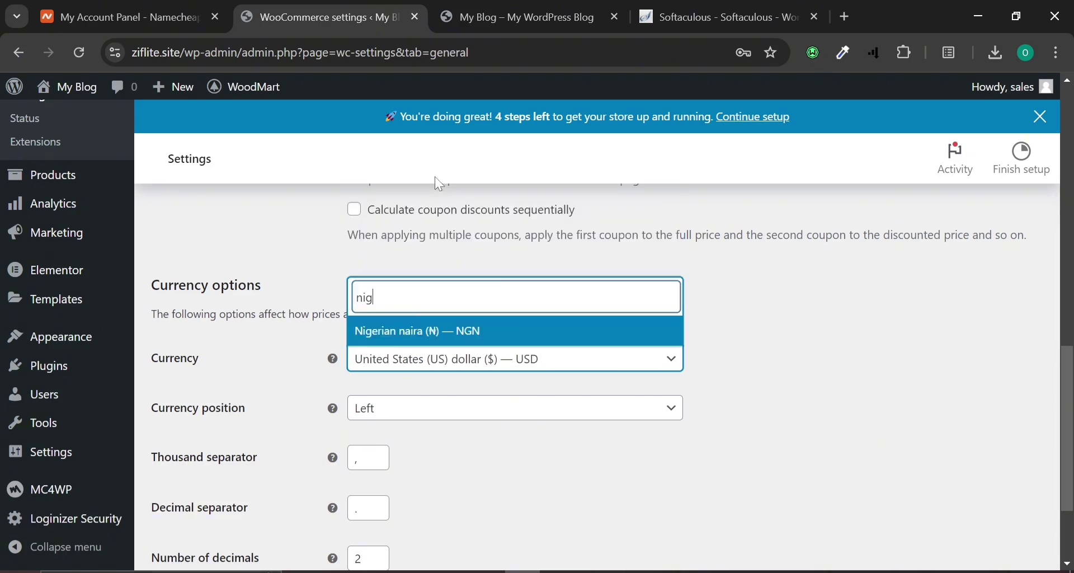
{"action": "left_click", "coordinate": [420, 338]}
{"action": "scroll", "coordinate": [314, 380], "scroll_direction": "down", "scroll_amount": 2}
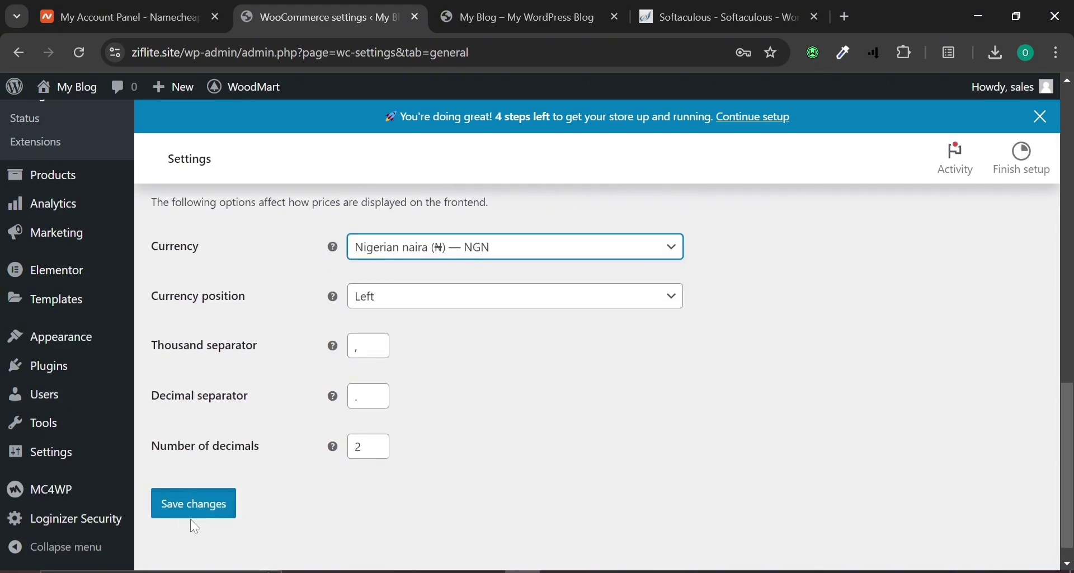
{"action": "left_click", "coordinate": [199, 503]}
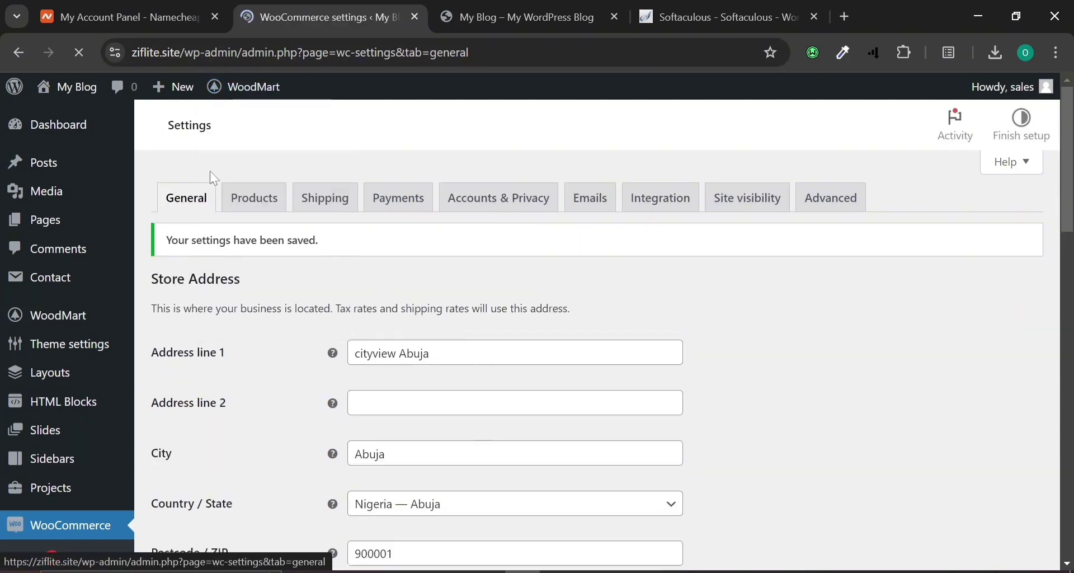
Open the Products settings tab and confirm Shop stays selected as the shop page.
{"action": "left_click", "coordinate": [257, 234]}
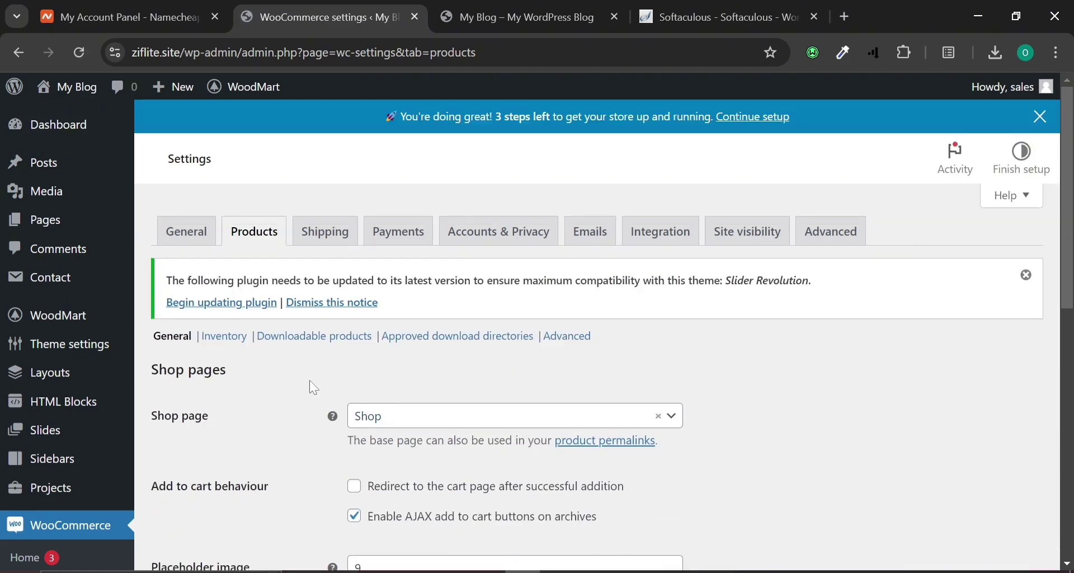
{"action": "scroll", "coordinate": [235, 404], "scroll_direction": "down", "scroll_amount": 2}
{"action": "left_click", "coordinate": [468, 305]}
{"action": "left_click", "coordinate": [467, 305]}
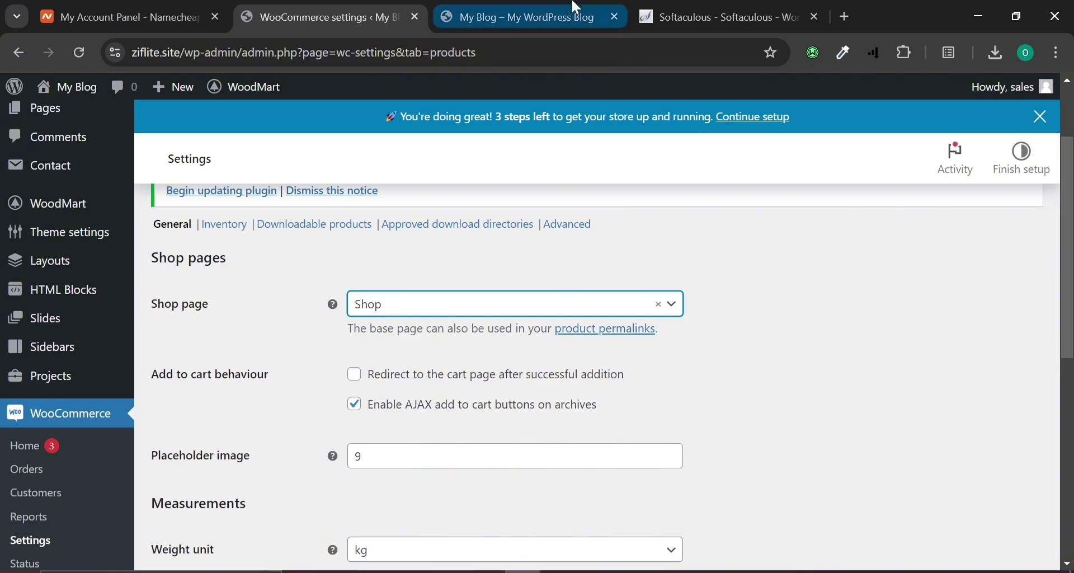
On the storefront, add the ₦299.00 Classic wooden chair to the cart and close the cart panel.
{"action": "left_click", "coordinate": [510, 16]}
{"action": "scroll", "coordinate": [516, 435], "scroll_direction": "up", "scroll_amount": 4}
{"action": "scroll", "coordinate": [513, 436], "scroll_direction": "down", "scroll_amount": 6}
{"action": "scroll", "coordinate": [513, 439], "scroll_direction": "up", "scroll_amount": 6}
{"action": "scroll", "coordinate": [511, 438], "scroll_direction": "down", "scroll_amount": 5}
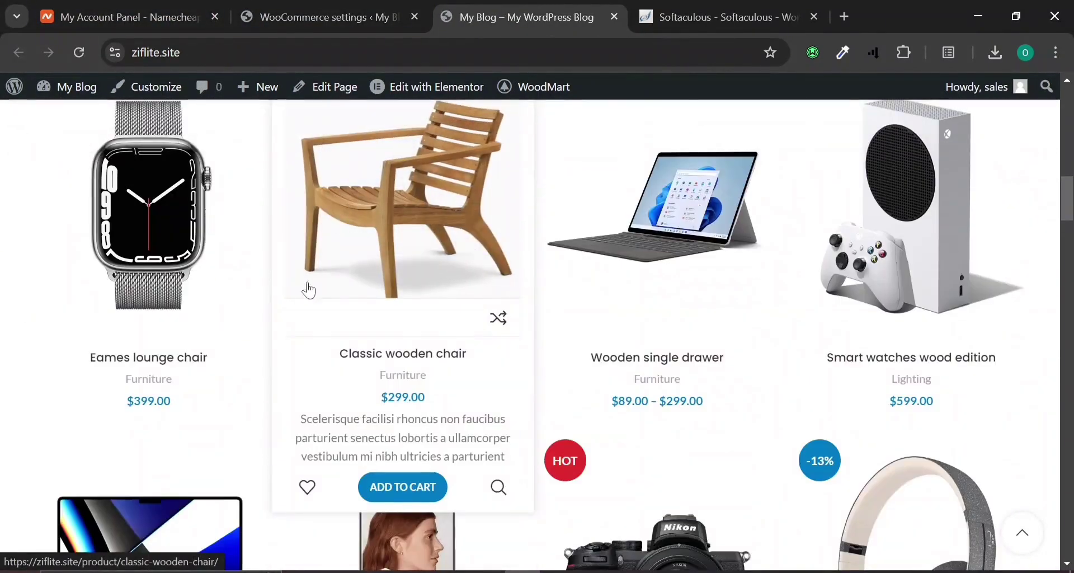
{"action": "left_click", "coordinate": [400, 496]}
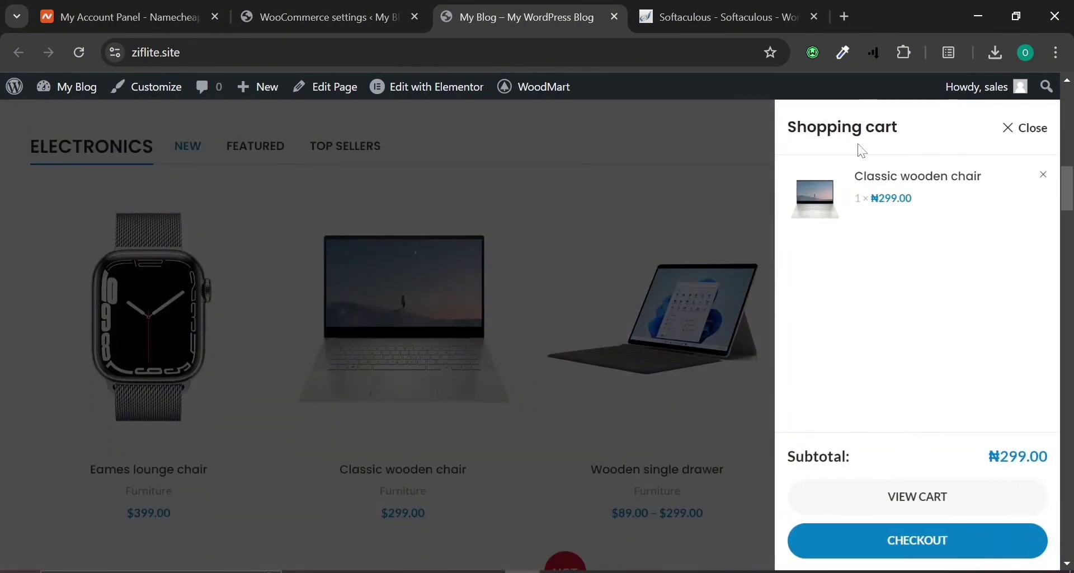
{"action": "left_click", "coordinate": [1006, 132]}
{"action": "left_click", "coordinate": [269, 8]}
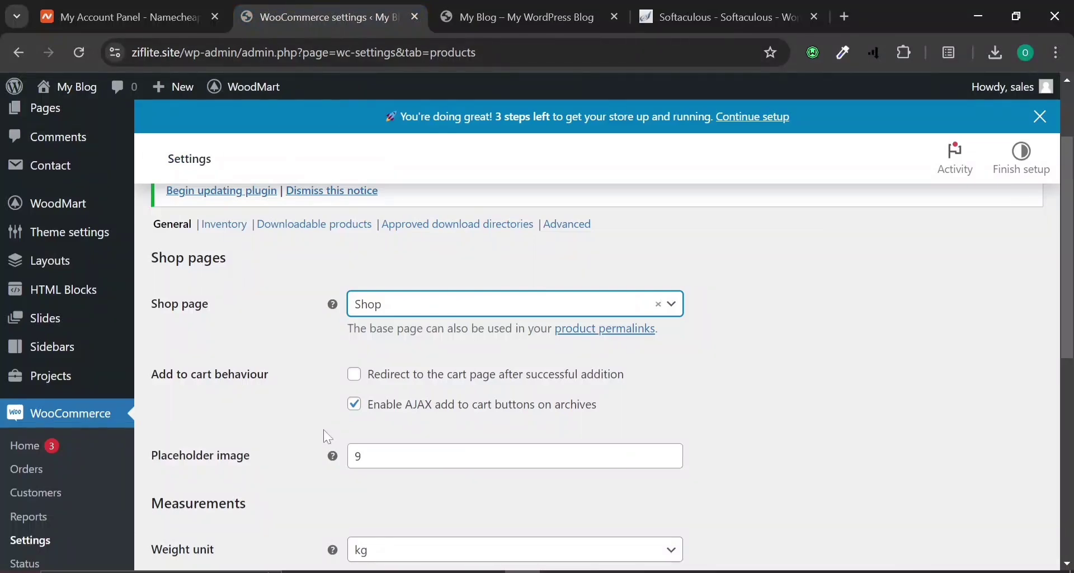
{"action": "left_click", "coordinate": [464, 13]}
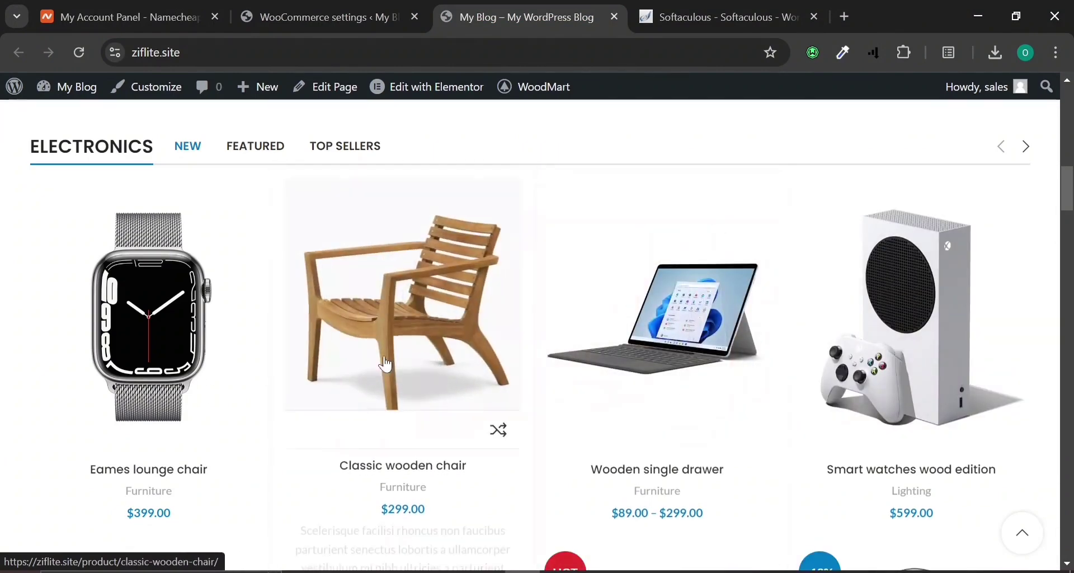
Return to the WooCommerce product settings and look through them.
{"action": "left_click", "coordinate": [312, 12]}
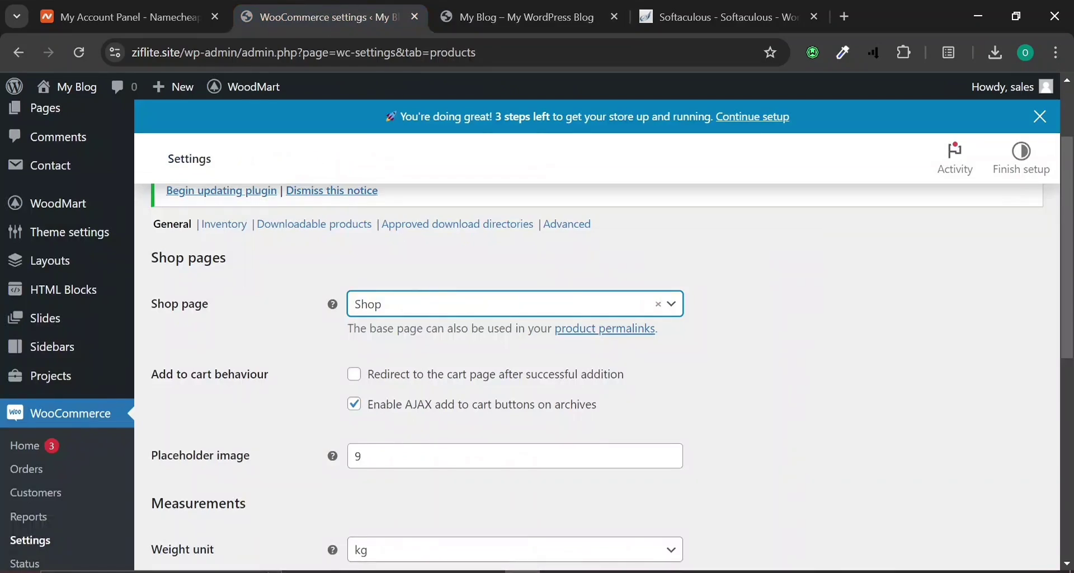
{"action": "scroll", "coordinate": [408, 447], "scroll_direction": "down", "scroll_amount": 4}
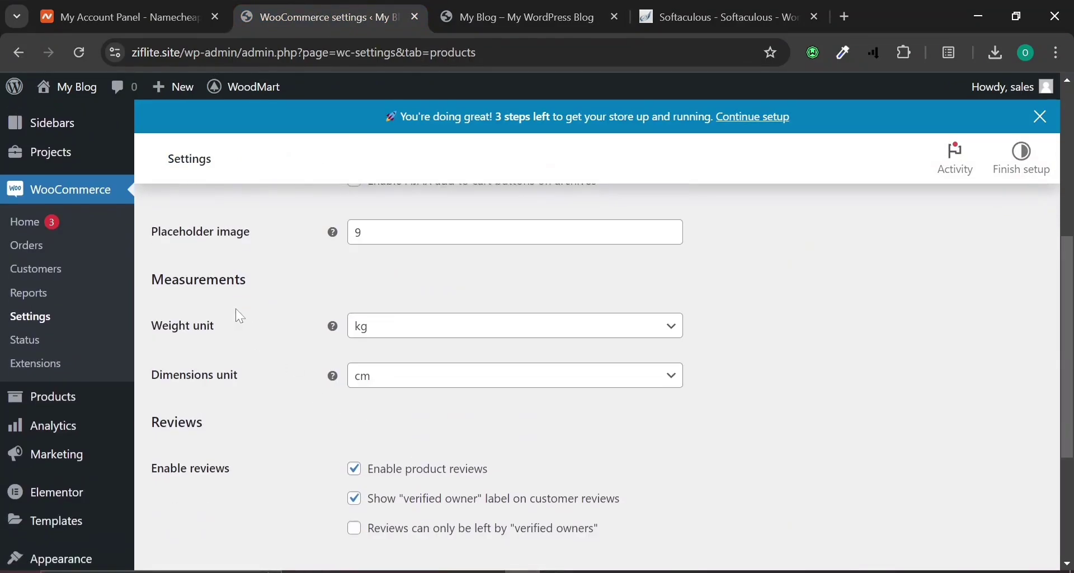
{"action": "scroll", "coordinate": [242, 263], "scroll_direction": "up", "scroll_amount": 2}
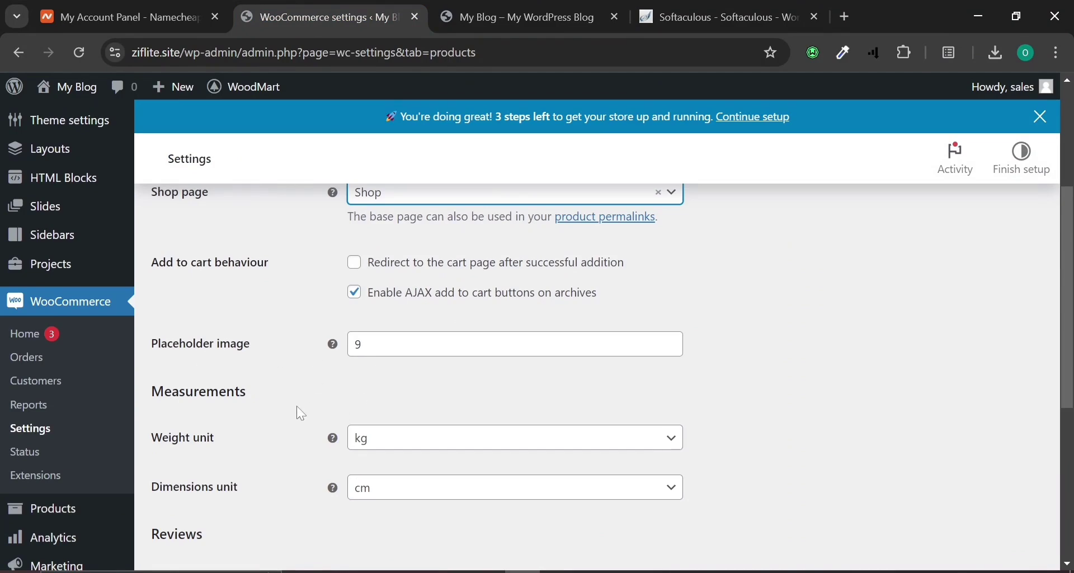
{"action": "scroll", "coordinate": [296, 409], "scroll_direction": "down", "scroll_amount": 2}
{"action": "scroll", "coordinate": [363, 380], "scroll_direction": "down", "scroll_amount": 3}
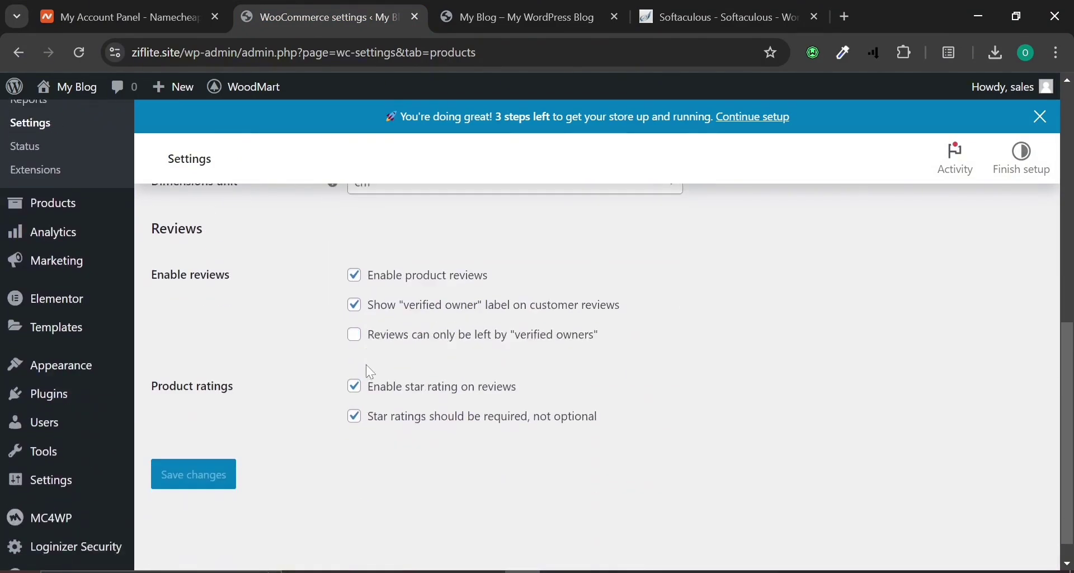
{"action": "scroll", "coordinate": [358, 358], "scroll_direction": "up", "scroll_amount": 10}
Review the Shipping zones settings, then open the Payments tab listing installed methods.
{"action": "left_click", "coordinate": [326, 232]}
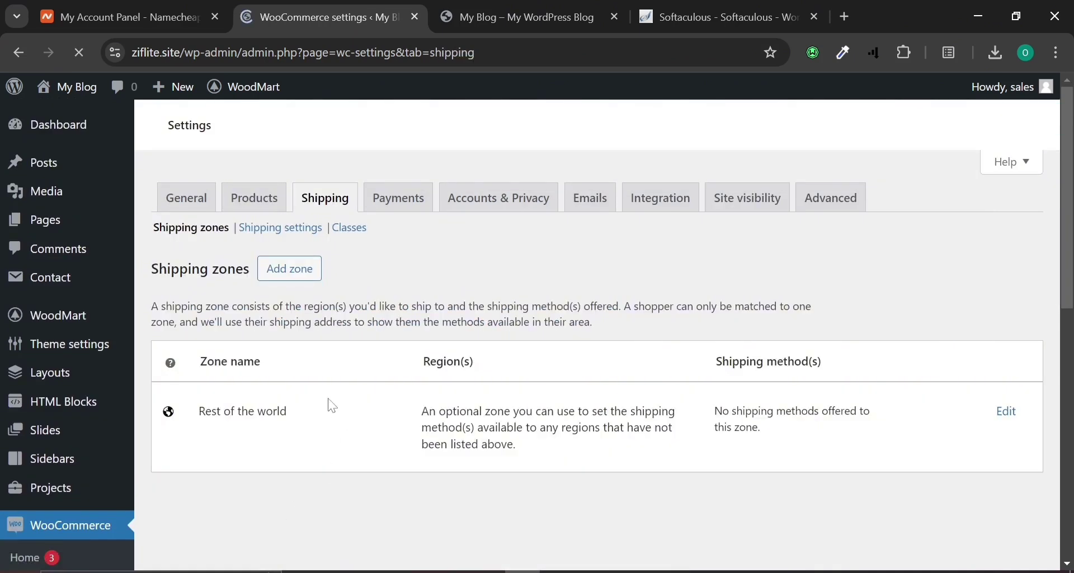
{"action": "scroll", "coordinate": [343, 392], "scroll_direction": "down", "scroll_amount": 2}
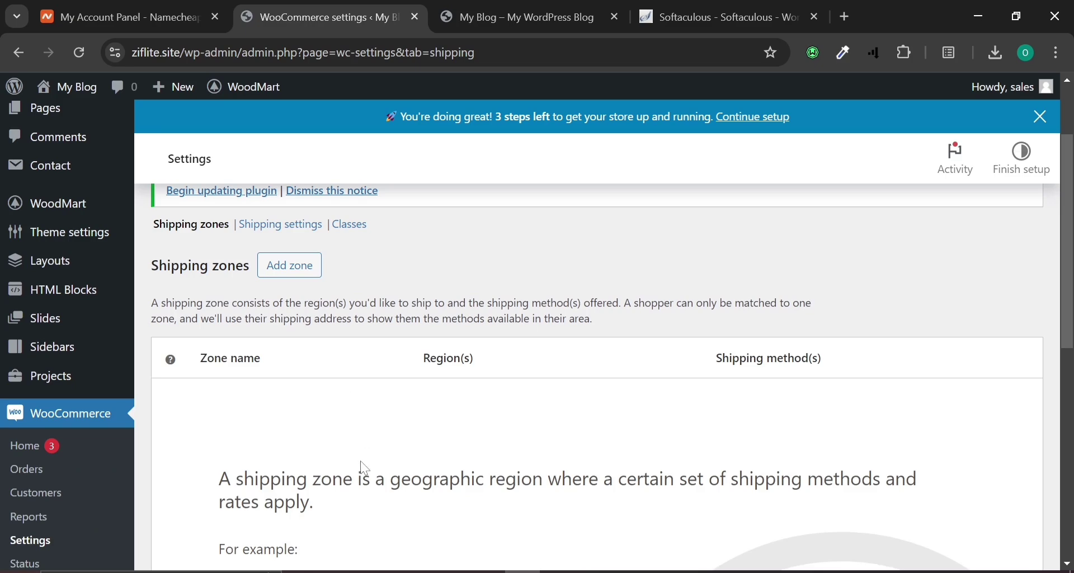
{"action": "scroll", "coordinate": [461, 519], "scroll_direction": "down", "scroll_amount": 5}
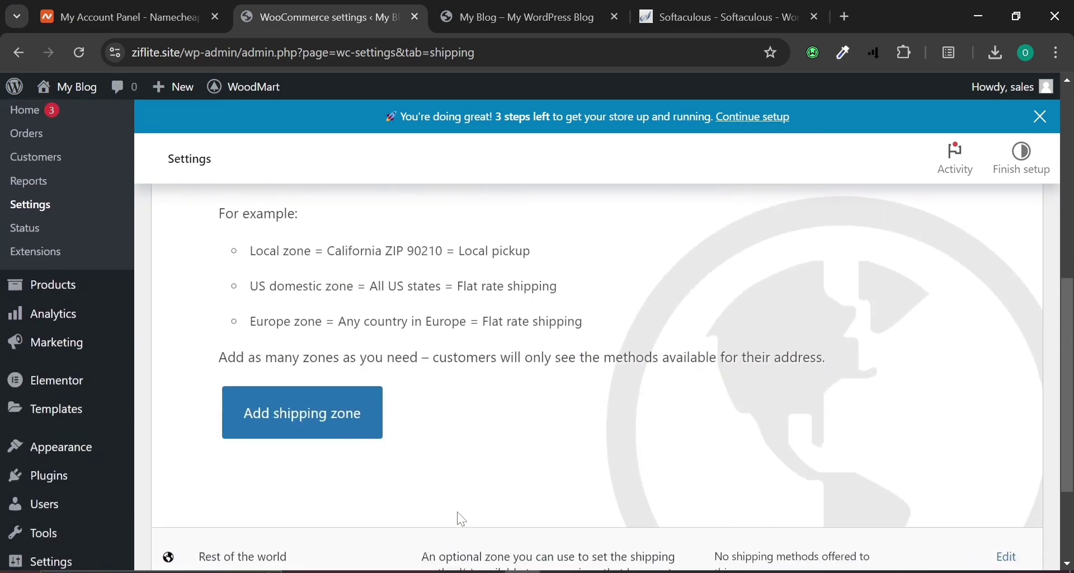
{"action": "scroll", "coordinate": [462, 519], "scroll_direction": "up", "scroll_amount": 7}
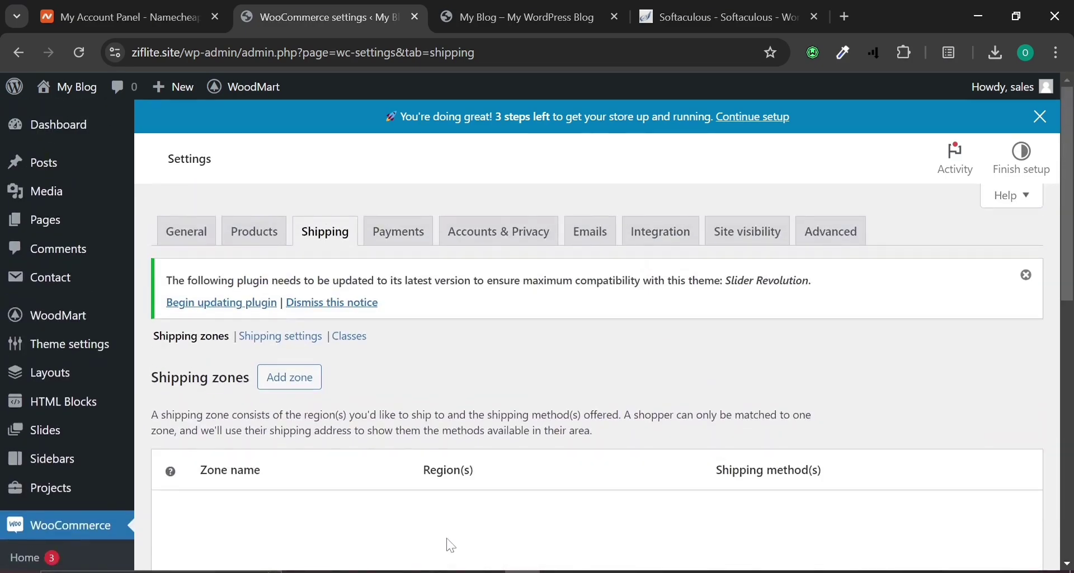
{"action": "scroll", "coordinate": [453, 543], "scroll_direction": "down", "scroll_amount": 2}
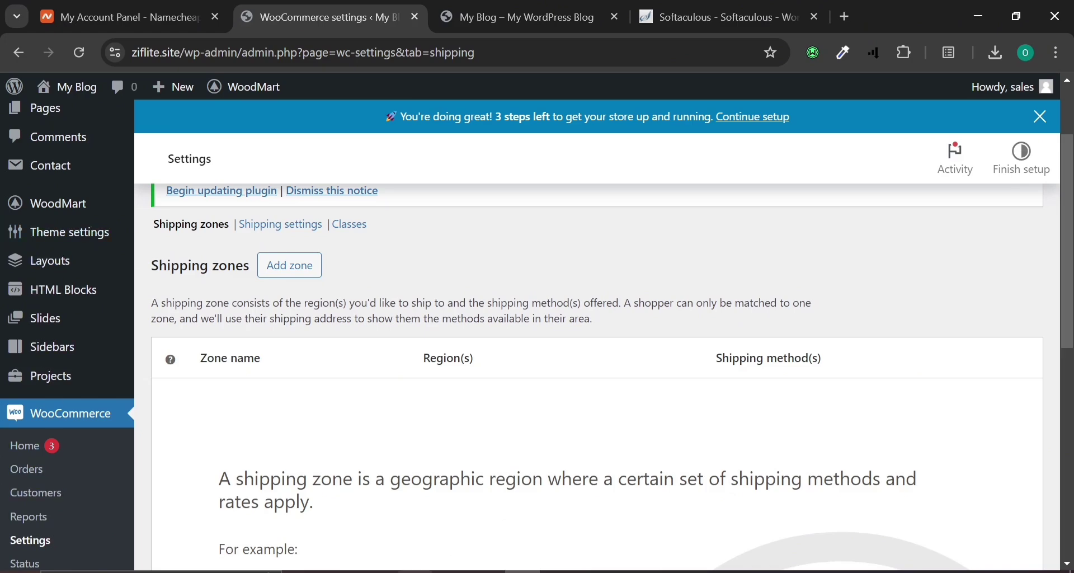
{"action": "scroll", "coordinate": [398, 484], "scroll_direction": "down", "scroll_amount": 5}
{"action": "scroll", "coordinate": [398, 483], "scroll_direction": "down", "scroll_amount": 1}
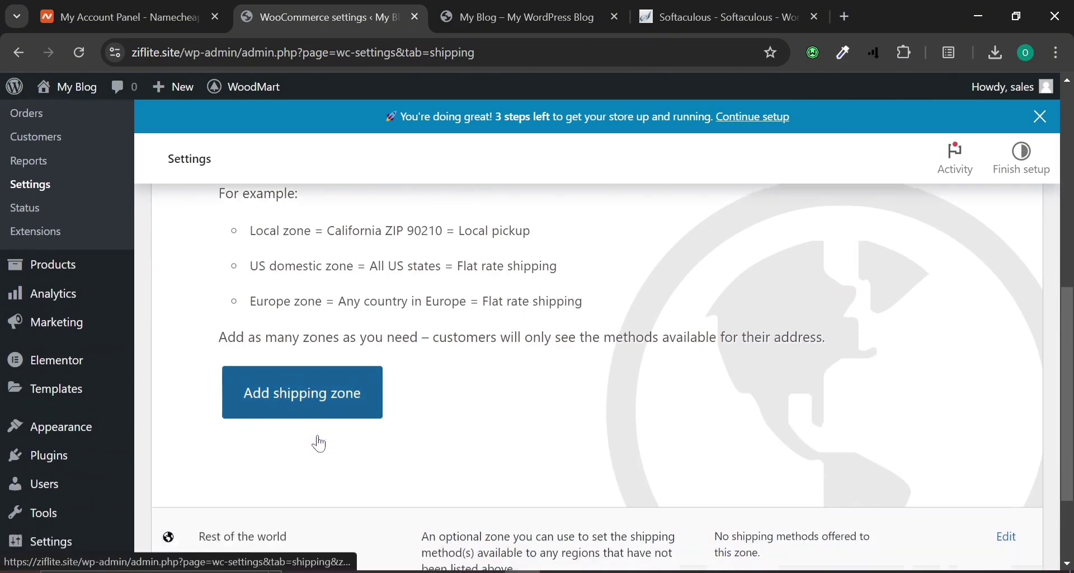
{"action": "scroll", "coordinate": [314, 447], "scroll_direction": "down", "scroll_amount": 2}
{"action": "scroll", "coordinate": [290, 463], "scroll_direction": "up", "scroll_amount": 4}
{"action": "scroll", "coordinate": [283, 486], "scroll_direction": "up", "scroll_amount": 6}
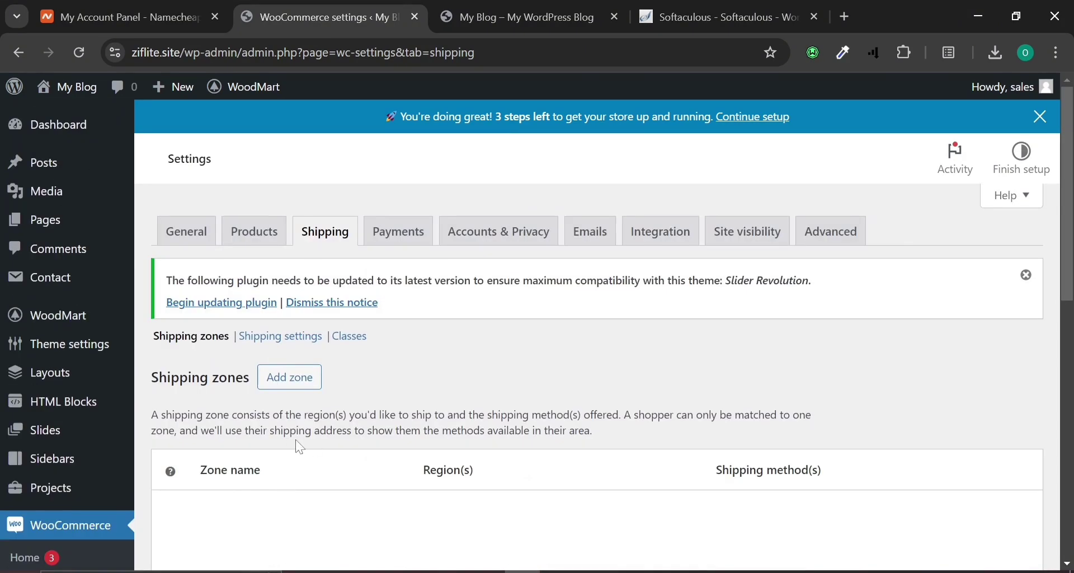
{"action": "left_click", "coordinate": [386, 235]}
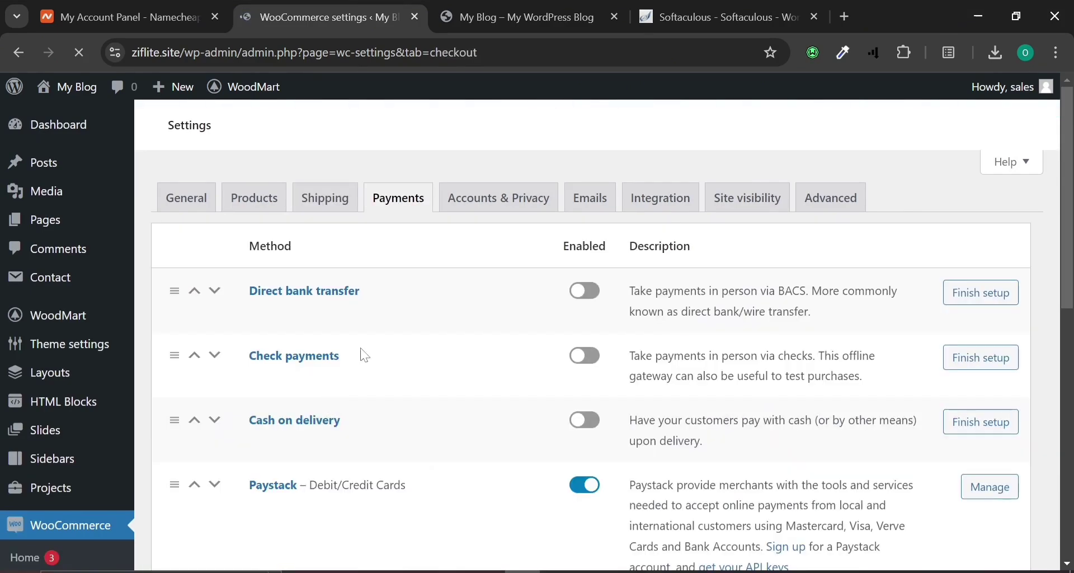
Open the Accounts & Privacy settings and look through its options.
{"action": "left_click", "coordinate": [486, 197]}
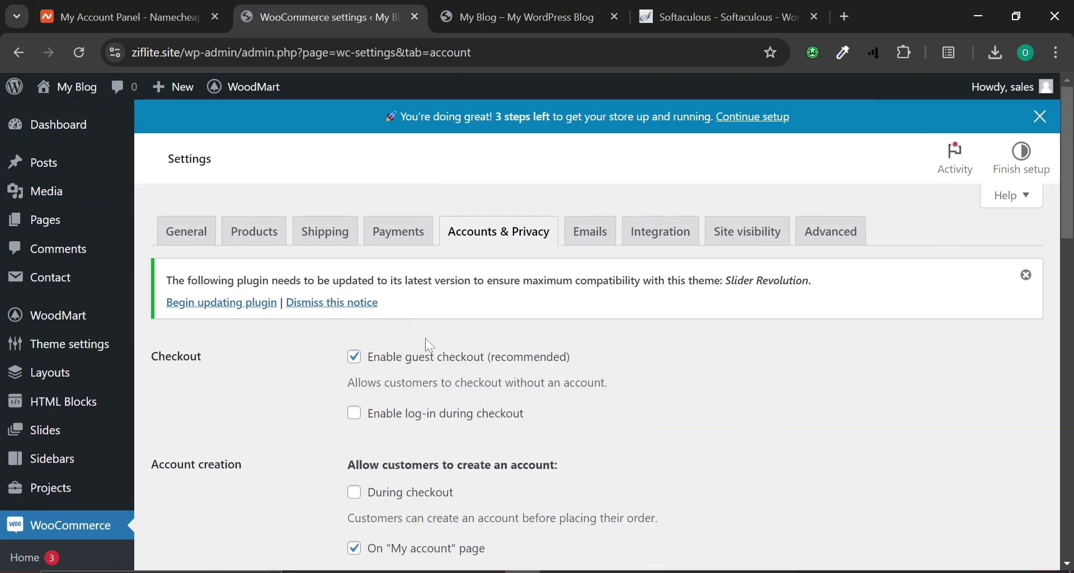
{"action": "scroll", "coordinate": [430, 345], "scroll_direction": "down", "scroll_amount": 6}
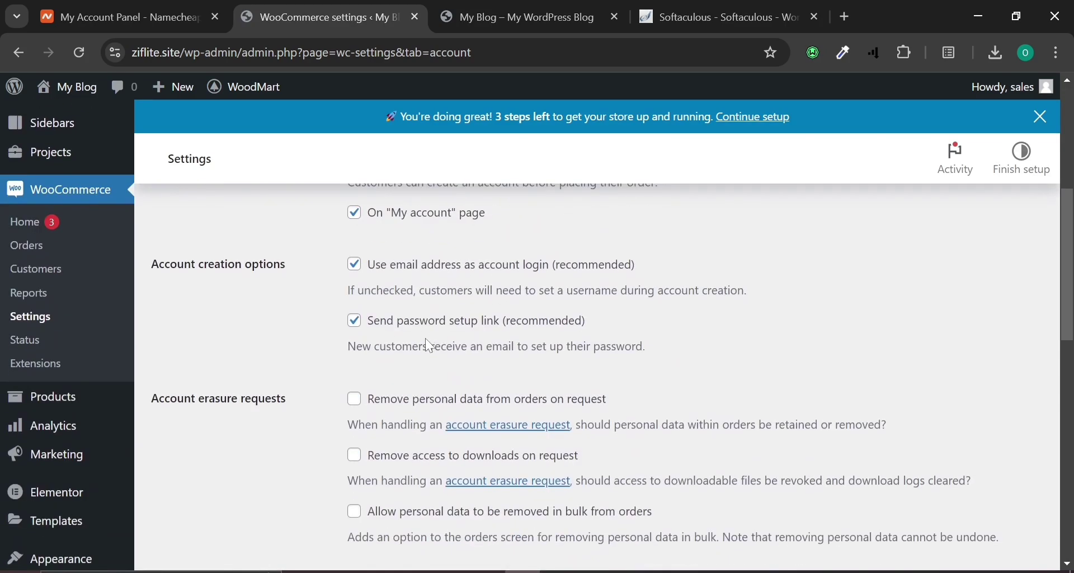
{"action": "scroll", "coordinate": [430, 345], "scroll_direction": "down", "scroll_amount": 6}
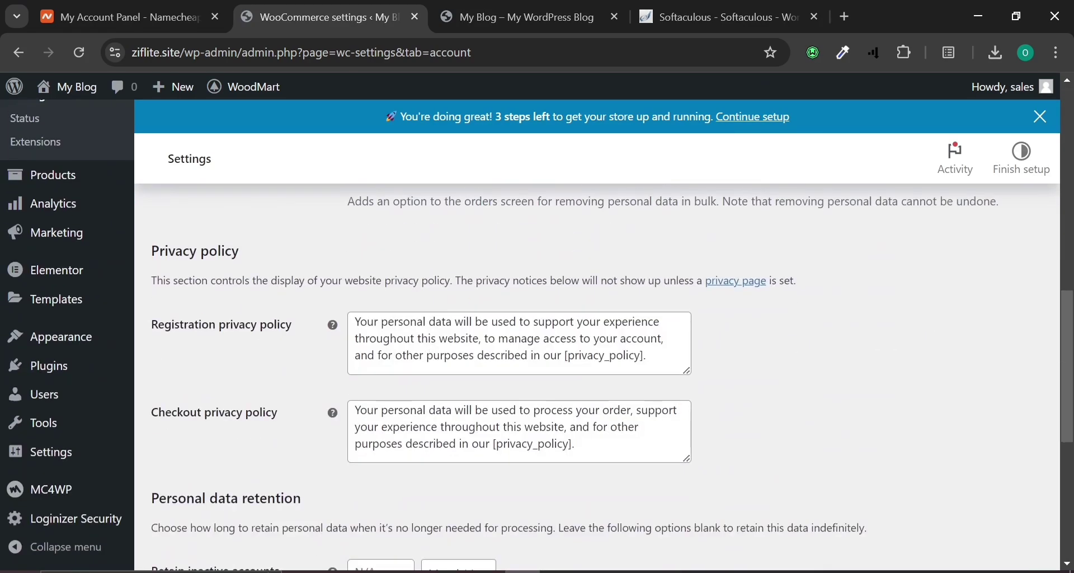
{"action": "scroll", "coordinate": [429, 347], "scroll_direction": "down", "scroll_amount": 4}
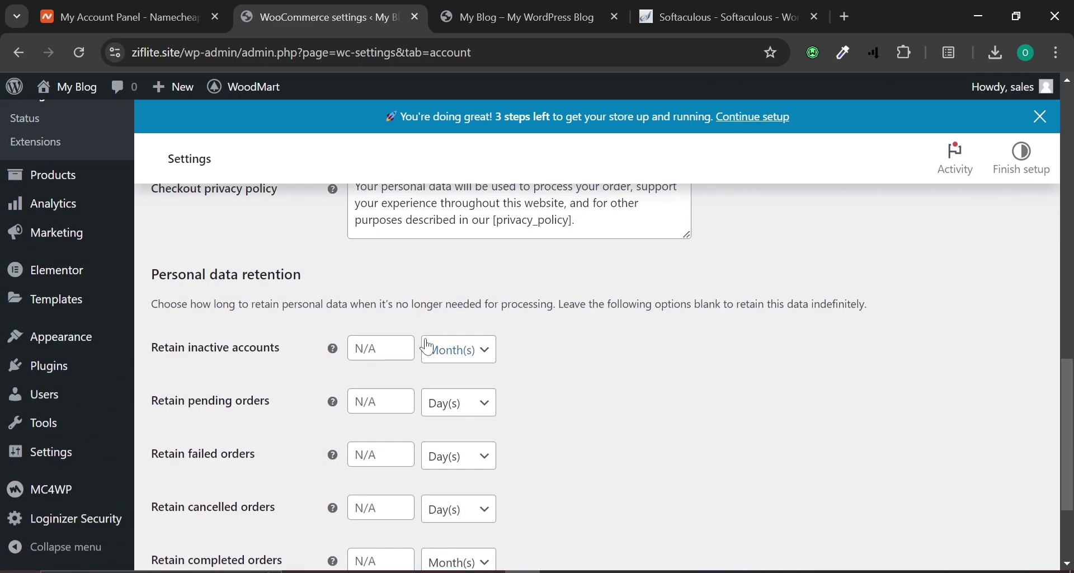
{"action": "scroll", "coordinate": [429, 347], "scroll_direction": "up", "scroll_amount": 15}
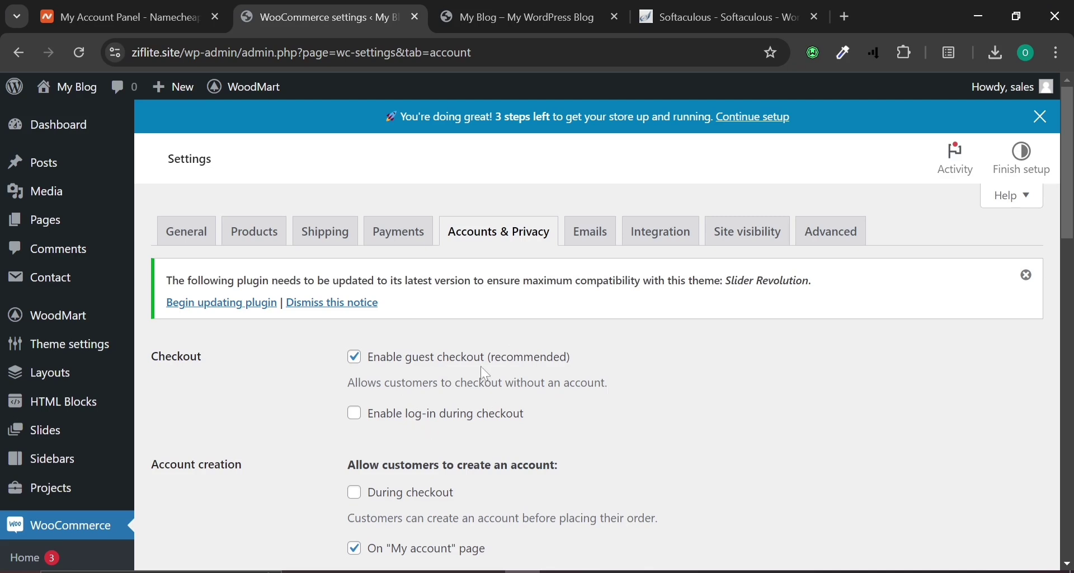
{"action": "scroll", "coordinate": [534, 335], "scroll_direction": "down", "scroll_amount": 2}
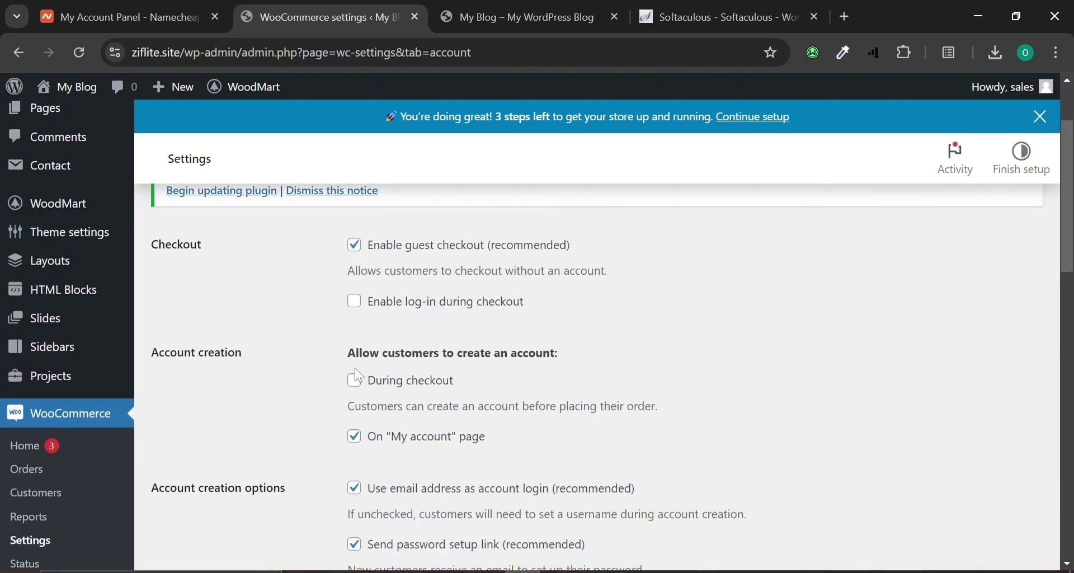
{"action": "scroll", "coordinate": [356, 373], "scroll_direction": "up", "scroll_amount": 2}
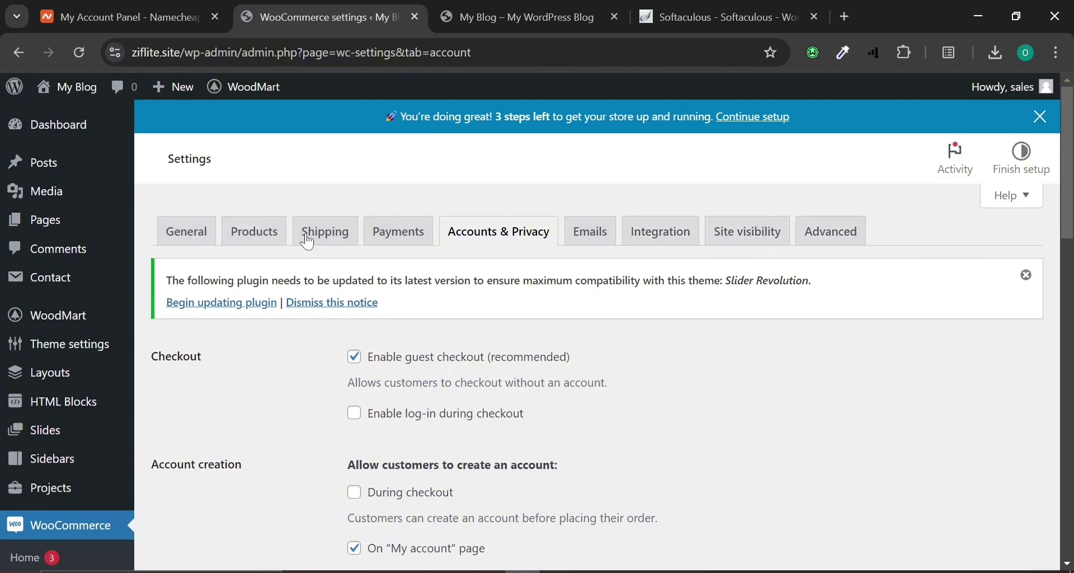
Open the Products settings tab, then bring up the Word checklist of e-commerce website steps.
{"action": "left_click", "coordinate": [278, 235]}
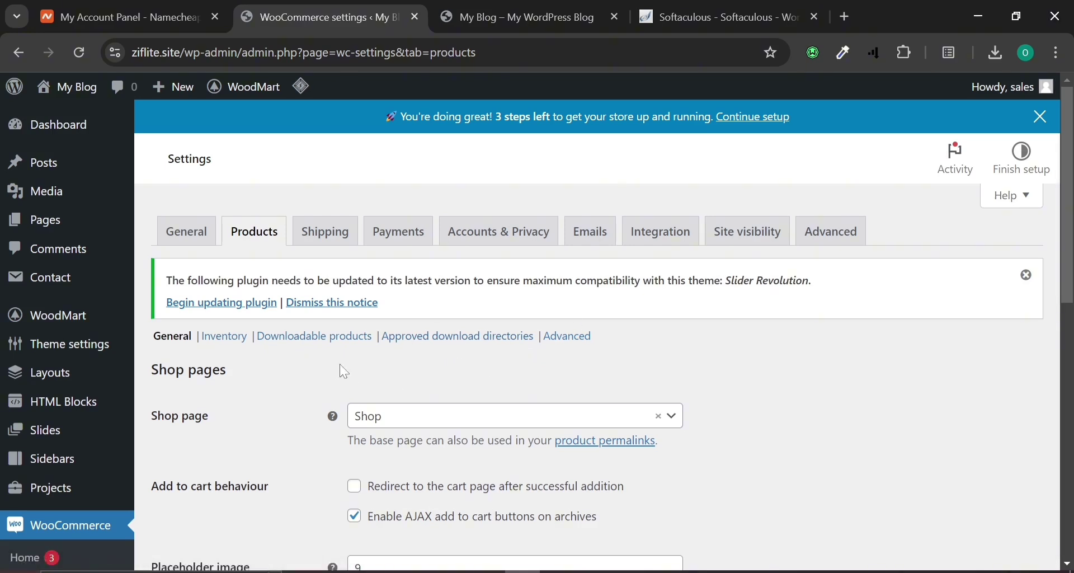
{"action": "left_click", "coordinate": [557, 571]}
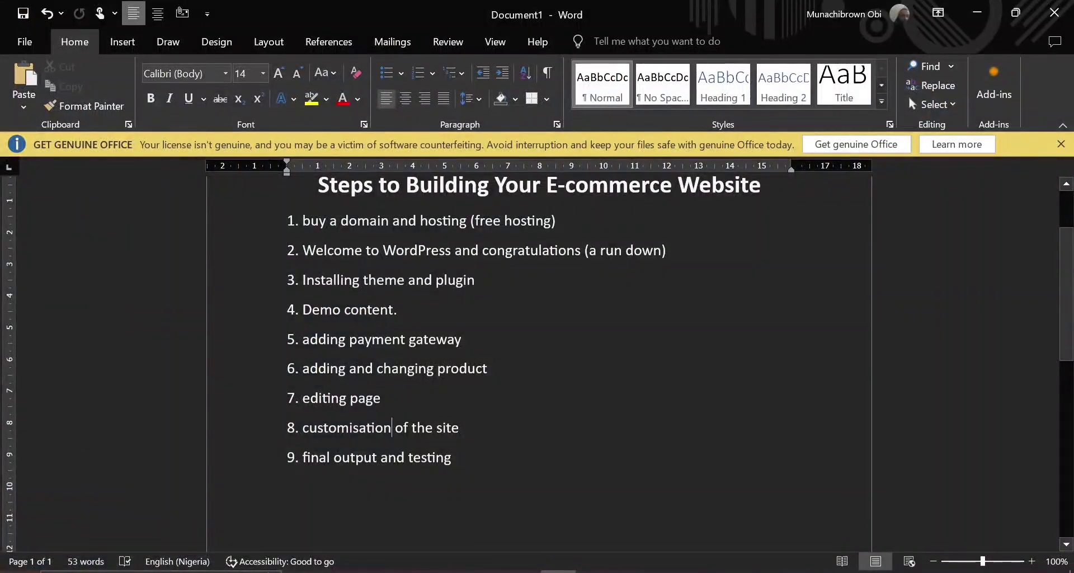
{"action": "mouse_move", "coordinate": [557, 571]}
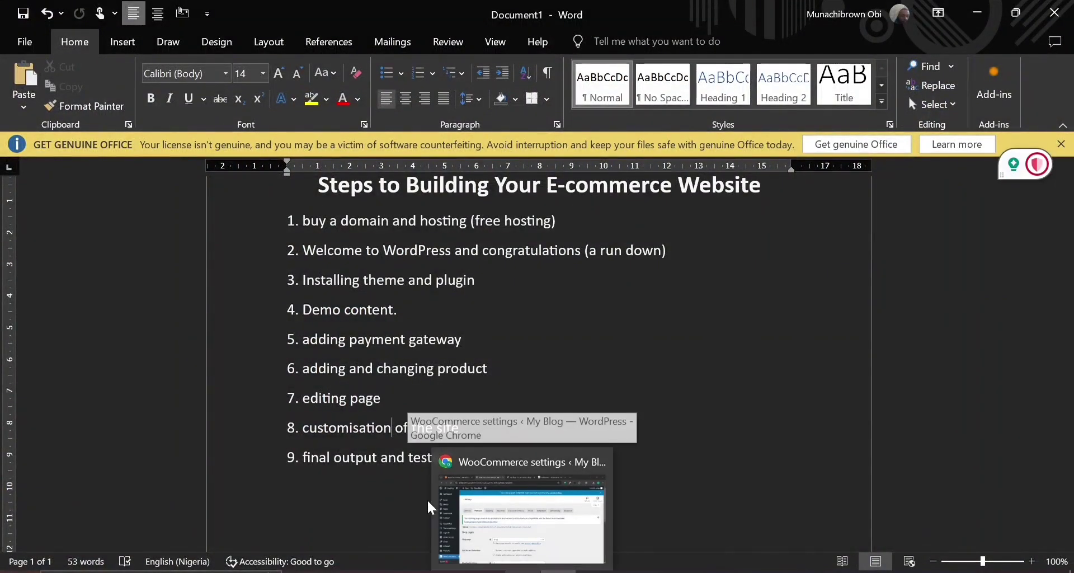
{"action": "left_click", "coordinate": [522, 571]}
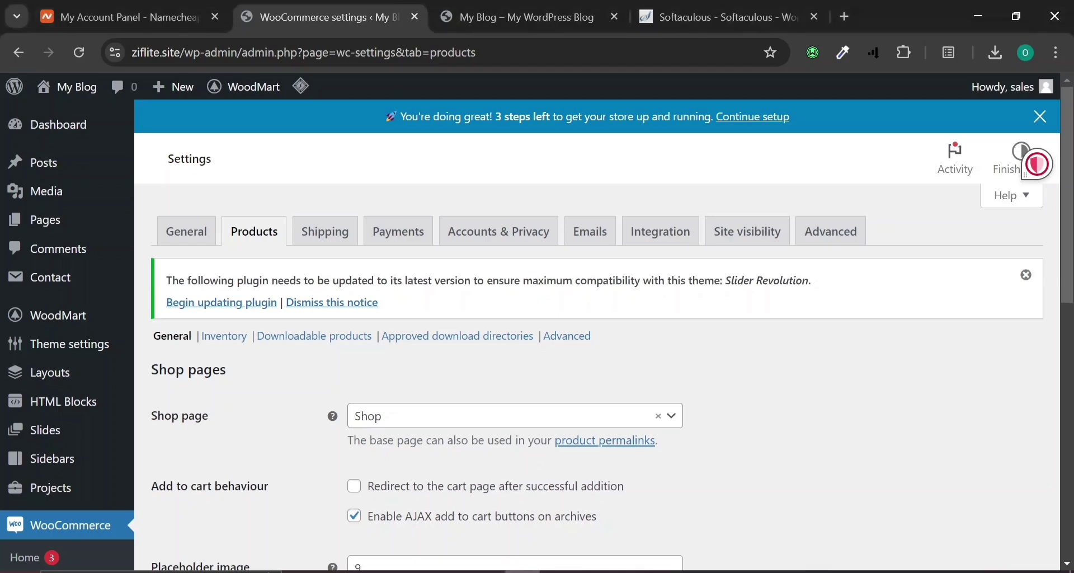
{"action": "left_click", "coordinate": [479, 7]}
{"action": "left_click", "coordinate": [391, 17]}
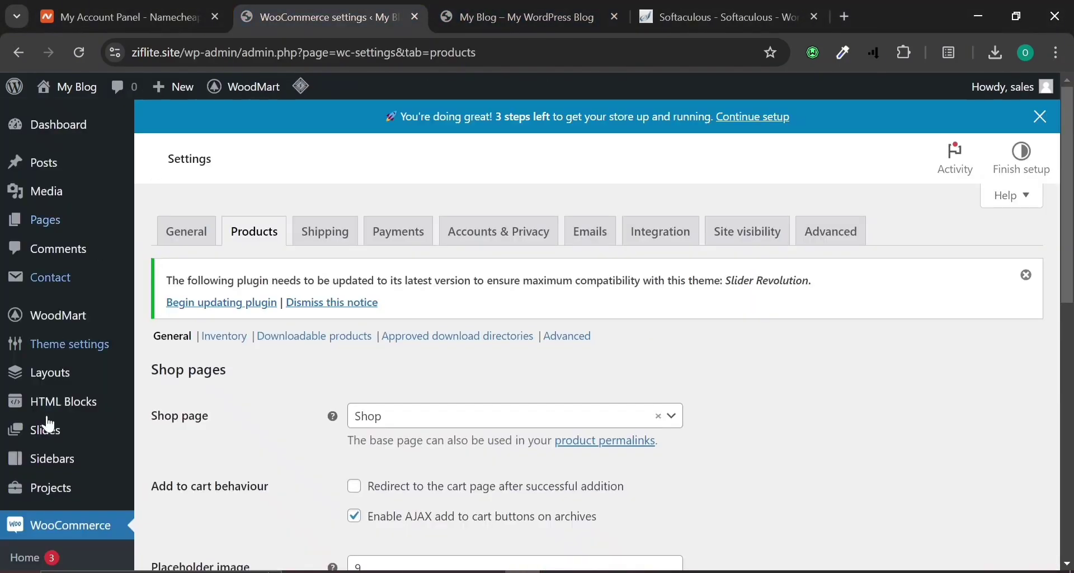
{"action": "scroll", "coordinate": [53, 364], "scroll_direction": "down", "scroll_amount": 6}
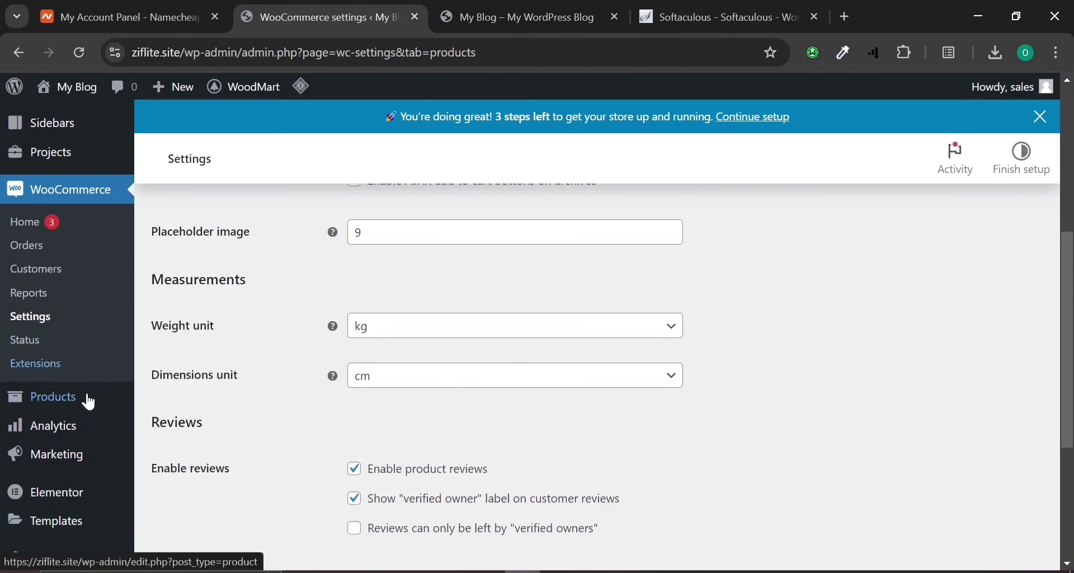
Open All Products to review existing products, stock and prices, then switch to the live Shop page.
{"action": "left_click", "coordinate": [32, 406]}
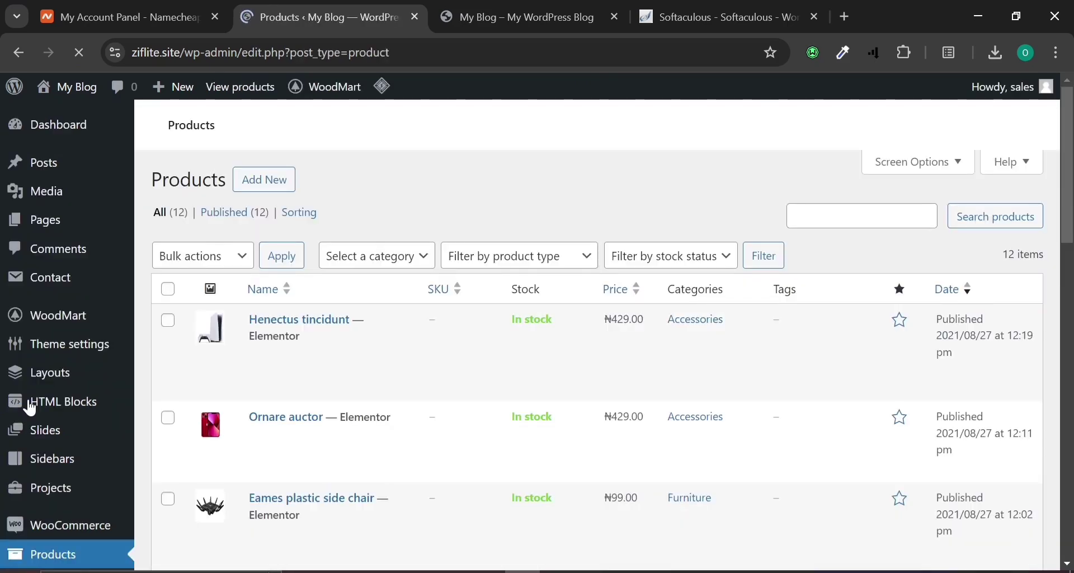
{"action": "scroll", "coordinate": [375, 330], "scroll_direction": "down", "scroll_amount": 5}
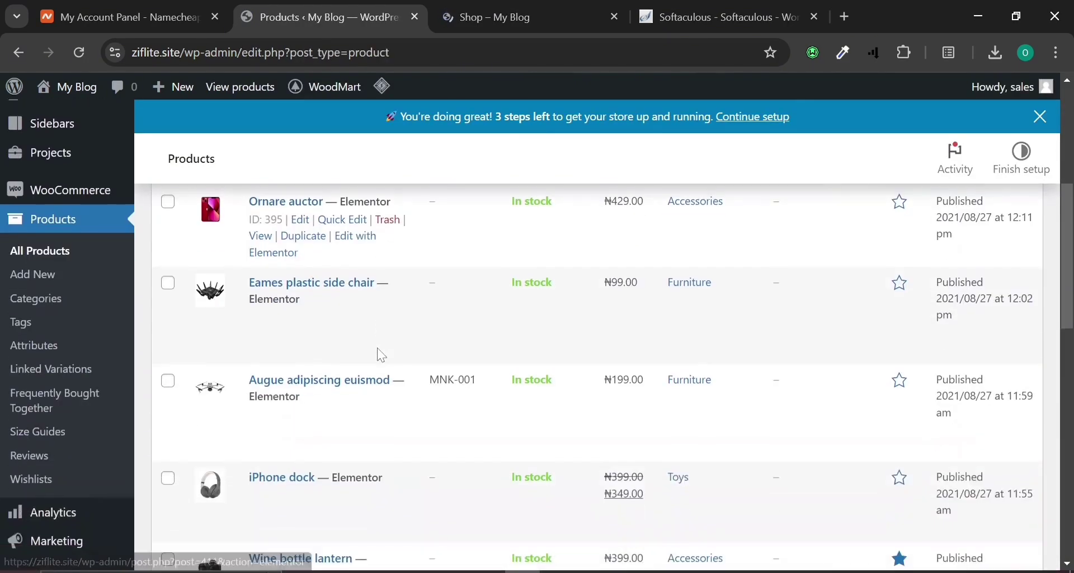
{"action": "scroll", "coordinate": [381, 355], "scroll_direction": "down", "scroll_amount": 5}
{"action": "scroll", "coordinate": [379, 356], "scroll_direction": "down", "scroll_amount": 2}
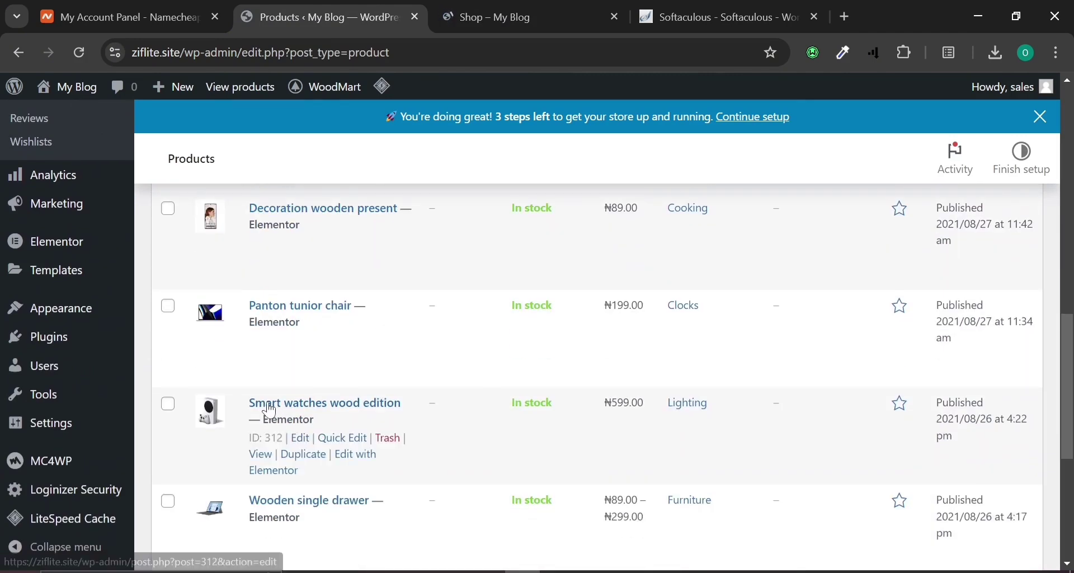
{"action": "left_click", "coordinate": [526, 7]}
Browse the products on the store's home page, then return to the admin product list.
{"action": "scroll", "coordinate": [147, 315], "scroll_direction": "down", "scroll_amount": 10}
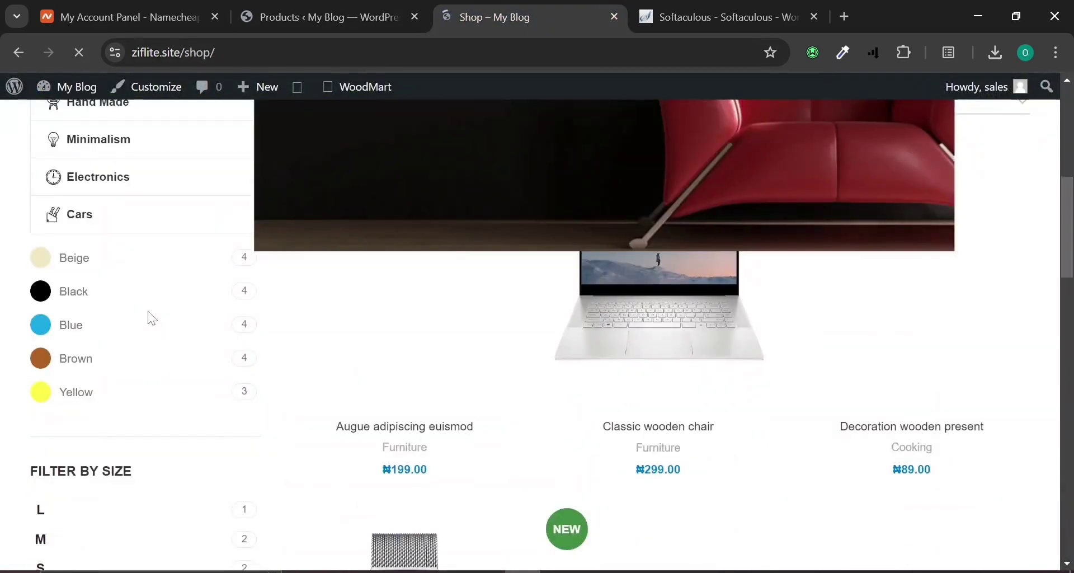
{"action": "scroll", "coordinate": [106, 187], "scroll_direction": "up", "scroll_amount": 3}
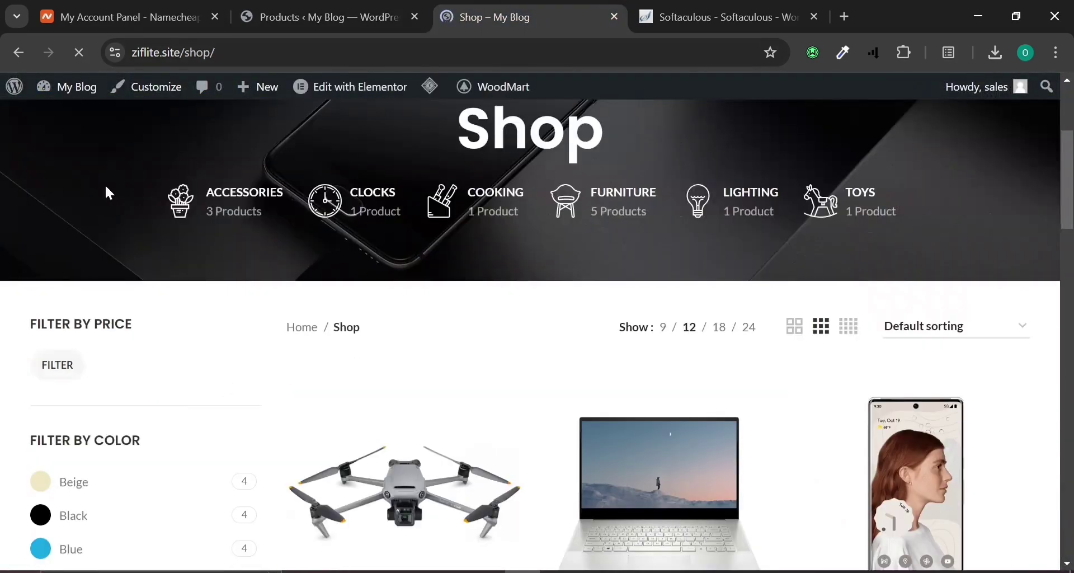
{"action": "left_click", "coordinate": [17, 55]}
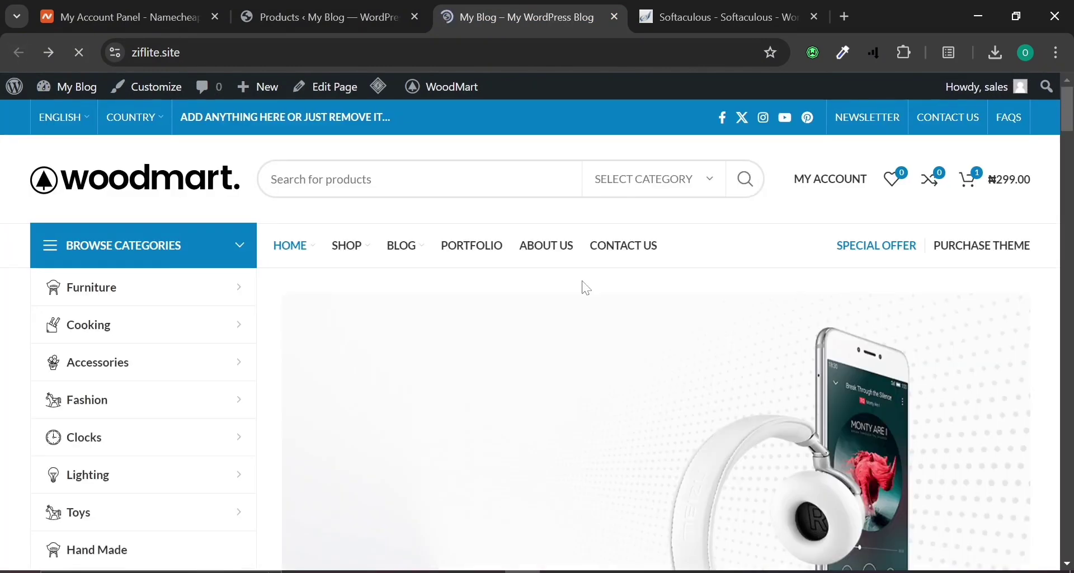
{"action": "scroll", "coordinate": [611, 310], "scroll_direction": "down", "scroll_amount": 5}
{"action": "scroll", "coordinate": [611, 311], "scroll_direction": "down", "scroll_amount": 15}
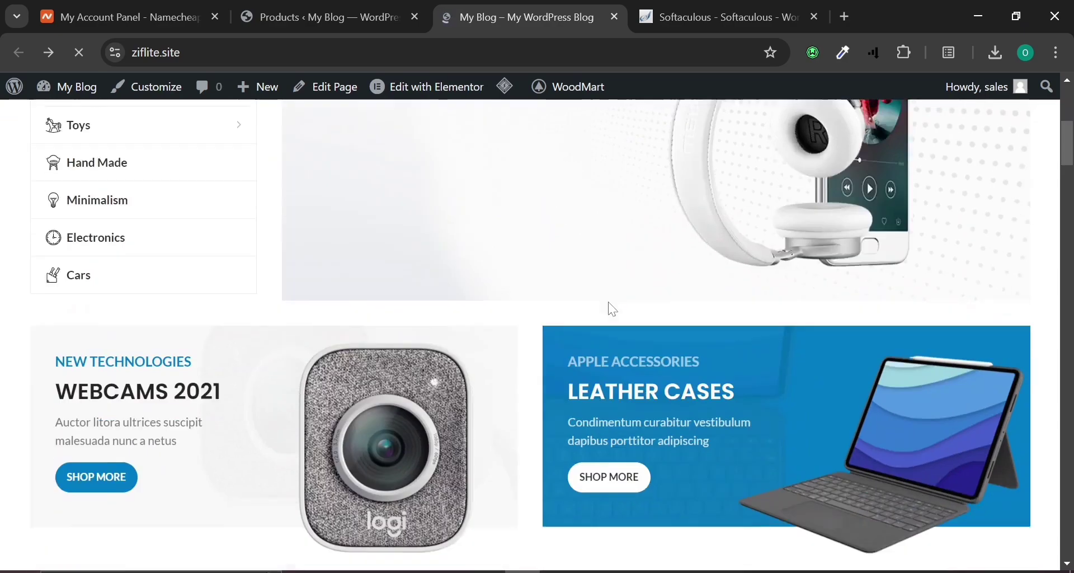
{"action": "scroll", "coordinate": [612, 310], "scroll_direction": "down", "scroll_amount": 12}
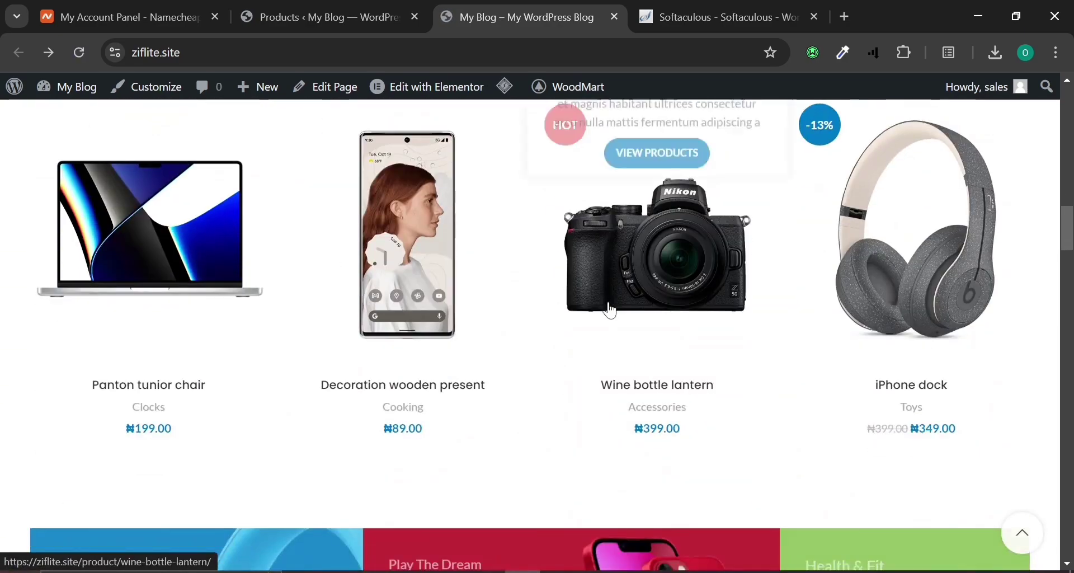
{"action": "scroll", "coordinate": [611, 310], "scroll_direction": "down", "scroll_amount": 18}
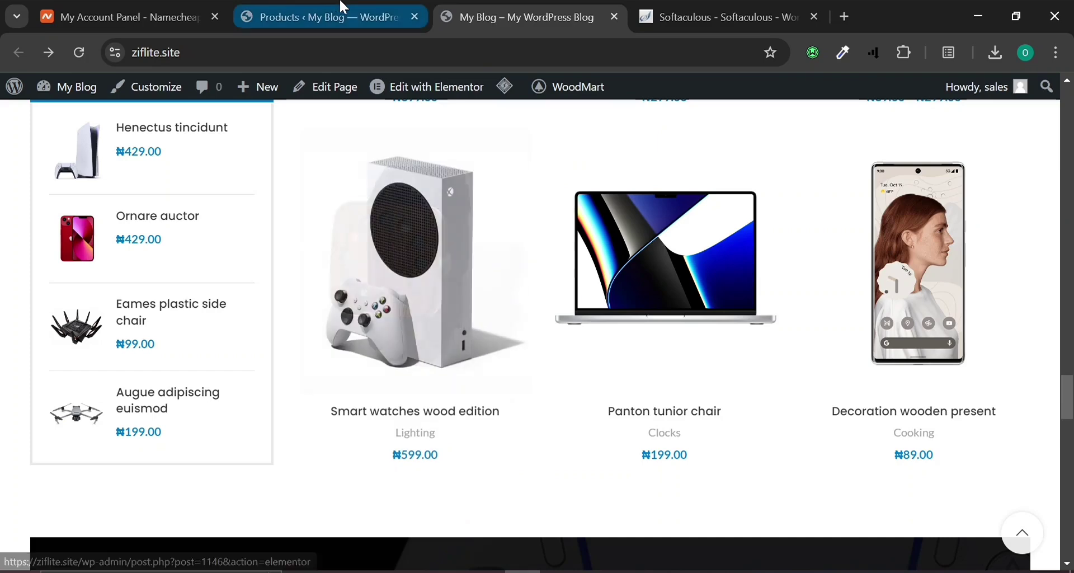
{"action": "left_click", "coordinate": [341, 9]}
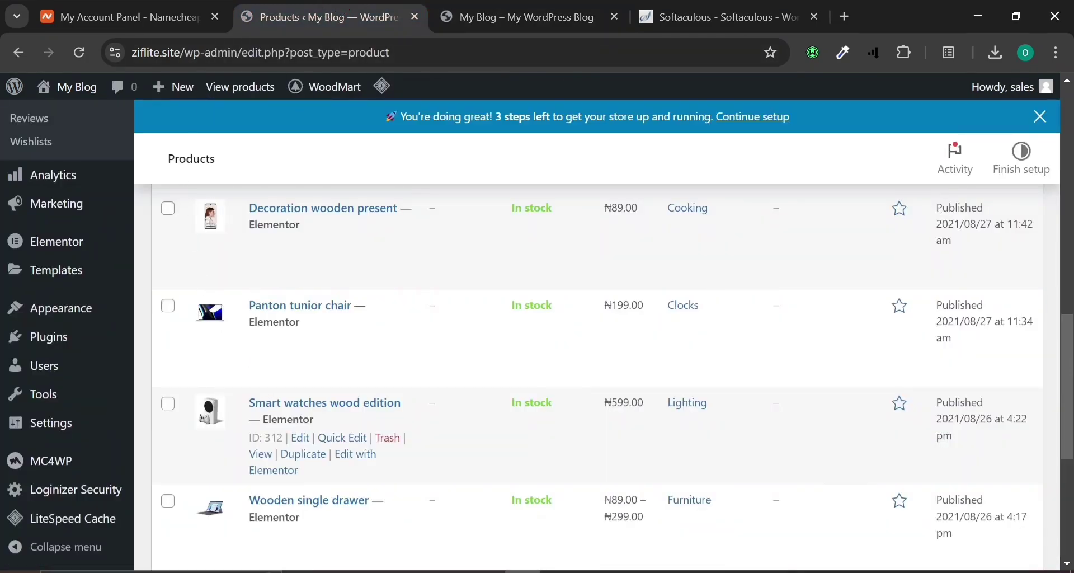
Open Smart watches wood edition for editing and replace its title with 'Iphon x'.
{"action": "left_click", "coordinate": [300, 438]}
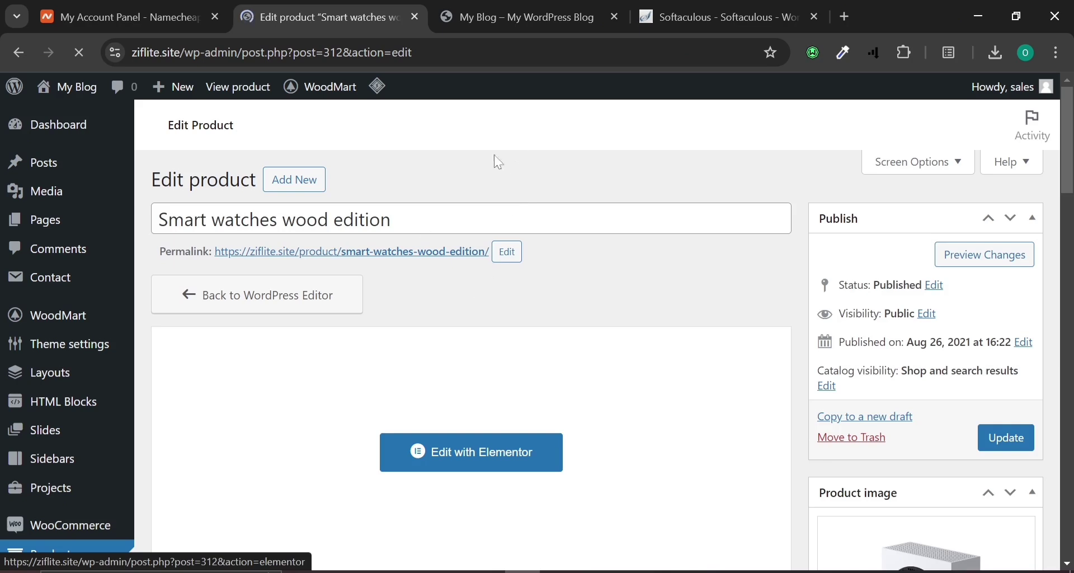
{"action": "left_click", "coordinate": [398, 312]}
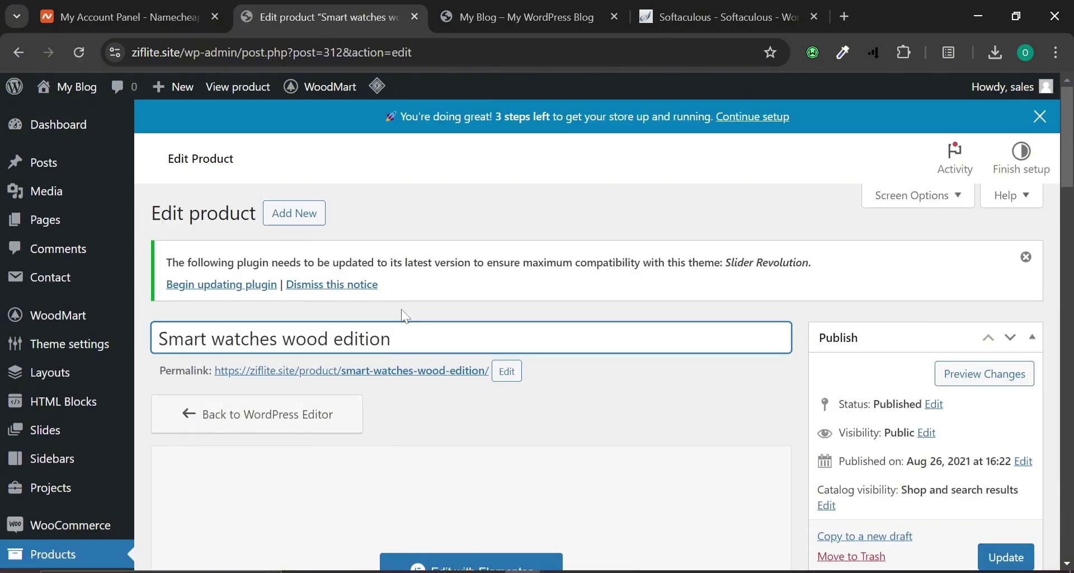
{"action": "key", "text": "ctrl+a"}
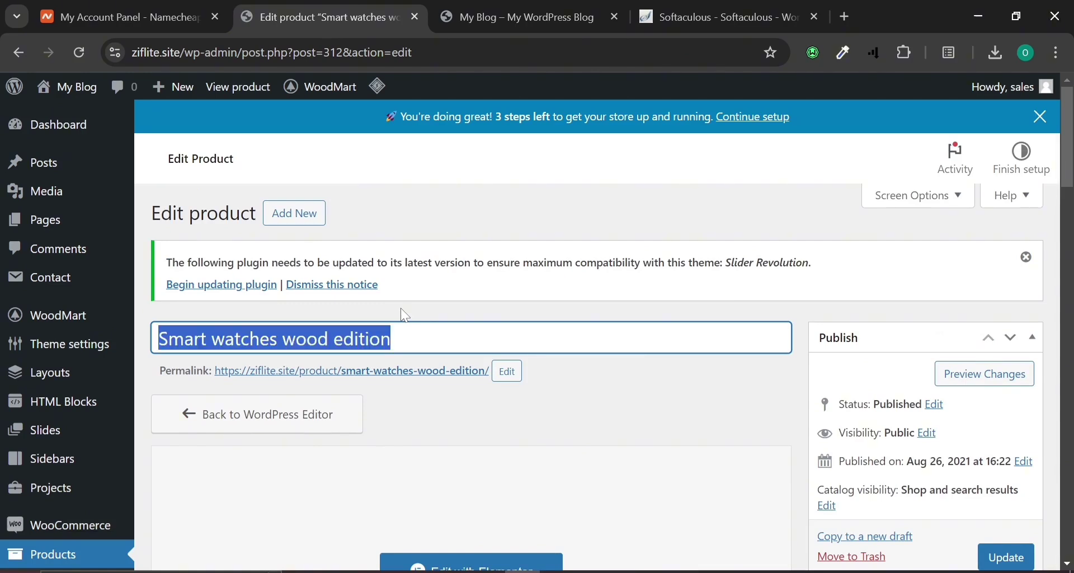
{"action": "type", "text": "Ipho"}
{"action": "key", "text": "BackSpace"}
{"action": "key", "text": "BackSpace"}
{"action": "key", "text": "BackSpace"}
{"action": "type", "text": "P"}
{"action": "key", "text": "BackSpace"}
{"action": "type", "text": "phon x"}
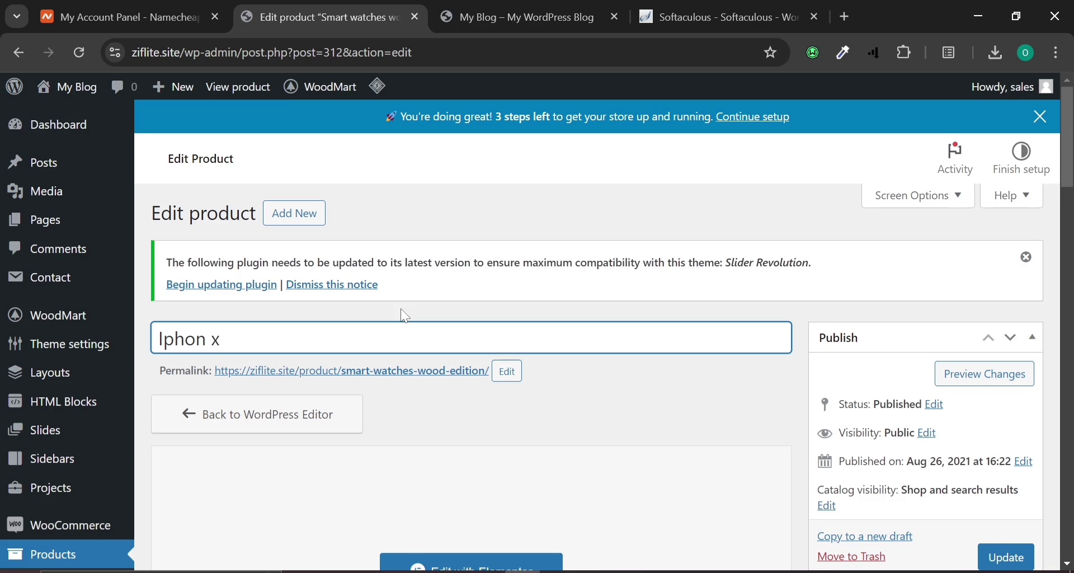
{"action": "scroll", "coordinate": [479, 431], "scroll_direction": "down", "scroll_amount": 1}
{"action": "scroll", "coordinate": [478, 431], "scroll_direction": "down", "scroll_amount": 3}
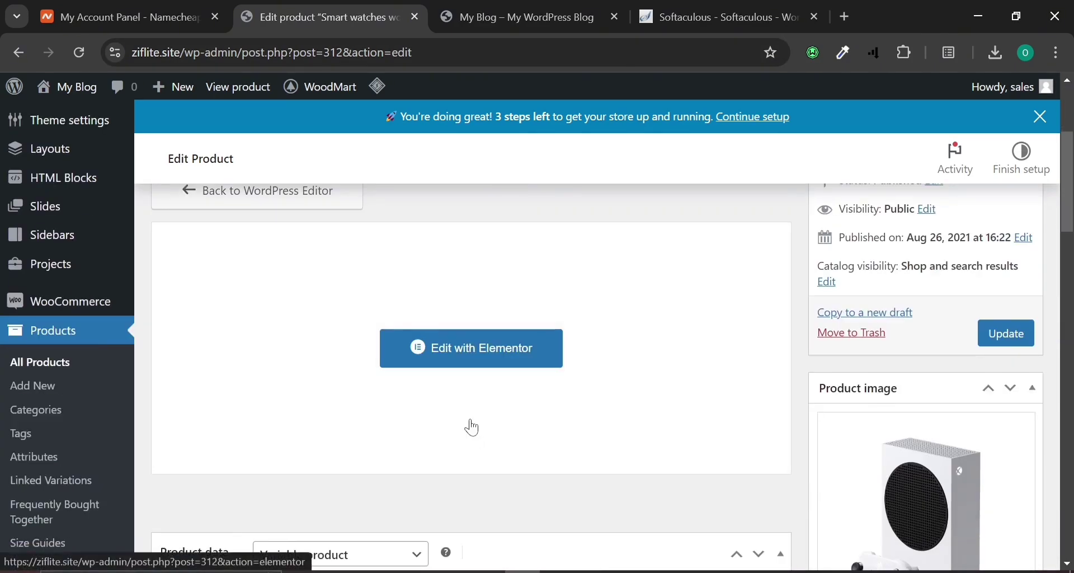
Set the product data type to Simple product.
{"action": "scroll", "coordinate": [475, 410], "scroll_direction": "down", "scroll_amount": 3}
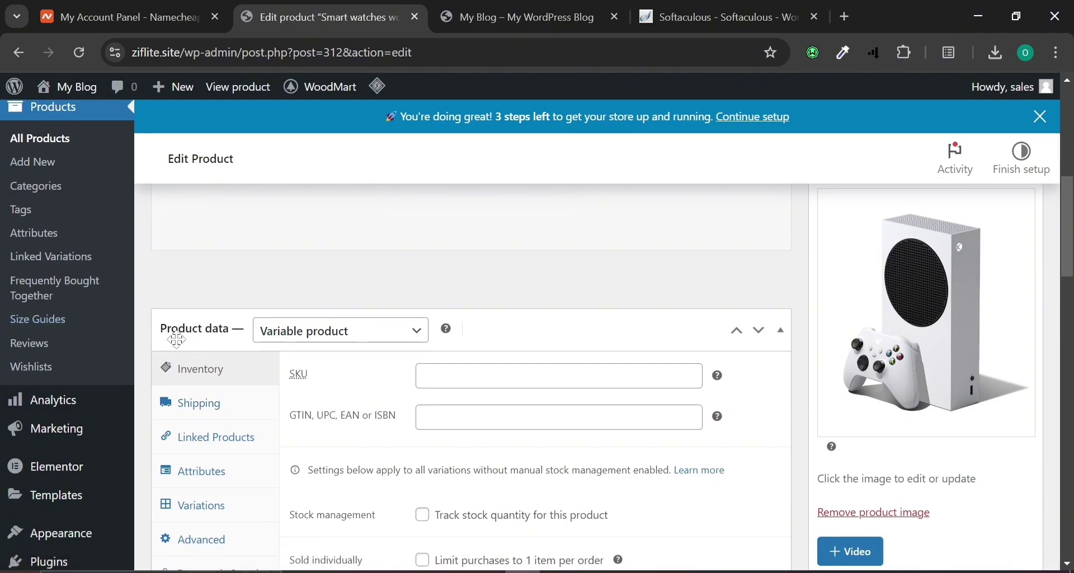
{"action": "left_click", "coordinate": [333, 341]}
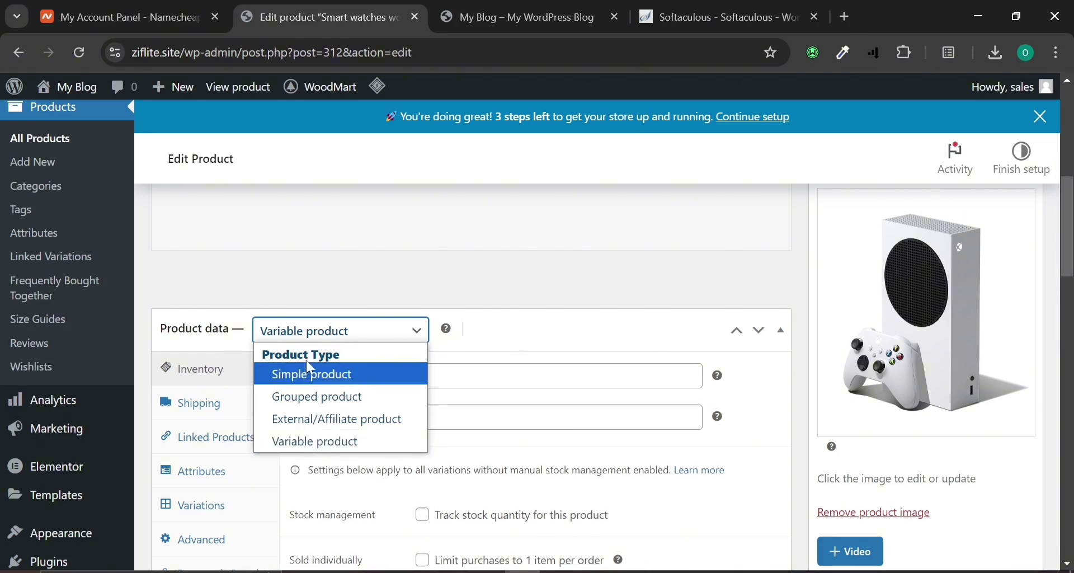
{"action": "left_click", "coordinate": [338, 285]}
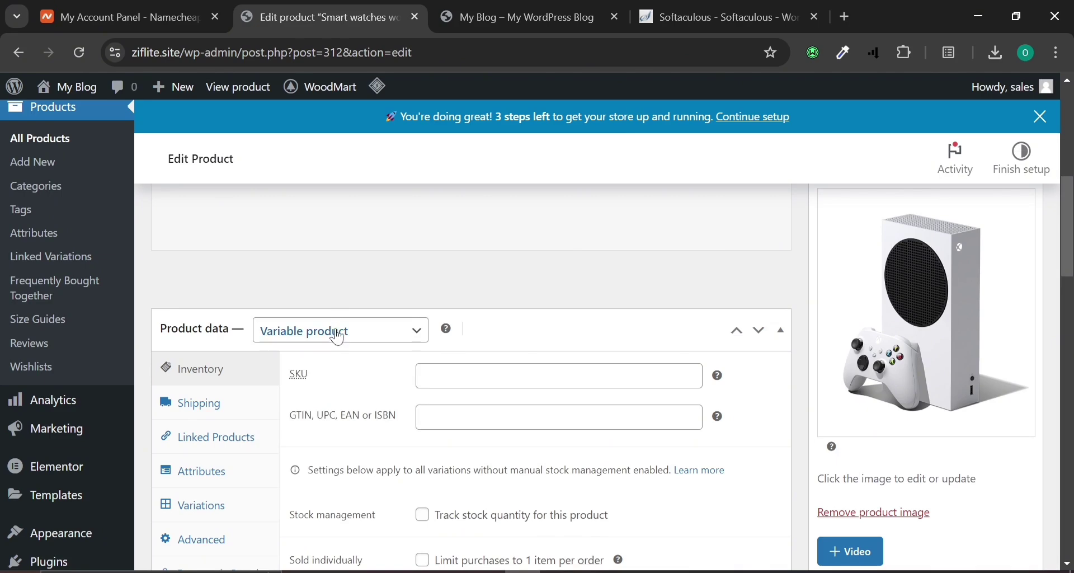
{"action": "scroll", "coordinate": [338, 338], "scroll_direction": "down", "scroll_amount": 2}
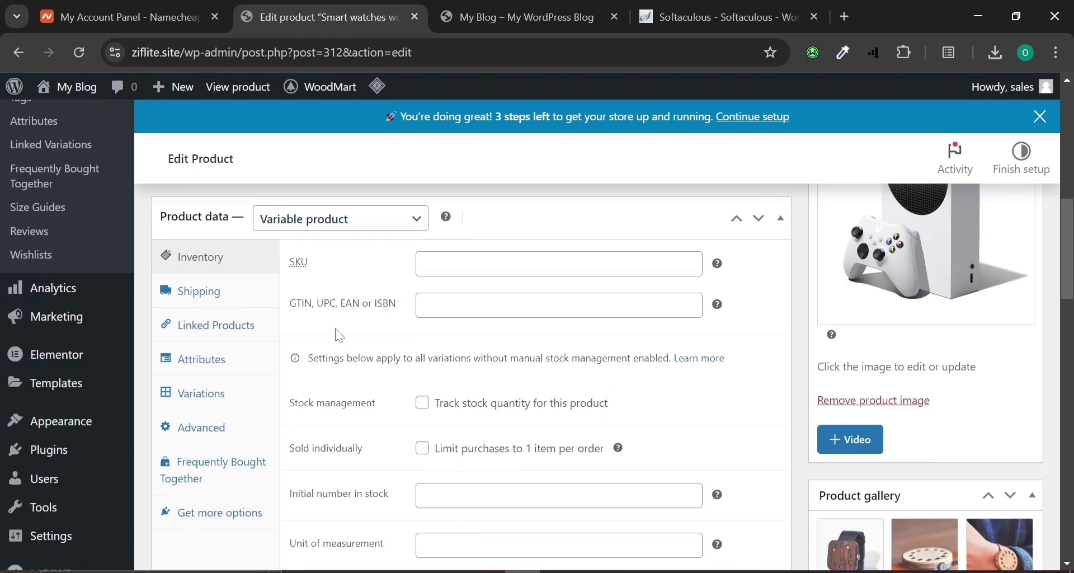
{"action": "left_click", "coordinate": [307, 235]}
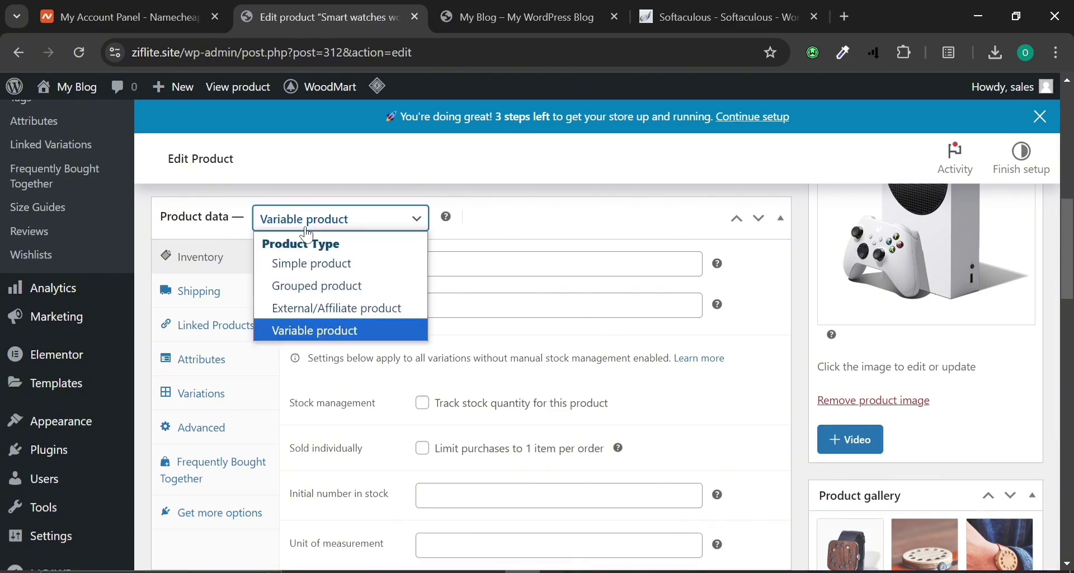
{"action": "left_click", "coordinate": [313, 261]}
Enter a regular price of 100000 and a sale price of 80000.
{"action": "left_click", "coordinate": [425, 265]}
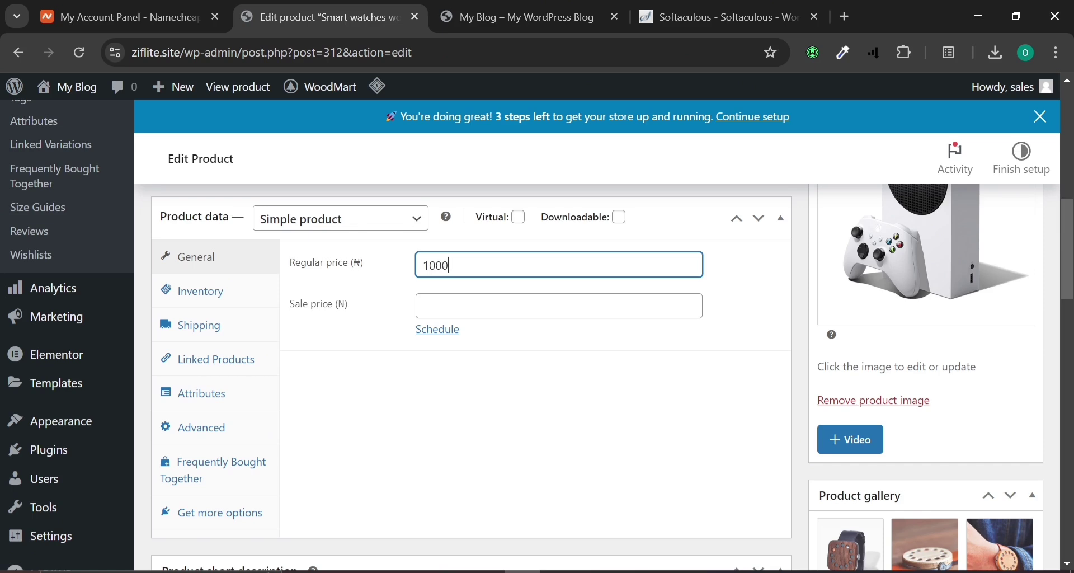
{"action": "type", "text": "100000"}
{"action": "left_click", "coordinate": [439, 306]}
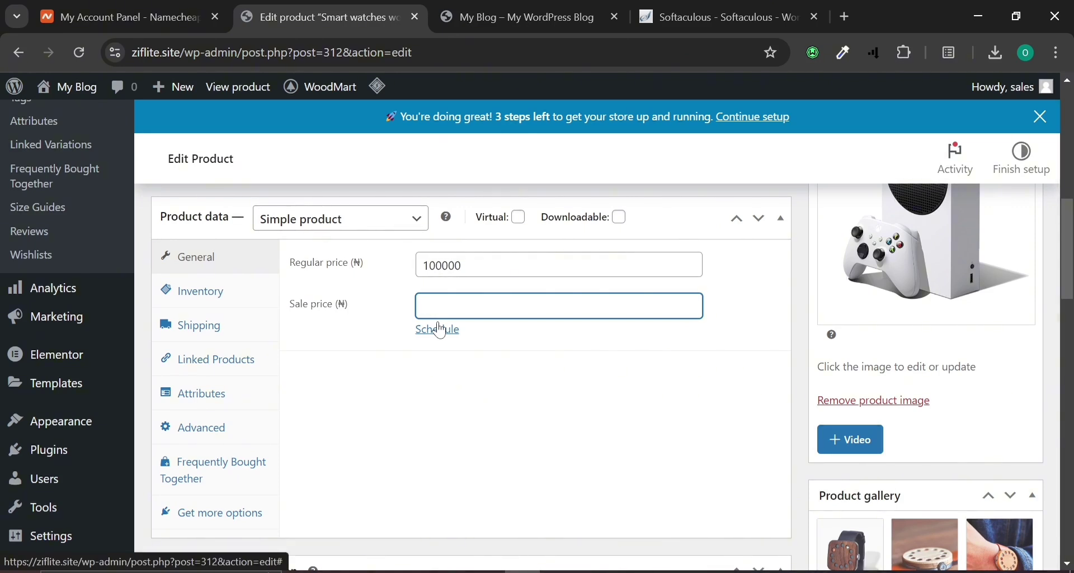
{"action": "type", "text": "80,0"}
{"action": "left_click", "coordinate": [428, 440]}
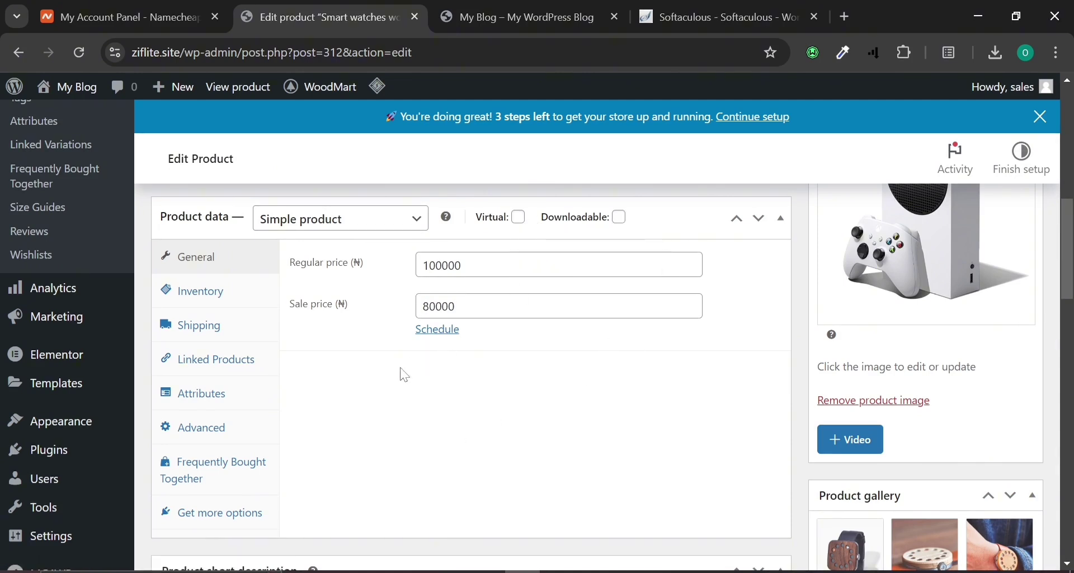
In the Inventory settings, turn on stock quantity tracking with a quantity of 100.
{"action": "left_click", "coordinate": [216, 296]}
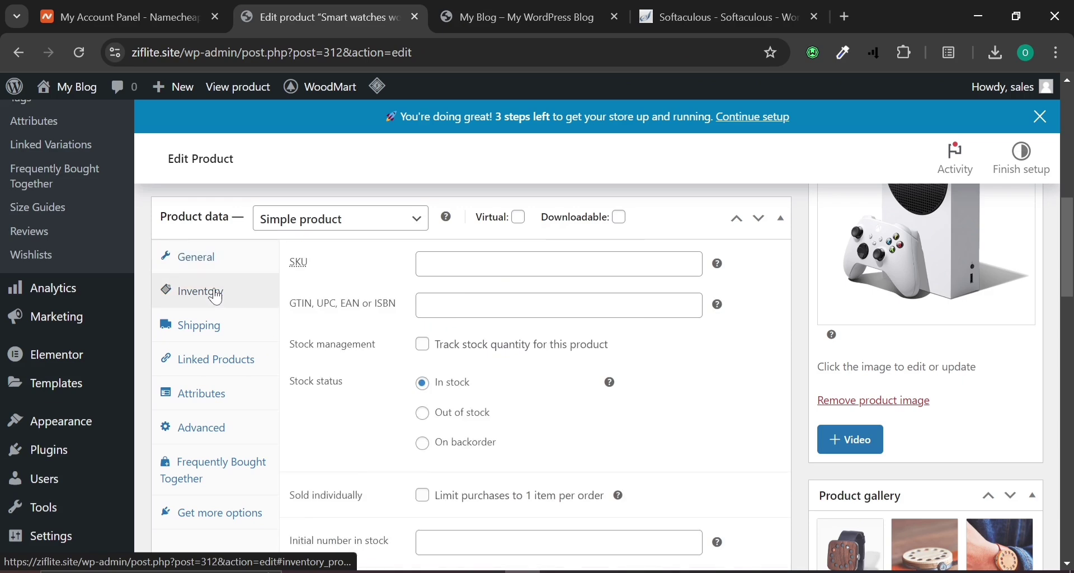
{"action": "left_click", "coordinate": [559, 266]}
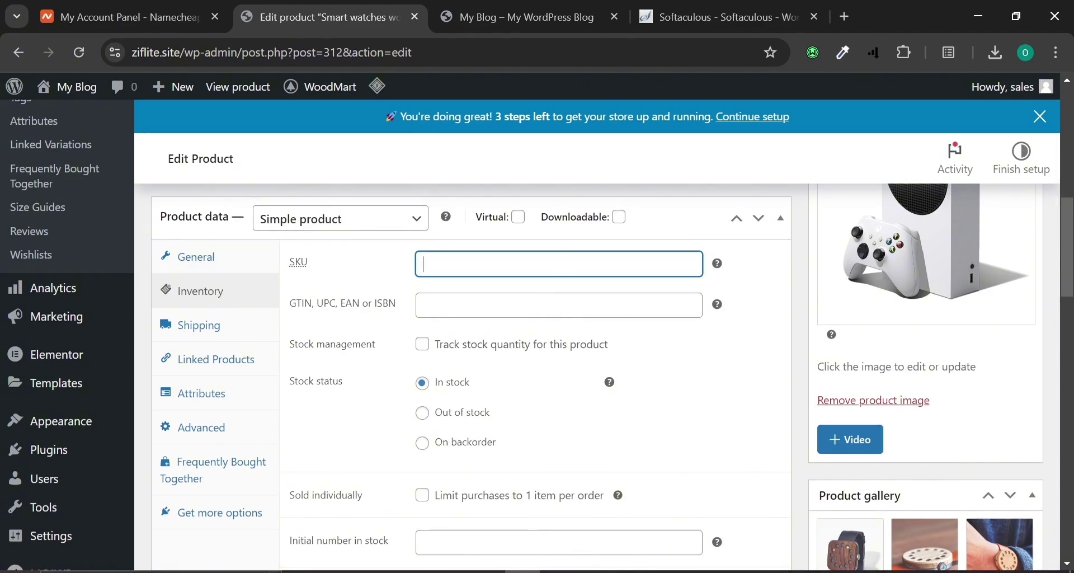
{"action": "mouse_move", "coordinate": [723, 269]}
{"action": "left_click", "coordinate": [423, 352]}
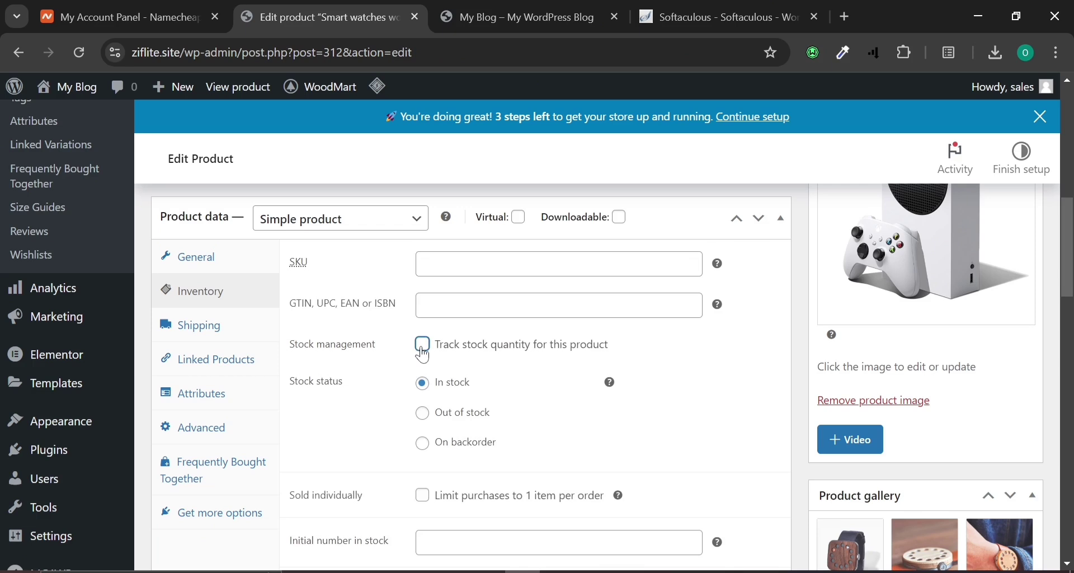
{"action": "left_click", "coordinate": [431, 384]}
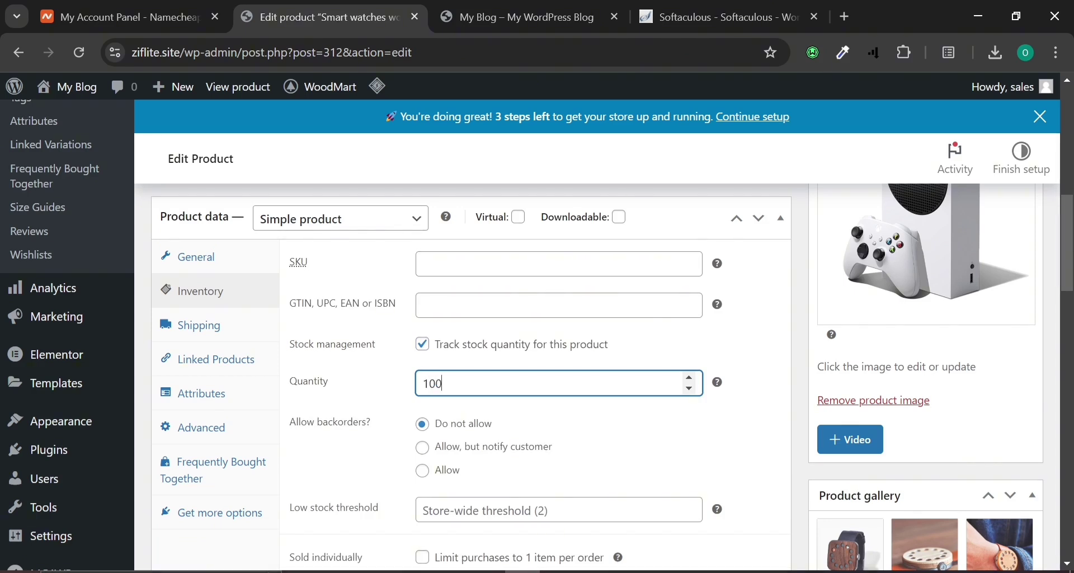
{"action": "left_click", "coordinate": [562, 452]}
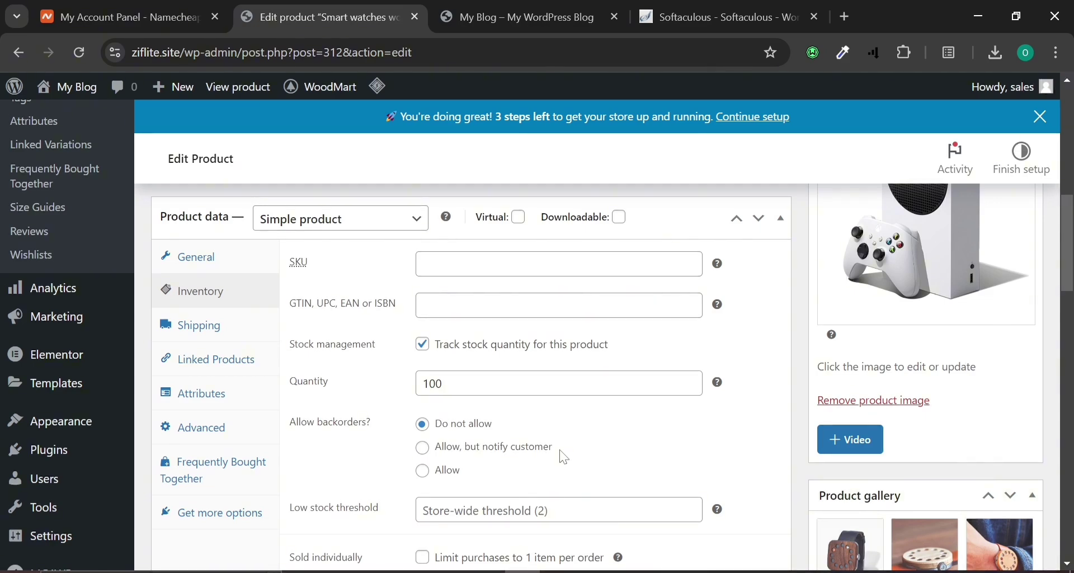
Set the low stock threshold to 5 and the initial number in stock to 100.
{"action": "scroll", "coordinate": [564, 458], "scroll_direction": "down", "scroll_amount": 2}
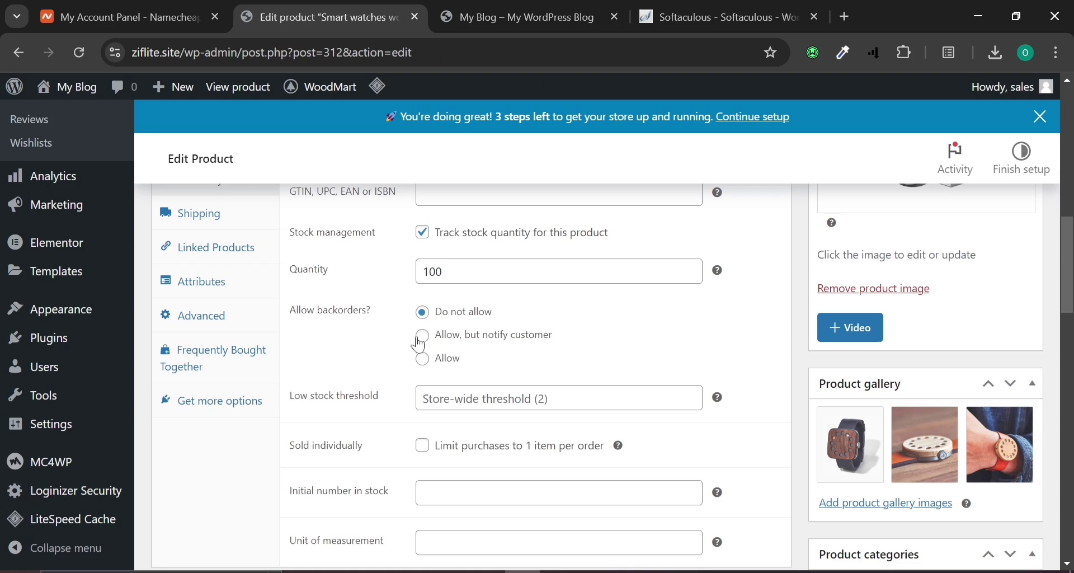
{"action": "scroll", "coordinate": [394, 372], "scroll_direction": "down", "scroll_amount": 2}
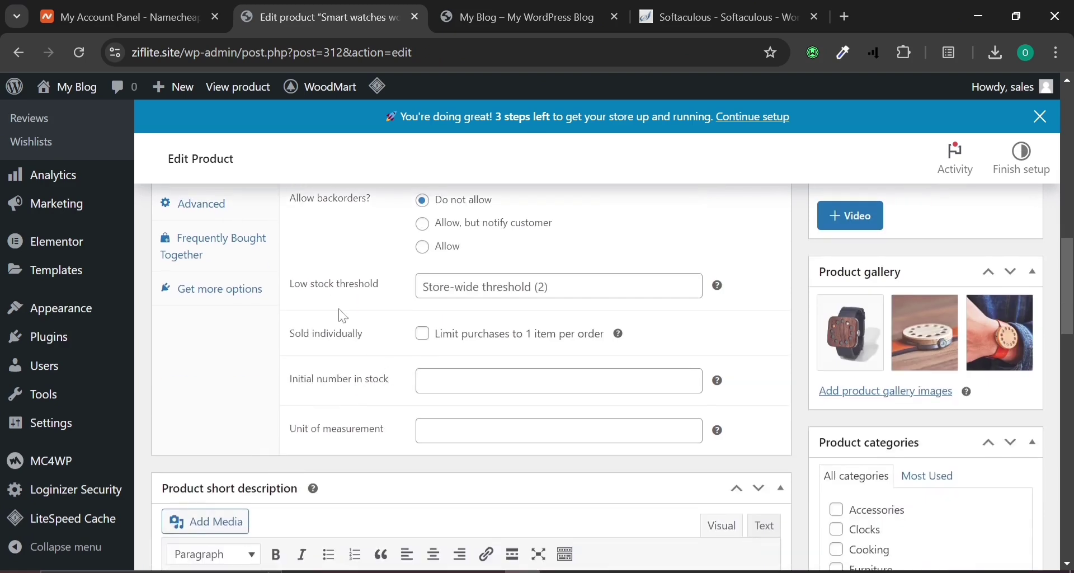
{"action": "left_click", "coordinate": [538, 286]}
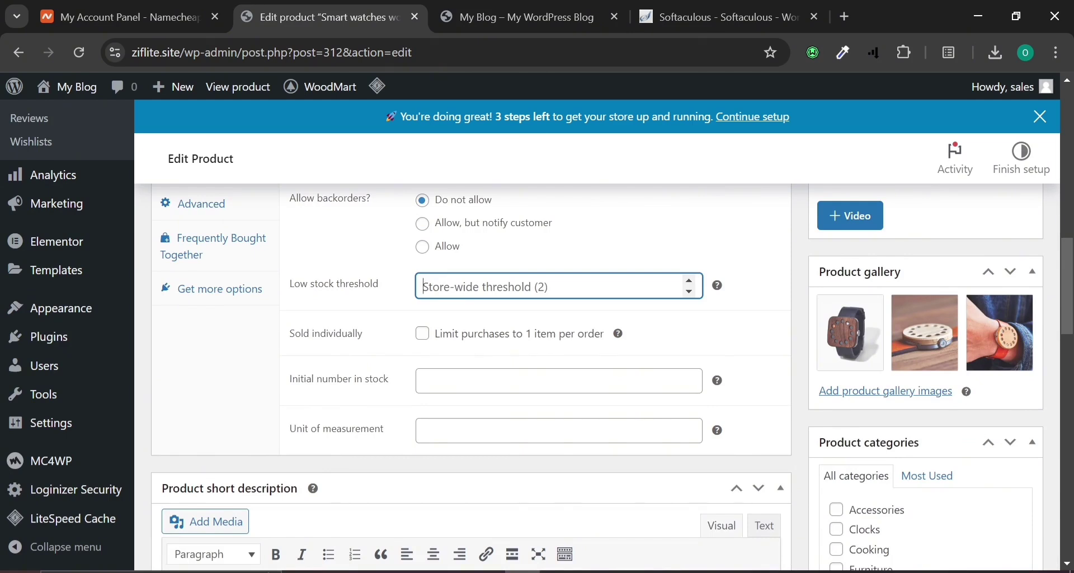
{"action": "type", "text": "5"}
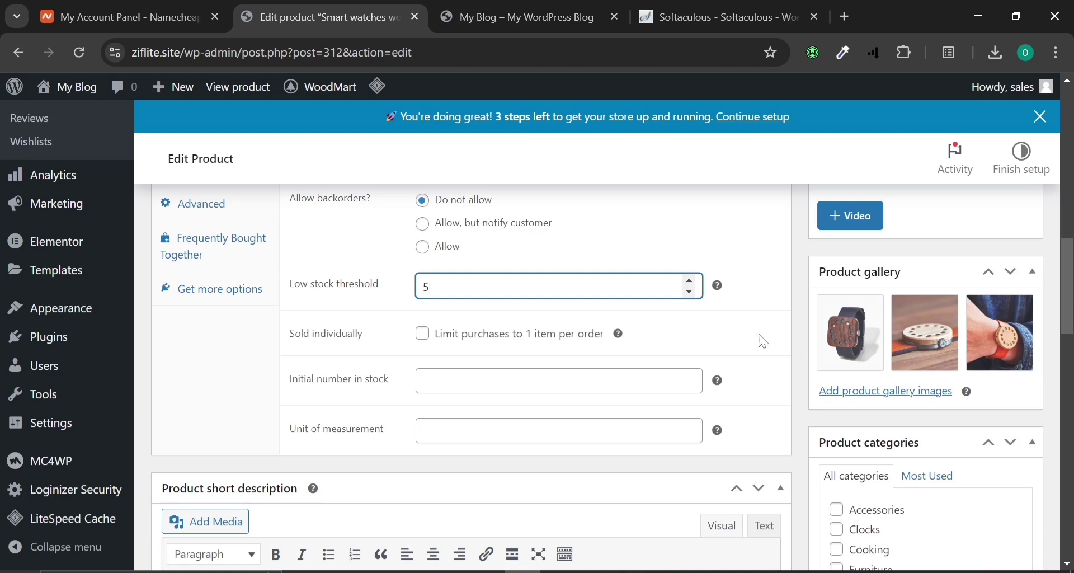
{"action": "left_click", "coordinate": [727, 317]}
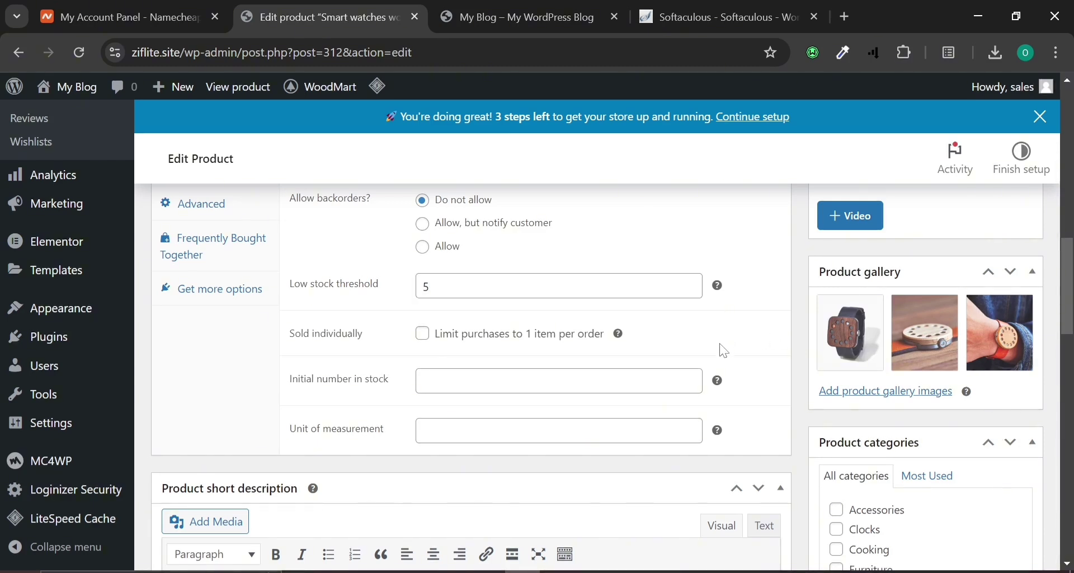
{"action": "scroll", "coordinate": [702, 348], "scroll_direction": "up", "scroll_amount": 2}
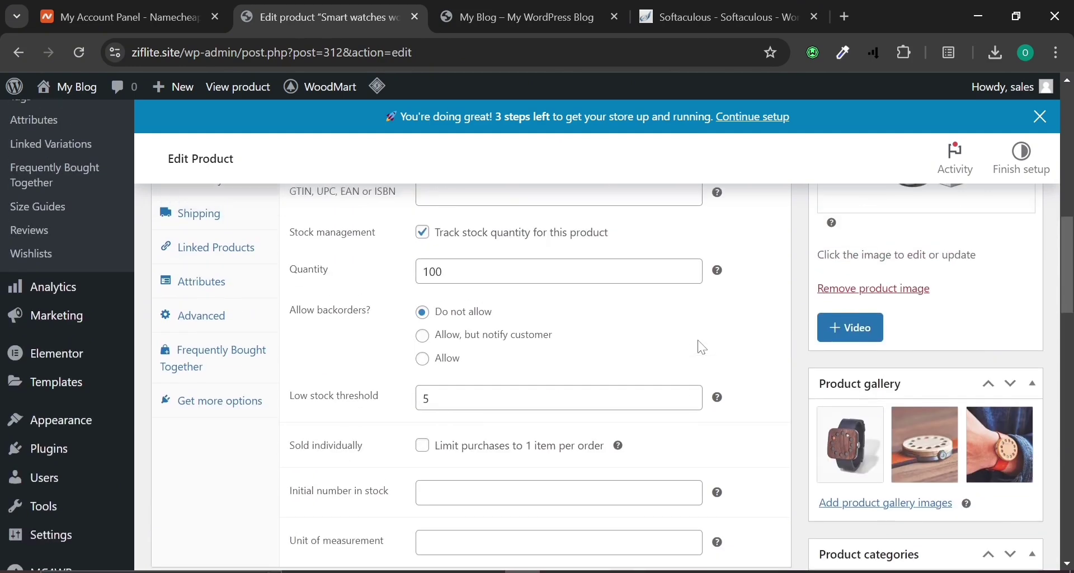
{"action": "scroll", "coordinate": [703, 347], "scroll_direction": "down", "scroll_amount": 2}
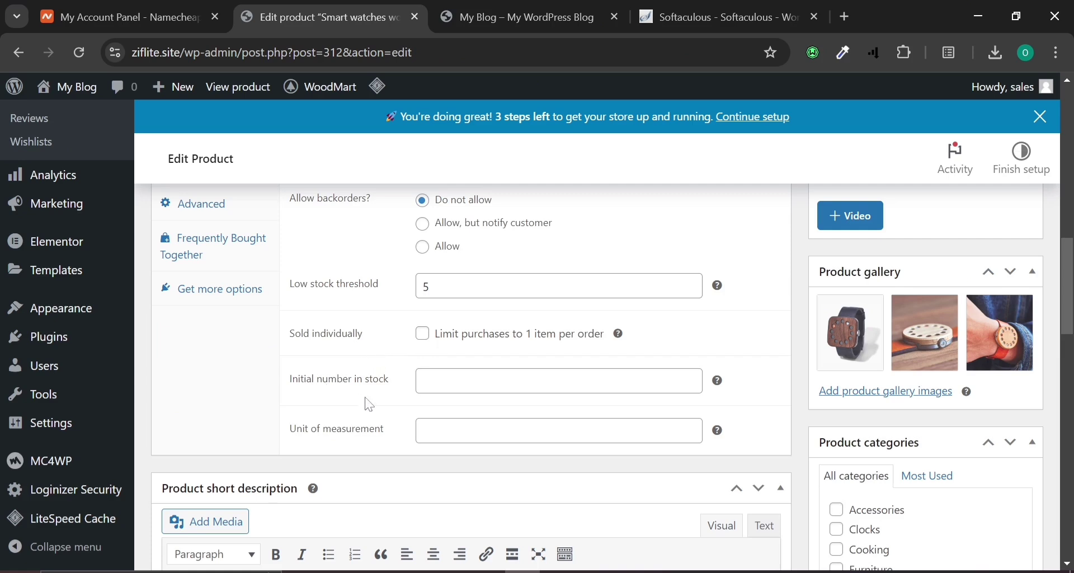
{"action": "left_click", "coordinate": [473, 383]}
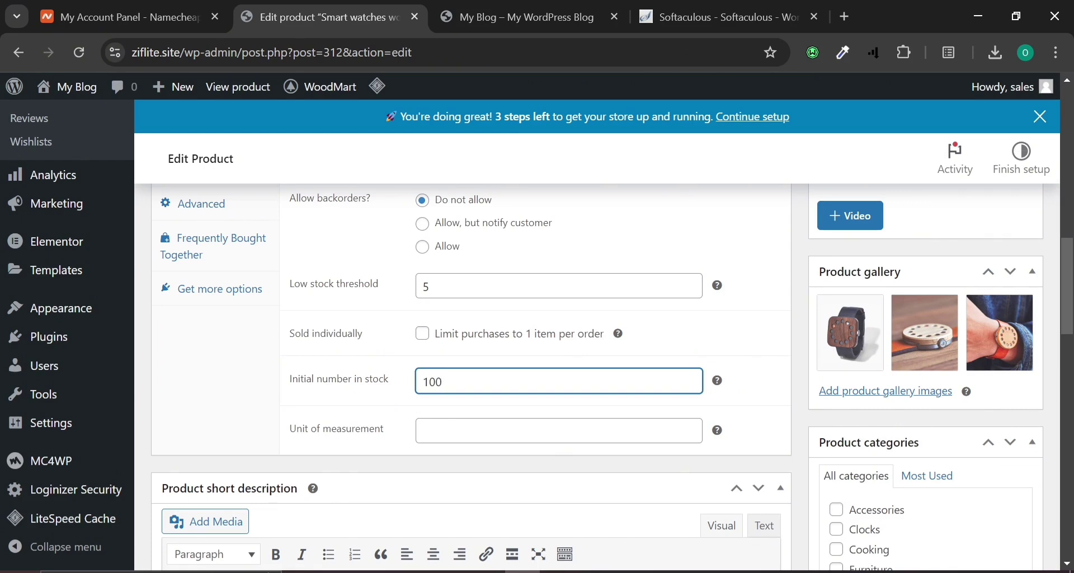
{"action": "key", "text": "Tab"}
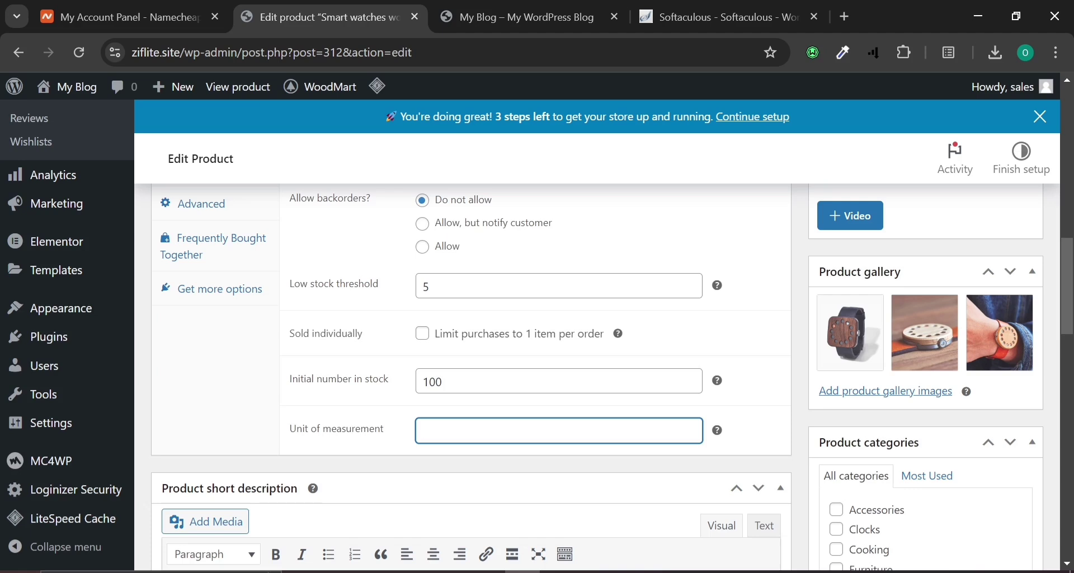
Check the product's Shipping settings, leaving the shipping class unchanged.
{"action": "scroll", "coordinate": [209, 417], "scroll_direction": "up", "scroll_amount": 5}
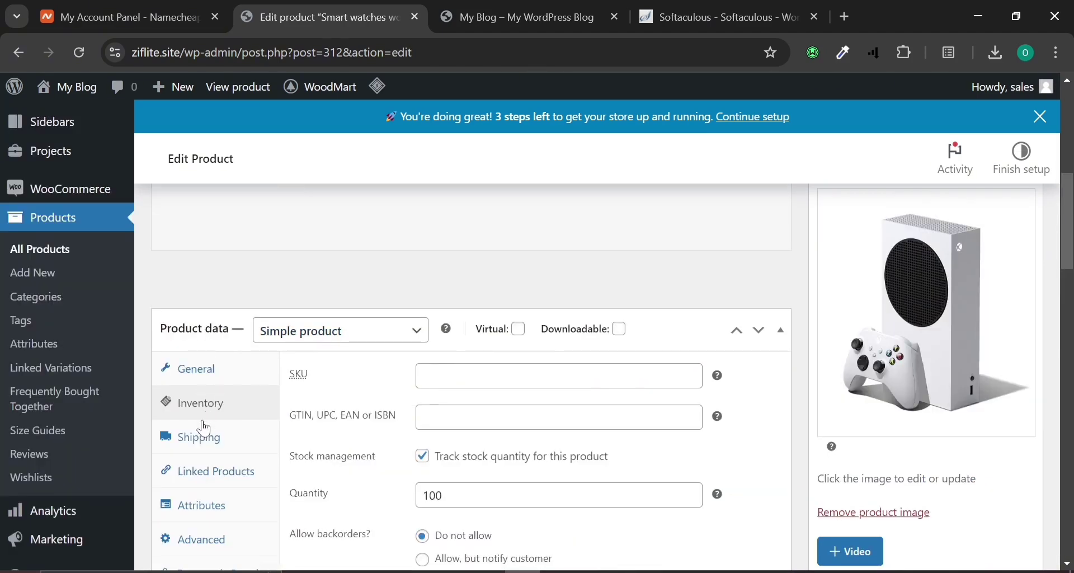
{"action": "left_click", "coordinate": [200, 438]}
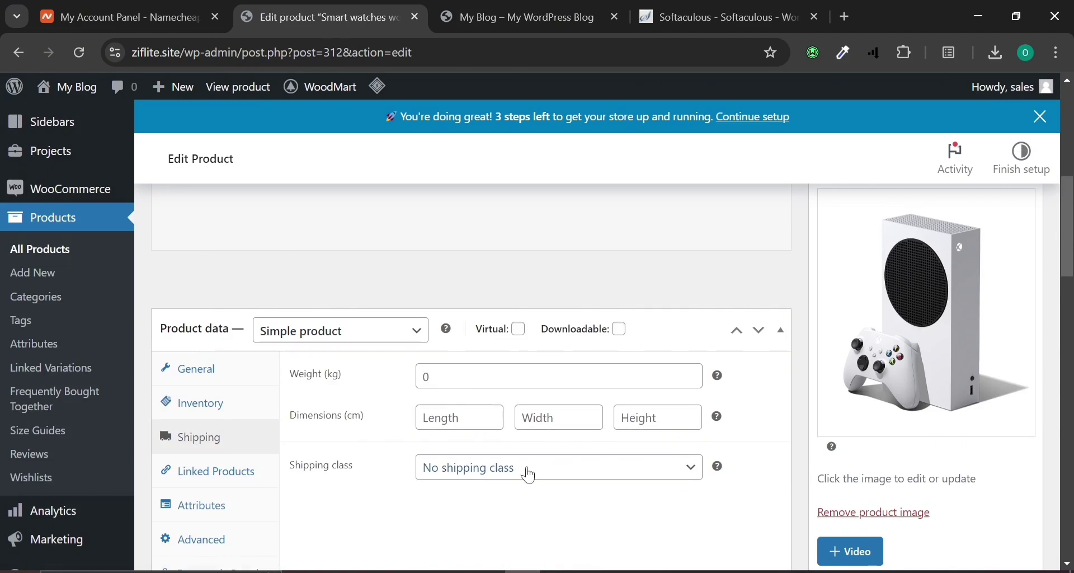
{"action": "left_click", "coordinate": [530, 475]}
{"action": "left_click", "coordinate": [526, 473]}
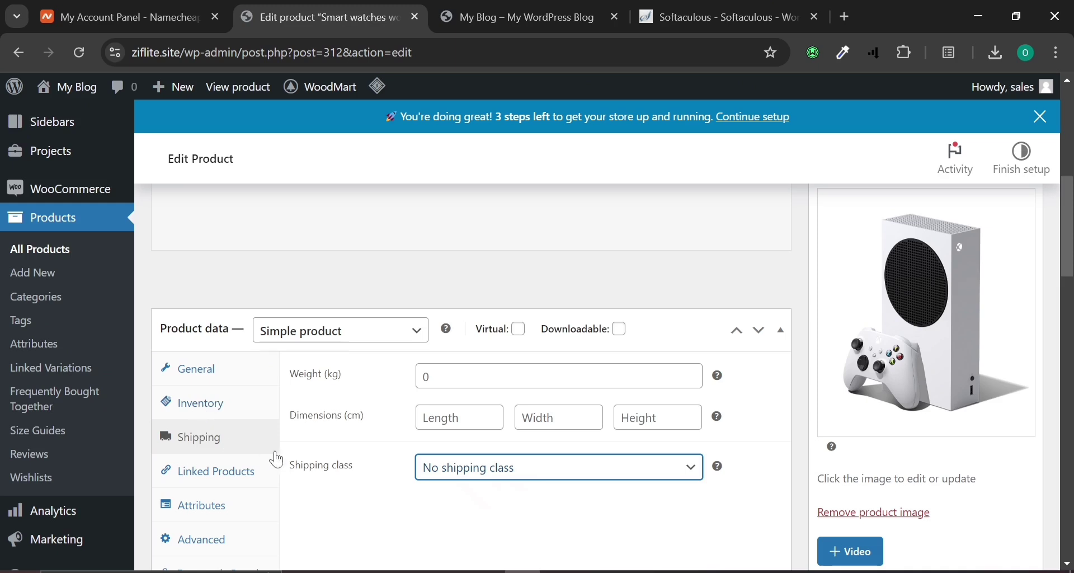
{"action": "scroll", "coordinate": [349, 417], "scroll_direction": "down", "scroll_amount": 2}
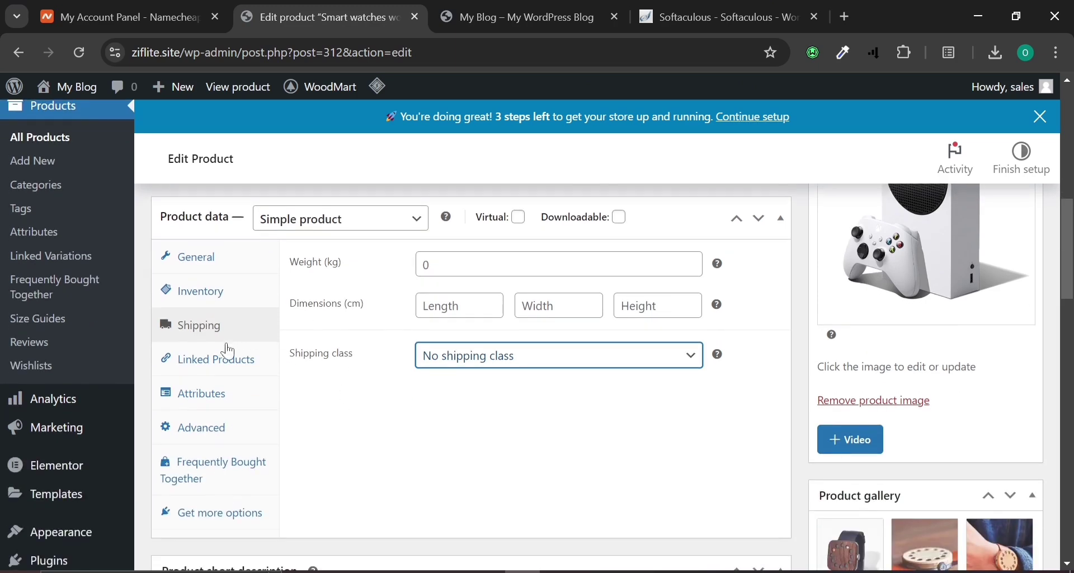
Show the Linked Products section and try the Upsells search without adding any product.
{"action": "left_click", "coordinate": [230, 367]}
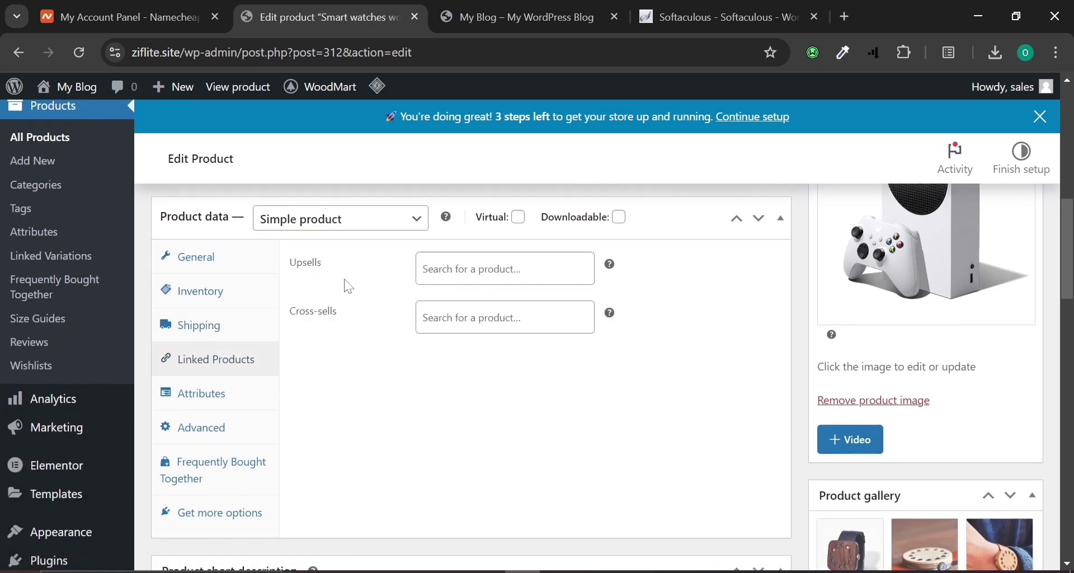
{"action": "left_click", "coordinate": [424, 269]}
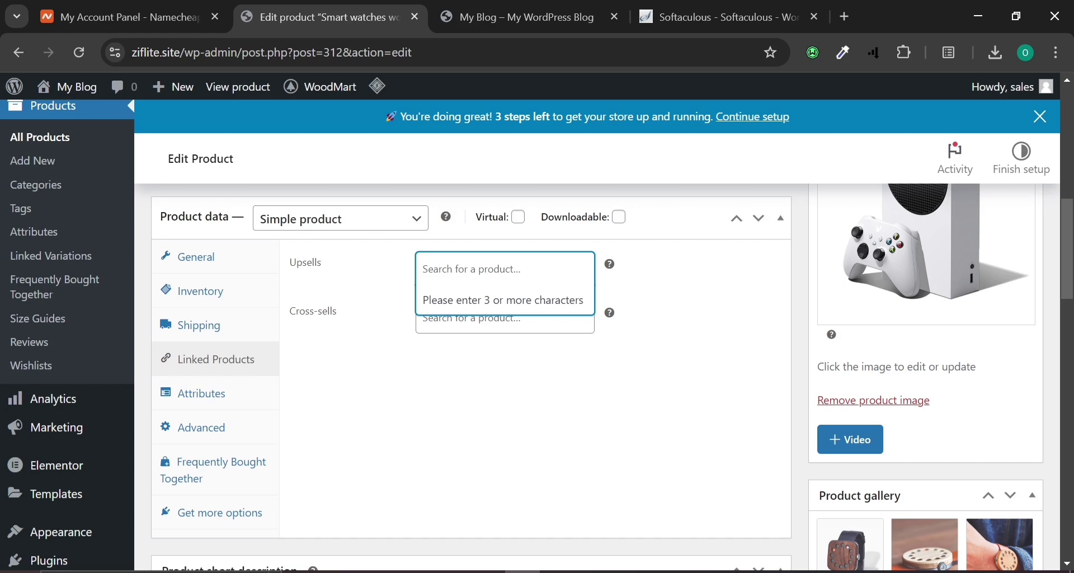
{"action": "left_click", "coordinate": [427, 383]}
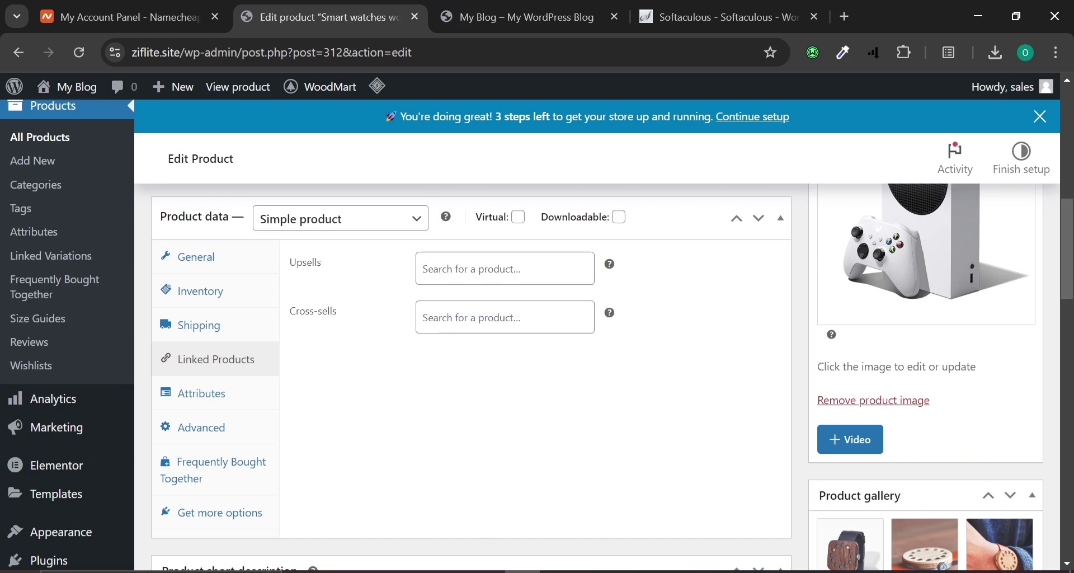
{"action": "left_click", "coordinate": [490, 270]}
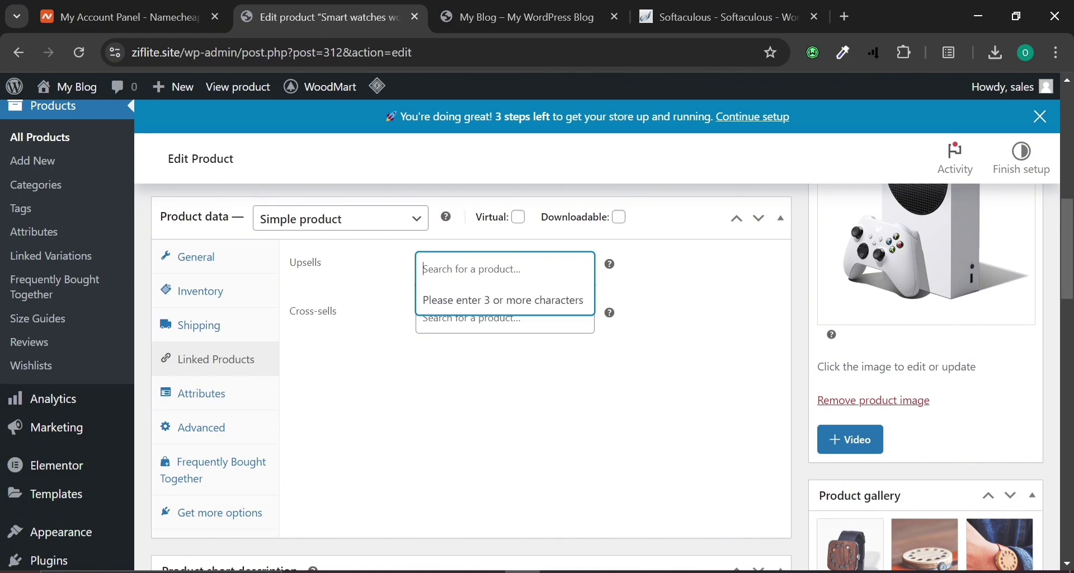
{"action": "key", "text": "Escape"}
{"action": "left_click", "coordinate": [423, 269]}
{"action": "left_click", "coordinate": [340, 365]}
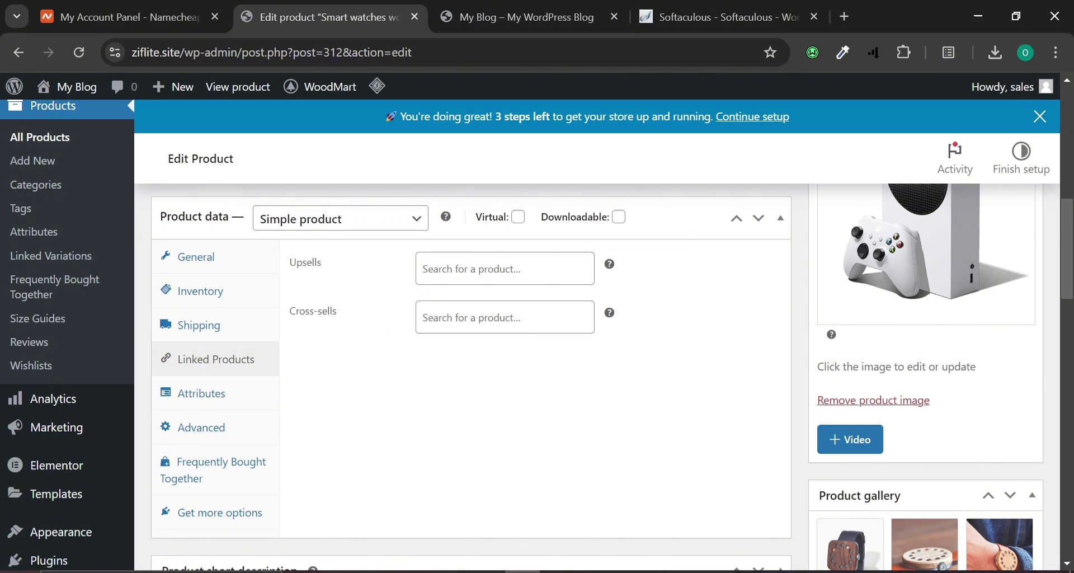
{"action": "left_click", "coordinate": [505, 269]}
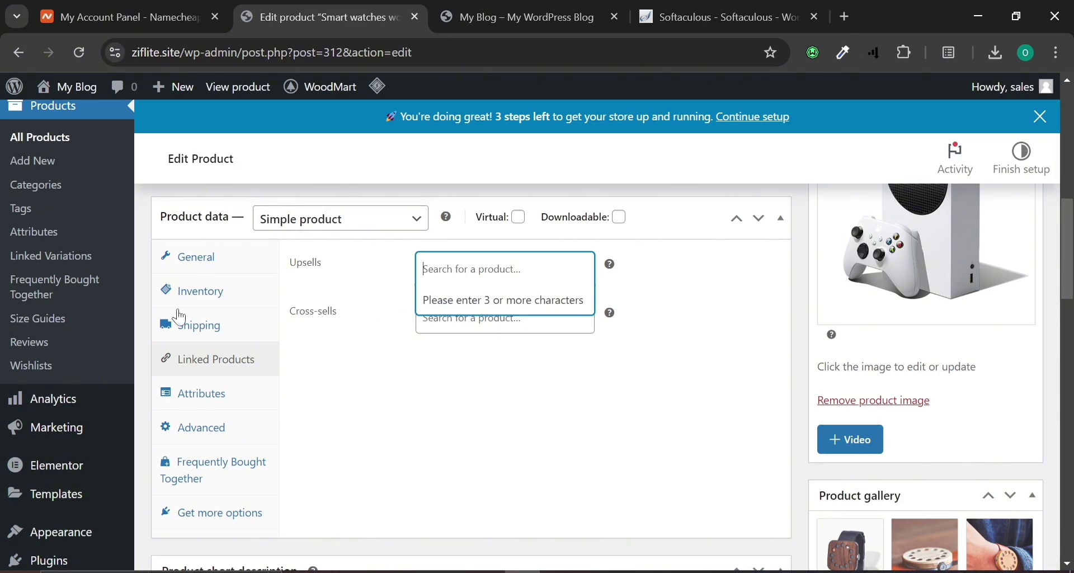
Check the Color attribute and Advanced settings, then the shipping data, ending on prices 100000/80000.
{"action": "left_click", "coordinate": [231, 393]}
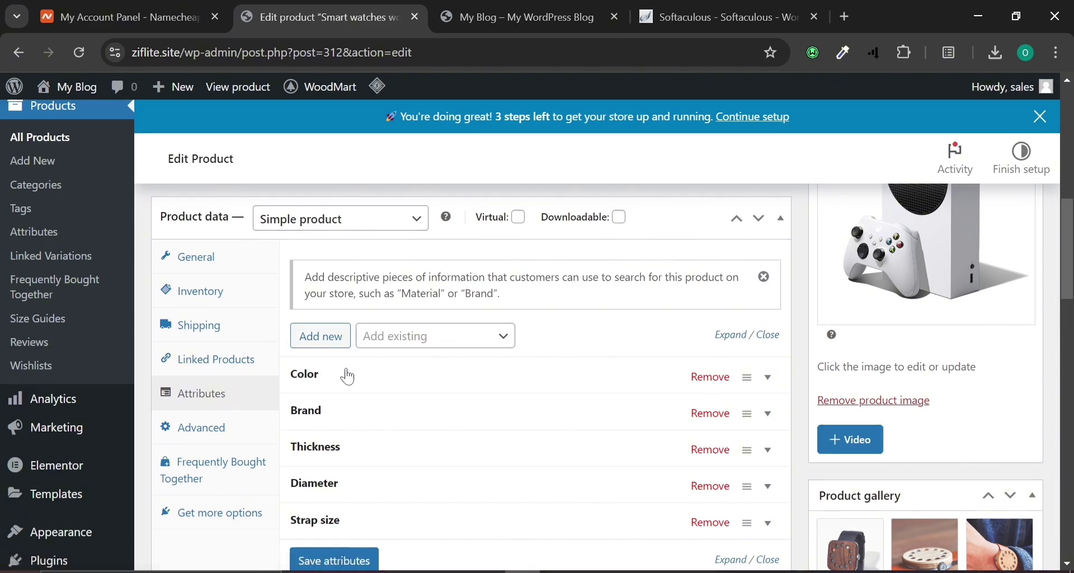
{"action": "left_click", "coordinate": [774, 380]}
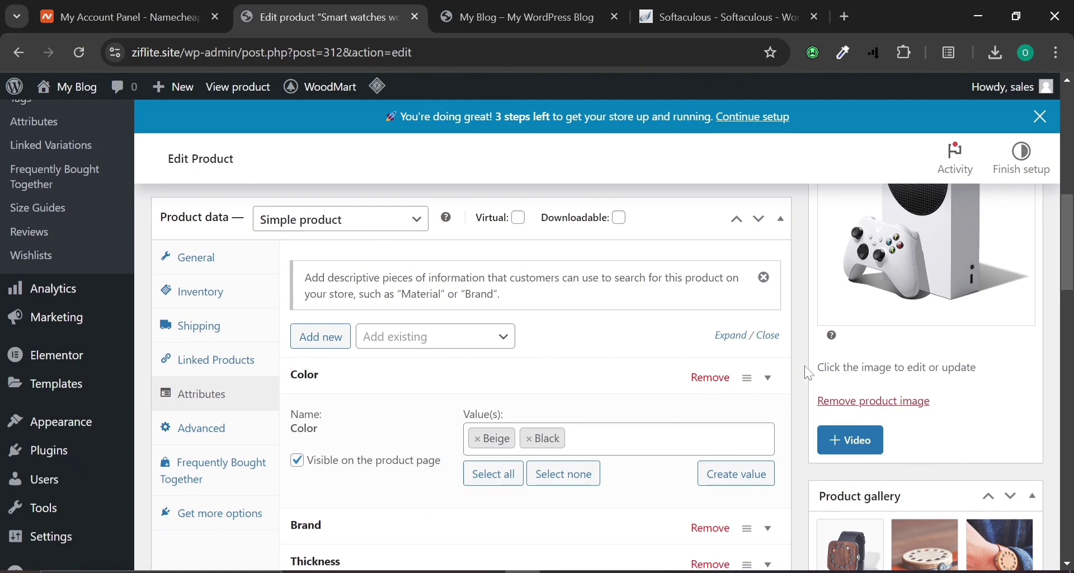
{"action": "left_click", "coordinate": [770, 383]}
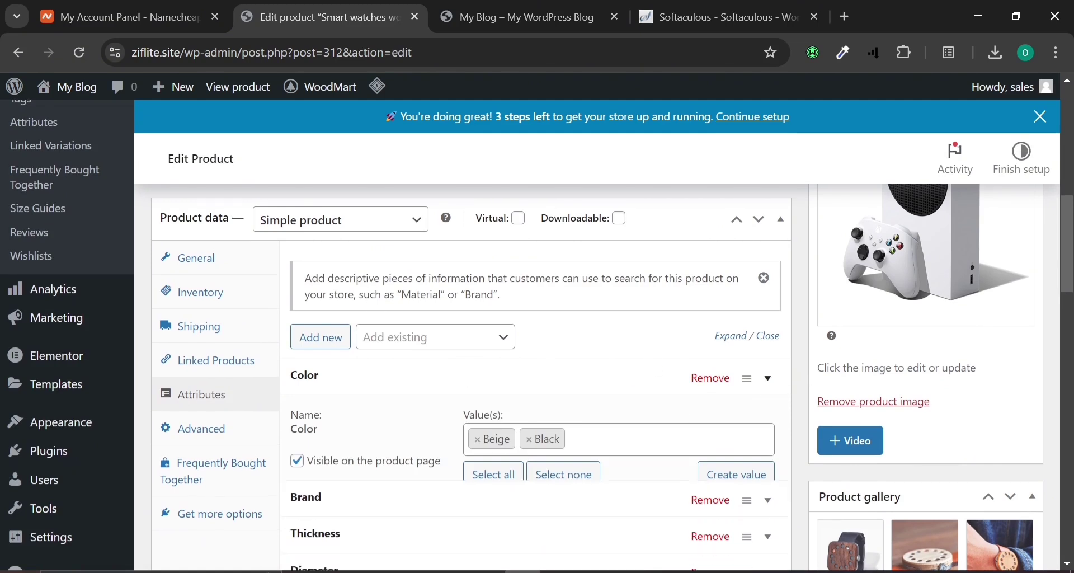
{"action": "left_click", "coordinate": [190, 429]}
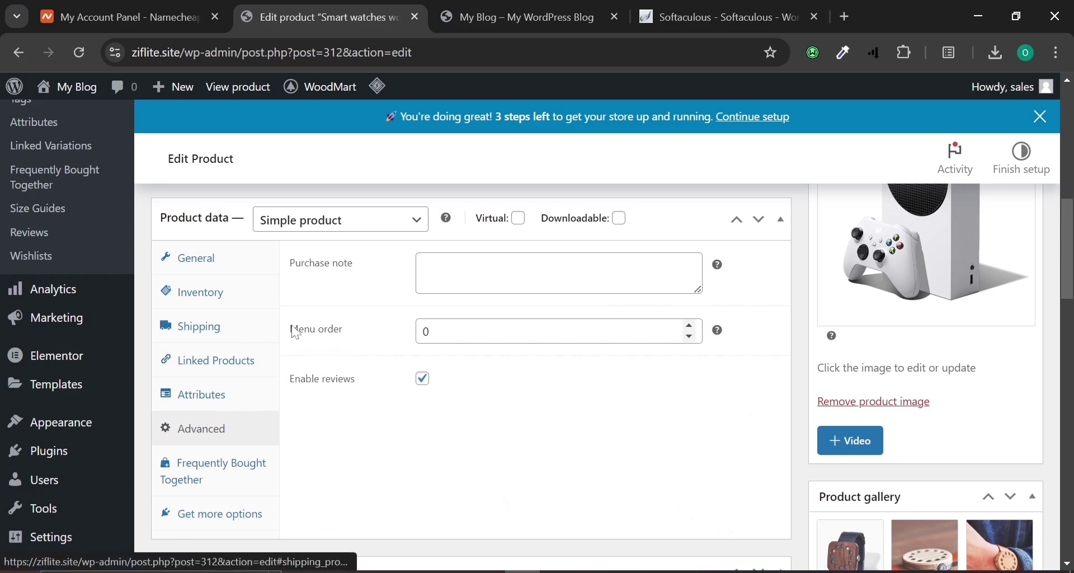
{"action": "left_click", "coordinate": [197, 260]}
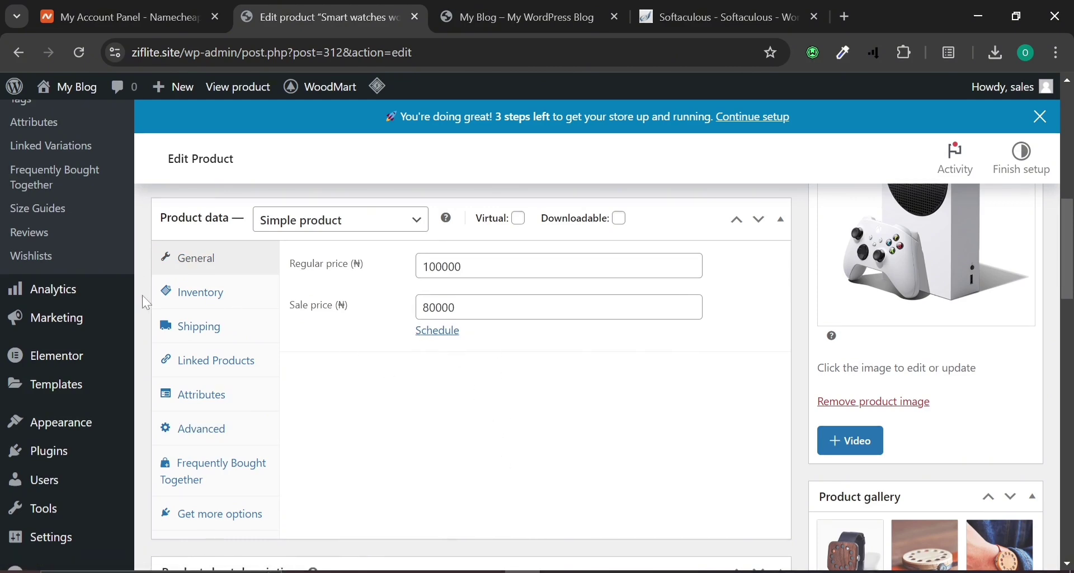
{"action": "left_click", "coordinate": [212, 334]}
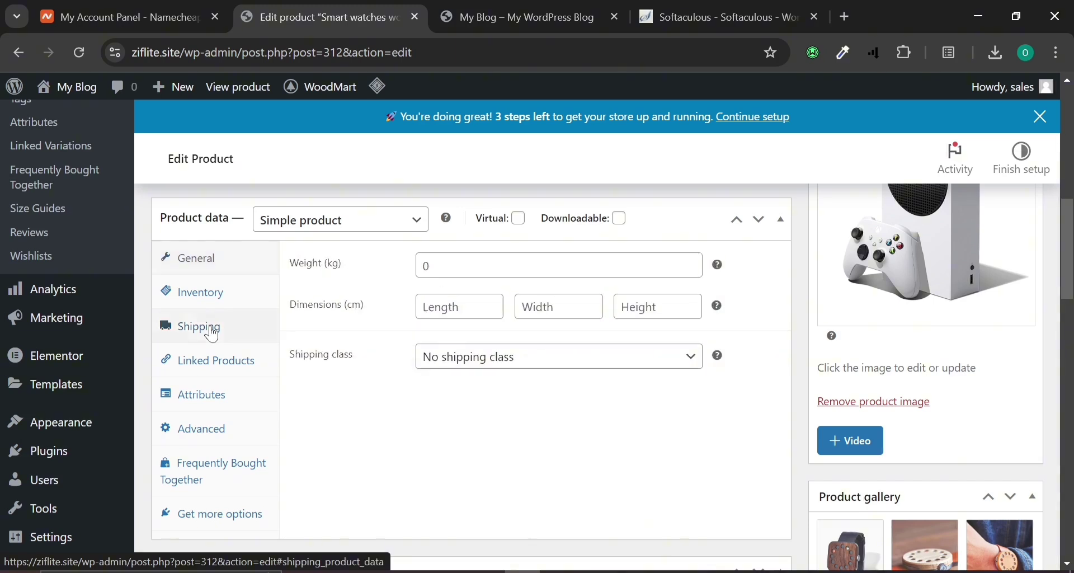
{"action": "left_click", "coordinate": [204, 256]}
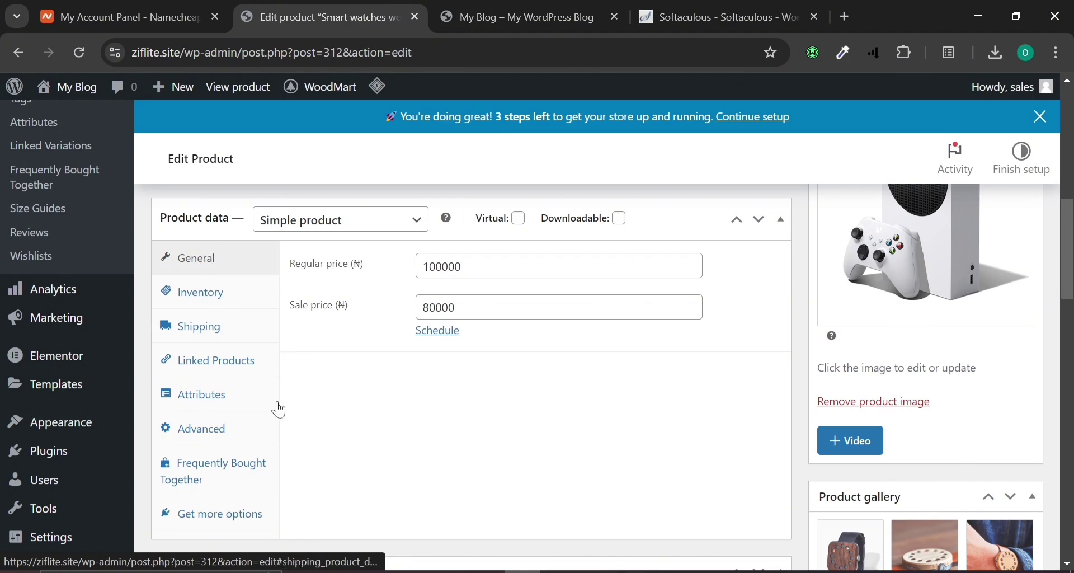
Leave Elementor for the default WordPress editor on Iphon x, confirming the switch.
{"action": "scroll", "coordinate": [477, 271], "scroll_direction": "down", "scroll_amount": 5}
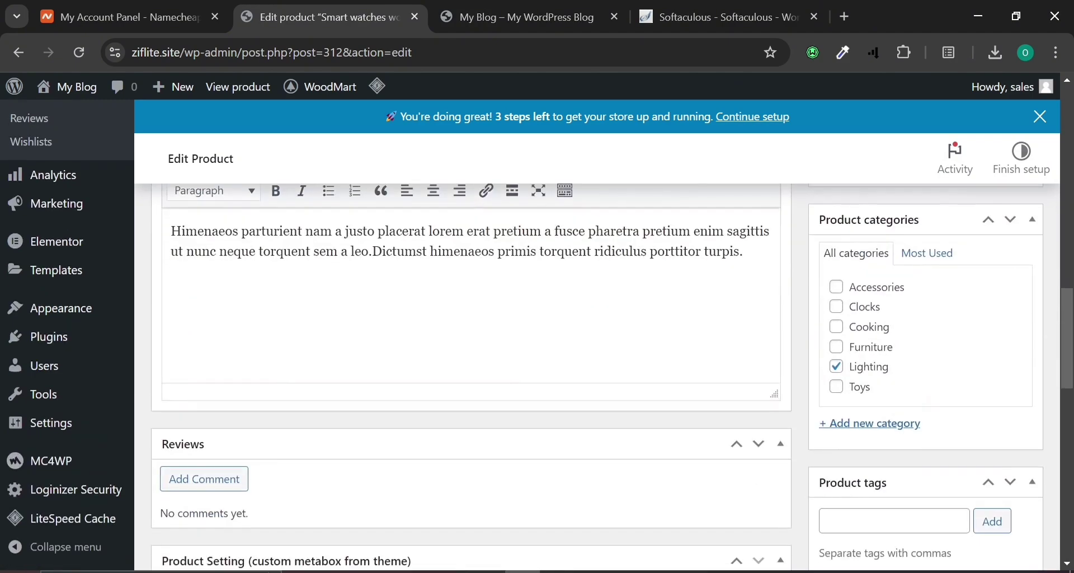
{"action": "scroll", "coordinate": [200, 294], "scroll_direction": "up", "scroll_amount": 1}
{"action": "scroll", "coordinate": [477, 378], "scroll_direction": "down", "scroll_amount": 8}
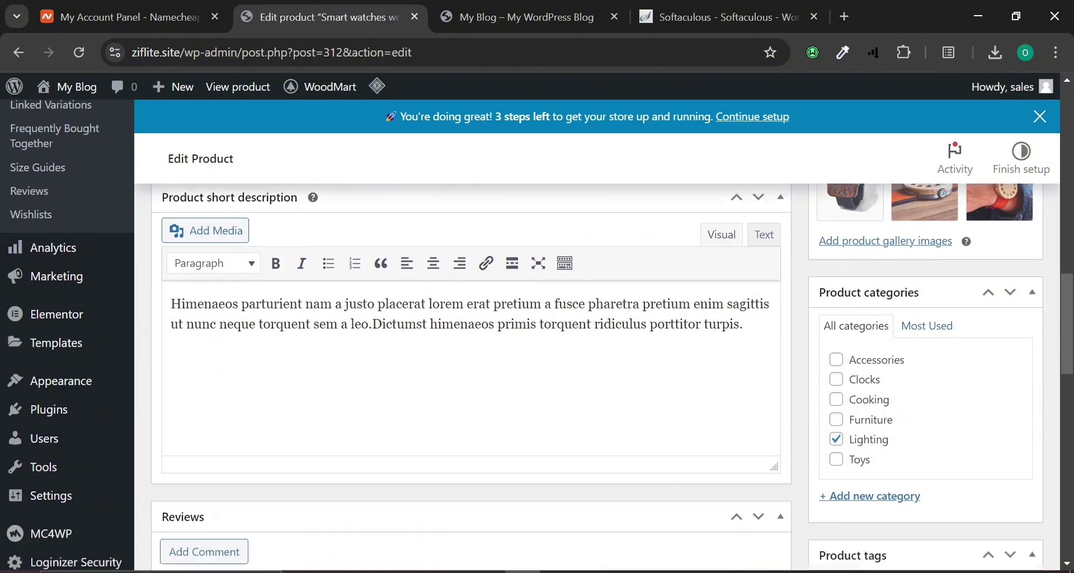
{"action": "scroll", "coordinate": [477, 378], "scroll_direction": "up", "scroll_amount": 6}
{"action": "scroll", "coordinate": [431, 334], "scroll_direction": "up", "scroll_amount": 10}
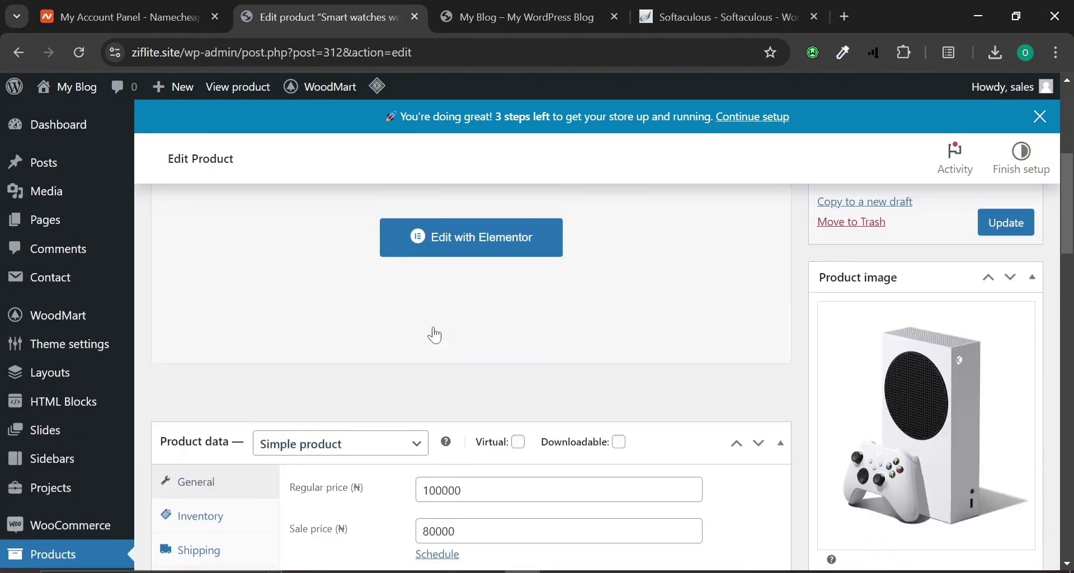
{"action": "scroll", "coordinate": [441, 330], "scroll_direction": "down", "scroll_amount": 4}
{"action": "scroll", "coordinate": [441, 330], "scroll_direction": "up", "scroll_amount": 4}
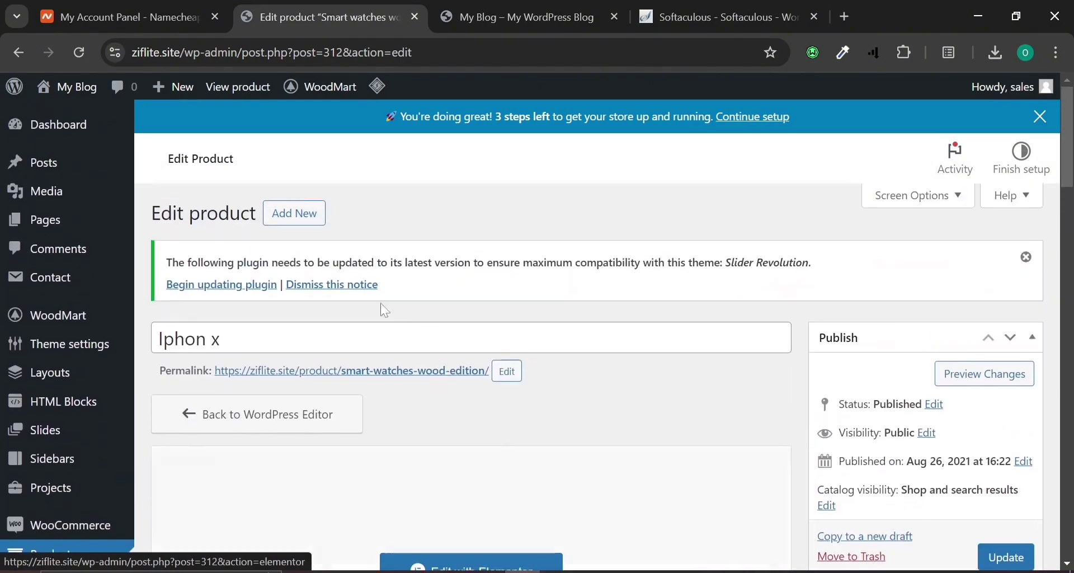
{"action": "left_click", "coordinate": [313, 414]}
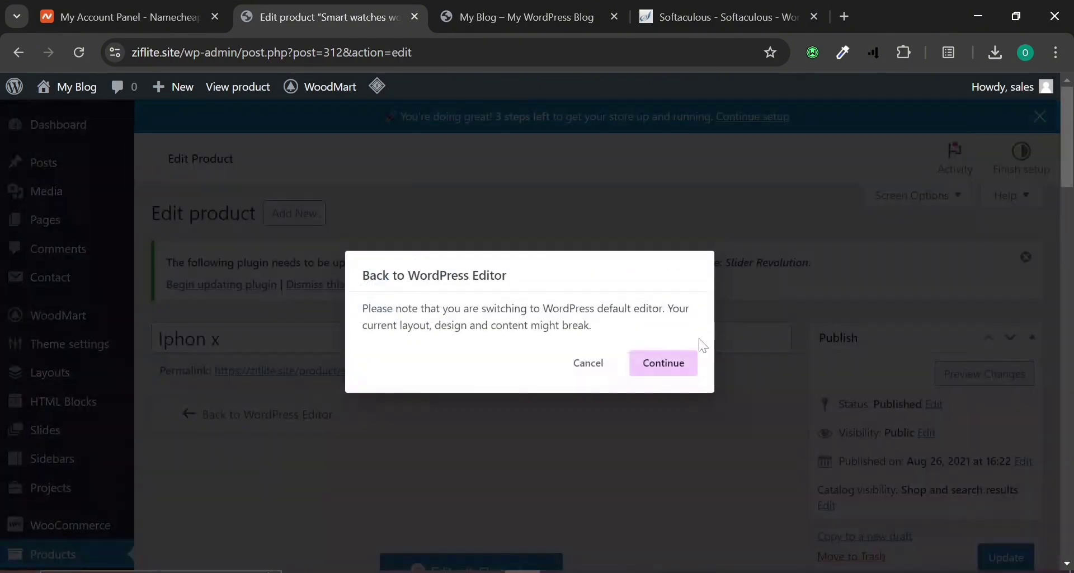
{"action": "left_click", "coordinate": [664, 364]}
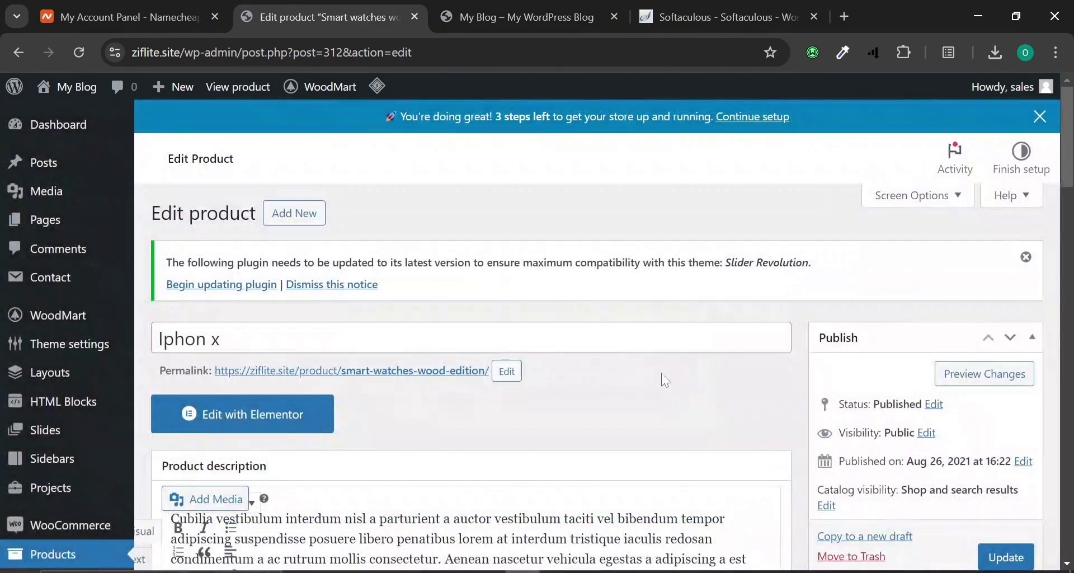
{"action": "scroll", "coordinate": [581, 385], "scroll_direction": "down", "scroll_amount": 5}
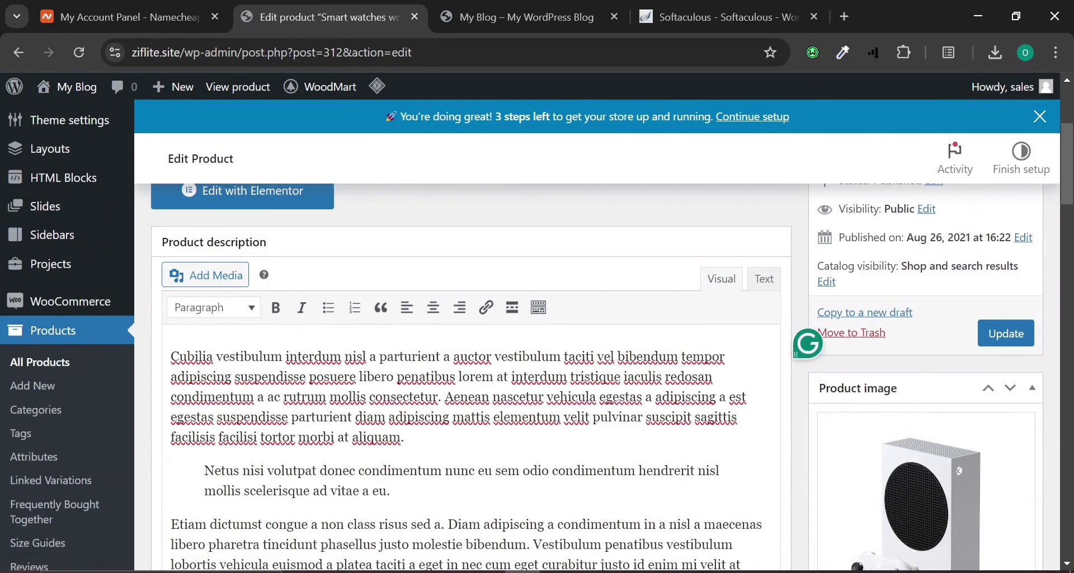
{"action": "left_click", "coordinate": [521, 17]}
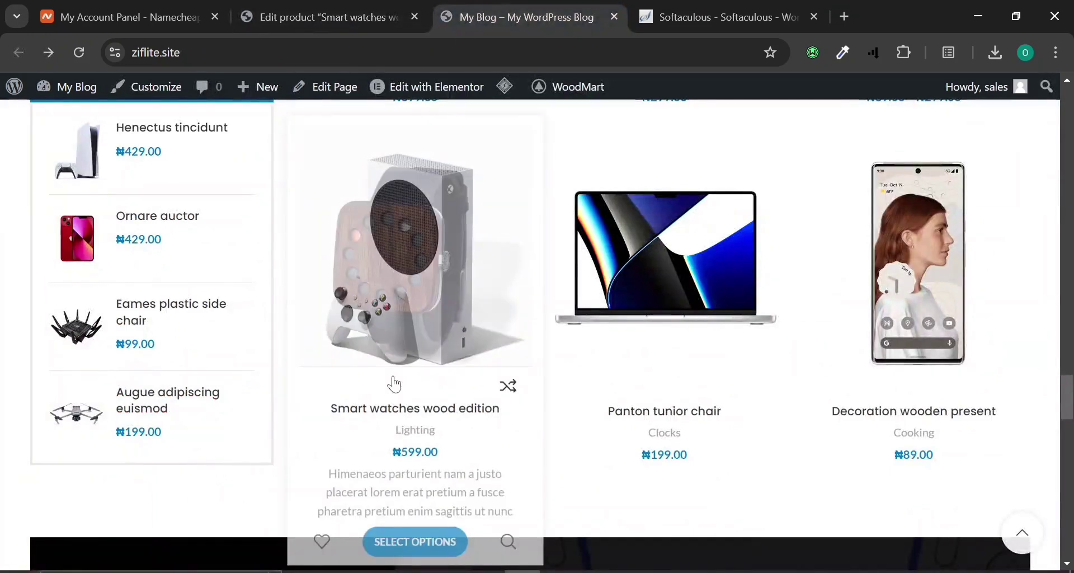
{"action": "left_click", "coordinate": [408, 409]}
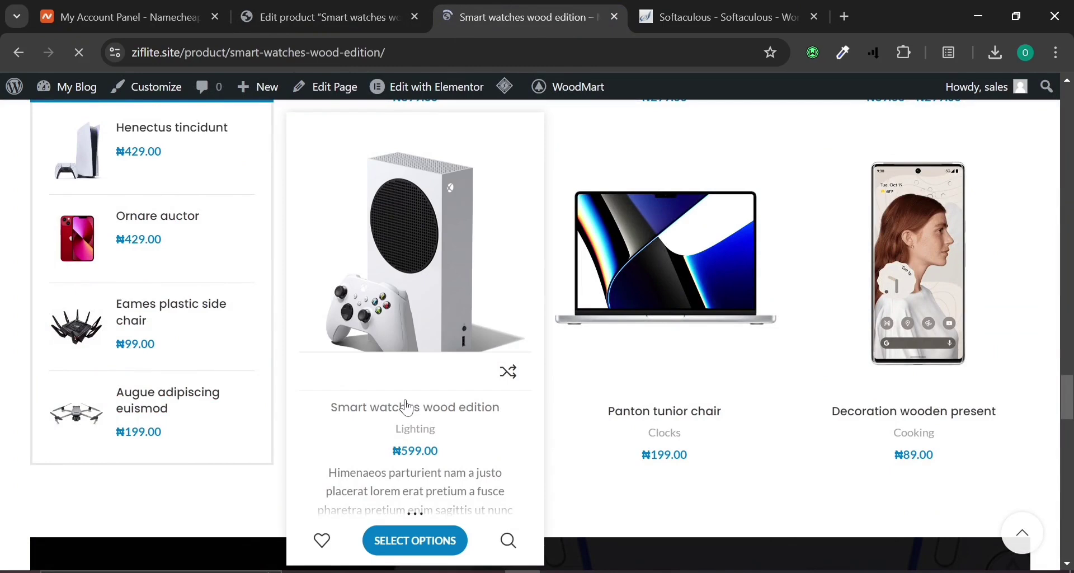
{"action": "scroll", "coordinate": [412, 401], "scroll_direction": "down", "scroll_amount": 10}
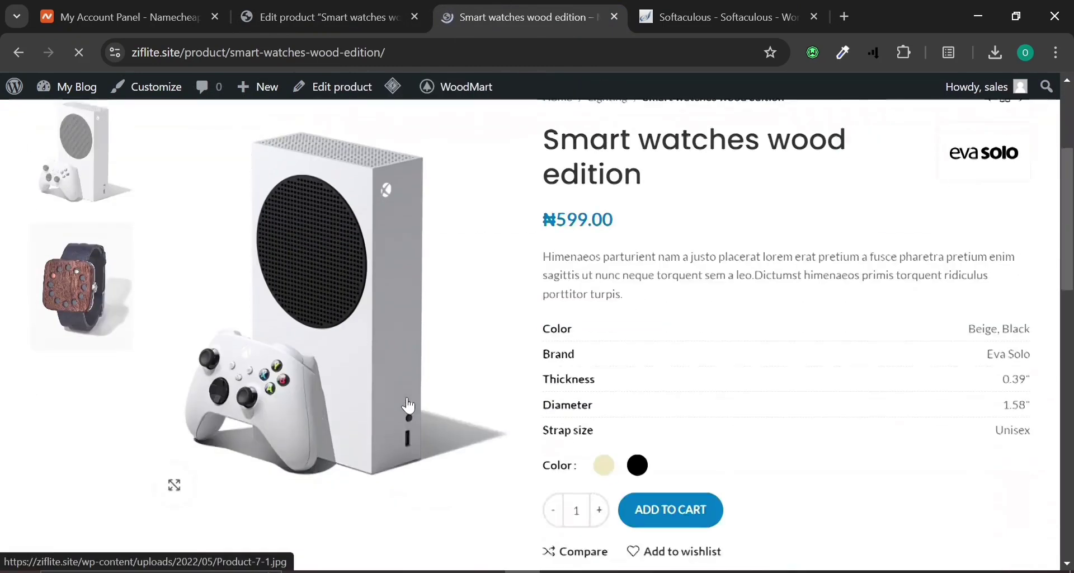
{"action": "scroll", "coordinate": [355, 247], "scroll_direction": "down", "scroll_amount": 3}
{"action": "scroll", "coordinate": [299, 217], "scroll_direction": "up", "scroll_amount": 1}
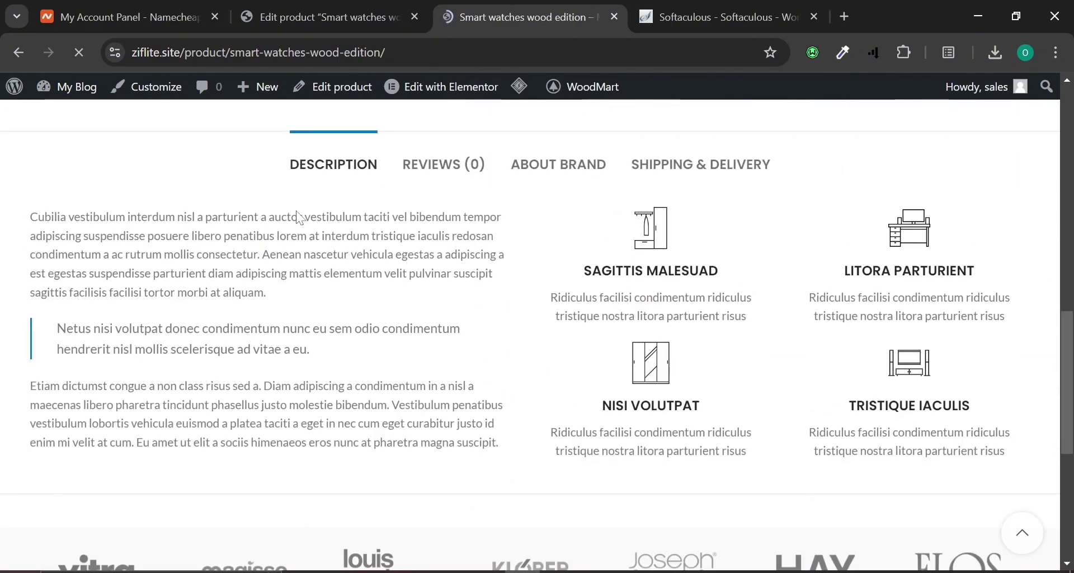
{"action": "scroll", "coordinate": [300, 217], "scroll_direction": "up", "scroll_amount": 10}
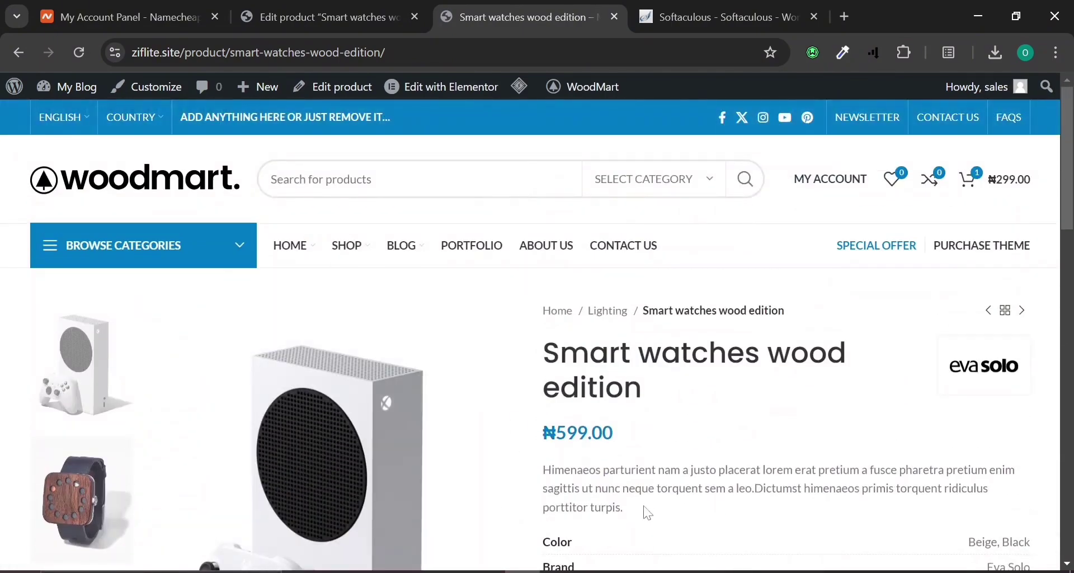
{"action": "scroll", "coordinate": [650, 510], "scroll_direction": "down", "scroll_amount": 2}
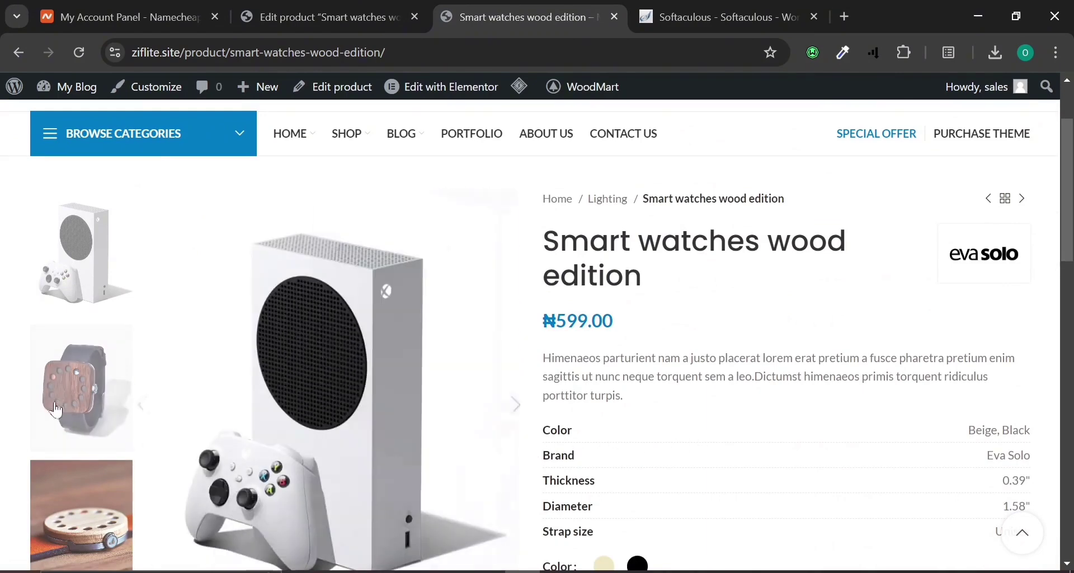
{"action": "scroll", "coordinate": [597, 507], "scroll_direction": "down", "scroll_amount": 2}
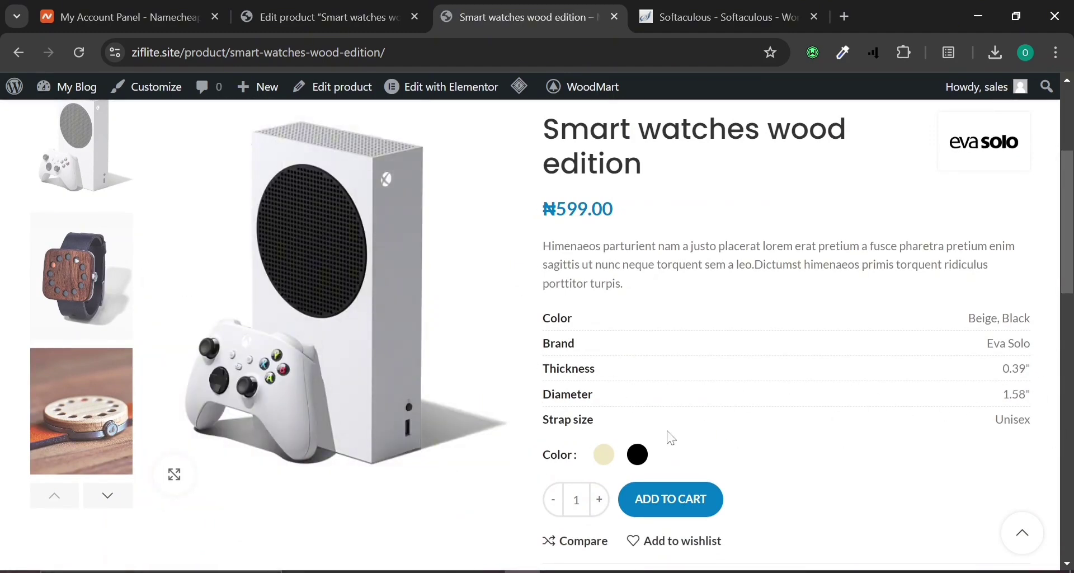
Return to the product editor and review its inventory settings.
{"action": "left_click", "coordinate": [353, 20]}
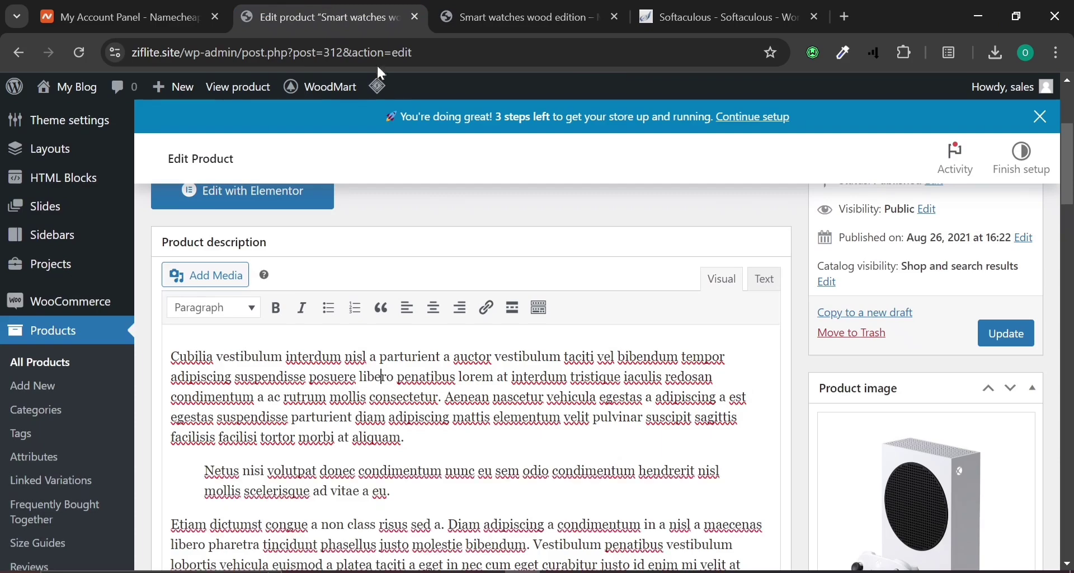
{"action": "scroll", "coordinate": [289, 431], "scroll_direction": "down", "scroll_amount": 15}
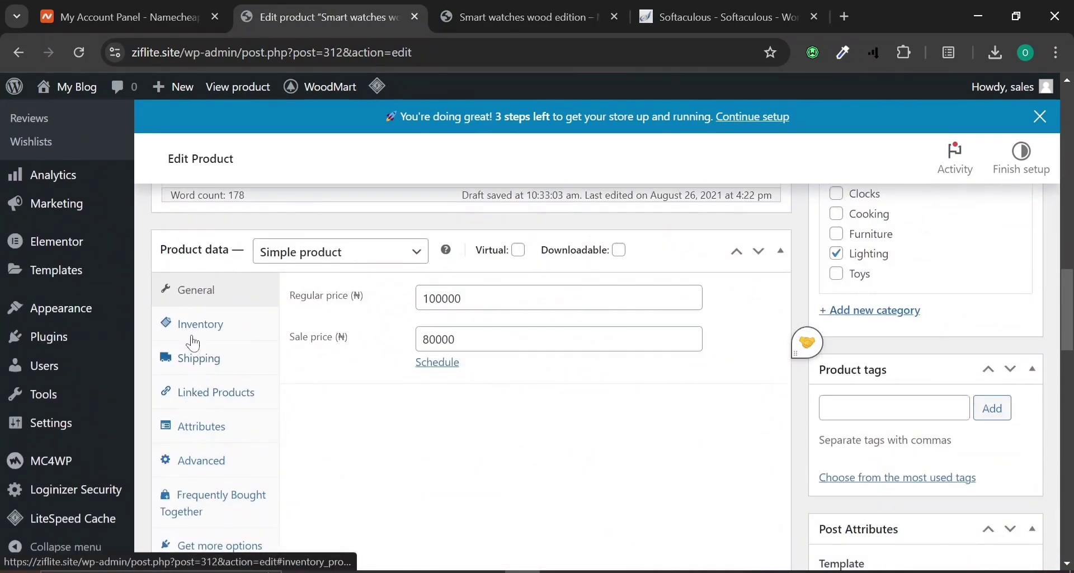
{"action": "left_click", "coordinate": [214, 333]}
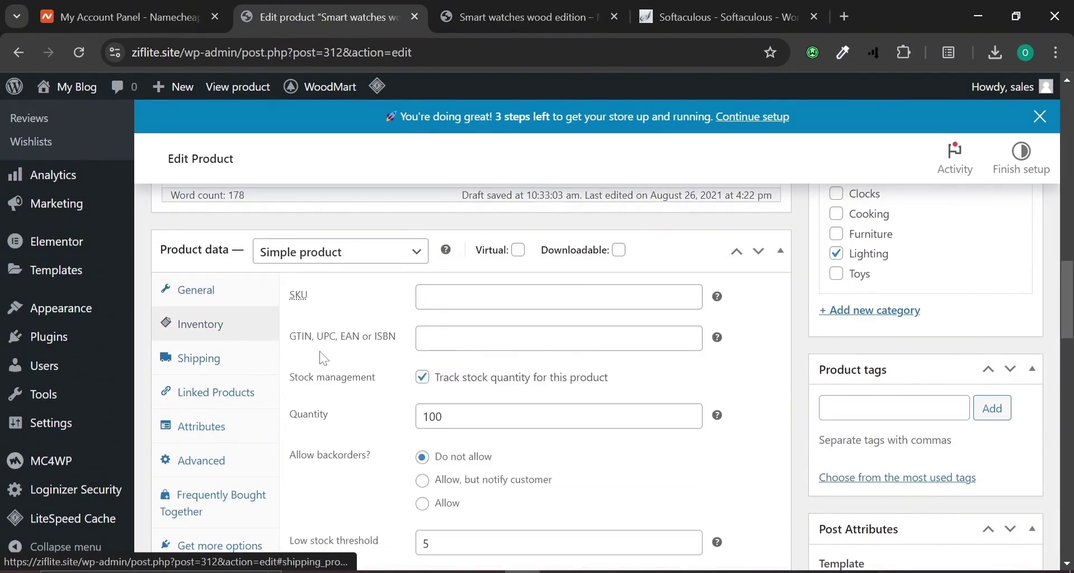
{"action": "scroll", "coordinate": [322, 358], "scroll_direction": "down", "scroll_amount": 4}
{"action": "scroll", "coordinate": [328, 368], "scroll_direction": "down", "scroll_amount": 3}
{"action": "scroll", "coordinate": [219, 382], "scroll_direction": "up", "scroll_amount": 6}
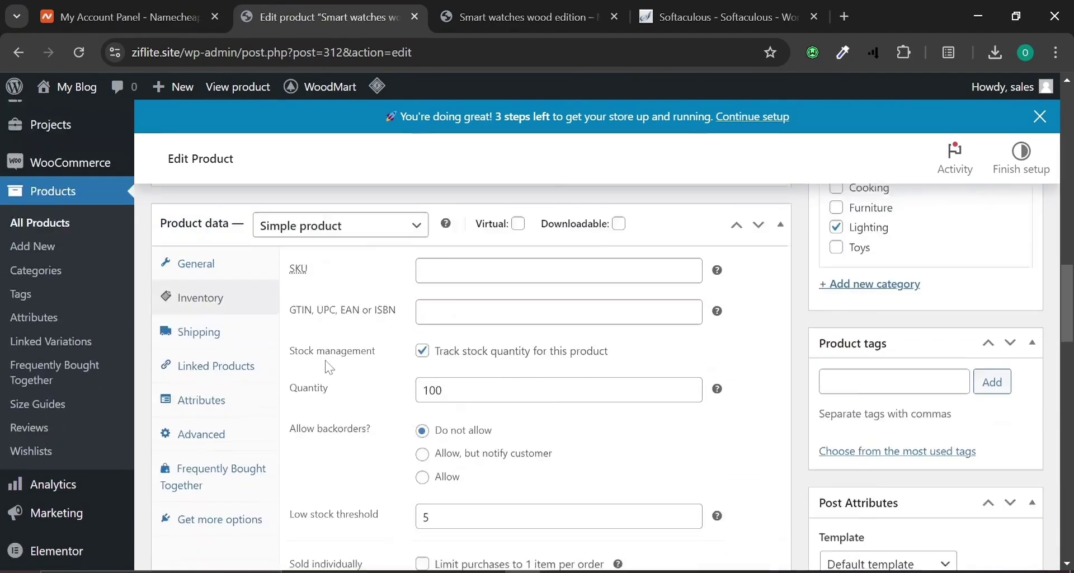
Review the product's attributes in Product data.
{"action": "left_click", "coordinate": [216, 425]}
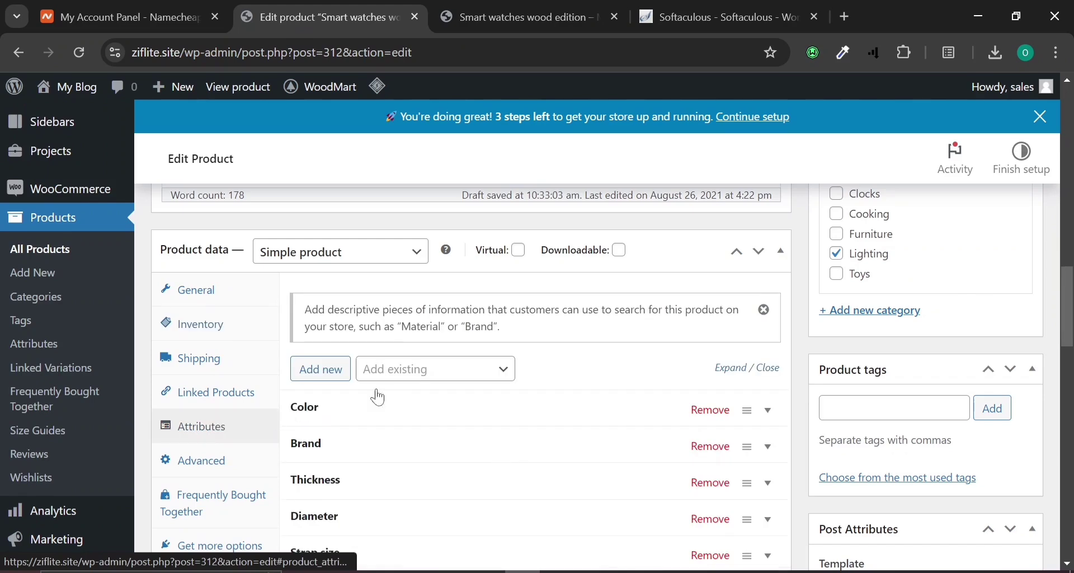
{"action": "scroll", "coordinate": [370, 398], "scroll_direction": "down", "scroll_amount": 1}
{"action": "scroll", "coordinate": [388, 397], "scroll_direction": "down", "scroll_amount": 3}
{"action": "scroll", "coordinate": [263, 391], "scroll_direction": "up", "scroll_amount": 2}
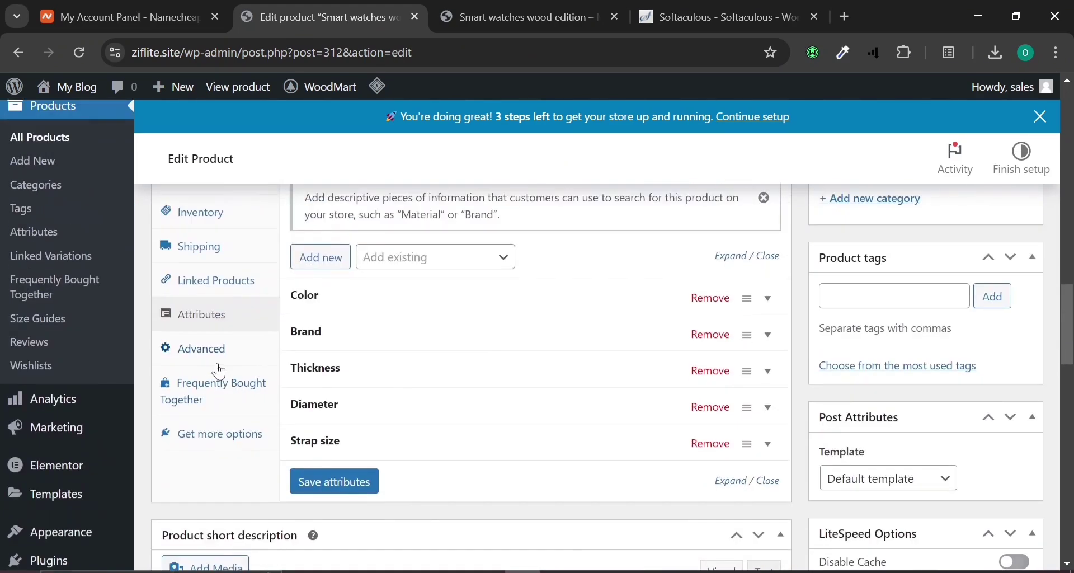
Review the Advanced settings and the theme's Product Setting options further down the page.
{"action": "left_click", "coordinate": [261, 358]}
{"action": "scroll", "coordinate": [384, 349], "scroll_direction": "up", "scroll_amount": 5}
{"action": "scroll", "coordinate": [384, 349], "scroll_direction": "down", "scroll_amount": 5}
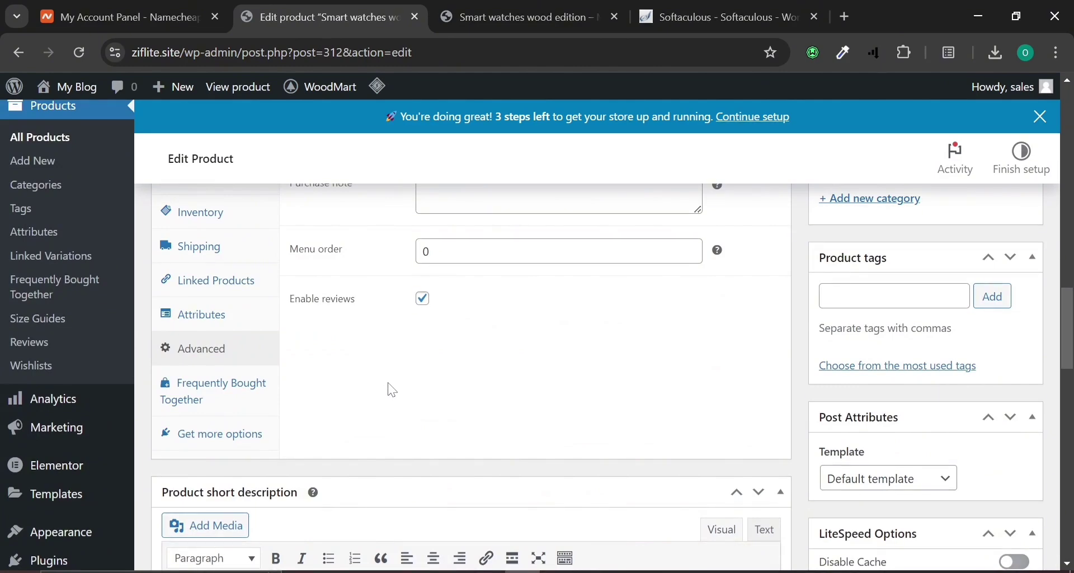
{"action": "scroll", "coordinate": [393, 390], "scroll_direction": "down", "scroll_amount": 6}
{"action": "scroll", "coordinate": [159, 376], "scroll_direction": "up", "scroll_amount": 2}
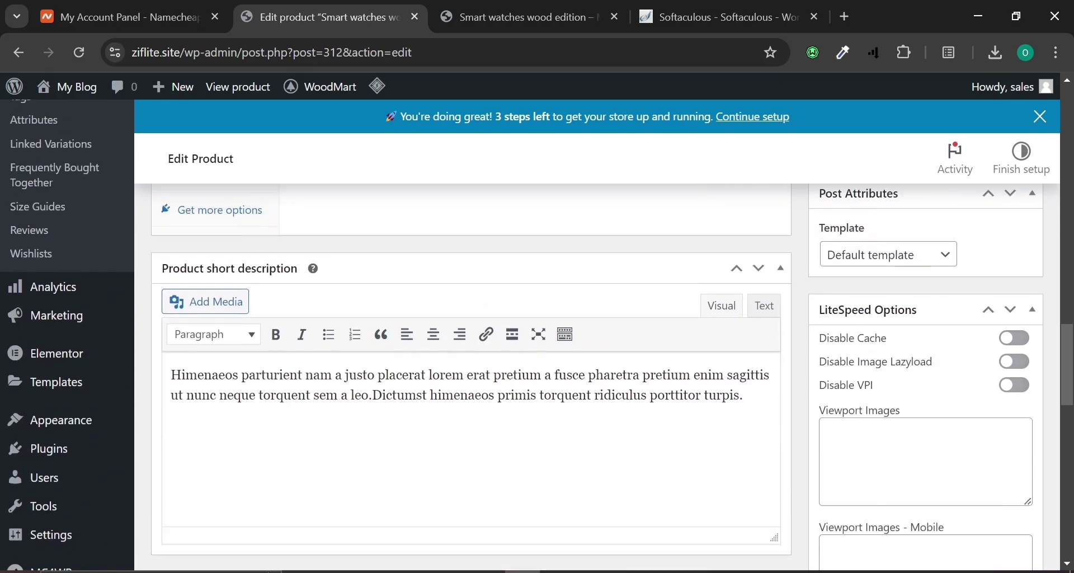
{"action": "scroll", "coordinate": [461, 477], "scroll_direction": "down", "scroll_amount": 6}
{"action": "scroll", "coordinate": [462, 479], "scroll_direction": "down", "scroll_amount": 3}
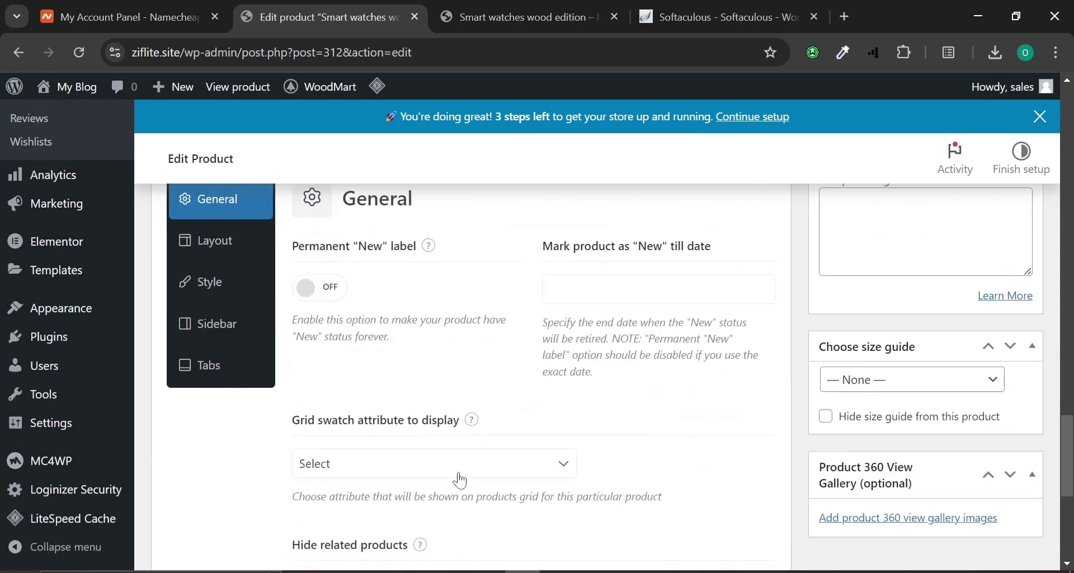
{"action": "scroll", "coordinate": [461, 479], "scroll_direction": "up", "scroll_amount": 2}
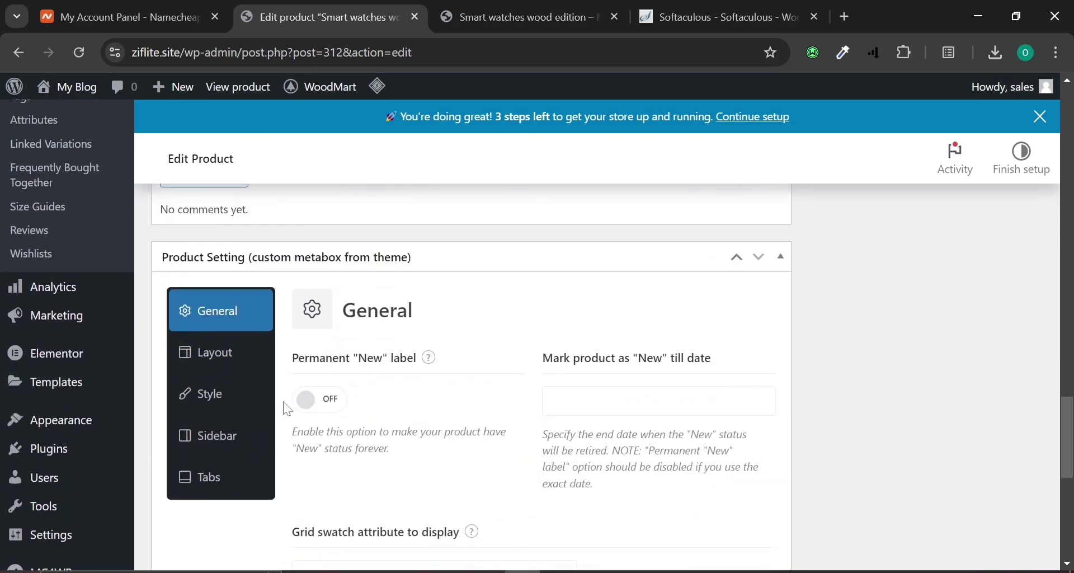
{"action": "scroll", "coordinate": [560, 391], "scroll_direction": "down", "scroll_amount": 2}
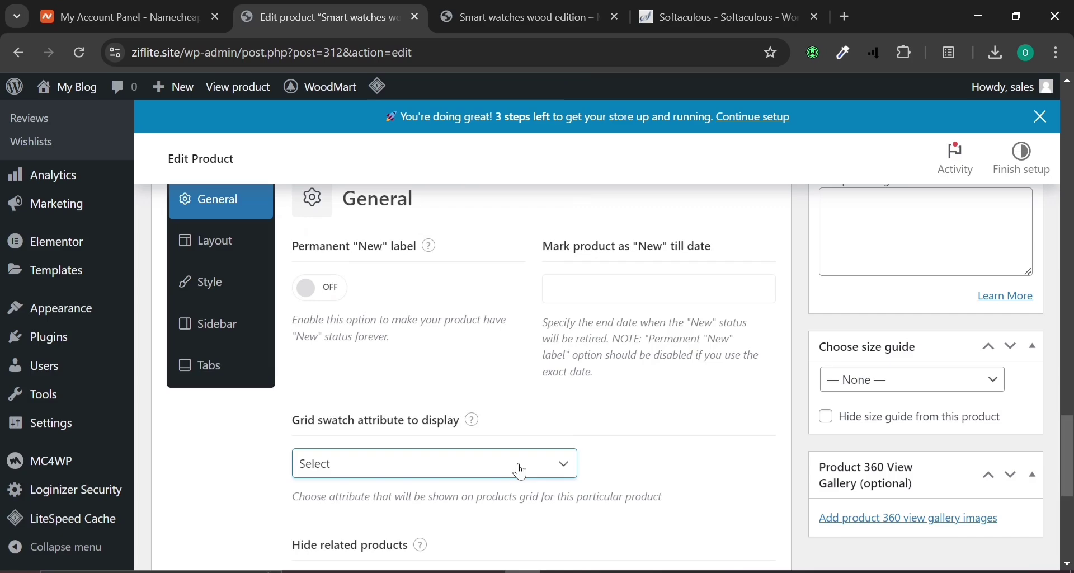
{"action": "scroll", "coordinate": [522, 471], "scroll_direction": "down", "scroll_amount": 6}
{"action": "scroll", "coordinate": [559, 442], "scroll_direction": "up", "scroll_amount": 10}
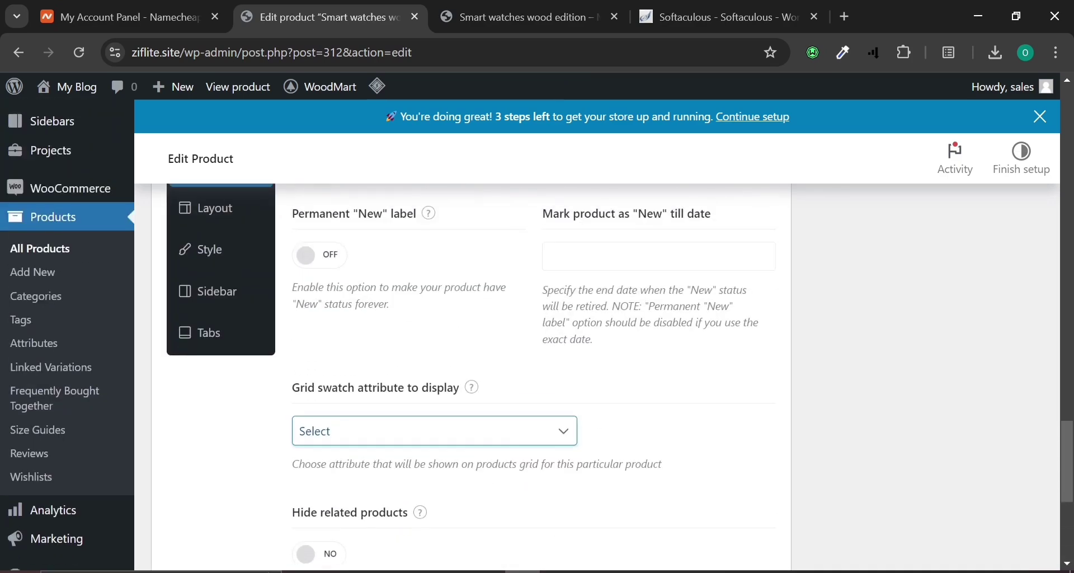
Collapse the theme's Product Setting box.
{"action": "left_click", "coordinate": [783, 338]}
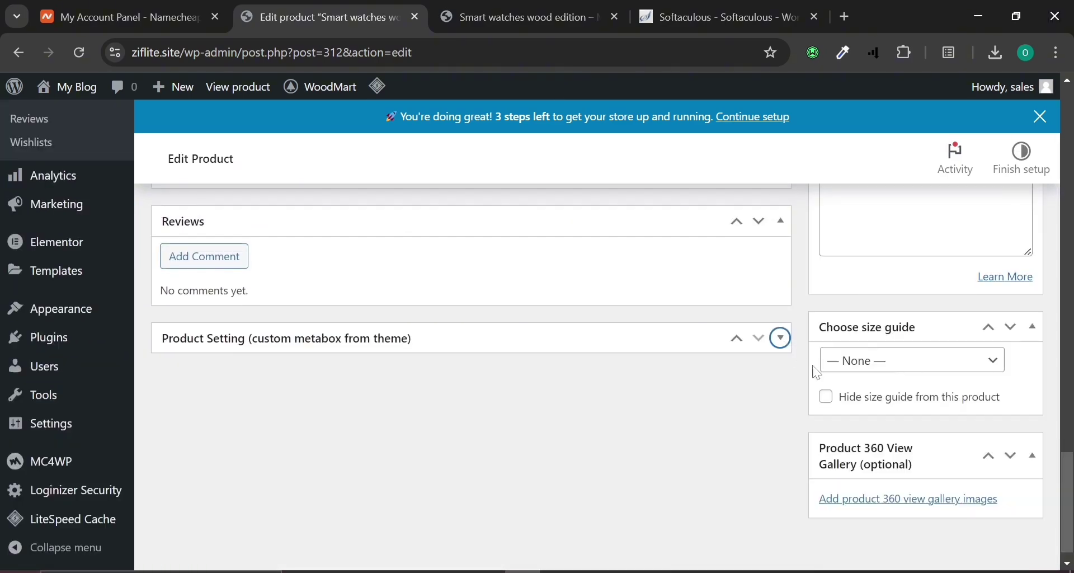
{"action": "scroll", "coordinate": [855, 450], "scroll_direction": "up", "scroll_amount": 15}
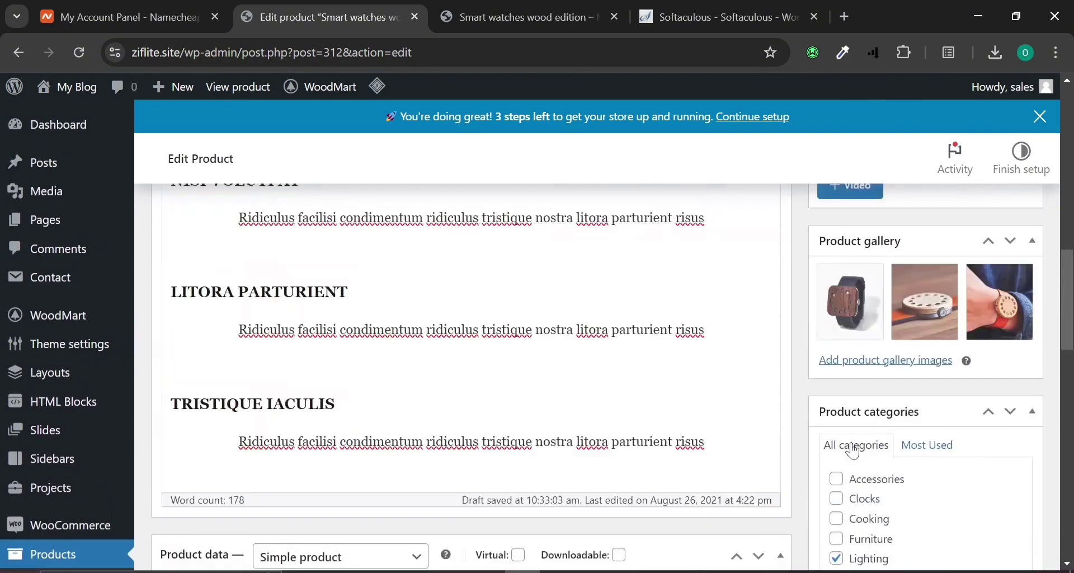
{"action": "scroll", "coordinate": [854, 454], "scroll_direction": "up", "scroll_amount": 10}
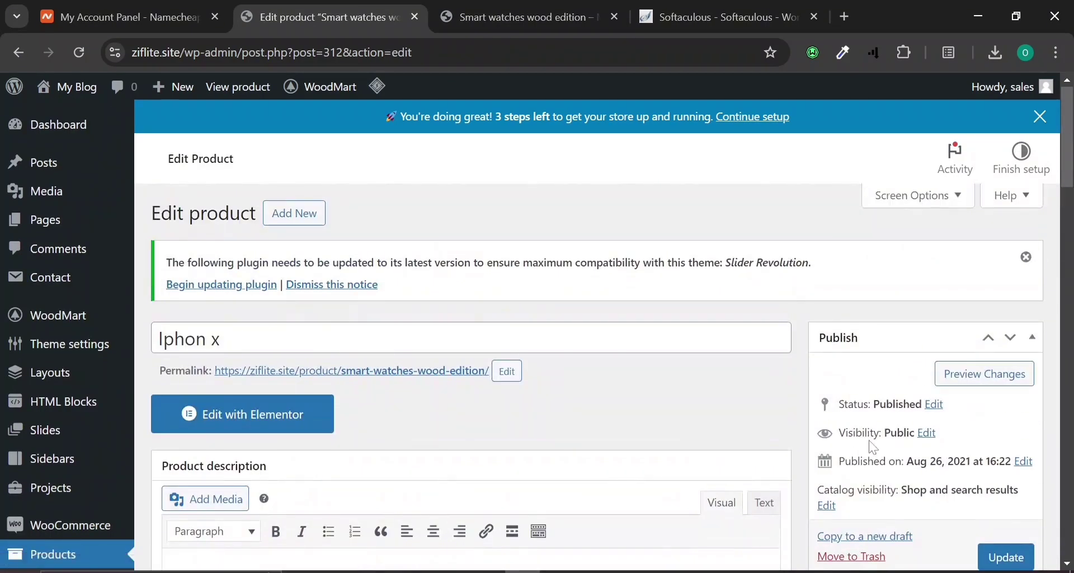
{"action": "scroll", "coordinate": [871, 448], "scroll_direction": "down", "scroll_amount": 3}
{"action": "scroll", "coordinate": [871, 447], "scroll_direction": "down", "scroll_amount": 3}
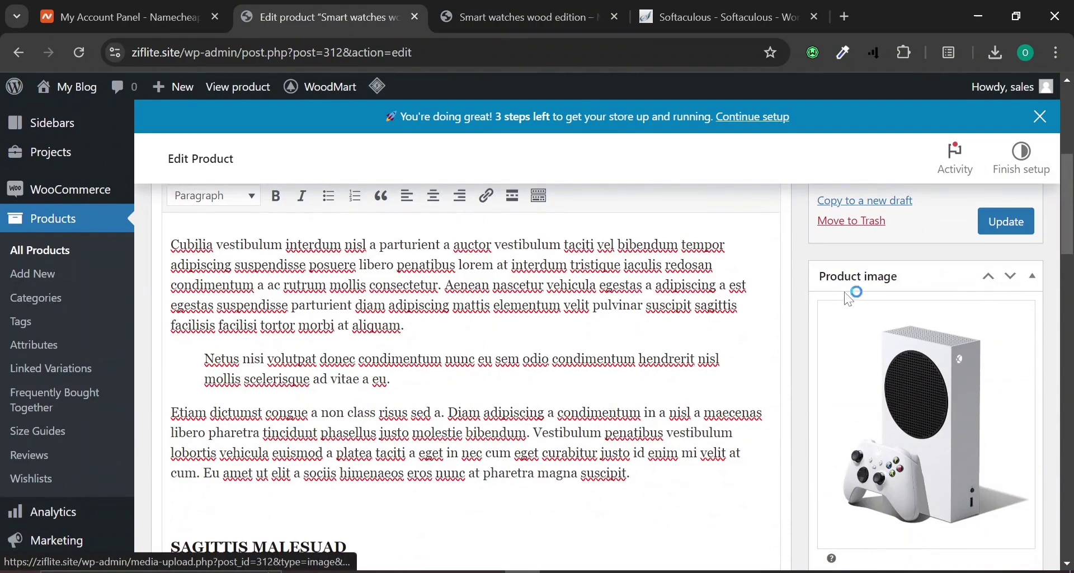
{"action": "scroll", "coordinate": [913, 306], "scroll_direction": "down", "scroll_amount": 2}
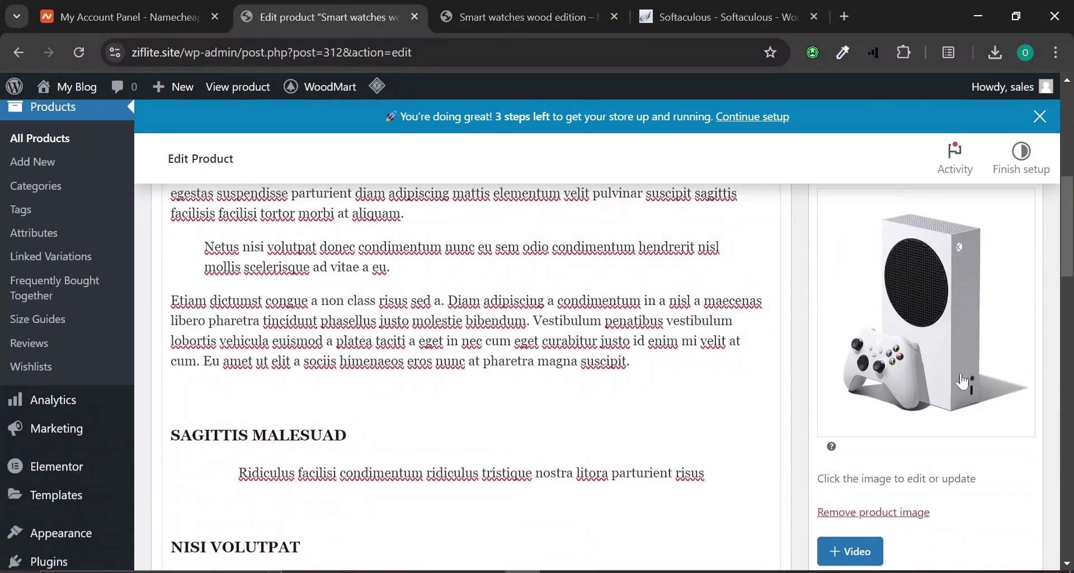
Upload apple-iphone-14-blue-2 (1) and set it as the product image.
{"action": "left_click", "coordinate": [918, 336]}
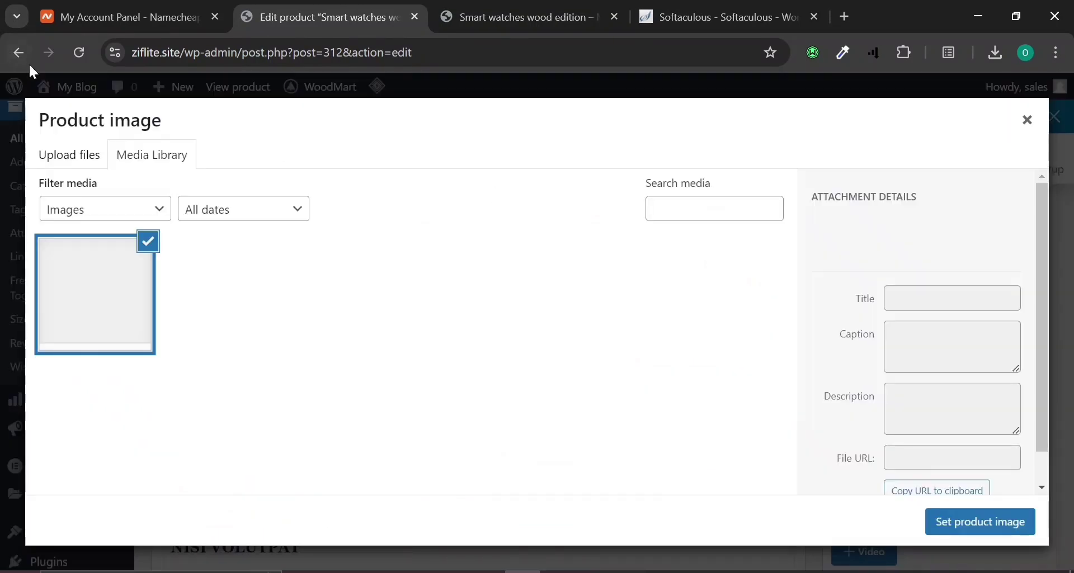
{"action": "left_click", "coordinate": [72, 157]}
{"action": "left_click", "coordinate": [572, 354]}
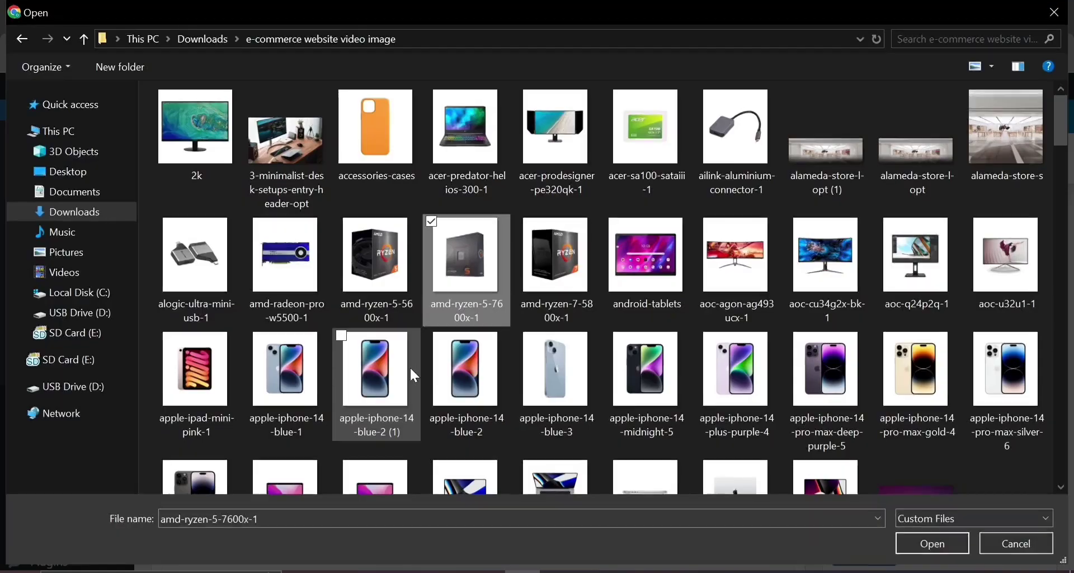
{"action": "double_click", "coordinate": [409, 368]}
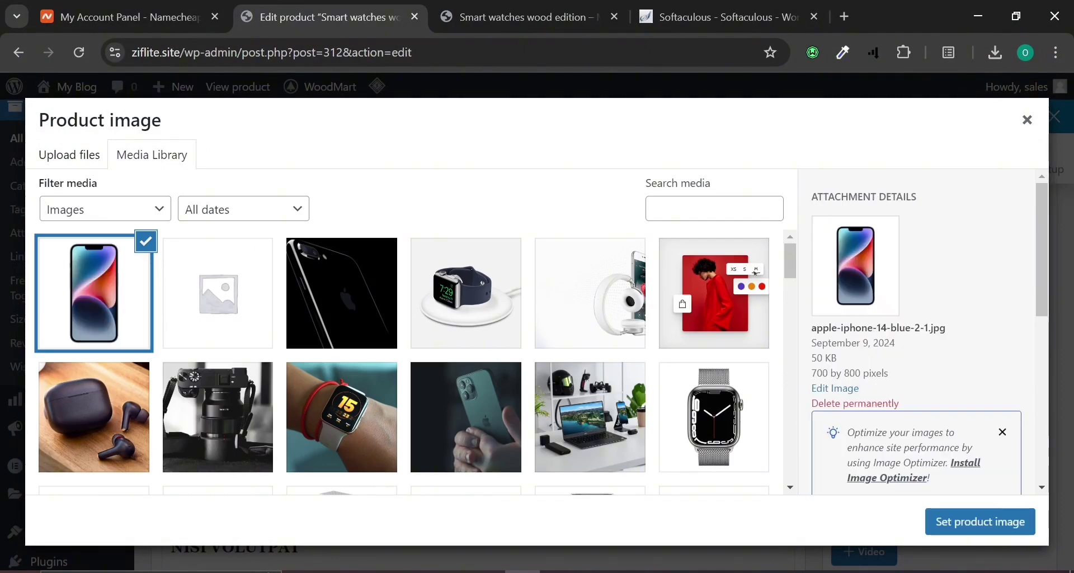
{"action": "left_click", "coordinate": [1001, 527]}
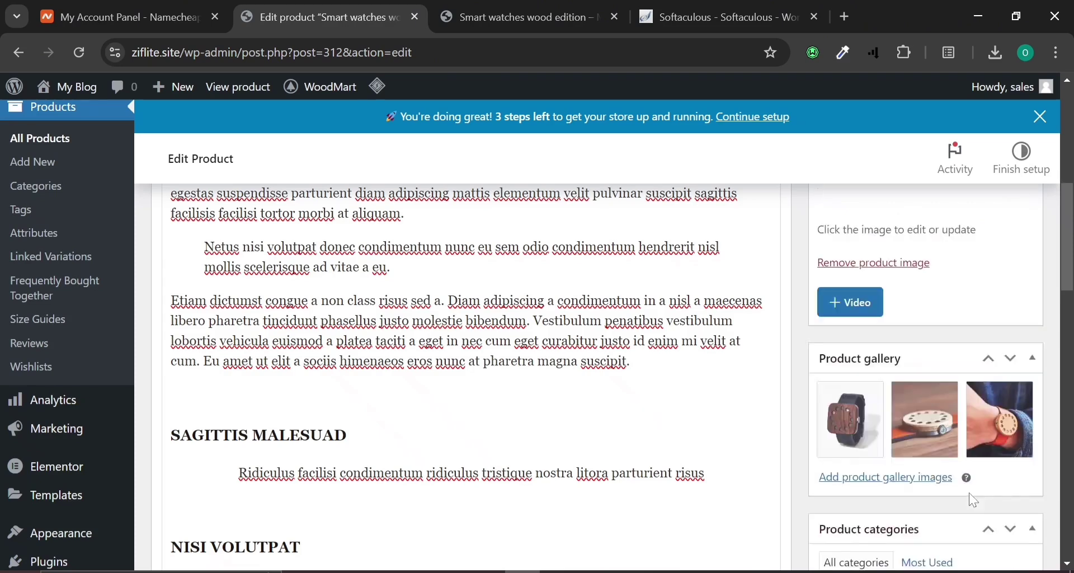
Remove the three wooden watch photos from the product gallery.
{"action": "scroll", "coordinate": [971, 471], "scroll_direction": "down", "scroll_amount": 5}
{"action": "scroll", "coordinate": [896, 436], "scroll_direction": "up", "scroll_amount": 3}
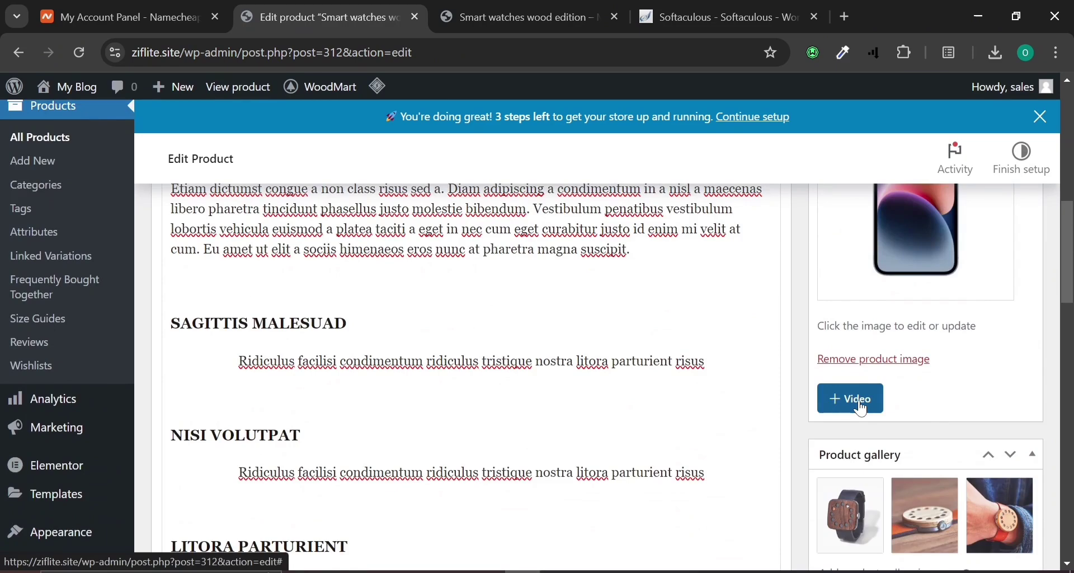
{"action": "scroll", "coordinate": [863, 410], "scroll_direction": "down", "scroll_amount": 2}
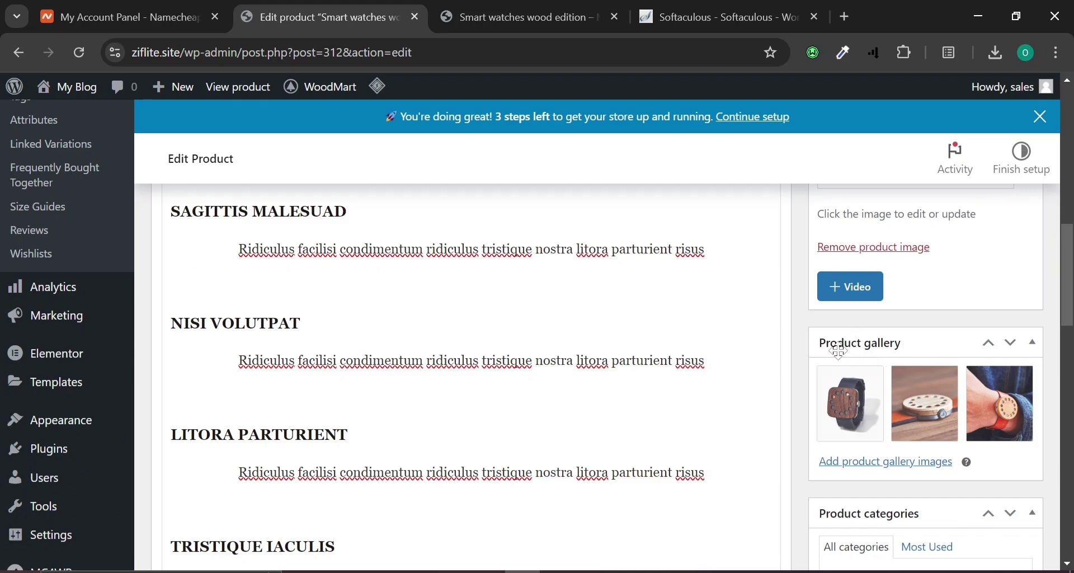
{"action": "left_click", "coordinate": [882, 371]}
{"action": "left_click", "coordinate": [883, 372]}
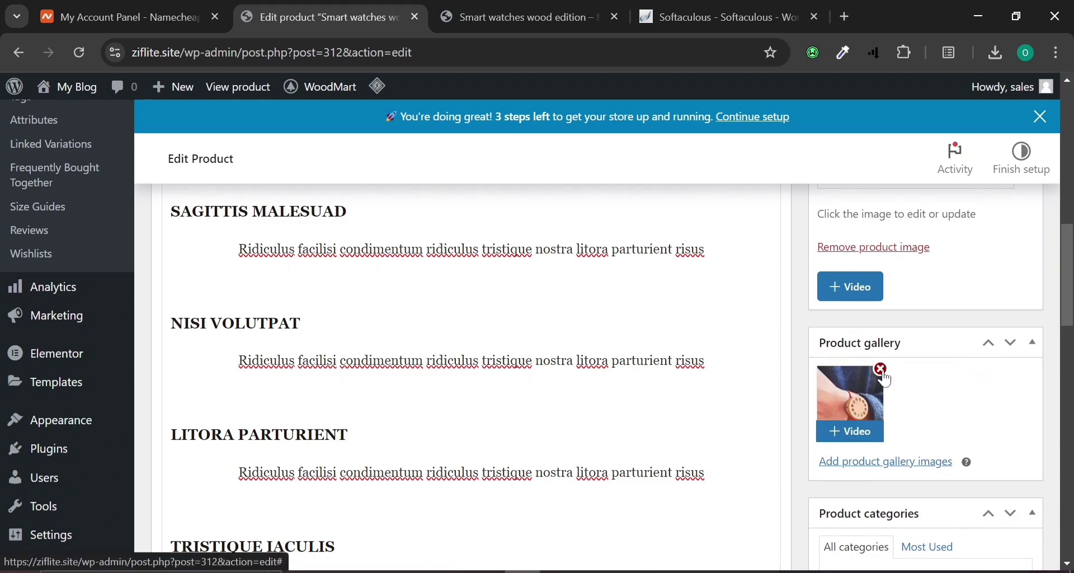
{"action": "left_click", "coordinate": [882, 371]}
Upload the blue and midnight iPhone 14 photos and add three iPhone images to the gallery.
{"action": "left_click", "coordinate": [887, 381]}
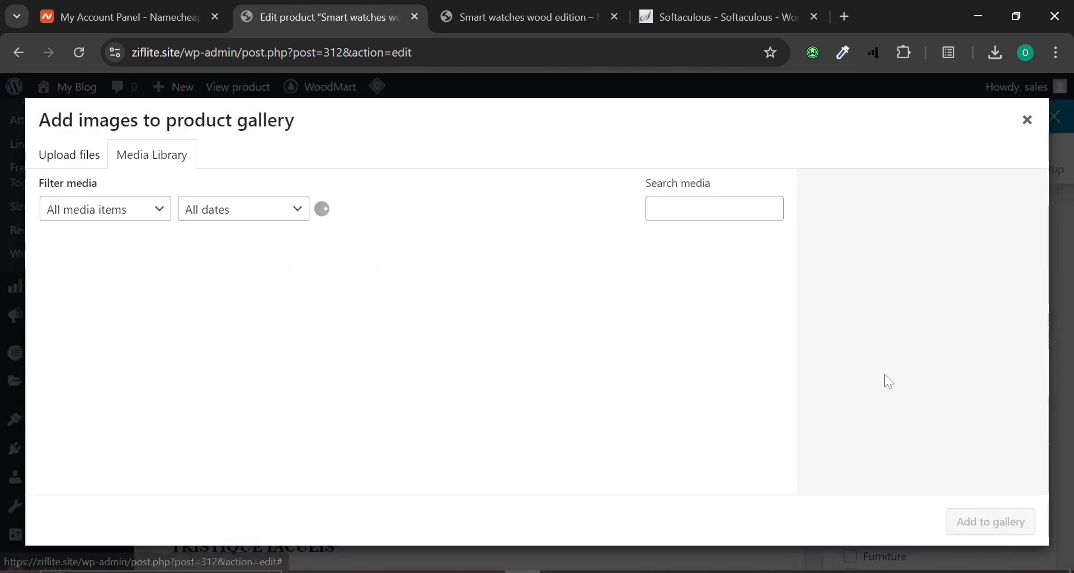
{"action": "left_click", "coordinate": [78, 157]}
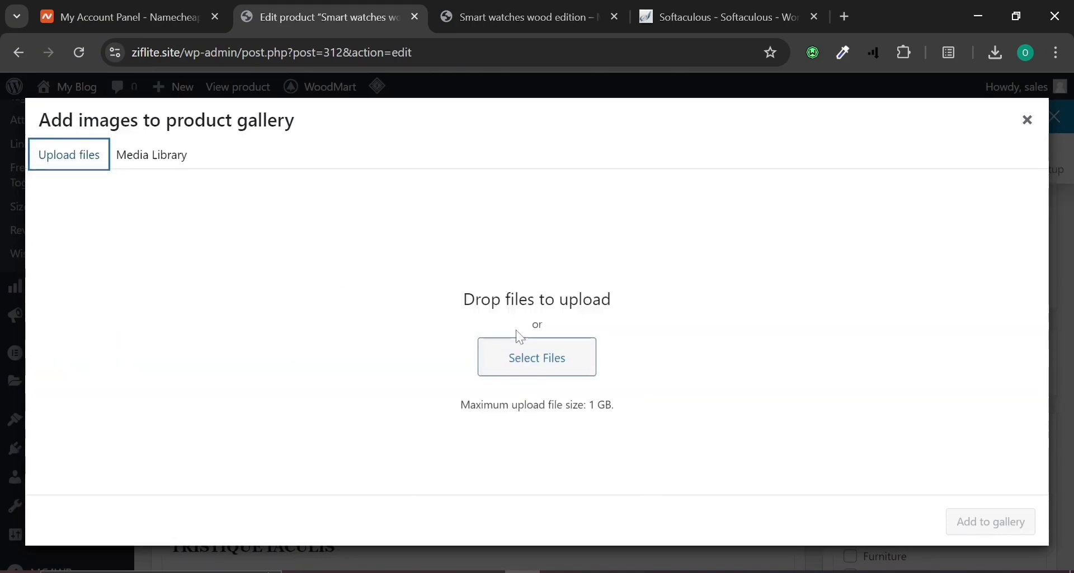
{"action": "left_click", "coordinate": [532, 367]}
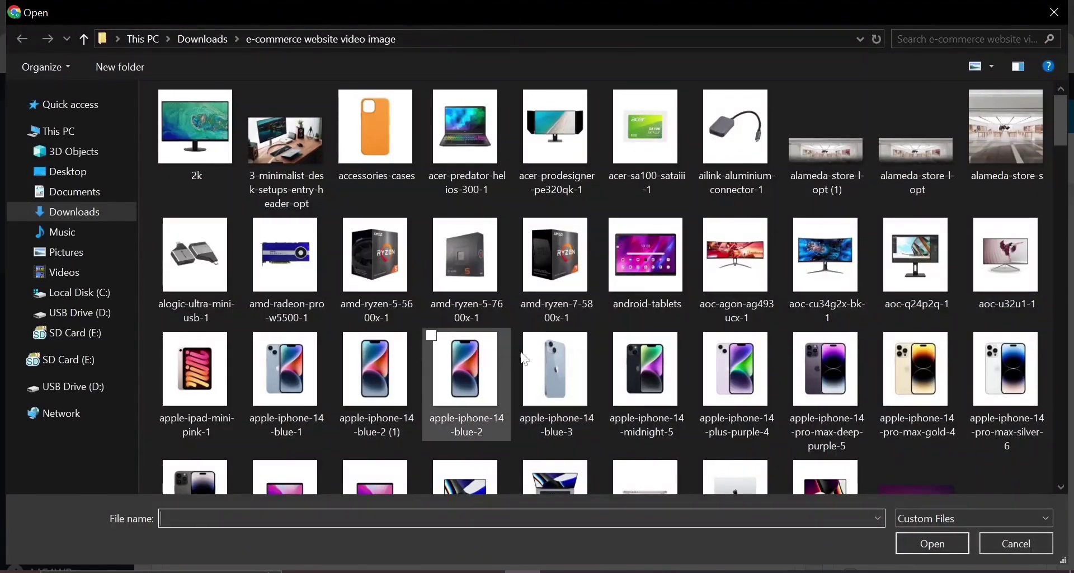
{"action": "left_click", "coordinate": [552, 351]}
{"action": "left_click", "coordinate": [646, 380]}
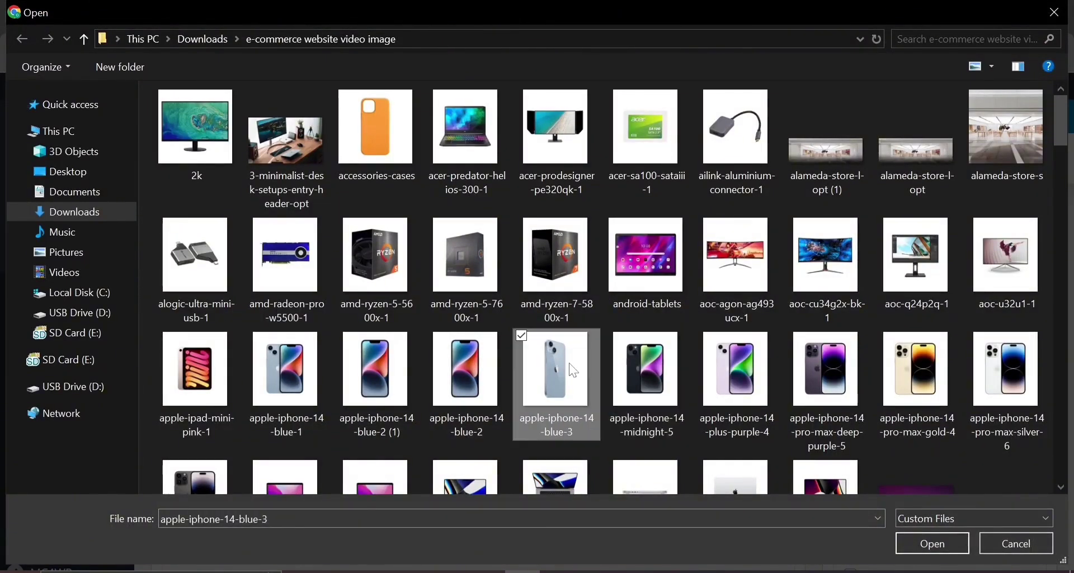
{"action": "left_click", "coordinate": [571, 370]}
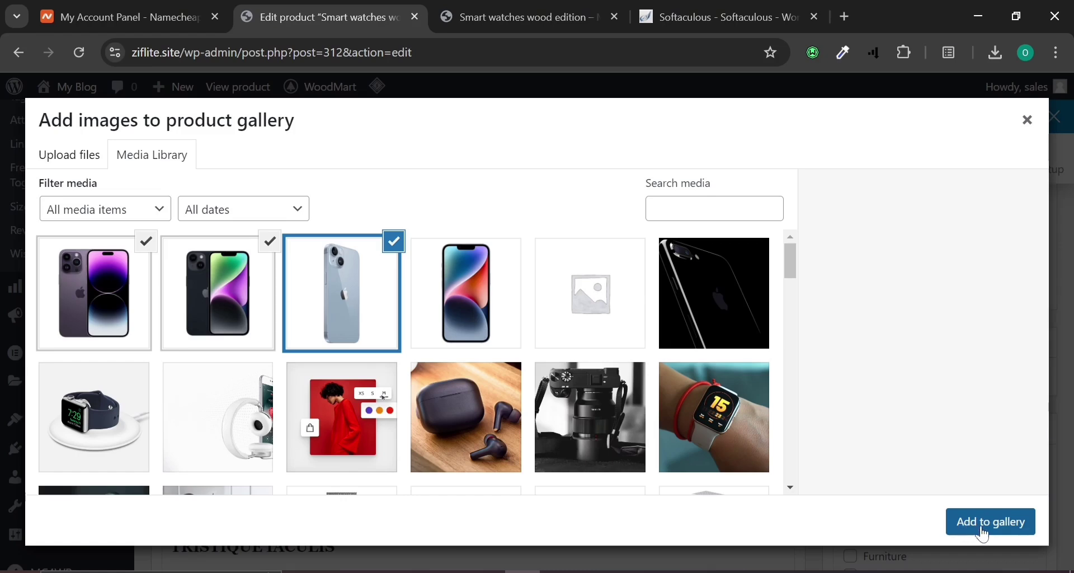
{"action": "left_click", "coordinate": [984, 534]}
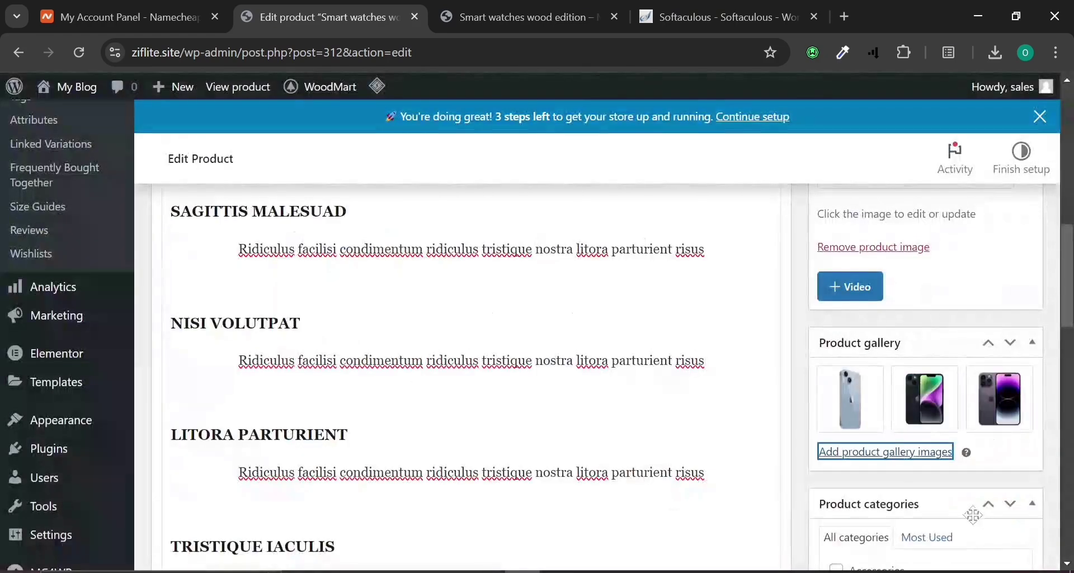
{"action": "scroll", "coordinate": [976, 515], "scroll_direction": "down", "scroll_amount": 8}
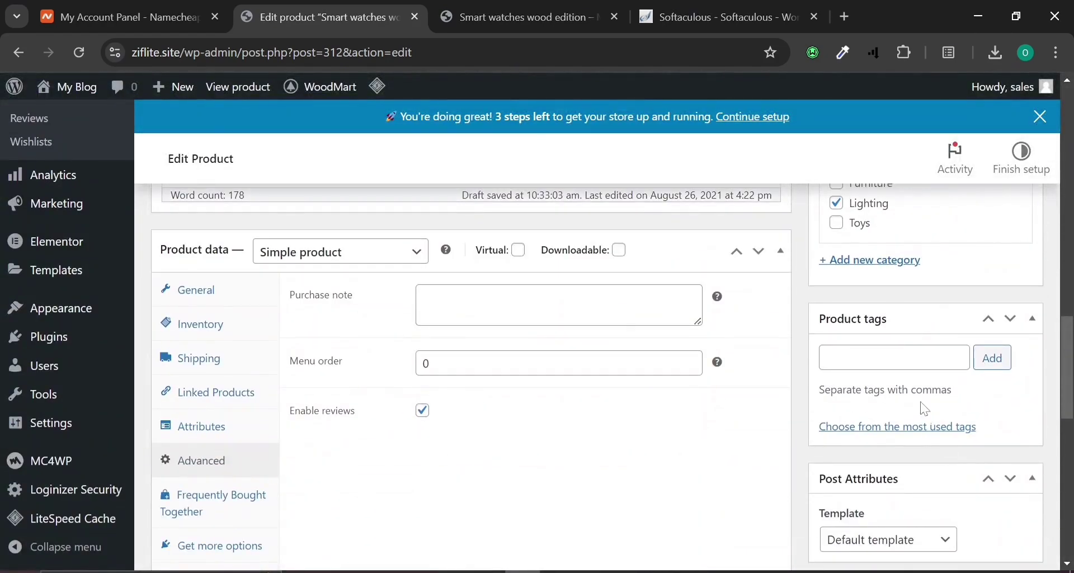
Add the product tag 'iphon', then move down to the Product 360 View Gallery box.
{"action": "left_click", "coordinate": [895, 357]}
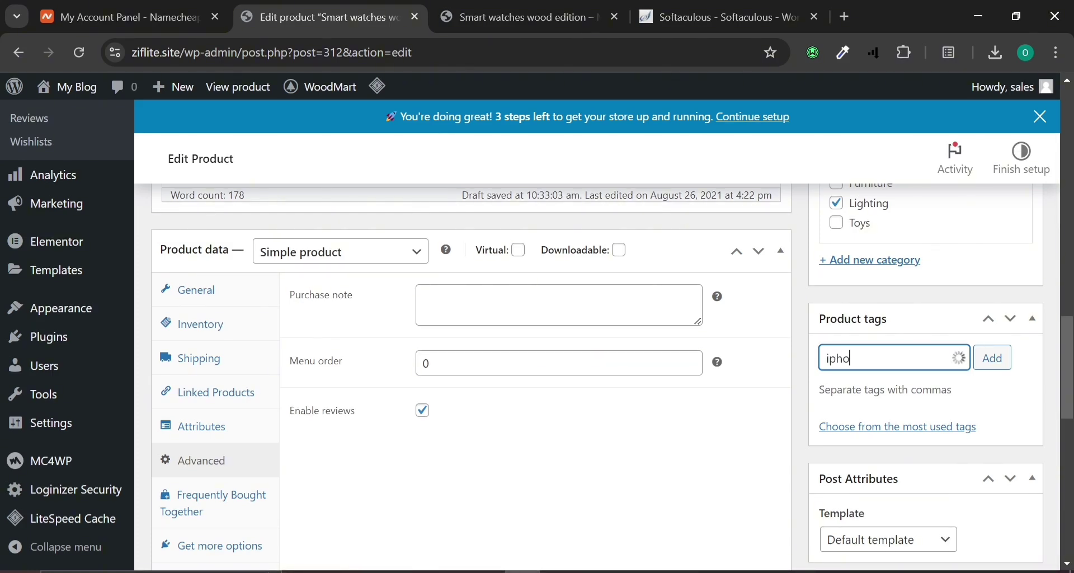
{"action": "key", "text": "Return"}
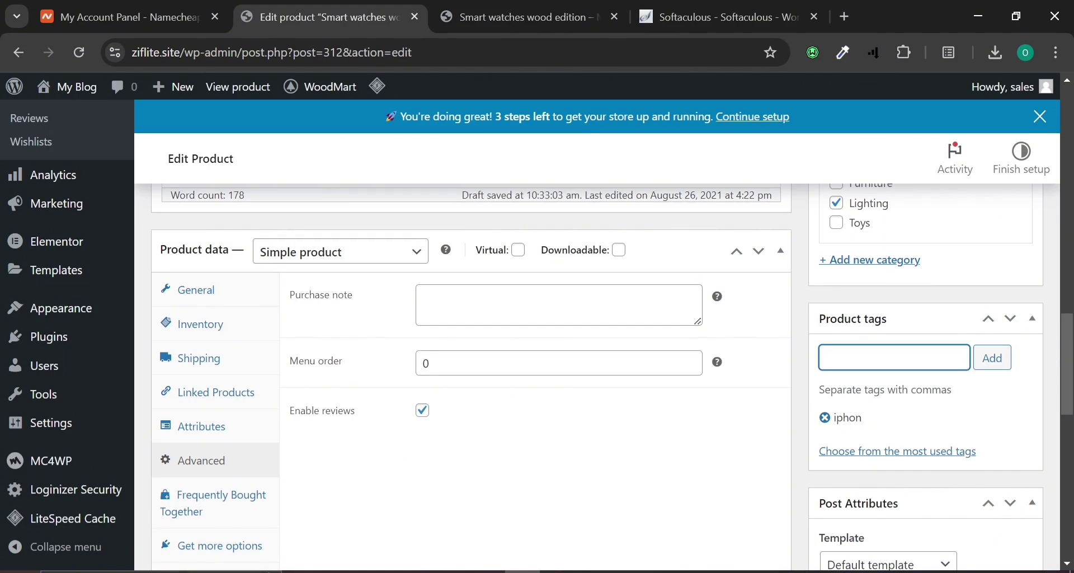
{"action": "scroll", "coordinate": [889, 476], "scroll_direction": "down", "scroll_amount": 10}
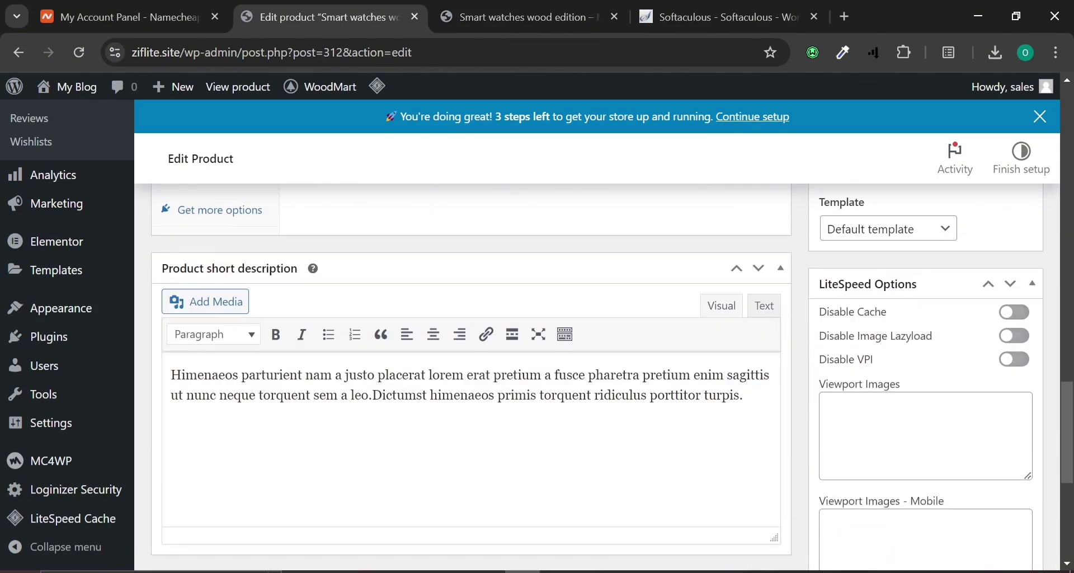
{"action": "scroll", "coordinate": [890, 477], "scroll_direction": "down", "scroll_amount": 2}
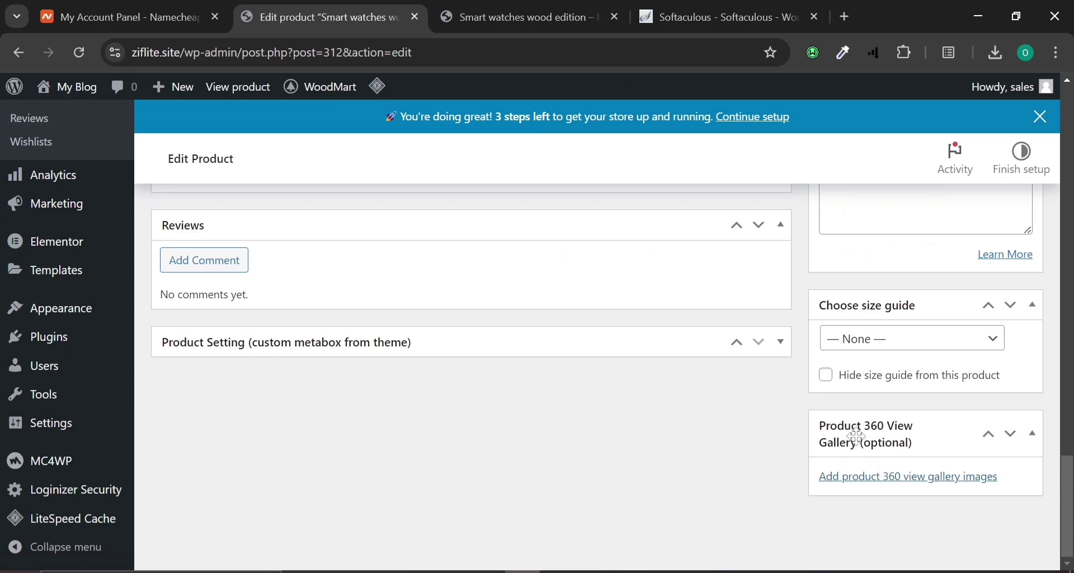
Add four iPhone images, including midnight, deep purple and blue back view, to the 360 gallery.
{"action": "left_click", "coordinate": [910, 481]}
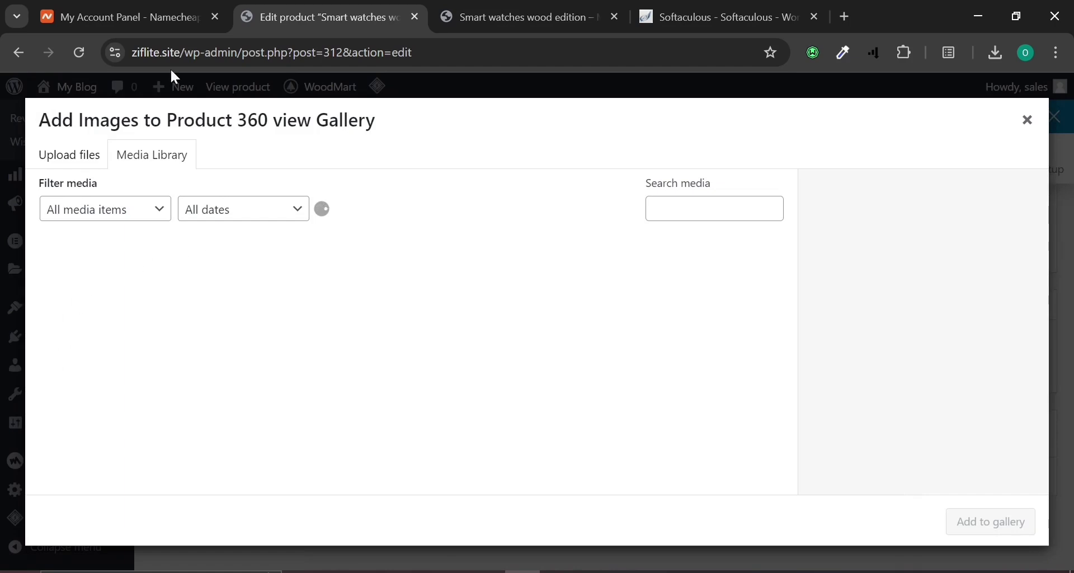
{"action": "left_click", "coordinate": [68, 287]}
{"action": "left_click", "coordinate": [178, 286]}
{"action": "left_click", "coordinate": [111, 285]}
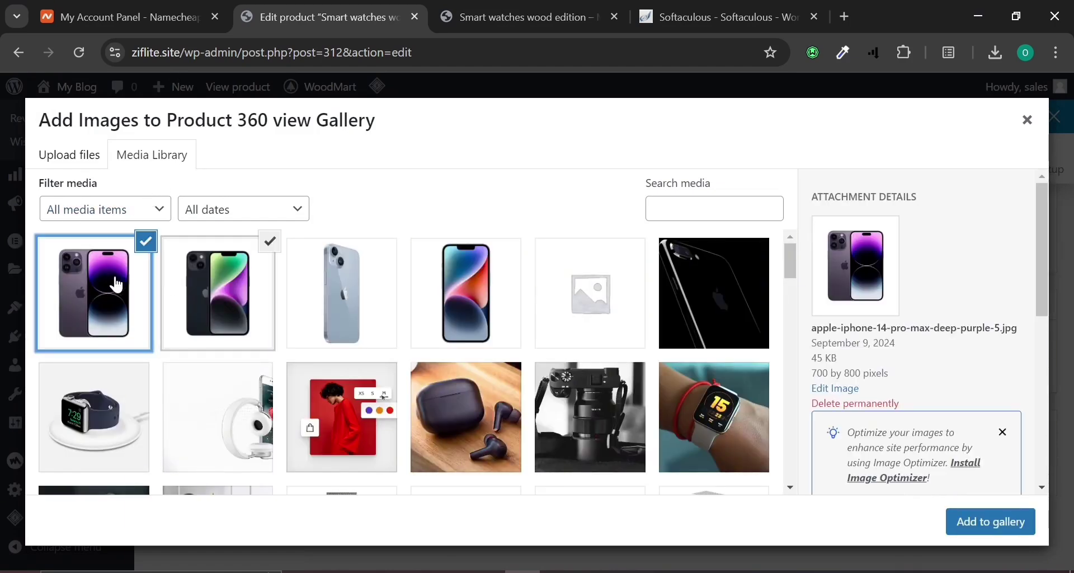
{"action": "left_click", "coordinate": [310, 298]}
{"action": "left_click", "coordinate": [509, 297]}
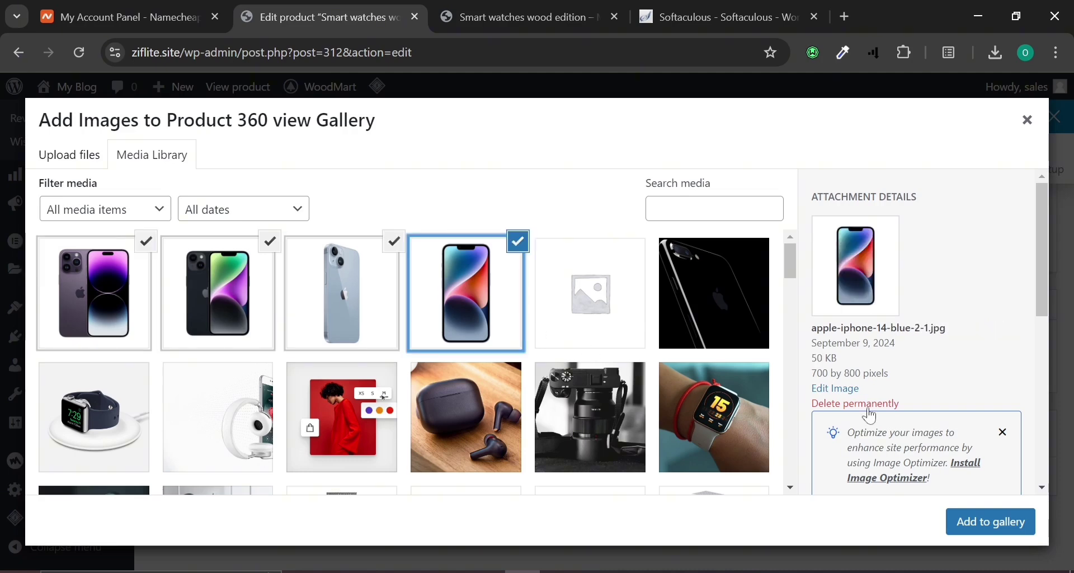
{"action": "left_click", "coordinate": [1008, 521]}
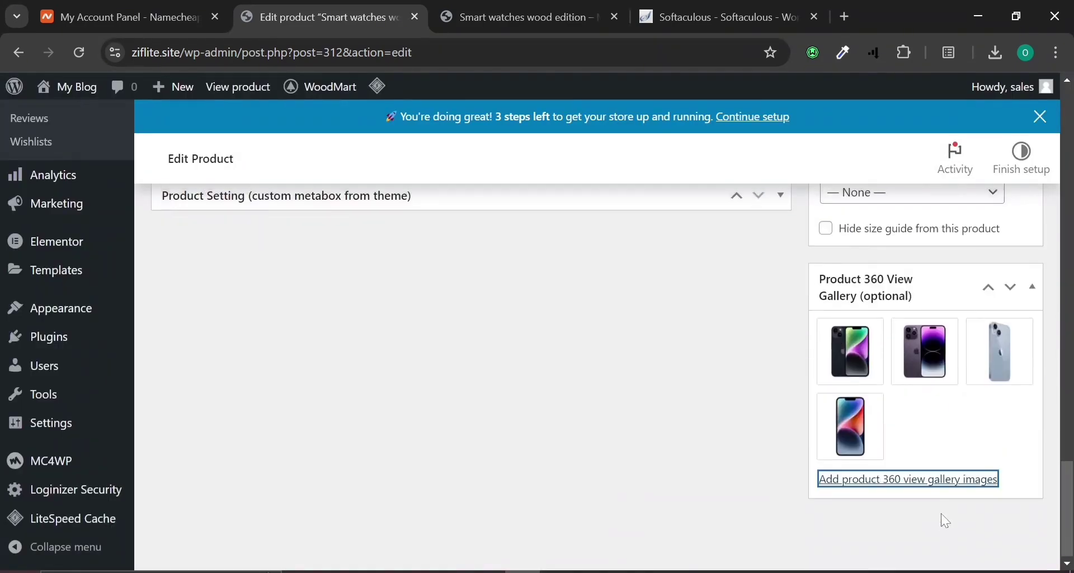
Save the Iphon x product with Update.
{"action": "scroll", "coordinate": [943, 514], "scroll_direction": "up", "scroll_amount": 10}
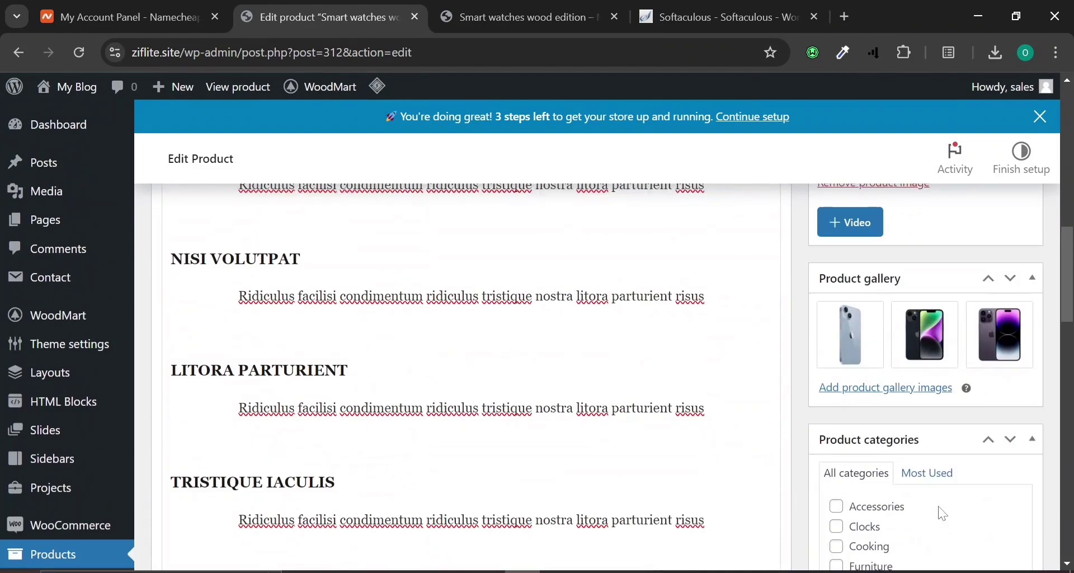
{"action": "scroll", "coordinate": [943, 514], "scroll_direction": "down", "scroll_amount": 4}
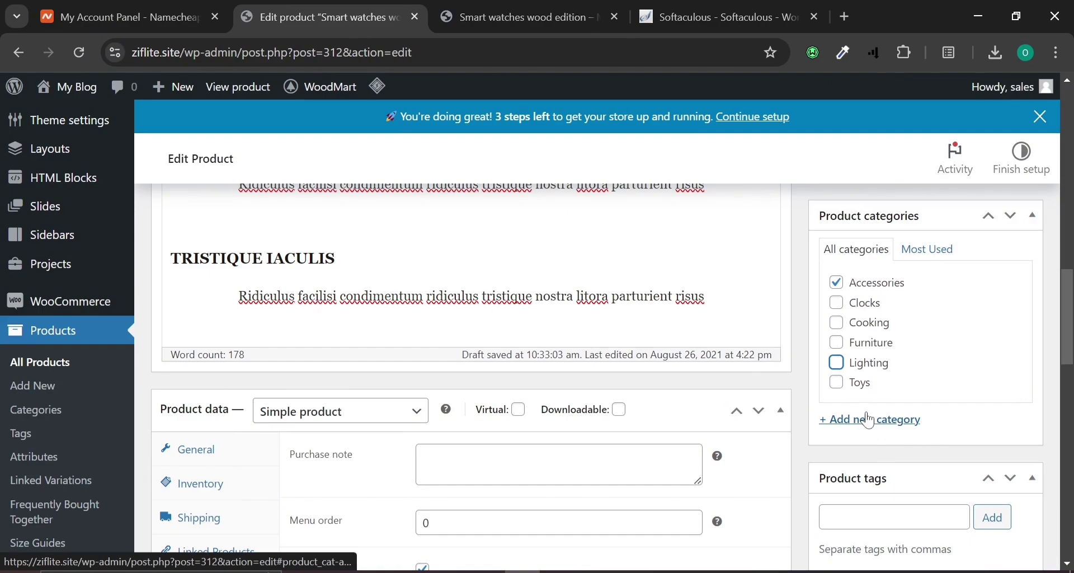
{"action": "scroll", "coordinate": [870, 420], "scroll_direction": "up", "scroll_amount": 15}
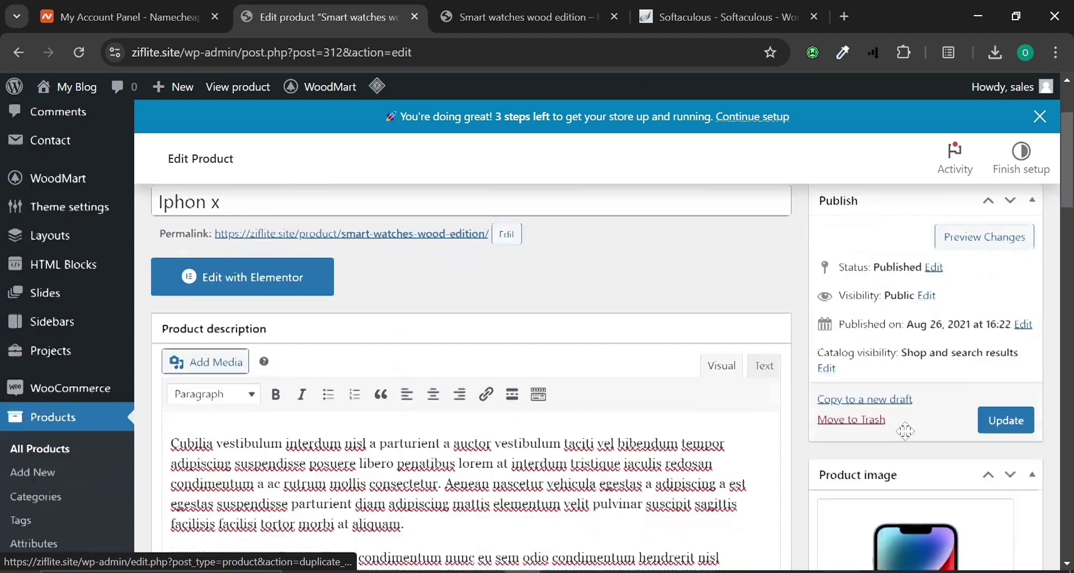
{"action": "scroll", "coordinate": [906, 431], "scroll_direction": "down", "scroll_amount": 2}
{"action": "left_click", "coordinate": [1006, 333]}
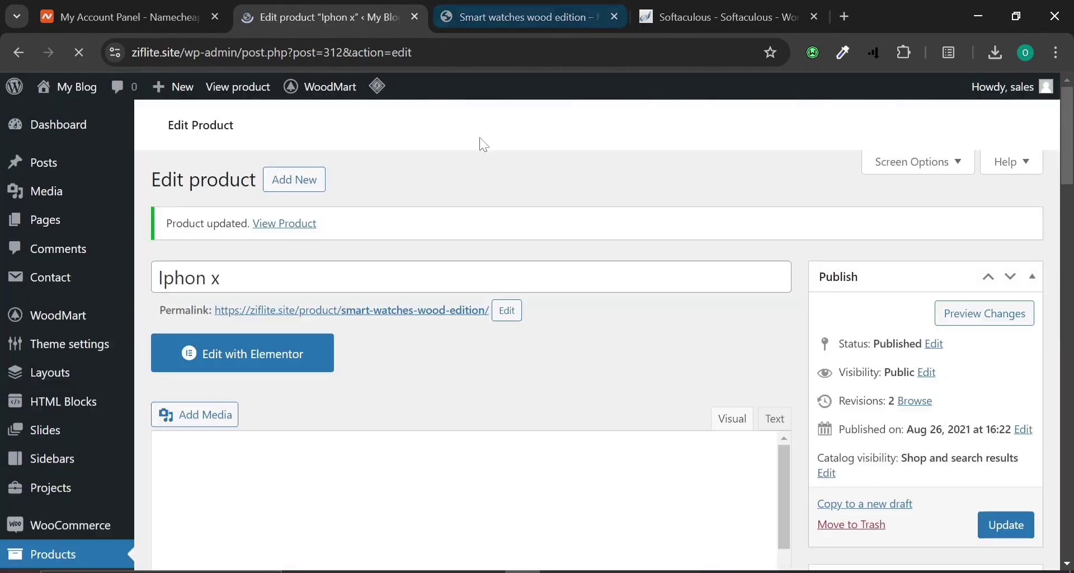
Reload the live product page and flip through its gallery images.
{"action": "left_click", "coordinate": [455, 13]}
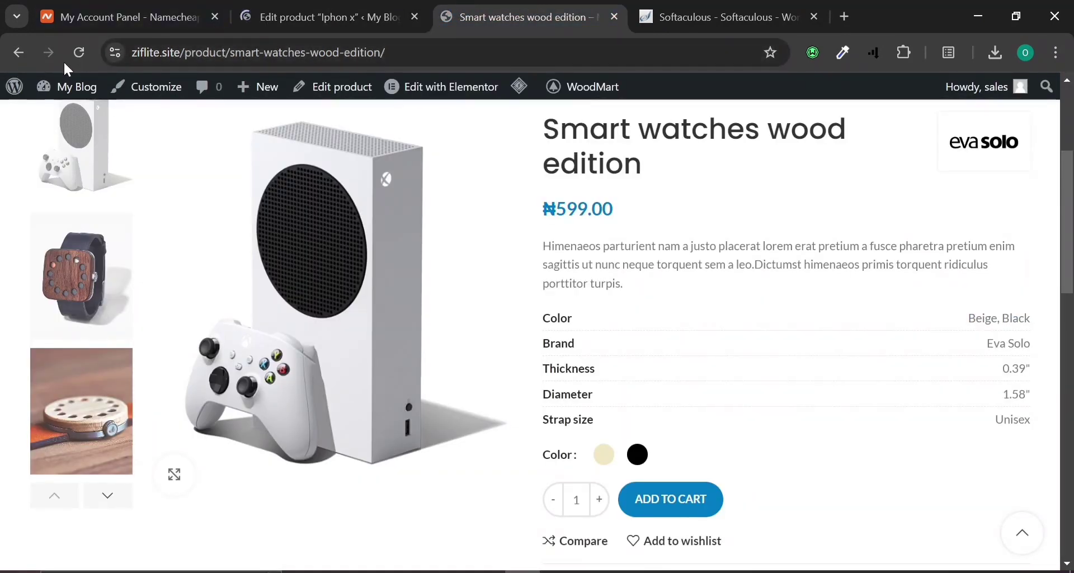
{"action": "left_click", "coordinate": [80, 52]}
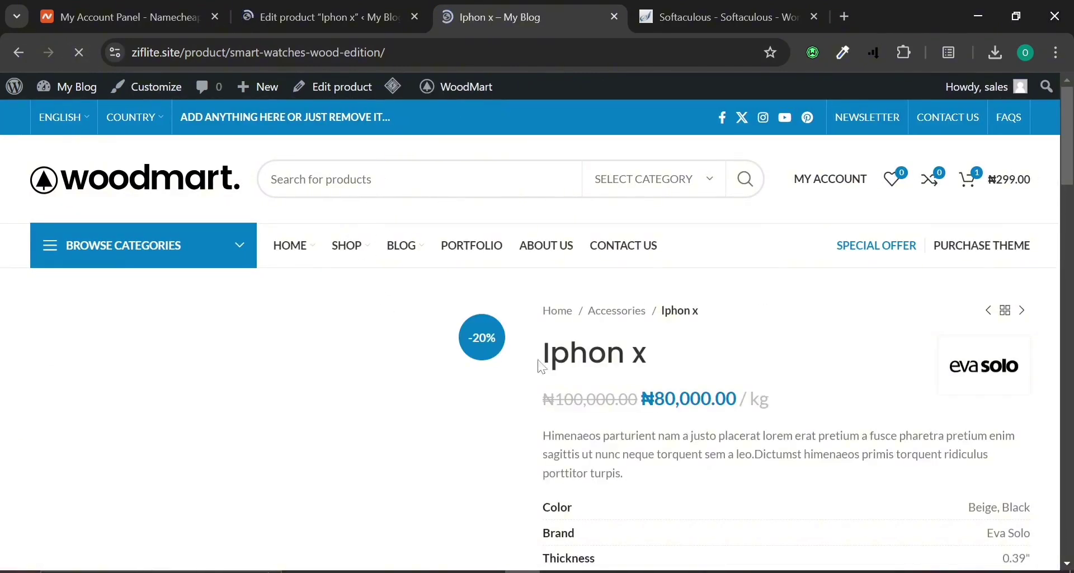
{"action": "scroll", "coordinate": [437, 408], "scroll_direction": "down", "scroll_amount": 4}
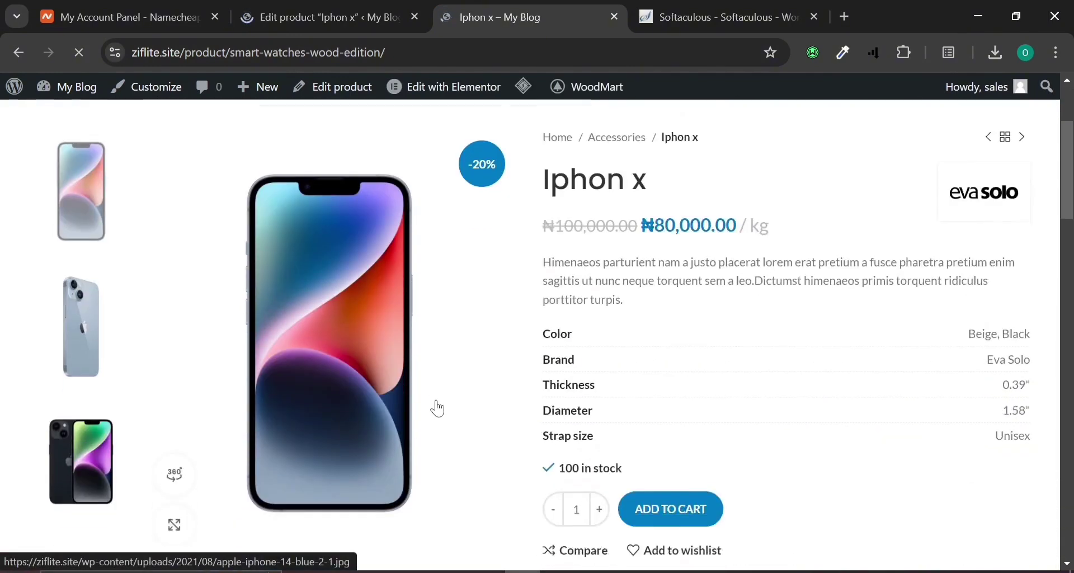
{"action": "scroll", "coordinate": [396, 268], "scroll_direction": "up", "scroll_amount": 2}
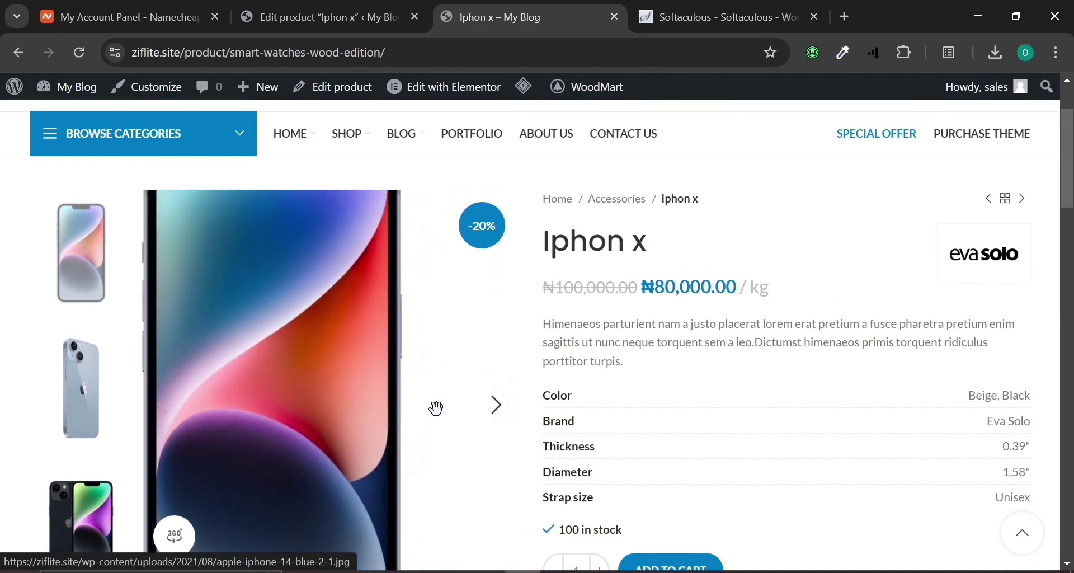
{"action": "left_click", "coordinate": [500, 413]}
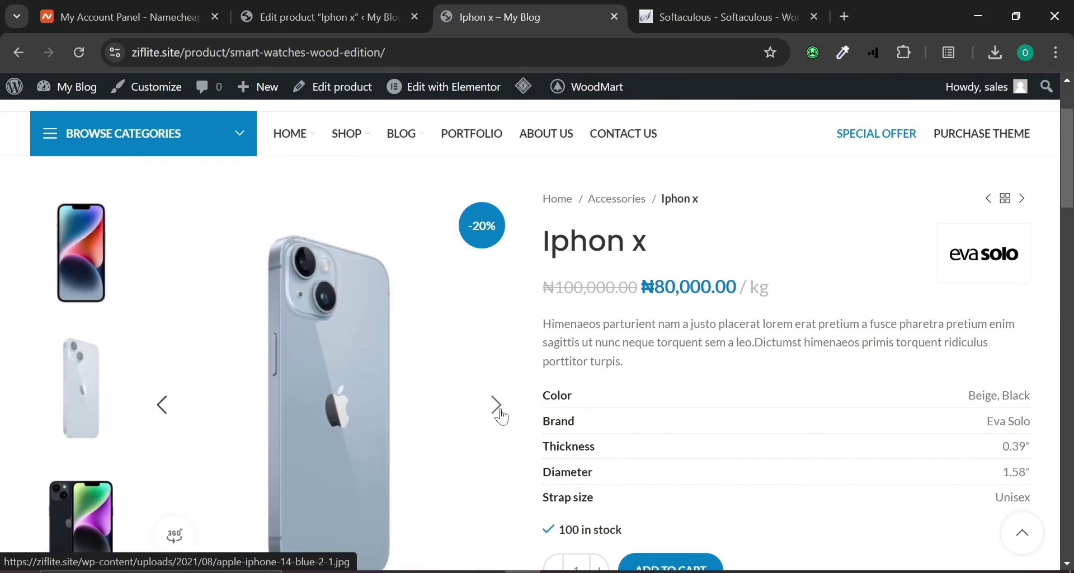
{"action": "left_click", "coordinate": [502, 416]}
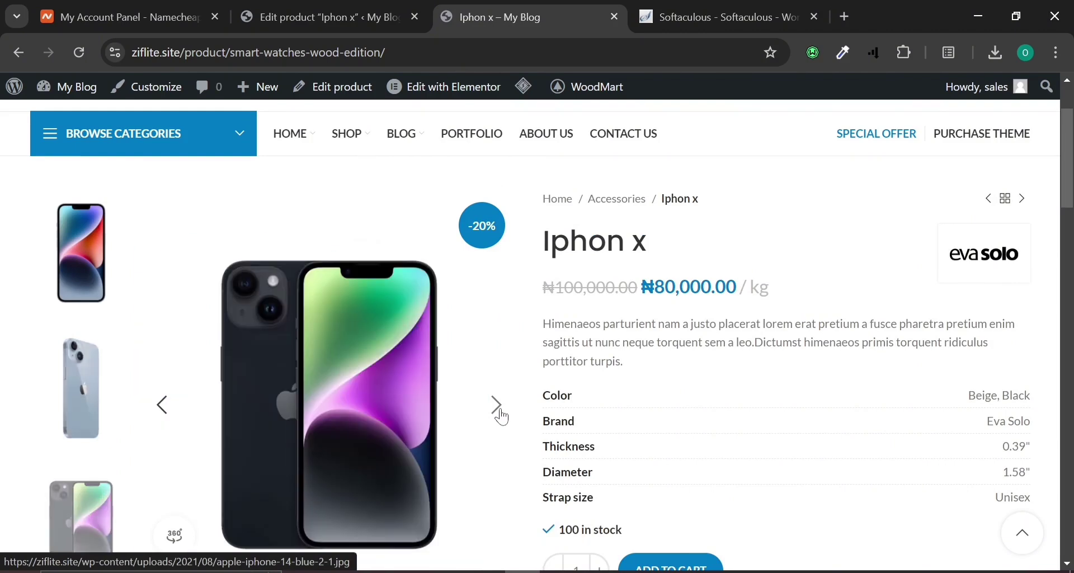
{"action": "left_click", "coordinate": [505, 416]}
{"action": "scroll", "coordinate": [493, 392], "scroll_direction": "down", "scroll_amount": 2}
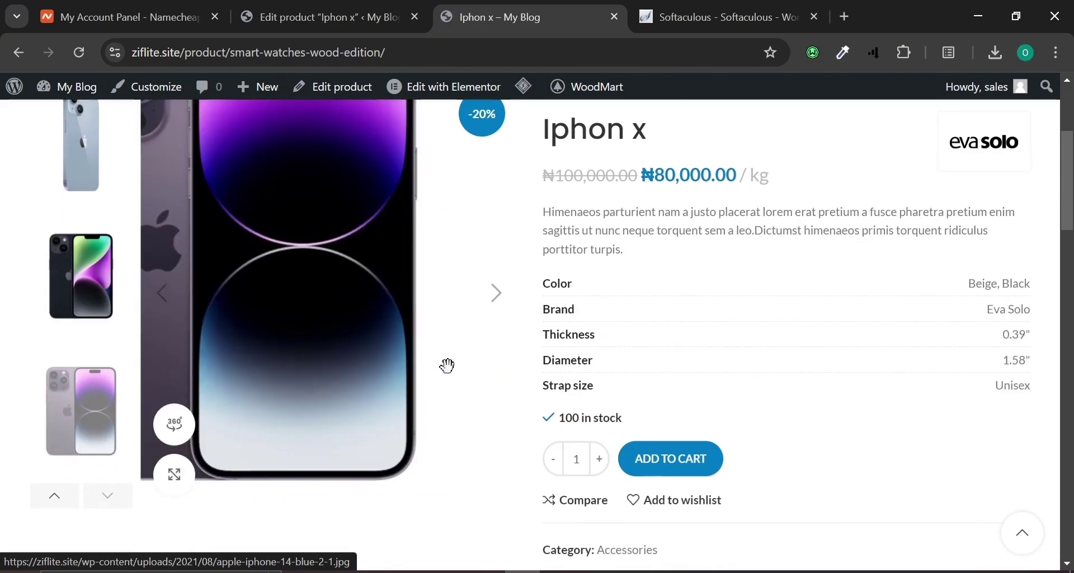
Open the 360 view, step through to the dark purple phone, and close it.
{"action": "left_click", "coordinate": [178, 427]}
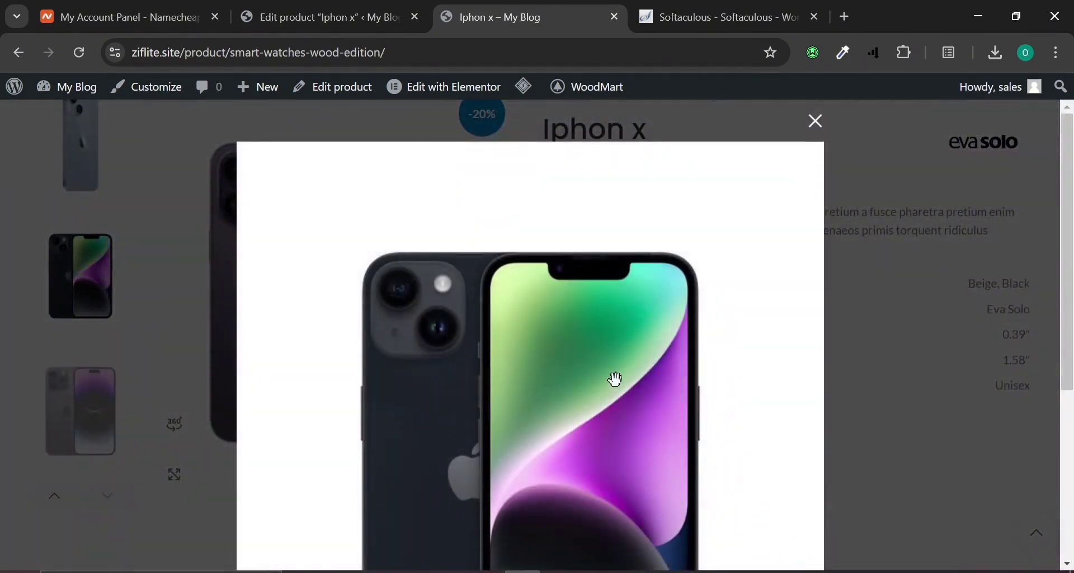
{"action": "scroll", "coordinate": [613, 384], "scroll_direction": "down", "scroll_amount": 5}
{"action": "left_click", "coordinate": [551, 479]}
{"action": "left_click", "coordinate": [551, 479]}
{"action": "left_click", "coordinate": [552, 480]}
{"action": "left_click", "coordinate": [553, 480]}
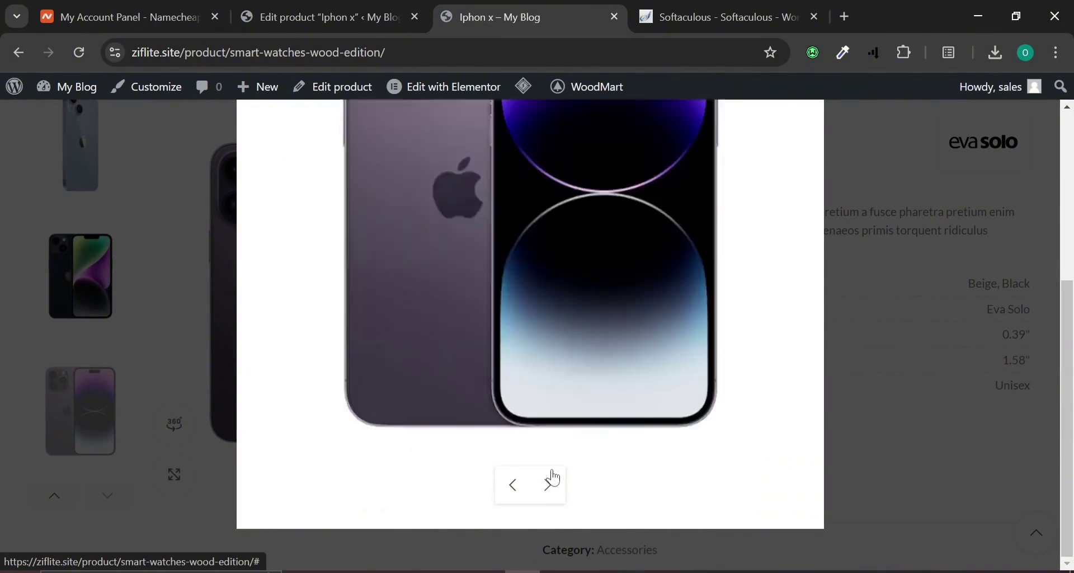
{"action": "left_click", "coordinate": [552, 480]}
{"action": "scroll", "coordinate": [556, 446], "scroll_direction": "up", "scroll_amount": 5}
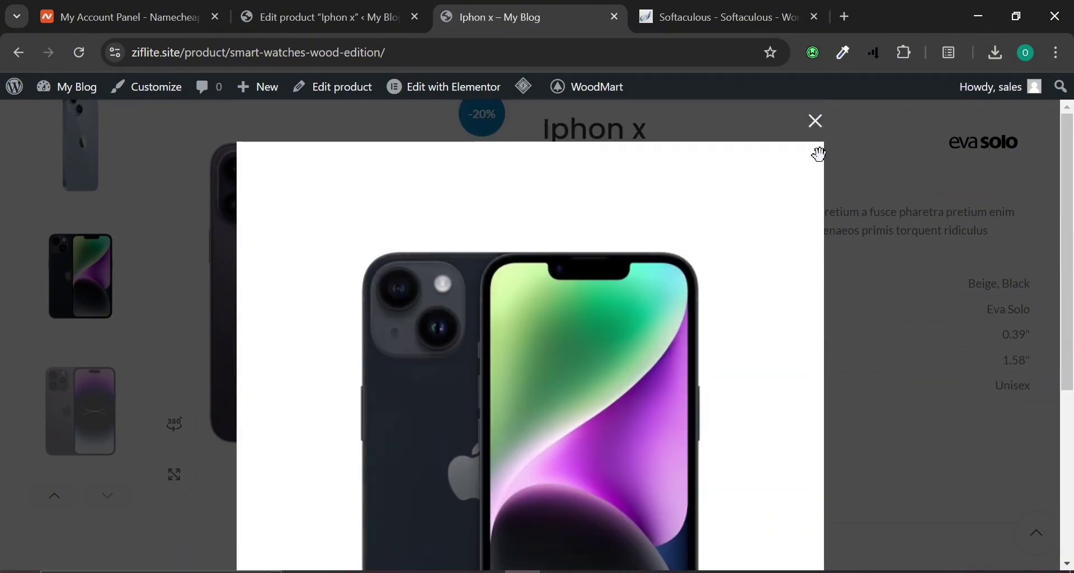
{"action": "left_click", "coordinate": [815, 121]}
Go back from the product page and return to the Edit product tab.
{"action": "scroll", "coordinate": [348, 312], "scroll_direction": "down", "scroll_amount": 5}
{"action": "scroll", "coordinate": [344, 314], "scroll_direction": "down", "scroll_amount": 5}
{"action": "scroll", "coordinate": [297, 249], "scroll_direction": "up", "scroll_amount": 8}
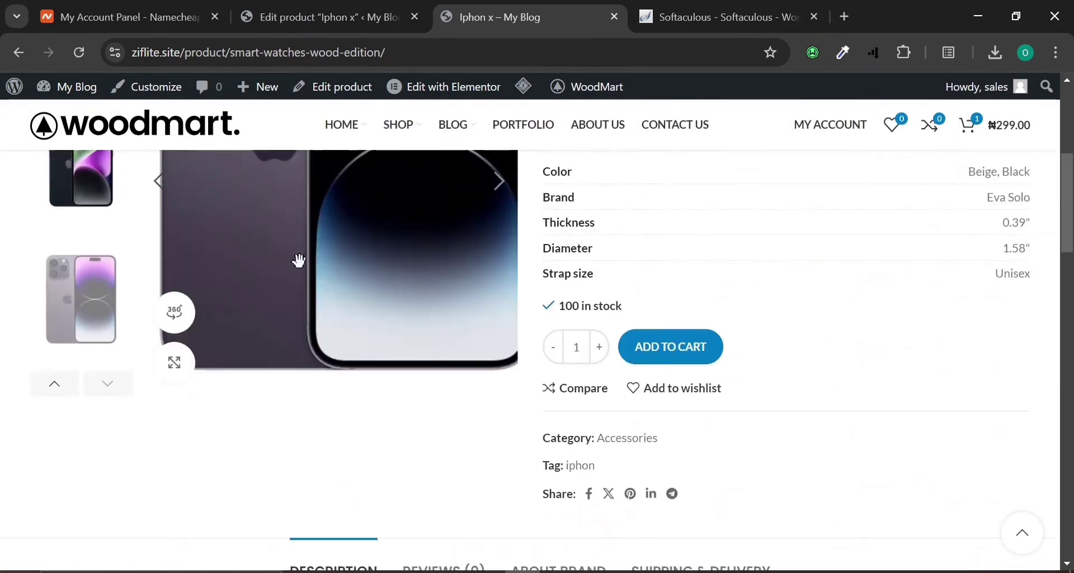
{"action": "scroll", "coordinate": [299, 260], "scroll_direction": "up", "scroll_amount": 5}
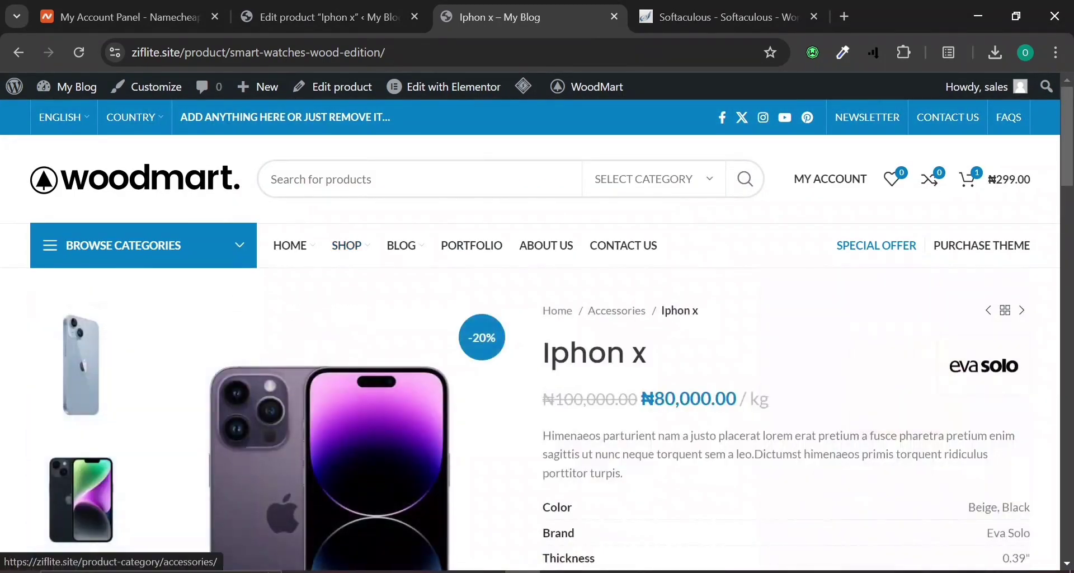
{"action": "left_click", "coordinate": [17, 54]}
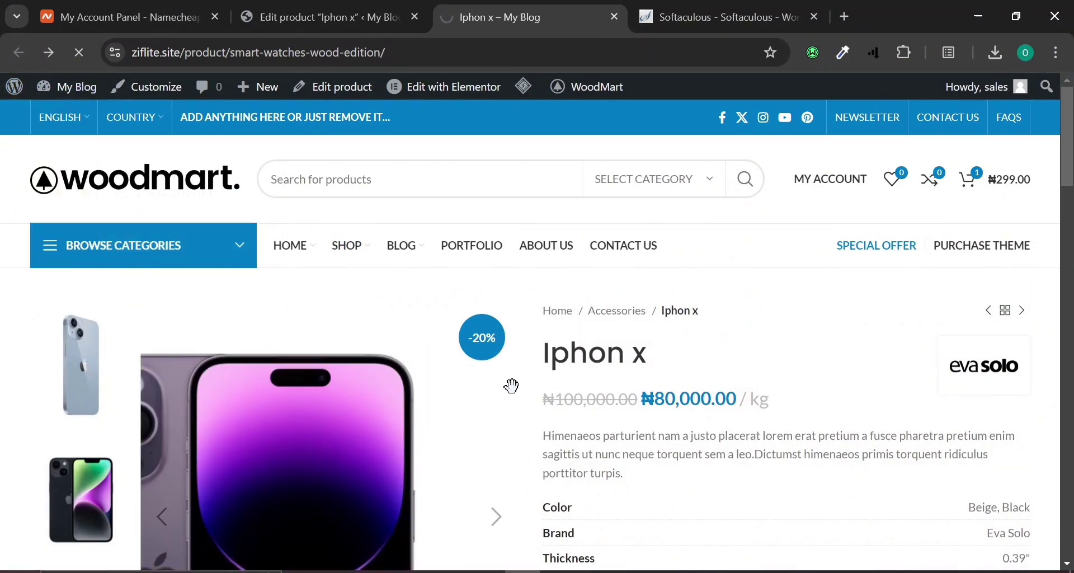
{"action": "left_click", "coordinate": [314, 17]}
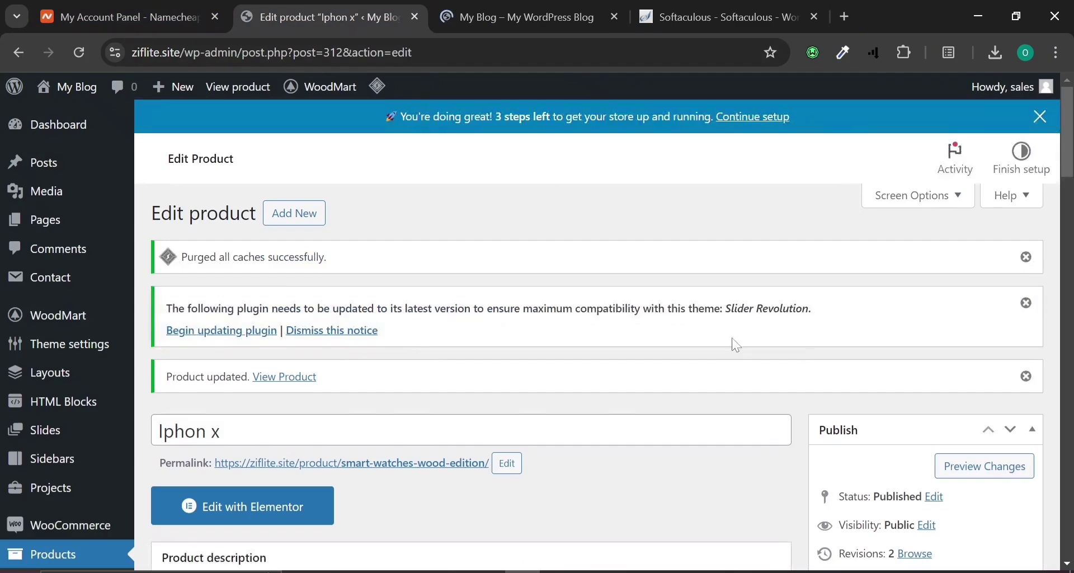
Open the admin All Products list and compare it with the store home page.
{"action": "scroll", "coordinate": [218, 509], "scroll_direction": "down", "scroll_amount": 4}
{"action": "left_click", "coordinate": [48, 365]}
{"action": "left_click", "coordinate": [458, 7]}
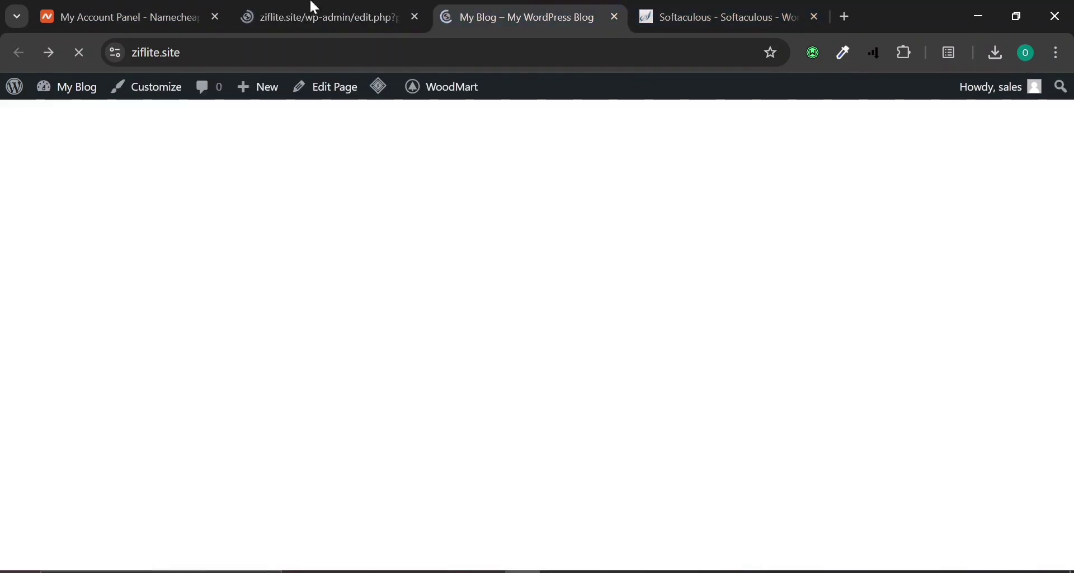
{"action": "left_click", "coordinate": [417, 7]}
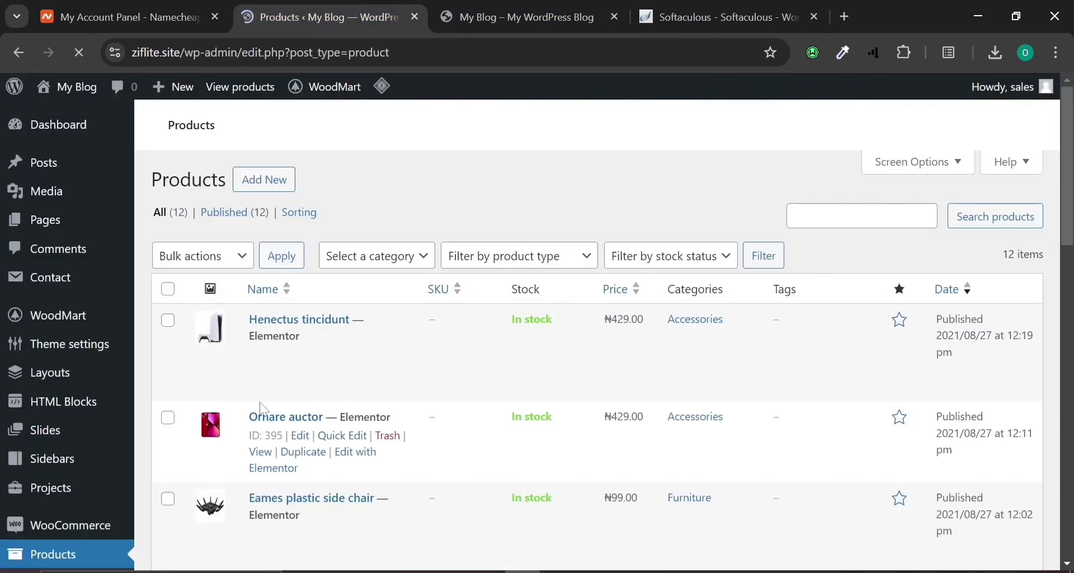
Add the discounted Iphon x (₦80,000, -20%) to the cart from the store home page.
{"action": "left_click", "coordinate": [551, 6]}
{"action": "scroll", "coordinate": [521, 371], "scroll_direction": "up", "scroll_amount": 5}
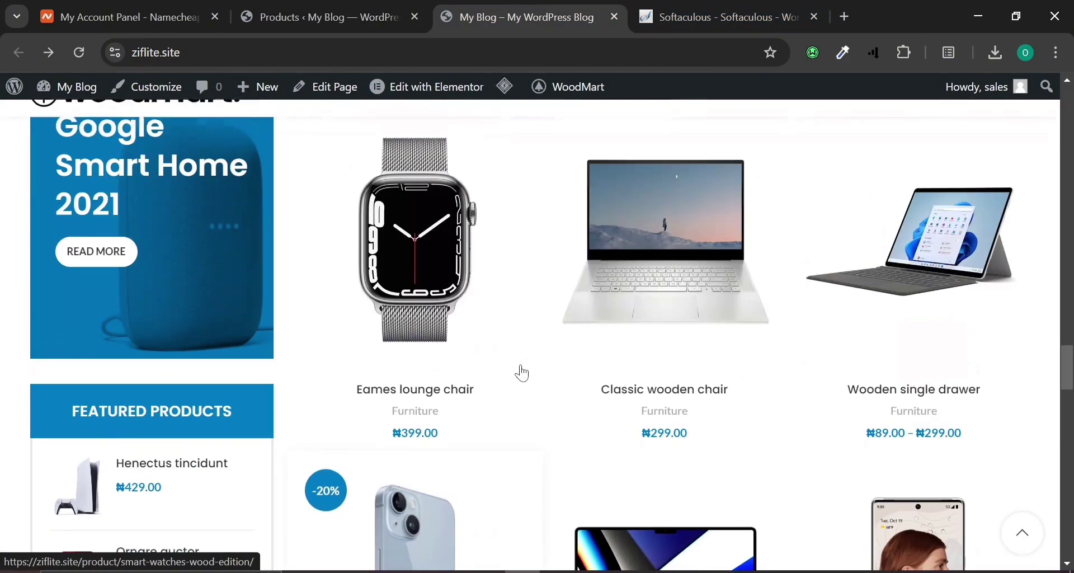
{"action": "scroll", "coordinate": [521, 369], "scroll_direction": "up", "scroll_amount": 4}
{"action": "scroll", "coordinate": [532, 361], "scroll_direction": "down", "scroll_amount": 10}
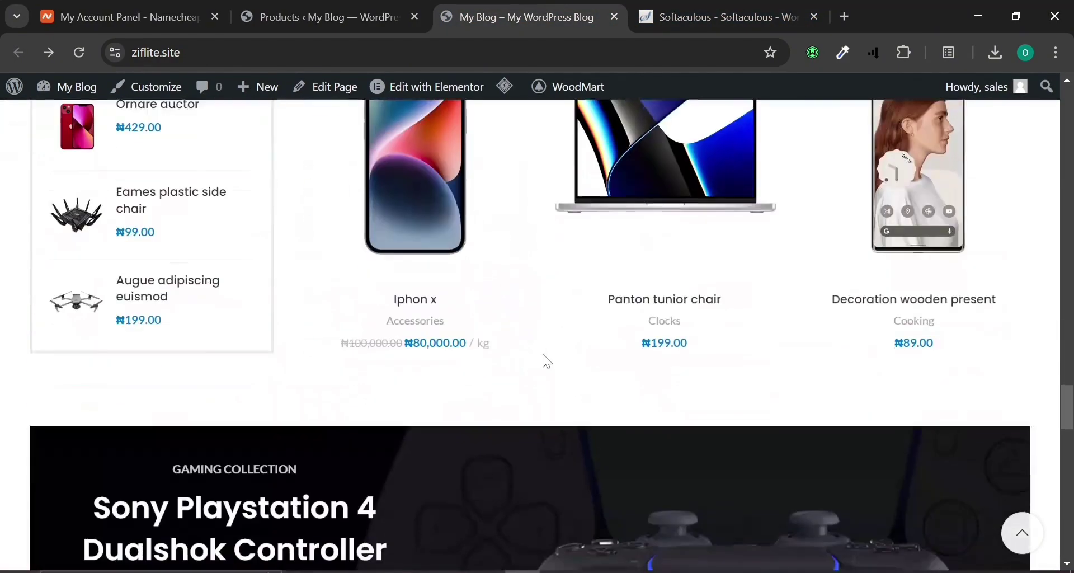
{"action": "scroll", "coordinate": [547, 311], "scroll_direction": "up", "scroll_amount": 4}
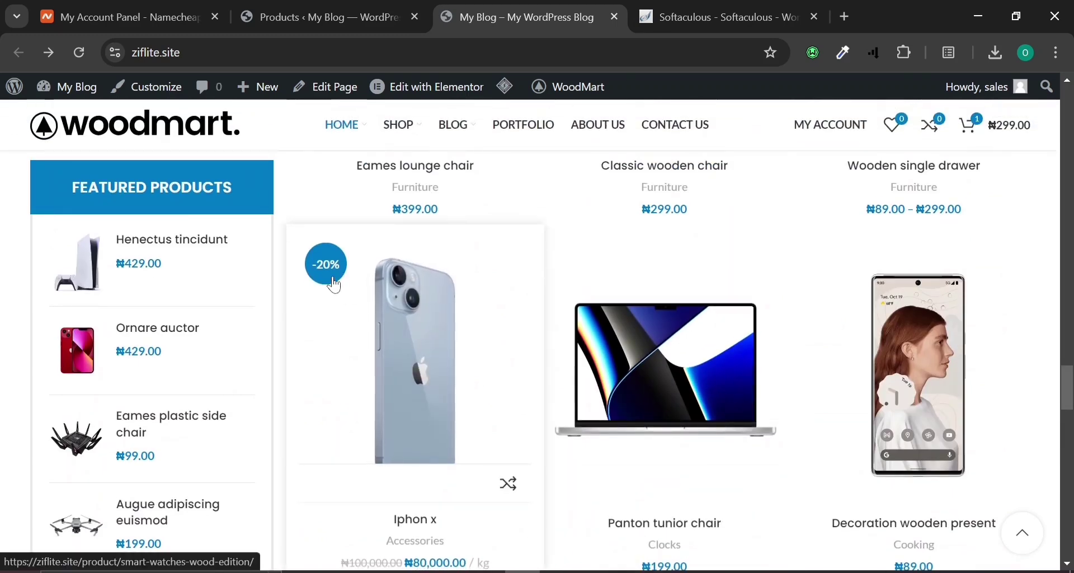
{"action": "scroll", "coordinate": [334, 283], "scroll_direction": "down", "scroll_amount": 4}
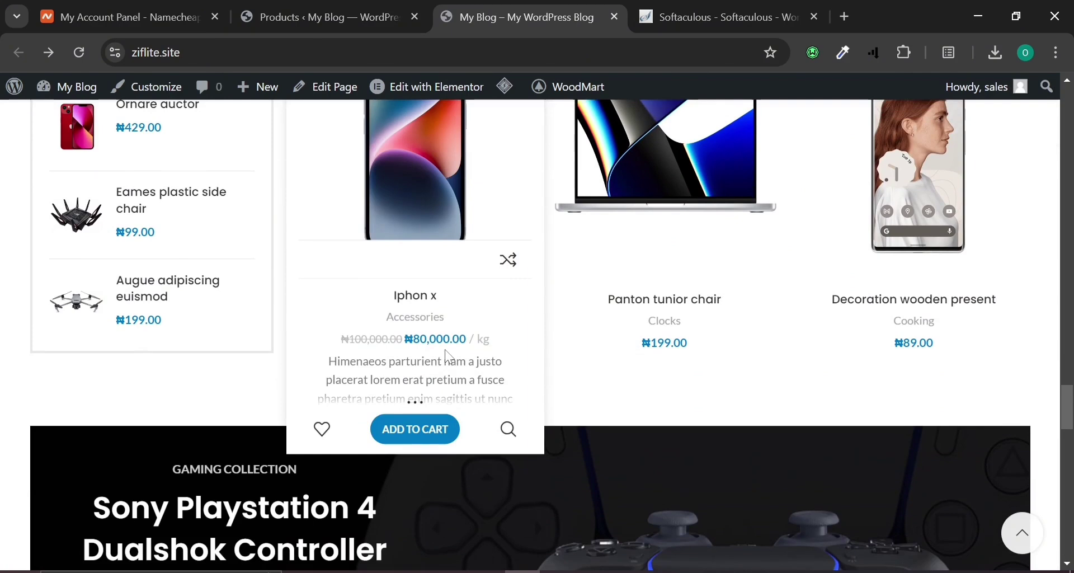
{"action": "left_click", "coordinate": [412, 430]}
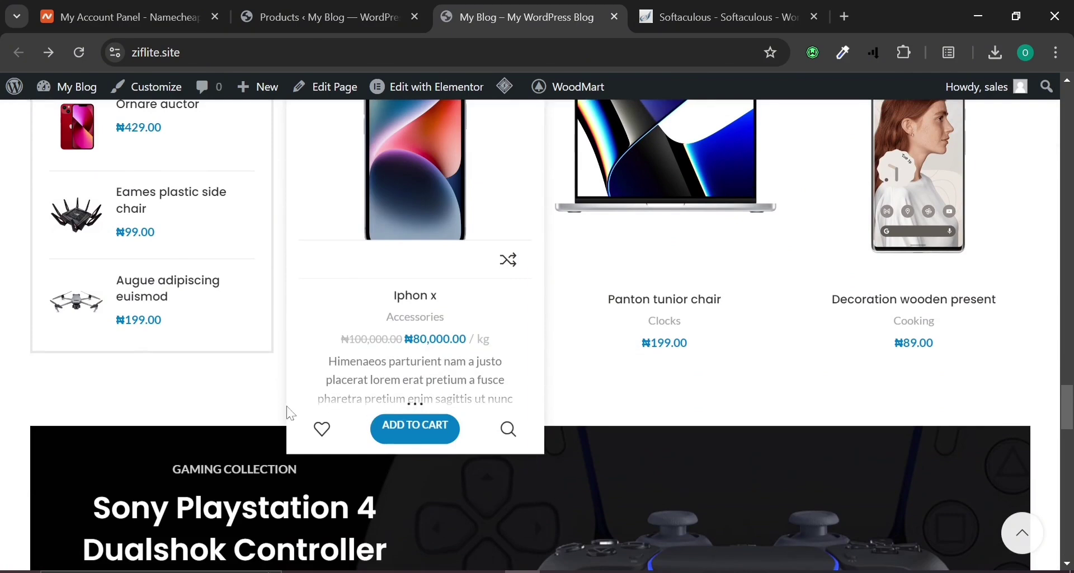
Add Iphon x to the cart and autofill the checkout billing details from the saved address.
{"action": "left_click", "coordinate": [404, 439]}
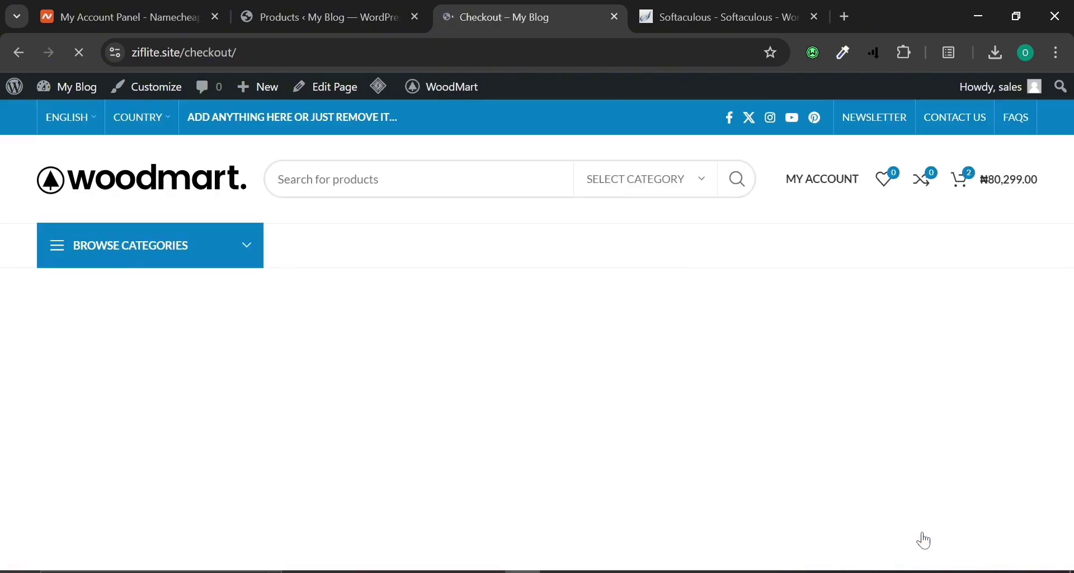
{"action": "scroll", "coordinate": [526, 350], "scroll_direction": "down", "scroll_amount": 8}
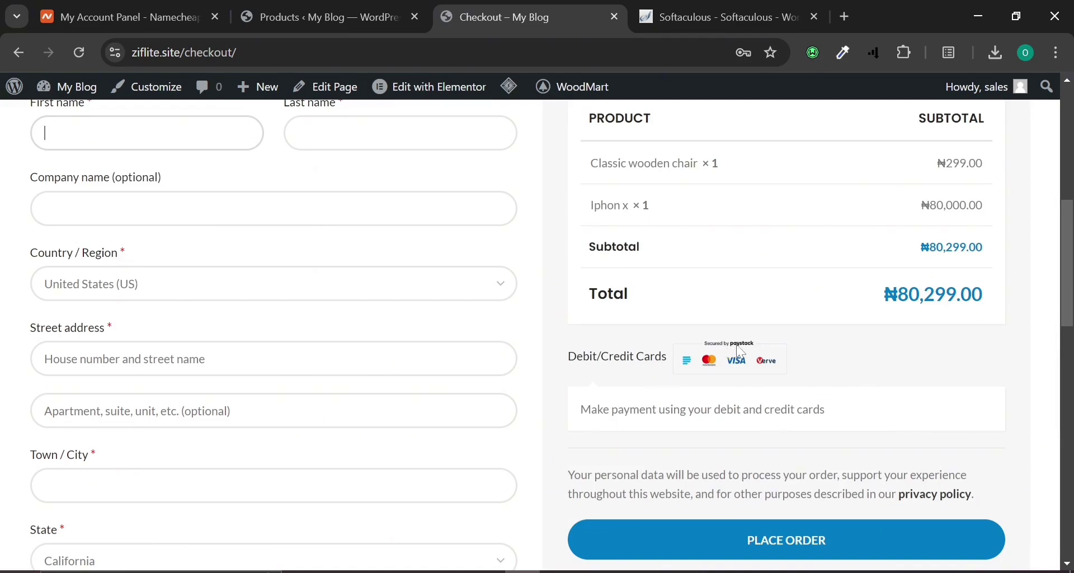
{"action": "scroll", "coordinate": [750, 352], "scroll_direction": "up", "scroll_amount": 4}
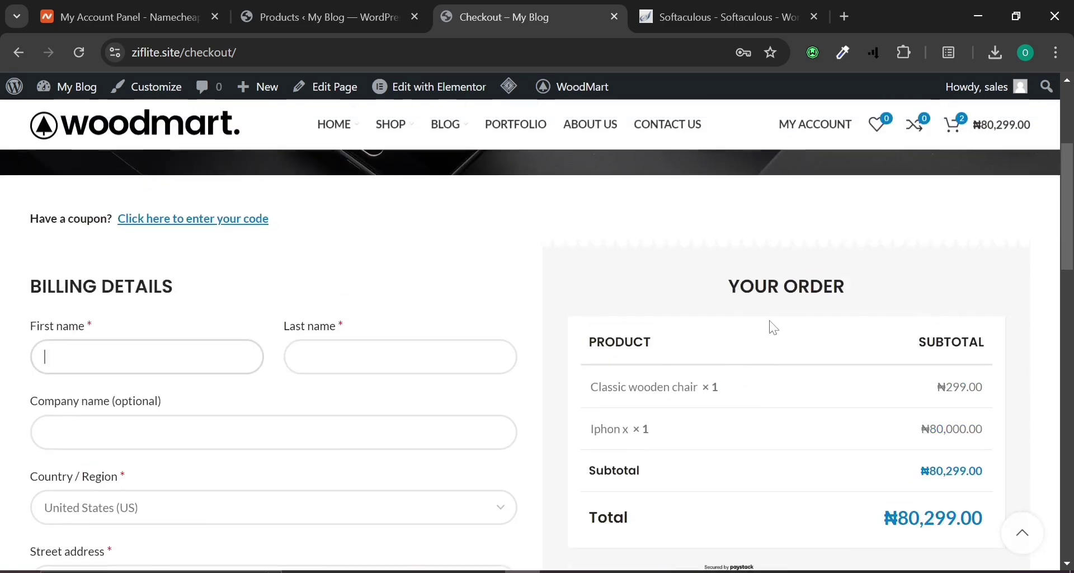
{"action": "left_click", "coordinate": [177, 355]}
{"action": "left_click", "coordinate": [178, 399]}
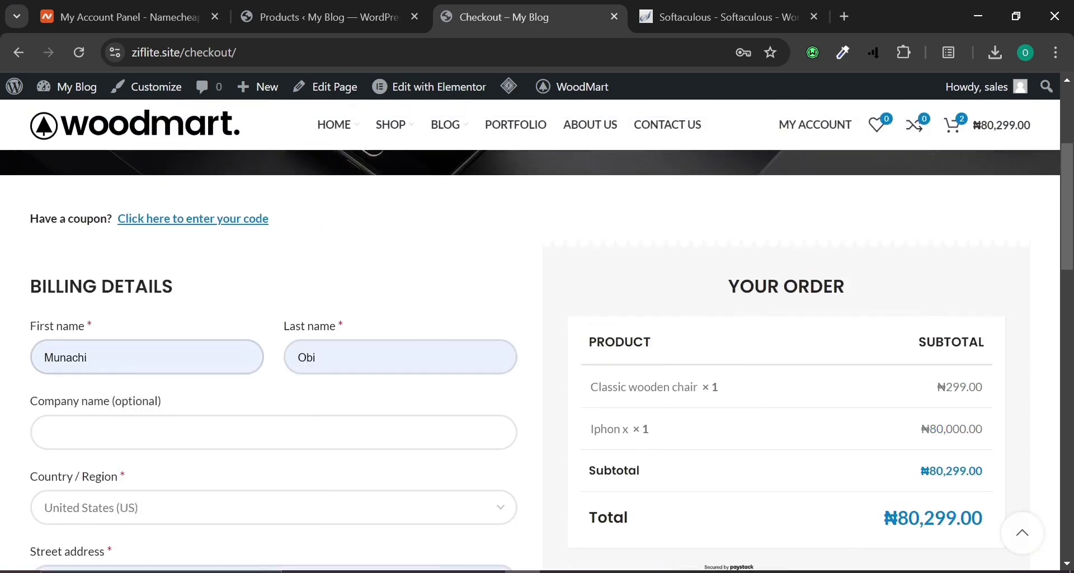
Place the ₦80,299 order for the chair and Iphon x without saving the address in Chrome.
{"action": "scroll", "coordinate": [185, 386], "scroll_direction": "down", "scroll_amount": 8}
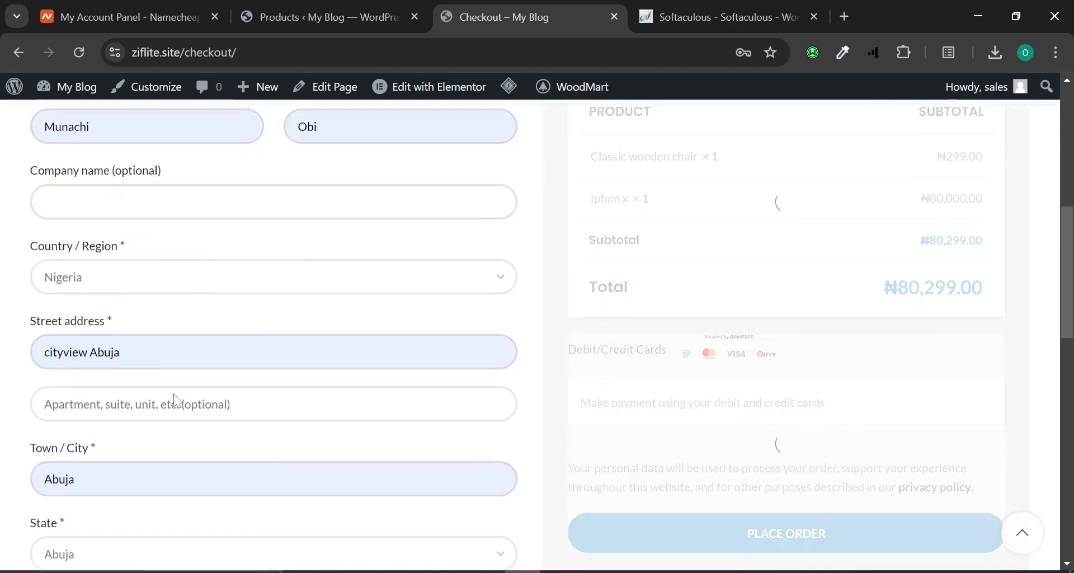
{"action": "scroll", "coordinate": [185, 386], "scroll_direction": "down", "scroll_amount": 4}
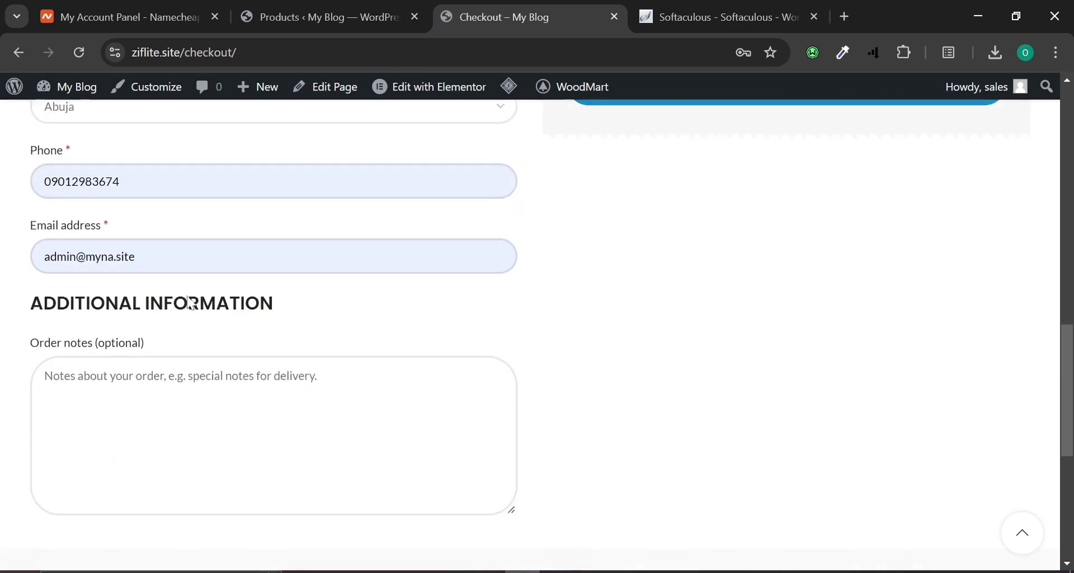
{"action": "scroll", "coordinate": [343, 348], "scroll_direction": "up", "scroll_amount": 6}
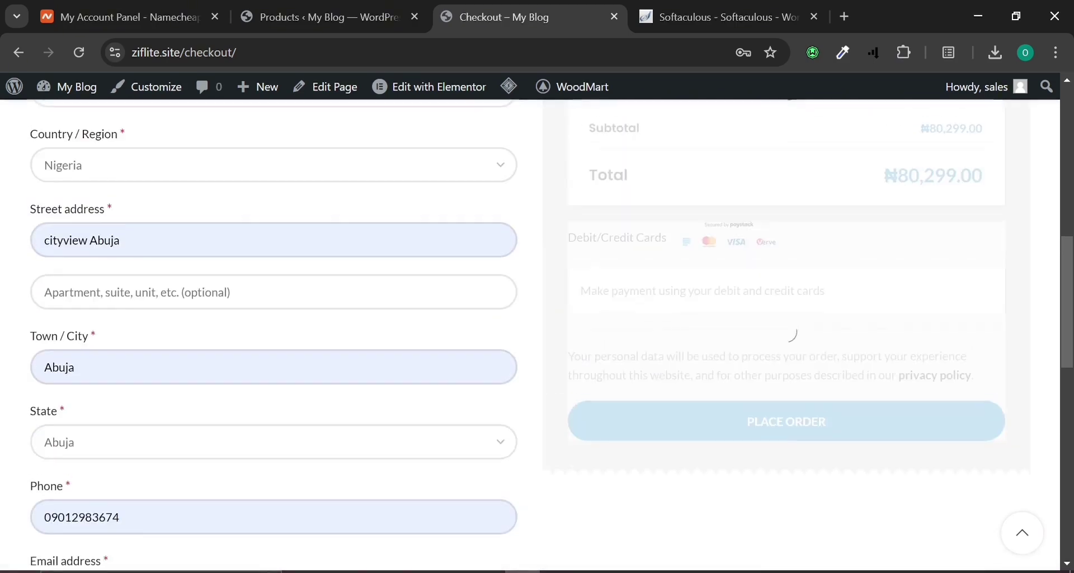
{"action": "scroll", "coordinate": [344, 348], "scroll_direction": "up", "scroll_amount": 4}
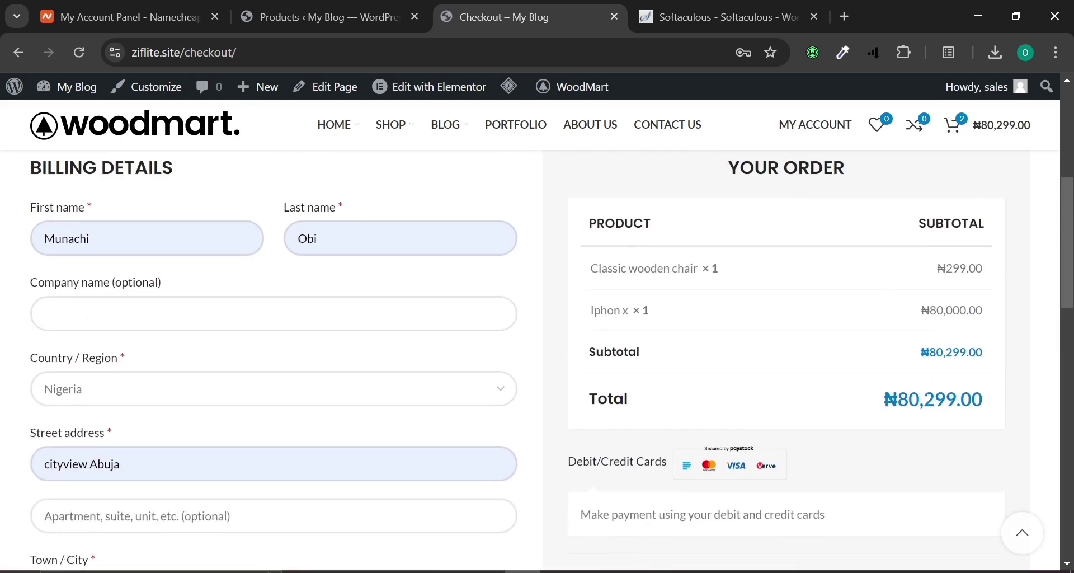
{"action": "scroll", "coordinate": [468, 360], "scroll_direction": "down", "scroll_amount": 6}
{"action": "left_click", "coordinate": [789, 309]}
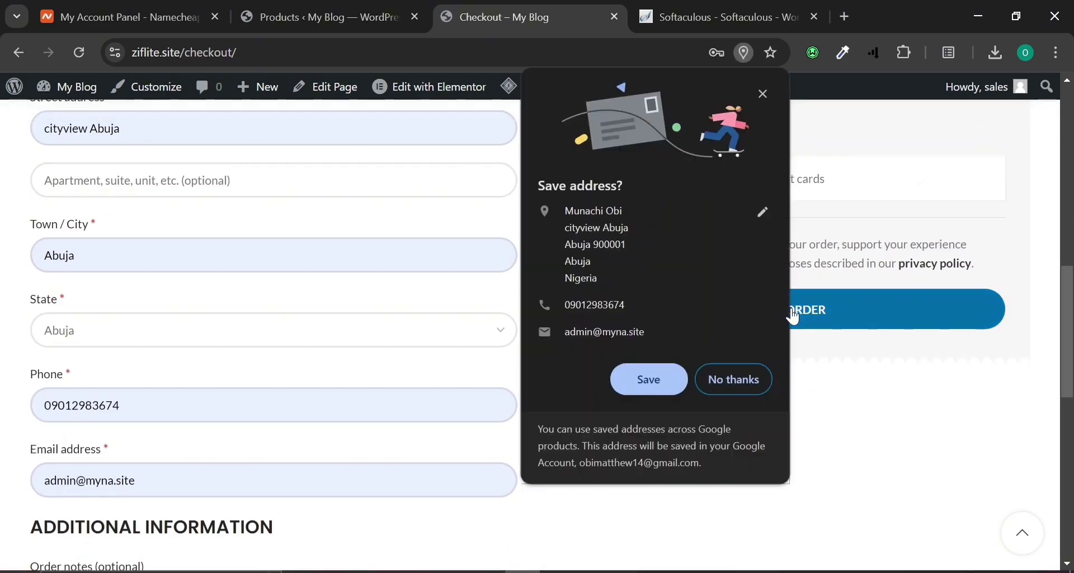
{"action": "left_click", "coordinate": [718, 382]}
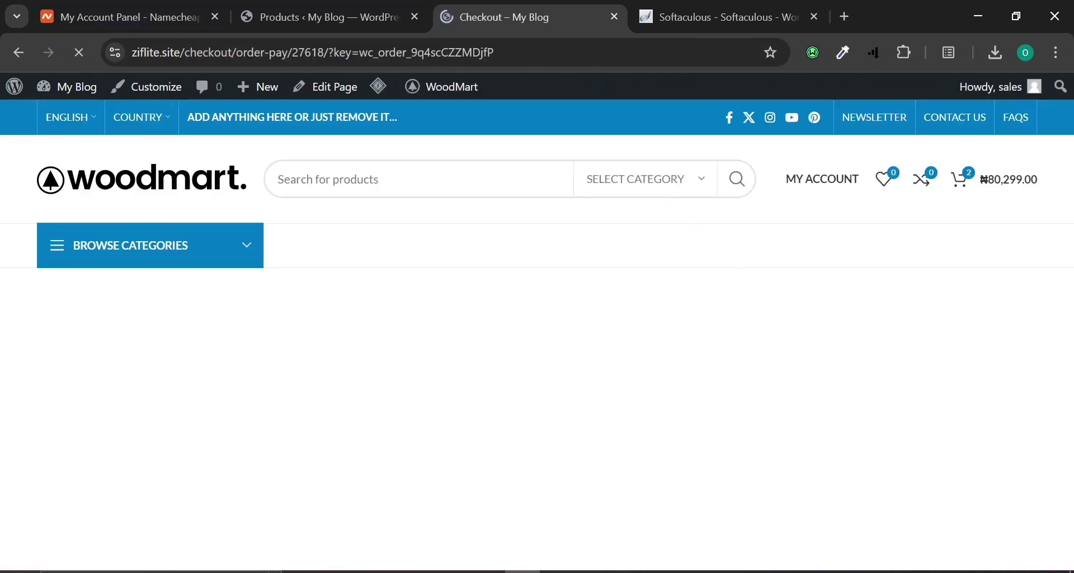
Pay the NGN 80,299 Paystack test charge with the Success outcome.
{"action": "scroll", "coordinate": [427, 338], "scroll_direction": "down", "scroll_amount": 4}
{"action": "scroll", "coordinate": [427, 334], "scroll_direction": "up", "scroll_amount": 2}
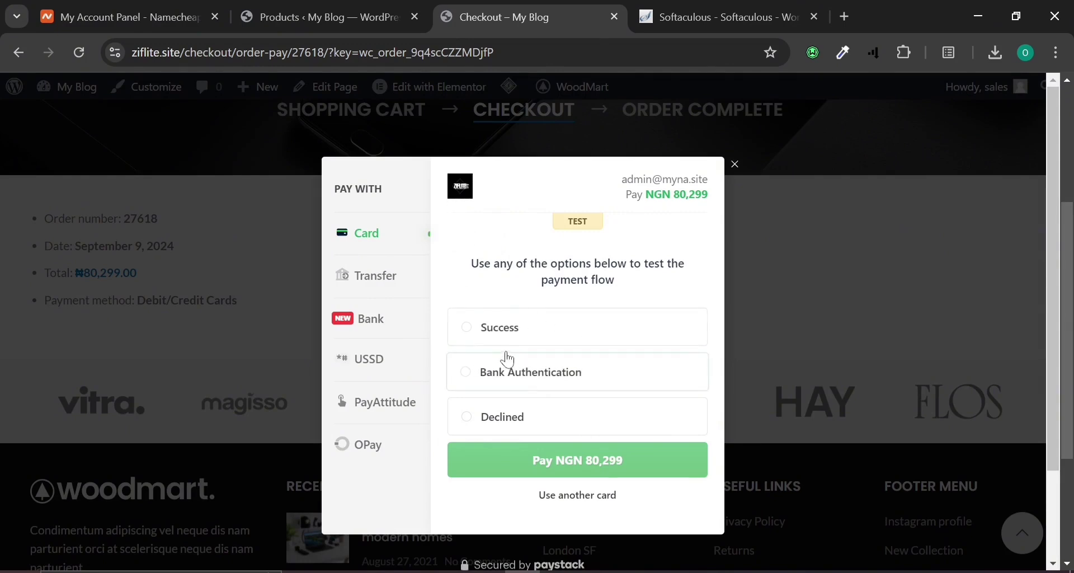
{"action": "left_click", "coordinate": [500, 333]}
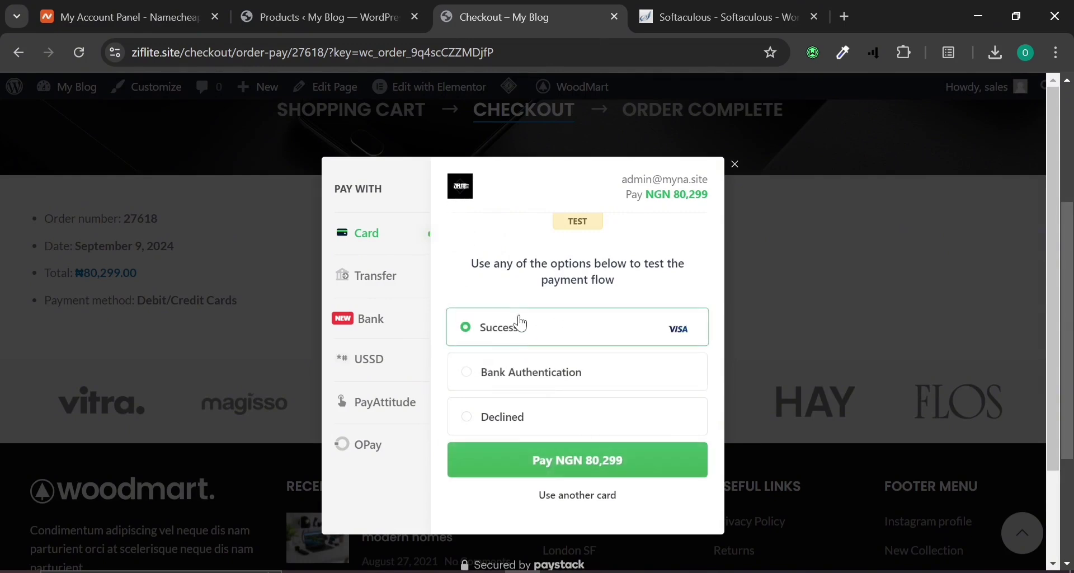
{"action": "left_click", "coordinate": [607, 461]}
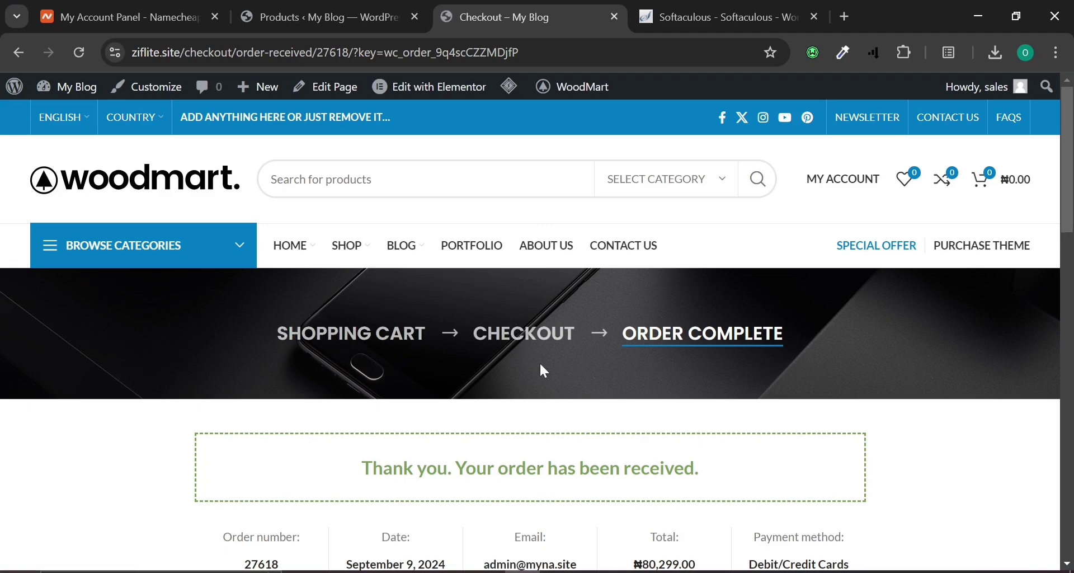
Review the ₦80,299 Order Complete page and order details, then return to the admin product list.
{"action": "scroll", "coordinate": [541, 365], "scroll_direction": "down", "scroll_amount": 2}
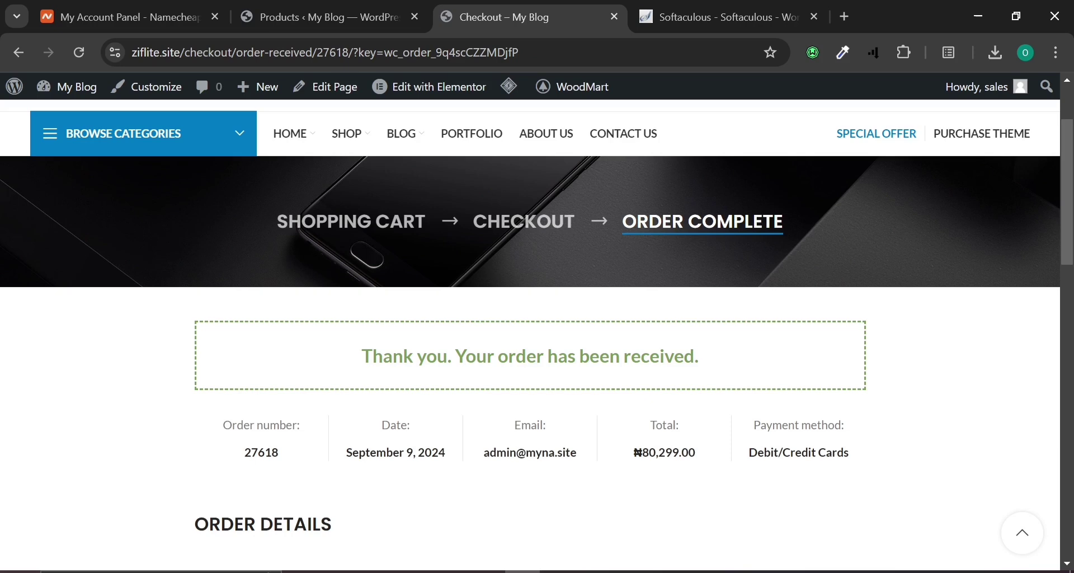
{"action": "scroll", "coordinate": [549, 448], "scroll_direction": "down", "scroll_amount": 12}
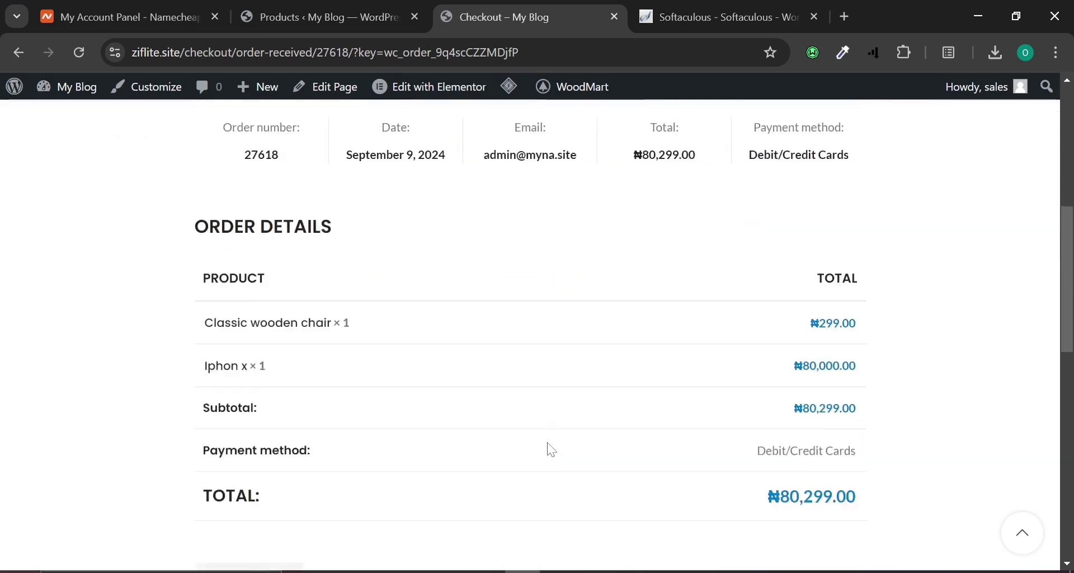
{"action": "scroll", "coordinate": [551, 450], "scroll_direction": "up", "scroll_amount": 5}
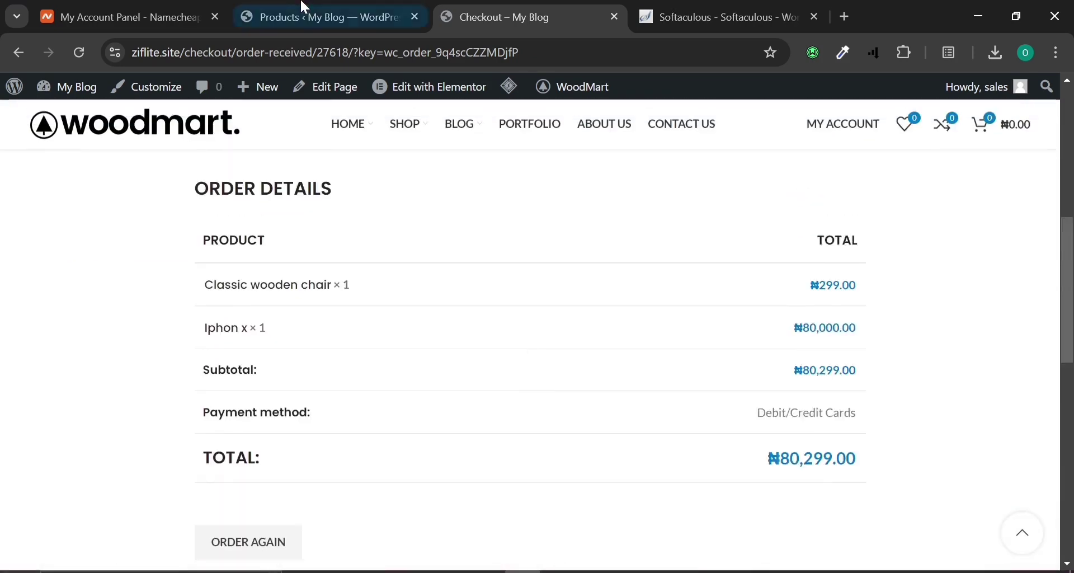
{"action": "left_click", "coordinate": [322, 16]}
{"action": "scroll", "coordinate": [305, 300], "scroll_direction": "down", "scroll_amount": 5}
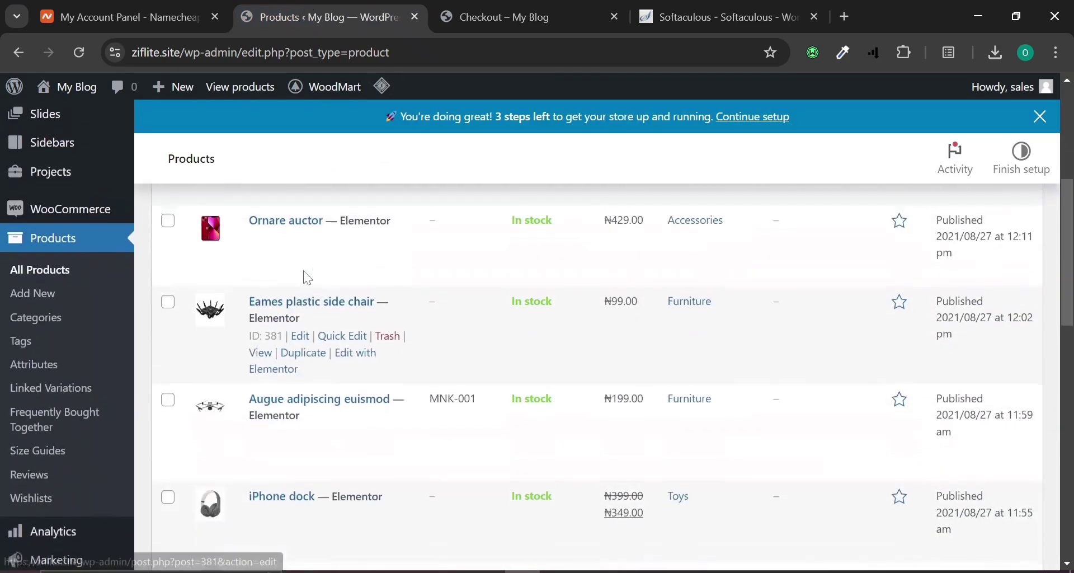
{"action": "scroll", "coordinate": [305, 280], "scroll_direction": "up", "scroll_amount": 5}
Open the Completed ₦80,299 order from WooCommerce Orders and review its chair and Iphon x items.
{"action": "left_click", "coordinate": [79, 54]}
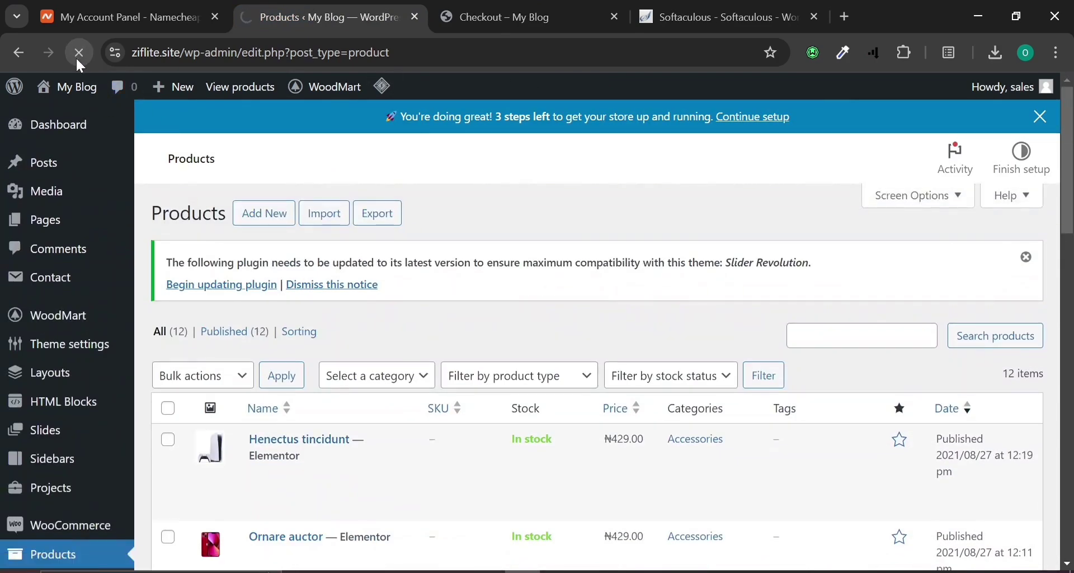
{"action": "scroll", "coordinate": [77, 281], "scroll_direction": "down", "scroll_amount": 5}
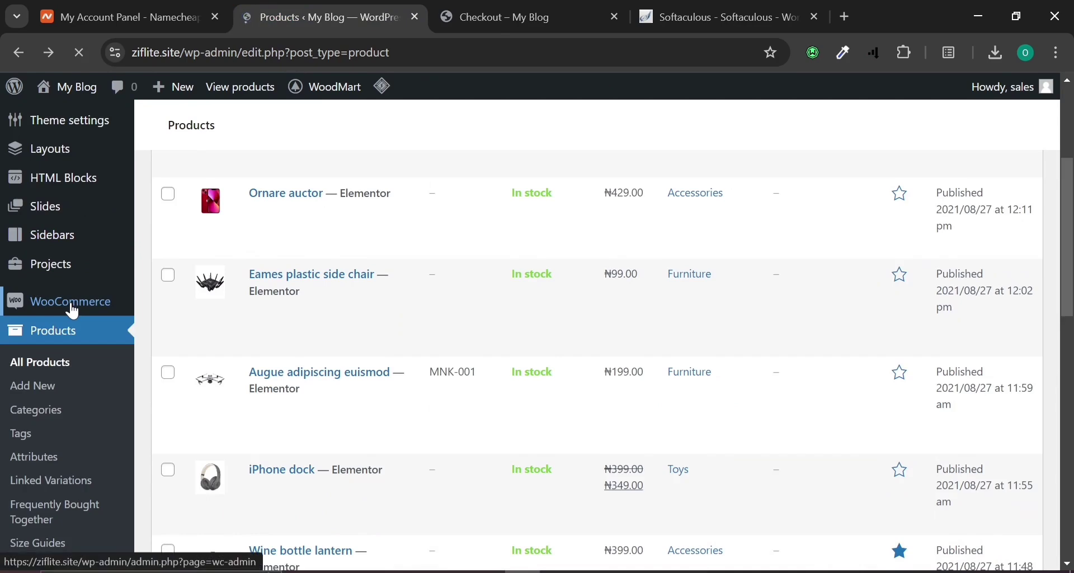
{"action": "mouse_move", "coordinate": [73, 311]}
{"action": "left_click", "coordinate": [156, 330]}
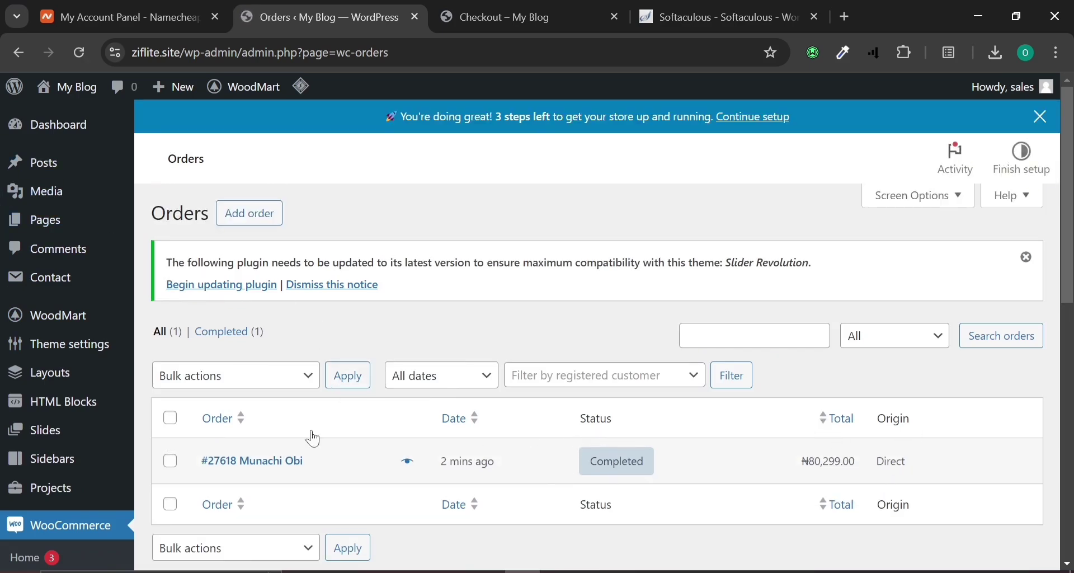
{"action": "left_click", "coordinate": [262, 462]}
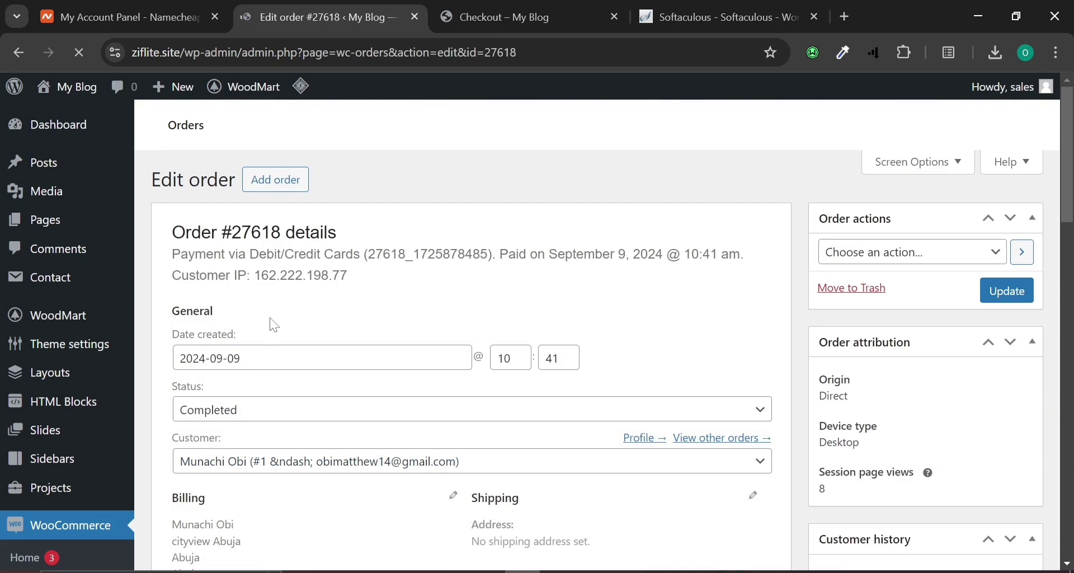
{"action": "scroll", "coordinate": [274, 325], "scroll_direction": "down", "scroll_amount": 10}
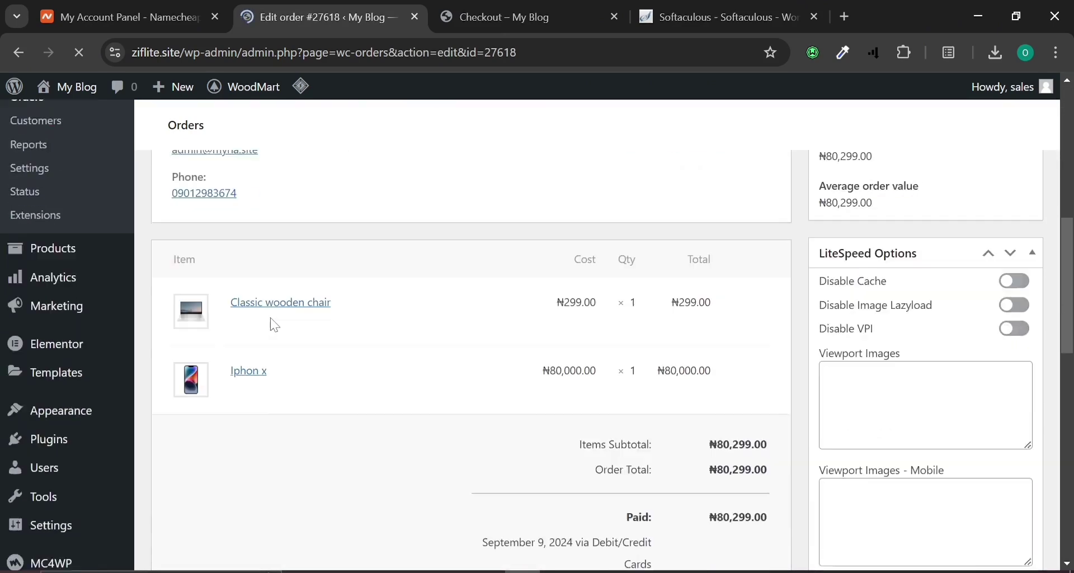
{"action": "scroll", "coordinate": [271, 319], "scroll_direction": "down", "scroll_amount": 2}
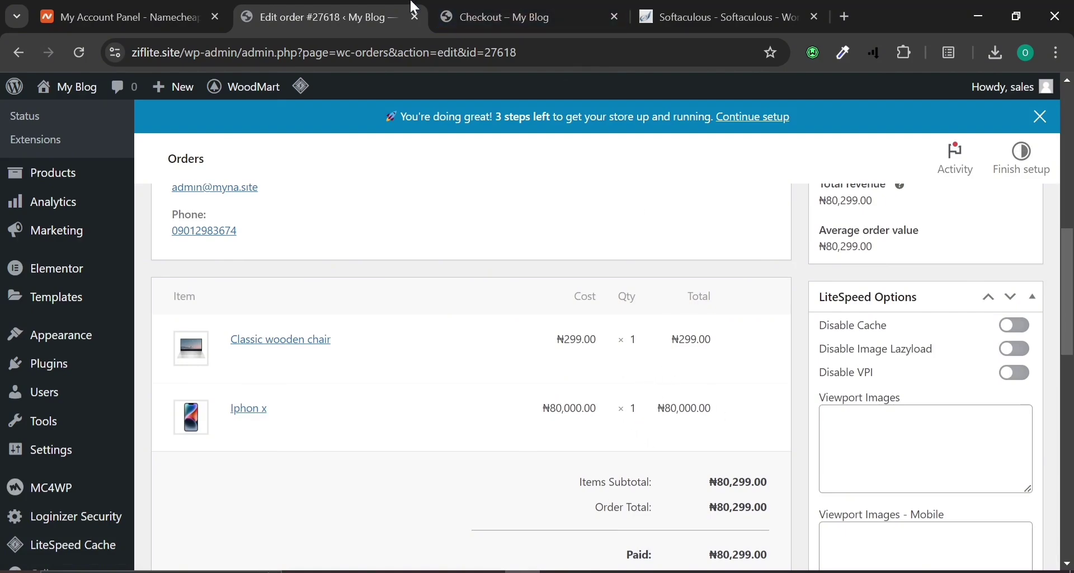
{"action": "left_click", "coordinate": [463, 11]}
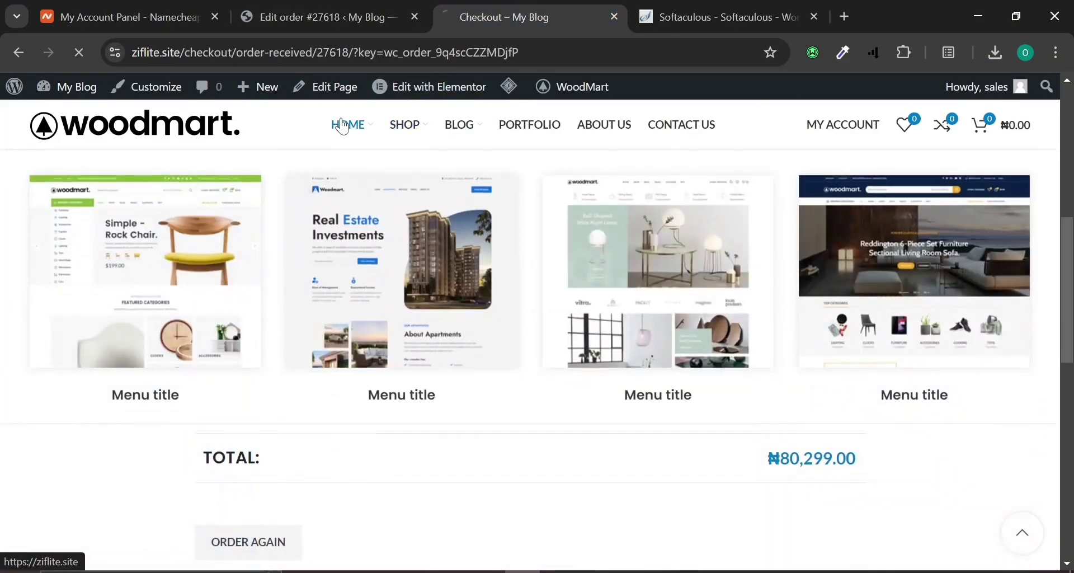
{"action": "left_click", "coordinate": [341, 124]}
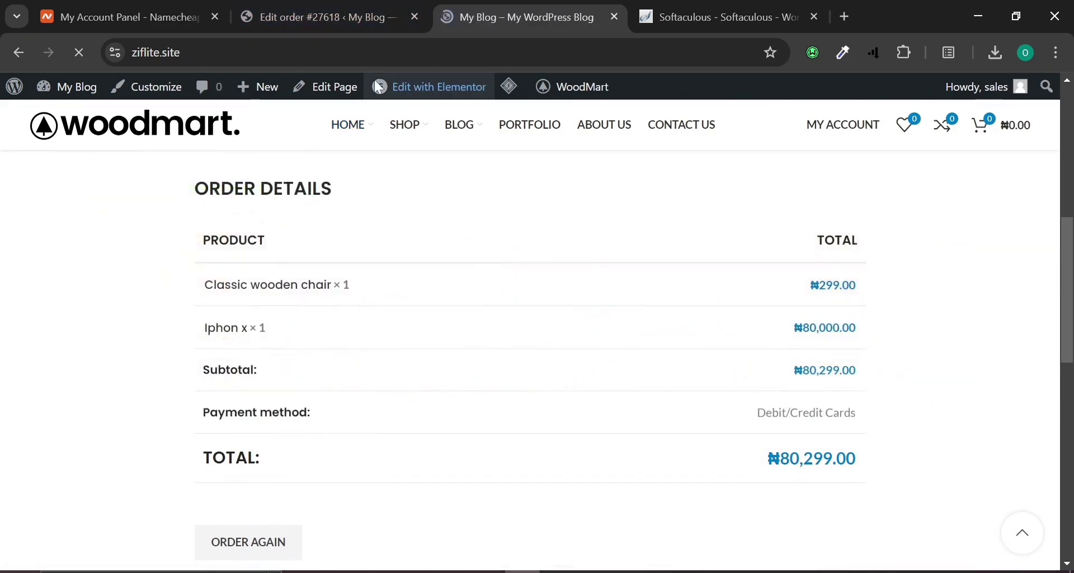
{"action": "mouse_move", "coordinate": [378, 87]}
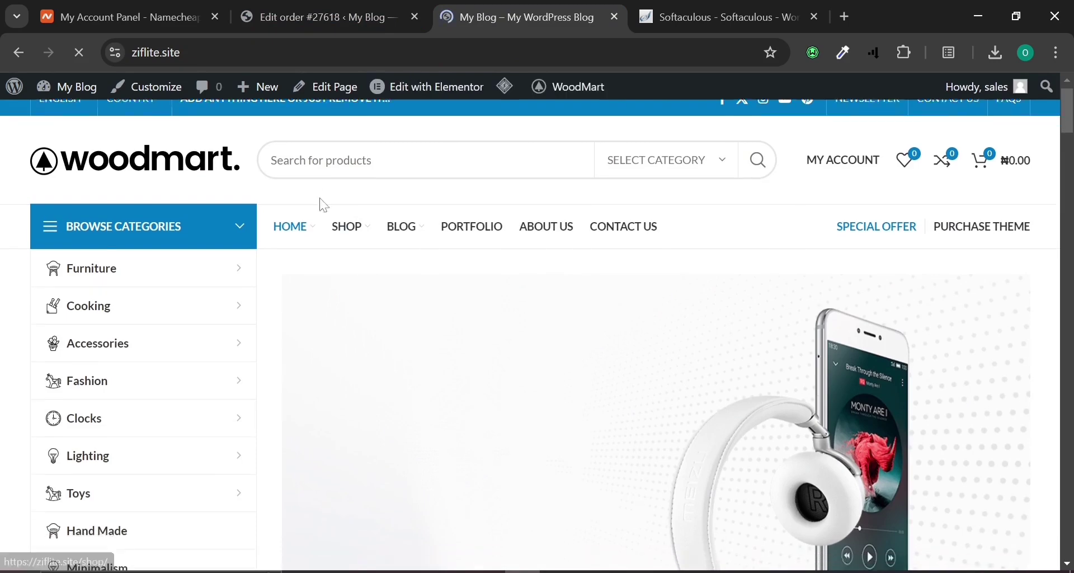
{"action": "scroll", "coordinate": [323, 206], "scroll_direction": "down", "scroll_amount": 10}
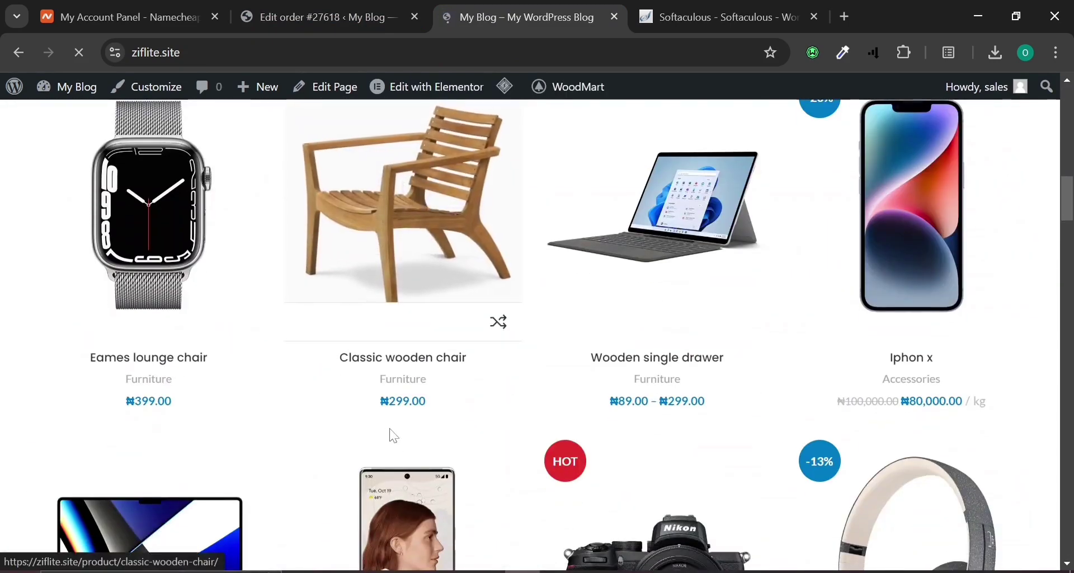
{"action": "mouse_move", "coordinate": [395, 441]}
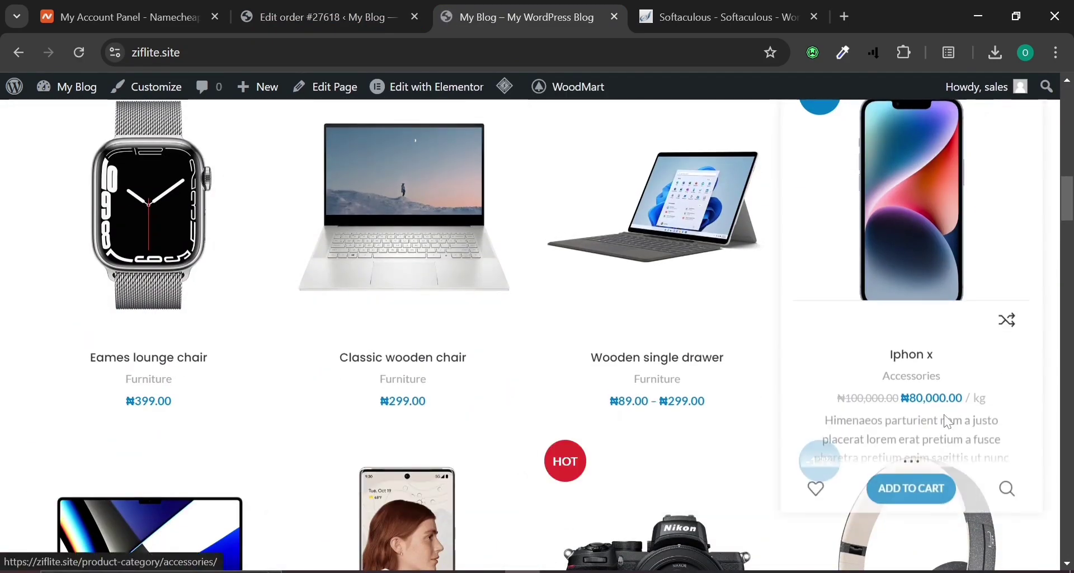
Leave the order page and start a blank draft product via Products > Add New.
{"action": "left_click", "coordinate": [283, 11]}
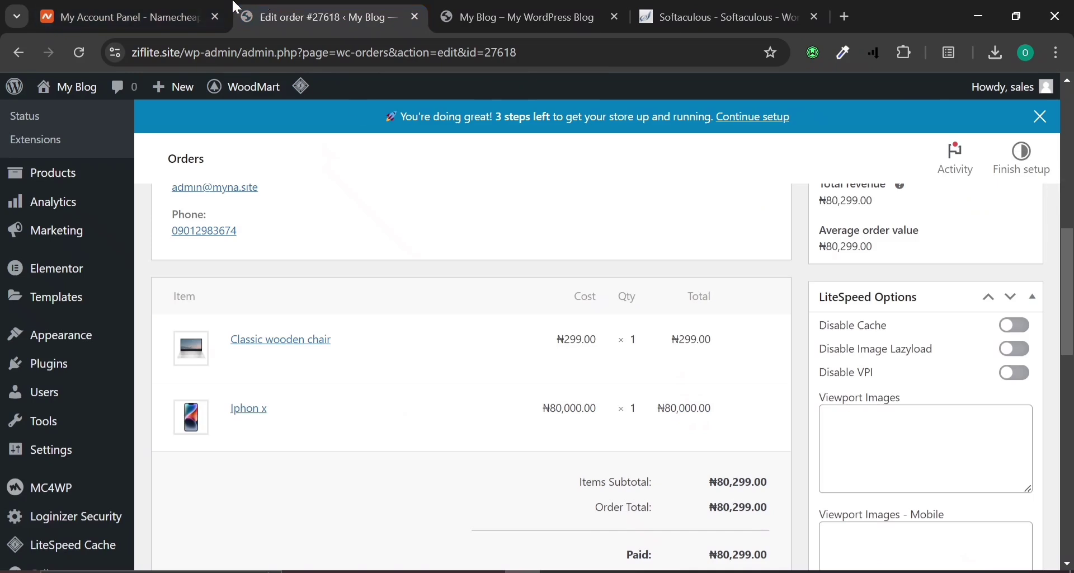
{"action": "scroll", "coordinate": [410, 484], "scroll_direction": "up", "scroll_amount": 3}
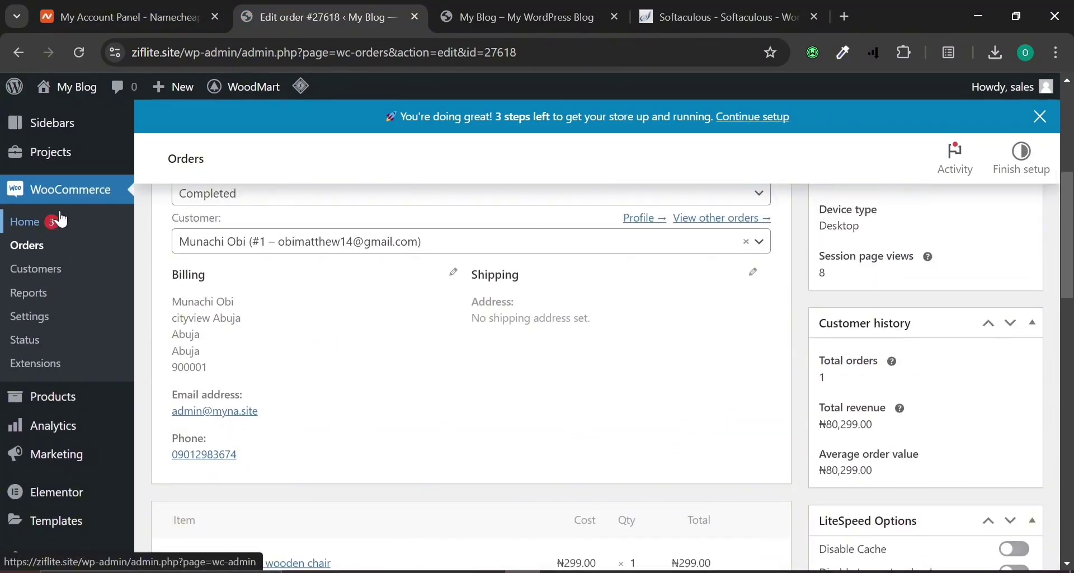
{"action": "scroll", "coordinate": [77, 210], "scroll_direction": "down", "scroll_amount": 2}
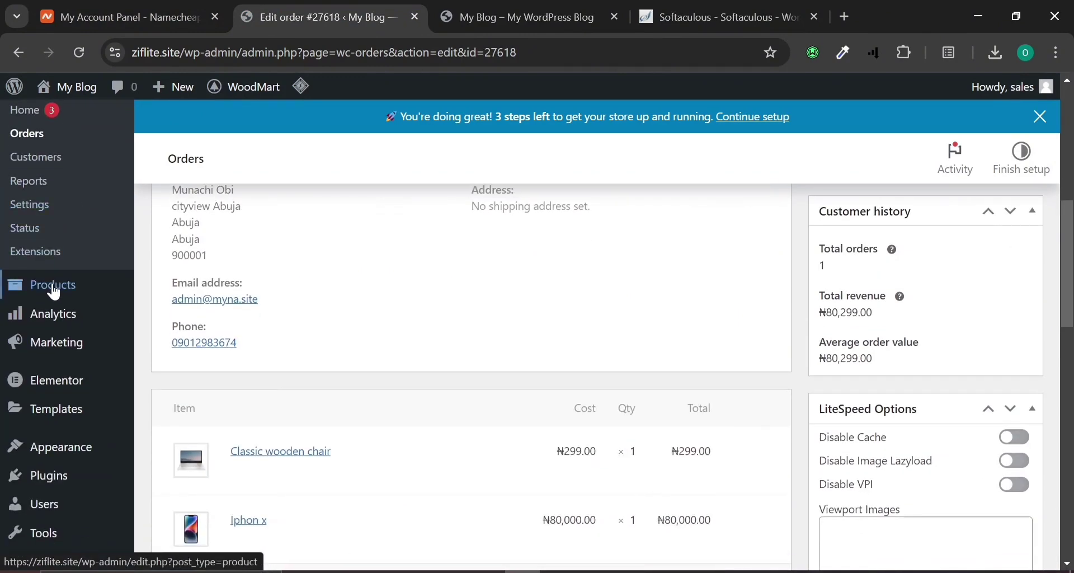
{"action": "mouse_move", "coordinate": [17, 285]}
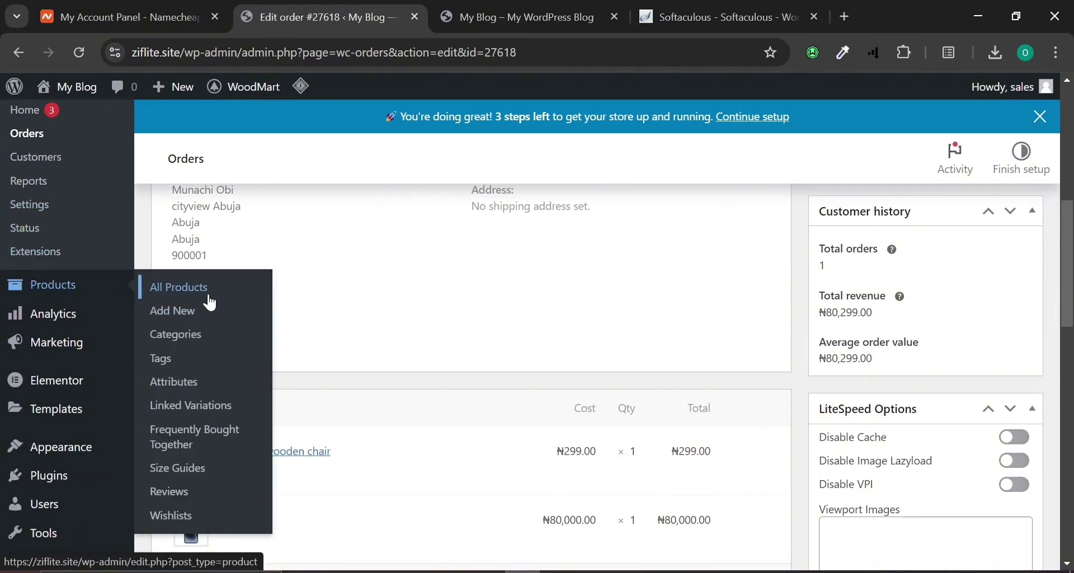
{"action": "left_click", "coordinate": [196, 308]}
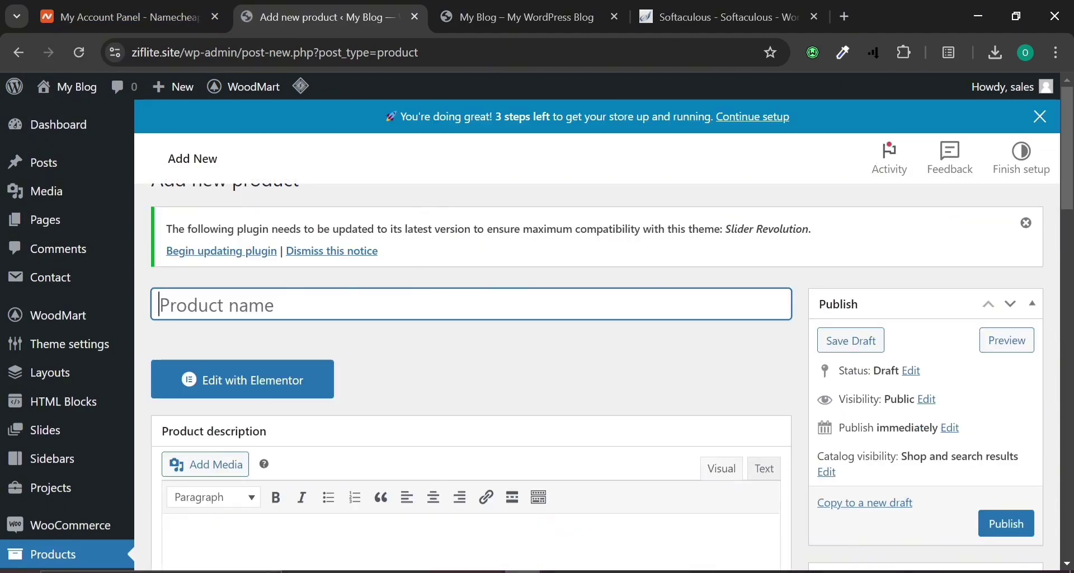
Name the new product 'Iphone 13'.
{"action": "left_click", "coordinate": [406, 328]}
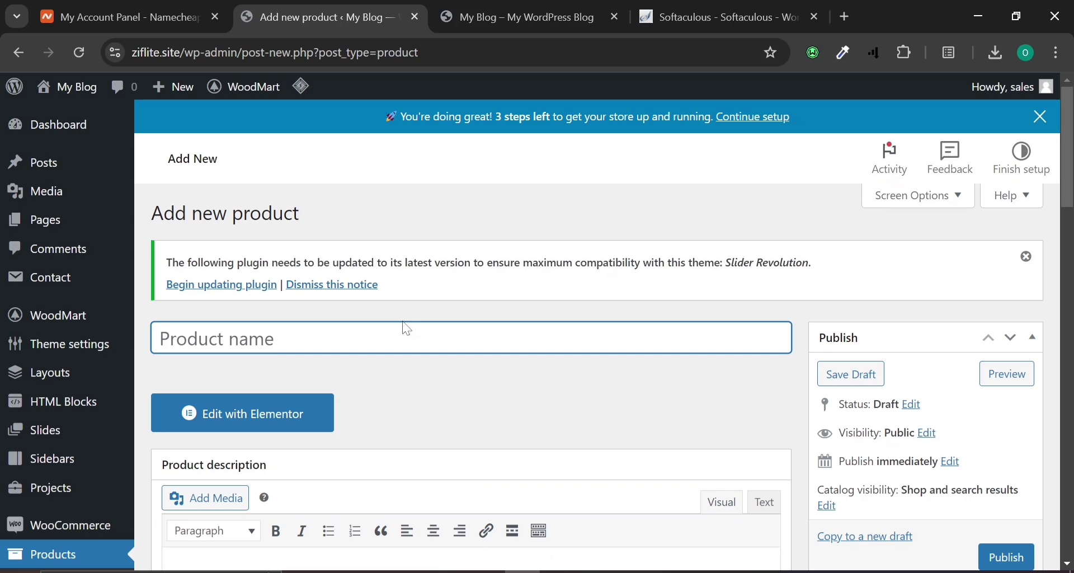
{"action": "type", "text": "iph"}
{"action": "key", "text": "BackSpace"}
{"action": "type", "text": "Ip"}
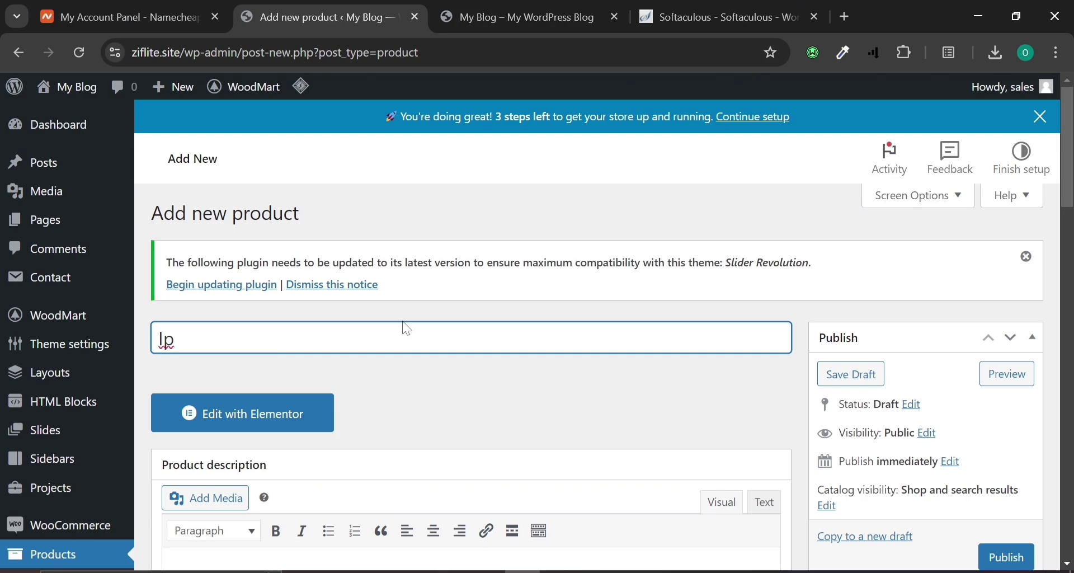
{"action": "type", "text": "hone 13"}
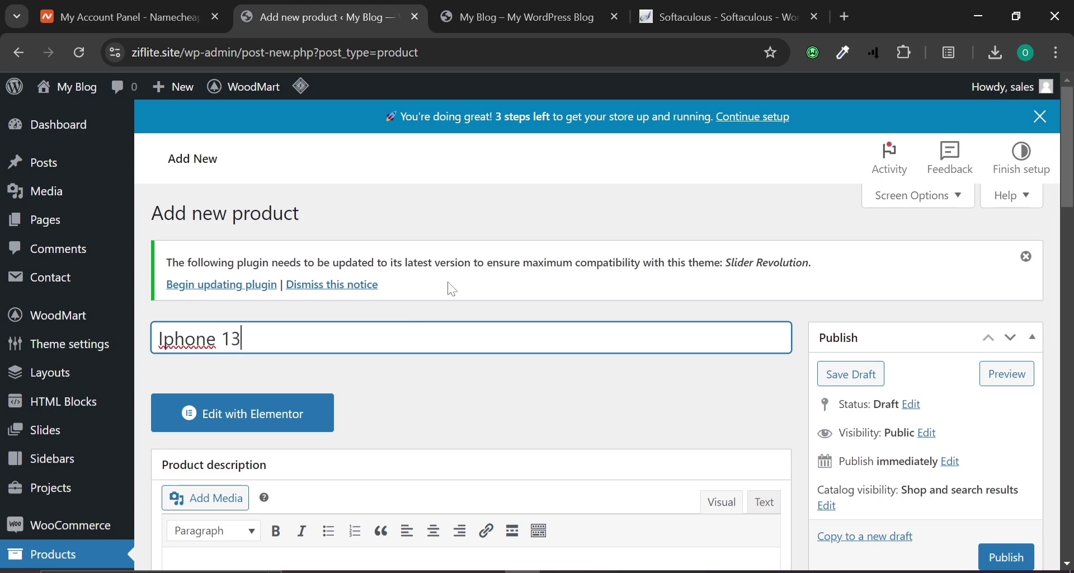
Paste a 108-word description into the product description editor.
{"action": "scroll", "coordinate": [452, 290], "scroll_direction": "down", "scroll_amount": 4}
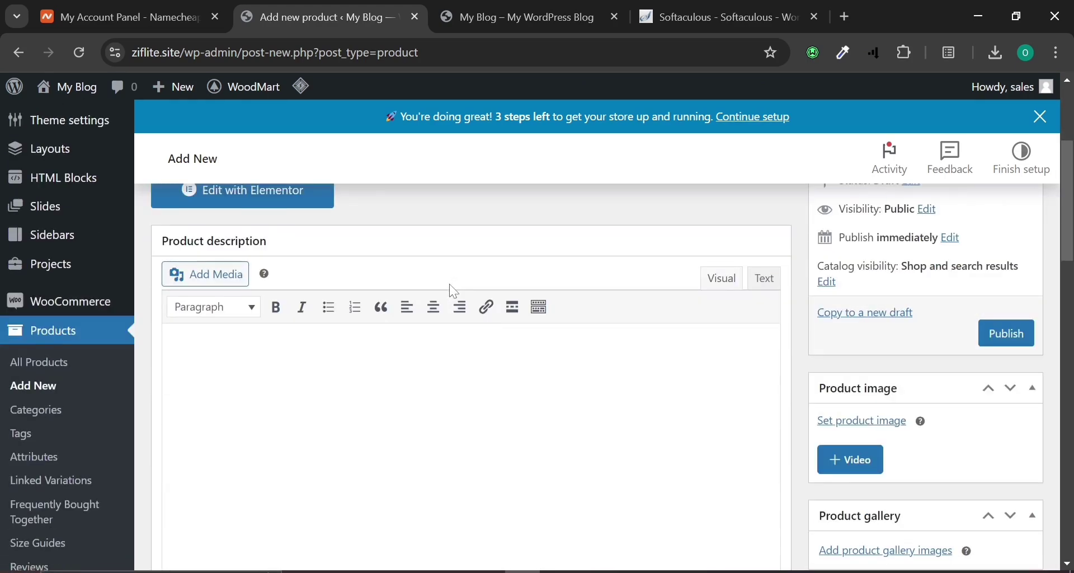
{"action": "type", "text": "The iPhone 13 redefines innovation with its powerful A15 Bionic chip, offering lightning-fast performance and enhanced efficiency. Its 6.1-inch Super Retina XDR display delivers vibrant colors and sharp contrast for an immersive viewing experience. Capture stunning photos and videos with the advanced dual-camera system featuring Night mode, Deep Fusion, and Smart HDR 4 for unmatched detail and clarity in any light. The iPhone 13 supports 5G connectivity for ultra-fast downloads and seamless streaming. With an improved battery life, a durable Ceramic Shield front cover, and an IP68 water resistance rating, this iPhone is designed for durability and longevity. Choose from various colors and storage options to fit your style and needs."}
{"action": "scroll", "coordinate": [434, 247], "scroll_direction": "down", "scroll_amount": 2}
{"action": "scroll", "coordinate": [463, 175], "scroll_direction": "up", "scroll_amount": 2}
{"action": "scroll", "coordinate": [381, 216], "scroll_direction": "up", "scroll_amount": 4}
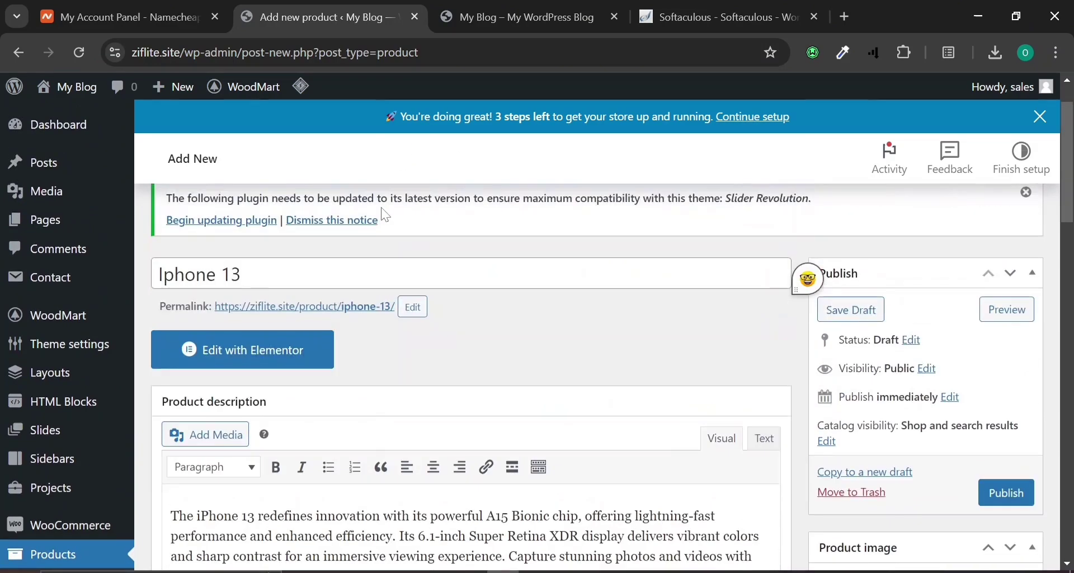
{"action": "scroll", "coordinate": [385, 216], "scroll_direction": "down", "scroll_amount": 10}
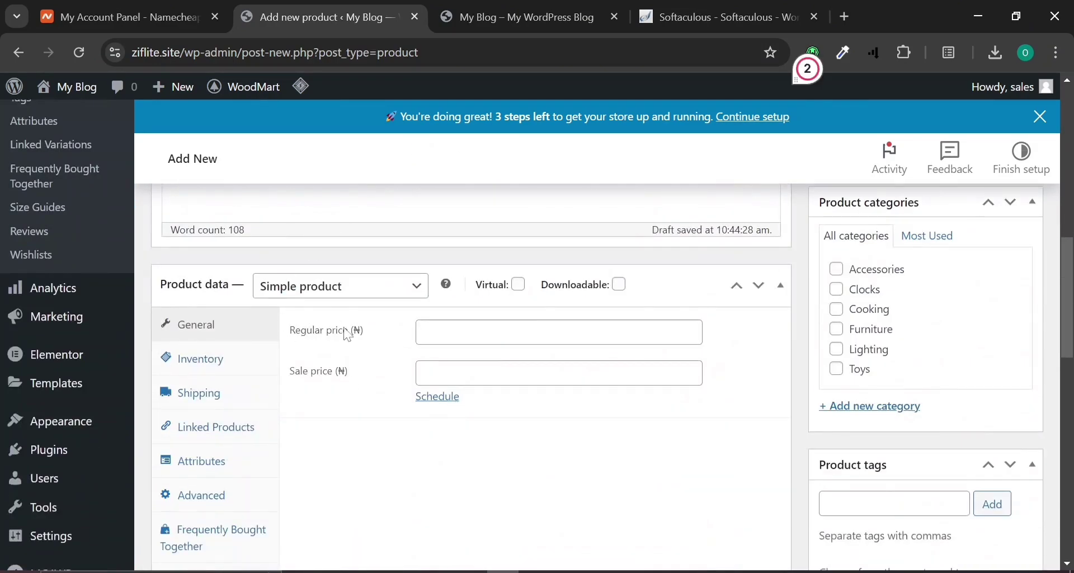
Enter a regular price of 500000 and a sale price of 450000 under Product data General.
{"action": "left_click", "coordinate": [546, 333]}
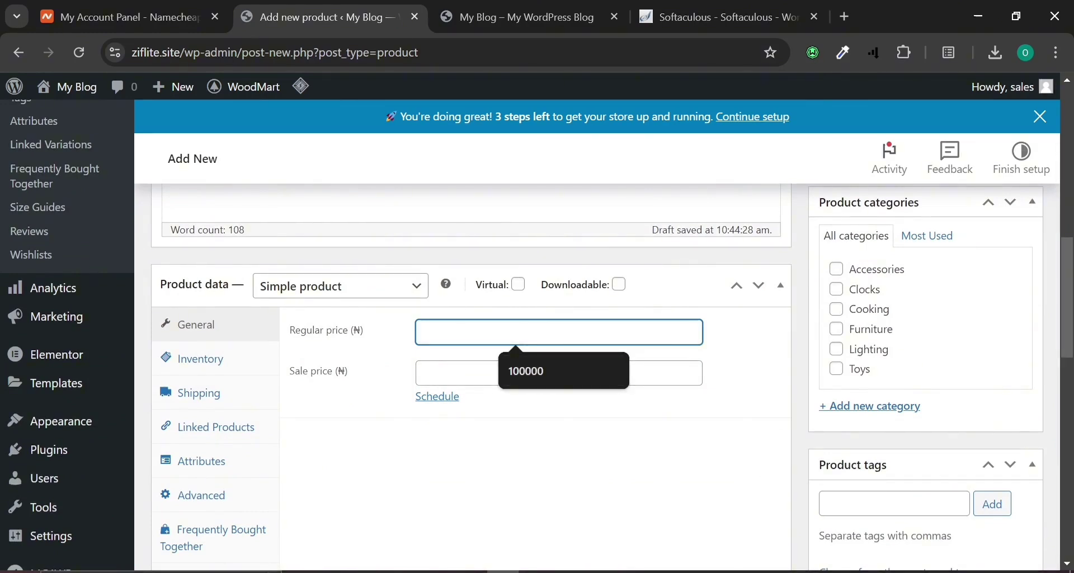
{"action": "type", "text": "500000"}
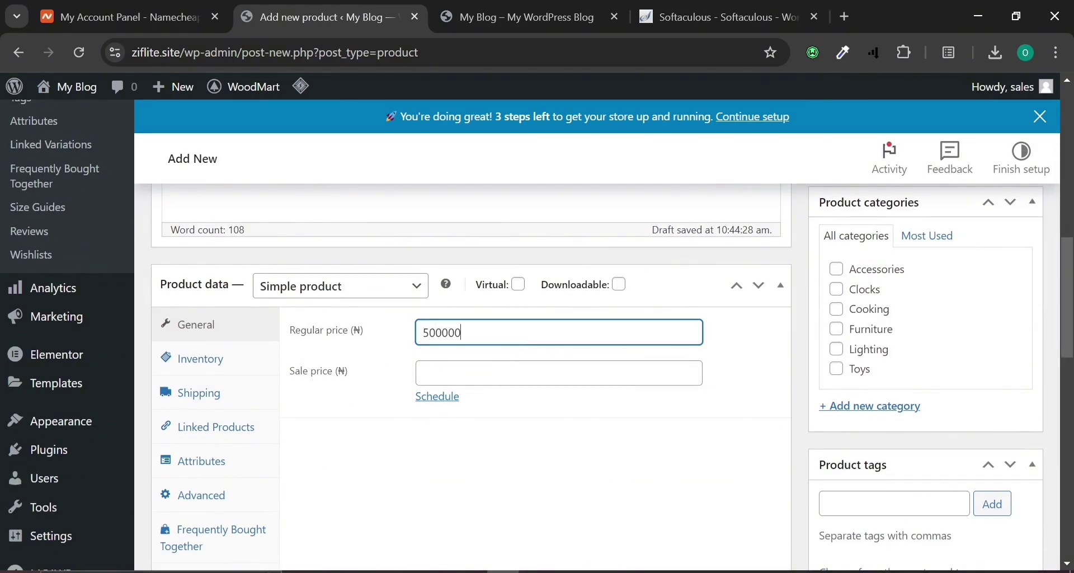
{"action": "left_click", "coordinate": [546, 373]}
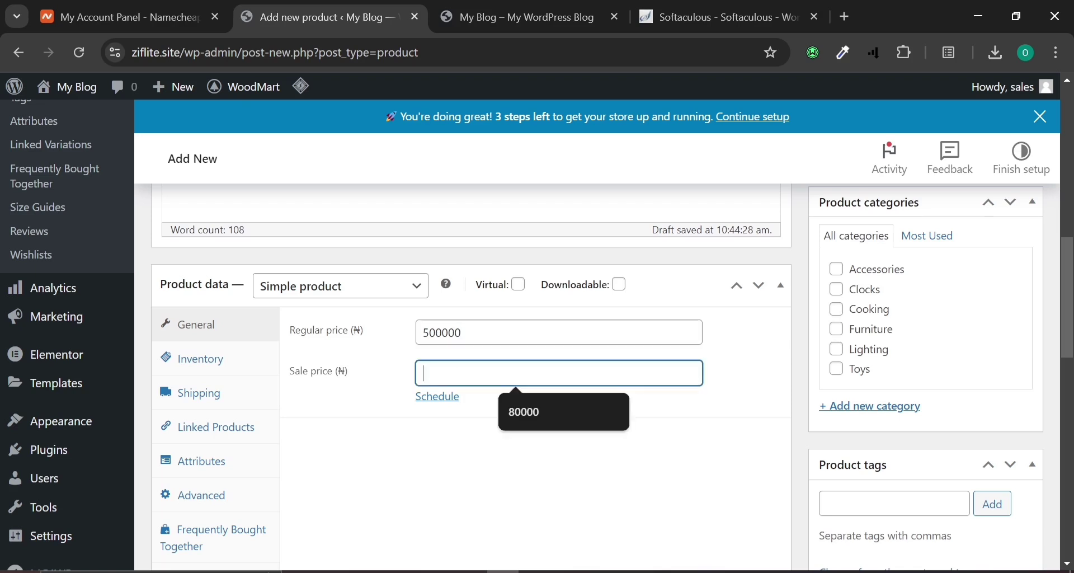
{"action": "type", "text": "5"}
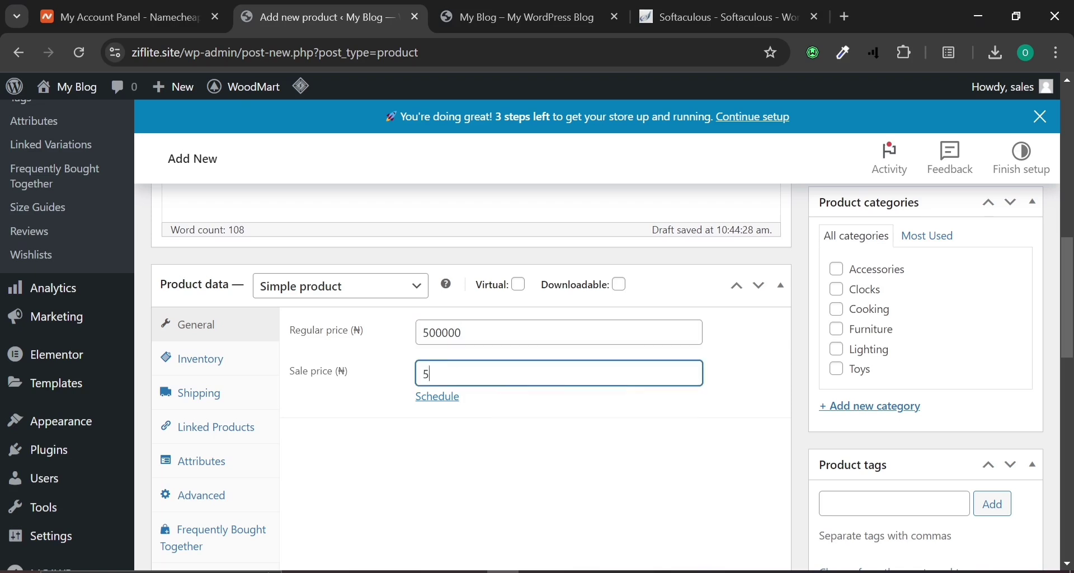
{"action": "key", "text": "BackSpace"}
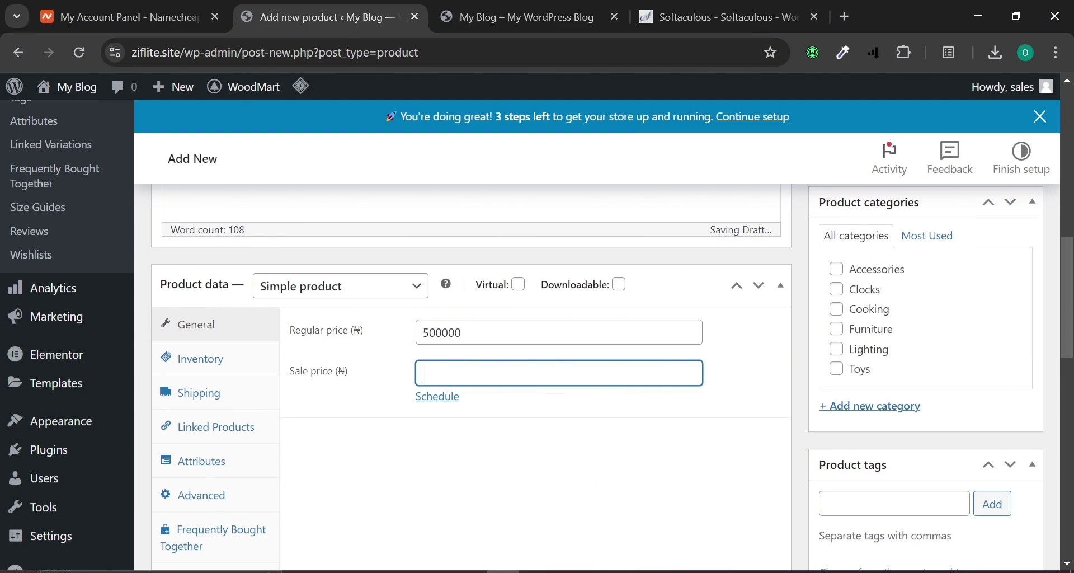
{"action": "type", "text": "450000"}
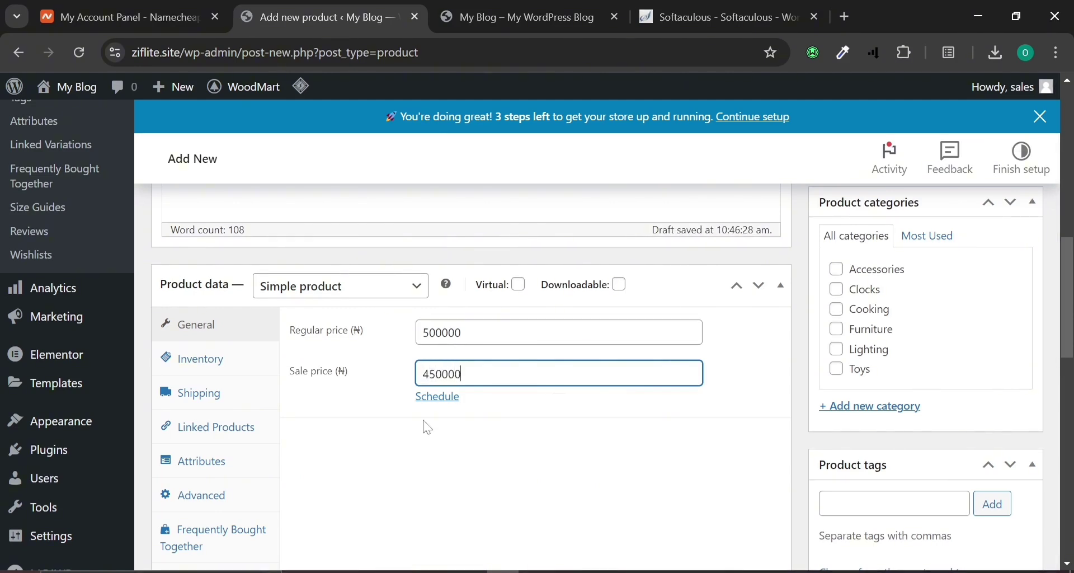
{"action": "left_click", "coordinate": [428, 428]}
Enable stock tracking in the Inventory settings and set the stock quantity to 10.
{"action": "left_click", "coordinate": [223, 357]}
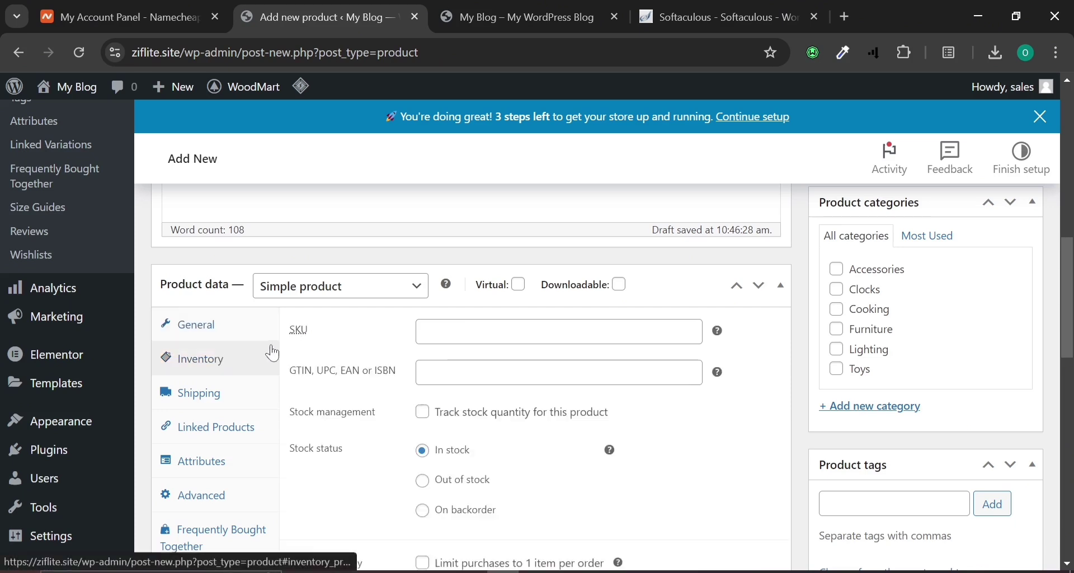
{"action": "left_click", "coordinate": [454, 334]}
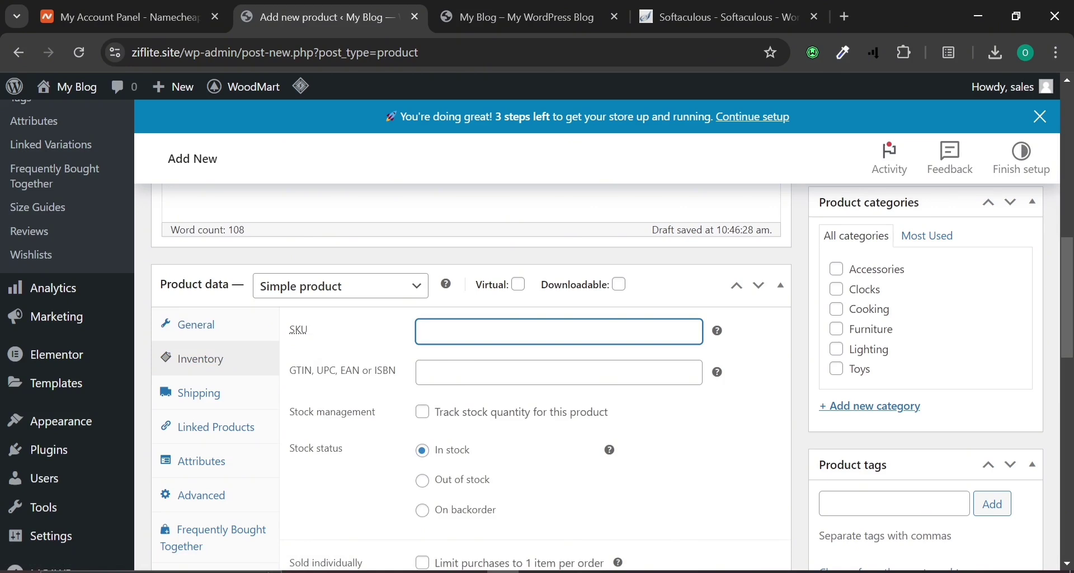
{"action": "left_click", "coordinate": [455, 372]}
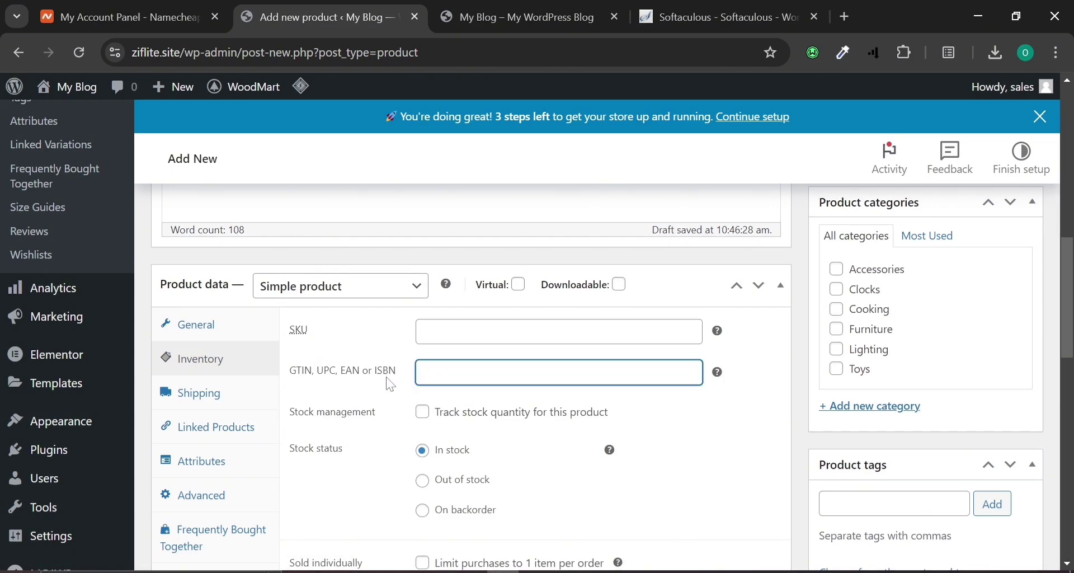
{"action": "scroll", "coordinate": [391, 385], "scroll_direction": "down", "scroll_amount": 2}
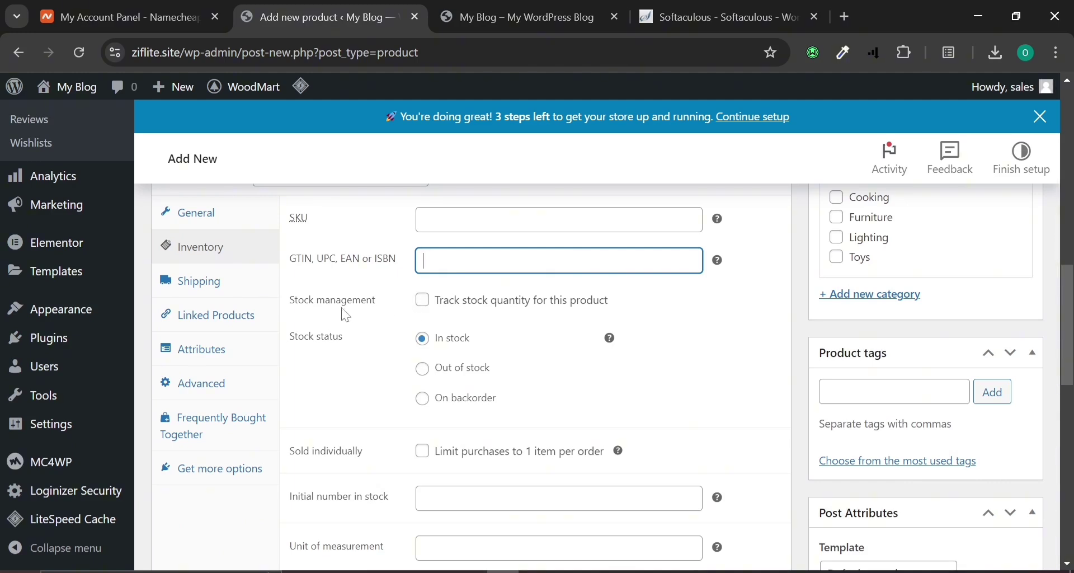
{"action": "left_click", "coordinate": [422, 301]}
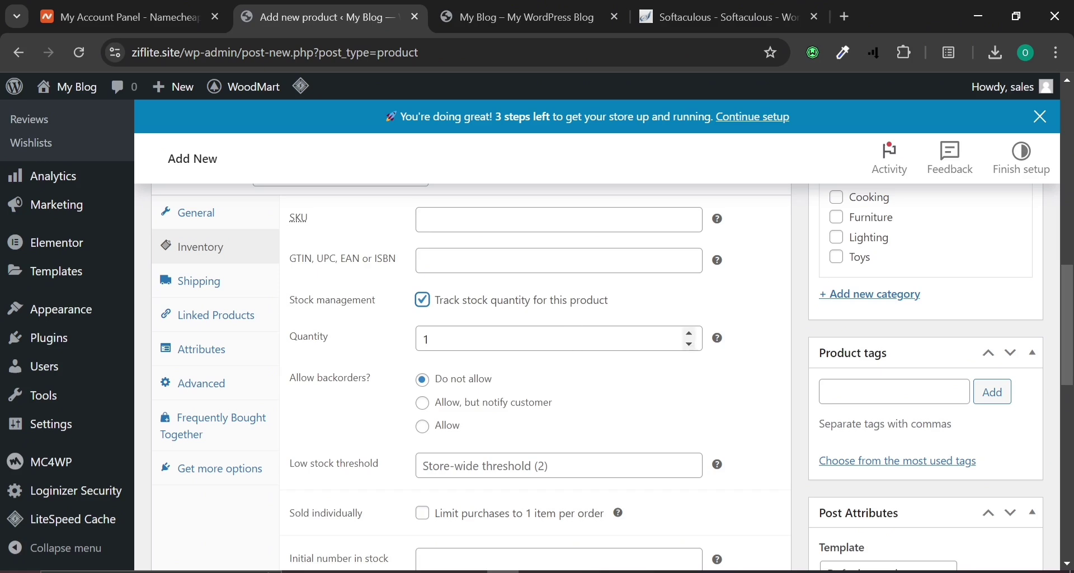
{"action": "left_click", "coordinate": [429, 340]}
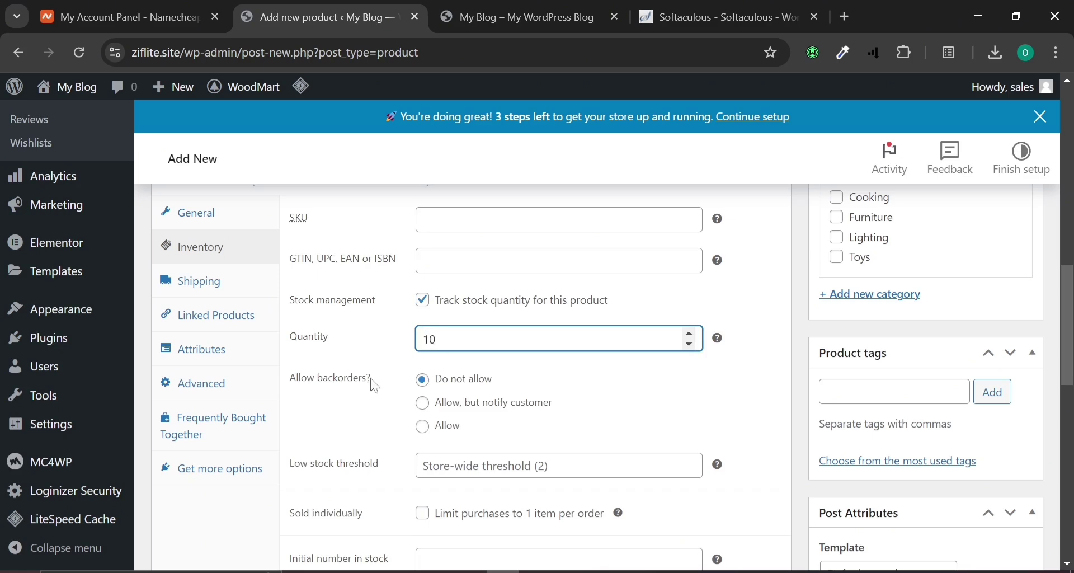
{"action": "scroll", "coordinate": [421, 403], "scroll_direction": "down", "scroll_amount": 2}
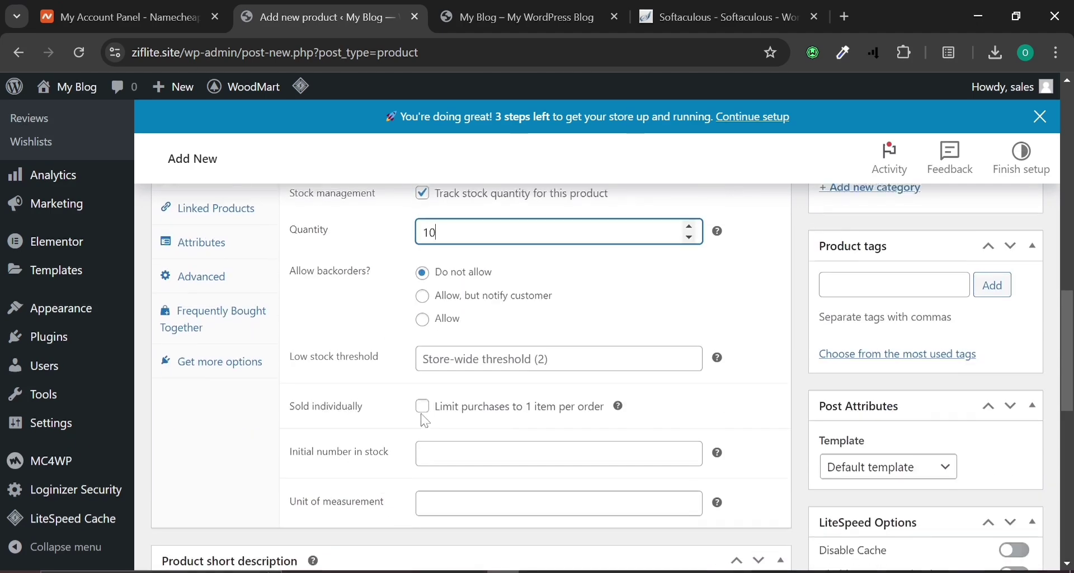
Set the low stock threshold to 1, initial stock to 10 and unit to kg.
{"action": "left_click", "coordinate": [551, 354]}
{"action": "type", "text": "1"}
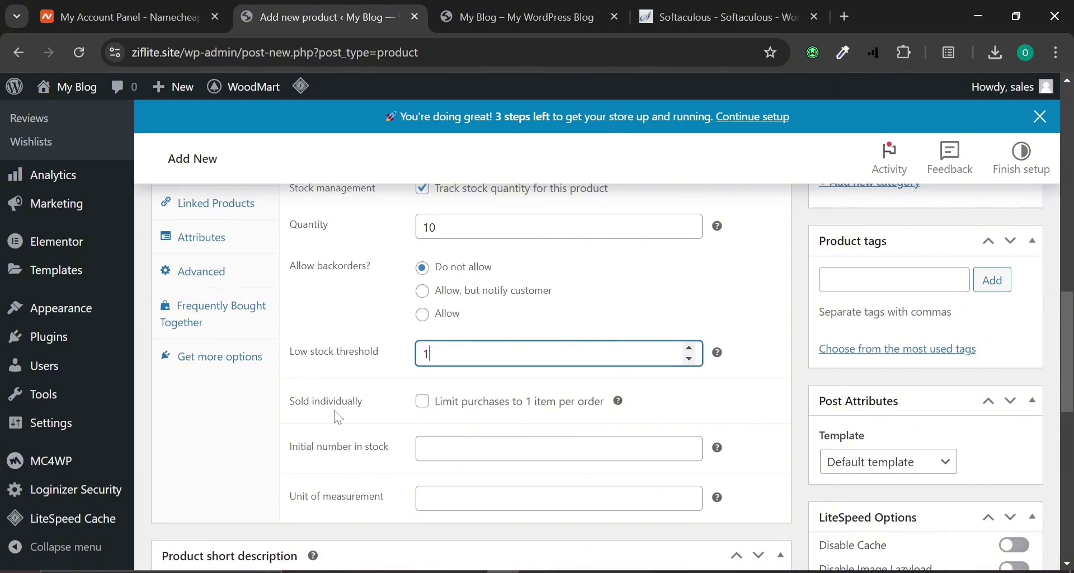
{"action": "left_click", "coordinate": [515, 453]}
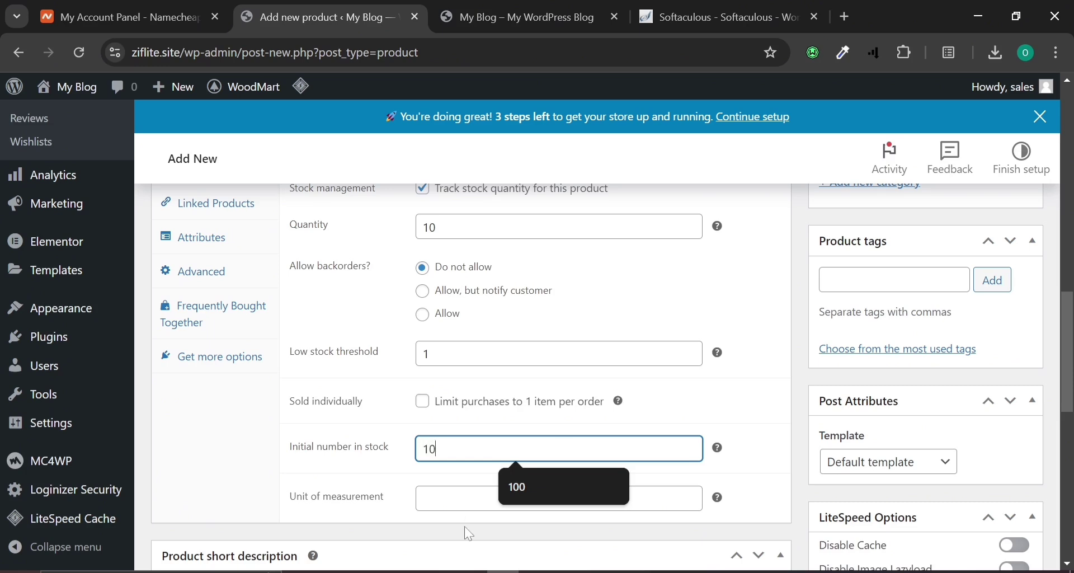
{"action": "left_click", "coordinate": [470, 499]}
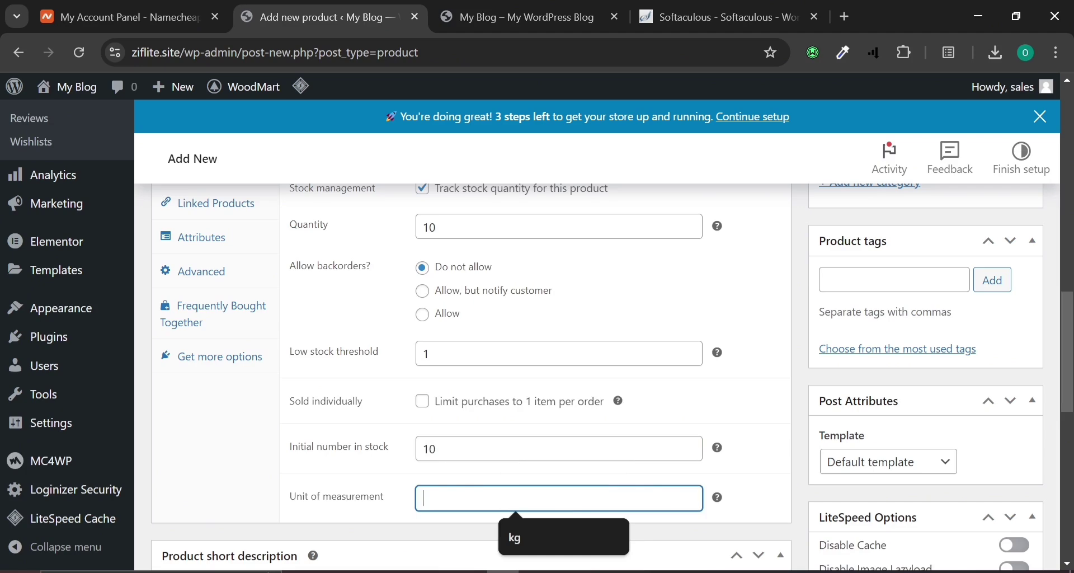
{"action": "left_click", "coordinate": [507, 535]}
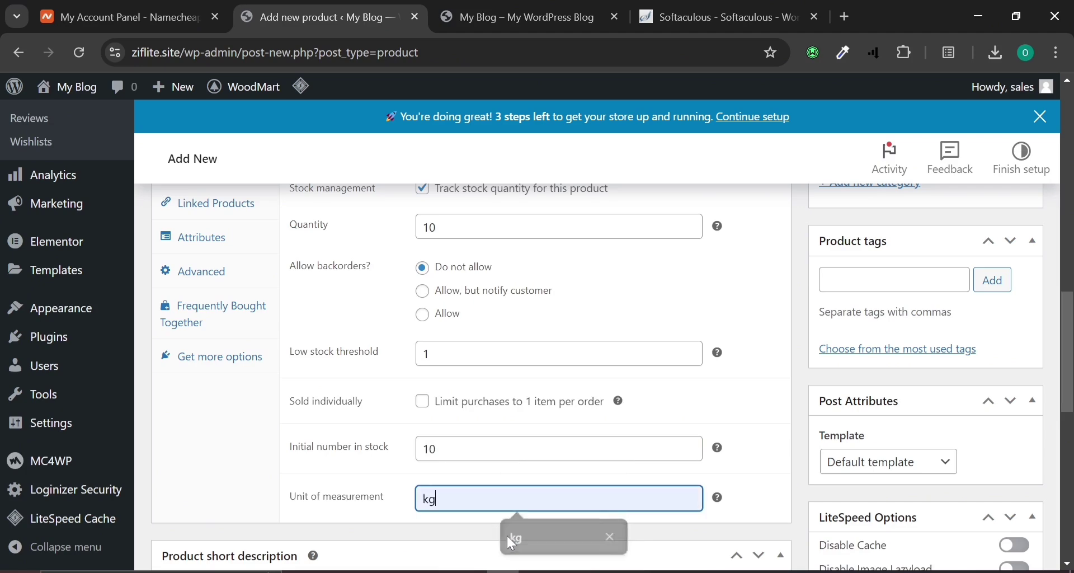
{"action": "scroll", "coordinate": [507, 536], "scroll_direction": "down", "scroll_amount": 2}
{"action": "scroll", "coordinate": [563, 496], "scroll_direction": "down", "scroll_amount": 7}
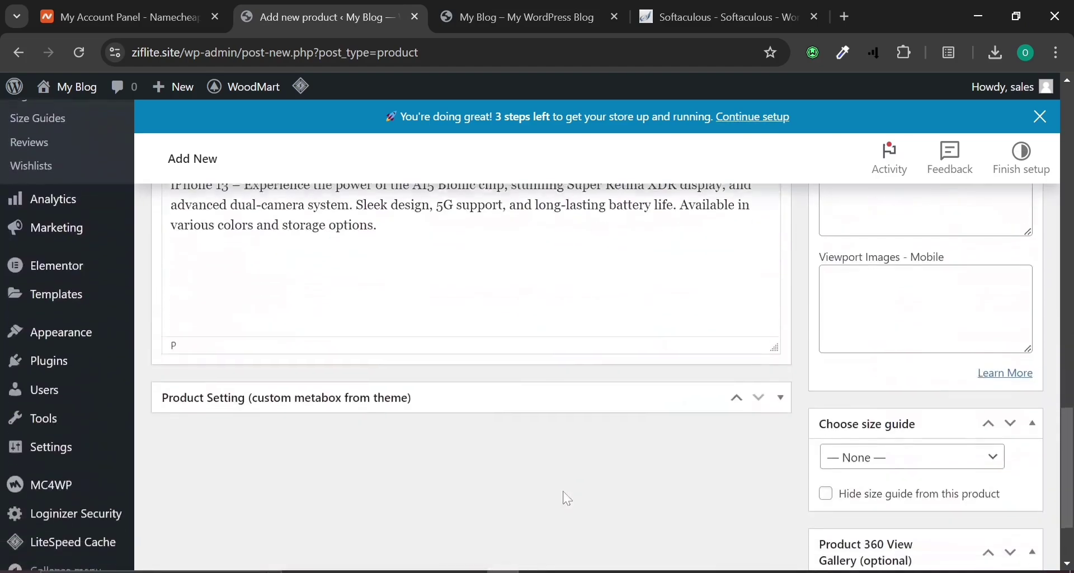
{"action": "scroll", "coordinate": [298, 432], "scroll_direction": "up", "scroll_amount": 13}
{"action": "left_click", "coordinate": [173, 368]}
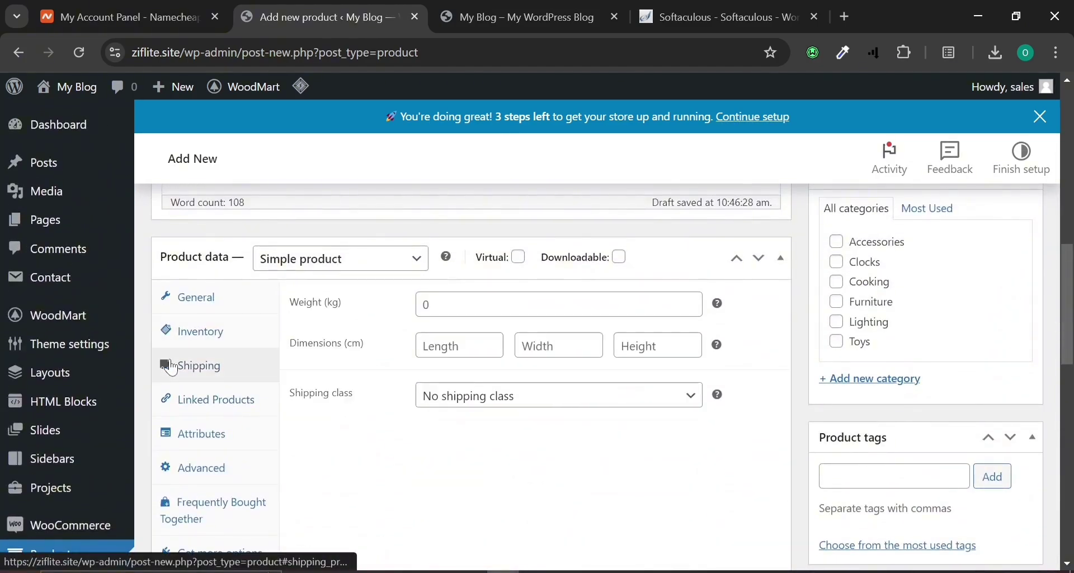
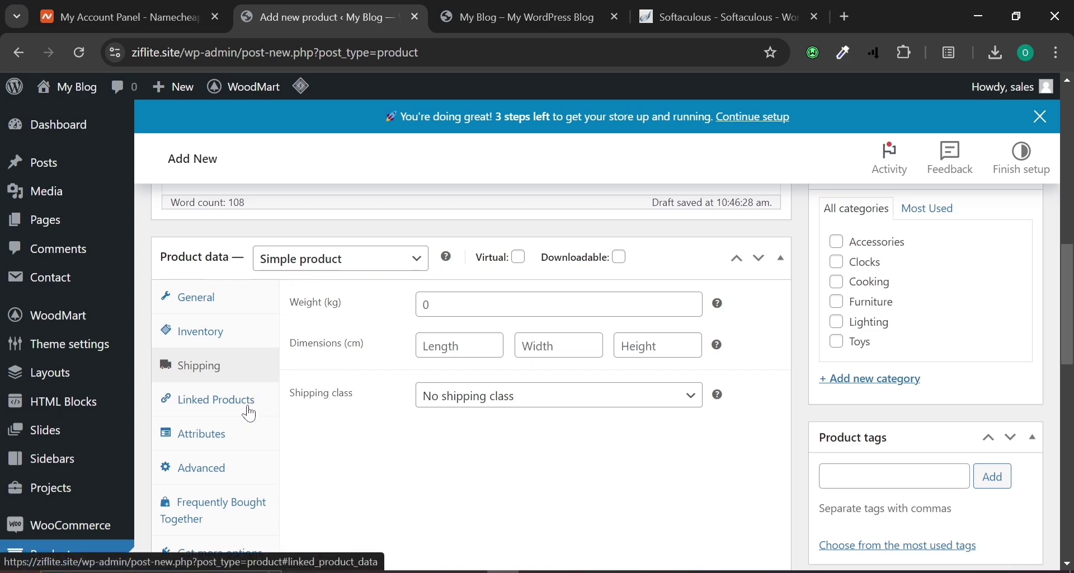
Under Linked Products, search 'iphon' and add Iphon x (#312) to both Upsells and Cross-sells.
{"action": "left_click", "coordinate": [249, 414]}
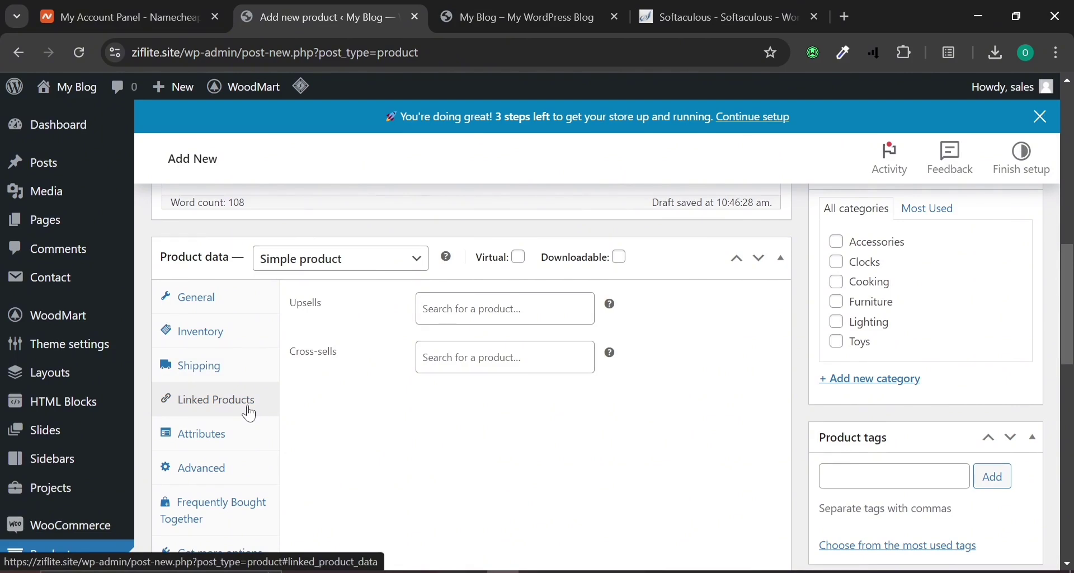
{"action": "left_click", "coordinate": [492, 309]}
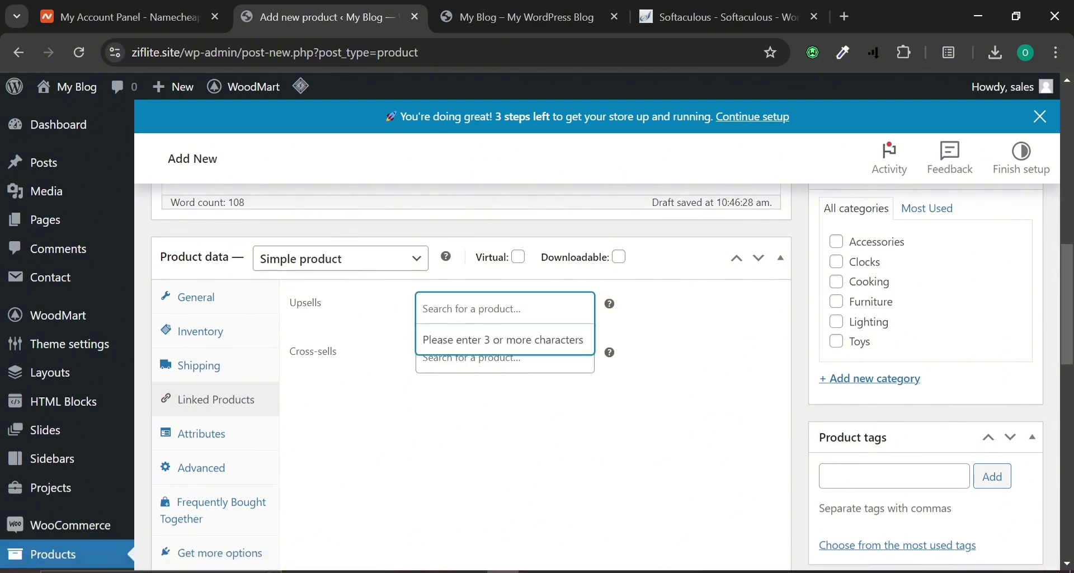
{"action": "type", "text": "iphon"}
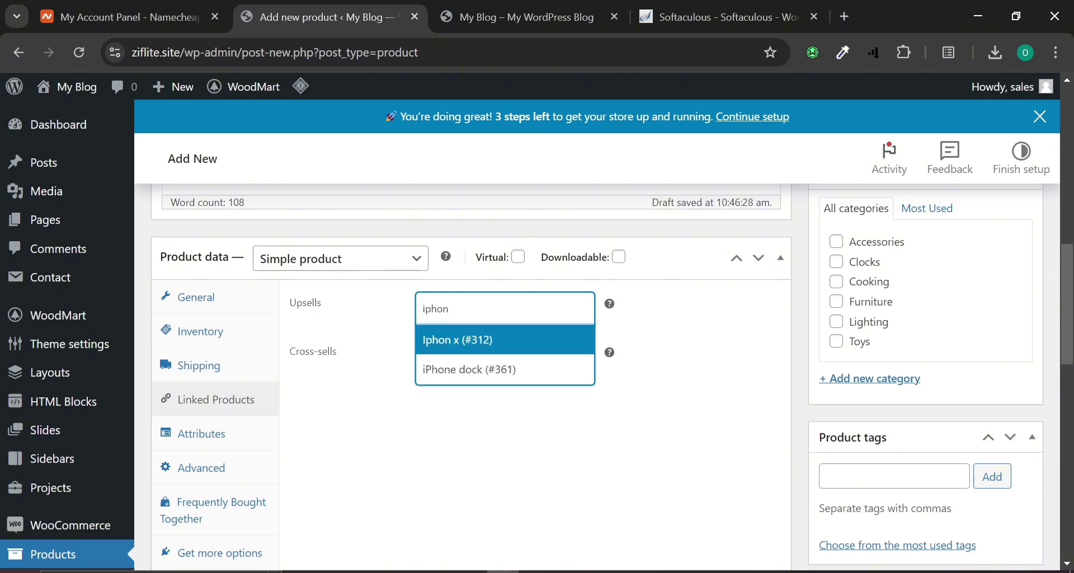
{"action": "left_click", "coordinate": [453, 350]}
{"action": "left_click", "coordinate": [424, 382]}
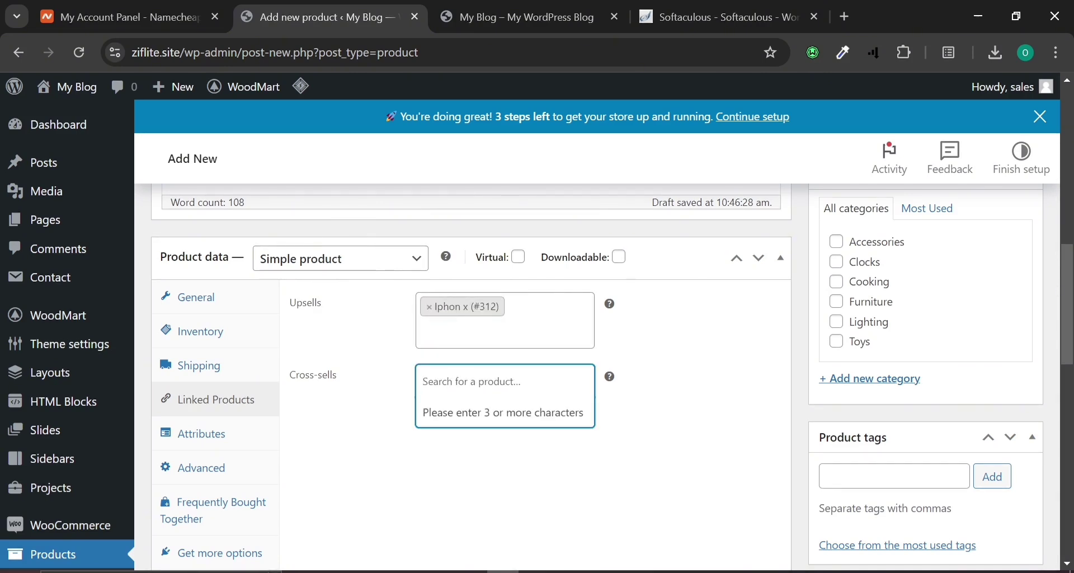
{"action": "type", "text": "iph"}
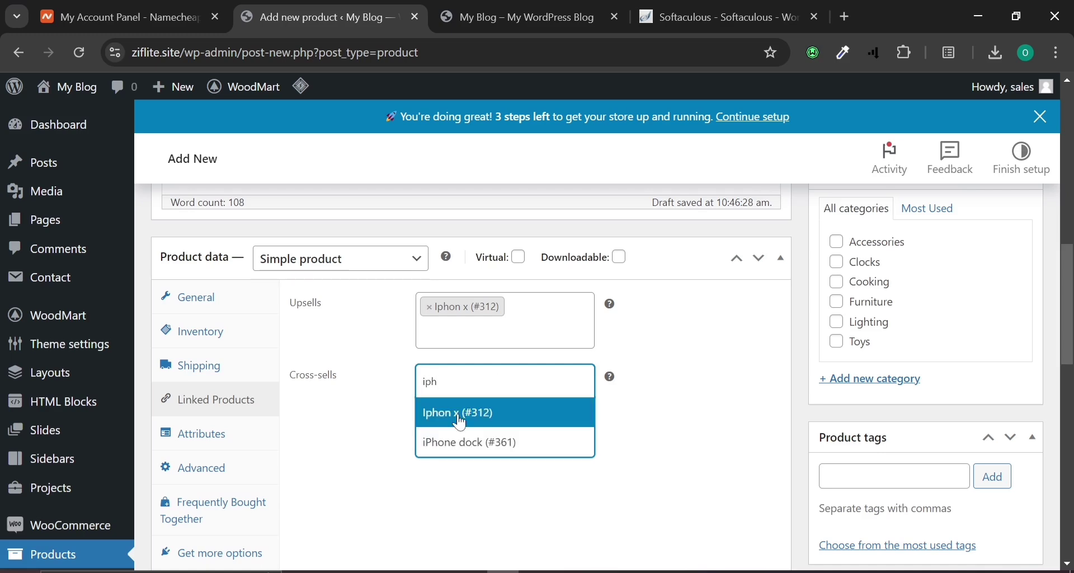
{"action": "left_click", "coordinate": [461, 416]}
{"action": "scroll", "coordinate": [416, 455], "scroll_direction": "down", "scroll_amount": 1}
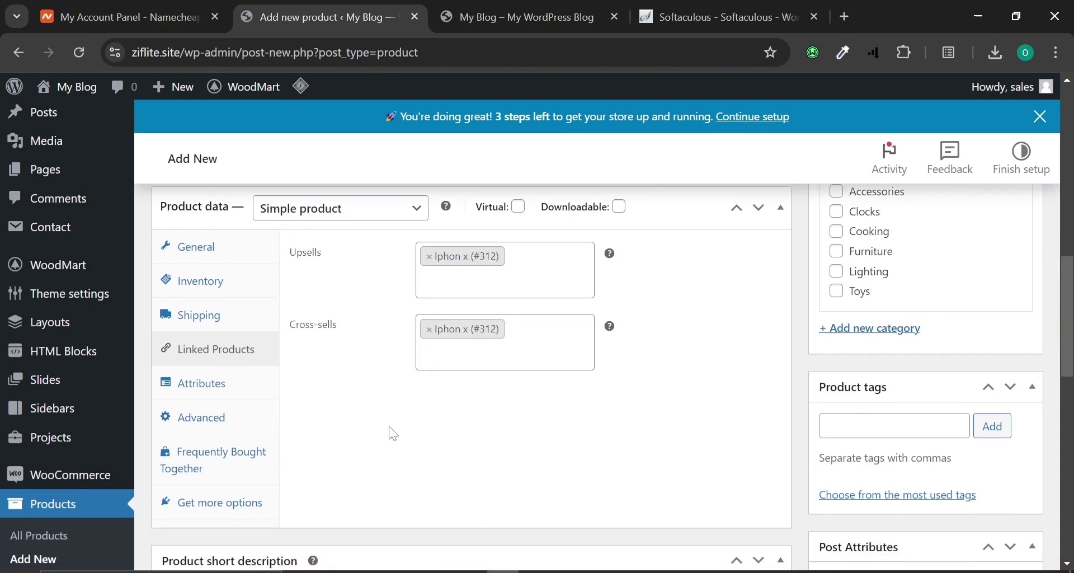
Add a 'black' attribute with value 'black iphone 13', save it and check its values.
{"action": "left_click", "coordinate": [219, 394]}
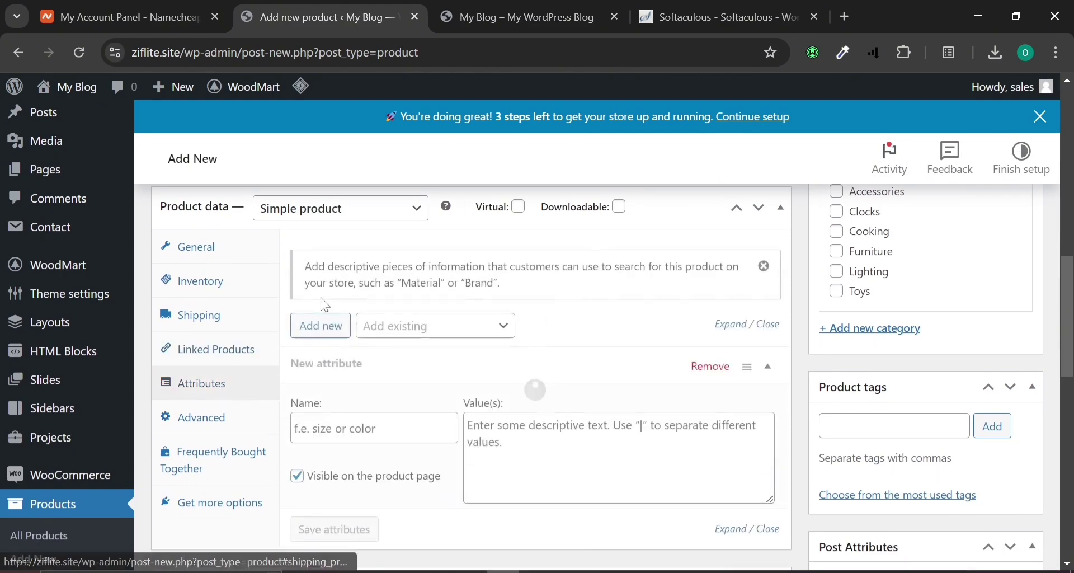
{"action": "scroll", "coordinate": [391, 488], "scroll_direction": "down", "scroll_amount": 2}
{"action": "left_click", "coordinate": [381, 338]}
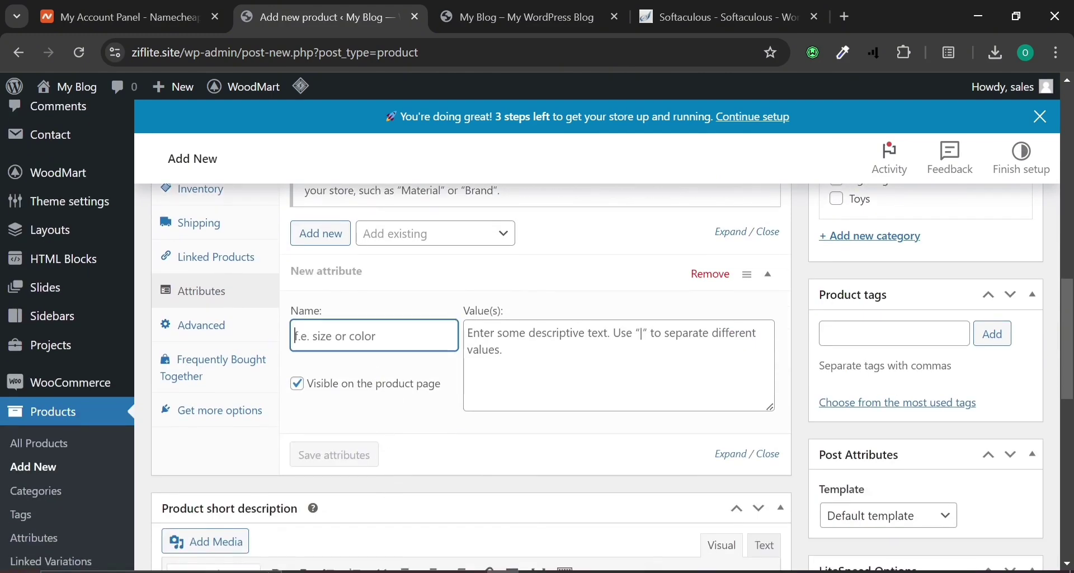
{"action": "type", "text": "black"}
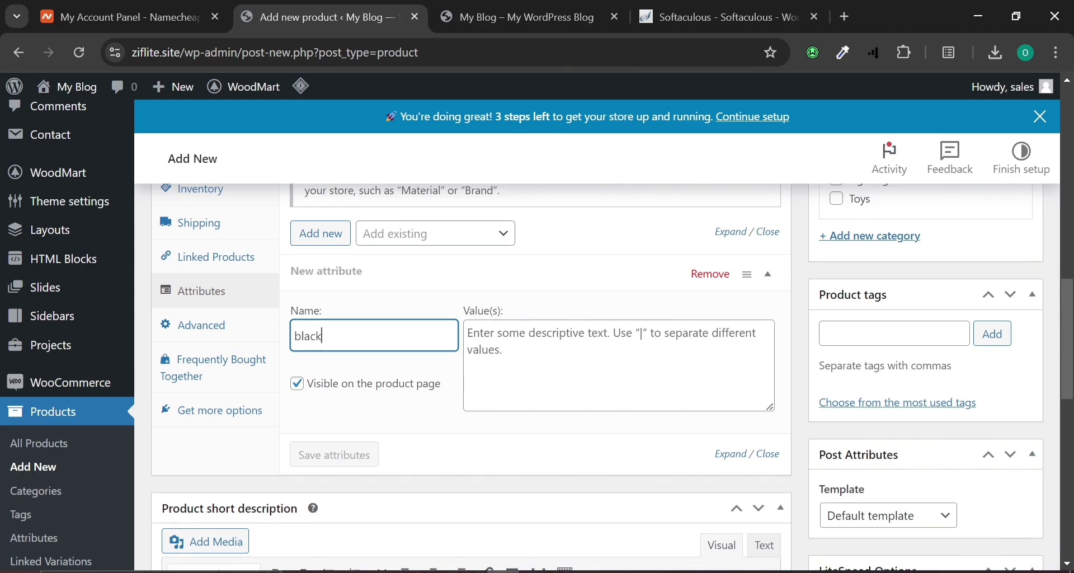
{"action": "key", "text": "Tab"}
{"action": "type", "text": "black iphone 13"}
{"action": "scroll", "coordinate": [482, 513], "scroll_direction": "up", "scroll_amount": 1}
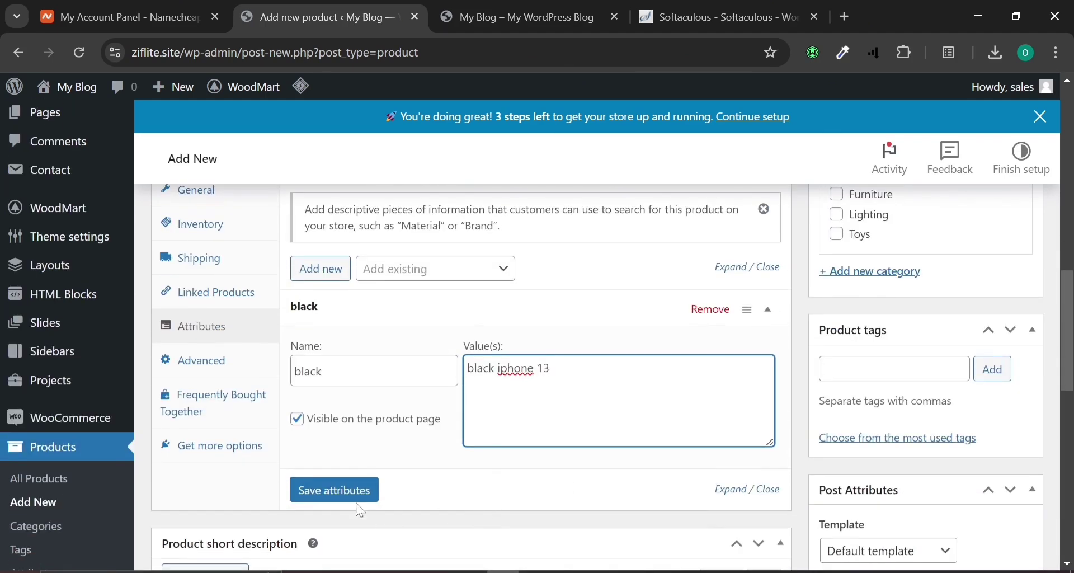
{"action": "left_click", "coordinate": [355, 500]}
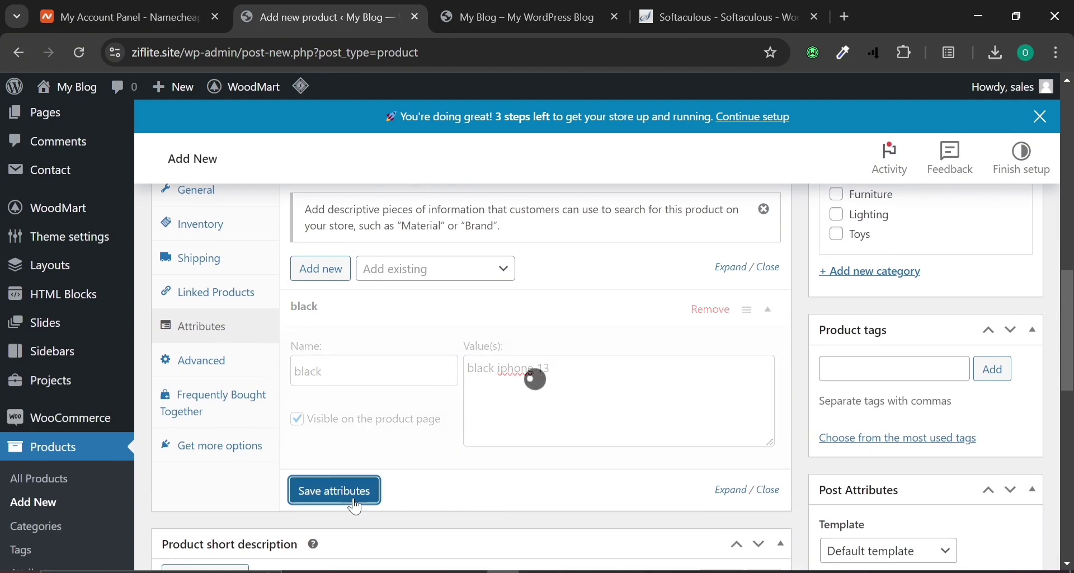
{"action": "left_click", "coordinate": [773, 308]}
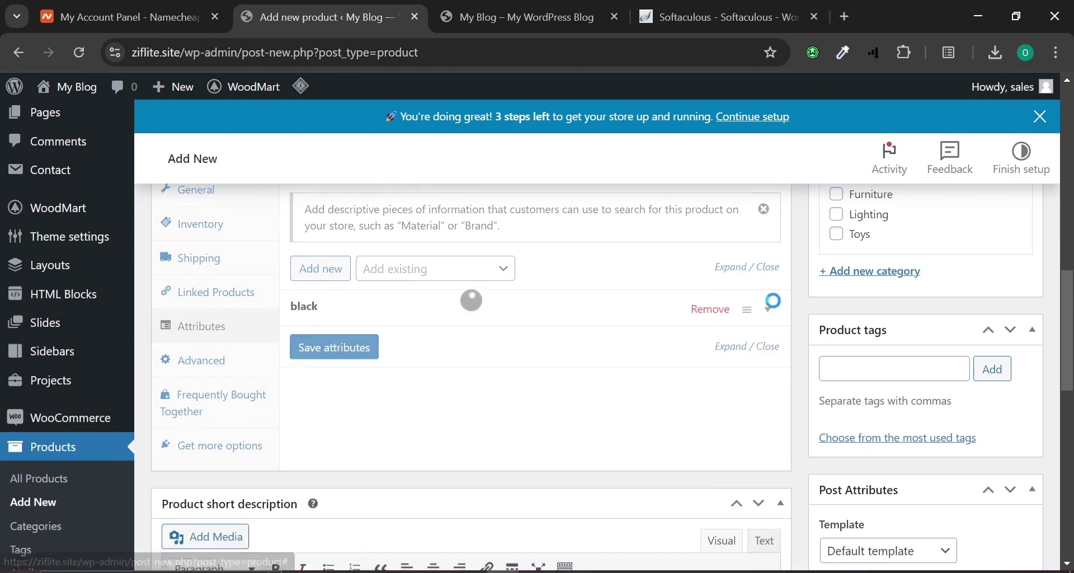
{"action": "left_click", "coordinate": [774, 310]}
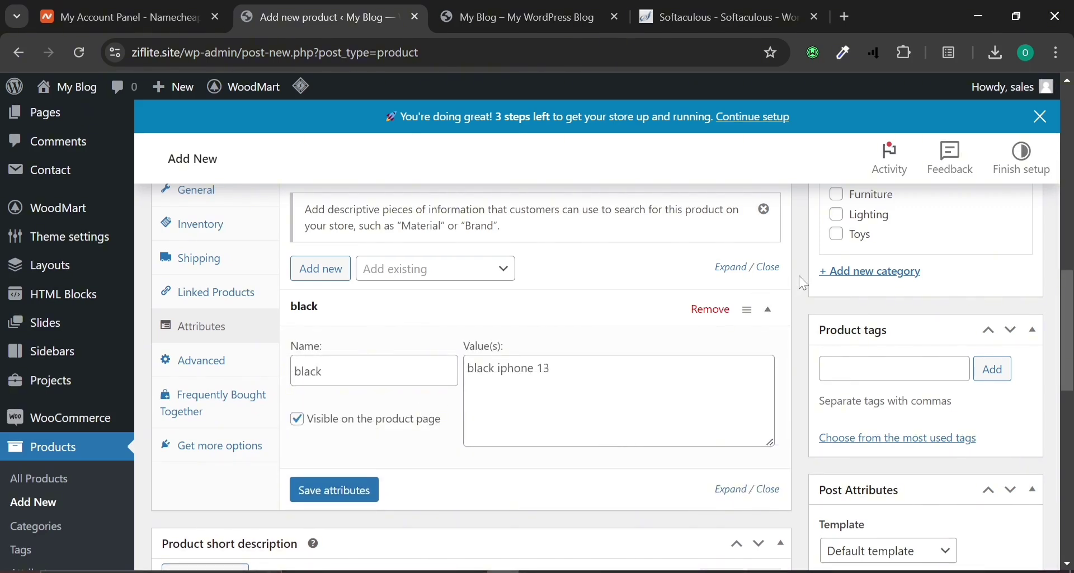
{"action": "left_click", "coordinate": [770, 309]}
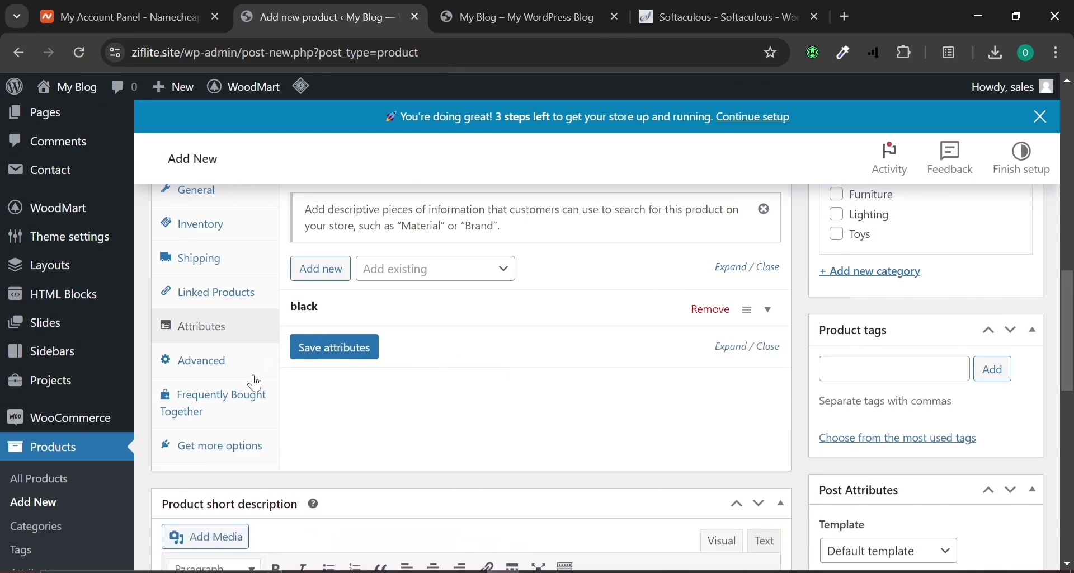
{"action": "left_click", "coordinate": [769, 310]}
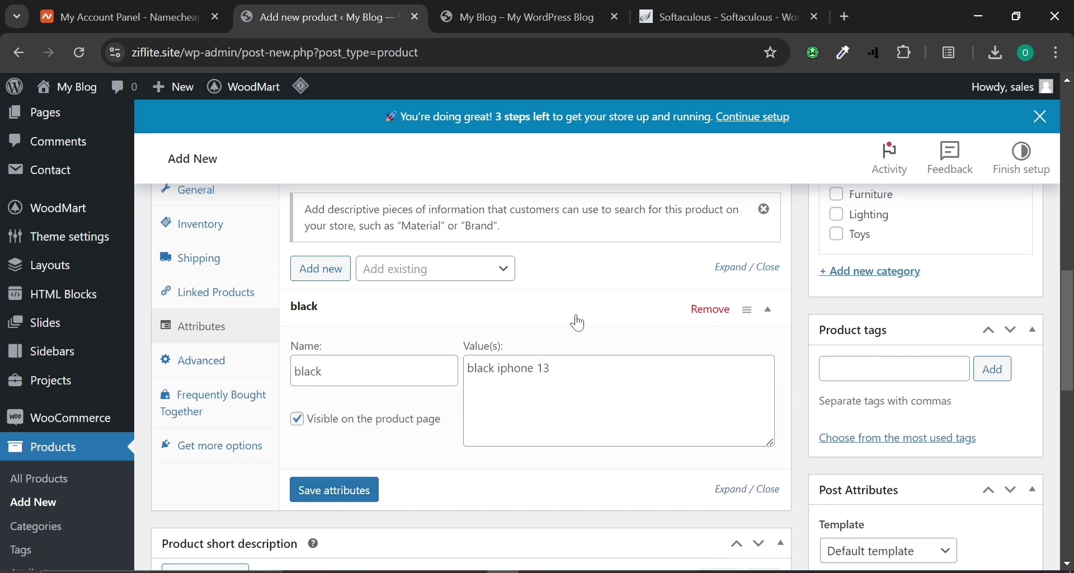
Add a second attribute named Storage with value 120GB and save it.
{"action": "left_click", "coordinate": [322, 269]}
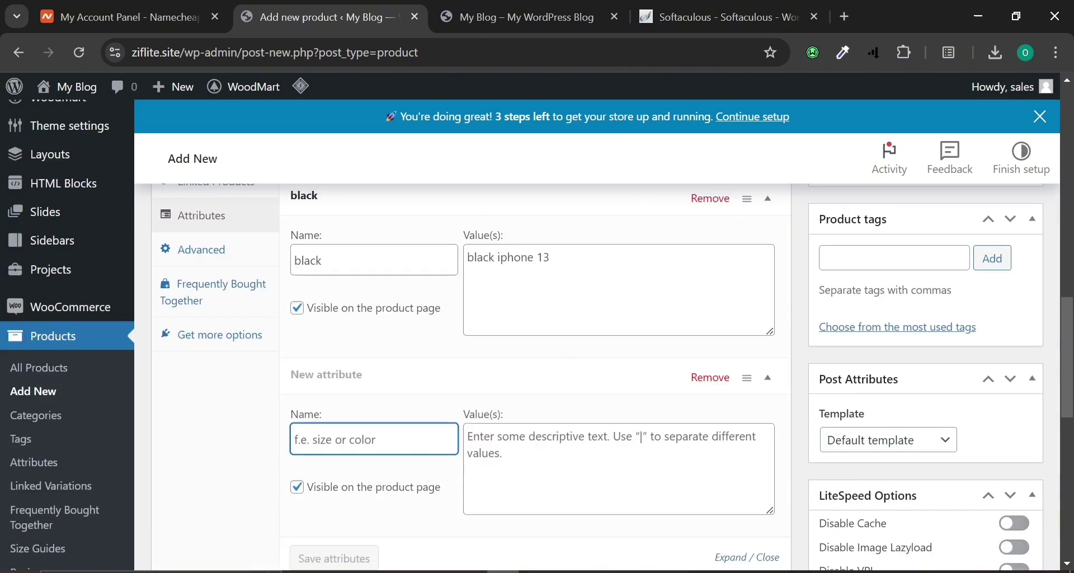
{"action": "type", "text": "St"}
{"action": "scroll", "coordinate": [377, 427], "scroll_direction": "down", "scroll_amount": 2}
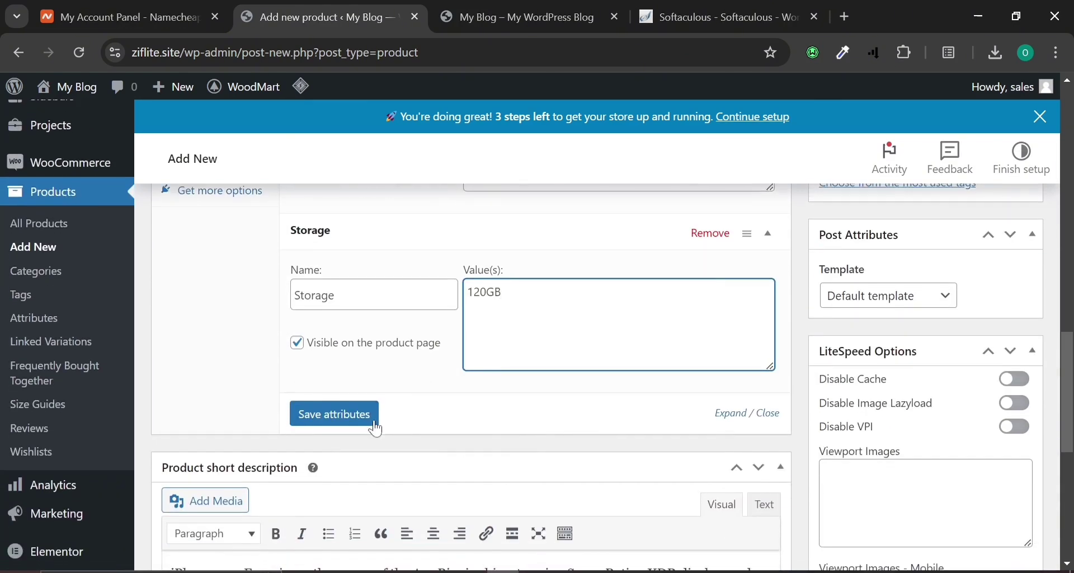
{"action": "left_click", "coordinate": [324, 418]}
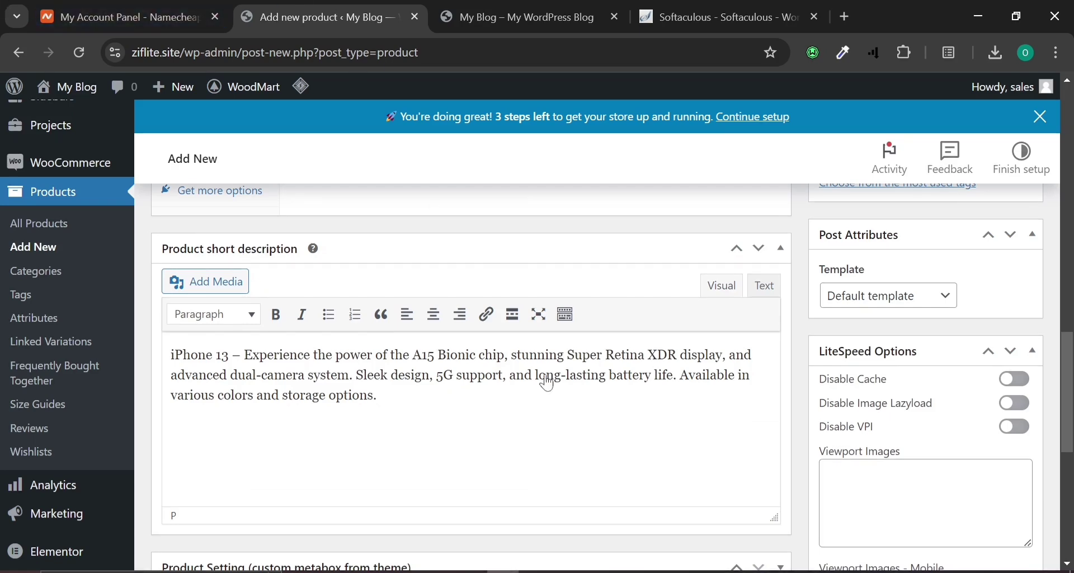
{"action": "scroll", "coordinate": [720, 141], "scroll_direction": "up", "scroll_amount": 5}
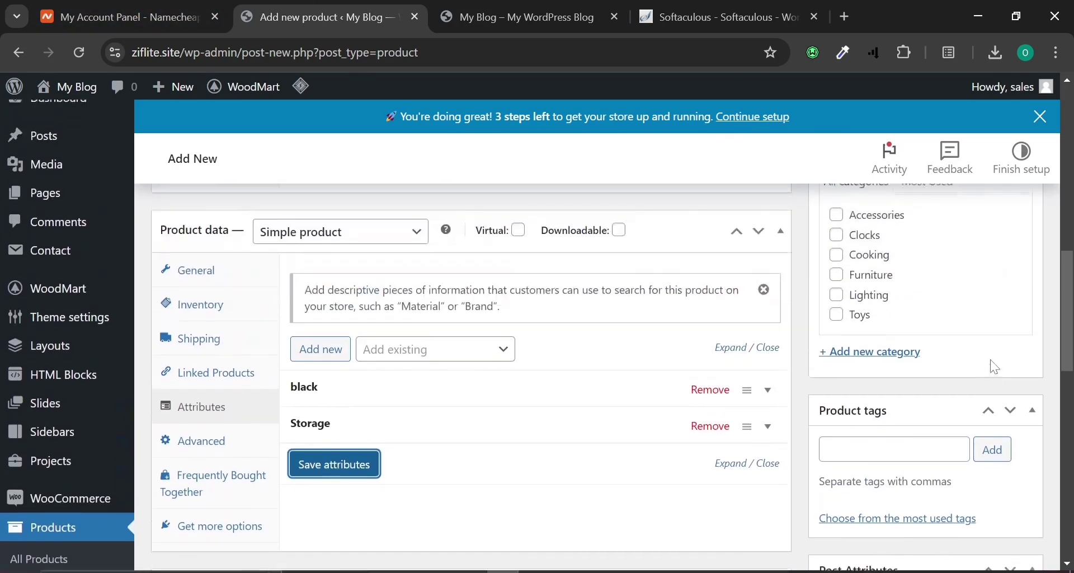
Save both attributes and look over the Advanced tab's purchase note and menu order fields.
{"action": "left_click", "coordinate": [292, 464]}
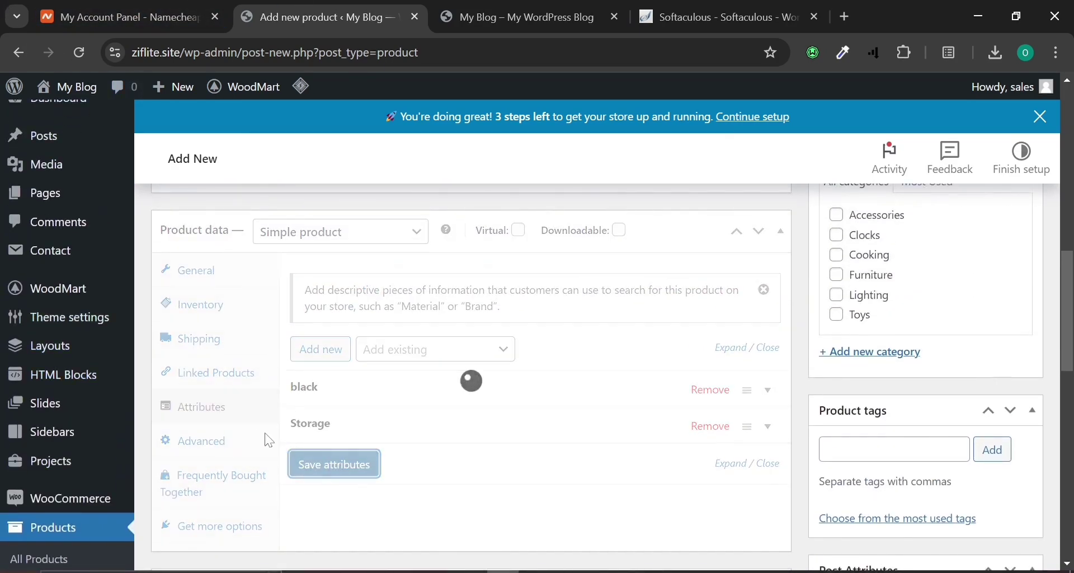
{"action": "left_click", "coordinate": [213, 439]}
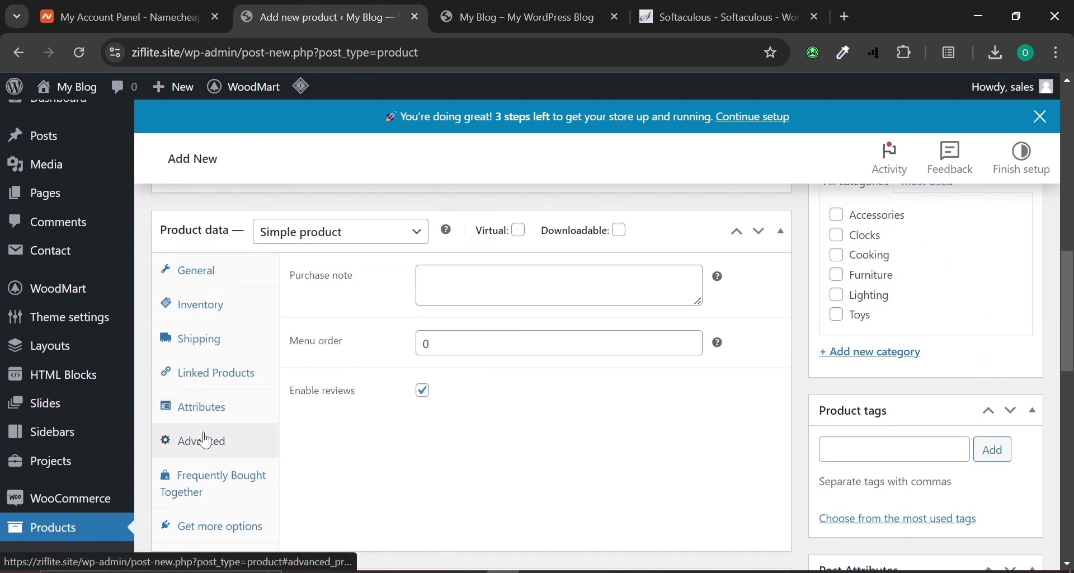
{"action": "left_click", "coordinate": [558, 285]}
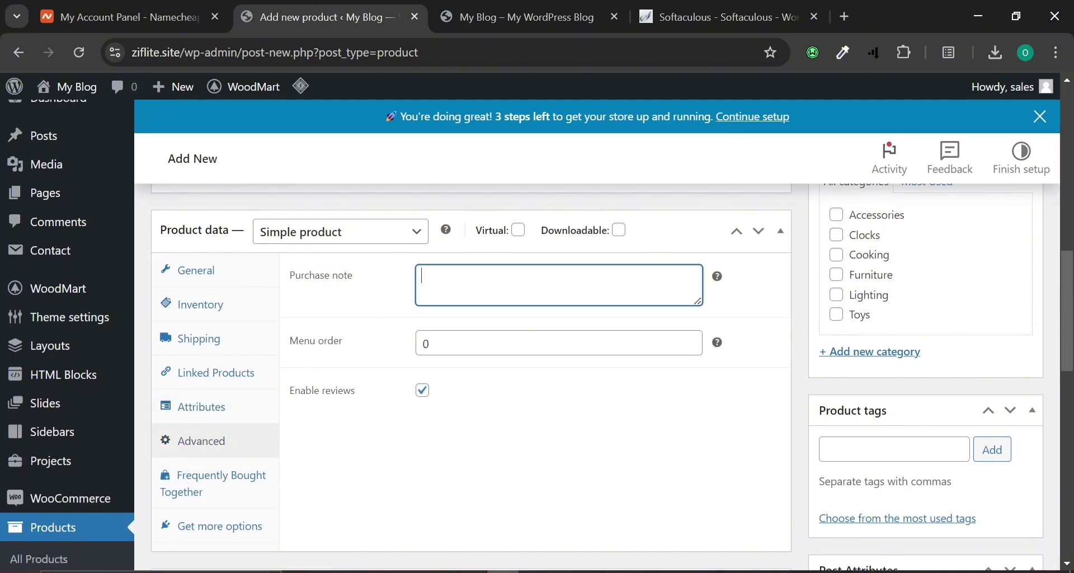
{"action": "left_click", "coordinate": [442, 342]}
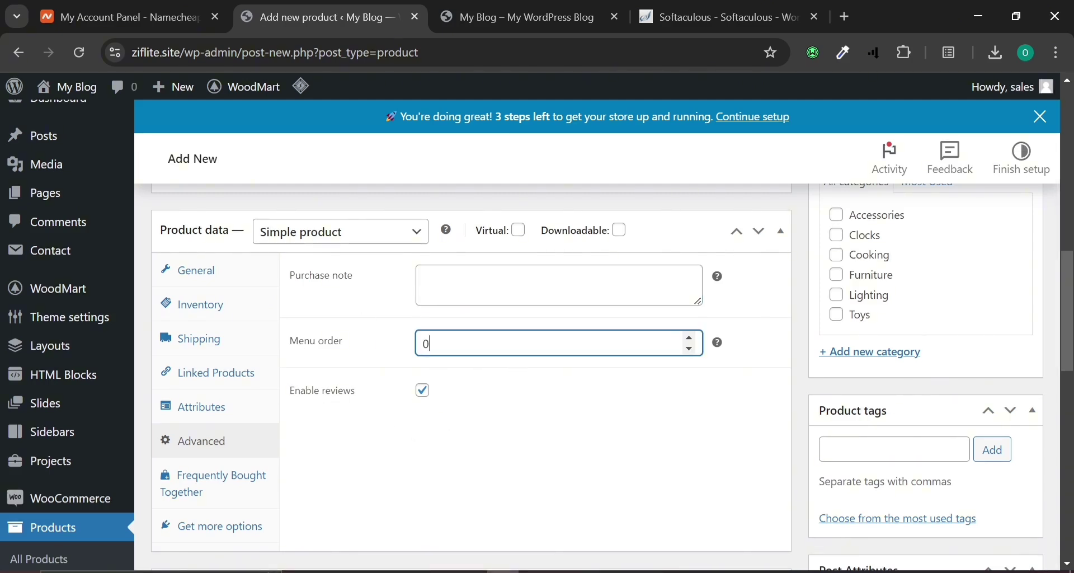
{"action": "left_click", "coordinate": [203, 470]}
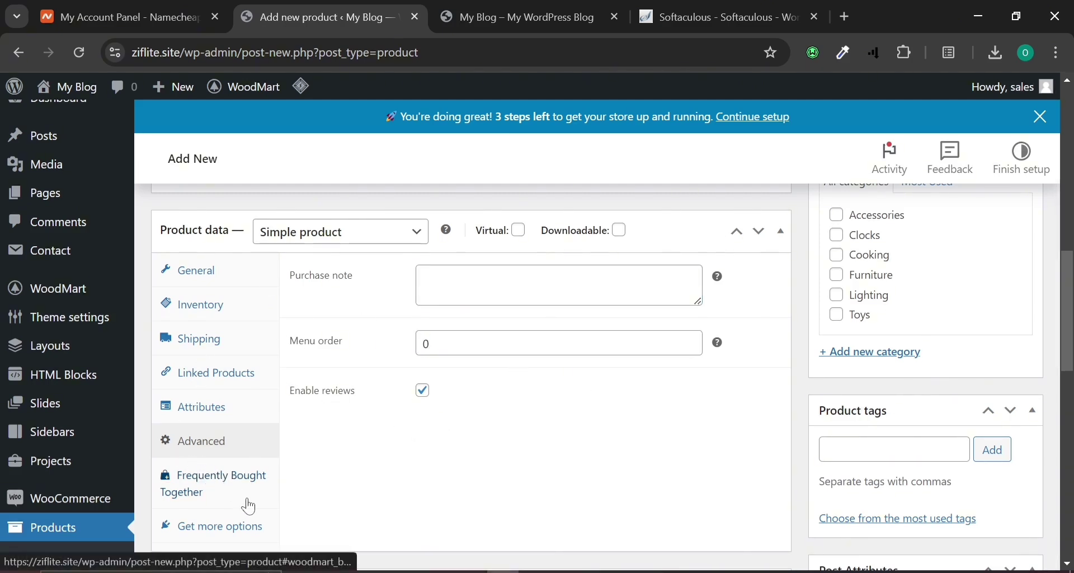
{"action": "left_click", "coordinate": [424, 277]}
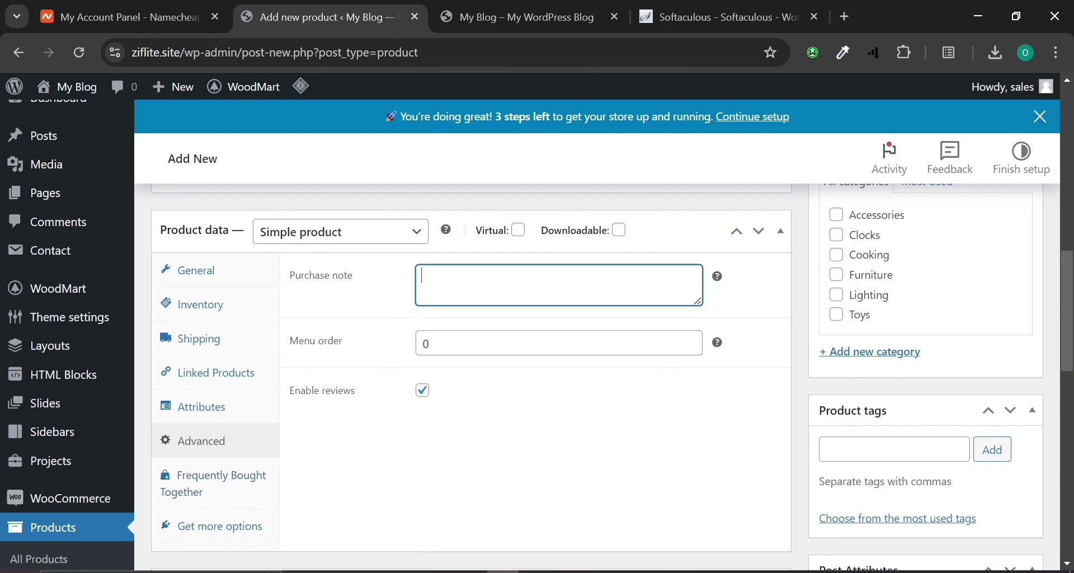
Browse the empty Frequently Bought Together bundle list and the recommended extensions.
{"action": "left_click", "coordinate": [203, 480]}
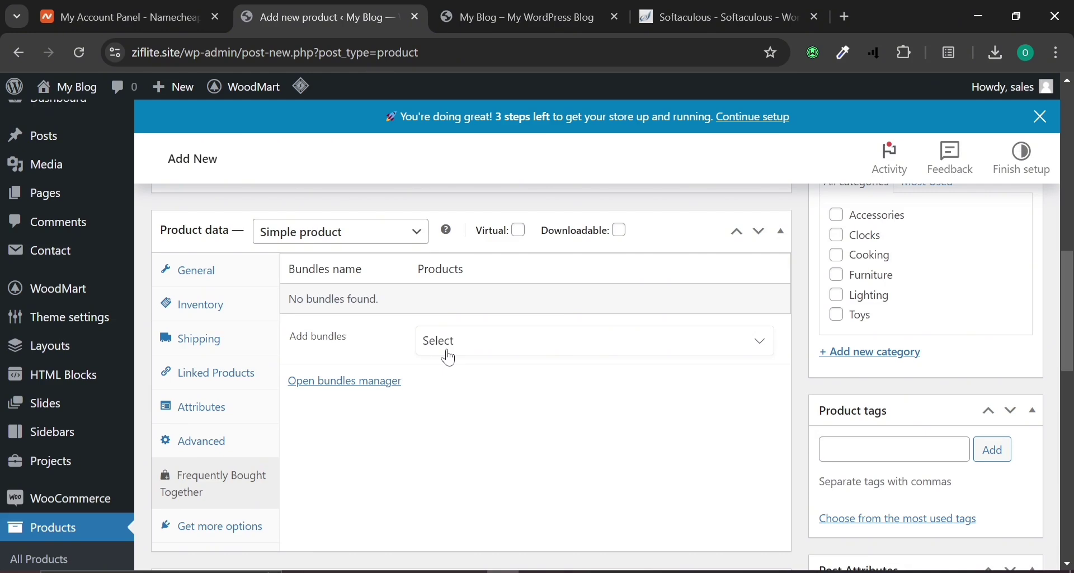
{"action": "left_click", "coordinate": [450, 358]}
{"action": "left_click", "coordinate": [325, 476]}
{"action": "left_click", "coordinate": [252, 527]}
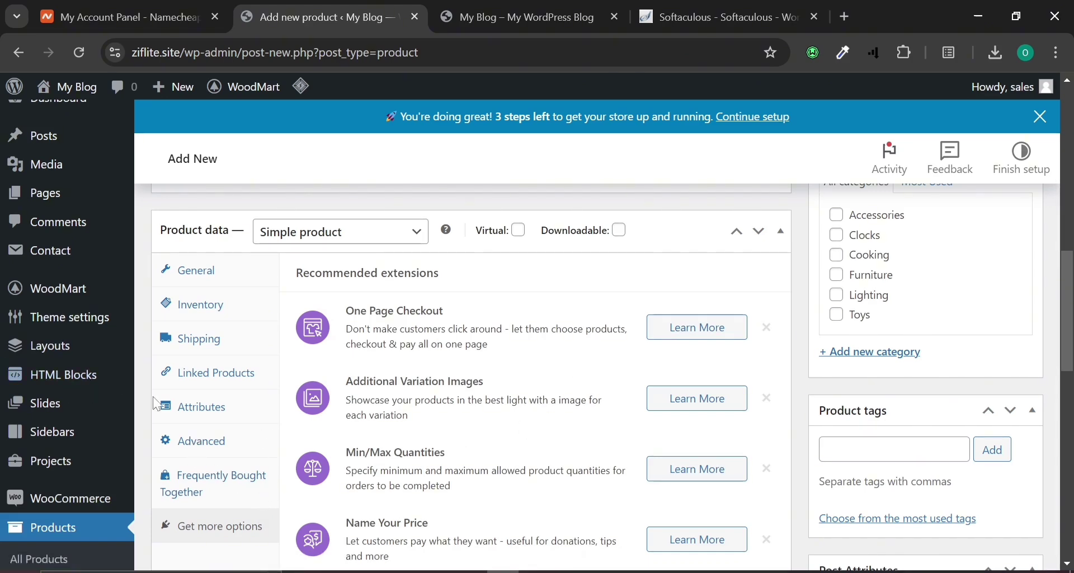
{"action": "scroll", "coordinate": [279, 403], "scroll_direction": "down", "scroll_amount": 3}
{"action": "scroll", "coordinate": [280, 403], "scroll_direction": "down", "scroll_amount": 2}
{"action": "scroll", "coordinate": [328, 485], "scroll_direction": "down", "scroll_amount": 6}
{"action": "scroll", "coordinate": [330, 478], "scroll_direction": "up", "scroll_amount": 10}
Open the product gallery video dialog and pick YouTube as the video source.
{"action": "scroll", "coordinate": [336, 475], "scroll_direction": "up", "scroll_amount": 2}
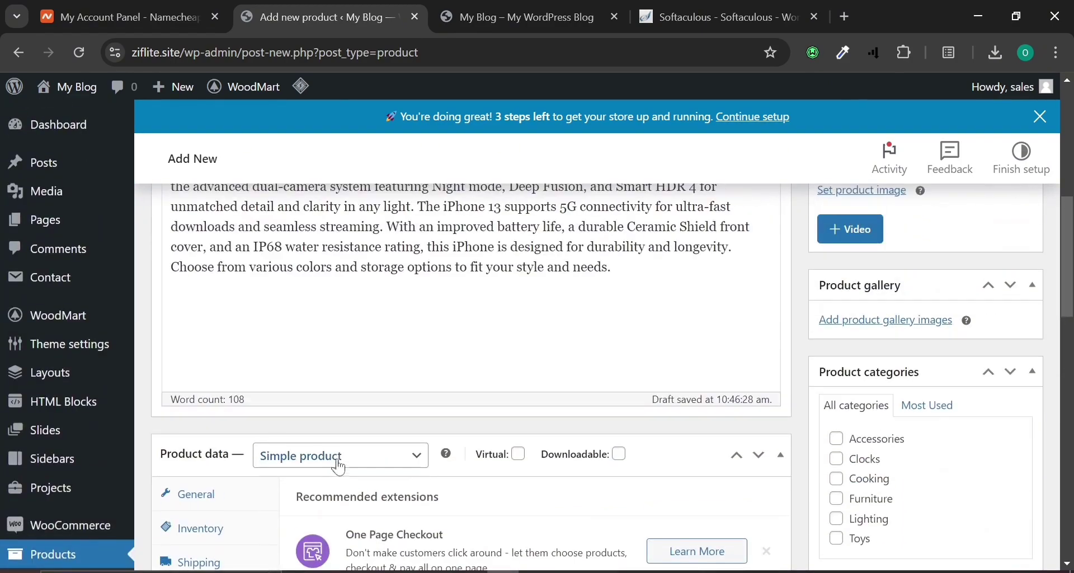
{"action": "scroll", "coordinate": [954, 539], "scroll_direction": "up", "scroll_amount": 6}
{"action": "scroll", "coordinate": [946, 482], "scroll_direction": "down", "scroll_amount": 6}
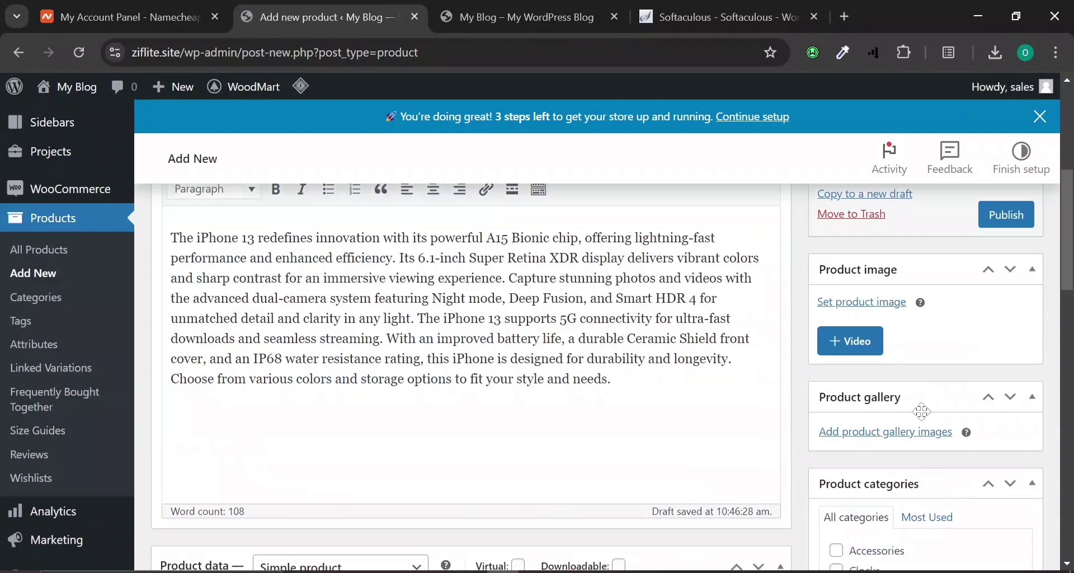
{"action": "left_click", "coordinate": [857, 340]}
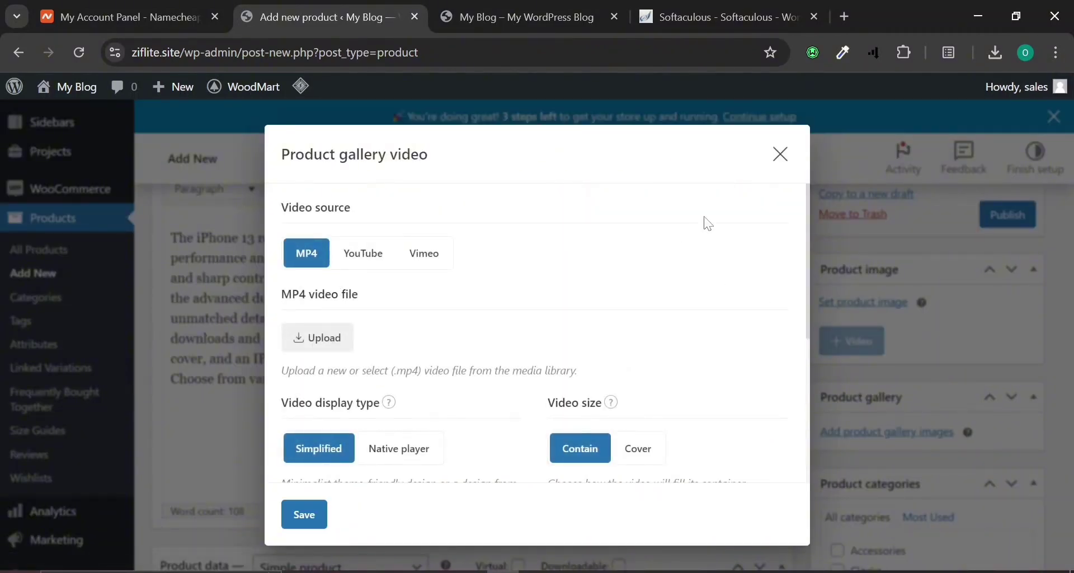
{"action": "left_click", "coordinate": [789, 159]}
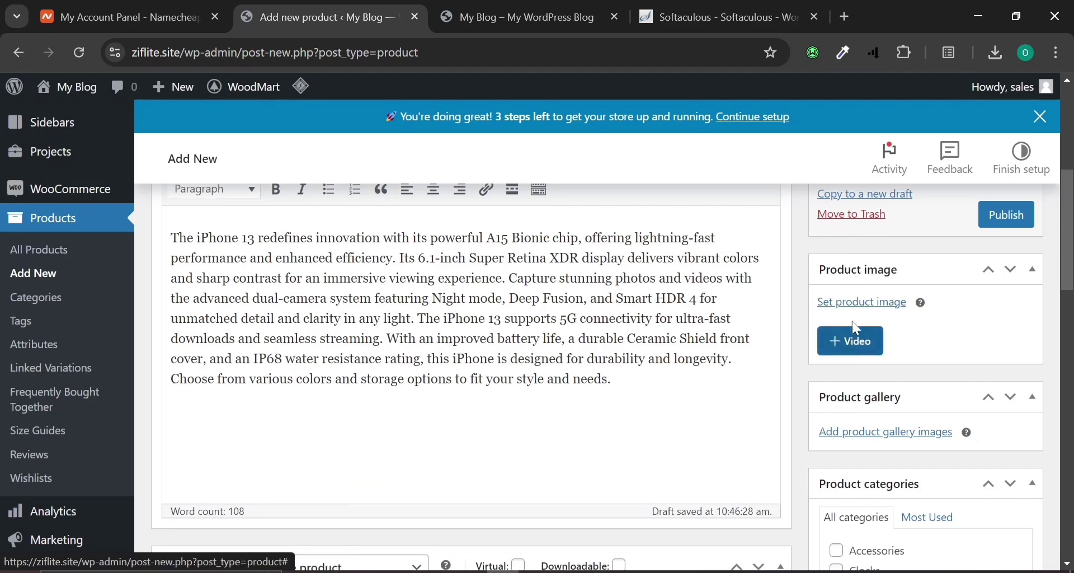
{"action": "left_click", "coordinate": [857, 303]}
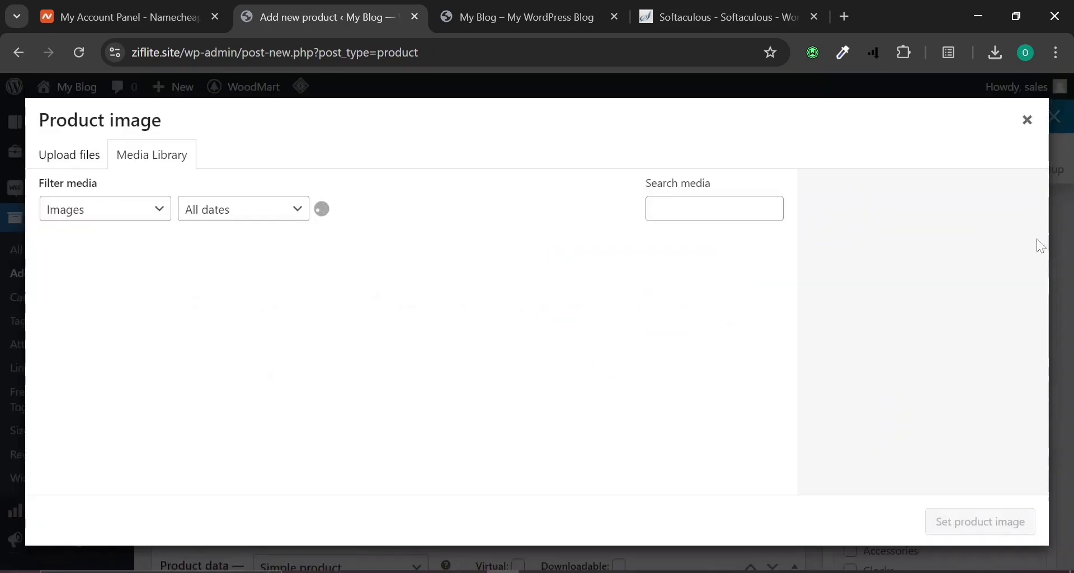
{"action": "left_click", "coordinate": [1029, 123]}
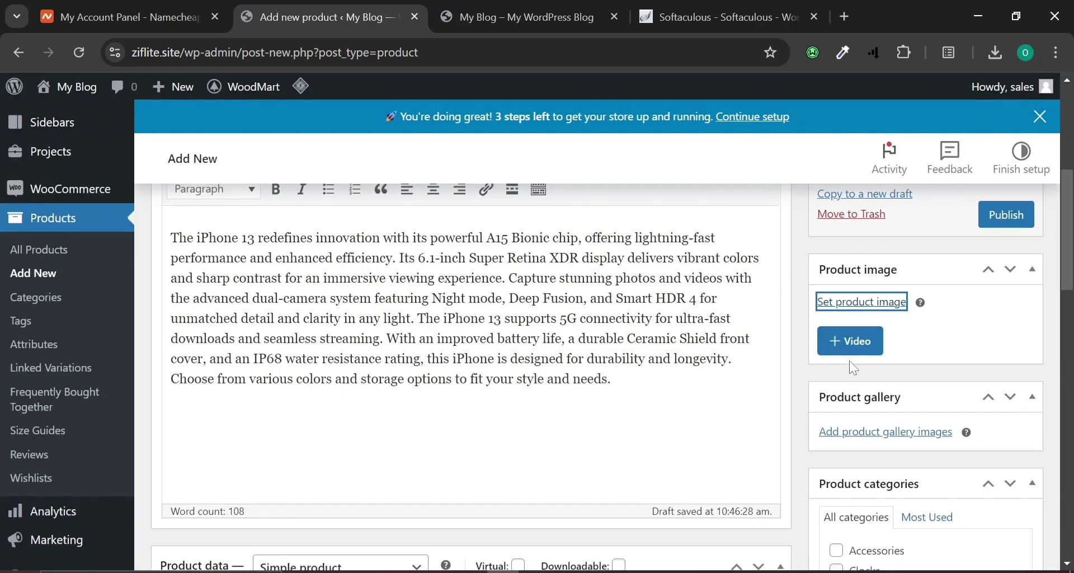
{"action": "left_click", "coordinate": [857, 343]}
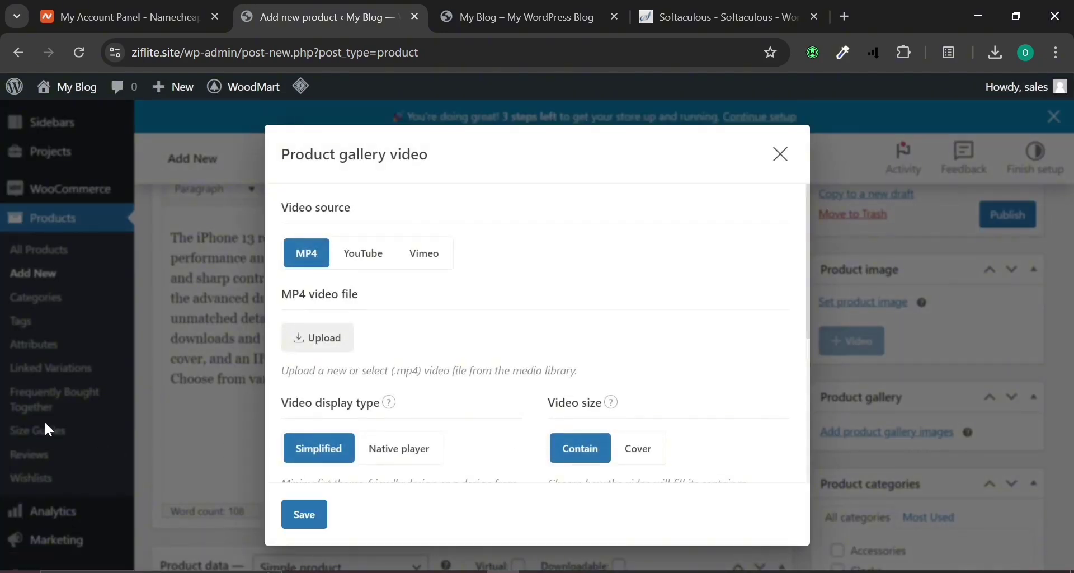
{"action": "left_click", "coordinate": [358, 252]}
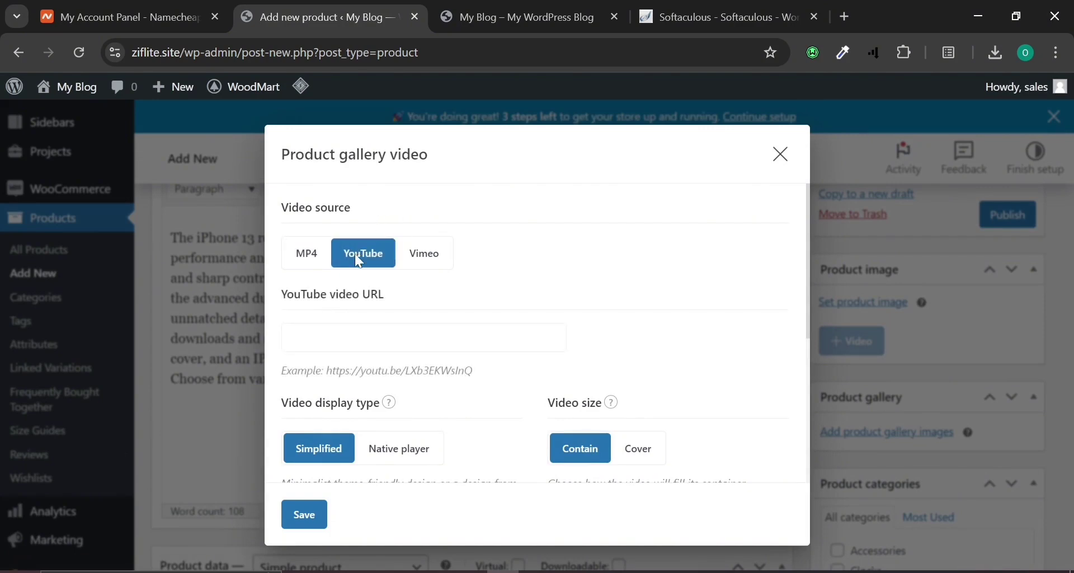
{"action": "left_click", "coordinate": [846, 14]}
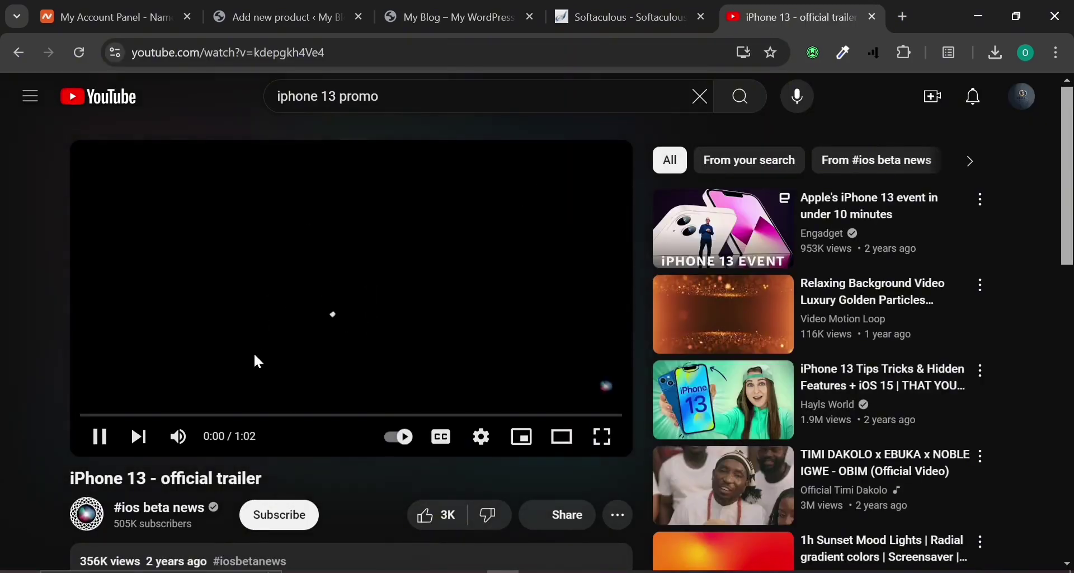
Pause the iPhone 13 official trailer, copy its YouTube address and return to the product editor.
{"action": "scroll", "coordinate": [257, 360], "scroll_direction": "down", "scroll_amount": 3}
{"action": "scroll", "coordinate": [217, 312], "scroll_direction": "up", "scroll_amount": 3}
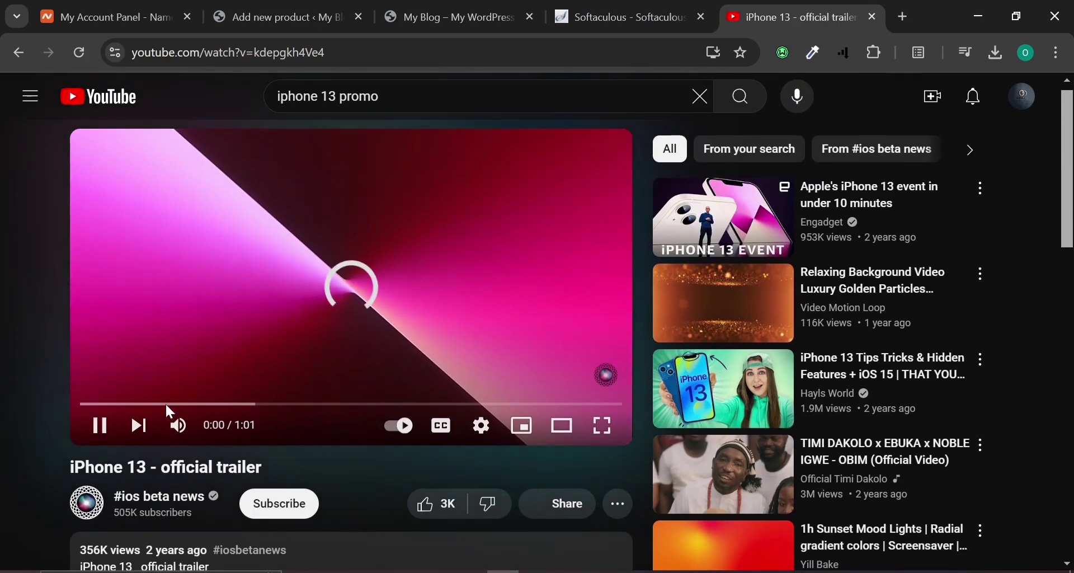
{"action": "left_click", "coordinate": [203, 59]}
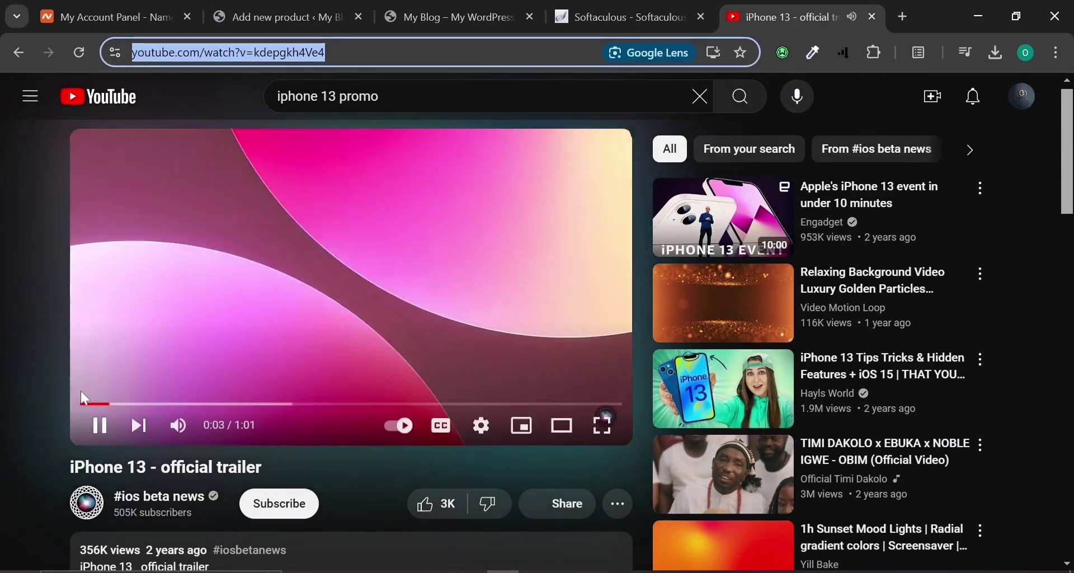
{"action": "left_click", "coordinate": [98, 428]}
{"action": "key", "text": "ctrl+l"}
{"action": "key", "text": "ctrl+c"}
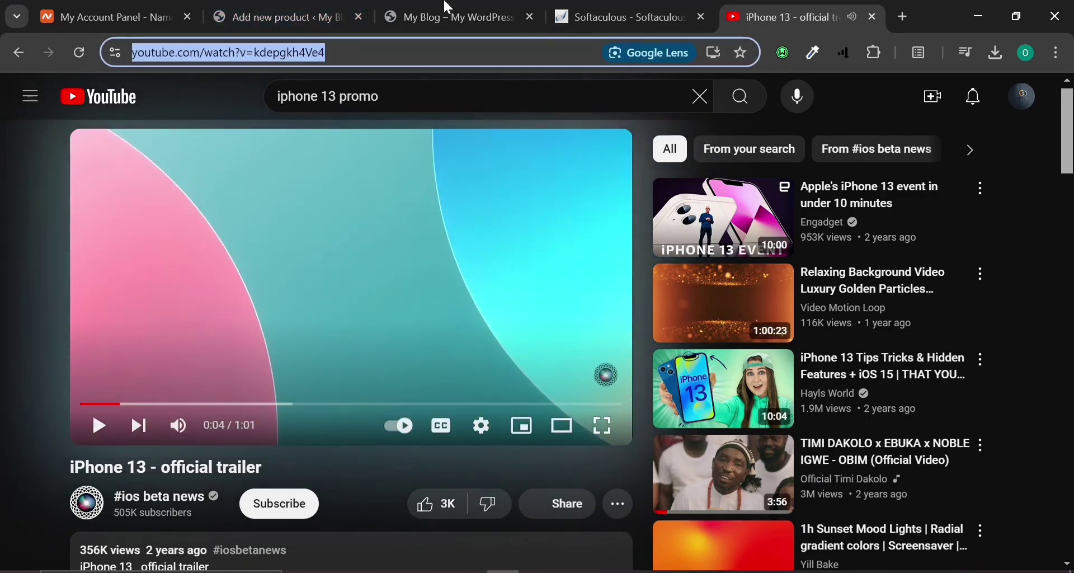
{"action": "left_click", "coordinate": [469, 8]}
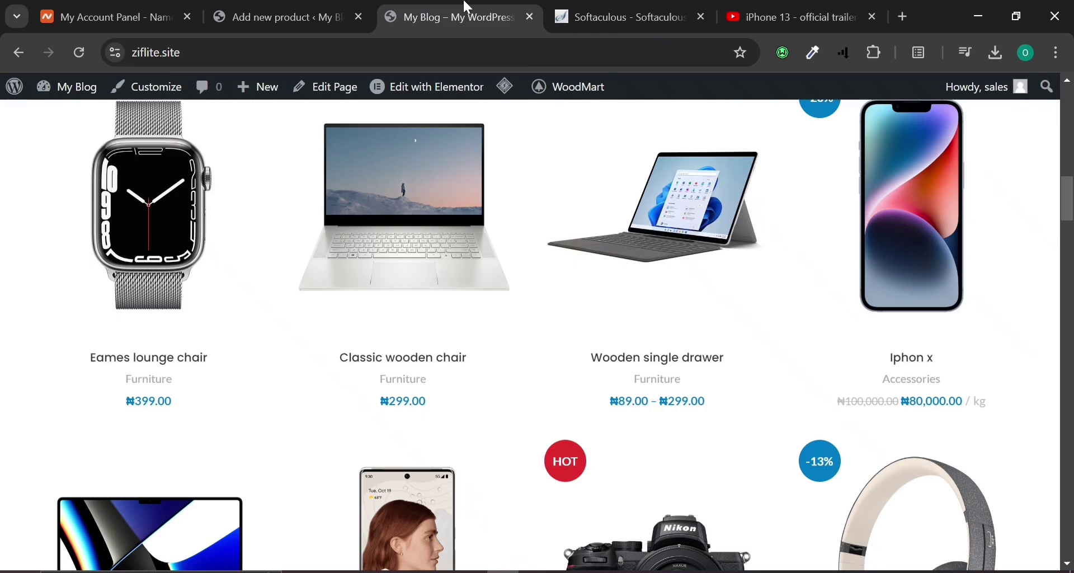
{"action": "left_click", "coordinate": [312, 10]}
Paste the iPhone 13 trailer link into the YouTube video URL field.
{"action": "left_click", "coordinate": [439, 338]}
{"action": "right_click", "coordinate": [438, 338]}
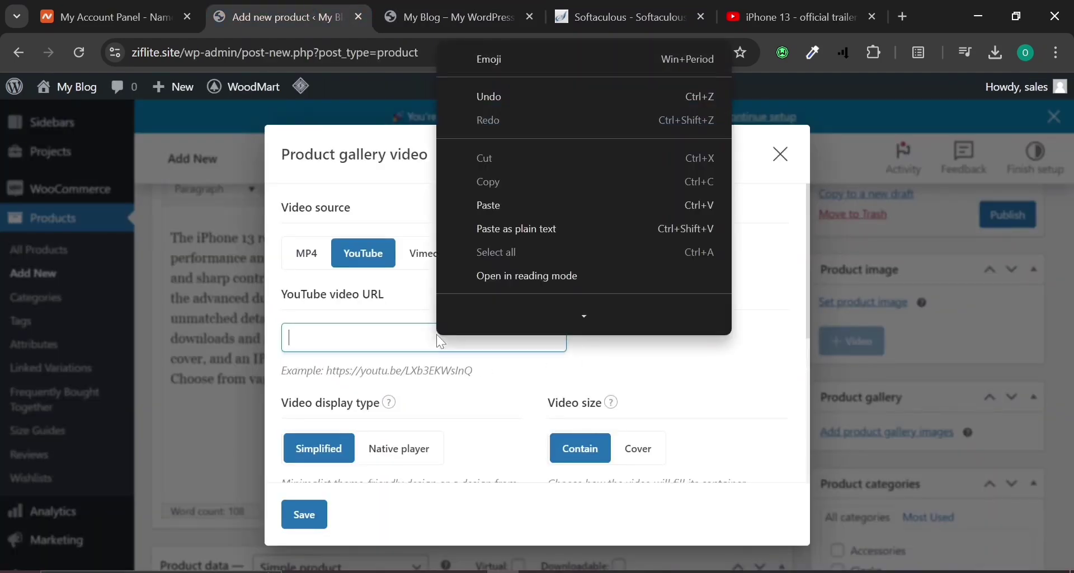
{"action": "left_click", "coordinate": [493, 214]}
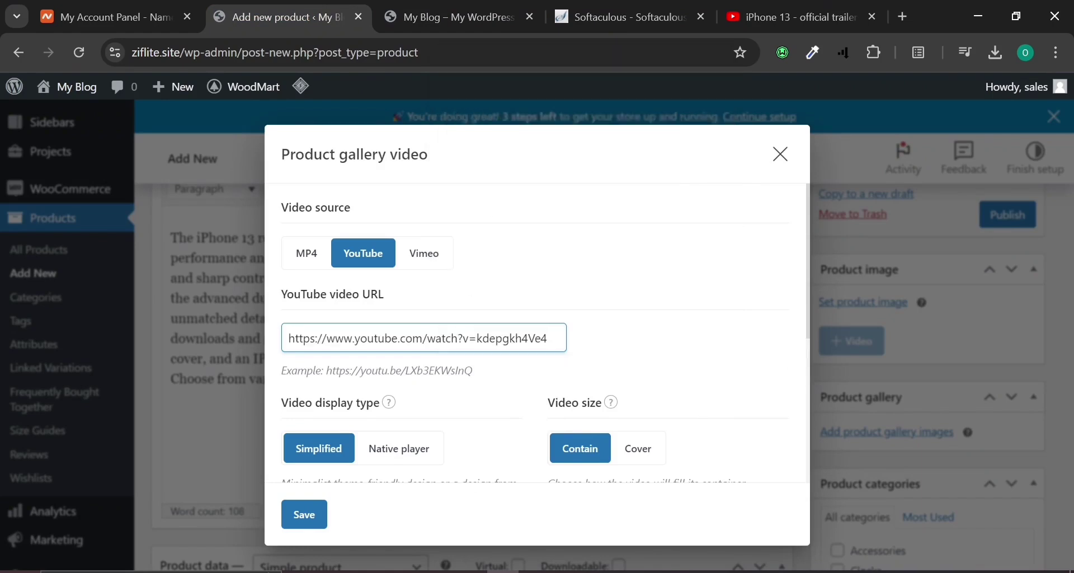
{"action": "scroll", "coordinate": [460, 337], "scroll_direction": "down", "scroll_amount": 2}
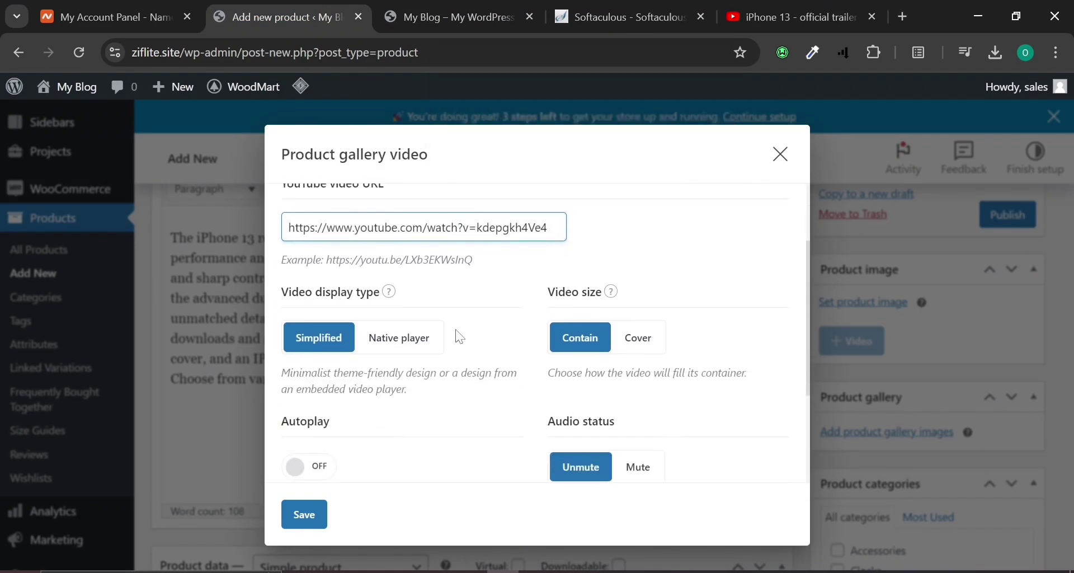
{"action": "scroll", "coordinate": [460, 337], "scroll_direction": "up", "scroll_amount": 2}
{"action": "scroll", "coordinate": [362, 305], "scroll_direction": "down", "scroll_amount": 3}
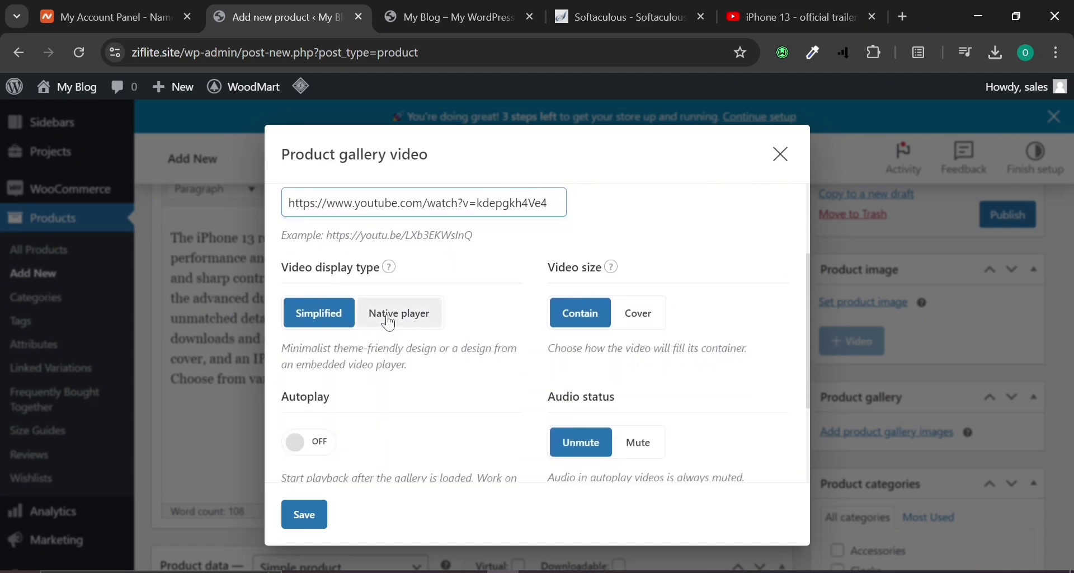
Choose the native player, hide the gallery image, enable autoplay and save the video settings.
{"action": "left_click", "coordinate": [390, 321]}
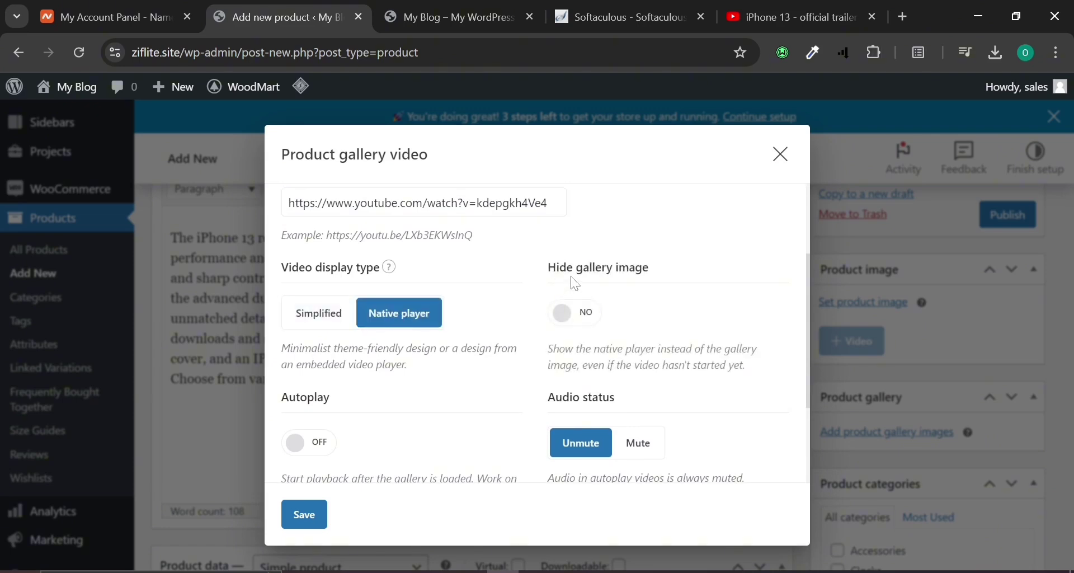
{"action": "left_click", "coordinate": [565, 312]}
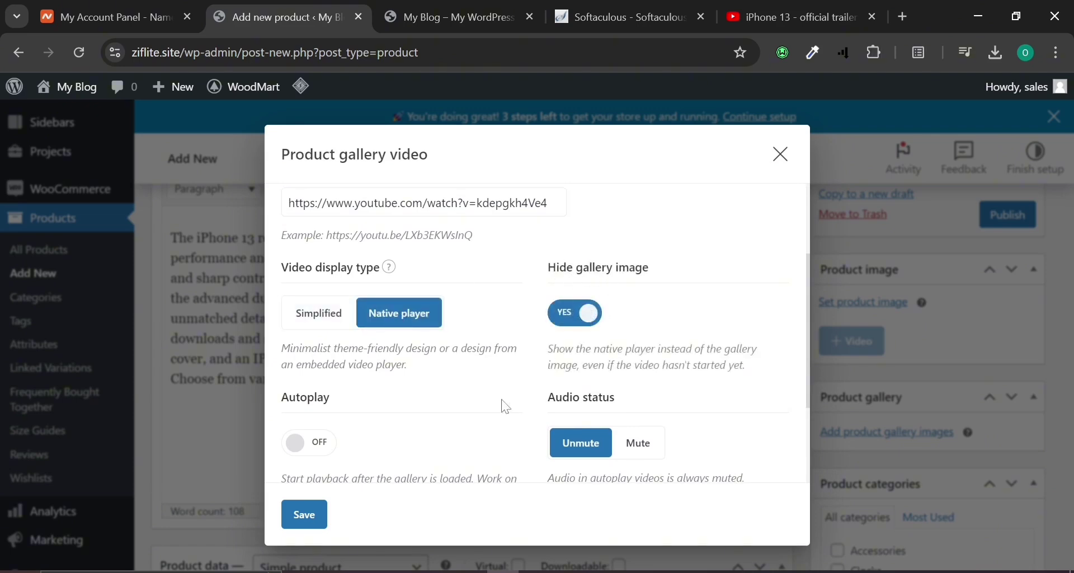
{"action": "scroll", "coordinate": [506, 403], "scroll_direction": "down", "scroll_amount": 1}
{"action": "scroll", "coordinate": [506, 407], "scroll_direction": "down", "scroll_amount": 1}
{"action": "left_click", "coordinate": [299, 375]}
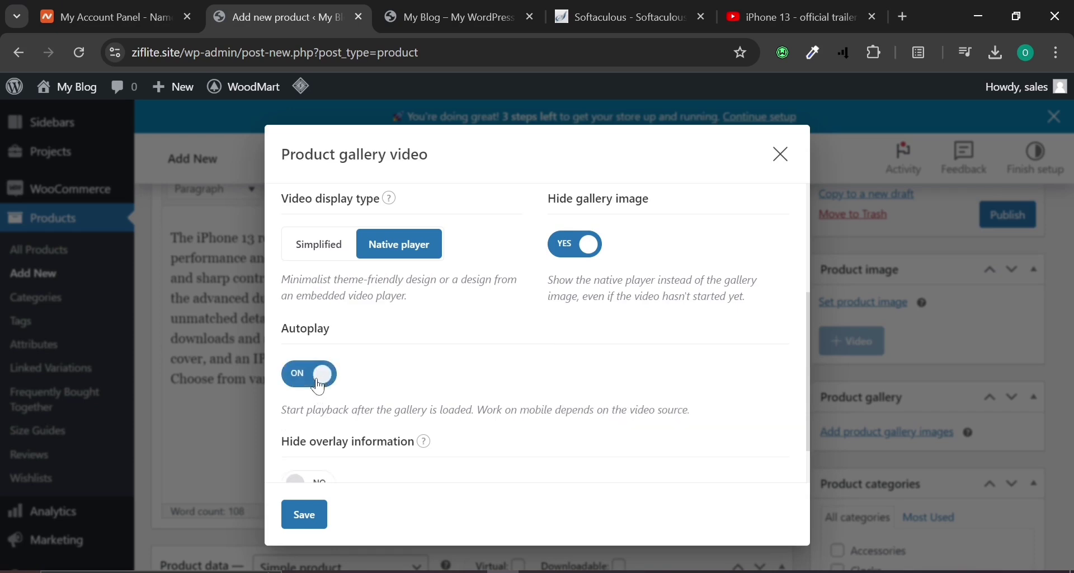
{"action": "scroll", "coordinate": [408, 406], "scroll_direction": "down", "scroll_amount": 1}
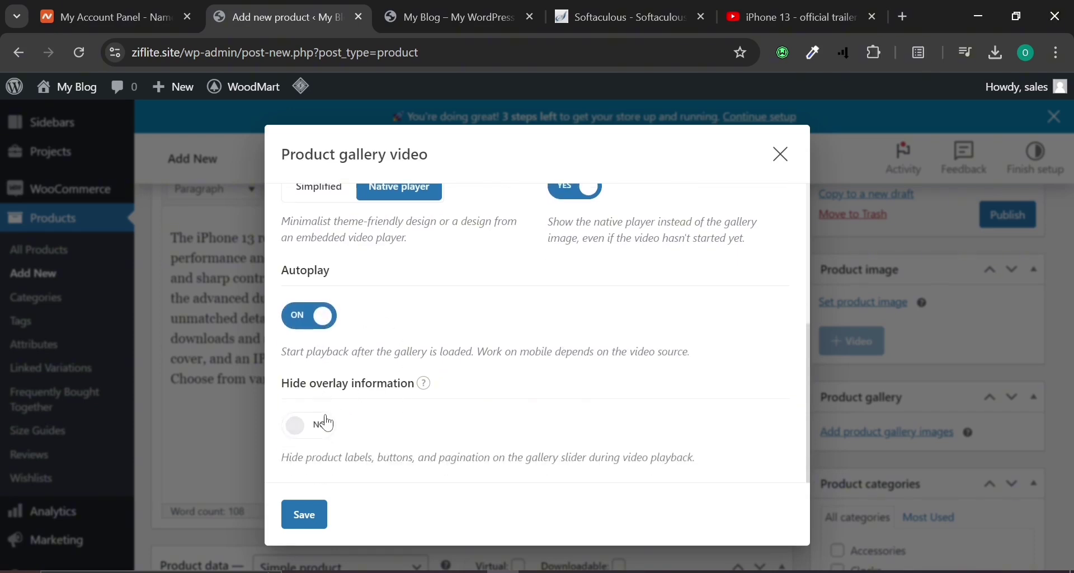
{"action": "left_click", "coordinate": [327, 424]}
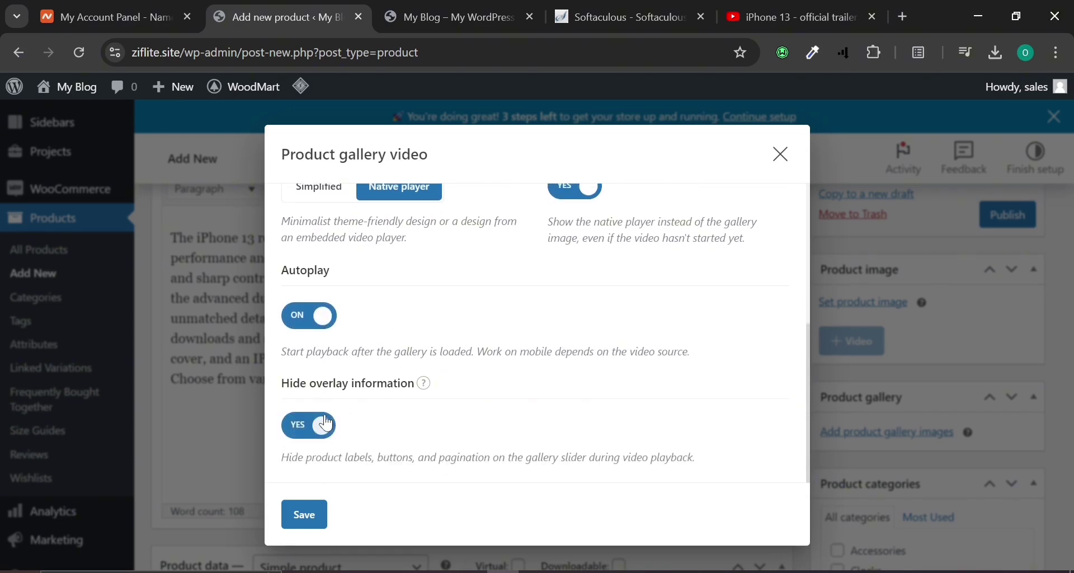
{"action": "left_click", "coordinate": [328, 424]}
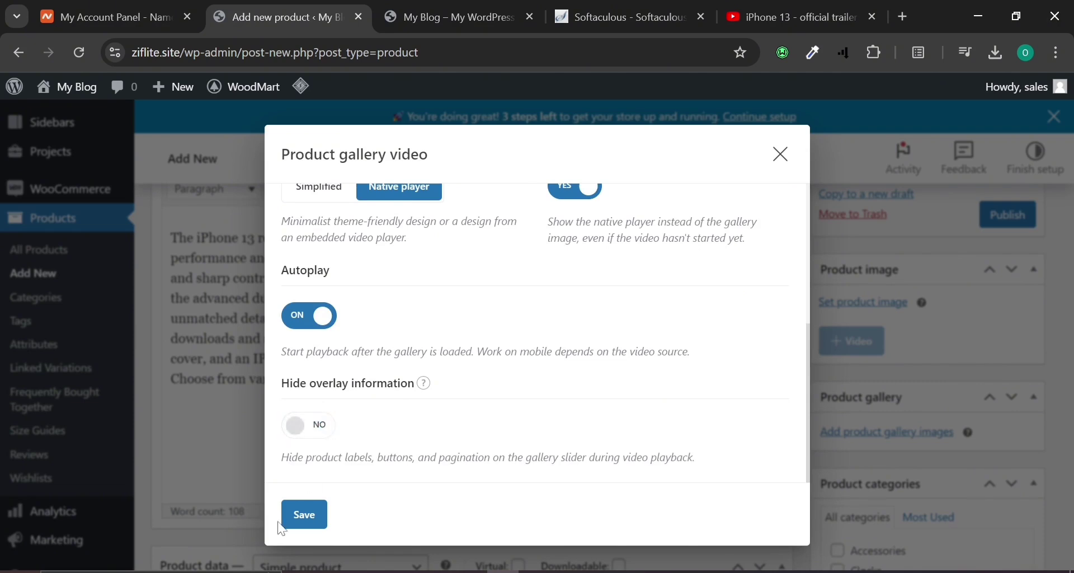
{"action": "left_click", "coordinate": [303, 516]}
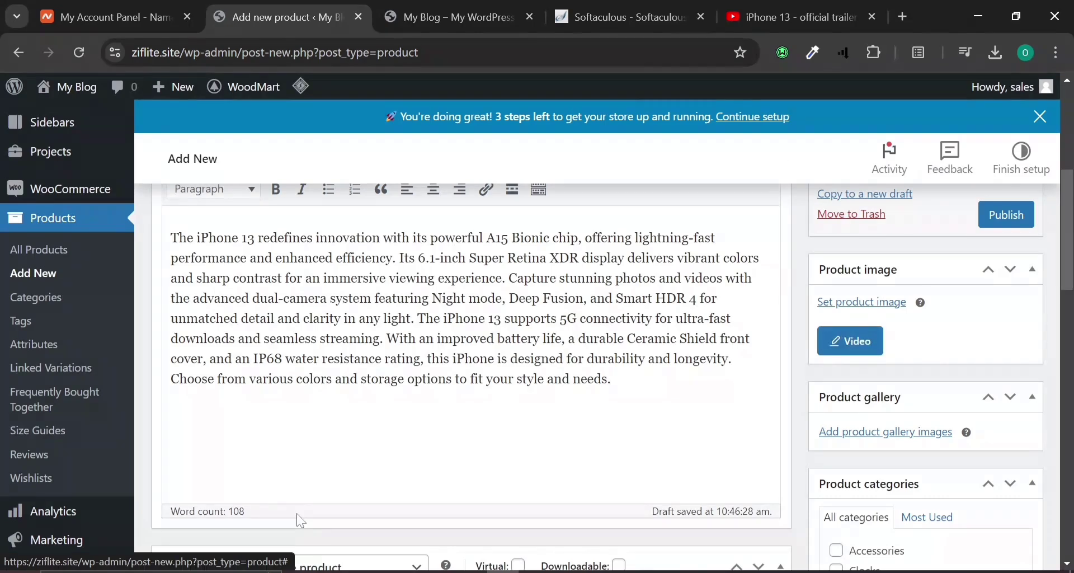
Upload iPhone photos and set apple-iphone-14-pro-max-deep-purple-5.jpg as the product image.
{"action": "left_click", "coordinate": [881, 306]}
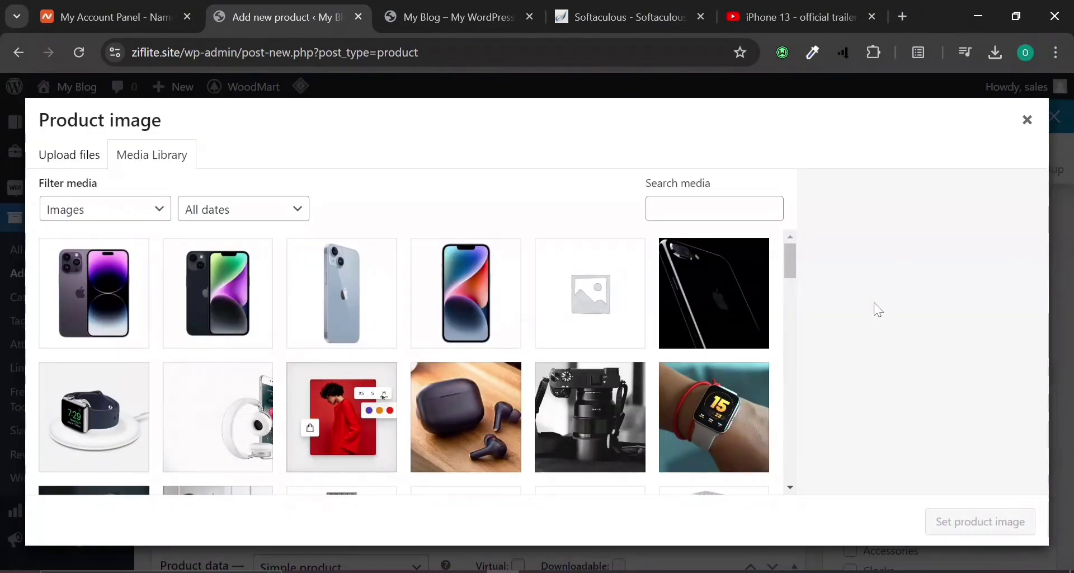
{"action": "left_click", "coordinate": [65, 154]}
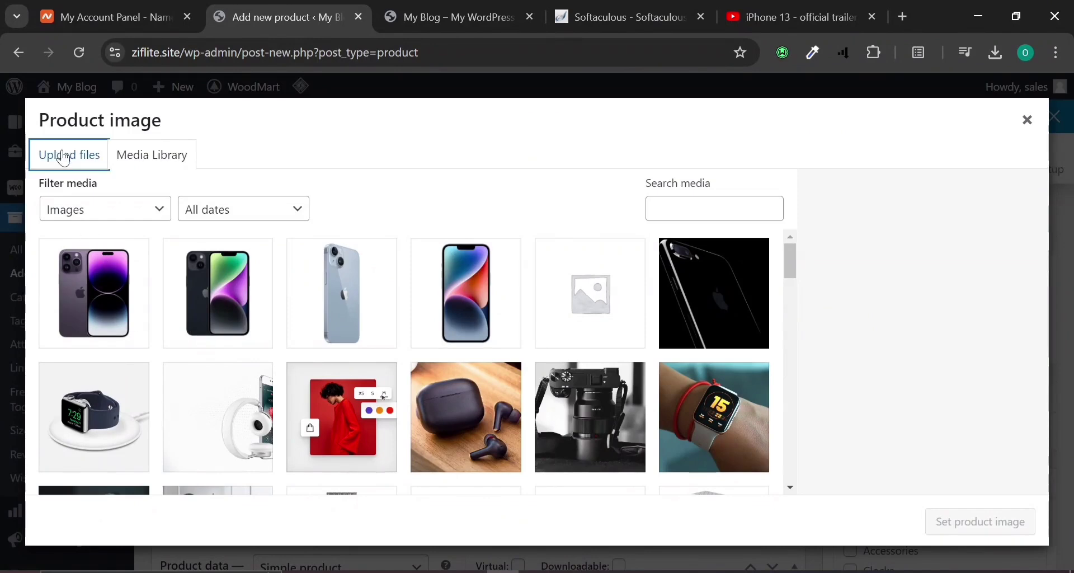
{"action": "left_click", "coordinate": [540, 363]}
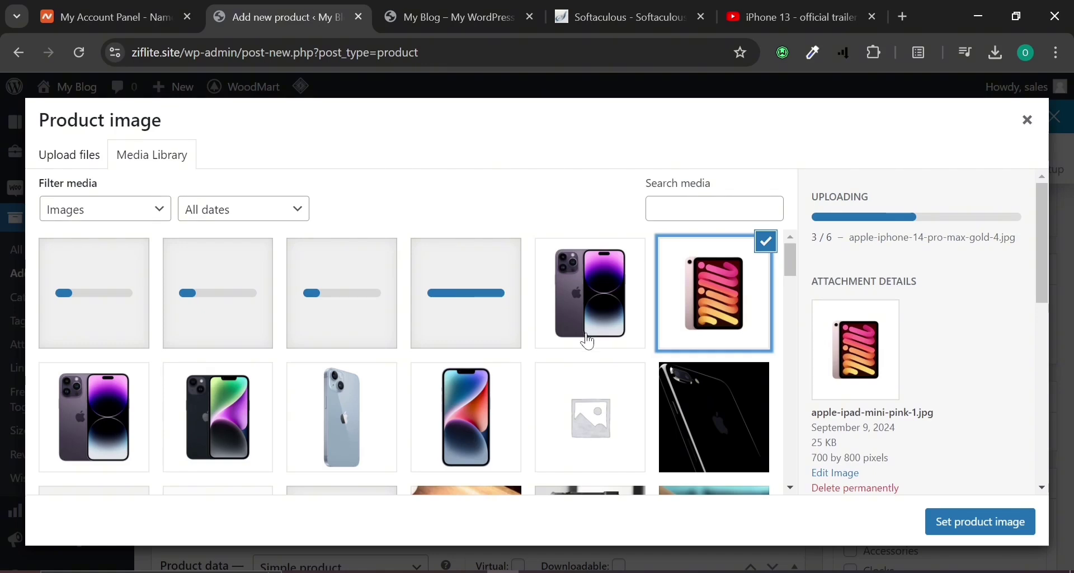
{"action": "left_click", "coordinate": [585, 338]}
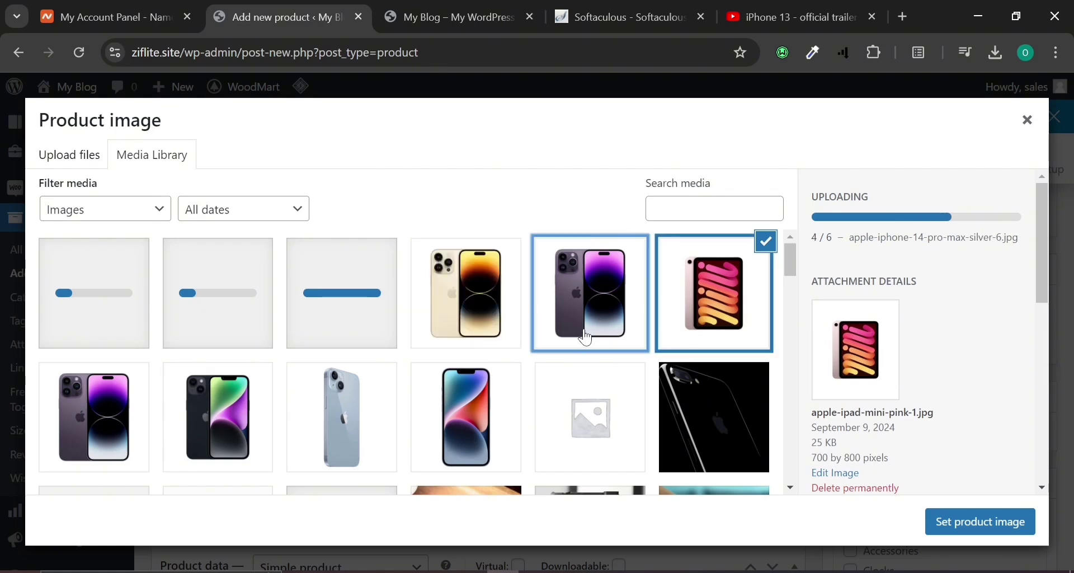
{"action": "left_click", "coordinate": [500, 297]}
{"action": "left_click", "coordinate": [587, 300]}
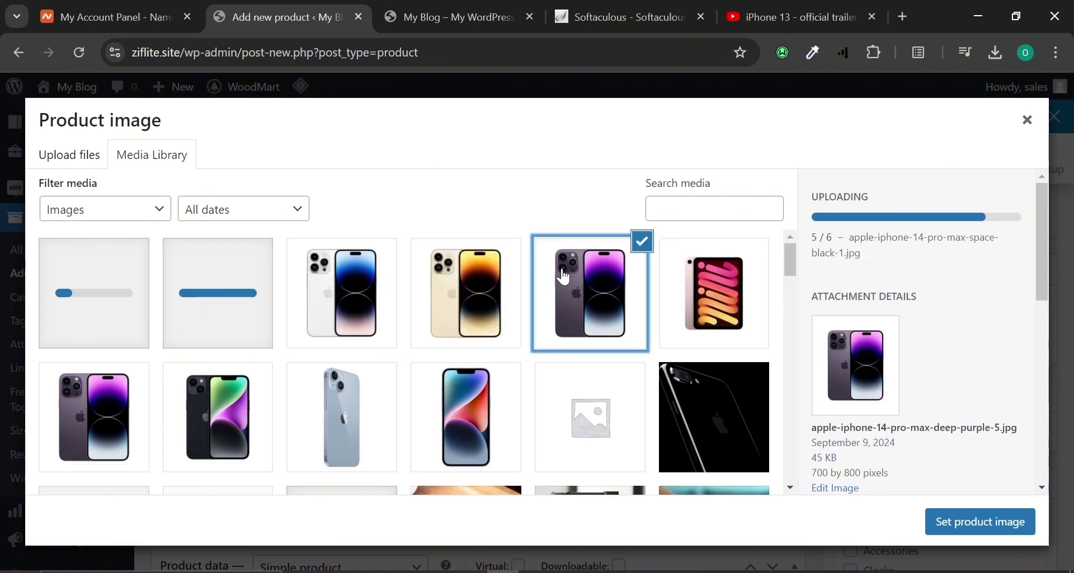
{"action": "left_click", "coordinate": [980, 522]}
{"action": "scroll", "coordinate": [867, 358], "scroll_direction": "down", "scroll_amount": 3}
Re-paste the trailer URL, use the simplified player with autoplay and hidden labels, and save.
{"action": "left_click", "coordinate": [868, 396]}
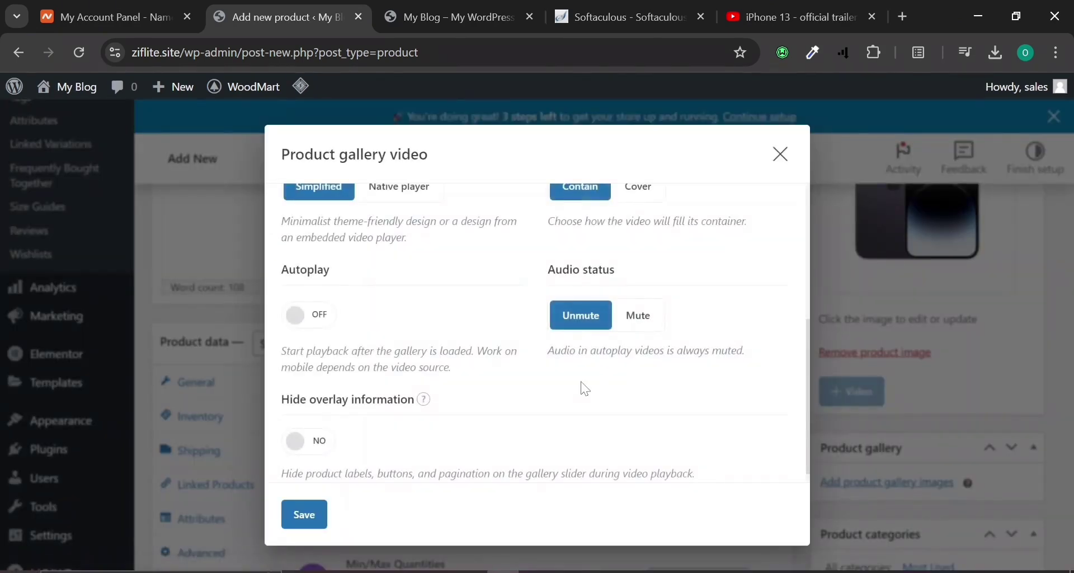
{"action": "scroll", "coordinate": [340, 403], "scroll_direction": "up", "scroll_amount": 5}
{"action": "left_click", "coordinate": [392, 338]}
{"action": "key", "text": "ctrl+v"}
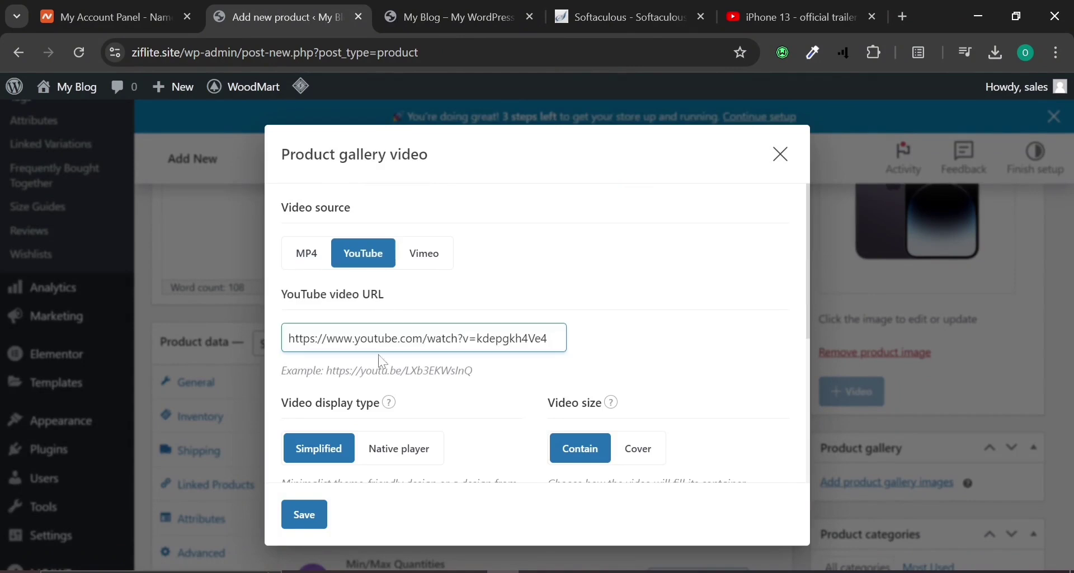
{"action": "left_click", "coordinate": [406, 451]}
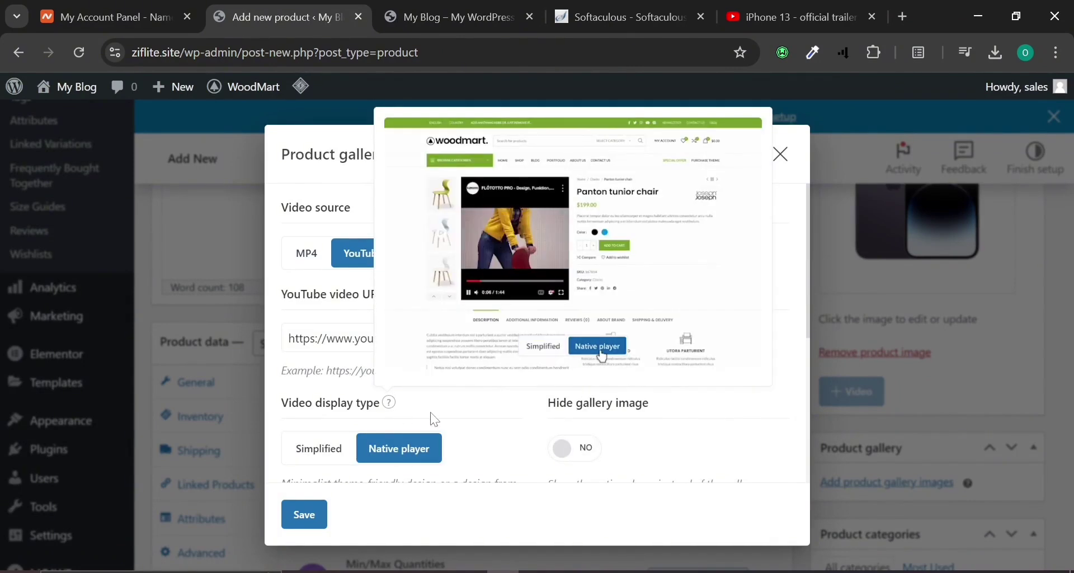
{"action": "left_click", "coordinate": [297, 448]}
{"action": "left_click", "coordinate": [781, 155]}
{"action": "scroll", "coordinate": [392, 415], "scroll_direction": "down", "scroll_amount": 3}
{"action": "left_click", "coordinate": [310, 315]}
{"action": "left_click", "coordinate": [310, 425]}
{"action": "left_click", "coordinate": [306, 512]}
{"action": "scroll", "coordinate": [972, 333], "scroll_direction": "down", "scroll_amount": 4}
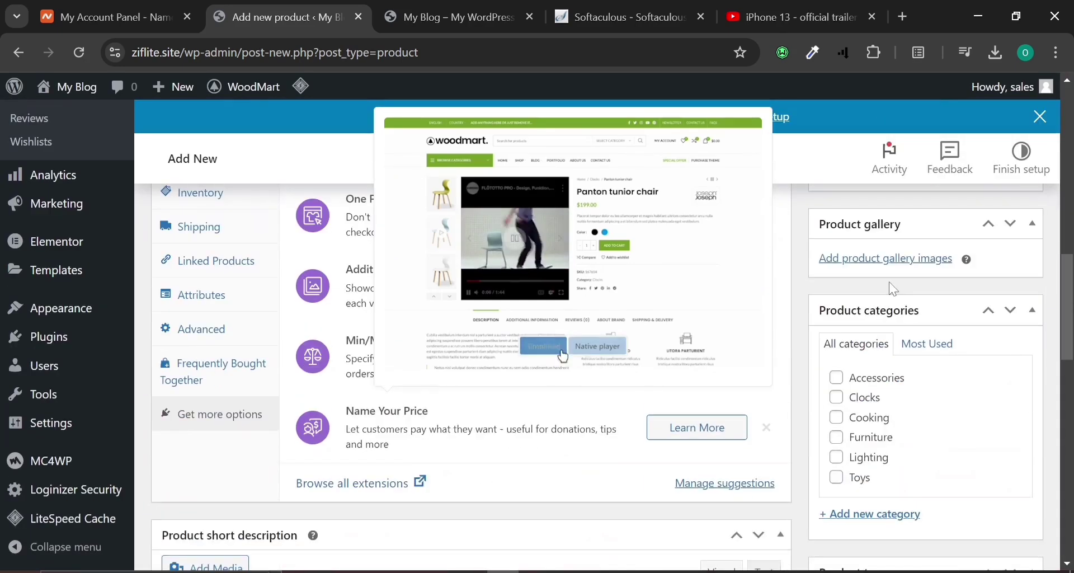
Add the camera close-up, space black, purple, gold, black and deep purple iPhone and pink iPad images to the gallery.
{"action": "left_click", "coordinate": [879, 262]}
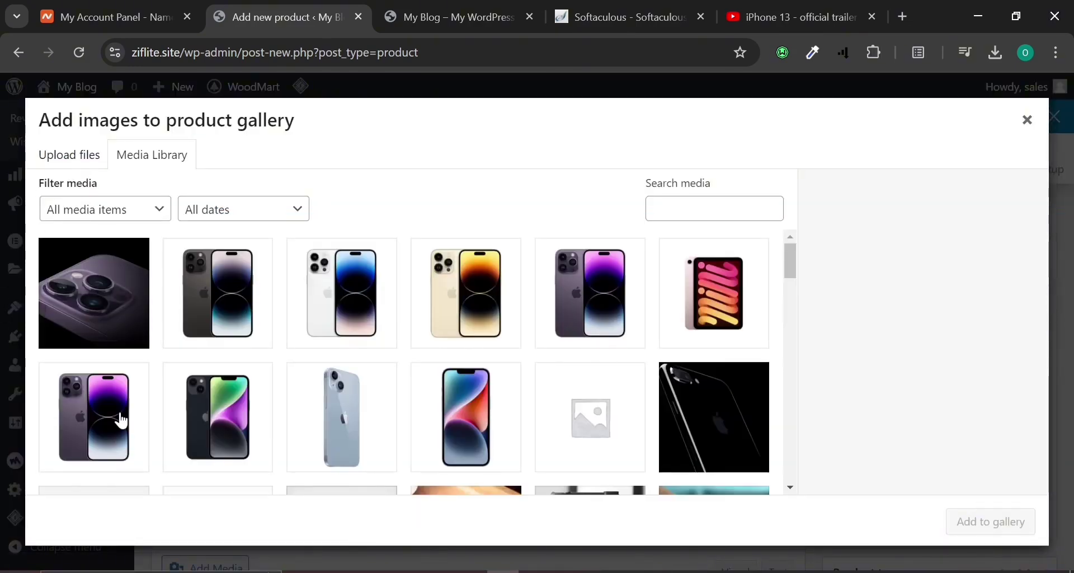
{"action": "left_click", "coordinate": [84, 301]}
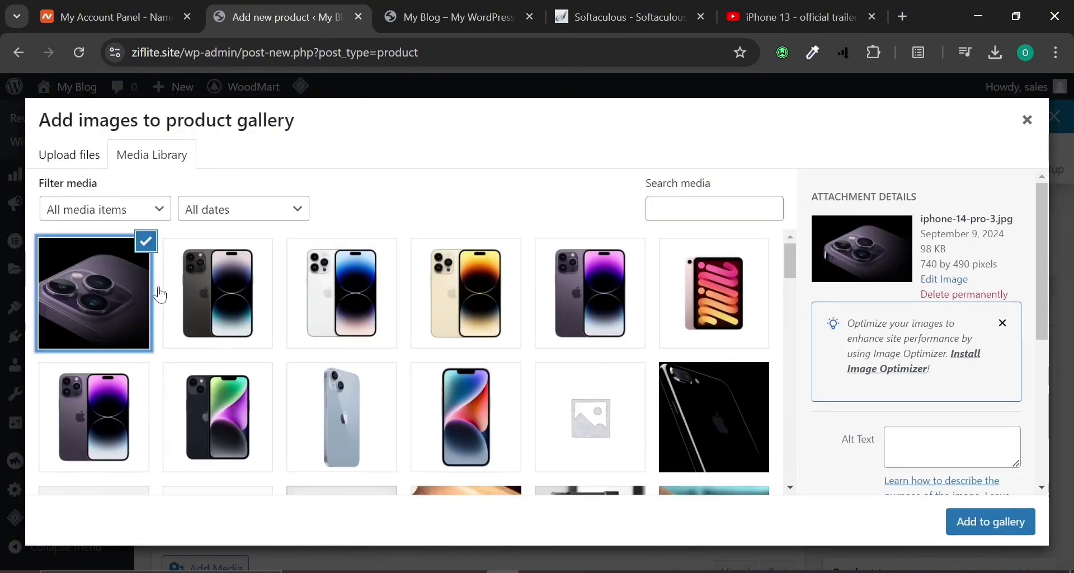
{"action": "left_click", "coordinate": [180, 294]}
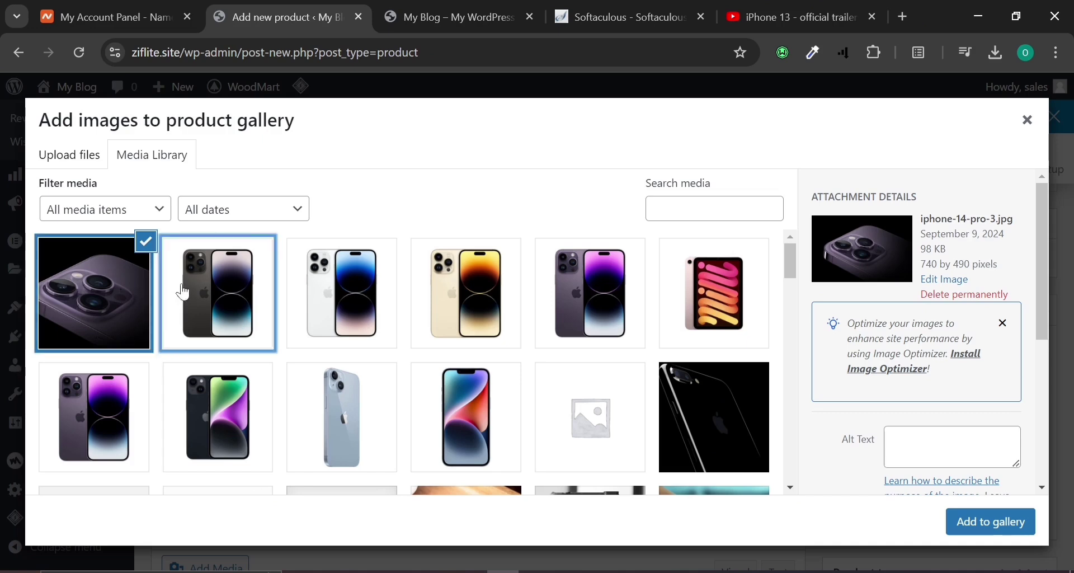
{"action": "left_click", "coordinate": [102, 410]}
{"action": "left_click", "coordinate": [450, 324]}
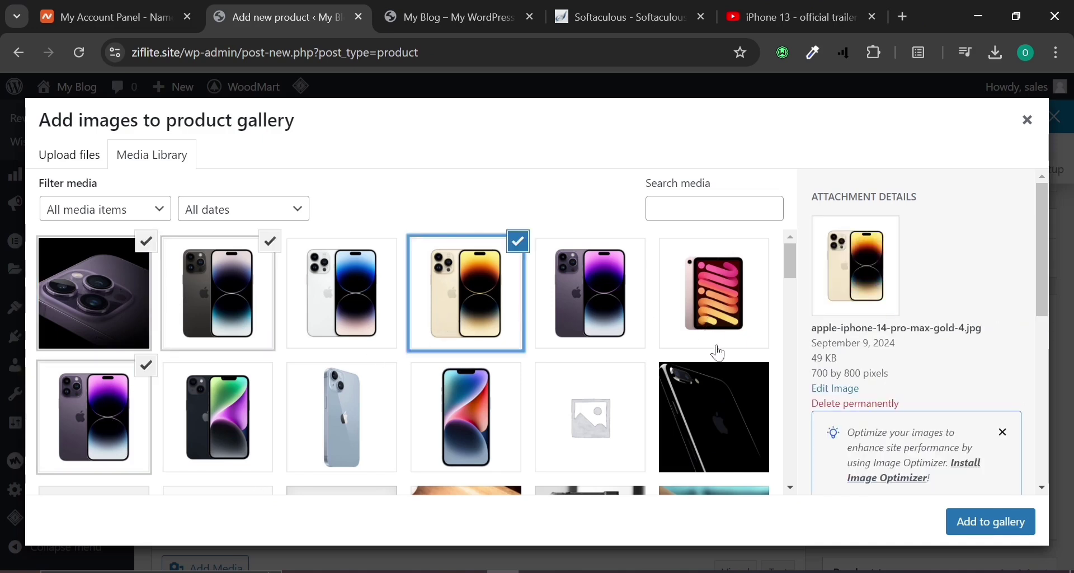
{"action": "left_click", "coordinate": [716, 408]}
{"action": "left_click", "coordinate": [710, 313]}
{"action": "left_click", "coordinate": [583, 311]}
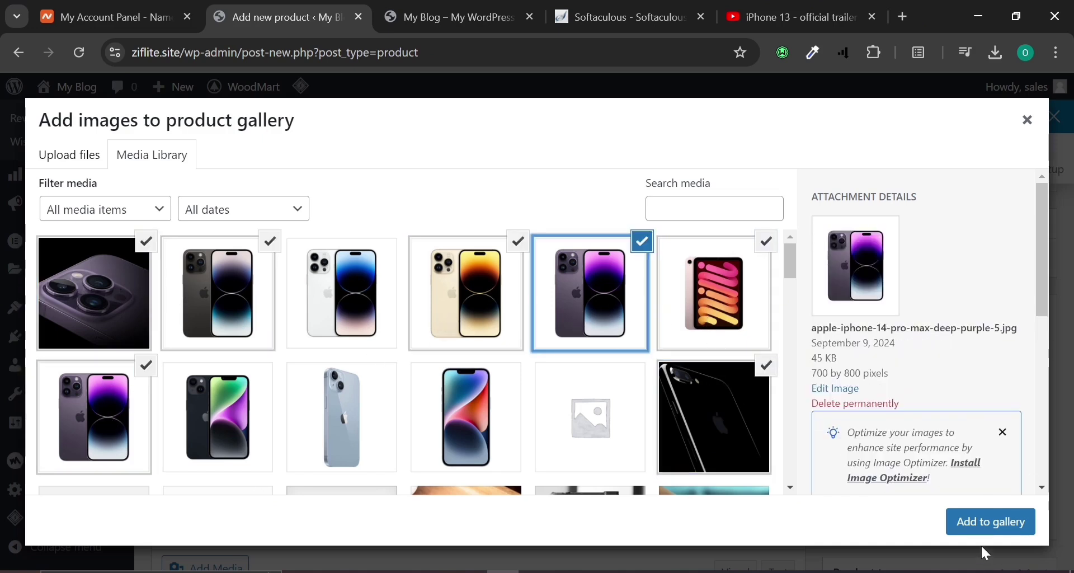
{"action": "left_click", "coordinate": [986, 526]}
{"action": "scroll", "coordinate": [938, 488], "scroll_direction": "down", "scroll_amount": 10}
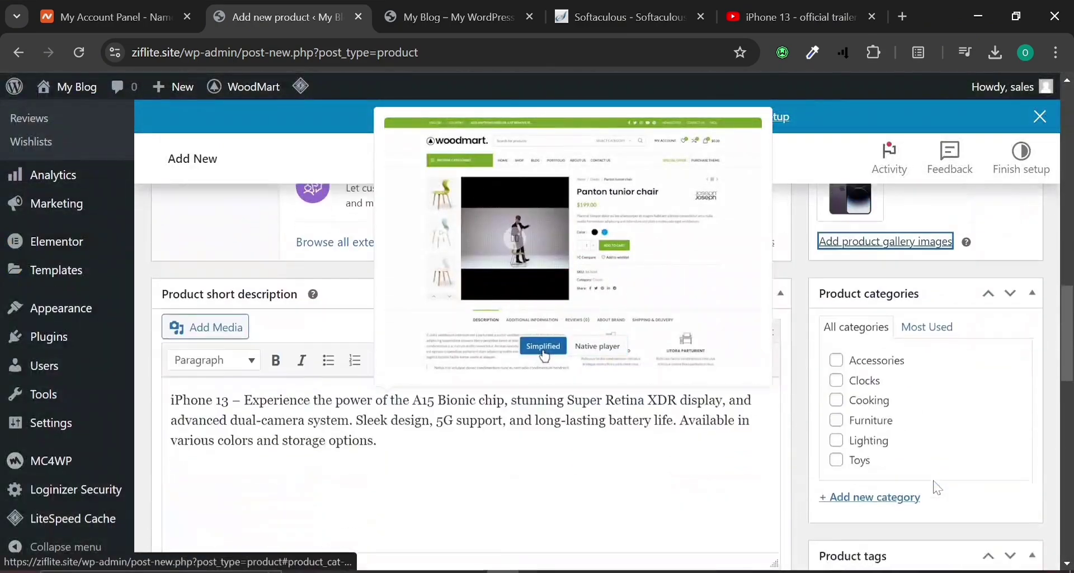
Put Iphone 13 in the Accessories category, publish it and switch to the storefront.
{"action": "left_click", "coordinate": [837, 266]}
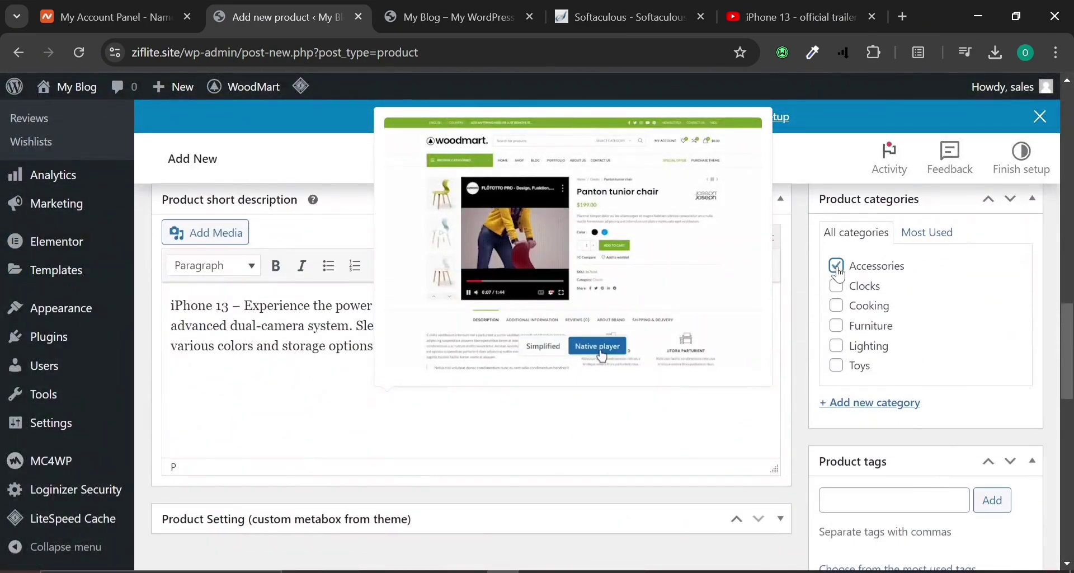
{"action": "scroll", "coordinate": [876, 448], "scroll_direction": "down", "scroll_amount": 2}
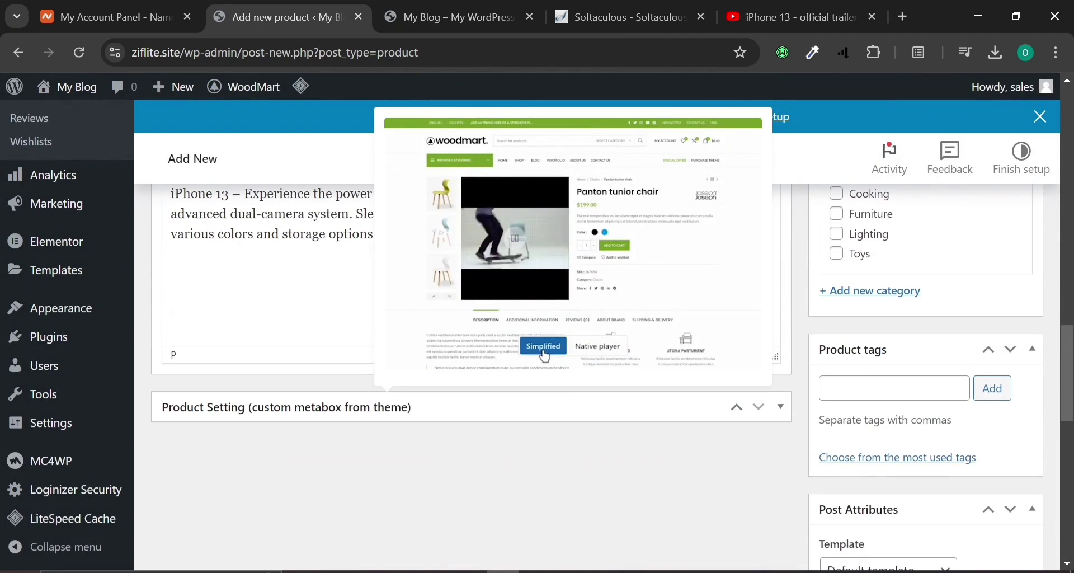
{"action": "scroll", "coordinate": [876, 410], "scroll_direction": "down", "scroll_amount": 10}
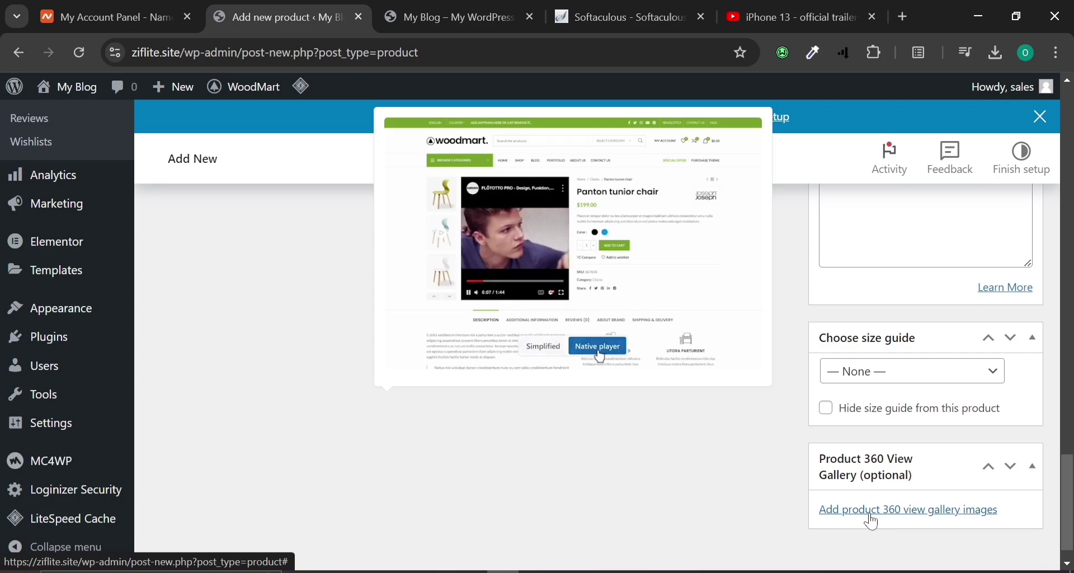
{"action": "scroll", "coordinate": [873, 522], "scroll_direction": "up", "scroll_amount": 20}
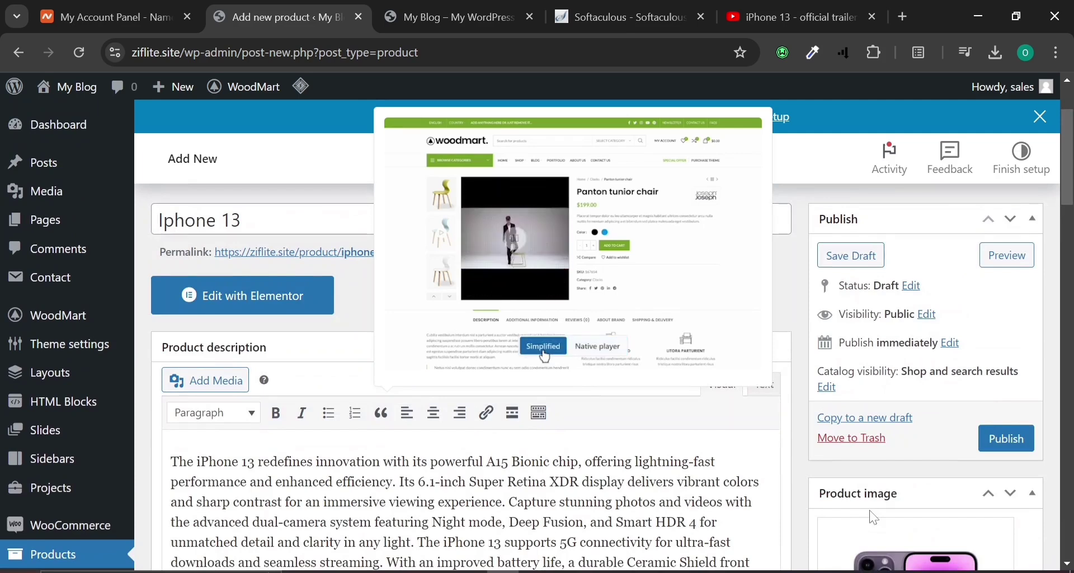
{"action": "left_click", "coordinate": [989, 439]}
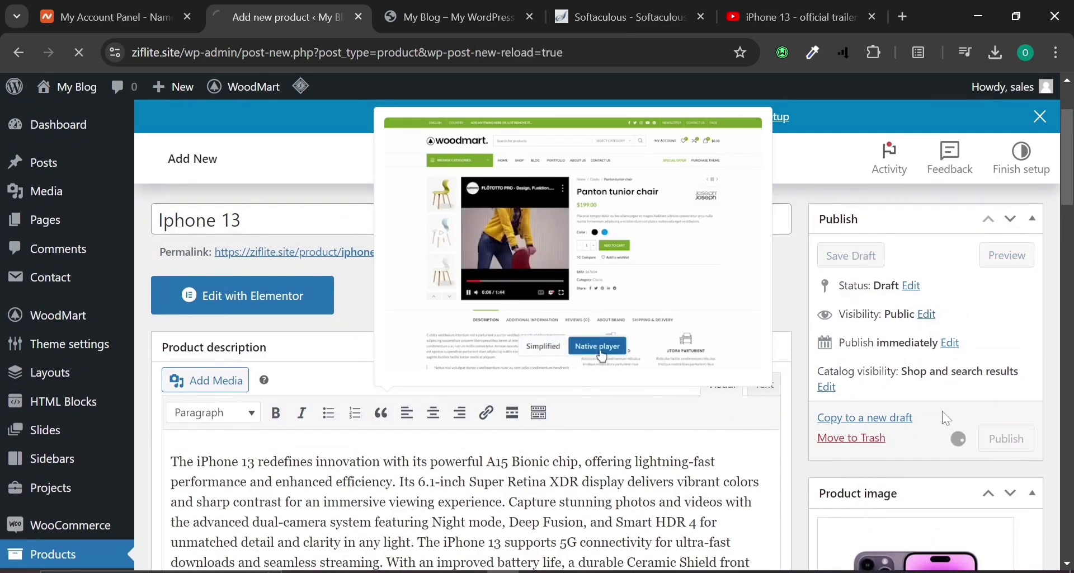
{"action": "mouse_move", "coordinate": [72, 451]}
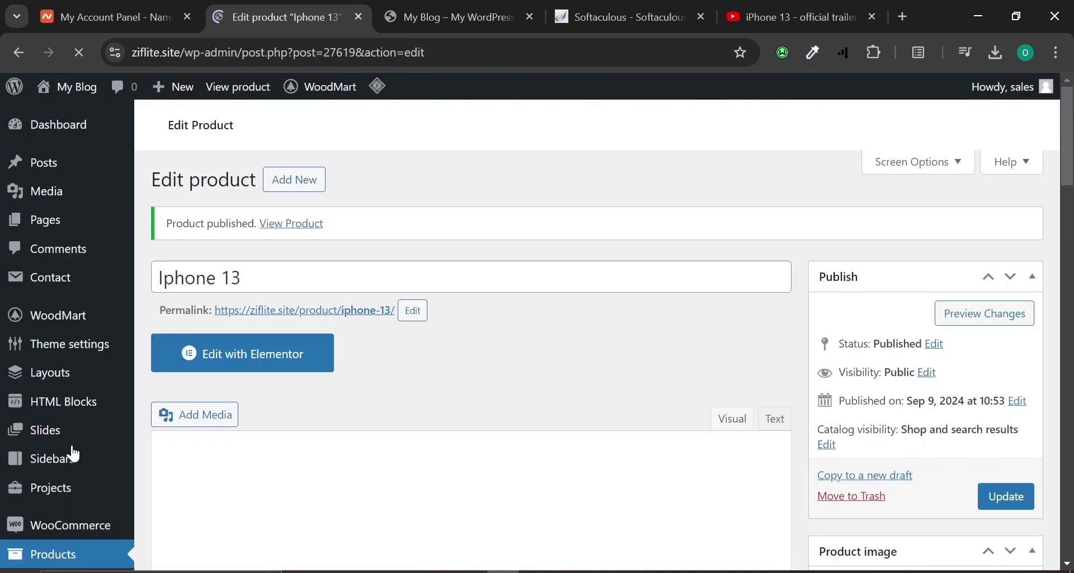
{"action": "left_click", "coordinate": [441, 16]}
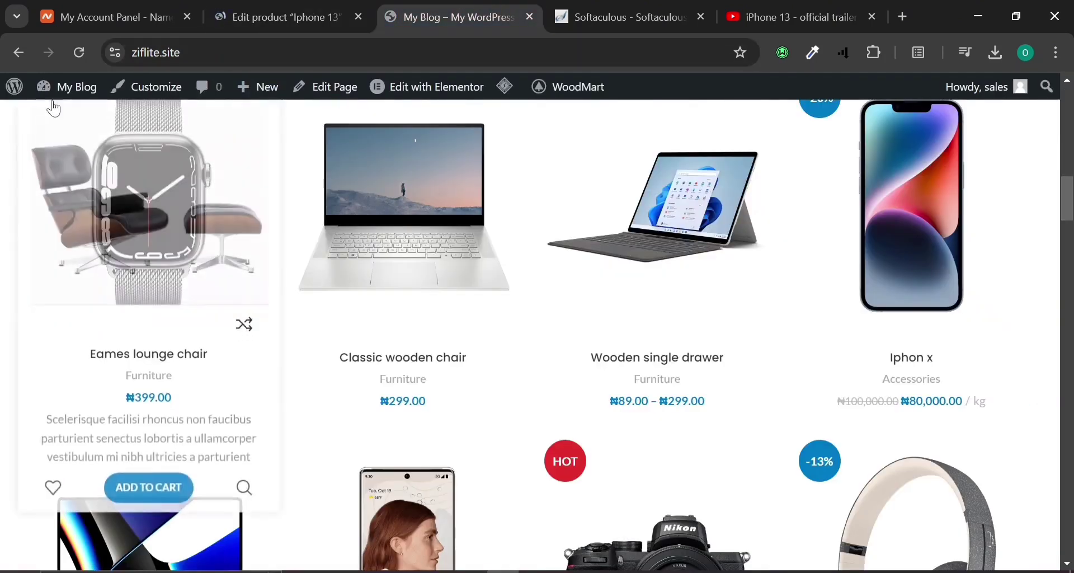
Reload the storefront home page and scroll through its sections.
{"action": "left_click", "coordinate": [80, 54]}
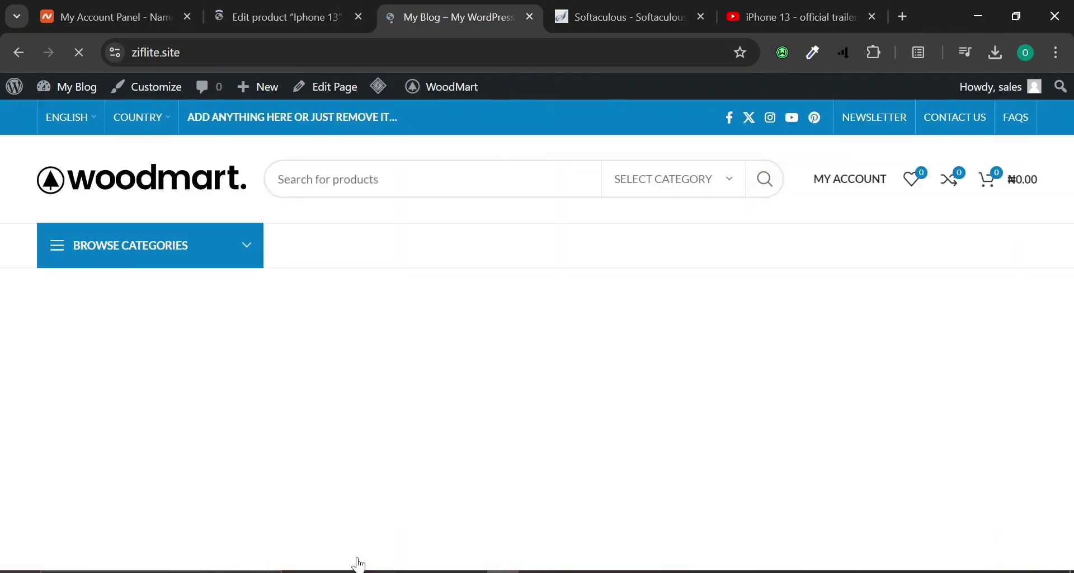
{"action": "scroll", "coordinate": [360, 564], "scroll_direction": "down", "scroll_amount": 15}
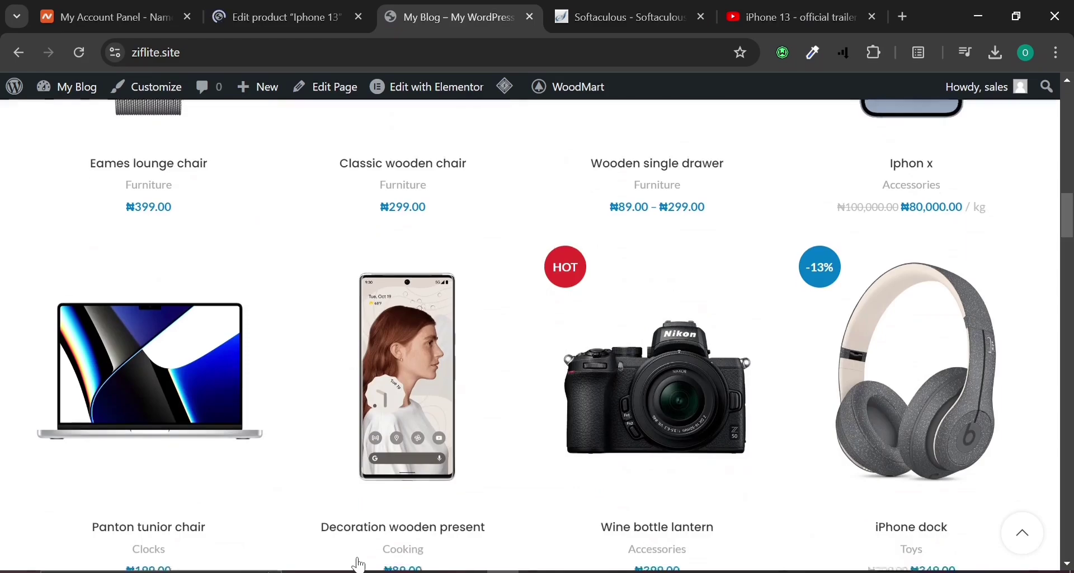
{"action": "scroll", "coordinate": [359, 564], "scroll_direction": "down", "scroll_amount": 15}
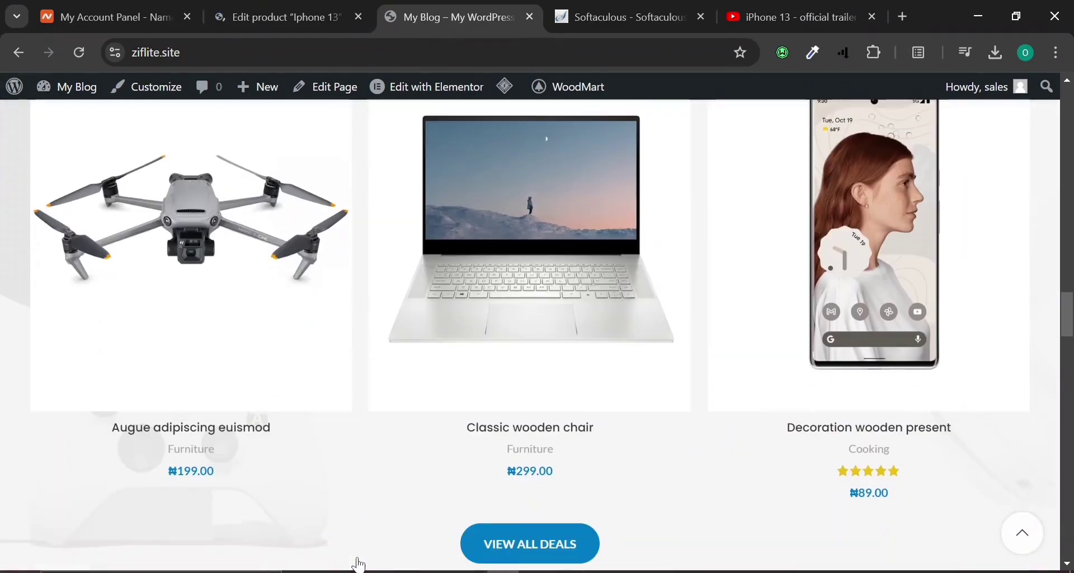
{"action": "scroll", "coordinate": [359, 564], "scroll_direction": "down", "scroll_amount": 6}
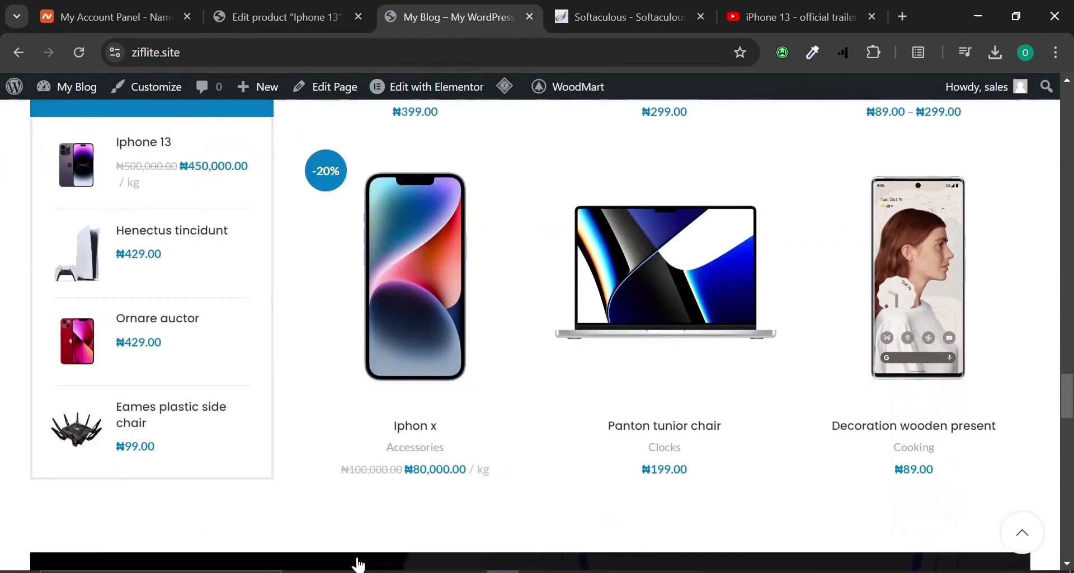
{"action": "scroll", "coordinate": [360, 565], "scroll_direction": "down", "scroll_amount": 10}
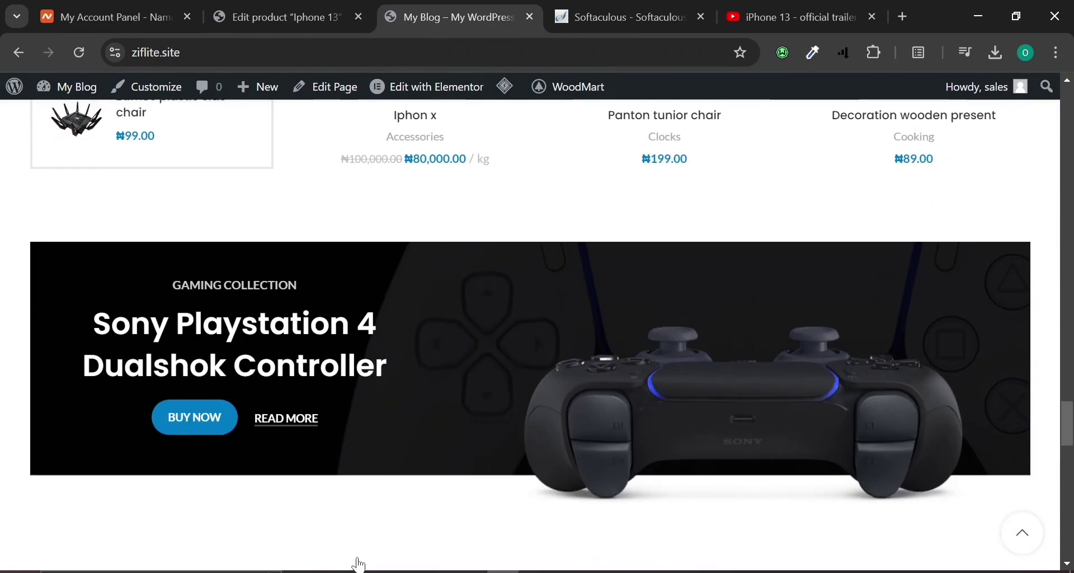
{"action": "scroll", "coordinate": [359, 564], "scroll_direction": "down", "scroll_amount": 15}
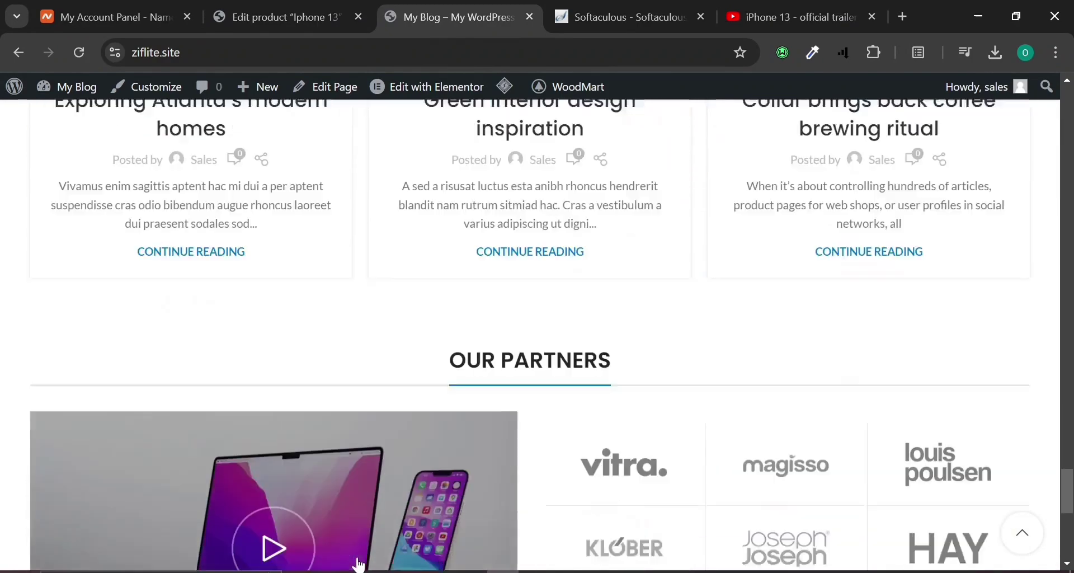
{"action": "scroll", "coordinate": [343, 556], "scroll_direction": "up", "scroll_amount": 20}
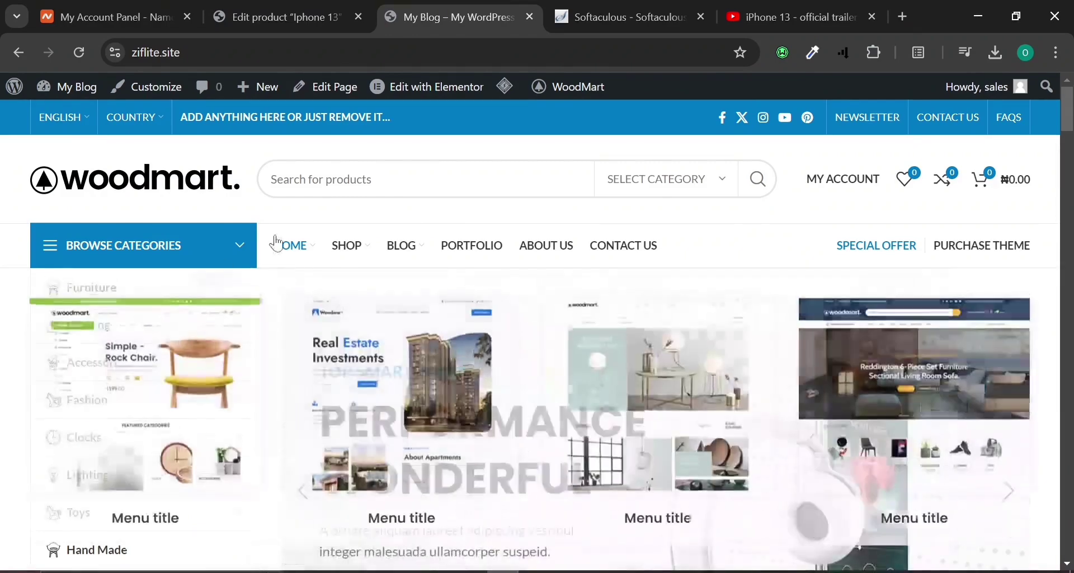
Inspect the HOME, Furniture and Accessories mega-menus in the main menu.
{"action": "mouse_move", "coordinate": [280, 251]}
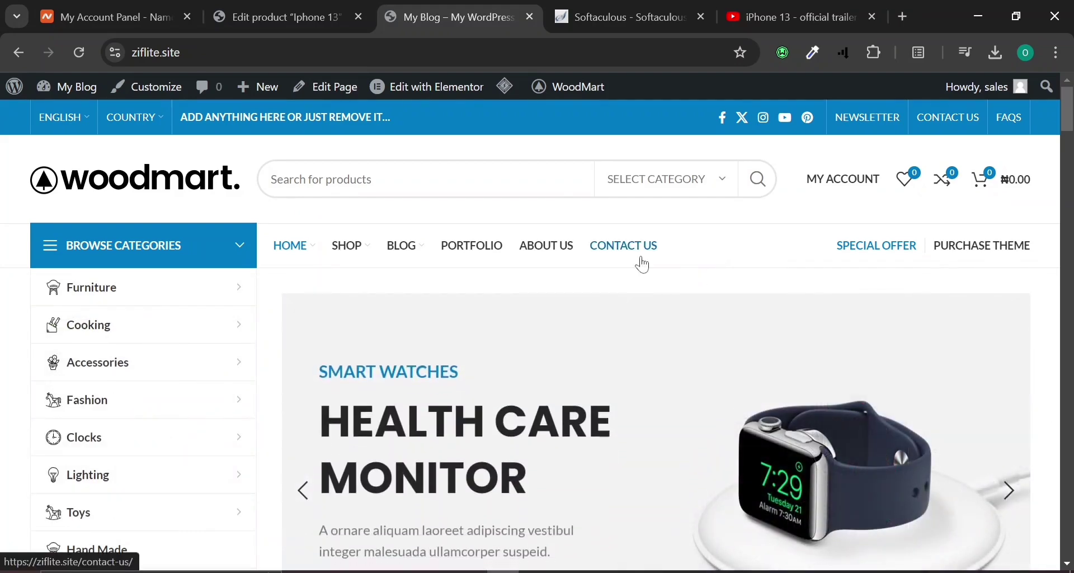
{"action": "scroll", "coordinate": [643, 265], "scroll_direction": "down", "scroll_amount": 4}
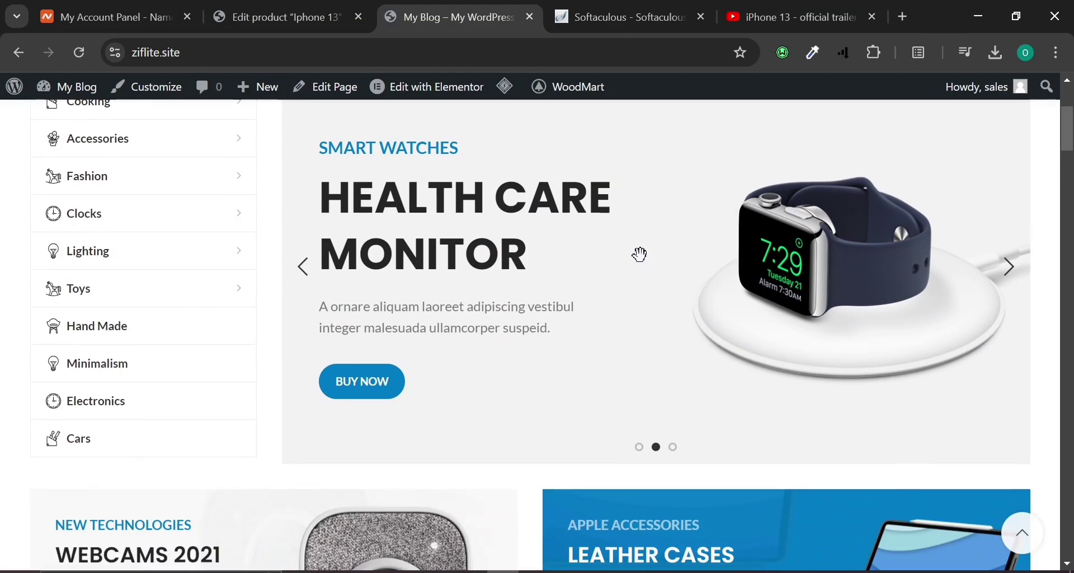
{"action": "scroll", "coordinate": [641, 255], "scroll_direction": "up", "scroll_amount": 4}
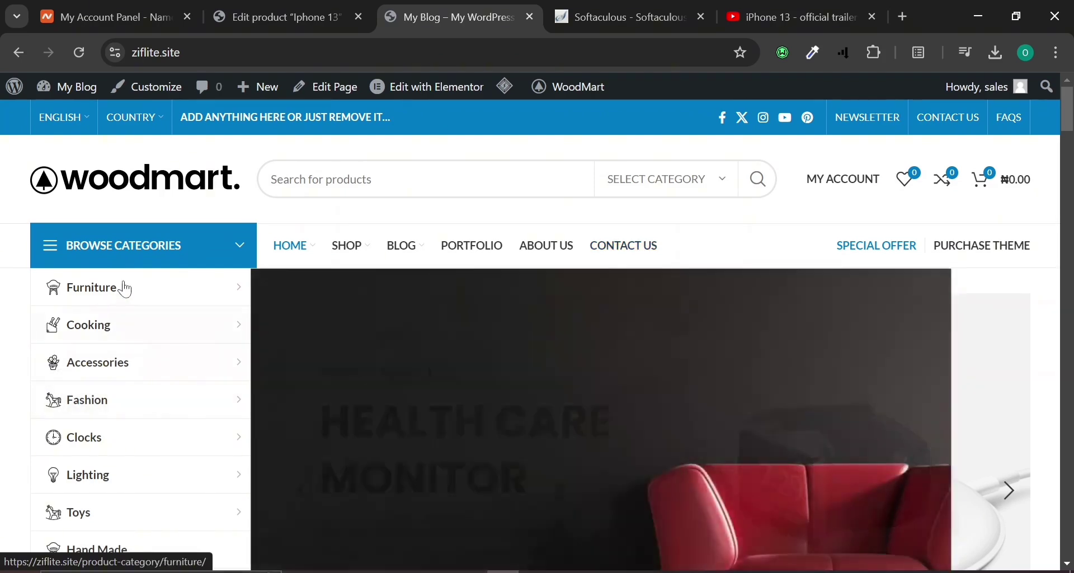
{"action": "mouse_move", "coordinate": [128, 291]}
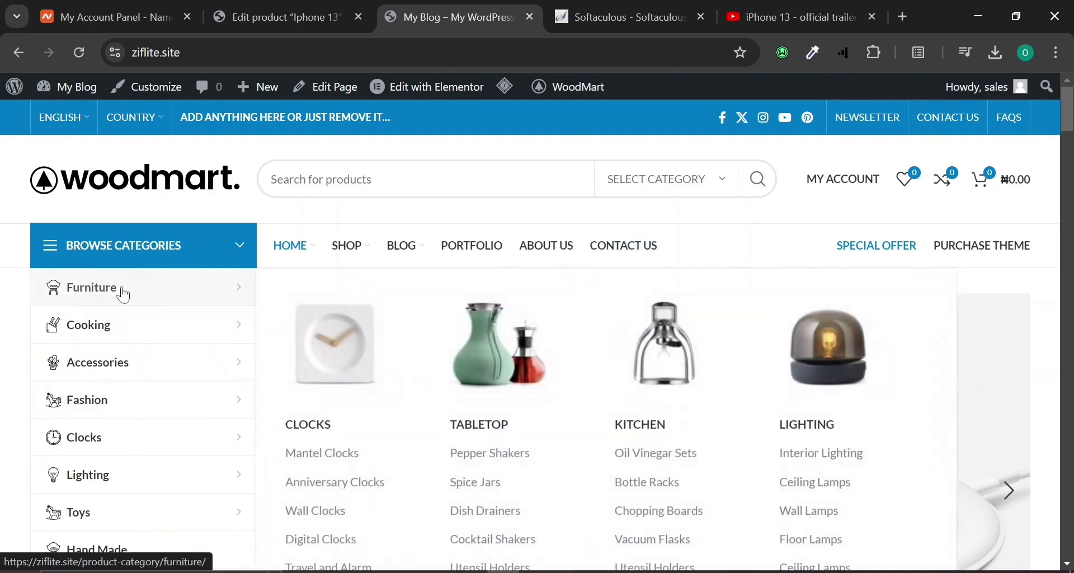
{"action": "scroll", "coordinate": [124, 296], "scroll_direction": "down", "scroll_amount": 6}
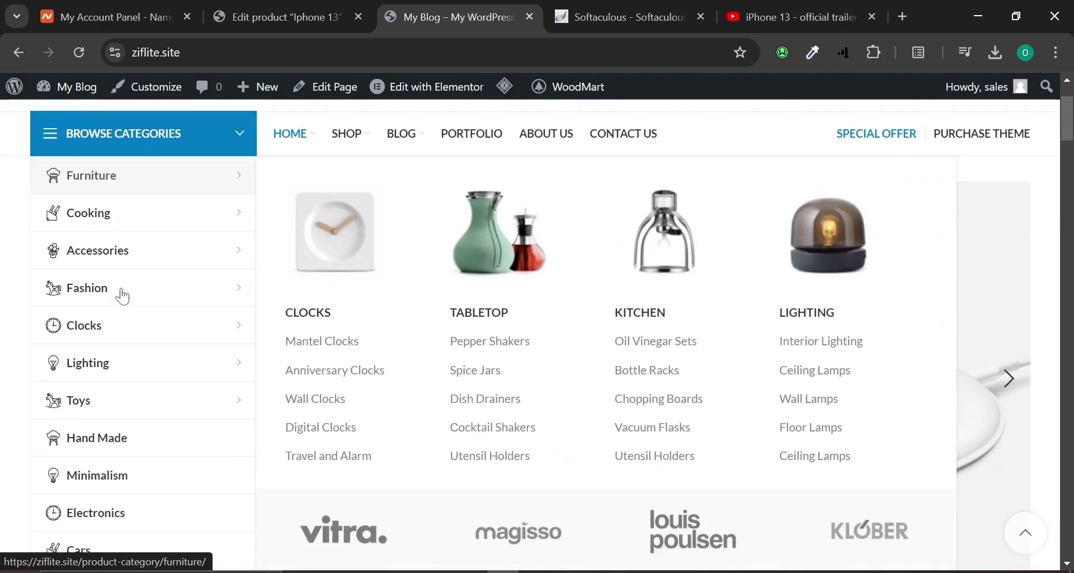
{"action": "scroll", "coordinate": [124, 297], "scroll_direction": "up", "scroll_amount": 6}
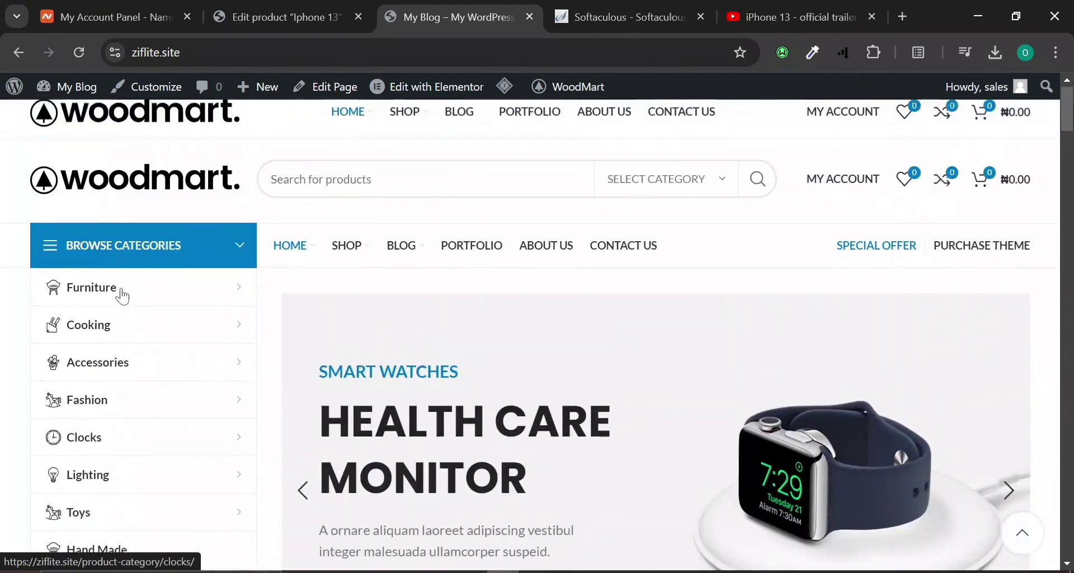
{"action": "scroll", "coordinate": [124, 297], "scroll_direction": "down", "scroll_amount": 1}
{"action": "scroll", "coordinate": [123, 296], "scroll_direction": "down", "scroll_amount": 1}
{"action": "mouse_move", "coordinate": [97, 266]}
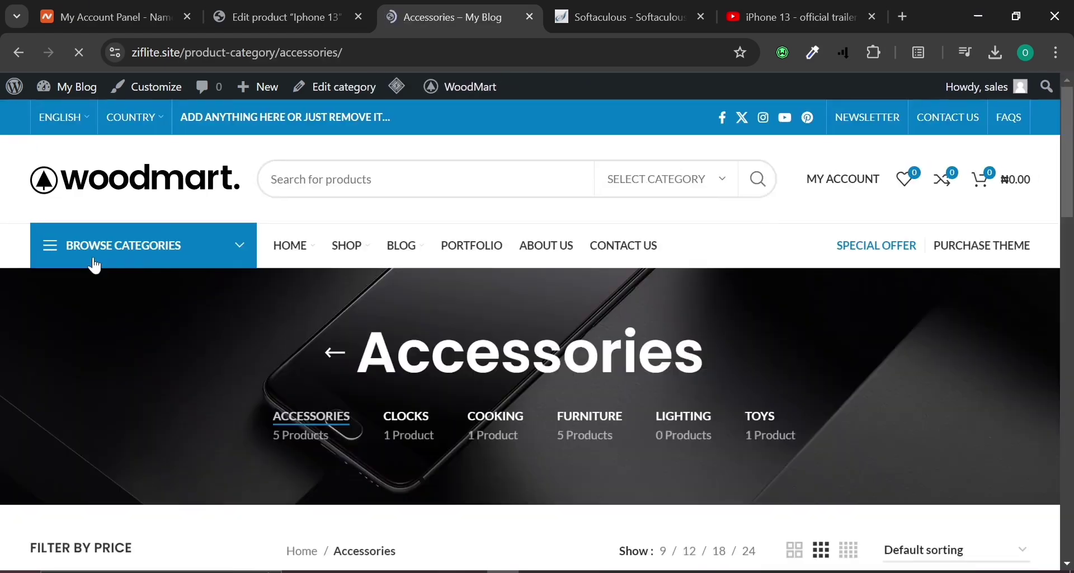
Scroll through the Iphone 13 product page to review its details and price.
{"action": "scroll", "coordinate": [243, 297], "scroll_direction": "down", "scroll_amount": 10}
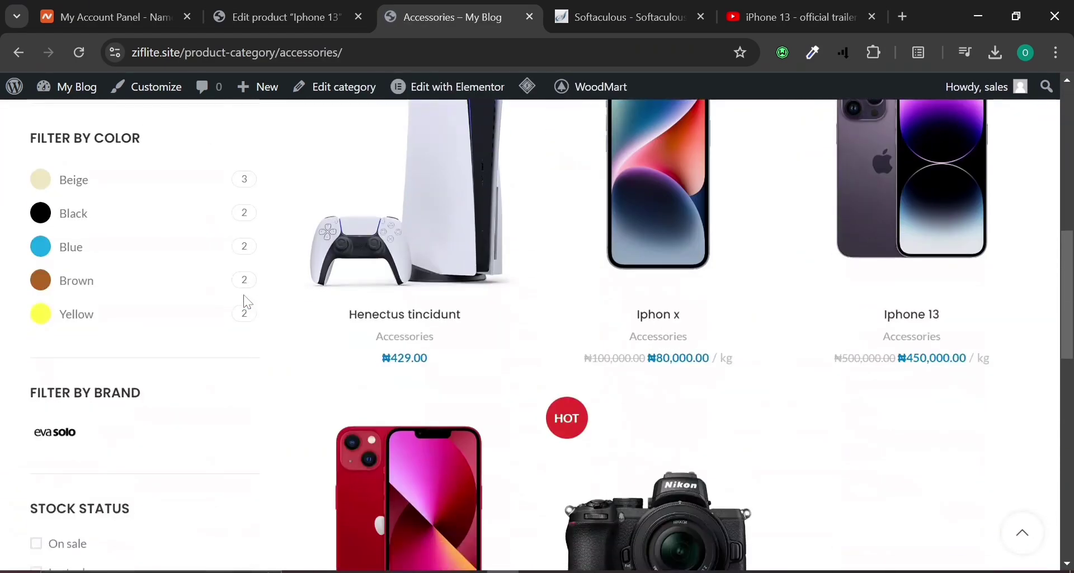
{"action": "mouse_move", "coordinate": [917, 246]}
{"action": "scroll", "coordinate": [917, 246], "scroll_direction": "down", "scroll_amount": 2}
{"action": "scroll", "coordinate": [919, 250], "scroll_direction": "up", "scroll_amount": 2}
{"action": "scroll", "coordinate": [920, 251], "scroll_direction": "up", "scroll_amount": 2}
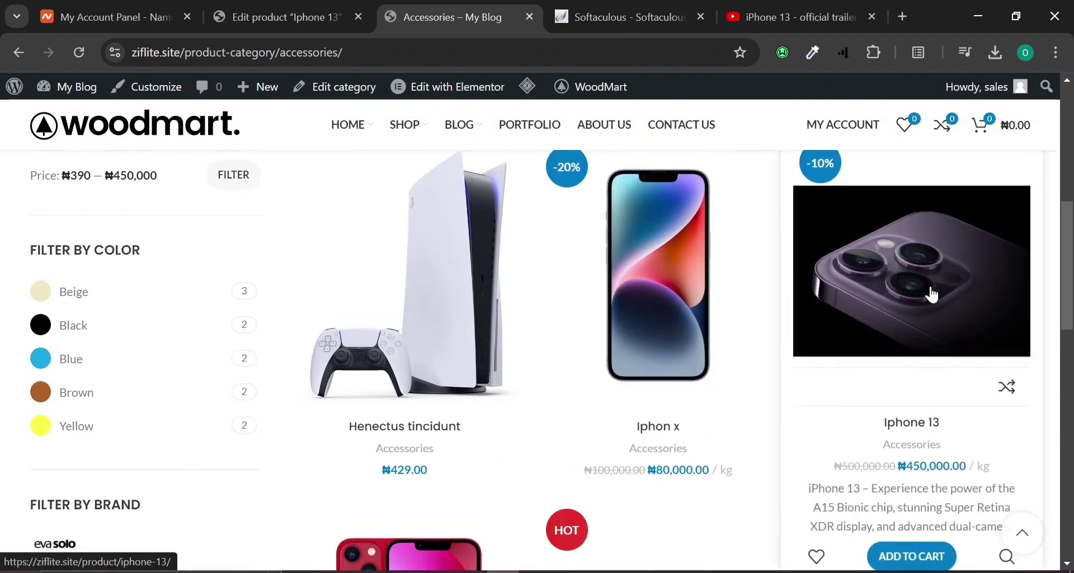
{"action": "mouse_move", "coordinate": [692, 296]}
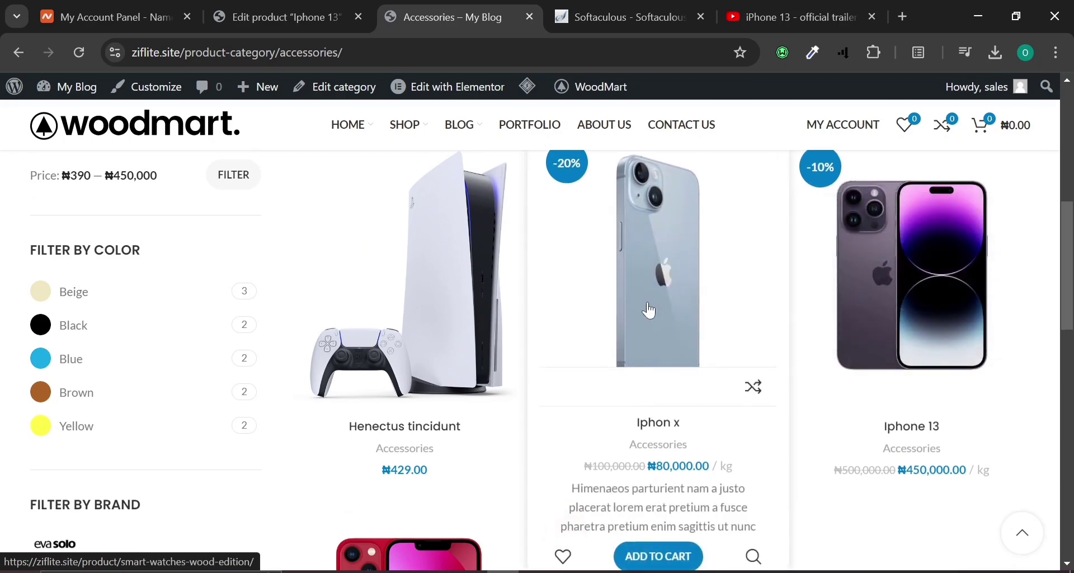
{"action": "mouse_move", "coordinate": [923, 268]}
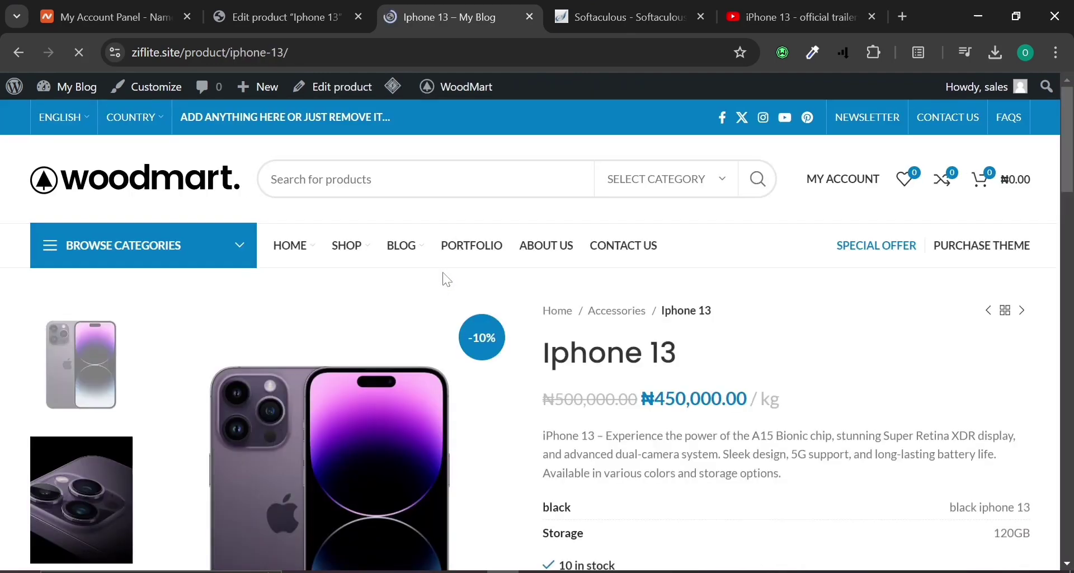
{"action": "scroll", "coordinate": [447, 280], "scroll_direction": "down", "scroll_amount": 4}
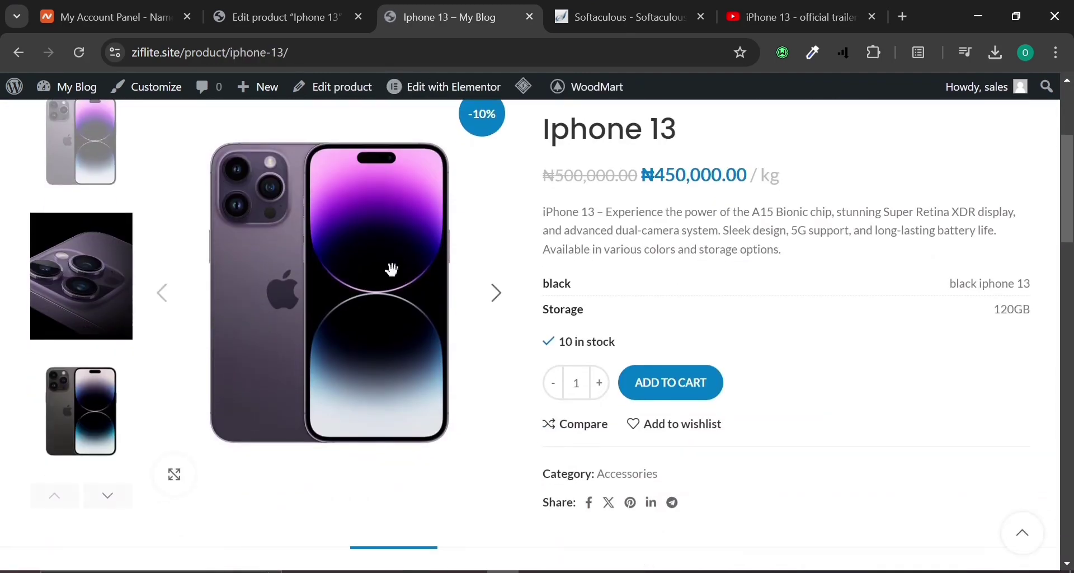
View the camera close-up and third image in the Iphone 13 product gallery.
{"action": "left_click", "coordinate": [63, 283]}
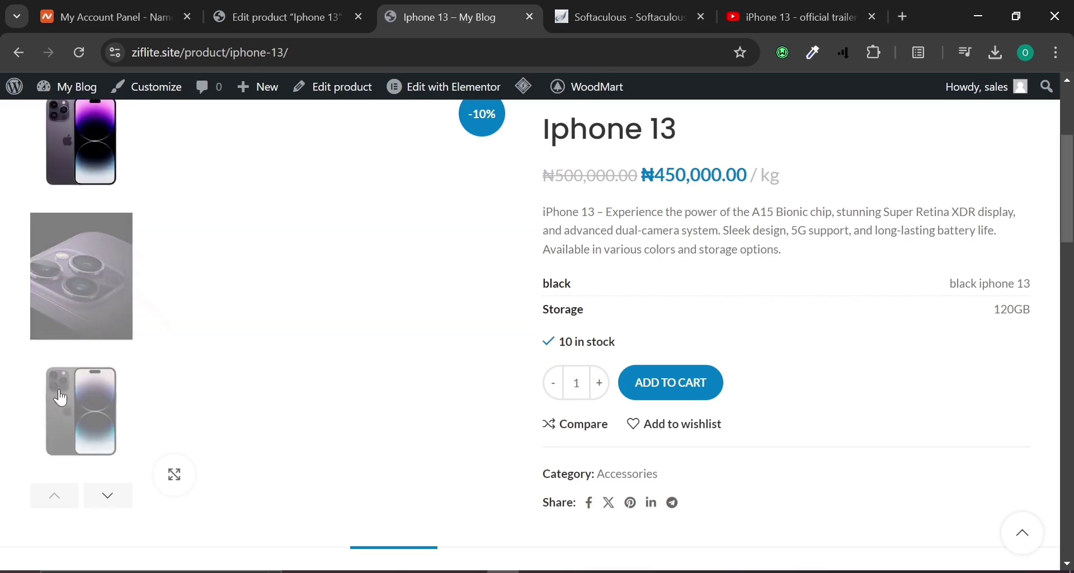
{"action": "left_click", "coordinate": [56, 381]}
{"action": "scroll", "coordinate": [60, 336], "scroll_direction": "up", "scroll_amount": 4}
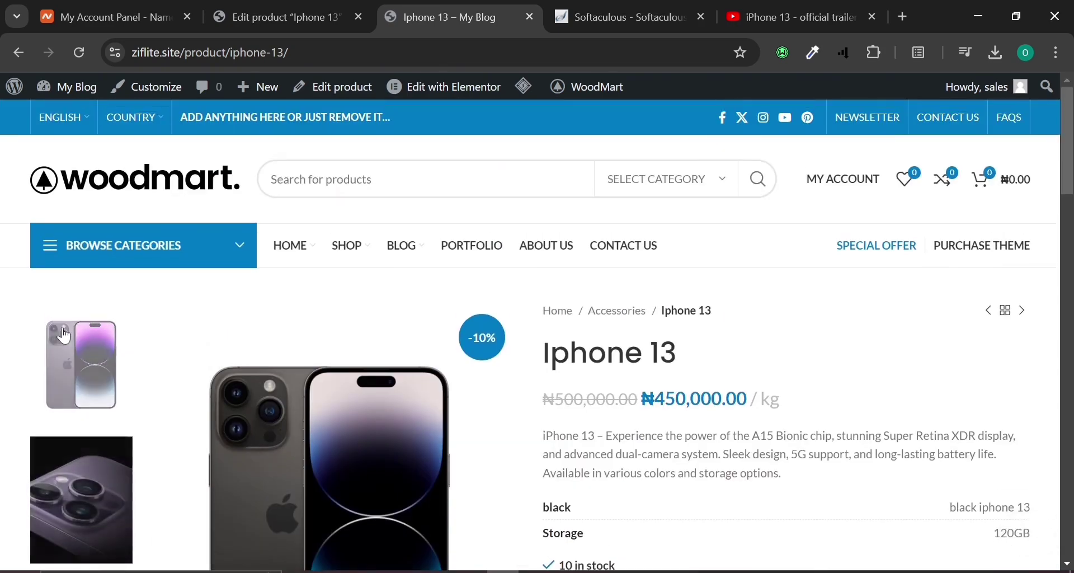
{"action": "scroll", "coordinate": [233, 384], "scroll_direction": "down", "scroll_amount": 15}
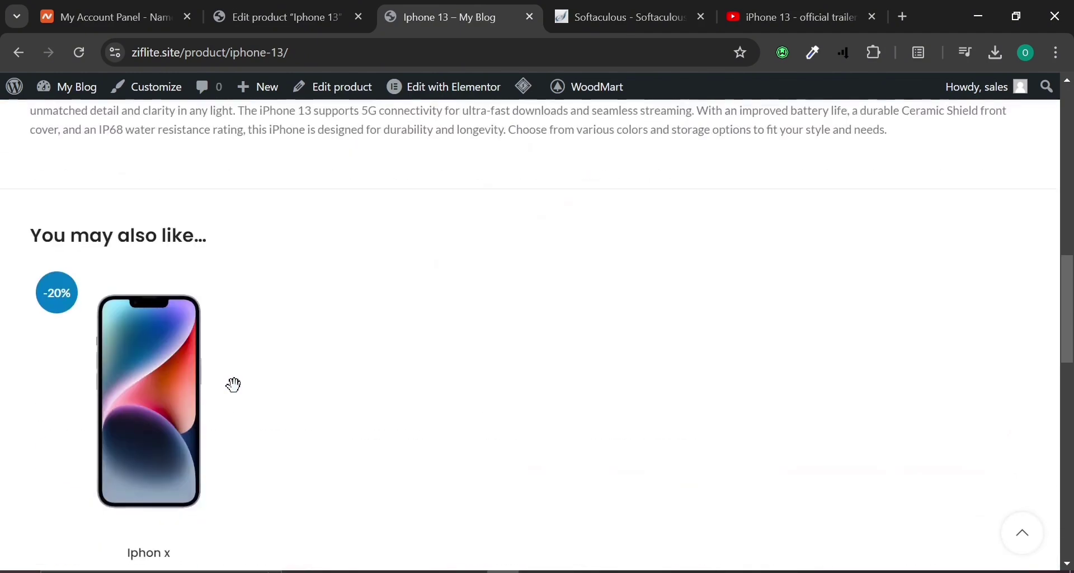
{"action": "scroll", "coordinate": [235, 394], "scroll_direction": "down", "scroll_amount": 4}
{"action": "scroll", "coordinate": [196, 280], "scroll_direction": "up", "scroll_amount": 5}
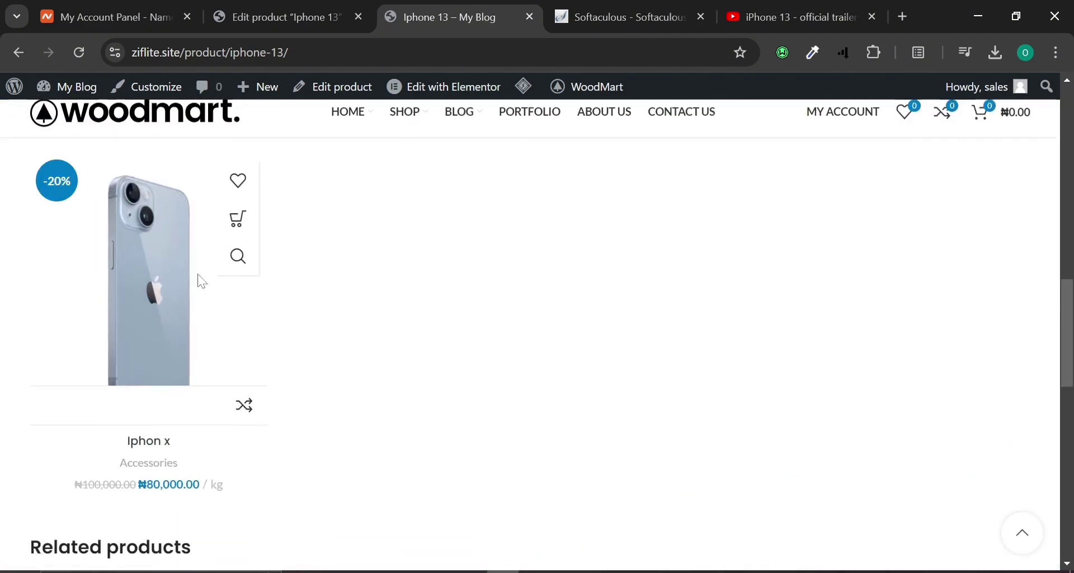
{"action": "scroll", "coordinate": [104, 255], "scroll_direction": "down", "scroll_amount": 5}
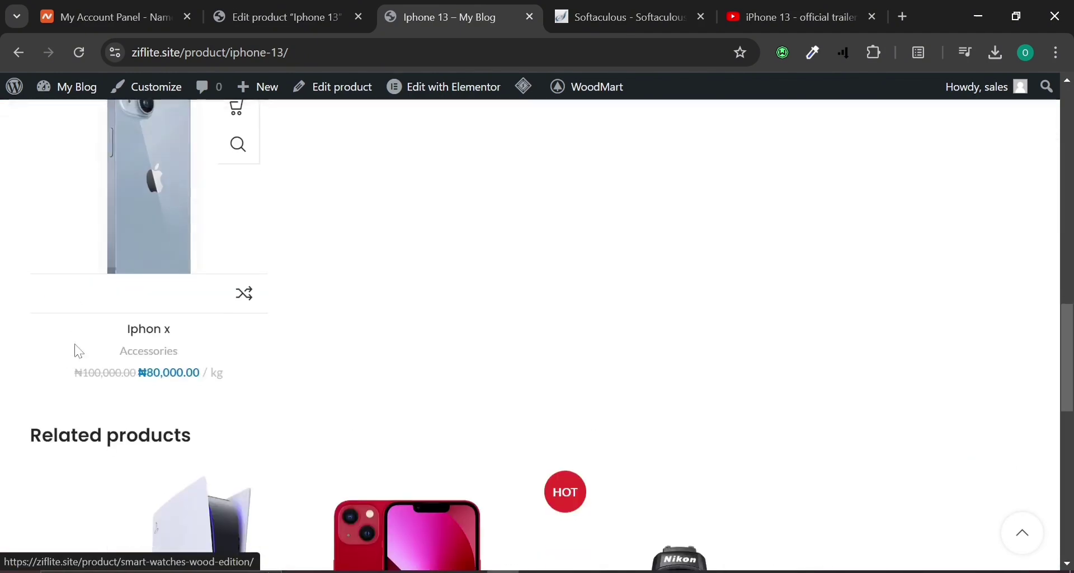
{"action": "scroll", "coordinate": [107, 364], "scroll_direction": "up", "scroll_amount": 4}
{"action": "scroll", "coordinate": [106, 371], "scroll_direction": "up", "scroll_amount": 12}
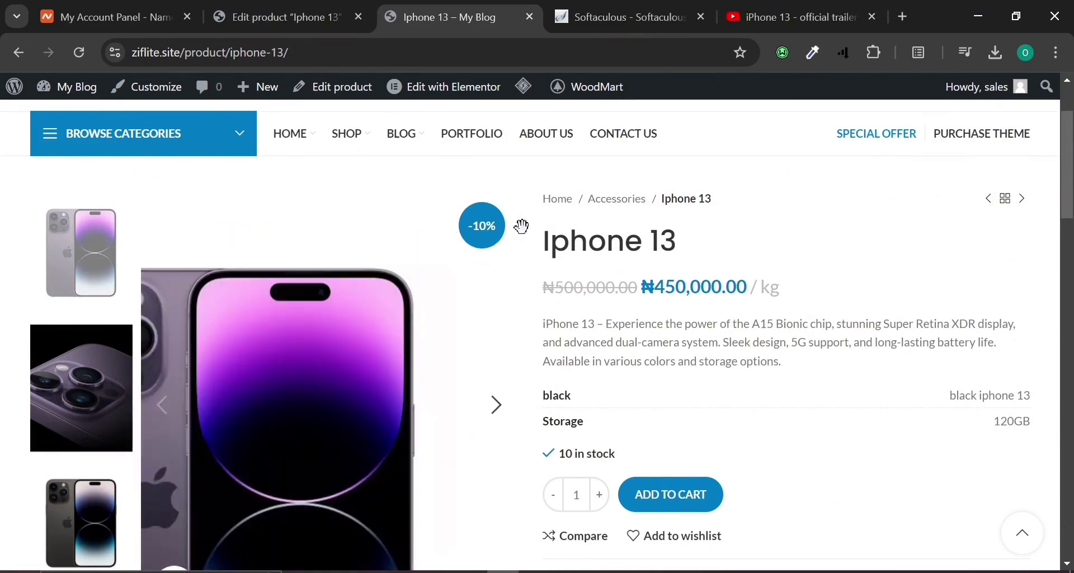
{"action": "scroll", "coordinate": [662, 361], "scroll_direction": "down", "scroll_amount": 2}
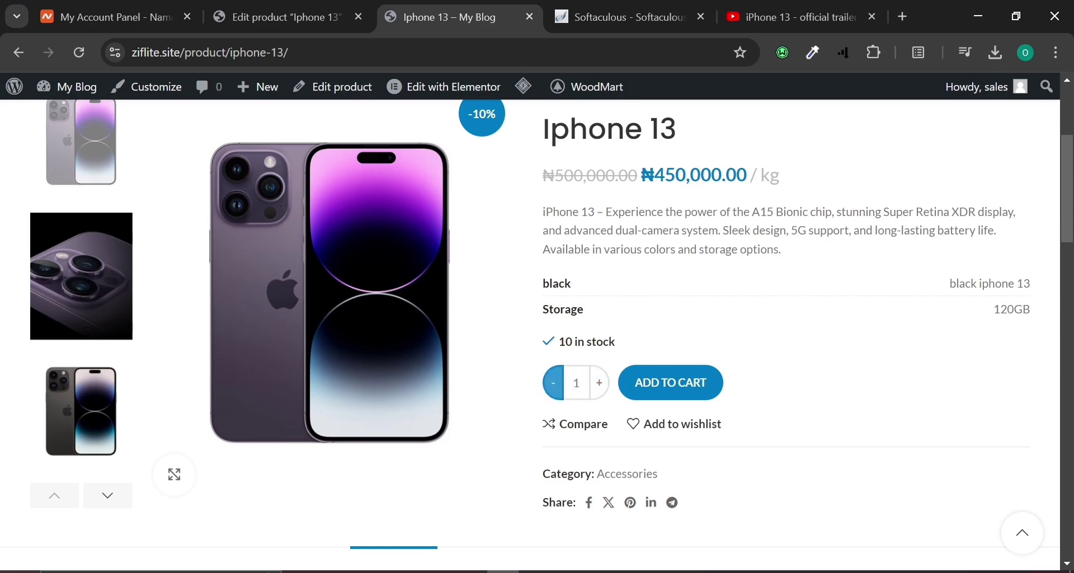
{"action": "scroll", "coordinate": [660, 343], "scroll_direction": "down", "scroll_amount": 6}
{"action": "scroll", "coordinate": [660, 342], "scroll_direction": "up", "scroll_amount": 4}
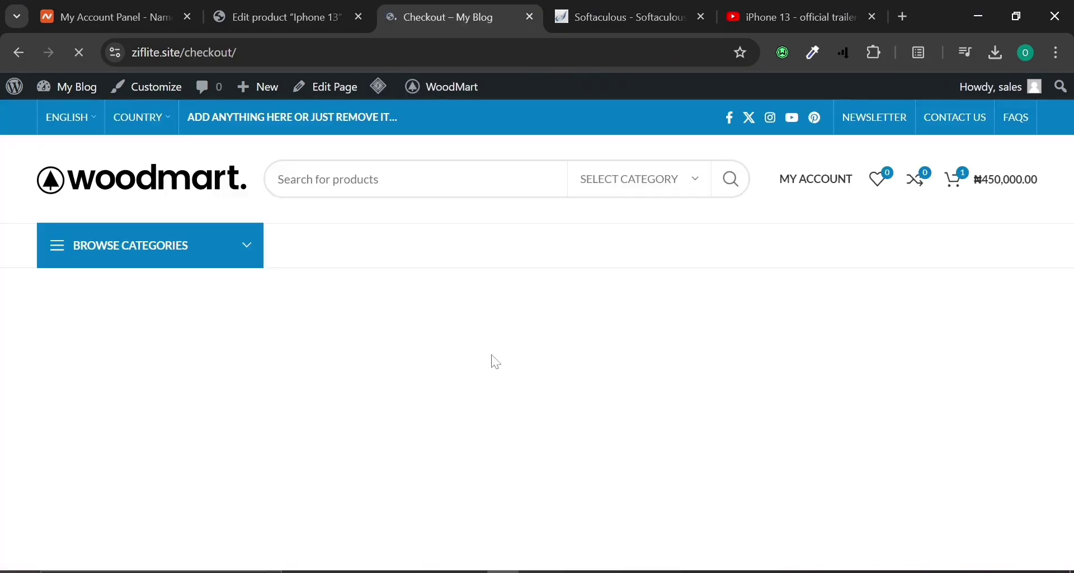
Fill the checkout billing details from the saved address suggestion.
{"action": "scroll", "coordinate": [367, 351], "scroll_direction": "down", "scroll_amount": 3}
{"action": "scroll", "coordinate": [369, 355], "scroll_direction": "down", "scroll_amount": 1}
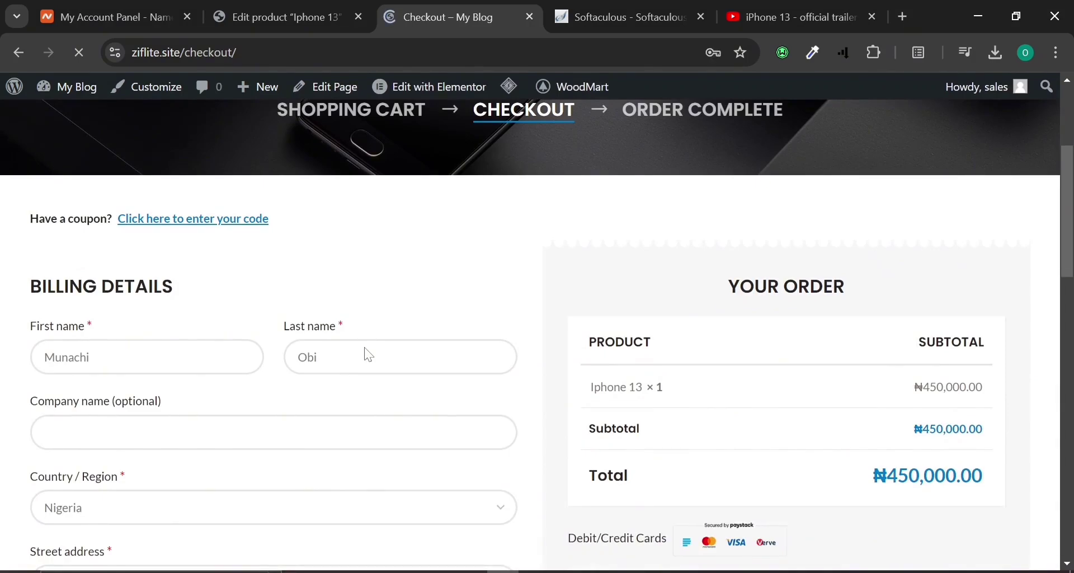
{"action": "scroll", "coordinate": [366, 356], "scroll_direction": "down", "scroll_amount": 4}
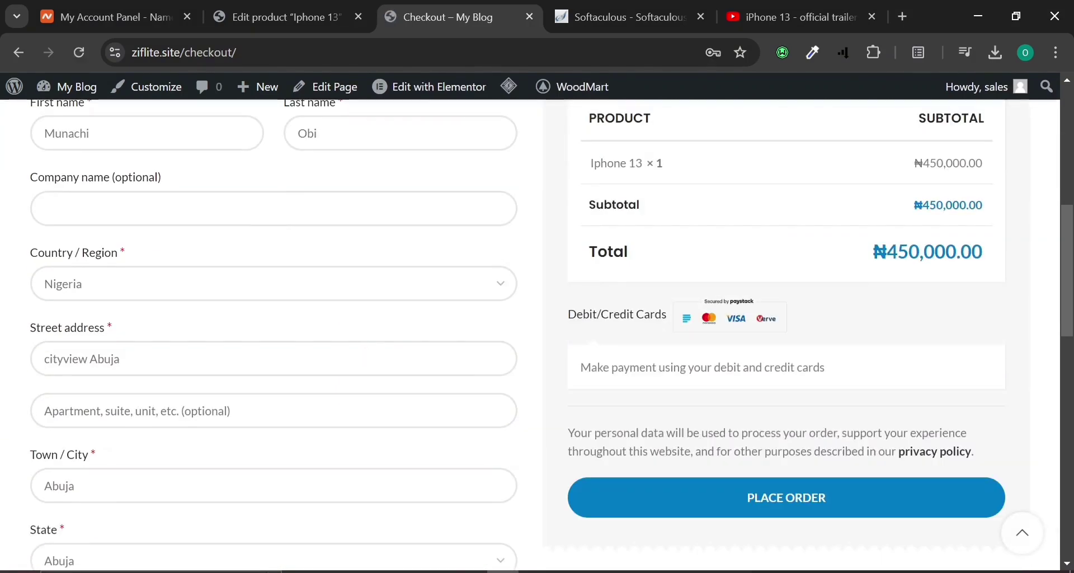
{"action": "scroll", "coordinate": [207, 369], "scroll_direction": "up", "scroll_amount": 4}
{"action": "left_click", "coordinate": [206, 368]}
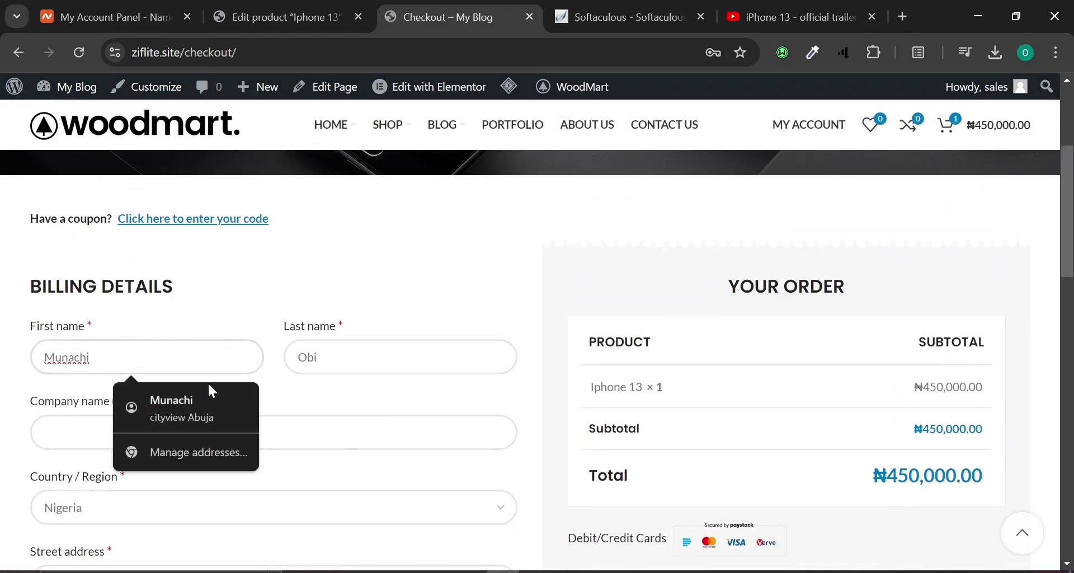
{"action": "left_click", "coordinate": [208, 402]}
Place the Iphone 13 order, then go back to the checkout page.
{"action": "scroll", "coordinate": [251, 439], "scroll_direction": "down", "scroll_amount": 8}
{"action": "scroll", "coordinate": [256, 443], "scroll_direction": "down", "scroll_amount": 6}
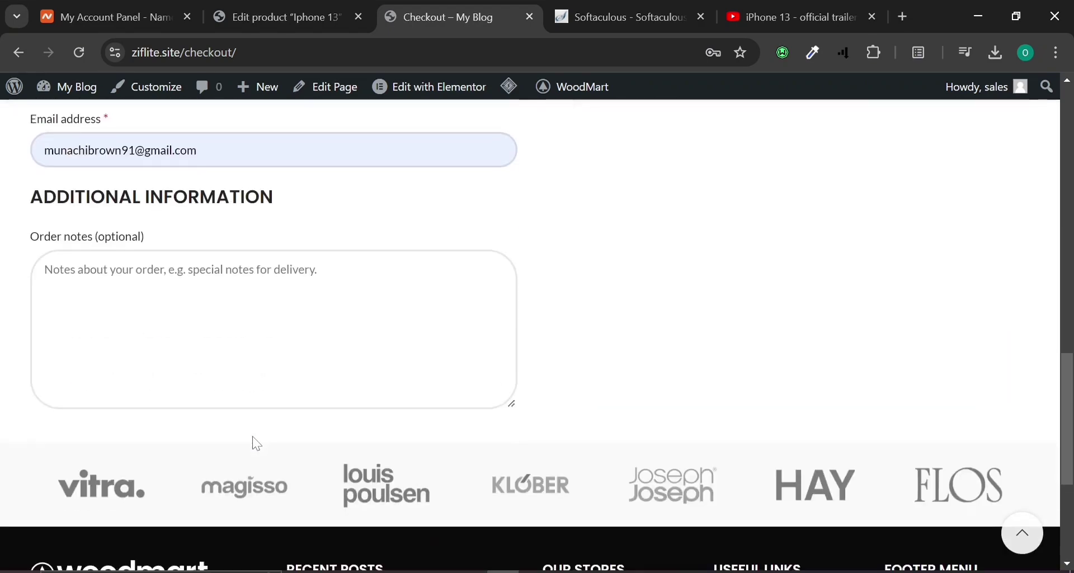
{"action": "scroll", "coordinate": [257, 443], "scroll_direction": "up", "scroll_amount": 8}
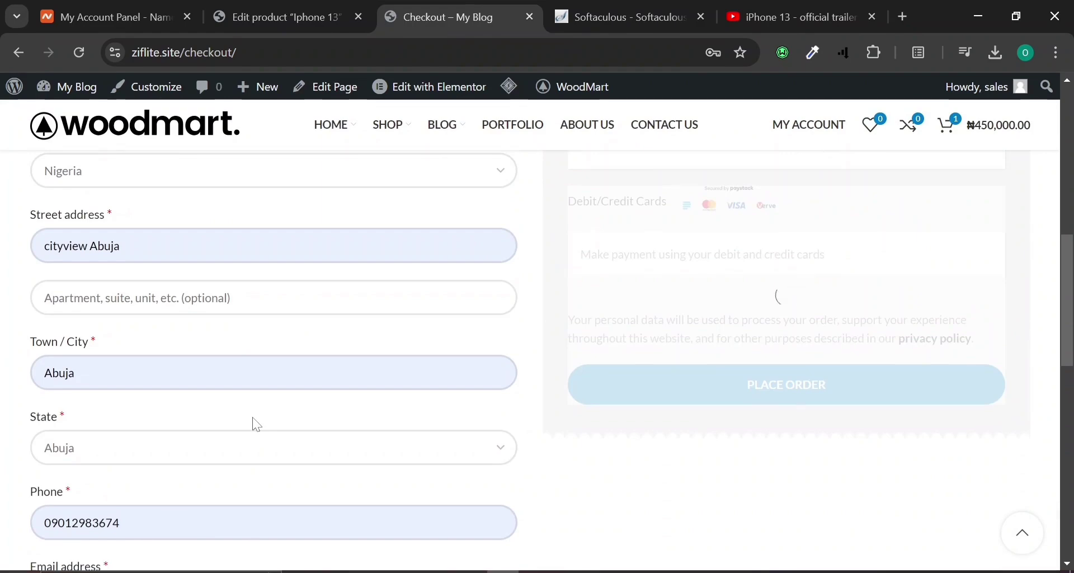
{"action": "scroll", "coordinate": [256, 425], "scroll_direction": "up", "scroll_amount": 4}
{"action": "scroll", "coordinate": [253, 419], "scroll_direction": "down", "scroll_amount": 4}
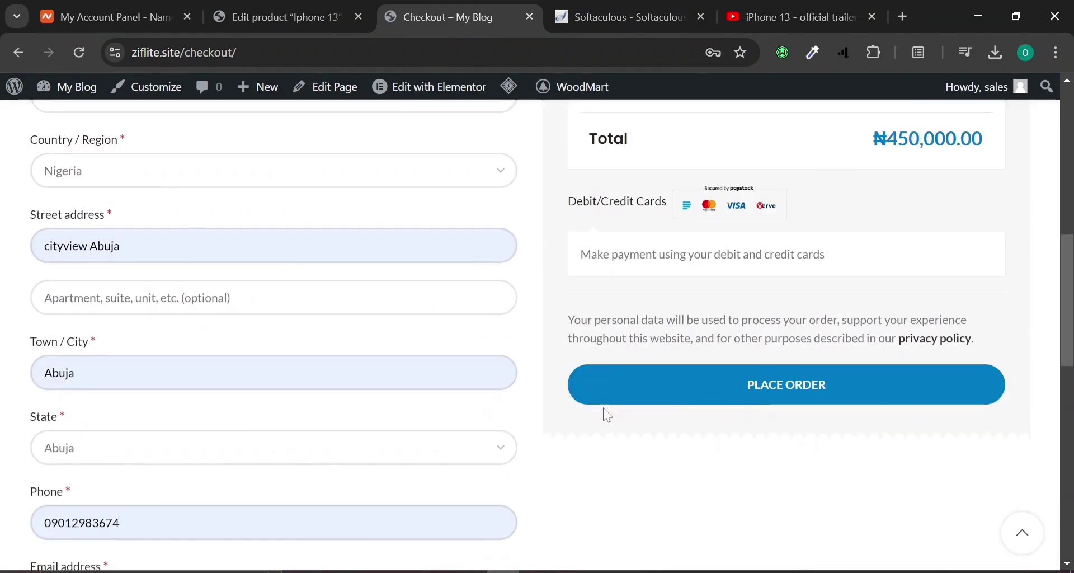
{"action": "left_click", "coordinate": [763, 388]}
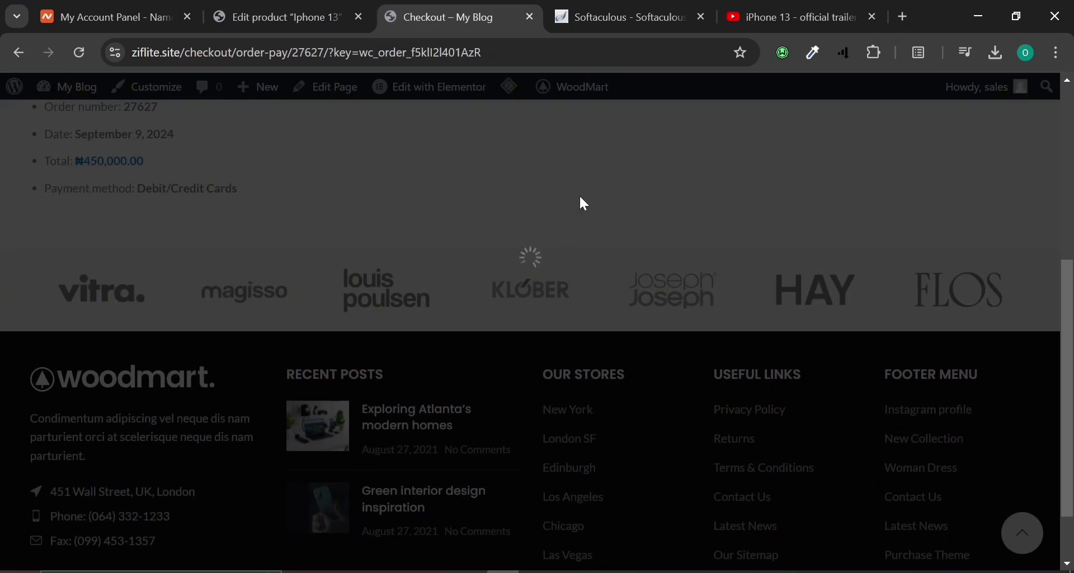
{"action": "left_click", "coordinate": [22, 53]}
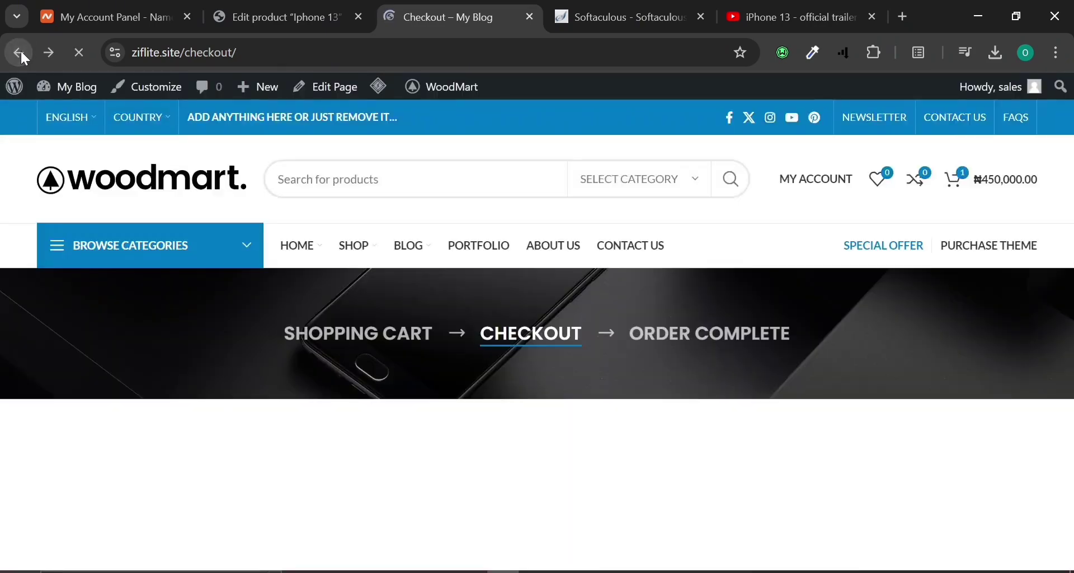
Return to the Iphone 13 page, scan You may also like and Related products, then switch to its editor.
{"action": "left_click", "coordinate": [20, 52]}
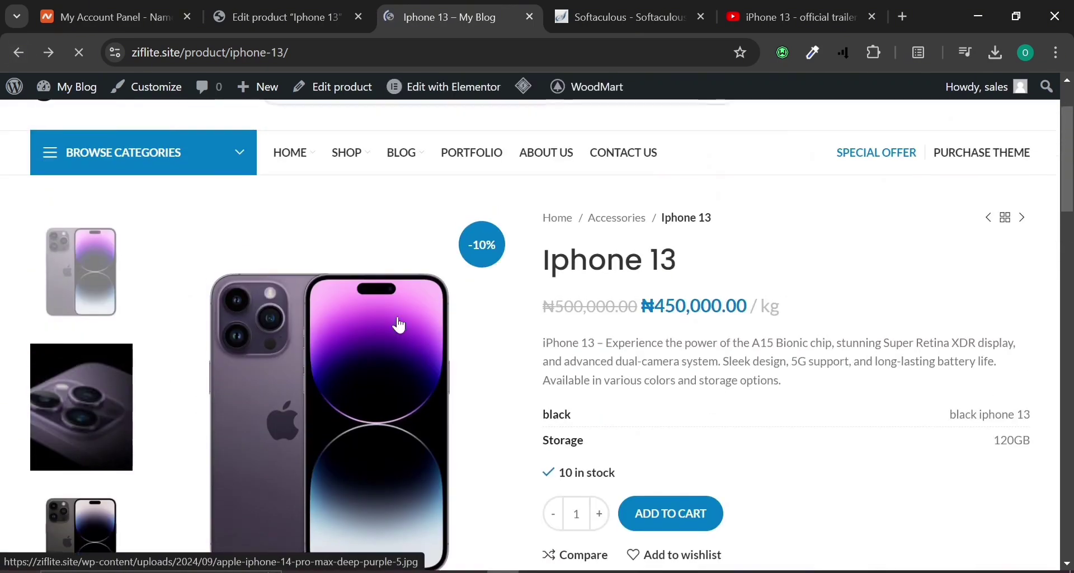
{"action": "scroll", "coordinate": [398, 319], "scroll_direction": "down", "scroll_amount": 8}
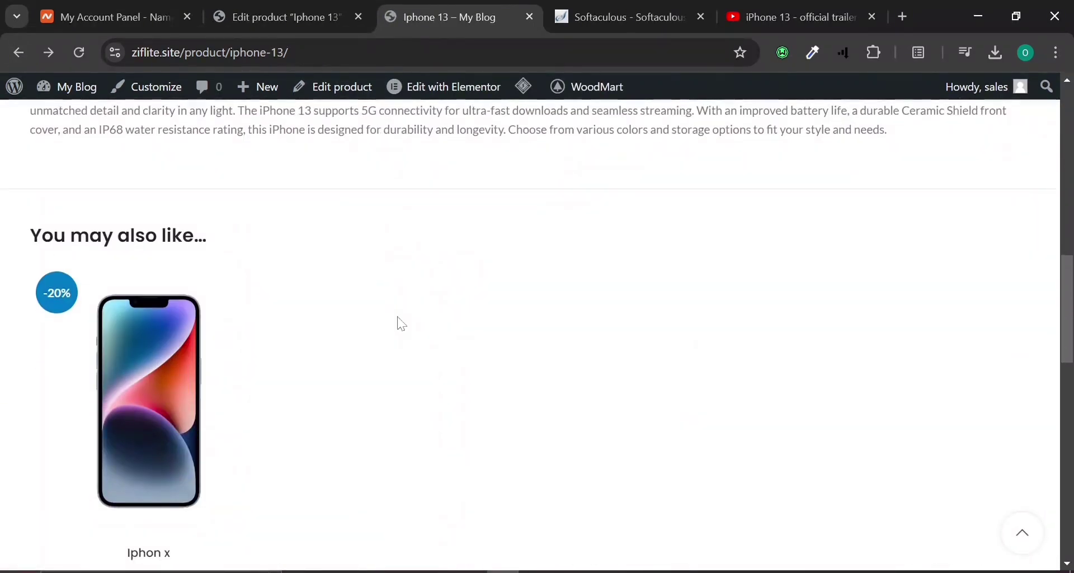
{"action": "scroll", "coordinate": [402, 324], "scroll_direction": "down", "scroll_amount": 2}
{"action": "scroll", "coordinate": [402, 324], "scroll_direction": "down", "scroll_amount": 4}
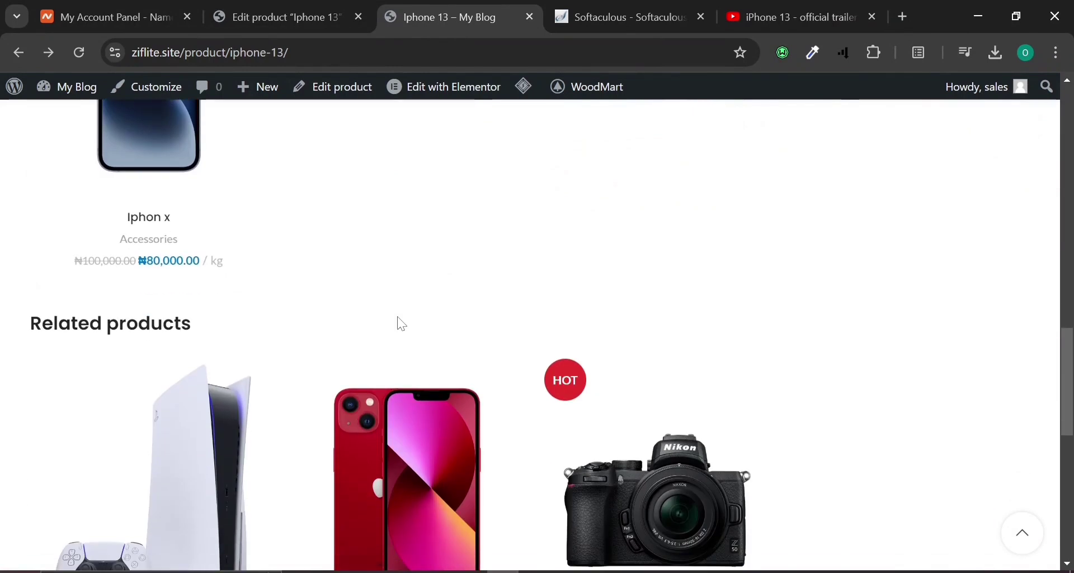
{"action": "scroll", "coordinate": [402, 324], "scroll_direction": "up", "scroll_amount": 6}
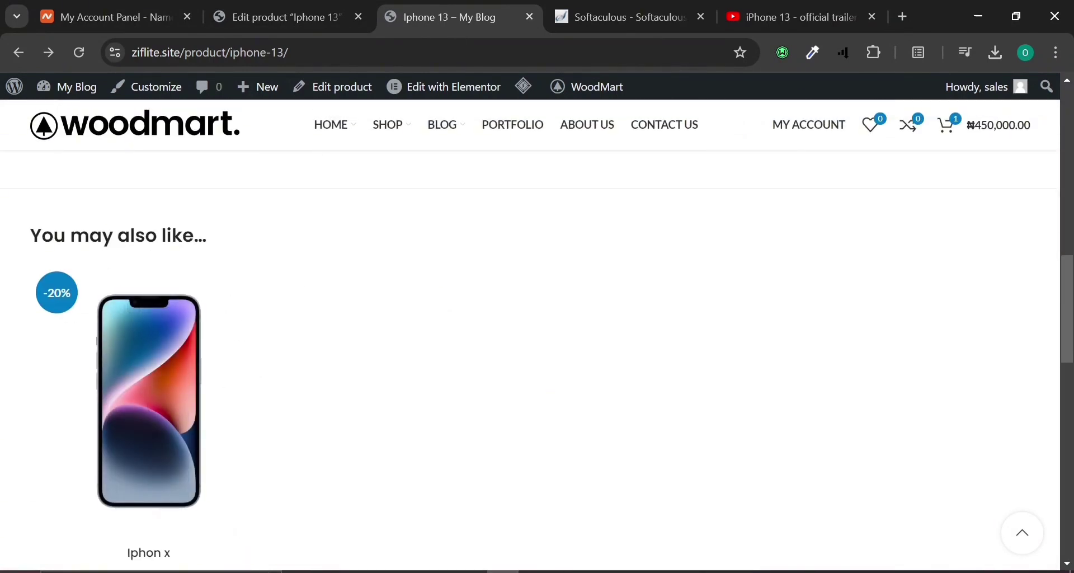
{"action": "scroll", "coordinate": [157, 313], "scroll_direction": "down", "scroll_amount": 4}
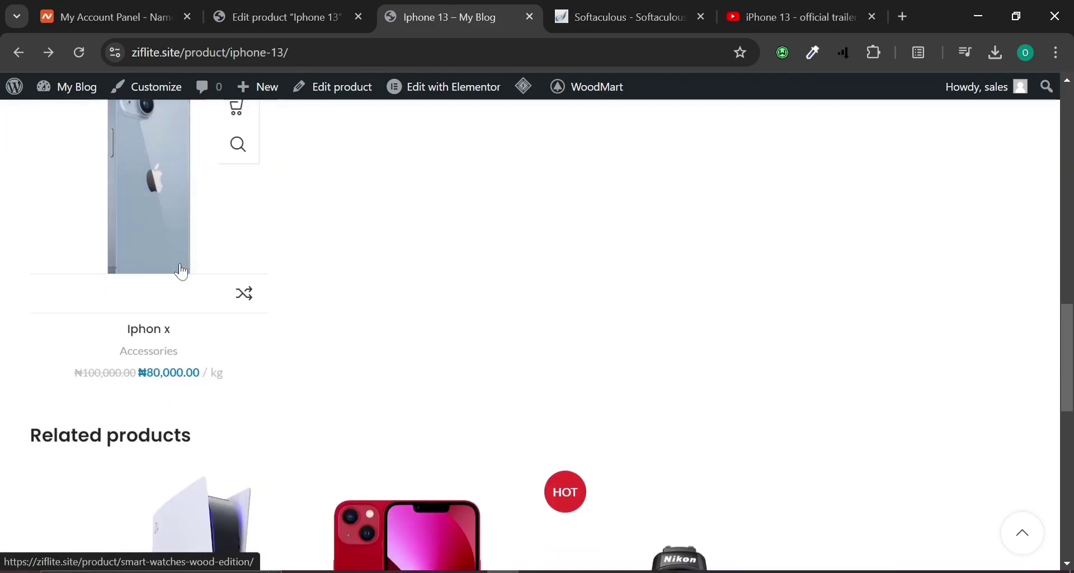
{"action": "scroll", "coordinate": [202, 247], "scroll_direction": "up", "scroll_amount": 2}
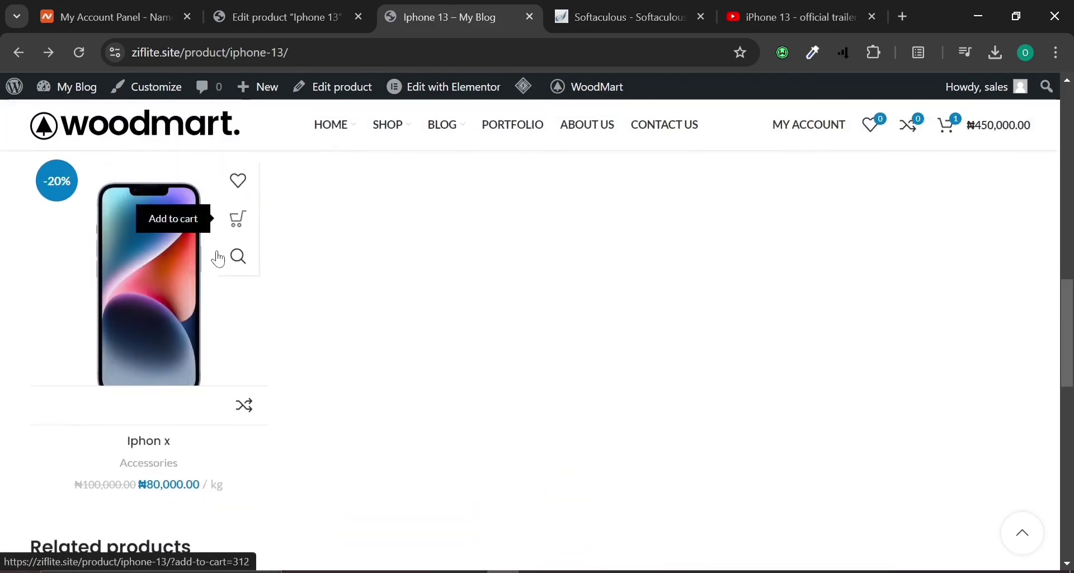
{"action": "scroll", "coordinate": [235, 218], "scroll_direction": "down", "scroll_amount": 4}
{"action": "scroll", "coordinate": [284, 276], "scroll_direction": "down", "scroll_amount": 10}
{"action": "scroll", "coordinate": [283, 276], "scroll_direction": "up", "scroll_amount": 8}
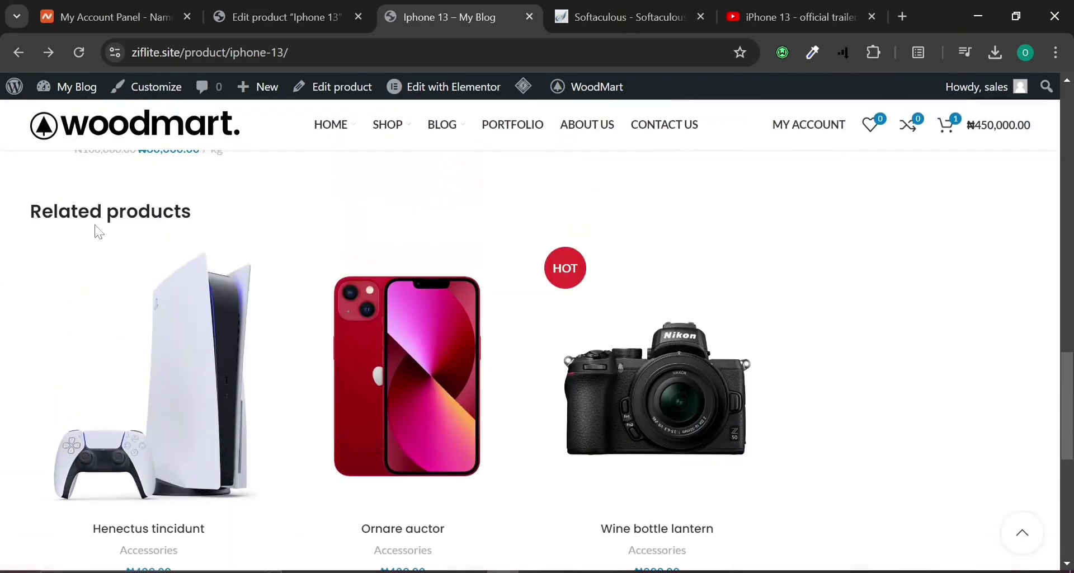
{"action": "scroll", "coordinate": [210, 347], "scroll_direction": "down", "scroll_amount": 6}
{"action": "scroll", "coordinate": [207, 347], "scroll_direction": "up", "scroll_amount": 10}
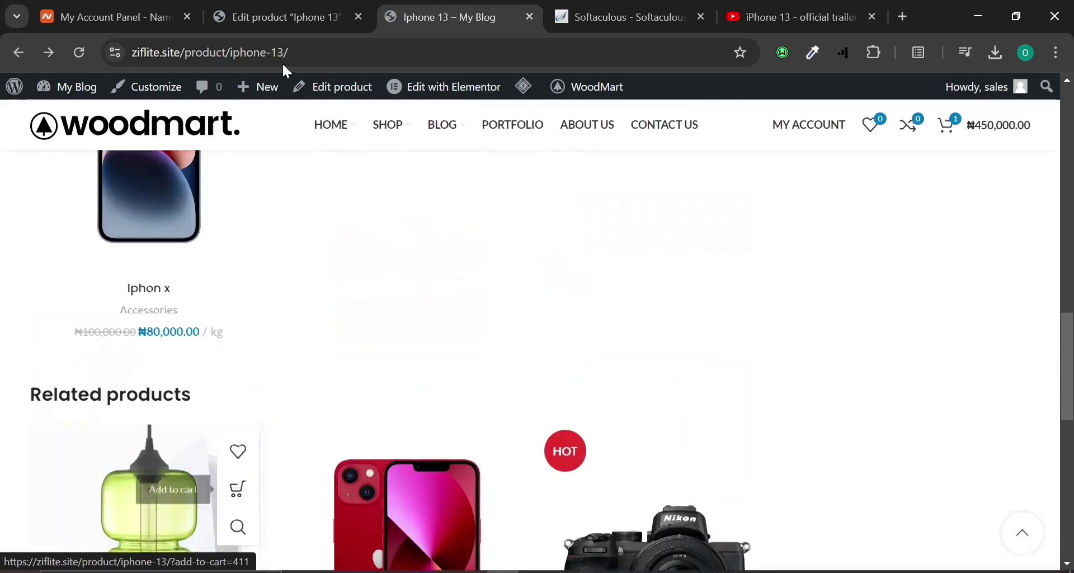
{"action": "left_click", "coordinate": [293, 6]}
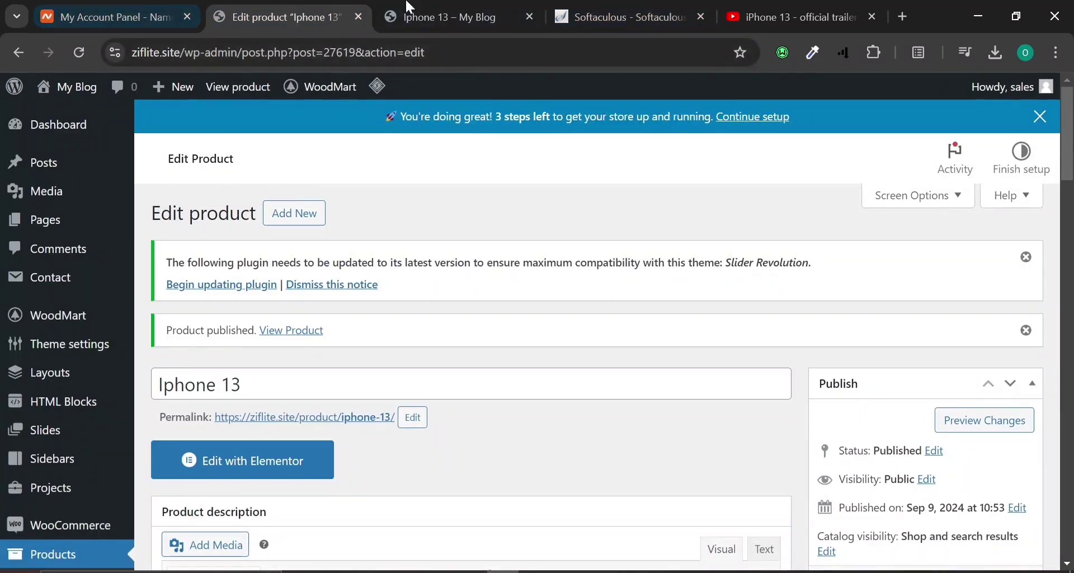
Compare the storefront and Iphone 13 editor, then reveal the WoodMart Theme settings submenu.
{"action": "left_click", "coordinate": [524, 7]}
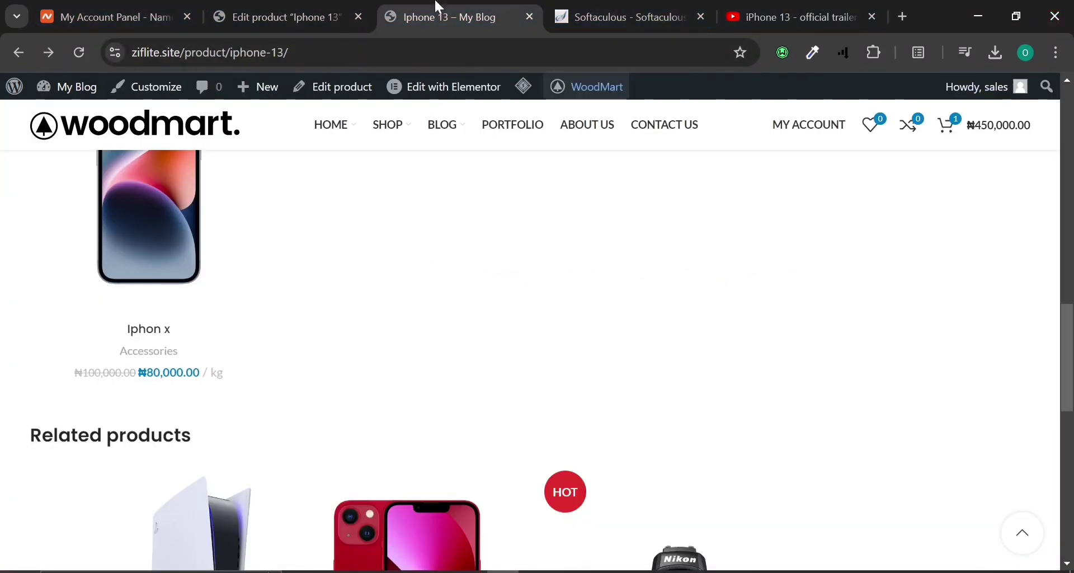
{"action": "left_click", "coordinate": [287, 14]}
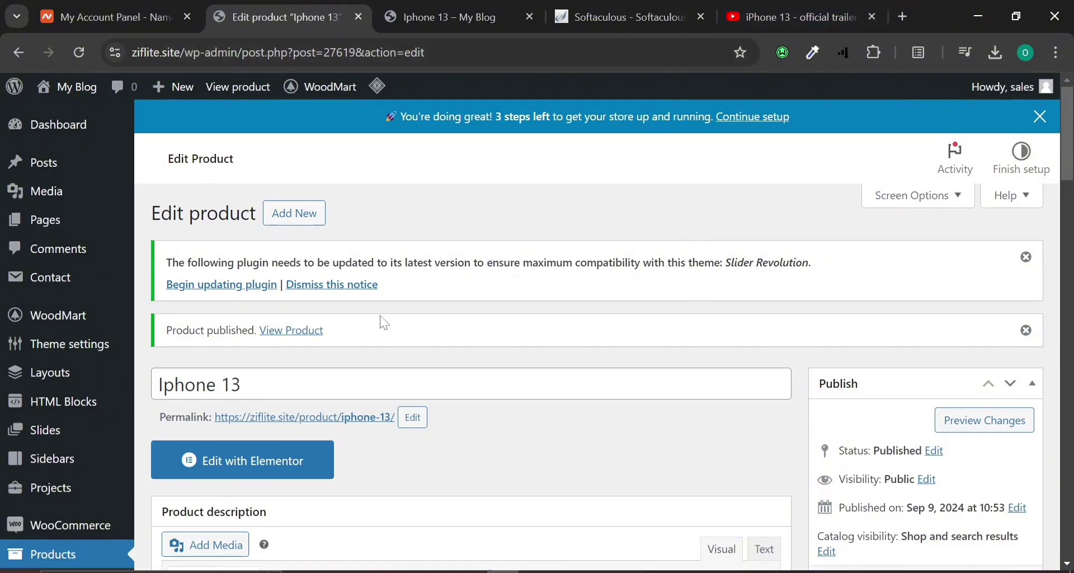
{"action": "scroll", "coordinate": [379, 319], "scroll_direction": "down", "scroll_amount": 6}
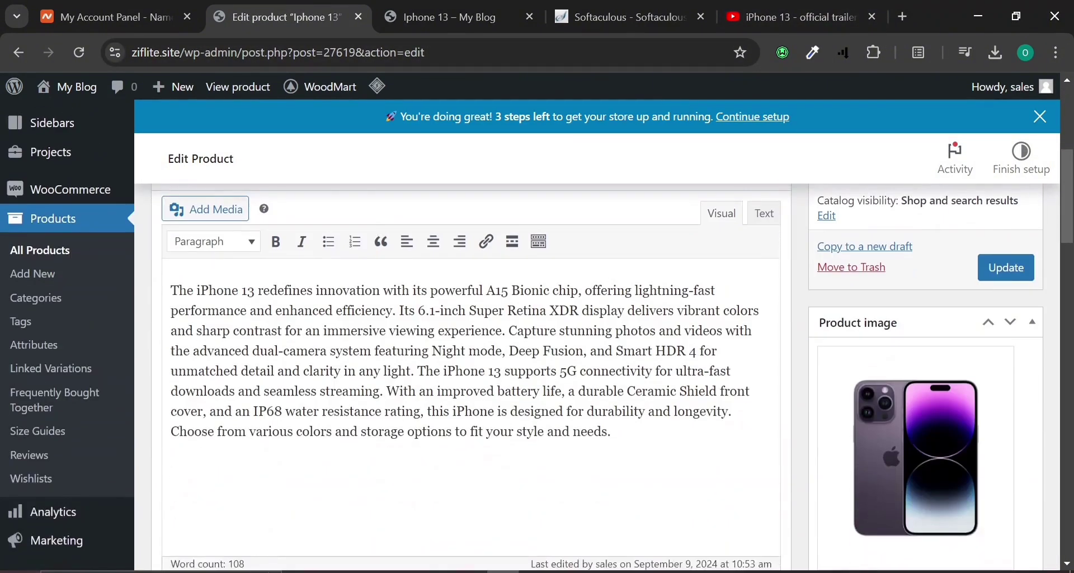
{"action": "scroll", "coordinate": [382, 323], "scroll_direction": "up", "scroll_amount": 3}
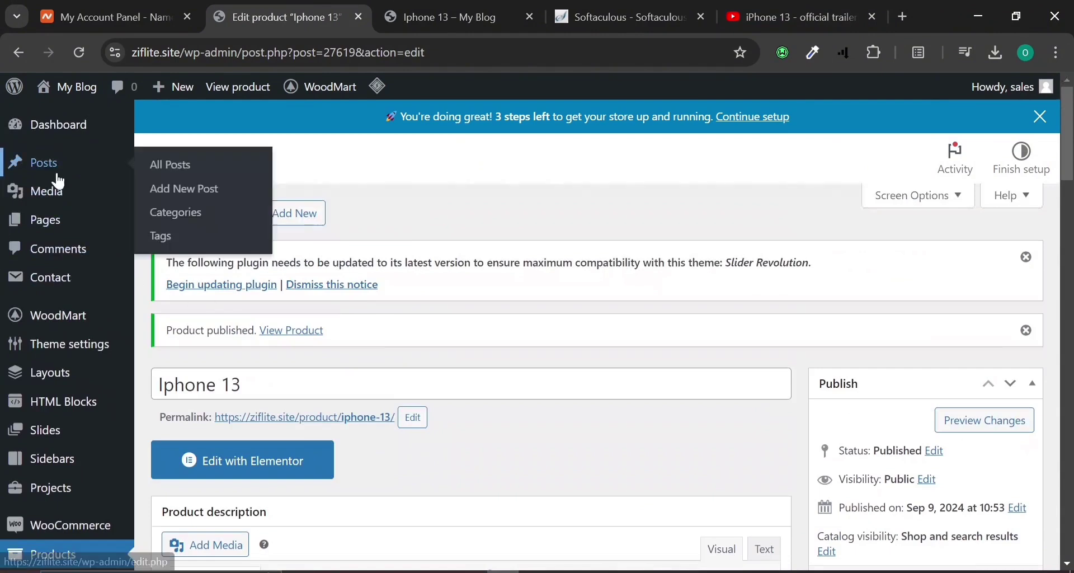
{"action": "mouse_move", "coordinate": [59, 330]}
{"action": "mouse_move", "coordinate": [70, 354]}
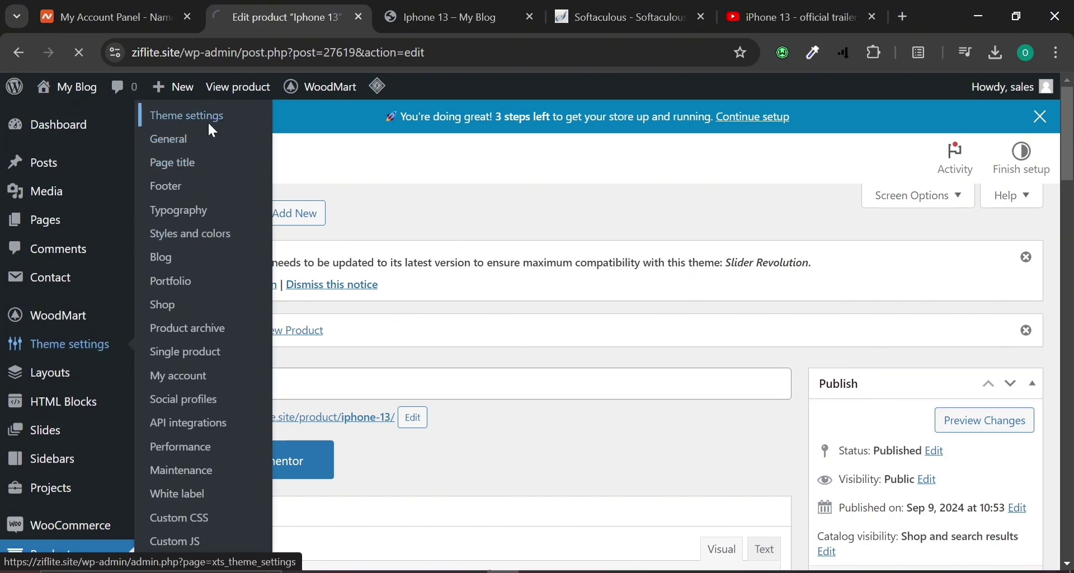
In WoodMart Theme settings, review the Header list and keep Header Electronics.
{"action": "left_click", "coordinate": [211, 130]}
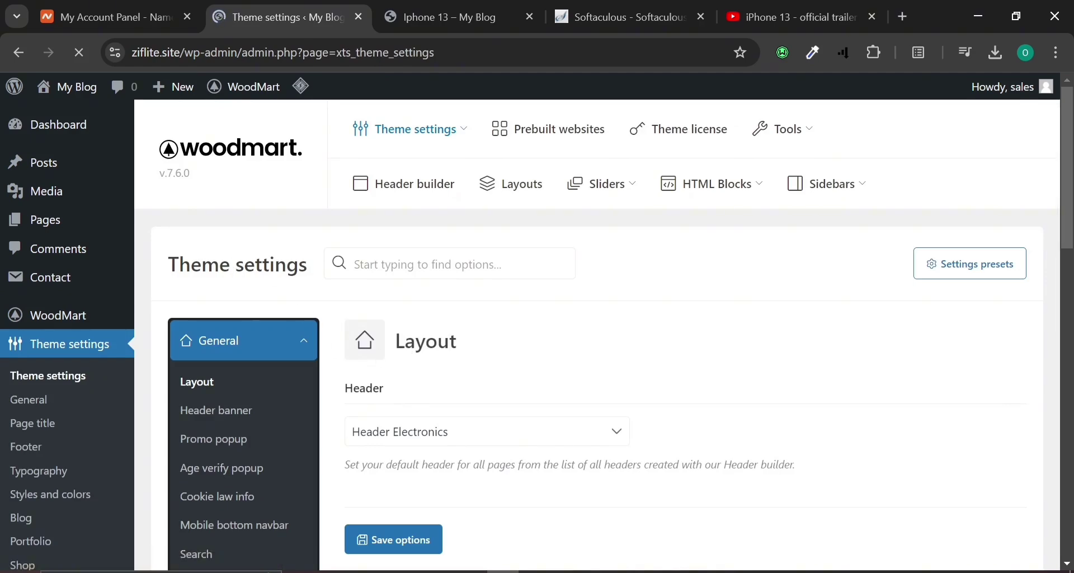
{"action": "scroll", "coordinate": [243, 310], "scroll_direction": "down", "scroll_amount": 5}
{"action": "scroll", "coordinate": [259, 298], "scroll_direction": "up", "scroll_amount": 2}
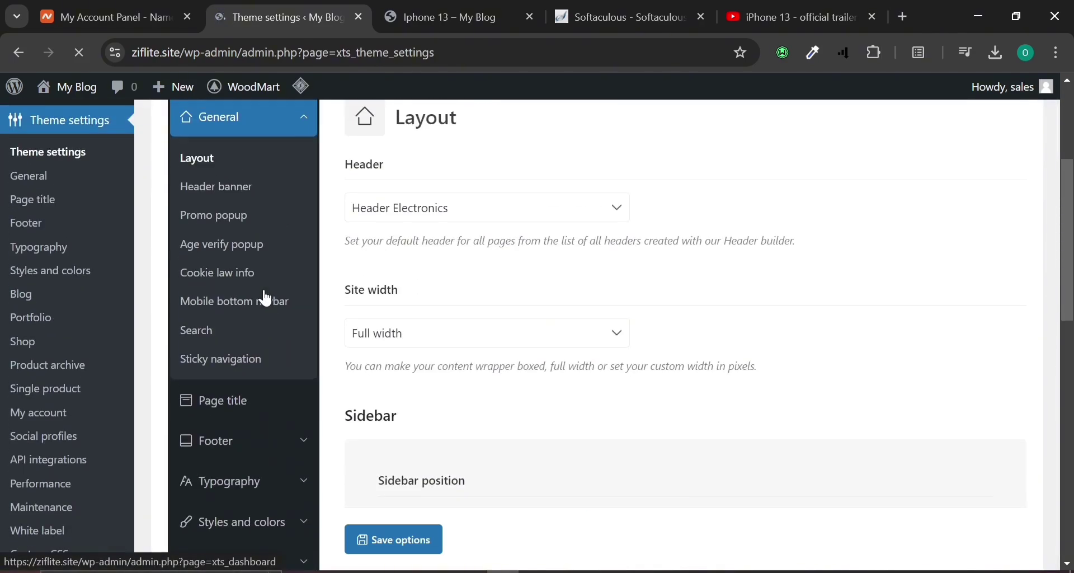
{"action": "left_click", "coordinate": [570, 215]}
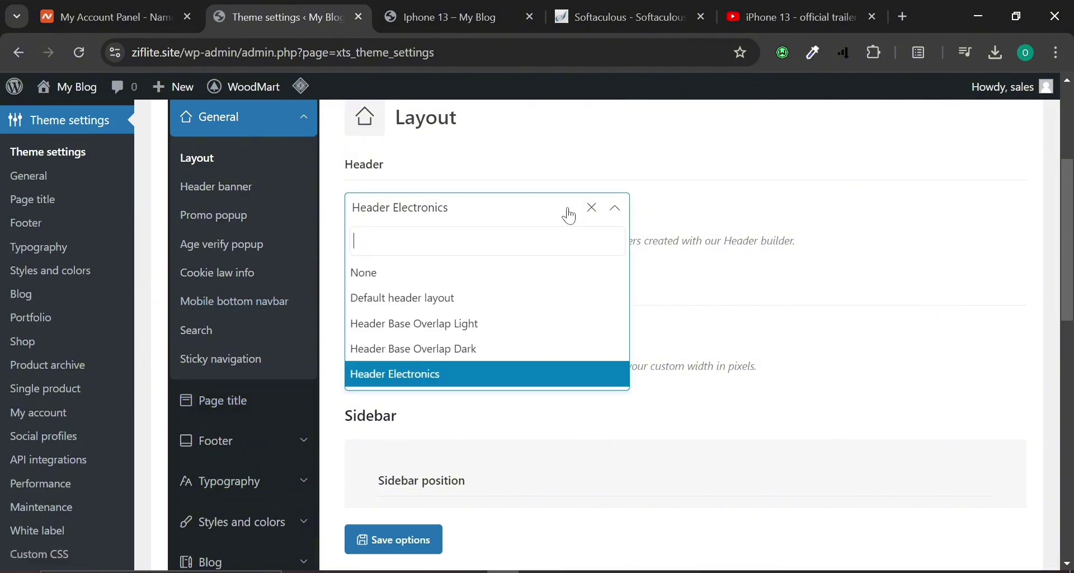
{"action": "left_click", "coordinate": [570, 215]}
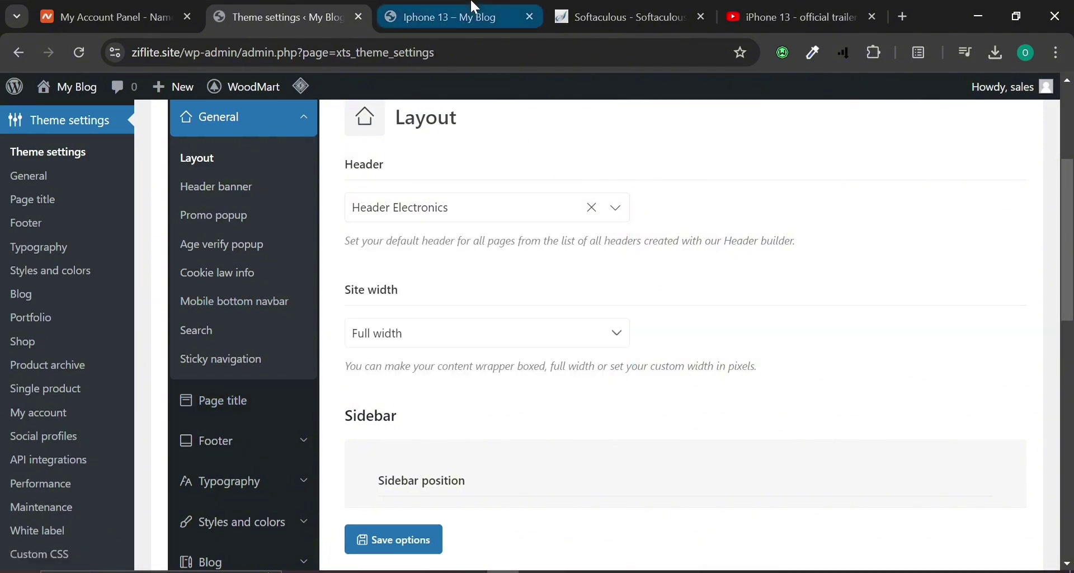
Look over the iPhone 13 product page and the Menus admin page.
{"action": "scroll", "coordinate": [417, 319], "scroll_direction": "down", "scroll_amount": 1}
{"action": "scroll", "coordinate": [240, 355], "scroll_direction": "down", "scroll_amount": 2}
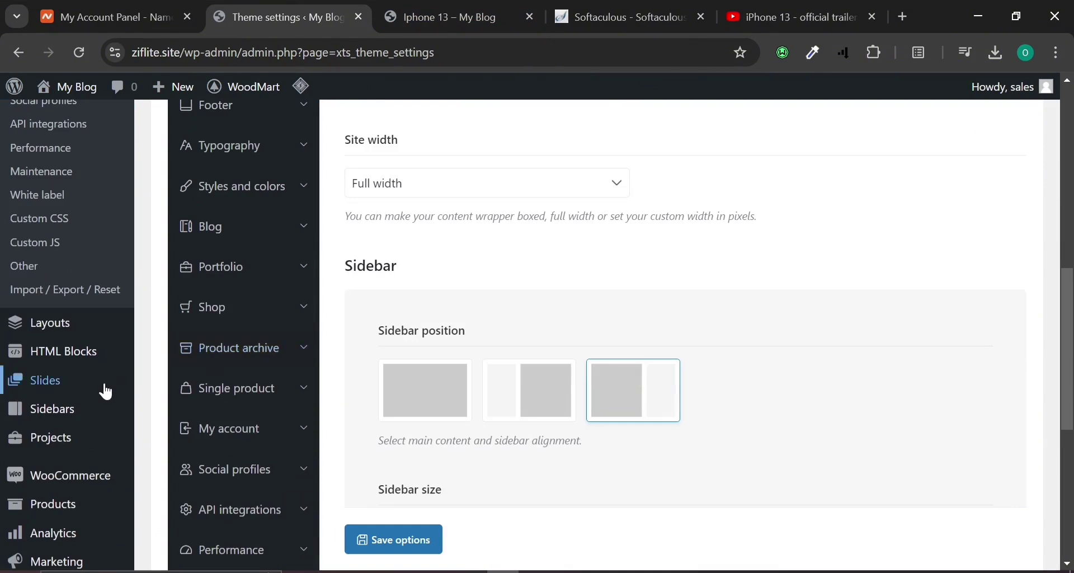
{"action": "scroll", "coordinate": [101, 386], "scroll_direction": "down", "scroll_amount": 2}
{"action": "mouse_move", "coordinate": [61, 454]}
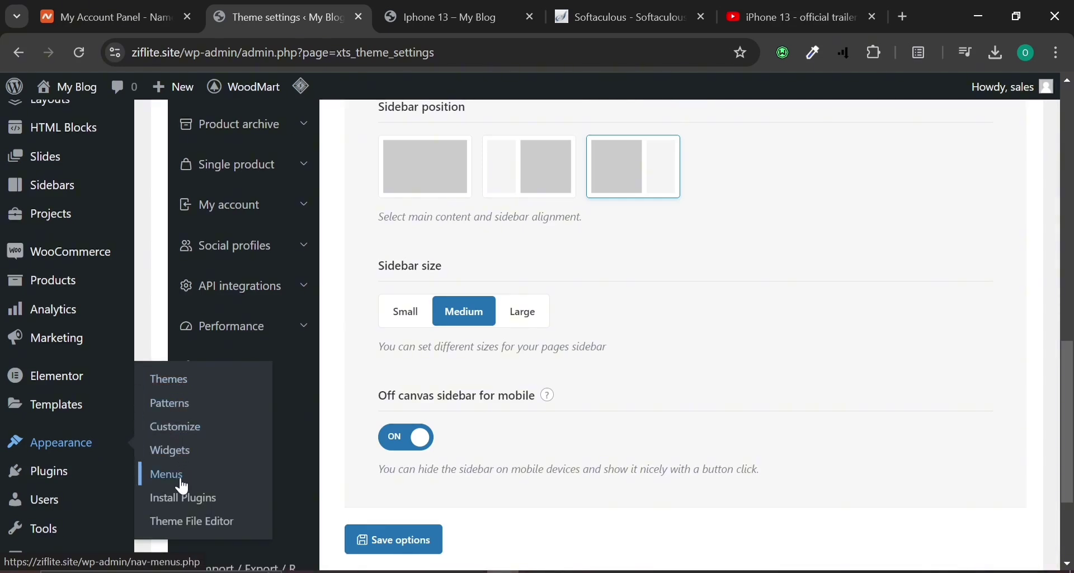
{"action": "left_click", "coordinate": [448, 16]}
{"action": "scroll", "coordinate": [305, 392], "scroll_direction": "up", "scroll_amount": 5}
{"action": "left_click", "coordinate": [342, 11]}
Recheck the iPhone 13 storefront page, then switch back to the Menus admin tab.
{"action": "left_click", "coordinate": [479, 11]}
{"action": "scroll", "coordinate": [456, 395], "scroll_direction": "up", "scroll_amount": 1}
{"action": "scroll", "coordinate": [456, 394], "scroll_direction": "up", "scroll_amount": 10}
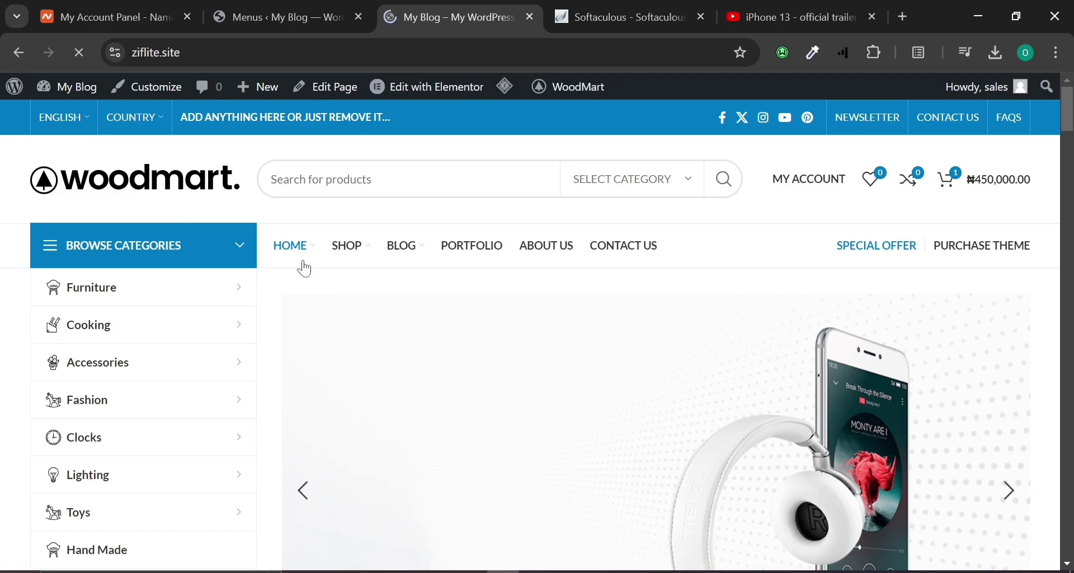
{"action": "mouse_move", "coordinate": [359, 253]}
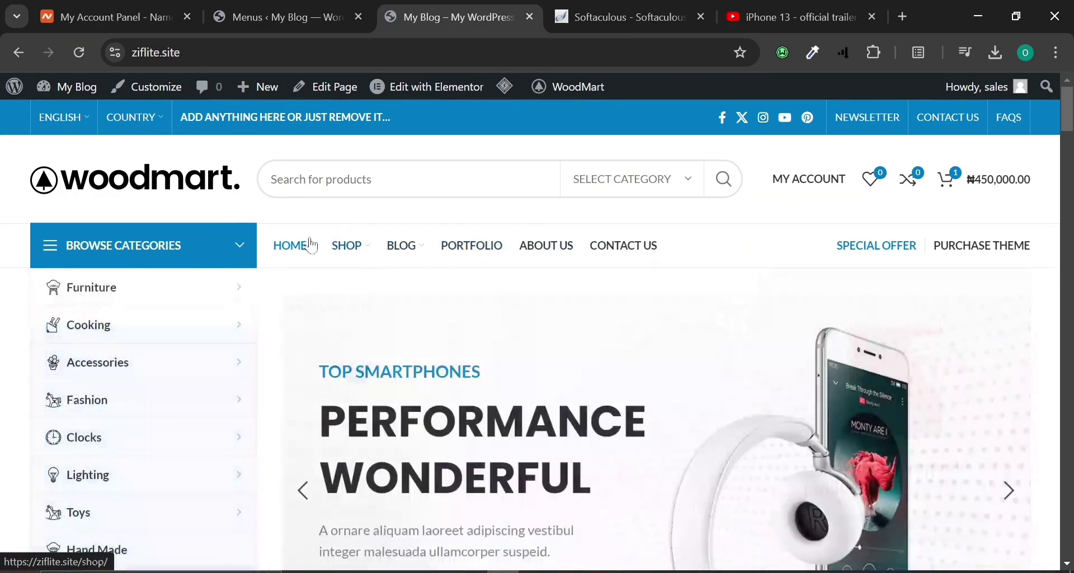
{"action": "left_click", "coordinate": [327, 18]}
Load the Main navigation menu for editing, leaving the previous menu without saving.
{"action": "scroll", "coordinate": [425, 392], "scroll_direction": "down", "scroll_amount": 5}
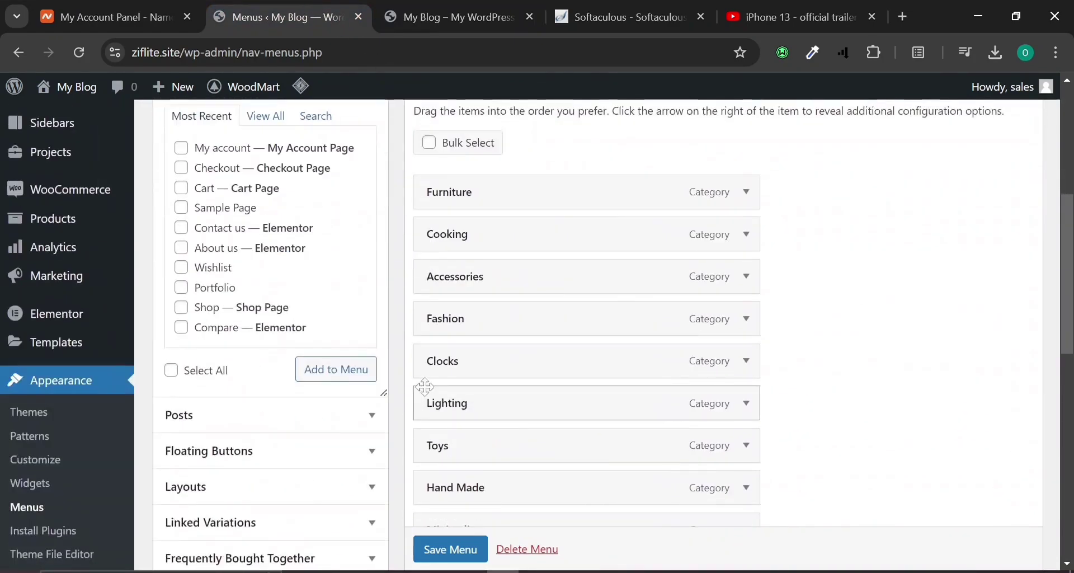
{"action": "scroll", "coordinate": [401, 307], "scroll_direction": "up", "scroll_amount": 4}
{"action": "left_click", "coordinate": [332, 195]}
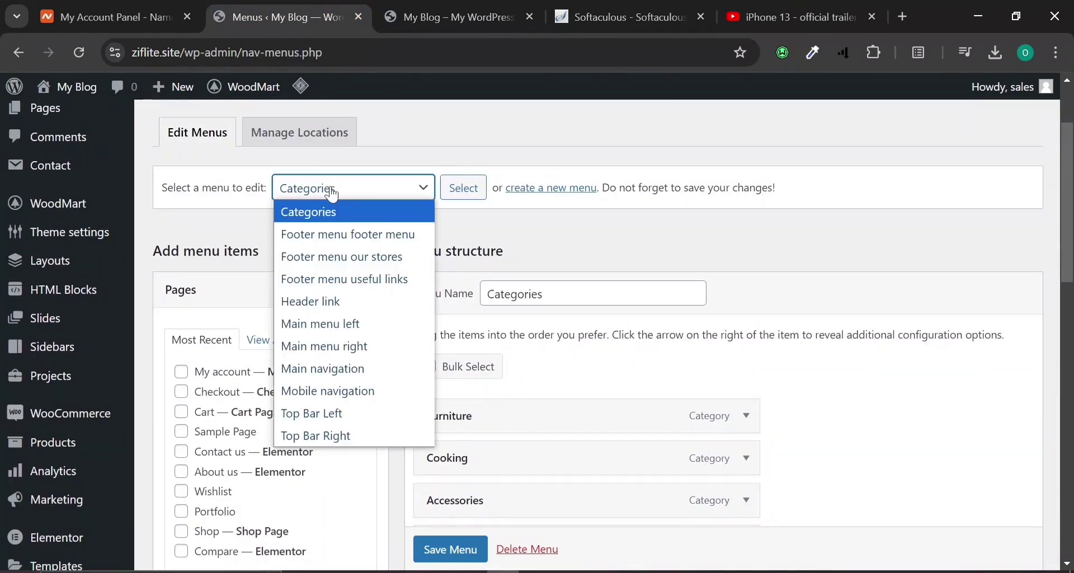
{"action": "left_click", "coordinate": [325, 369]}
{"action": "left_click", "coordinate": [462, 189]}
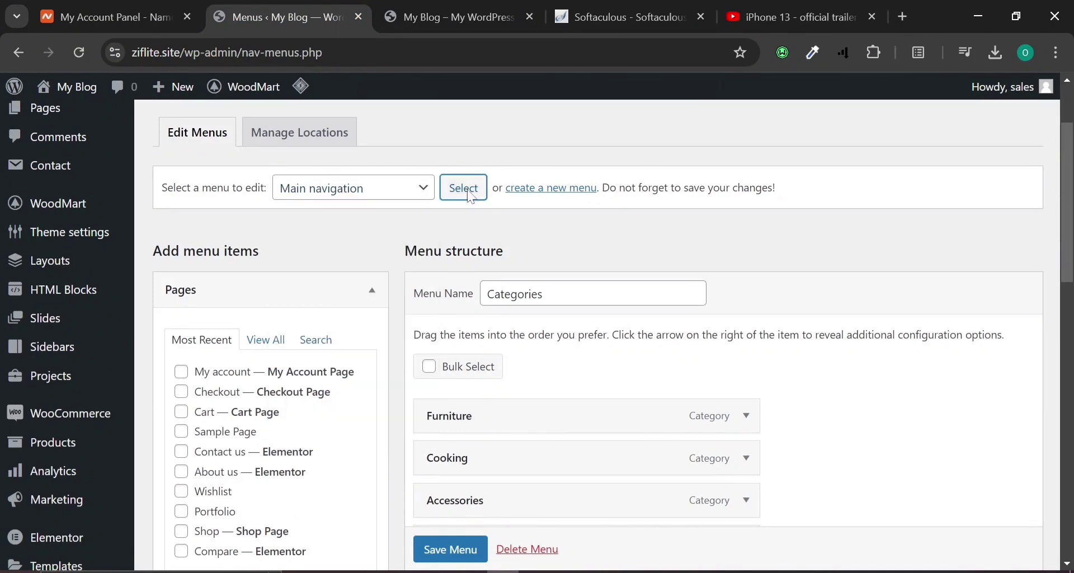
{"action": "left_click", "coordinate": [615, 162]}
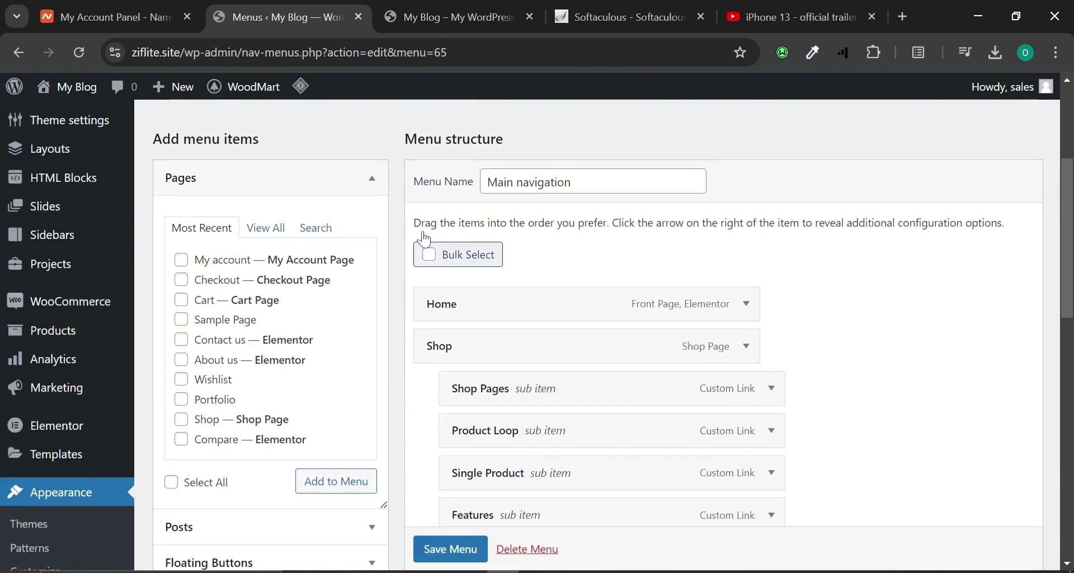
Check the Home dropdown on the storefront, then return to the menu editor.
{"action": "left_click", "coordinate": [424, 7]}
{"action": "mouse_move", "coordinate": [286, 245]}
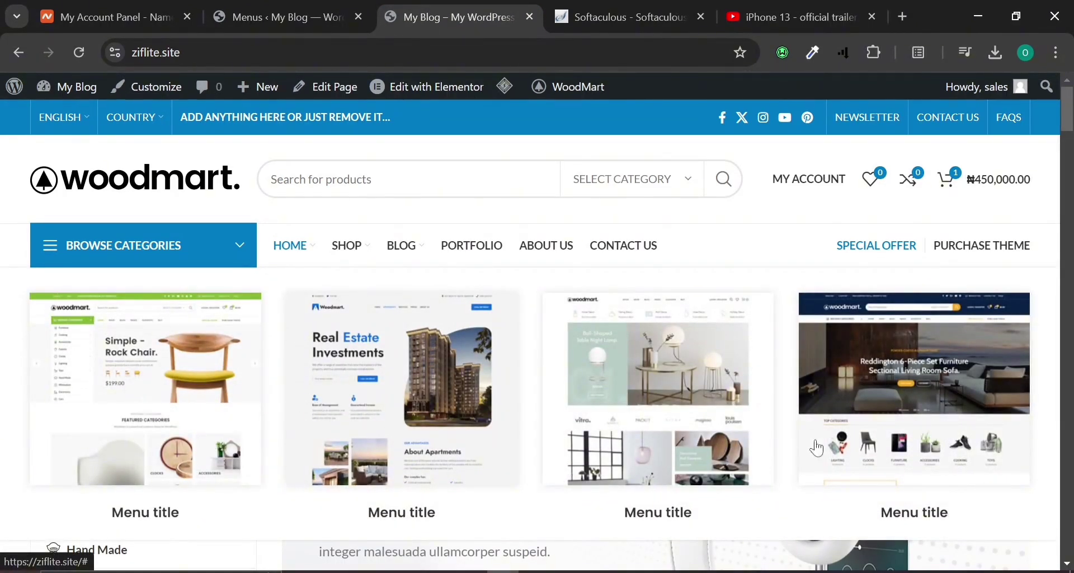
{"action": "left_click", "coordinate": [285, 17]}
{"action": "scroll", "coordinate": [506, 260], "scroll_direction": "down", "scroll_amount": 3}
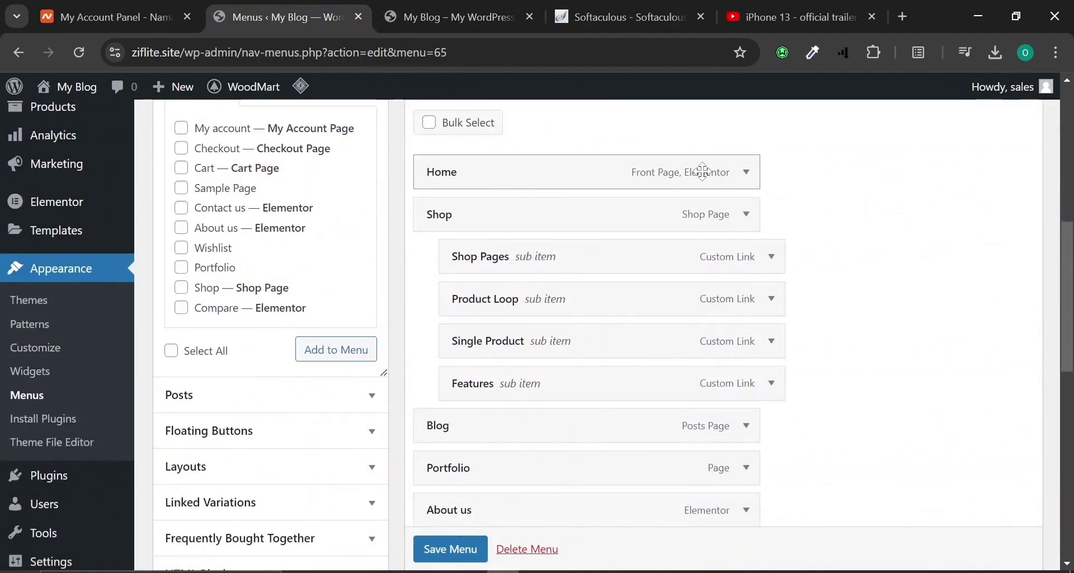
Set Home's 'HTML Block for the dropdown' to None, keeping Hover as the opening event.
{"action": "left_click", "coordinate": [748, 173]}
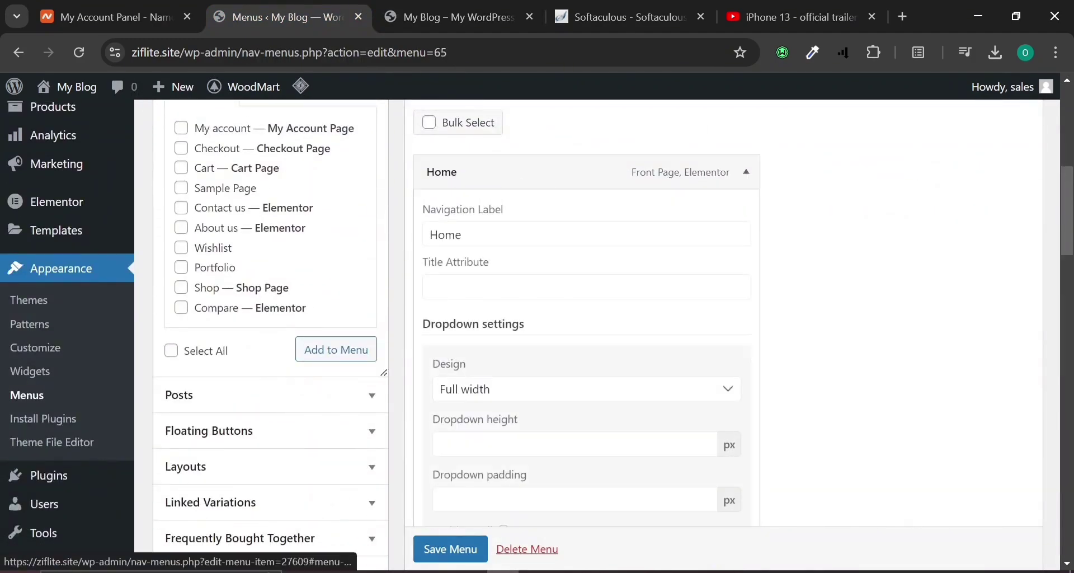
{"action": "scroll", "coordinate": [593, 410], "scroll_direction": "down", "scroll_amount": 2}
{"action": "scroll", "coordinate": [580, 474], "scroll_direction": "down", "scroll_amount": 4}
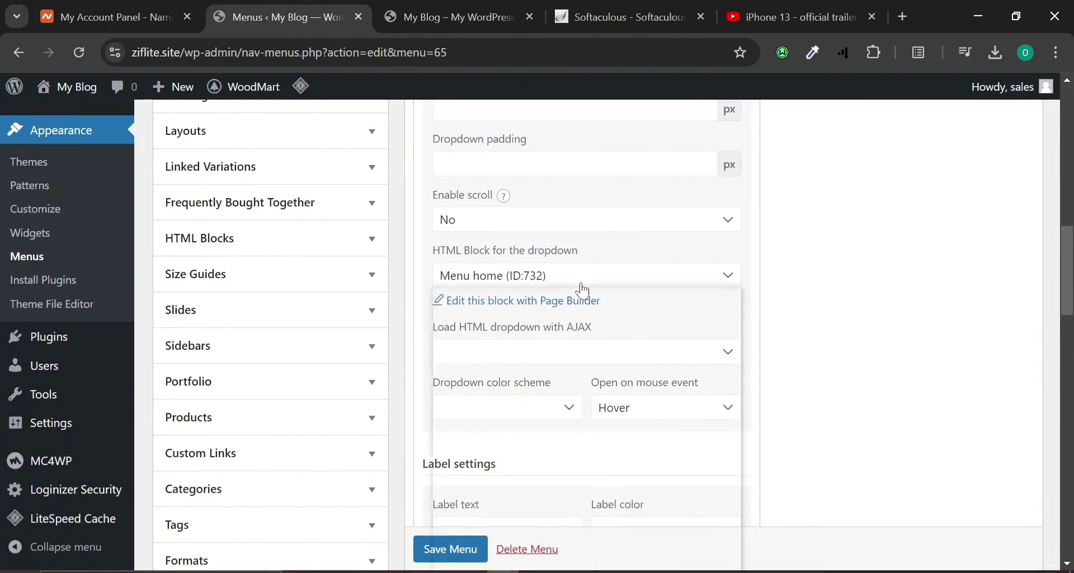
{"action": "left_click", "coordinate": [582, 280]}
{"action": "left_click", "coordinate": [541, 300]}
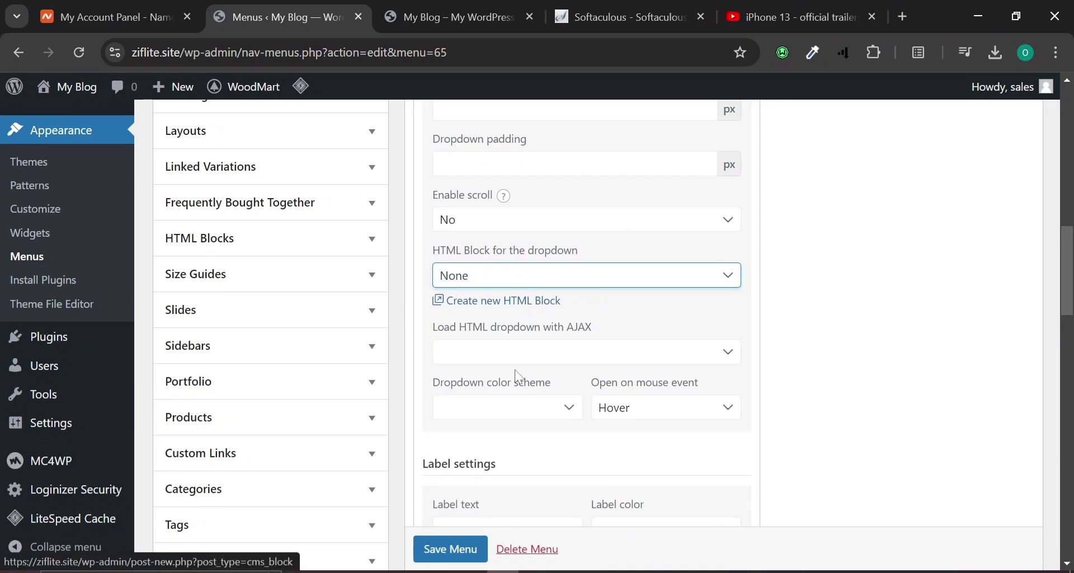
{"action": "left_click", "coordinate": [624, 408]}
{"action": "left_click", "coordinate": [624, 408]}
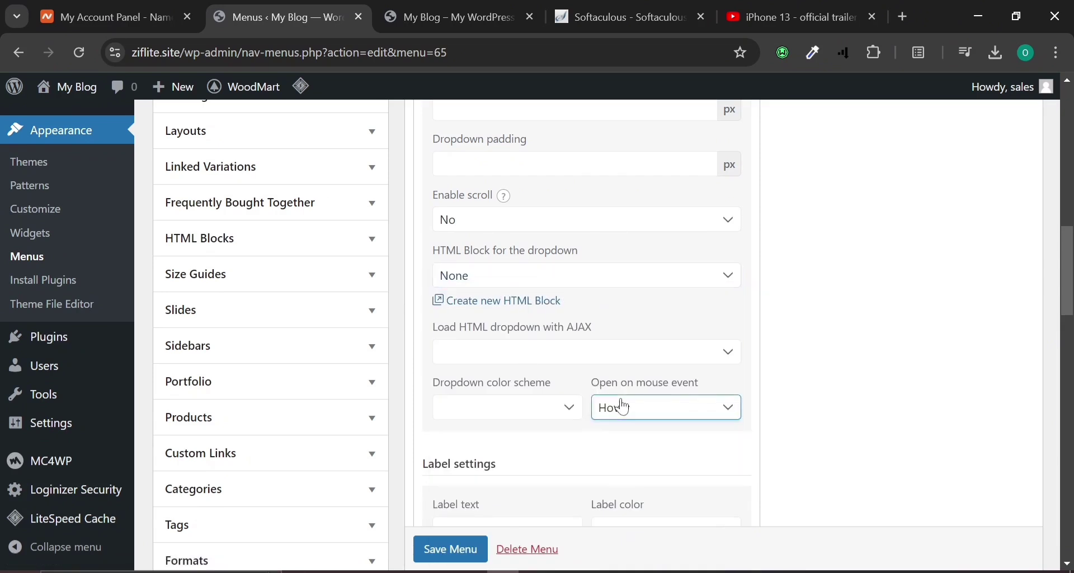
{"action": "scroll", "coordinate": [624, 408], "scroll_direction": "up", "scroll_amount": 4}
{"action": "scroll", "coordinate": [583, 326], "scroll_direction": "up", "scroll_amount": 4}
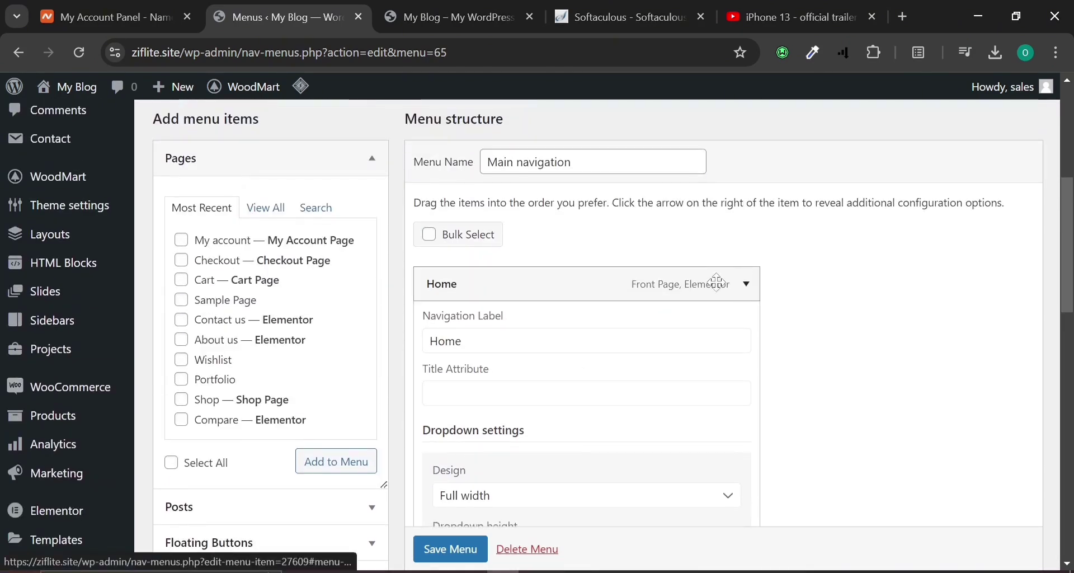
{"action": "left_click", "coordinate": [746, 285]}
Review Shop's settings, keep Dropdown background as image use, and save the menu.
{"action": "left_click", "coordinate": [759, 334]}
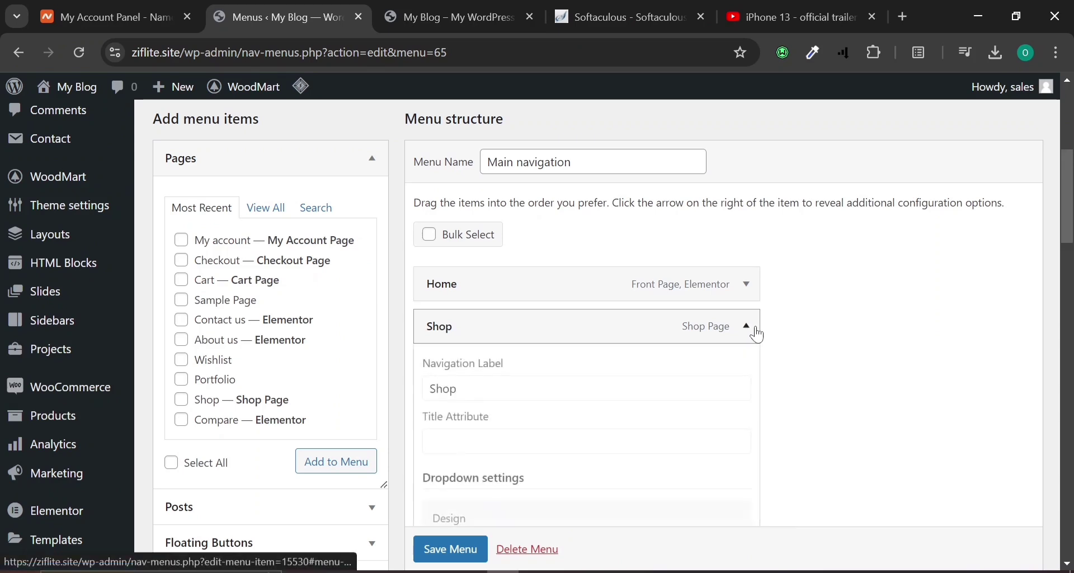
{"action": "scroll", "coordinate": [624, 229], "scroll_direction": "down", "scroll_amount": 8}
{"action": "scroll", "coordinate": [624, 230], "scroll_direction": "down", "scroll_amount": 2}
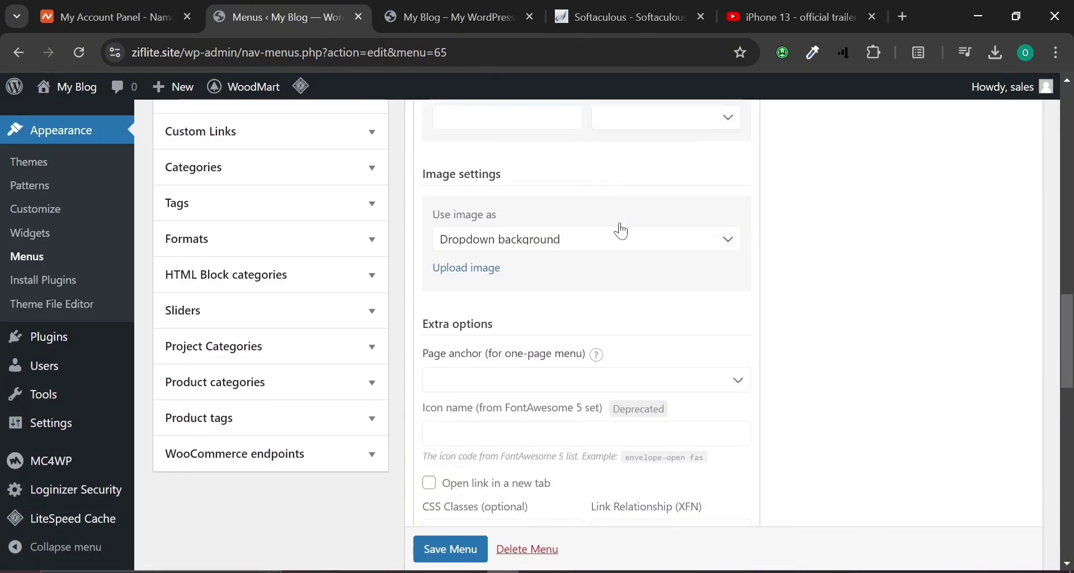
{"action": "left_click", "coordinate": [621, 226]}
{"action": "left_click", "coordinate": [618, 226]}
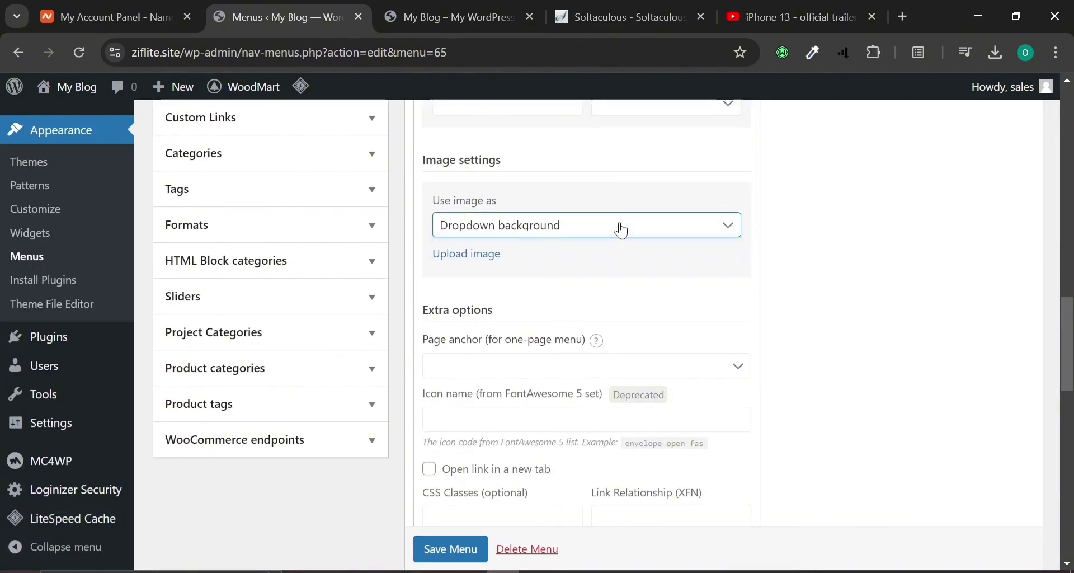
{"action": "scroll", "coordinate": [623, 229], "scroll_direction": "down", "scroll_amount": 2}
{"action": "scroll", "coordinate": [624, 230], "scroll_direction": "down", "scroll_amount": 6}
{"action": "scroll", "coordinate": [624, 229], "scroll_direction": "down", "scroll_amount": 6}
{"action": "scroll", "coordinate": [624, 229], "scroll_direction": "up", "scroll_amount": 13}
{"action": "scroll", "coordinate": [623, 229], "scroll_direction": "up", "scroll_amount": 7}
{"action": "left_click", "coordinate": [748, 214]}
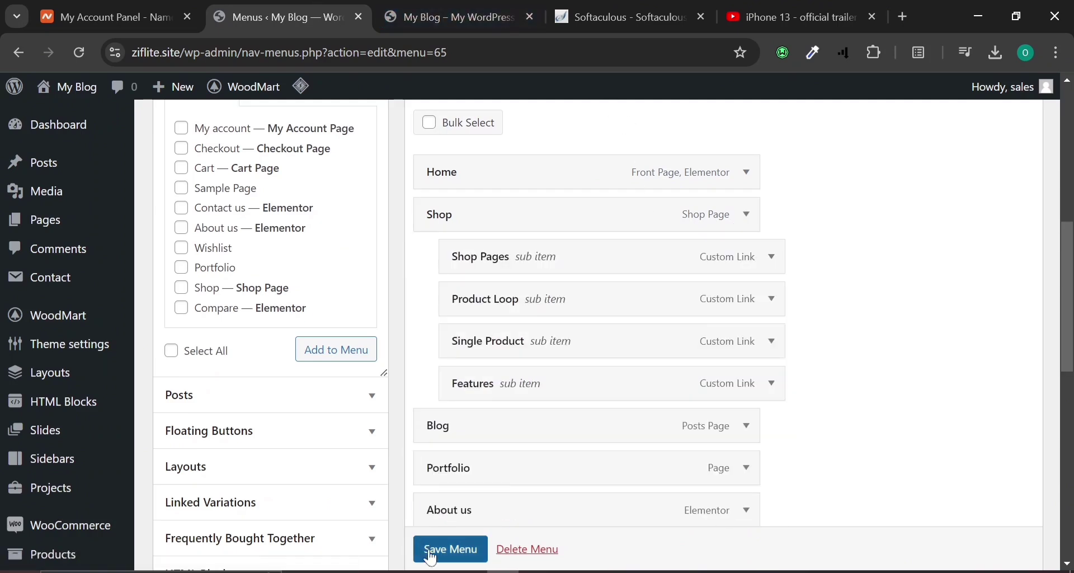
{"action": "scroll", "coordinate": [432, 549], "scroll_direction": "down", "scroll_amount": 1}
{"action": "left_click", "coordinate": [435, 554]}
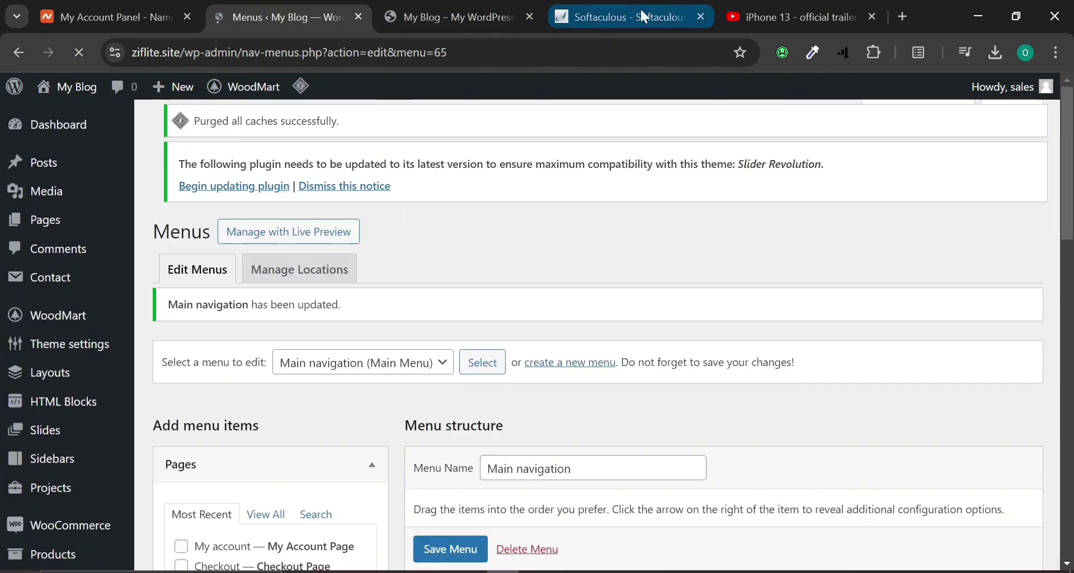
{"action": "left_click", "coordinate": [438, 7]}
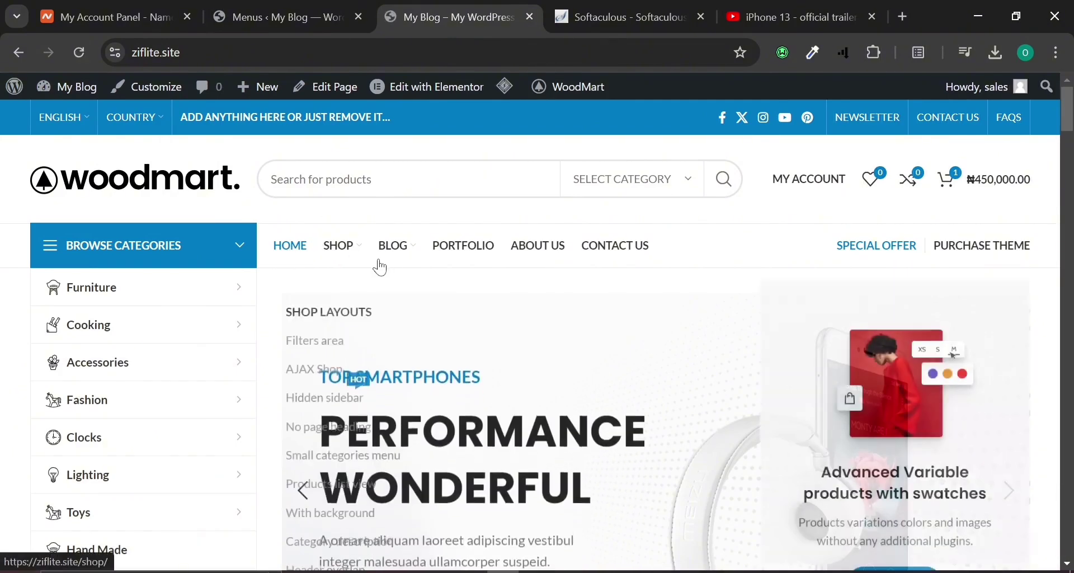
{"action": "mouse_move", "coordinate": [338, 249]}
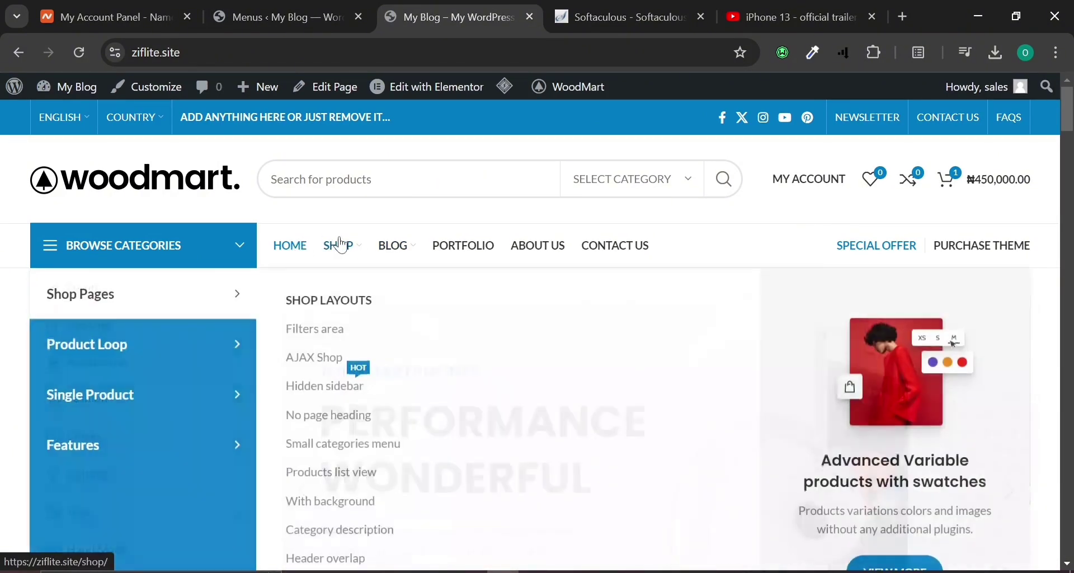
{"action": "mouse_move", "coordinate": [120, 359]}
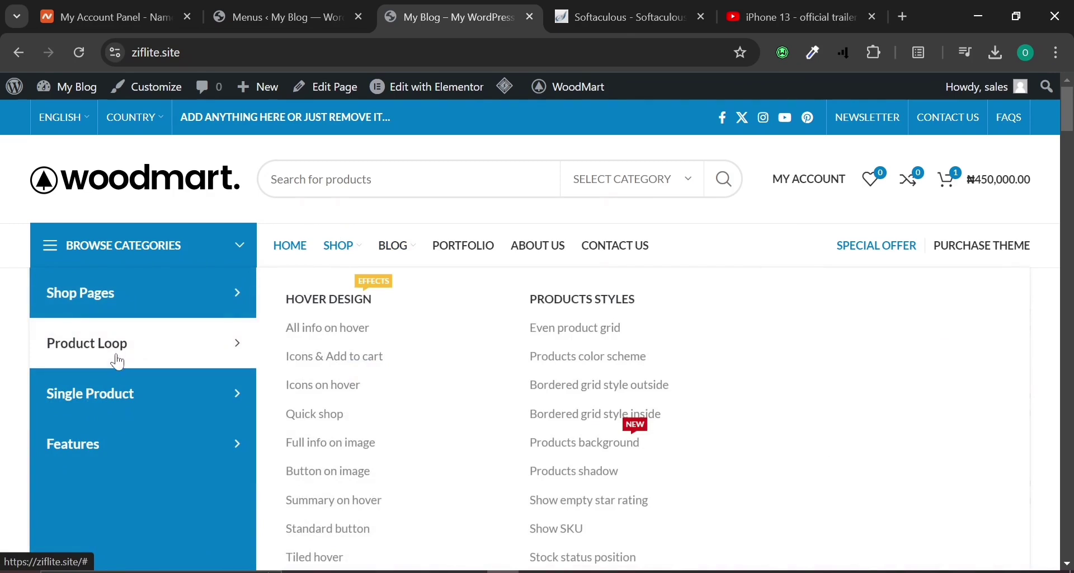
{"action": "mouse_move", "coordinate": [94, 416]}
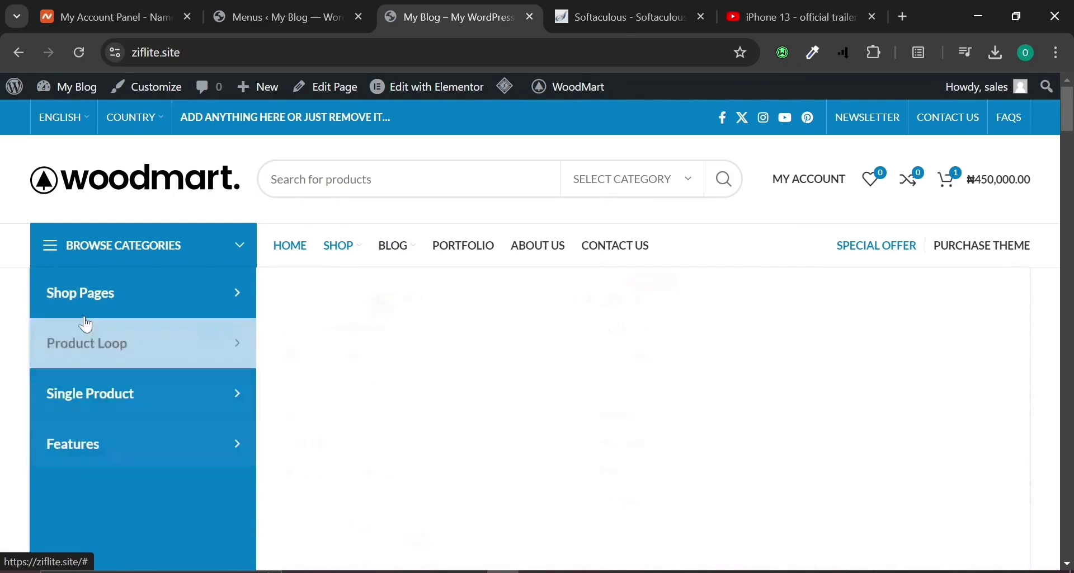
{"action": "mouse_move", "coordinate": [87, 300]}
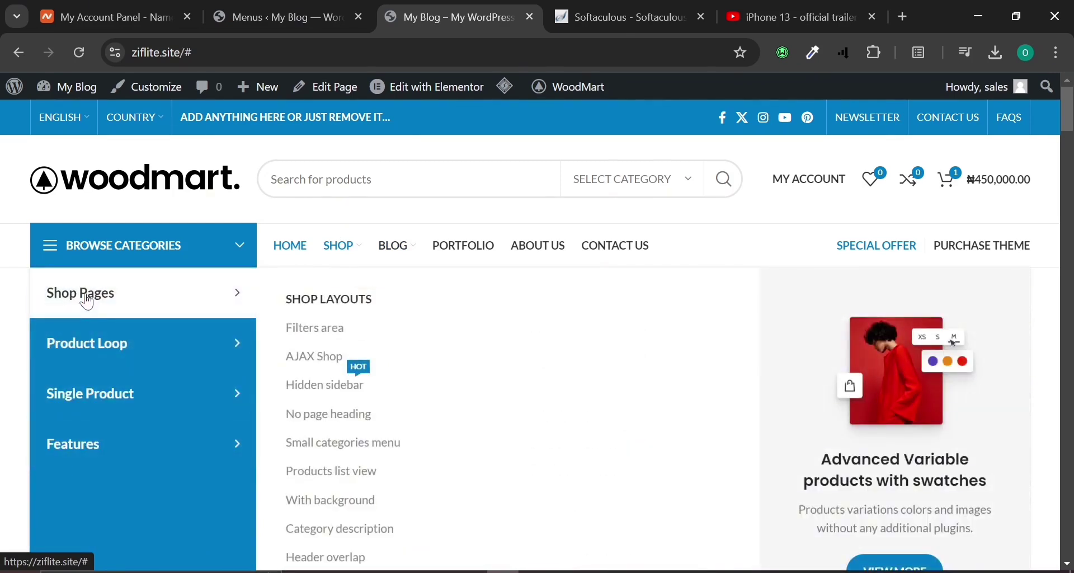
{"action": "mouse_move", "coordinate": [83, 346]}
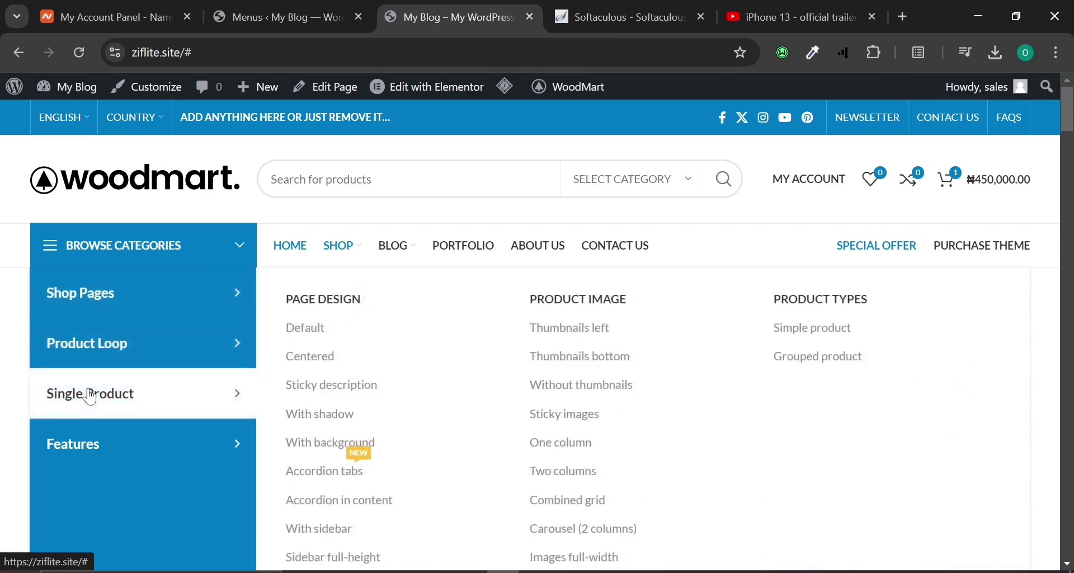
{"action": "mouse_move", "coordinate": [88, 436]}
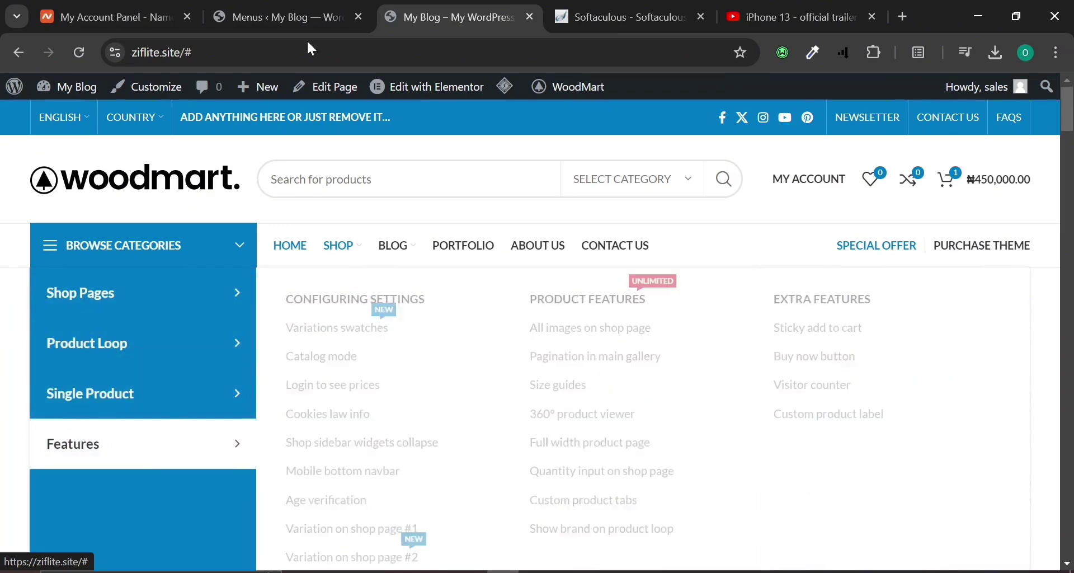
{"action": "left_click", "coordinate": [278, 16]}
Remove the Shop Pages sub-item from under Shop.
{"action": "scroll", "coordinate": [576, 455], "scroll_direction": "down", "scroll_amount": 5}
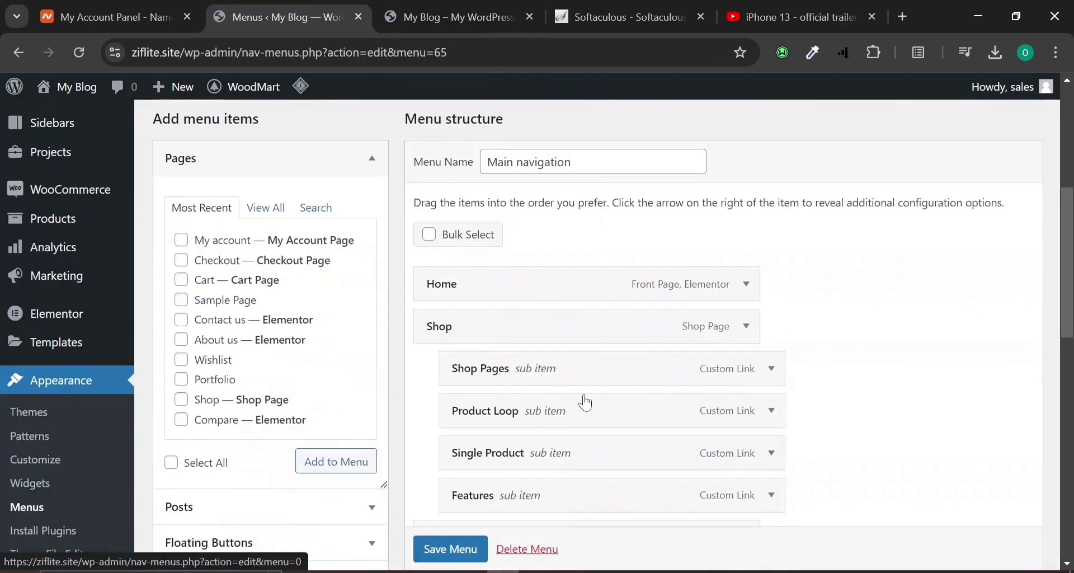
{"action": "left_click", "coordinate": [775, 374]}
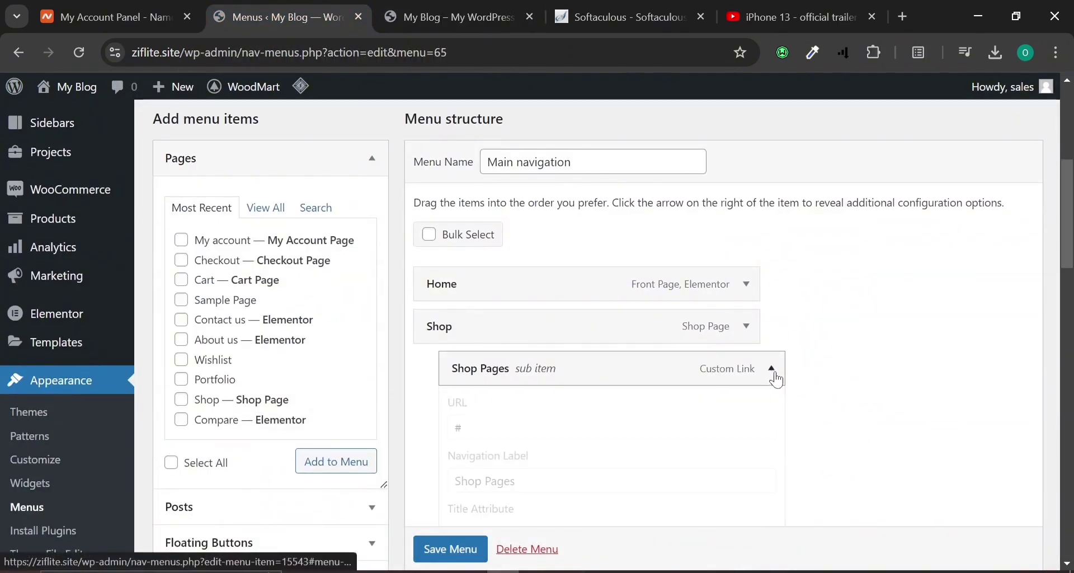
{"action": "scroll", "coordinate": [774, 374], "scroll_direction": "down", "scroll_amount": 2}
{"action": "scroll", "coordinate": [476, 490], "scroll_direction": "down", "scroll_amount": 5}
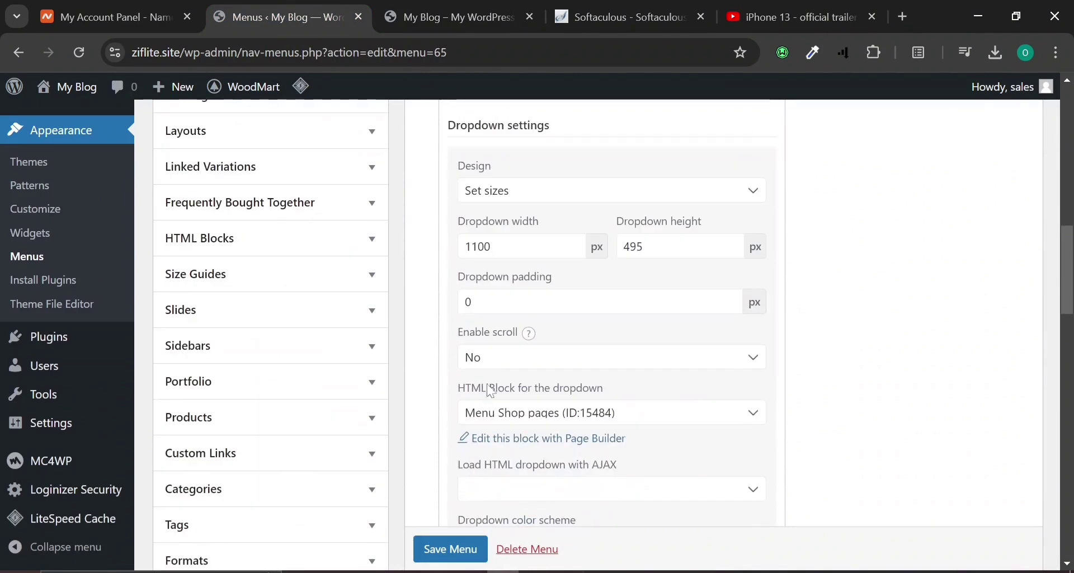
{"action": "scroll", "coordinate": [475, 381], "scroll_direction": "down", "scroll_amount": 8}
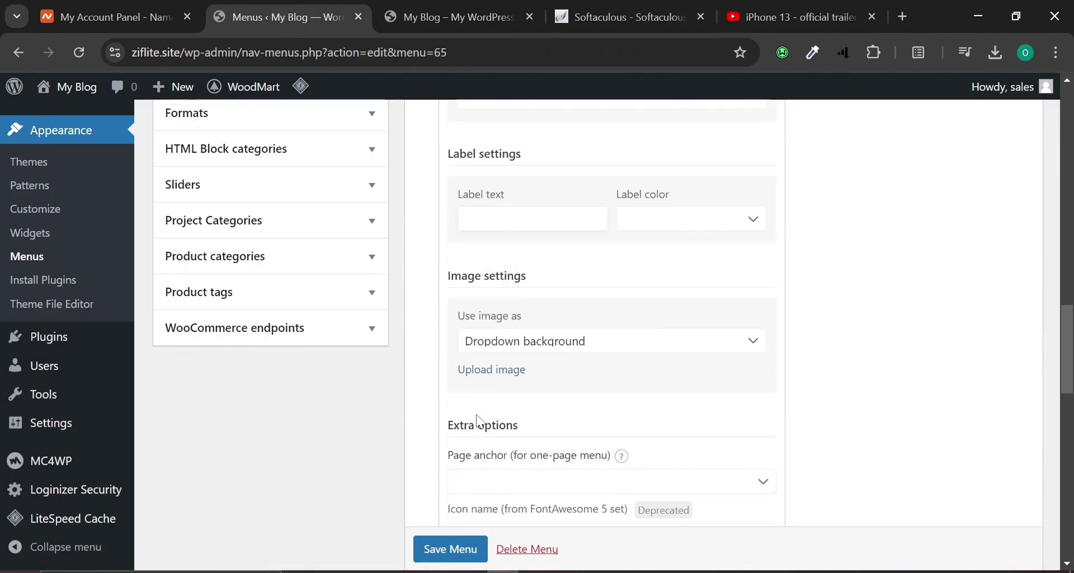
{"action": "scroll", "coordinate": [480, 423], "scroll_direction": "down", "scroll_amount": 10}
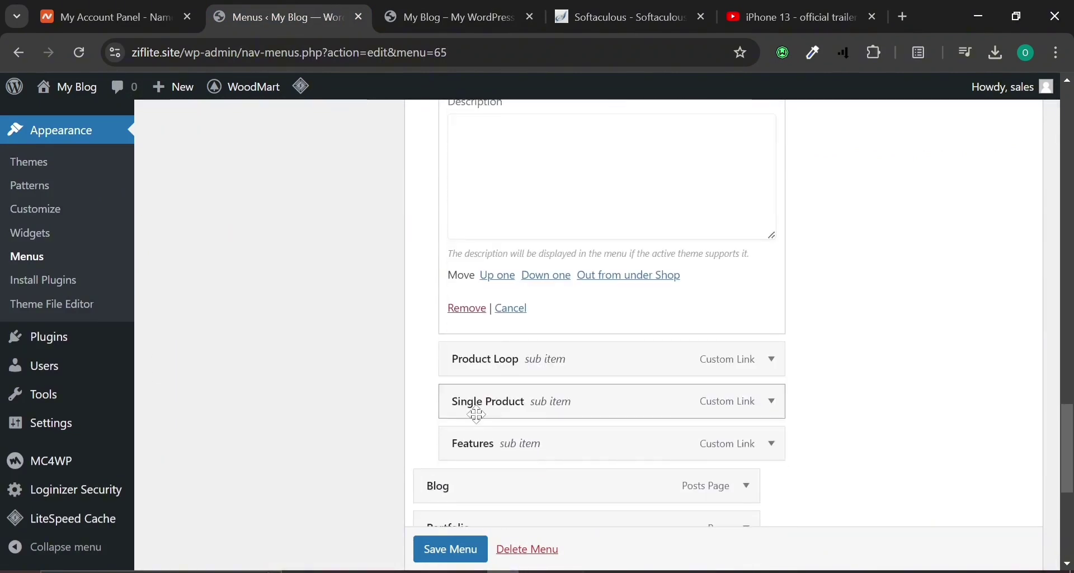
{"action": "left_click", "coordinate": [468, 309]}
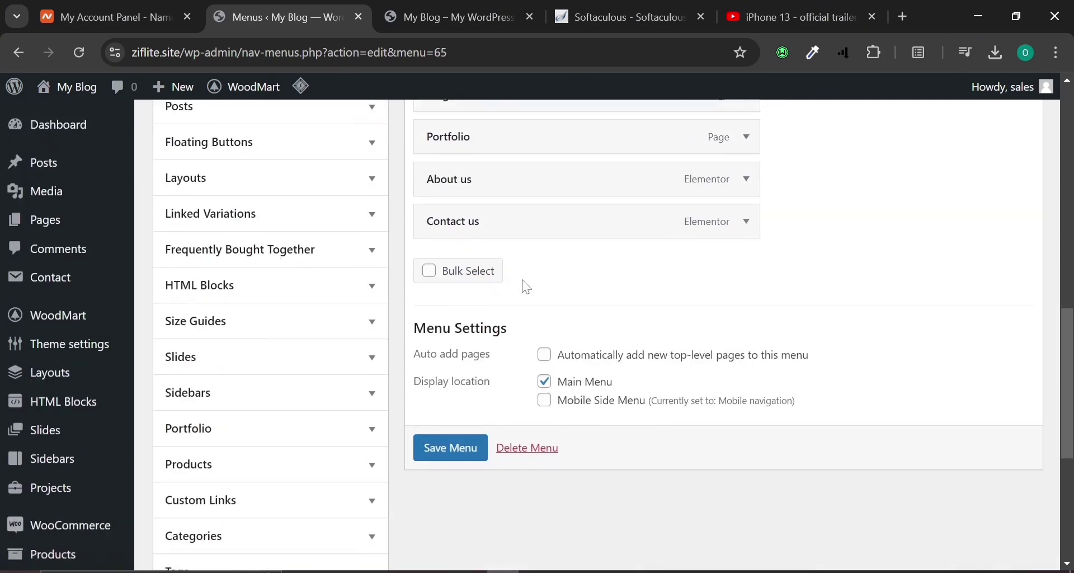
{"action": "scroll", "coordinate": [526, 284], "scroll_direction": "up", "scroll_amount": 4}
{"action": "scroll", "coordinate": [537, 280], "scroll_direction": "up", "scroll_amount": 2}
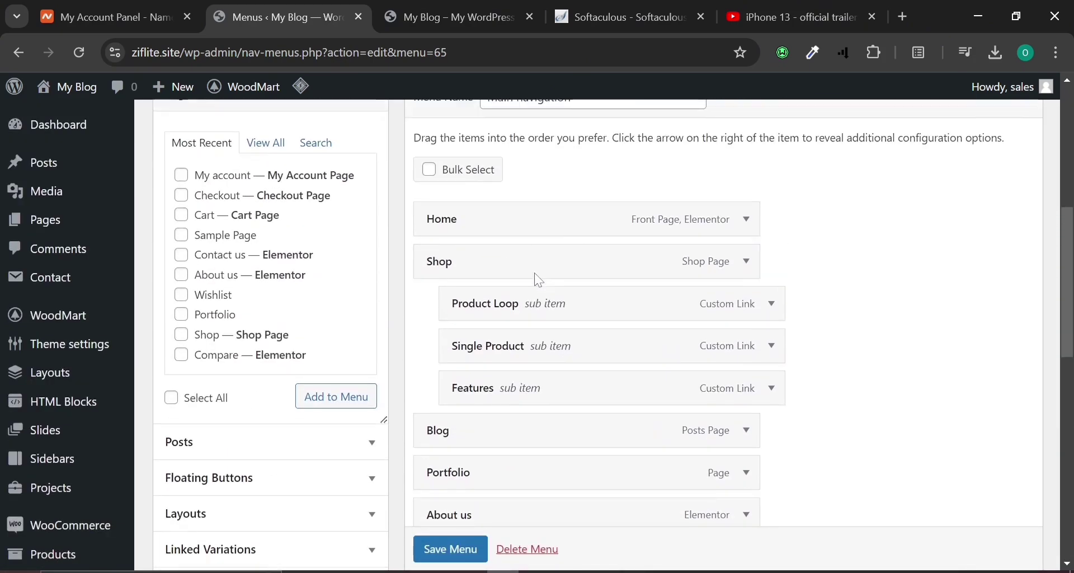
Save the Main navigation menu and reload the live storefront.
{"action": "left_click", "coordinate": [772, 304]}
{"action": "scroll", "coordinate": [598, 313], "scroll_direction": "down", "scroll_amount": 15}
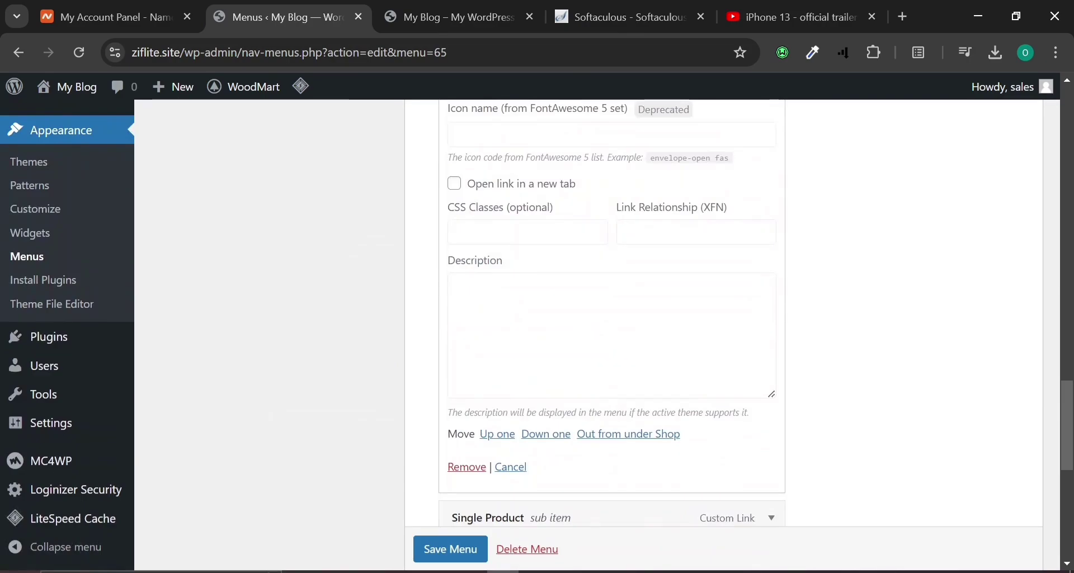
{"action": "scroll", "coordinate": [512, 348], "scroll_direction": "down", "scroll_amount": 5}
{"action": "scroll", "coordinate": [431, 467], "scroll_direction": "up", "scroll_amount": 2}
{"action": "left_click", "coordinate": [444, 431]}
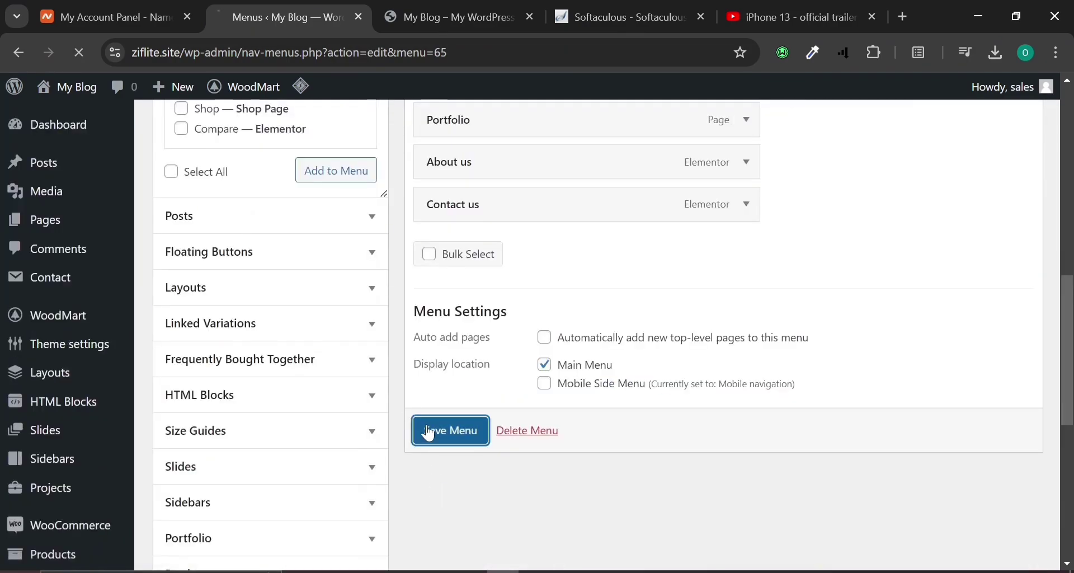
{"action": "left_click", "coordinate": [494, 6]}
{"action": "left_click", "coordinate": [77, 49]}
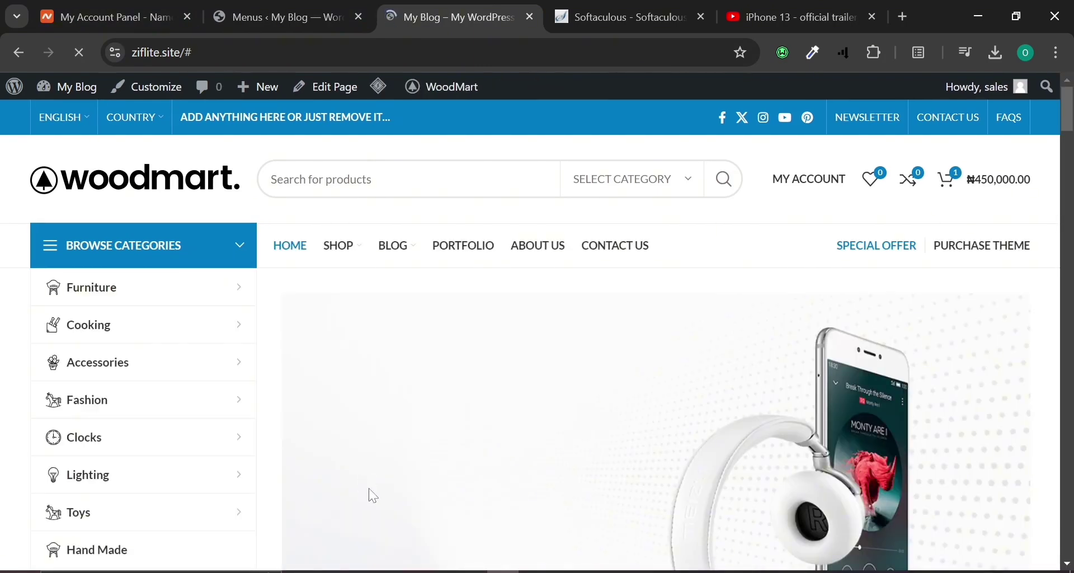
Reload the storefront again to check the SHOP mega menu.
{"action": "scroll", "coordinate": [373, 496], "scroll_direction": "down", "scroll_amount": 4}
{"action": "scroll", "coordinate": [370, 493], "scroll_direction": "up", "scroll_amount": 4}
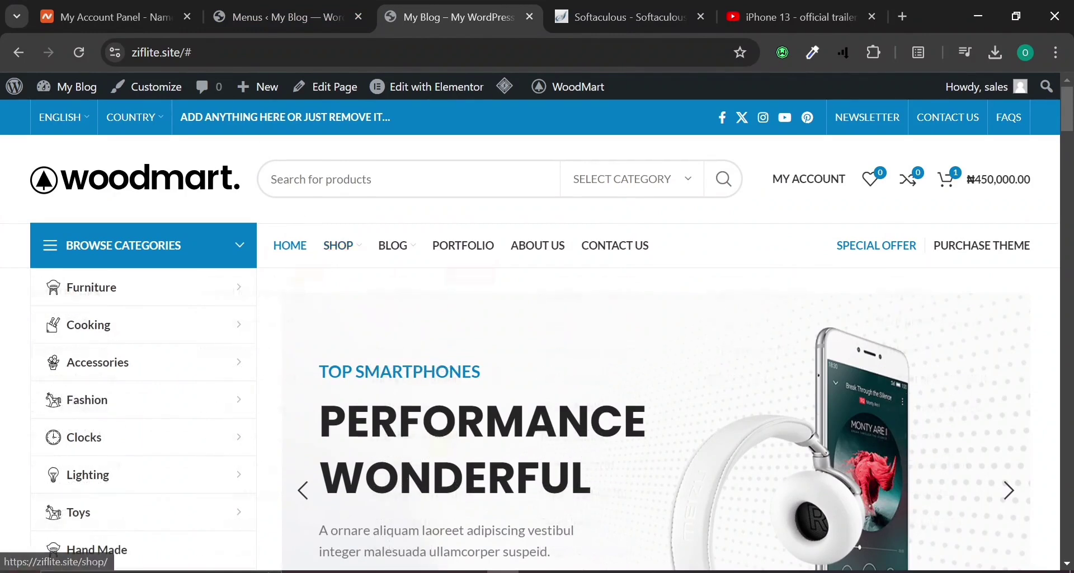
{"action": "left_click", "coordinate": [79, 52]}
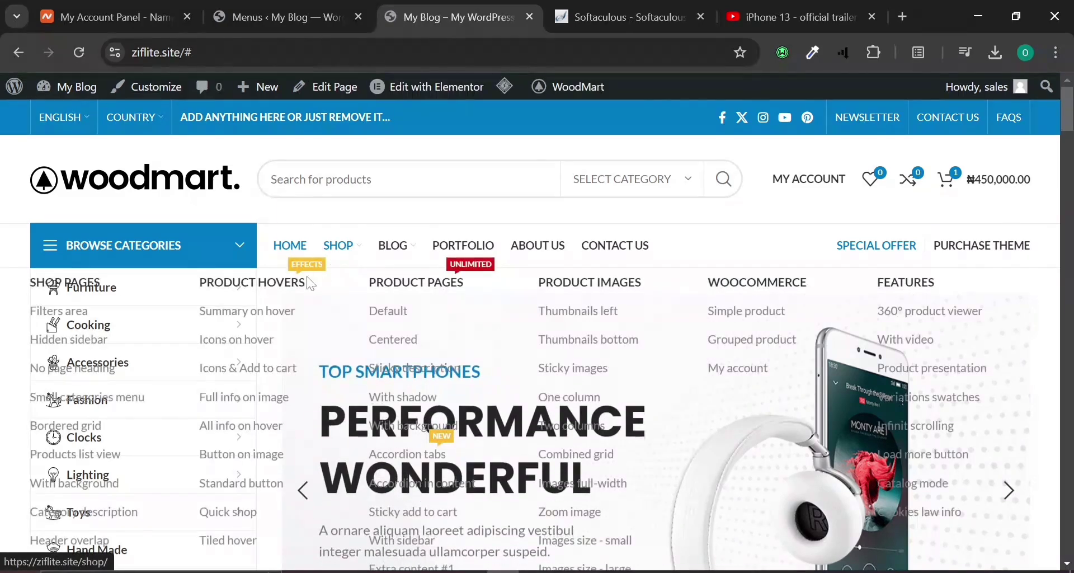
Remove the Shop item from the Main navigation menu and save it.
{"action": "mouse_move", "coordinate": [340, 247]}
{"action": "left_click", "coordinate": [287, 12]}
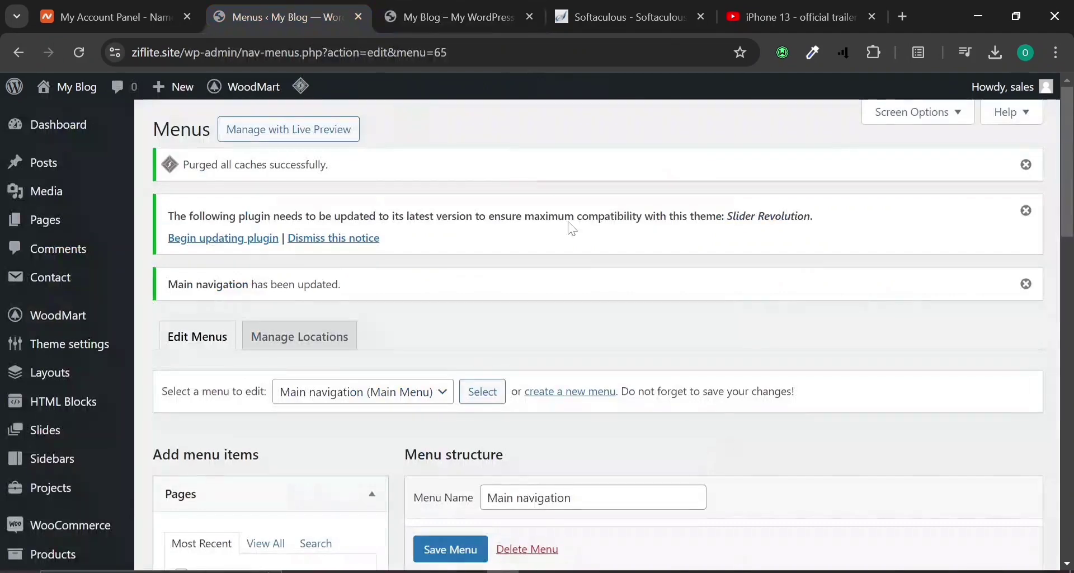
{"action": "scroll", "coordinate": [595, 302], "scroll_direction": "down", "scroll_amount": 5}
{"action": "left_click", "coordinate": [748, 326]}
{"action": "scroll", "coordinate": [560, 302], "scroll_direction": "down", "scroll_amount": 2}
{"action": "scroll", "coordinate": [516, 298], "scroll_direction": "down", "scroll_amount": 5}
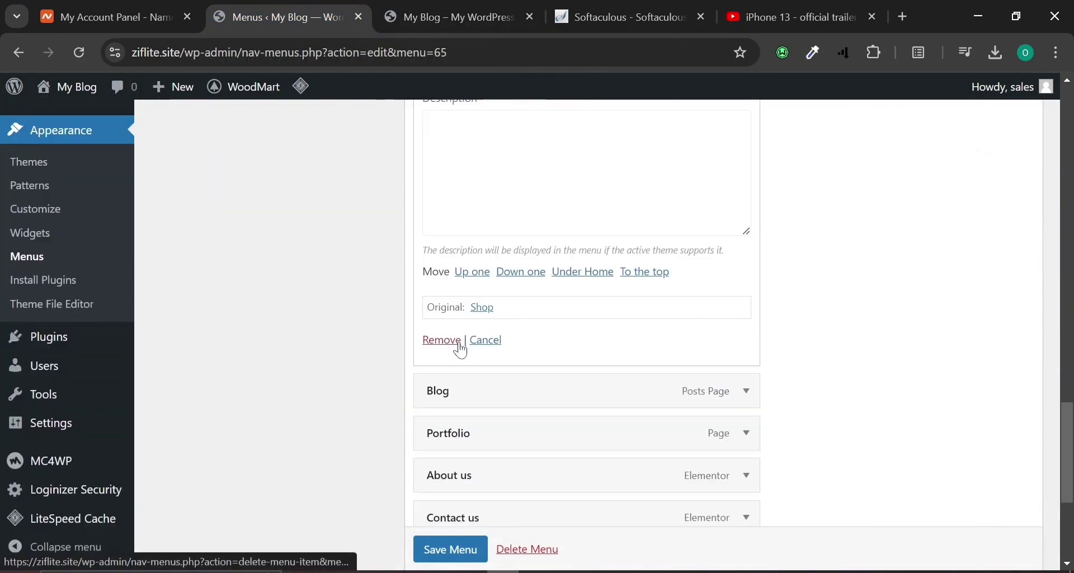
{"action": "left_click", "coordinate": [457, 343]}
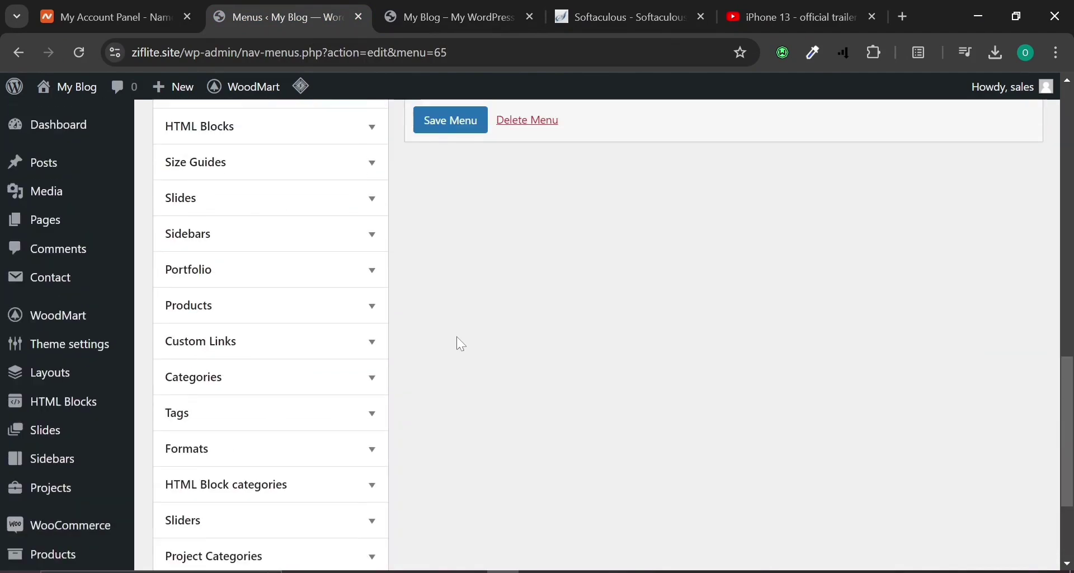
{"action": "left_click", "coordinate": [439, 474]}
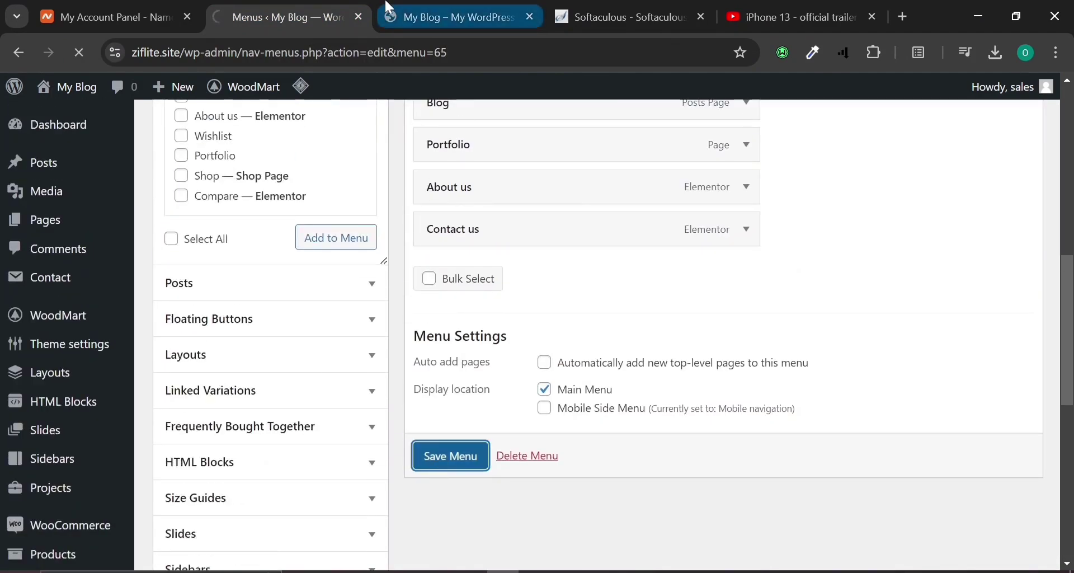
Reload the storefront to confirm Shop is gone, then return to the menu editor.
{"action": "left_click", "coordinate": [431, 9]}
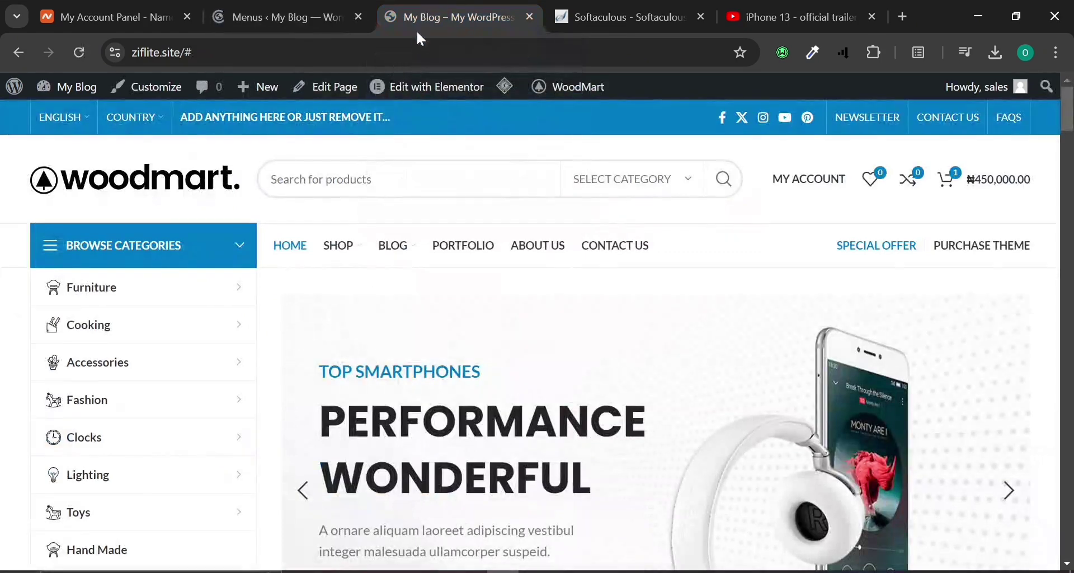
{"action": "mouse_move", "coordinate": [389, 90]}
{"action": "left_click", "coordinate": [79, 51]}
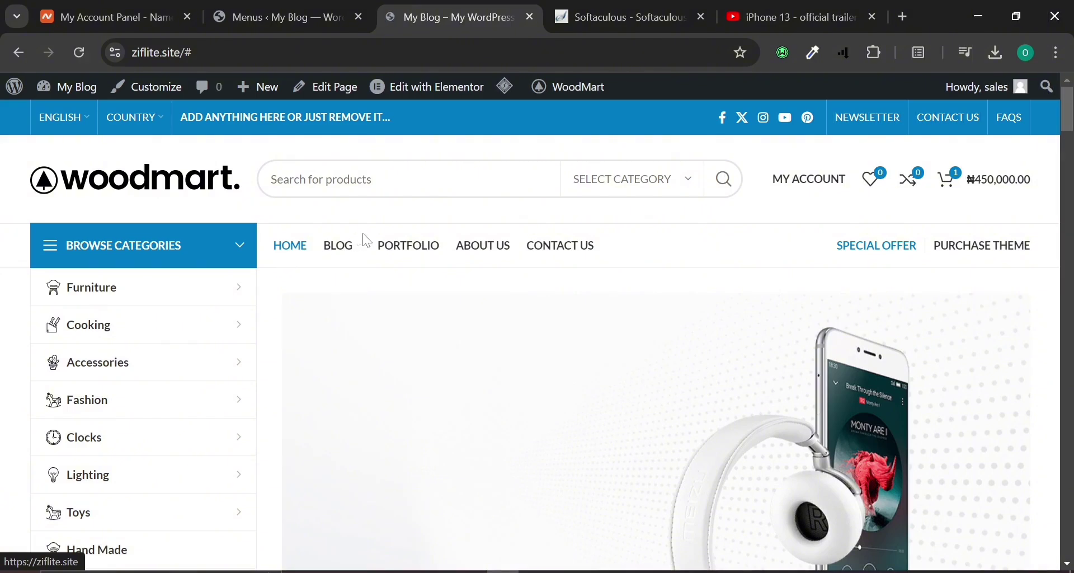
{"action": "mouse_move", "coordinate": [344, 253]}
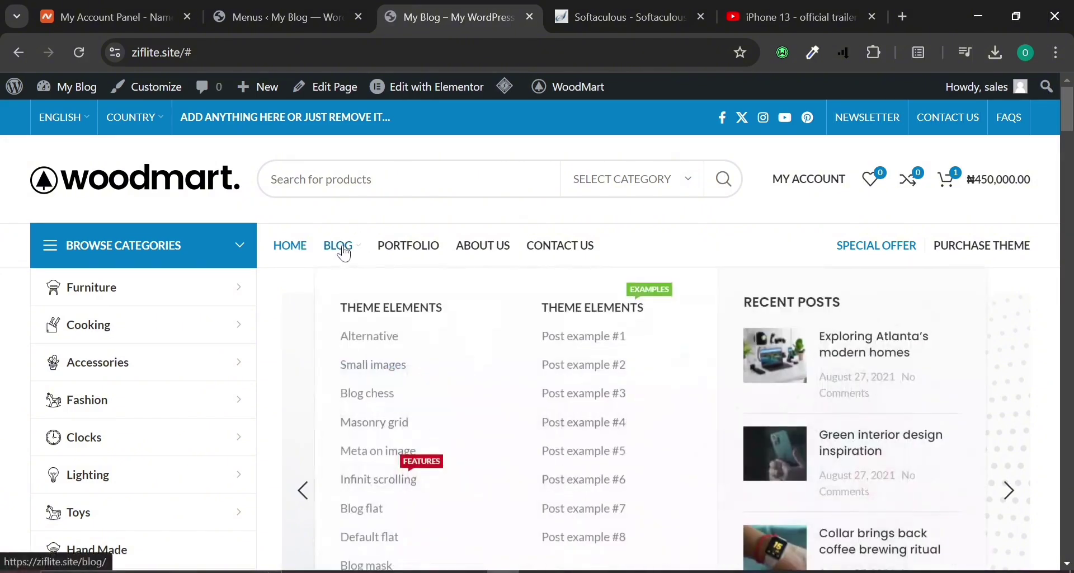
{"action": "left_click", "coordinate": [367, 11]}
Change the Blog item's dropdown HTML block from Menu Blog to None, save, and check the storefront.
{"action": "scroll", "coordinate": [531, 417], "scroll_direction": "down", "scroll_amount": 5}
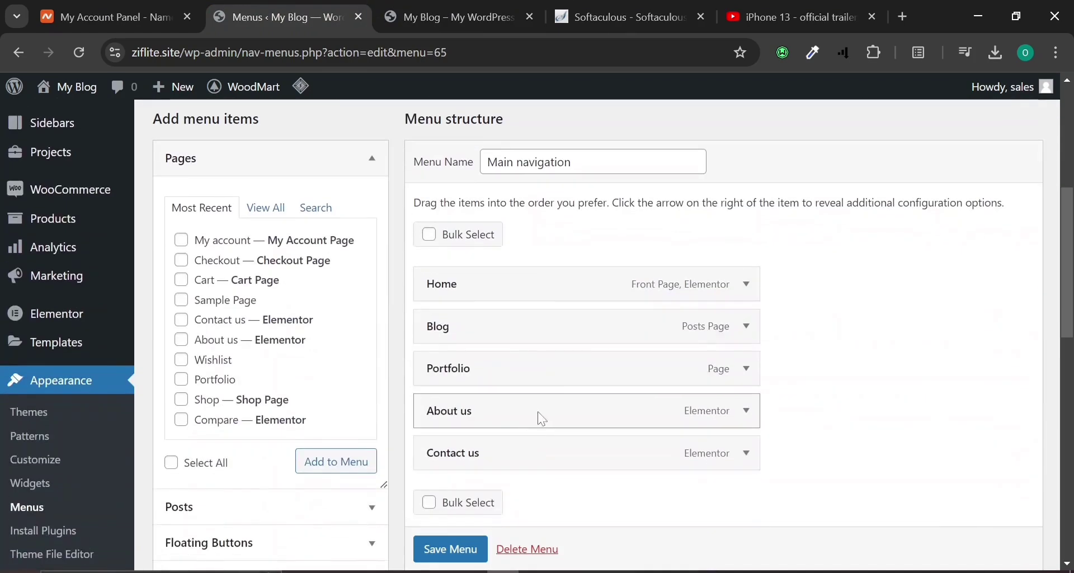
{"action": "left_click", "coordinate": [744, 335]}
{"action": "scroll", "coordinate": [736, 342], "scroll_direction": "down", "scroll_amount": 7}
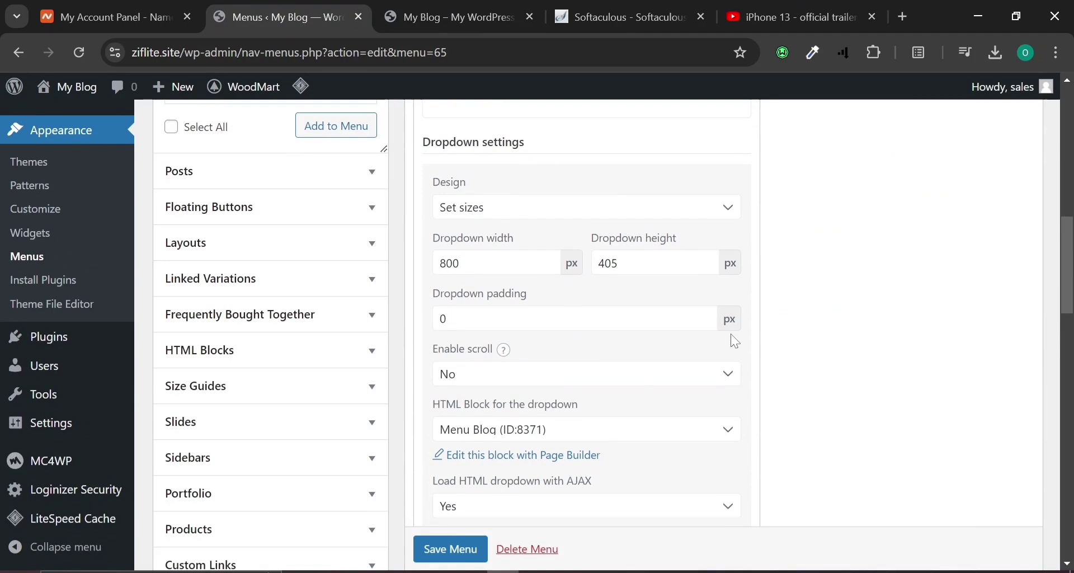
{"action": "scroll", "coordinate": [727, 343], "scroll_direction": "down", "scroll_amount": 2}
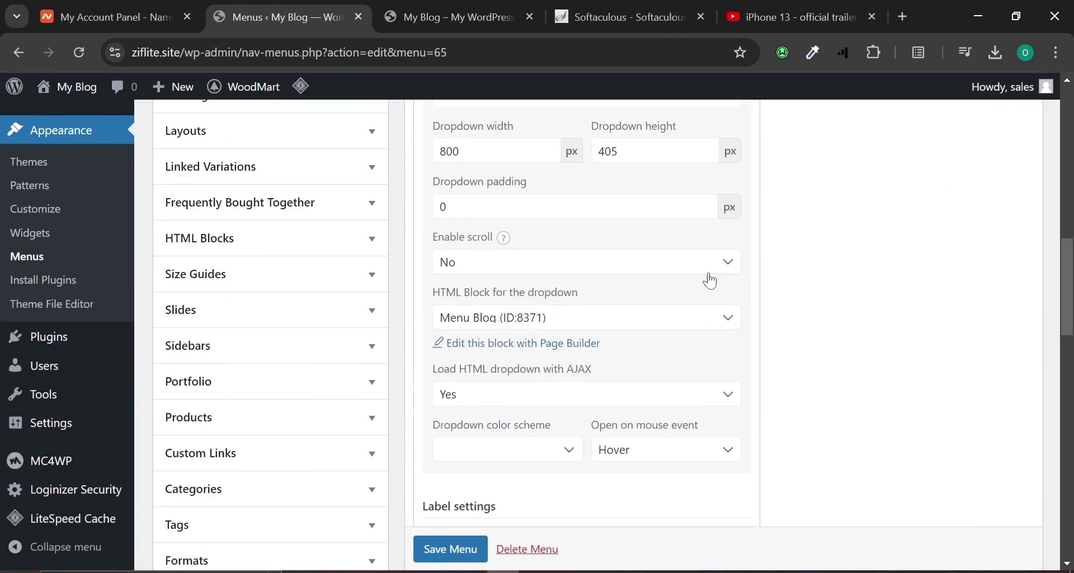
{"action": "left_click", "coordinate": [498, 317]}
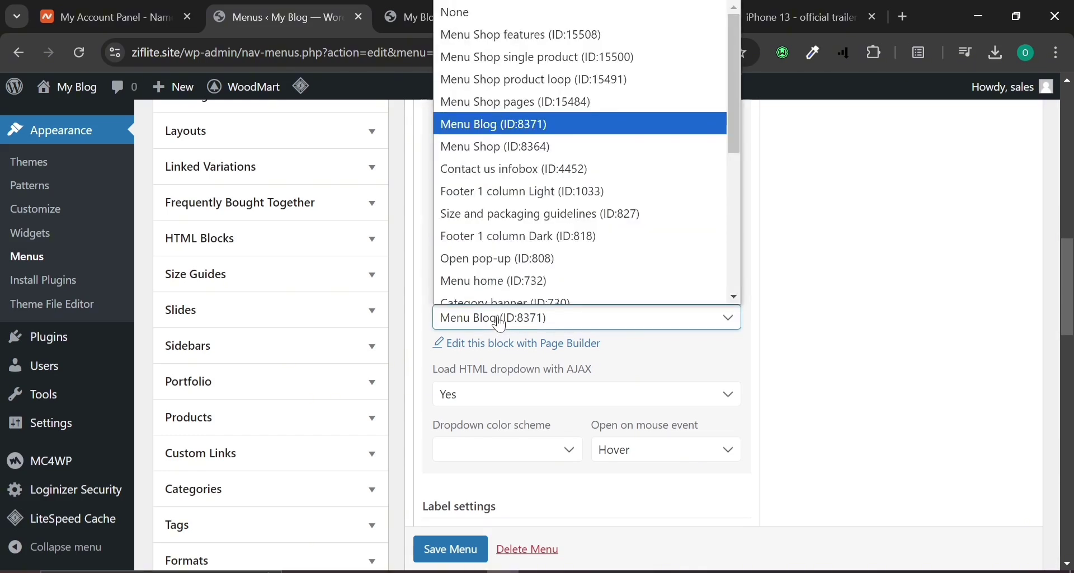
{"action": "left_click", "coordinate": [503, 12]}
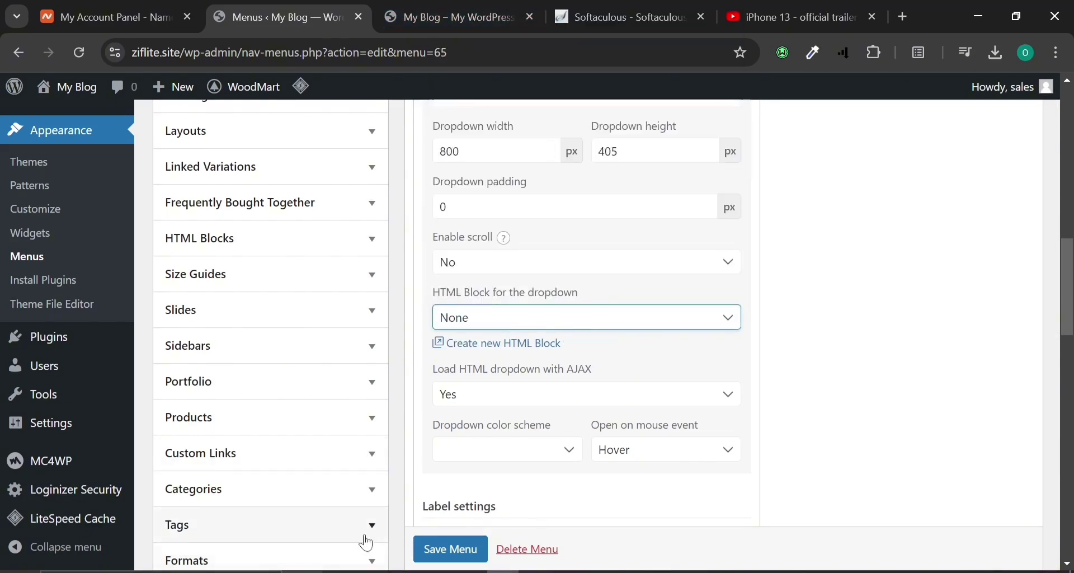
{"action": "left_click", "coordinate": [432, 545]}
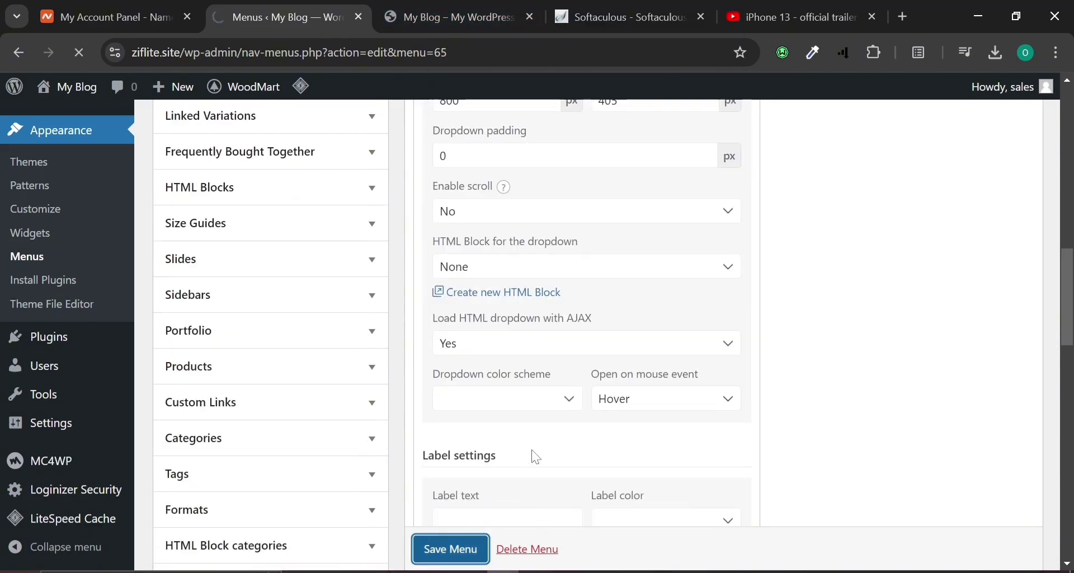
{"action": "left_click", "coordinate": [508, 7]}
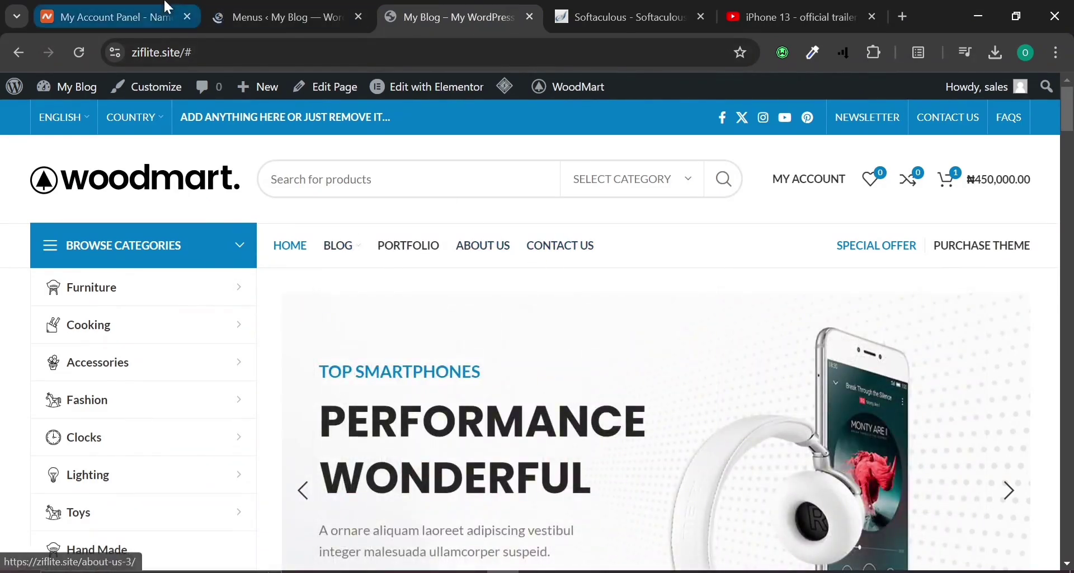
{"action": "left_click", "coordinate": [322, 22]}
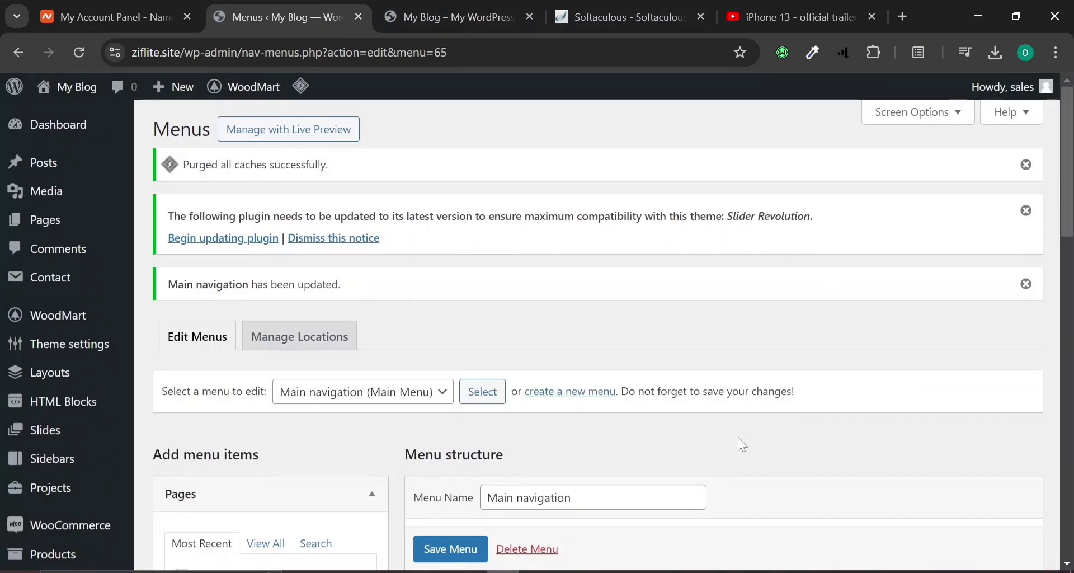
Add Shop — Shop Page to the end of the Main navigation and save the menu.
{"action": "scroll", "coordinate": [921, 387], "scroll_direction": "down", "scroll_amount": 8}
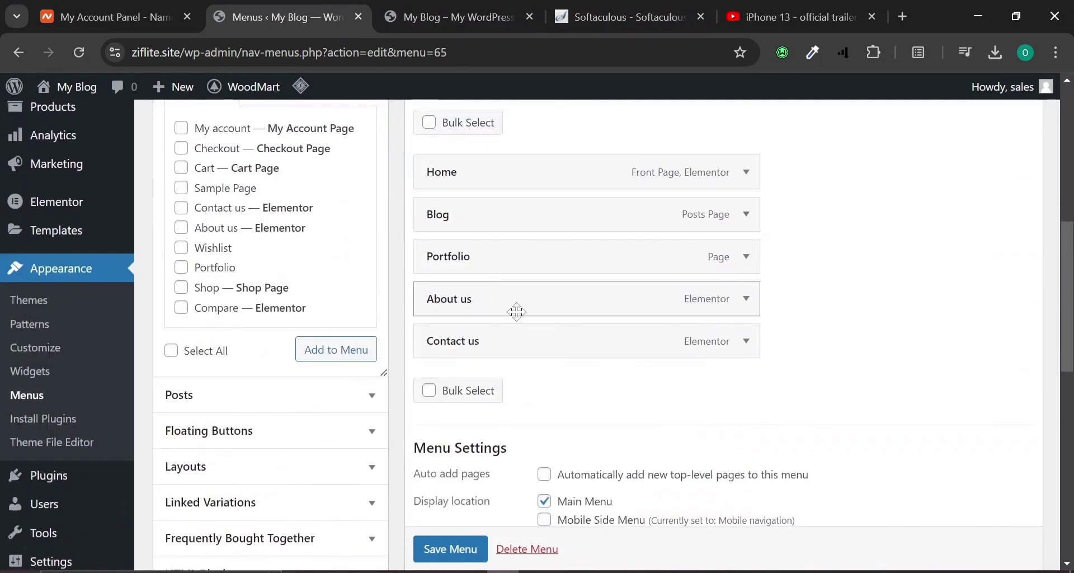
{"action": "scroll", "coordinate": [218, 197], "scroll_direction": "up", "scroll_amount": 2}
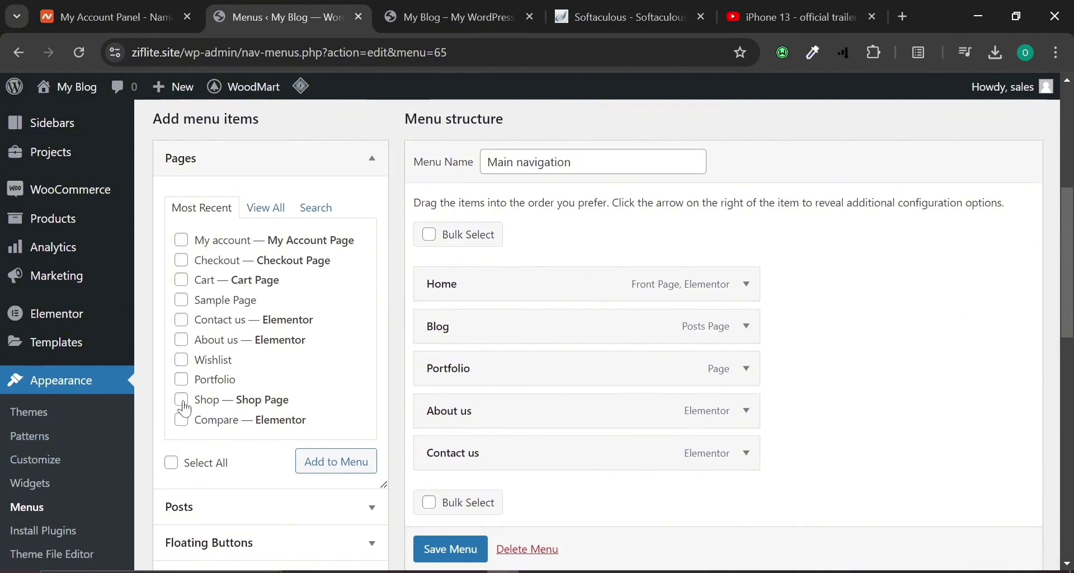
{"action": "left_click", "coordinate": [323, 461]}
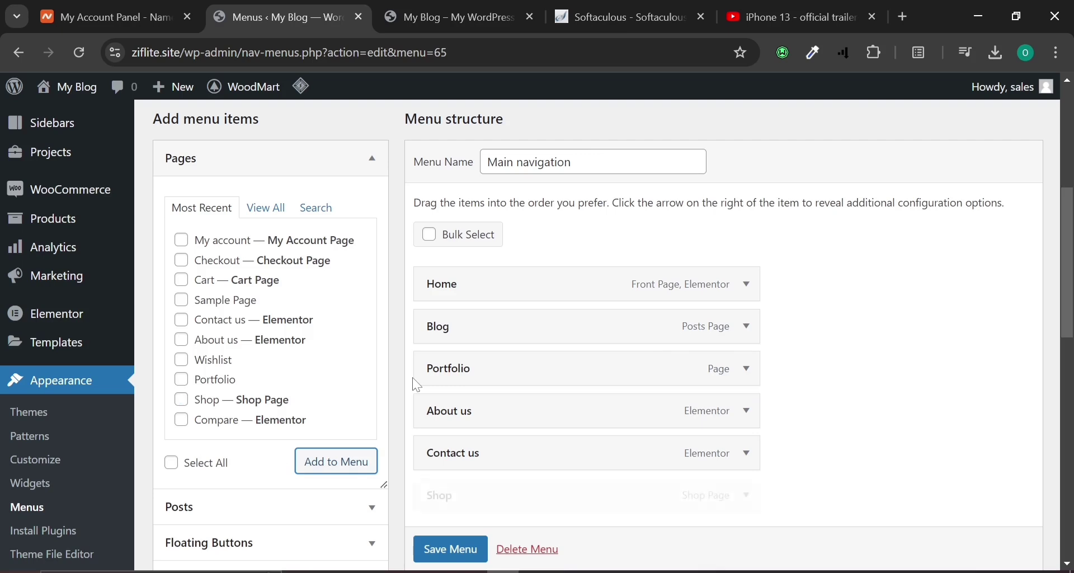
{"action": "scroll", "coordinate": [417, 385], "scroll_direction": "down", "scroll_amount": 2}
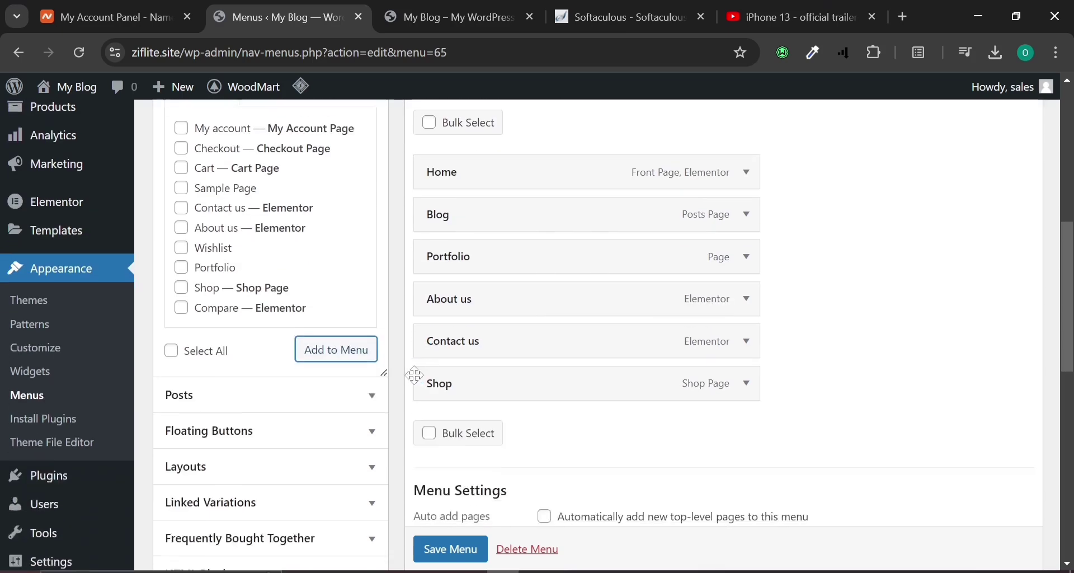
{"action": "scroll", "coordinate": [452, 563], "scroll_direction": "down", "scroll_amount": 1}
{"action": "left_click", "coordinate": [452, 552]}
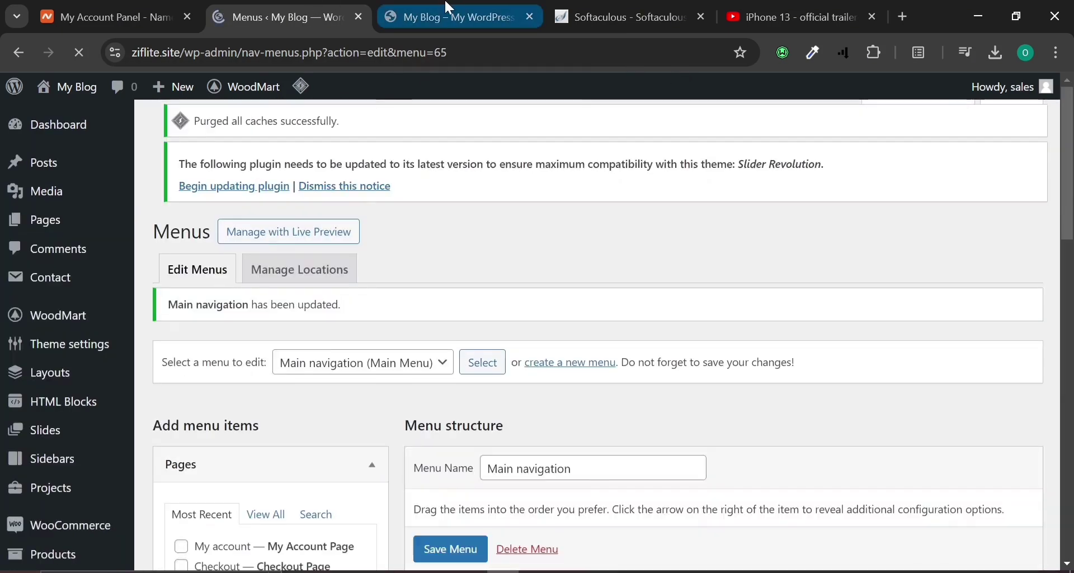
Open the storefront Shop page and scroll through its product grid.
{"action": "mouse_move", "coordinate": [447, 10]}
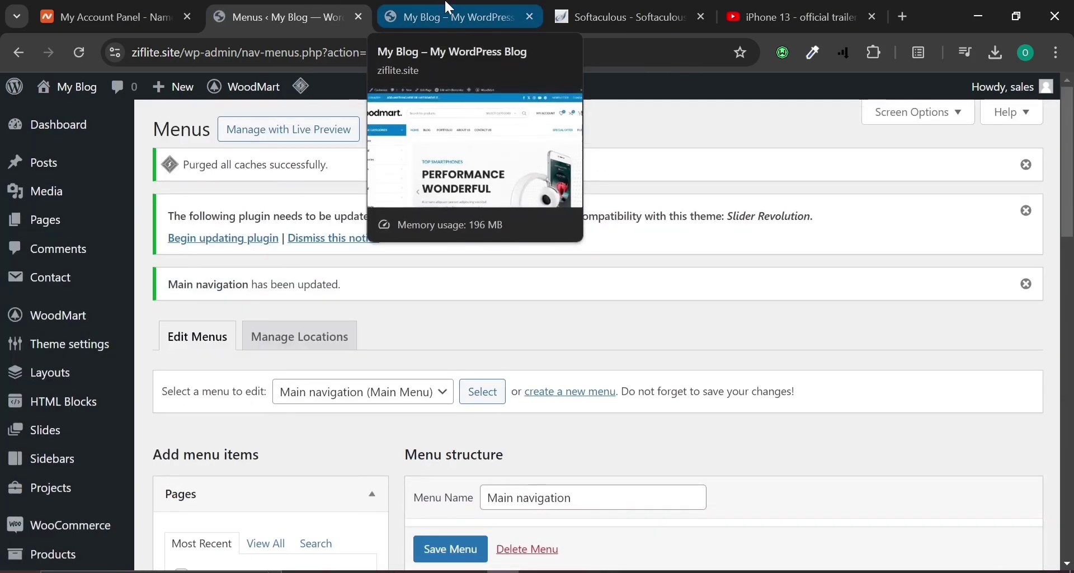
{"action": "left_click", "coordinate": [449, 7]}
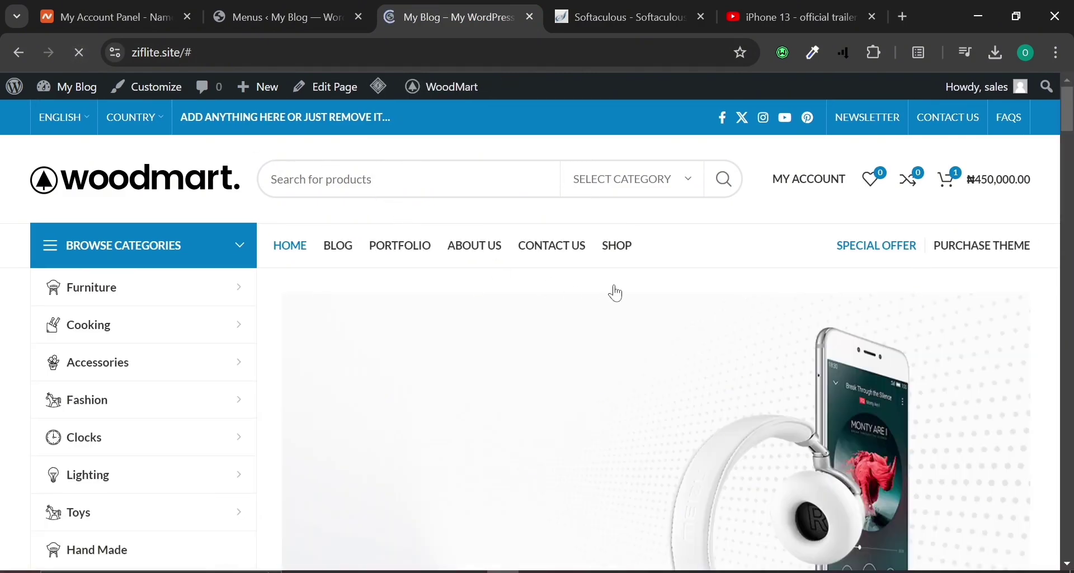
{"action": "left_click", "coordinate": [622, 249]}
{"action": "scroll", "coordinate": [333, 361], "scroll_direction": "down", "scroll_amount": 6}
{"action": "scroll", "coordinate": [329, 361], "scroll_direction": "down", "scroll_amount": 10}
{"action": "scroll", "coordinate": [329, 361], "scroll_direction": "down", "scroll_amount": 6}
{"action": "scroll", "coordinate": [330, 358], "scroll_direction": "up", "scroll_amount": 4}
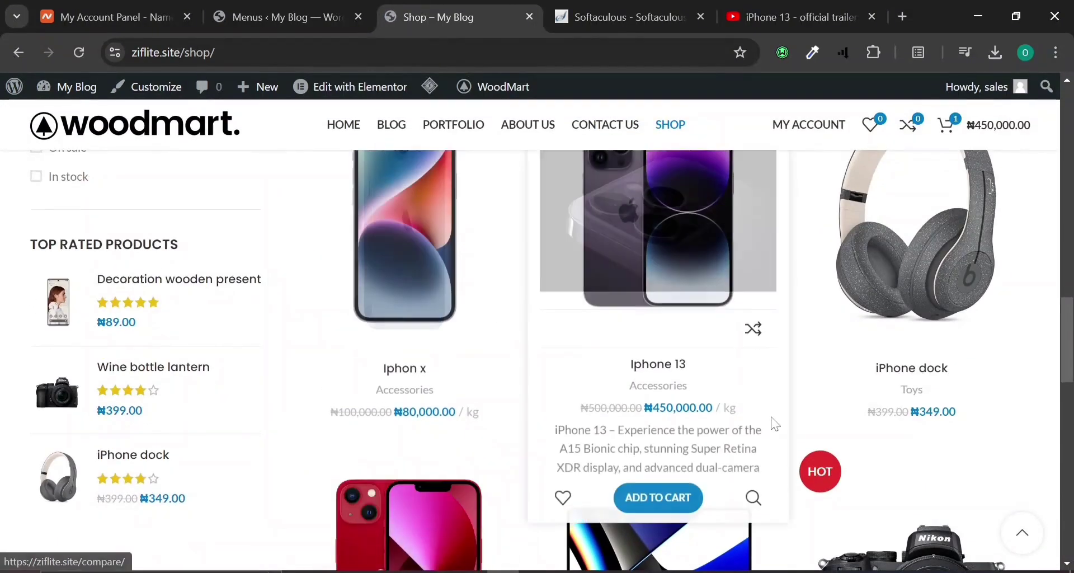
{"action": "scroll", "coordinate": [673, 302], "scroll_direction": "down", "scroll_amount": 5}
{"action": "scroll", "coordinate": [453, 325], "scroll_direction": "down", "scroll_amount": 10}
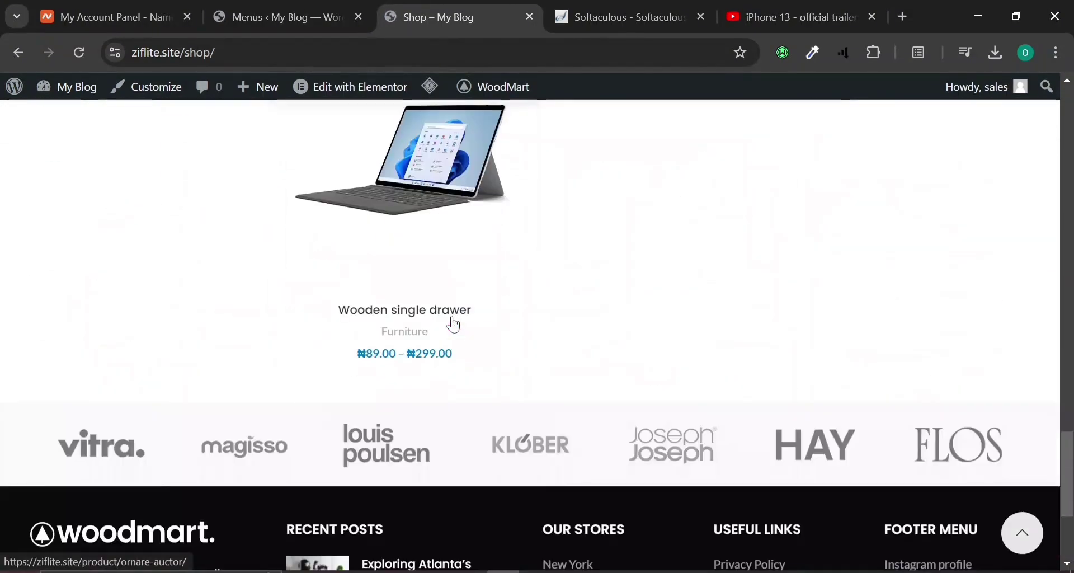
{"action": "scroll", "coordinate": [453, 322], "scroll_direction": "up", "scroll_amount": 15}
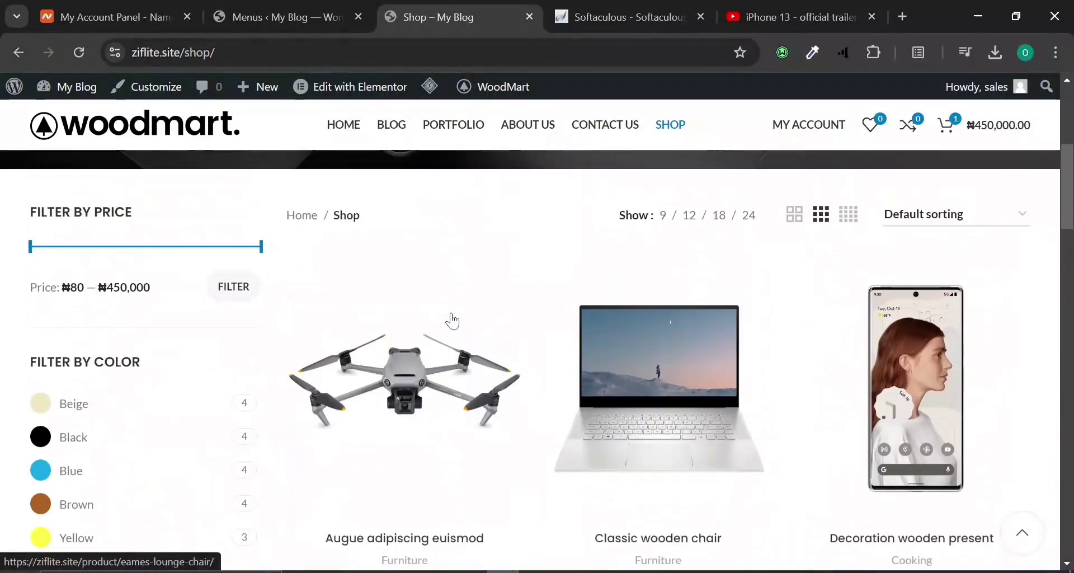
{"action": "scroll", "coordinate": [451, 316], "scroll_direction": "up", "scroll_amount": 5}
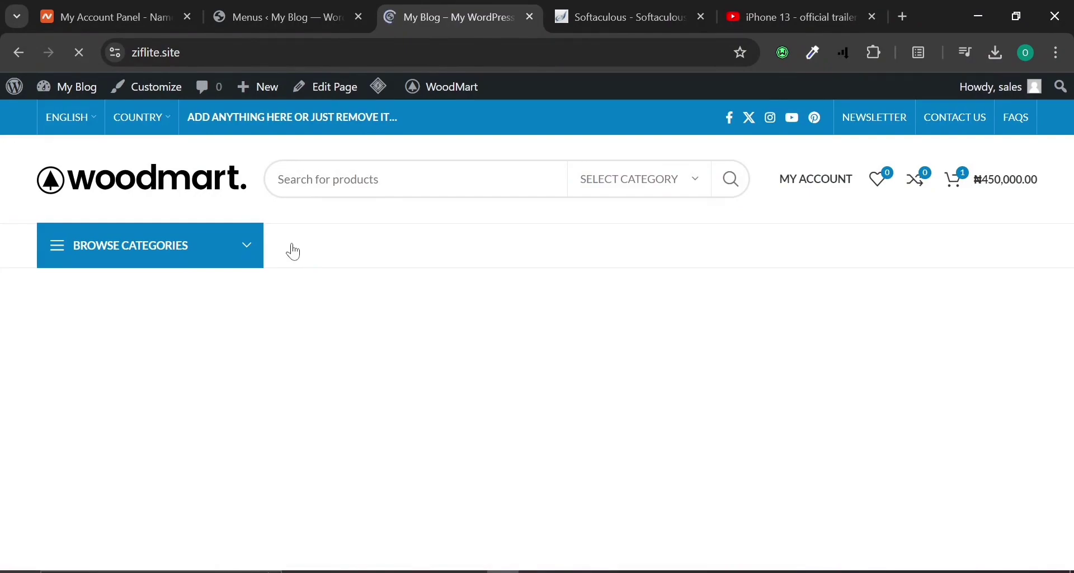
{"action": "scroll", "coordinate": [294, 252], "scroll_direction": "down", "scroll_amount": 10}
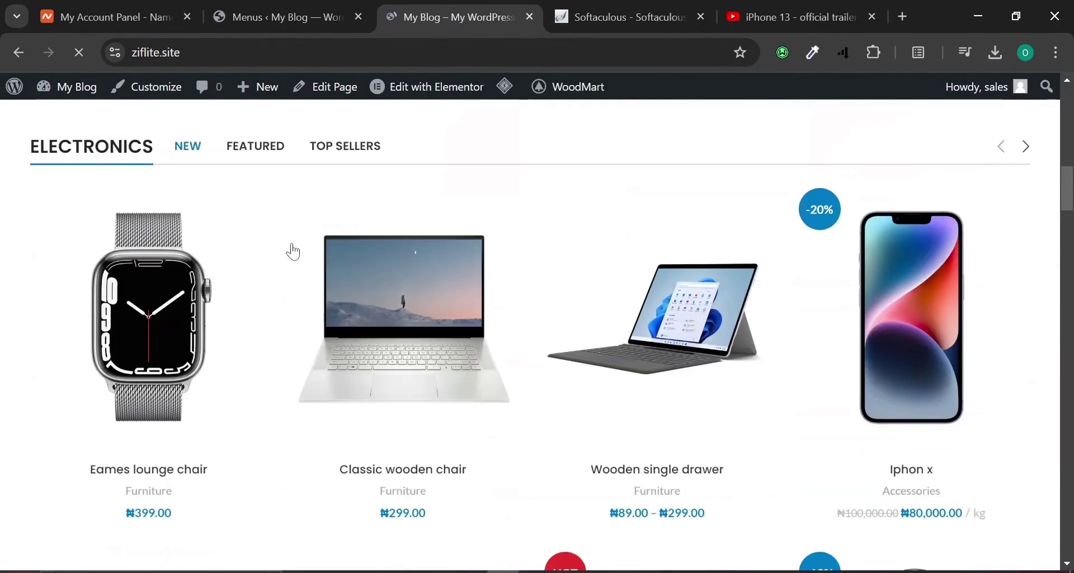
{"action": "scroll", "coordinate": [291, 251], "scroll_direction": "down", "scroll_amount": 6}
{"action": "scroll", "coordinate": [285, 213], "scroll_direction": "up", "scroll_amount": 6}
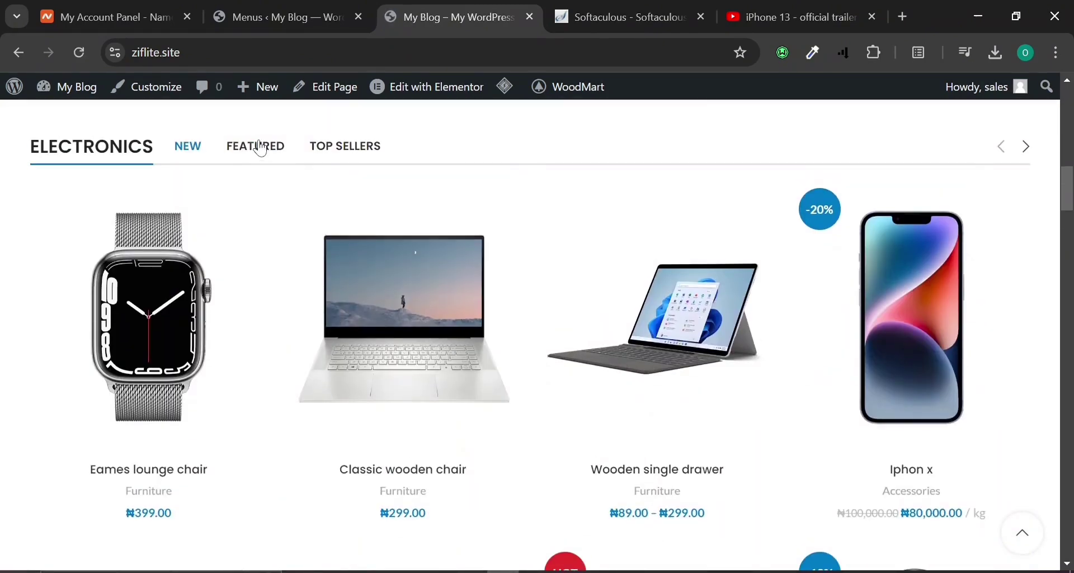
View the home page's Electronics products under the Featured and Top Sellers tabs.
{"action": "left_click", "coordinate": [259, 148]}
{"action": "left_click", "coordinate": [344, 149]}
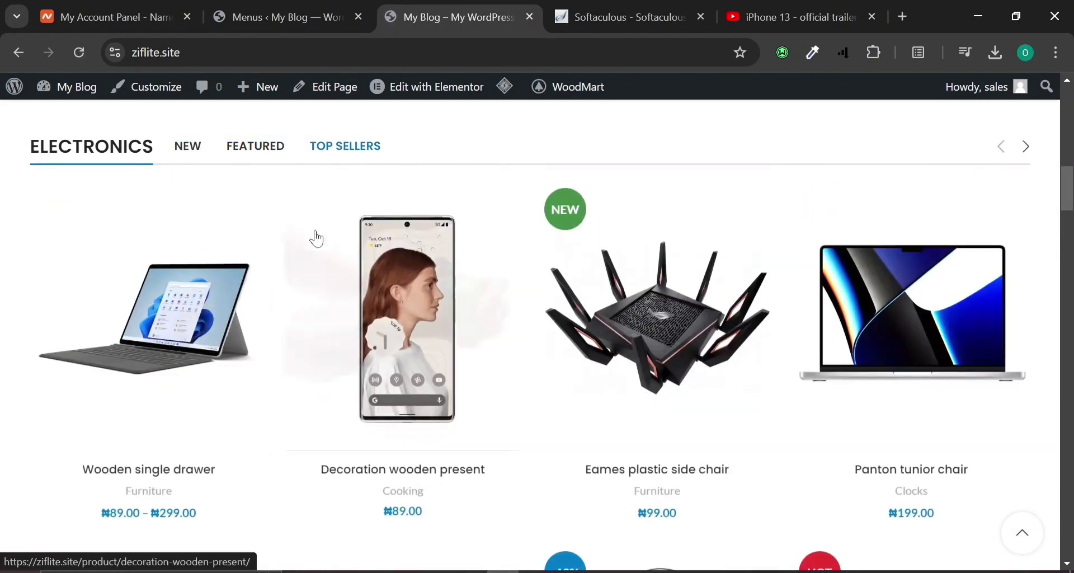
{"action": "scroll", "coordinate": [314, 235], "scroll_direction": "down", "scroll_amount": 10}
{"action": "scroll", "coordinate": [319, 229], "scroll_direction": "up", "scroll_amount": 5}
{"action": "scroll", "coordinate": [320, 238], "scroll_direction": "up", "scroll_amount": 10}
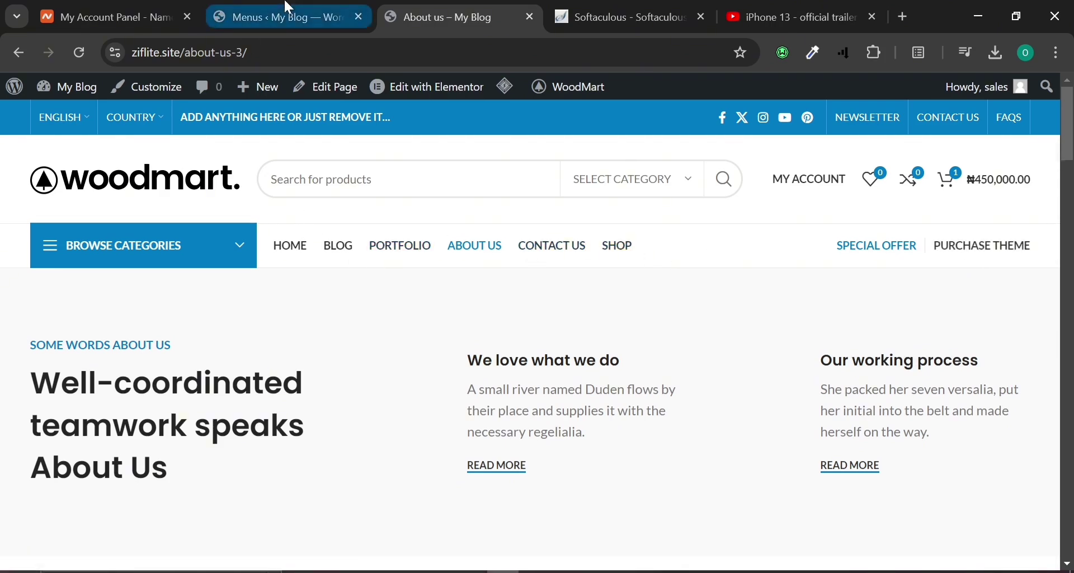
{"action": "left_click", "coordinate": [280, 17]}
Drag Shop up to follow Home in Main navigation, then reload the About us page.
{"action": "scroll", "coordinate": [562, 304], "scroll_direction": "down", "scroll_amount": 6}
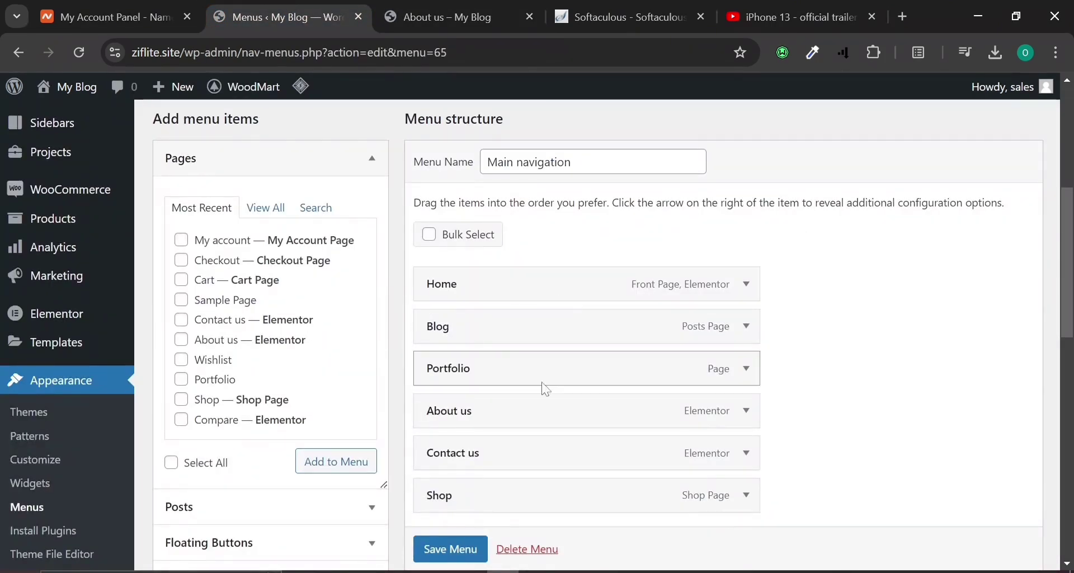
{"action": "left_click_drag", "start_coordinate": [501, 494], "coordinate": [495, 317]}
{"action": "scroll", "coordinate": [459, 548], "scroll_direction": "down", "scroll_amount": 1}
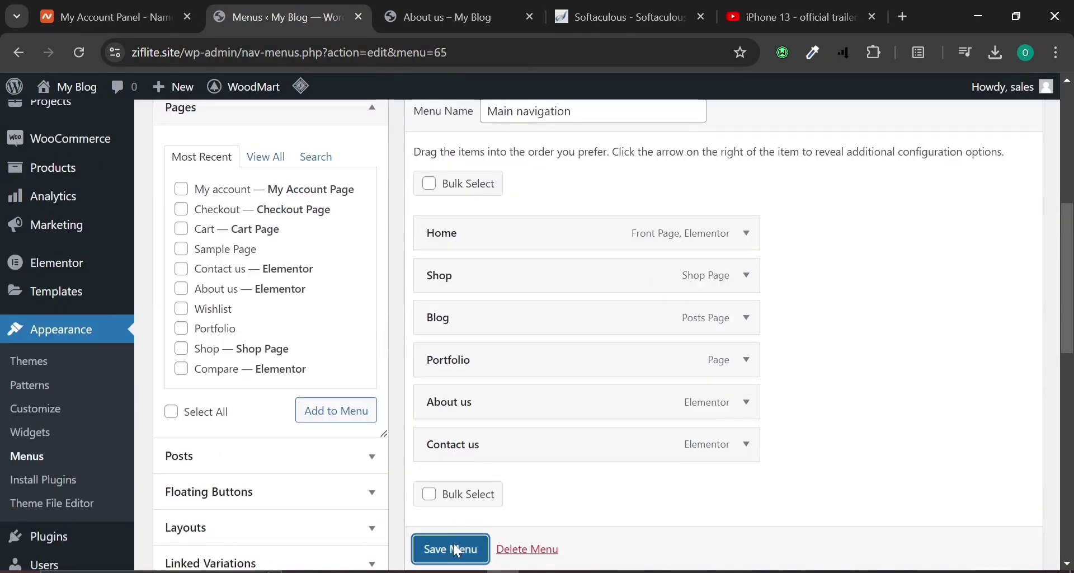
{"action": "left_click", "coordinate": [447, 17]}
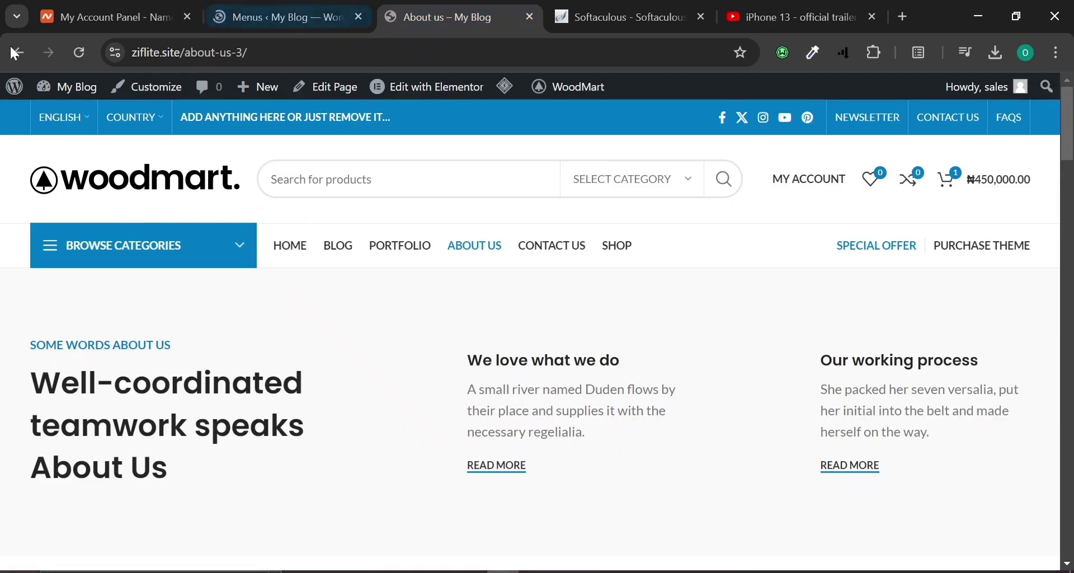
{"action": "left_click", "coordinate": [78, 57]}
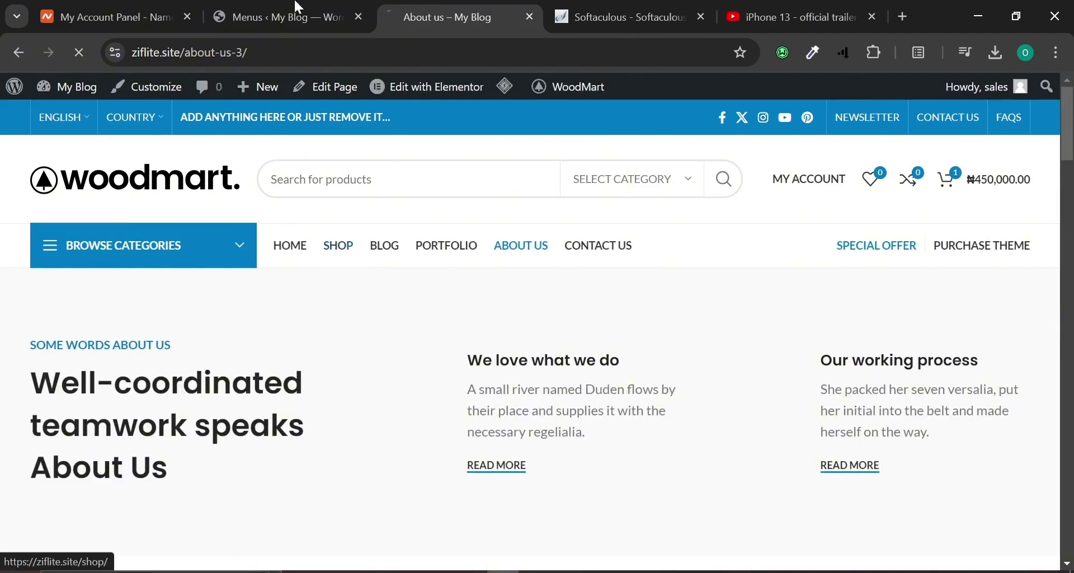
Keep Shop as a top-level item right after Home in the menu editor.
{"action": "left_click", "coordinate": [322, 8]}
{"action": "scroll", "coordinate": [478, 451], "scroll_direction": "down", "scroll_amount": 4}
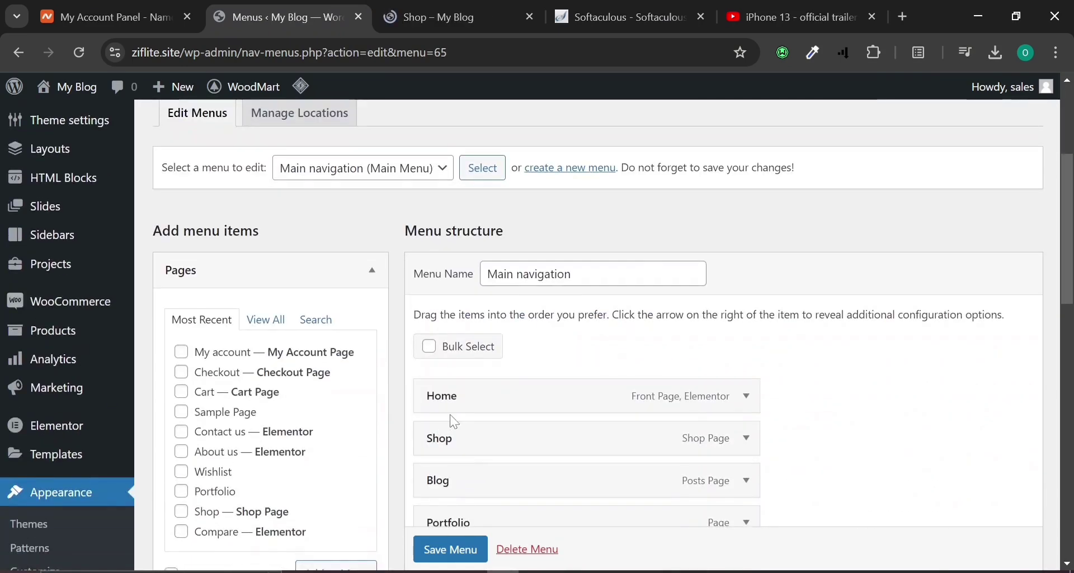
{"action": "left_click_drag", "start_coordinate": [453, 447], "coordinate": [525, 447]}
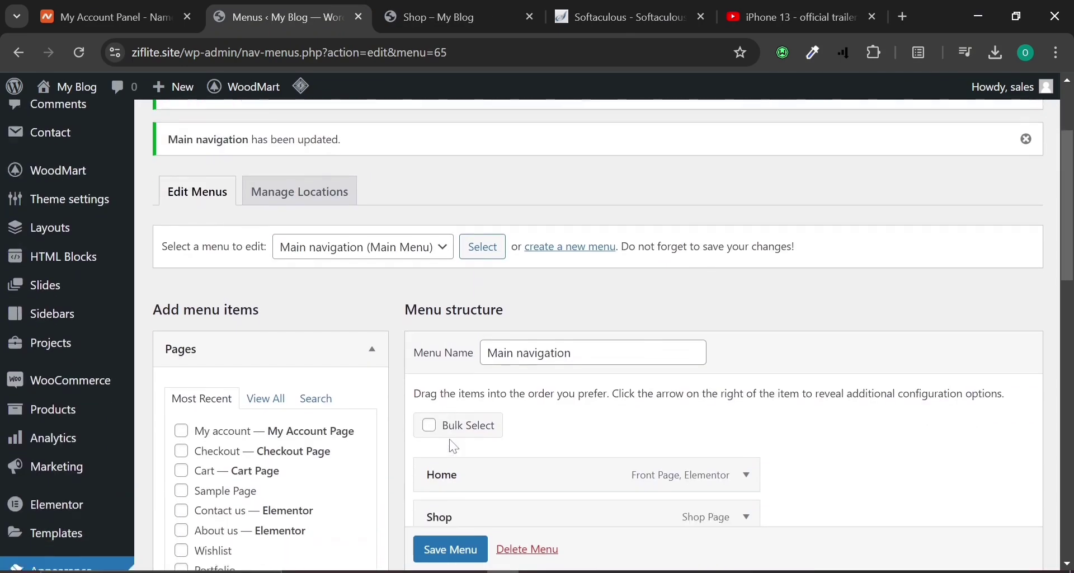
Inspect the Browse Categories mega menus and their items on the storefront Shop page.
{"action": "left_click", "coordinate": [405, 8]}
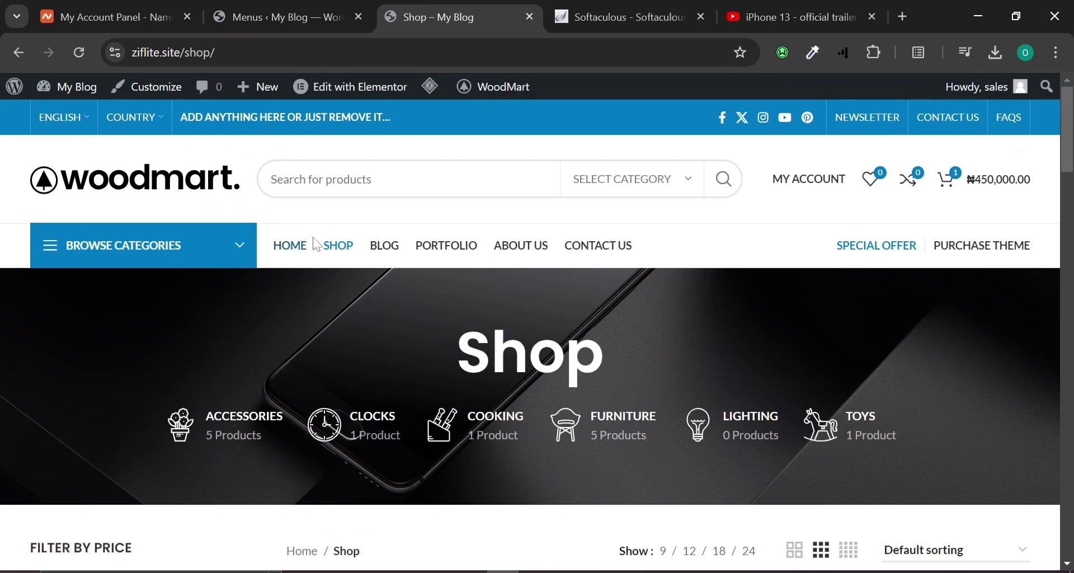
{"action": "mouse_move", "coordinate": [208, 245]}
{"action": "mouse_move", "coordinate": [243, 304]}
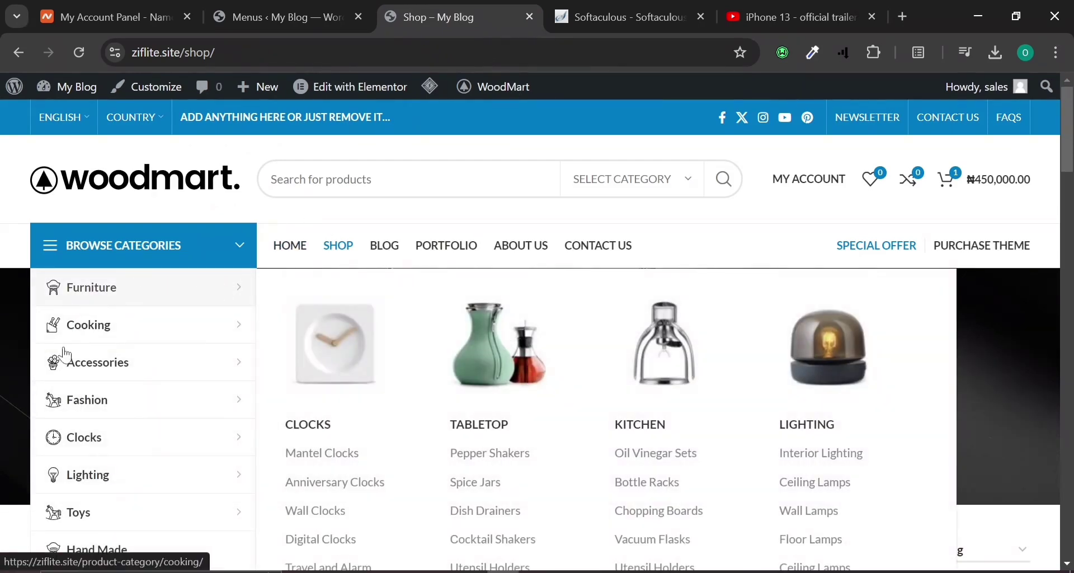
{"action": "mouse_move", "coordinate": [95, 441]}
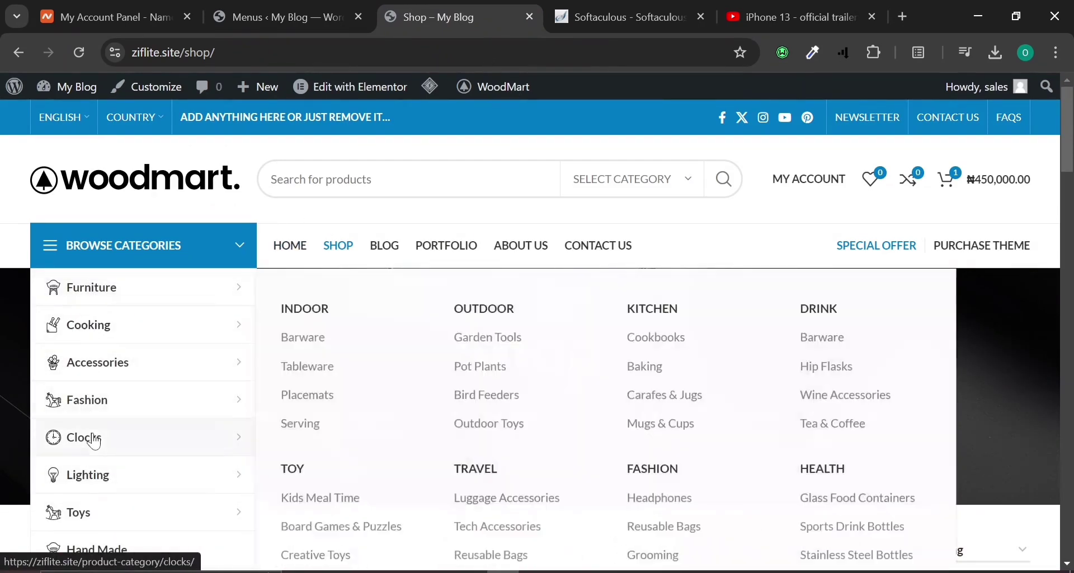
{"action": "scroll", "coordinate": [95, 442], "scroll_direction": "down", "scroll_amount": 4}
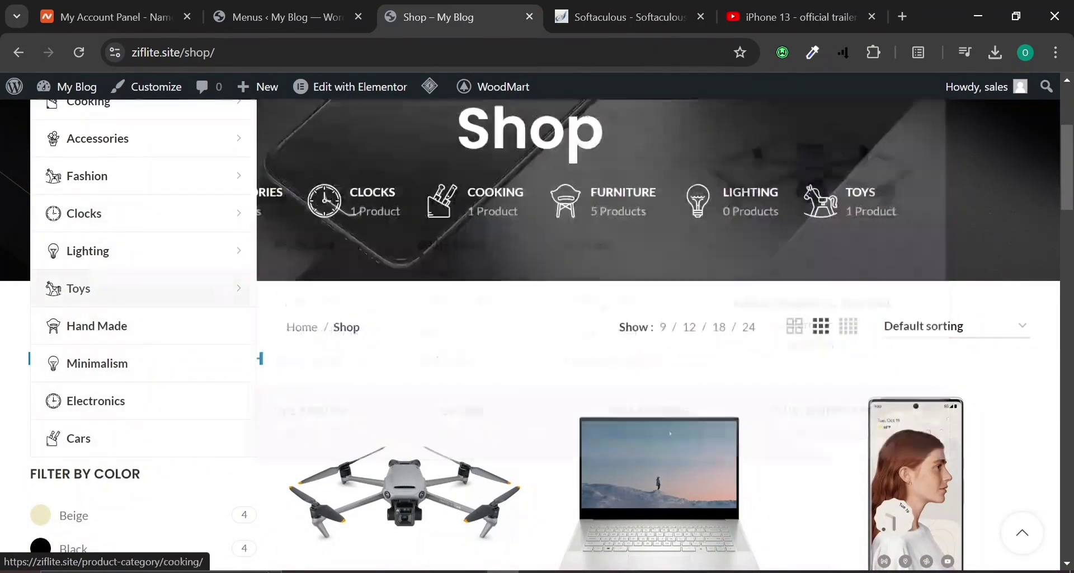
{"action": "scroll", "coordinate": [146, 164], "scroll_direction": "up", "scroll_amount": 2}
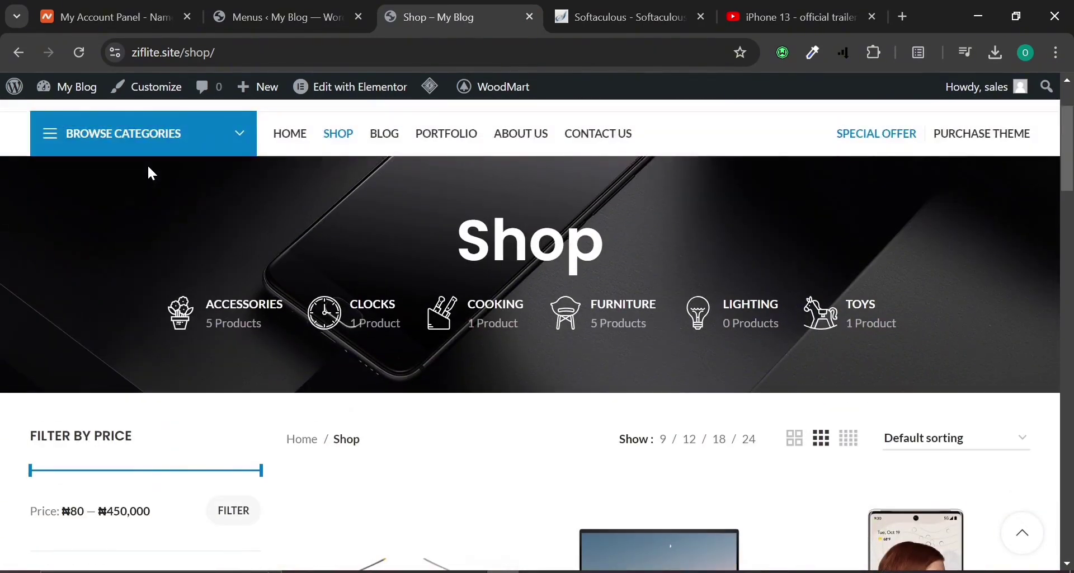
{"action": "mouse_move", "coordinate": [174, 140]}
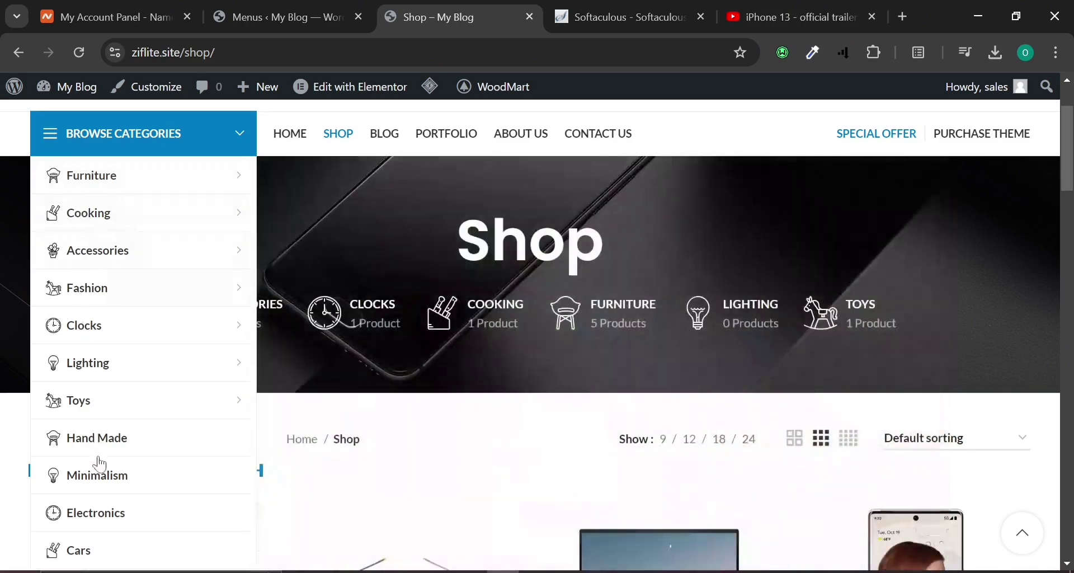
{"action": "left_click", "coordinate": [257, 7]}
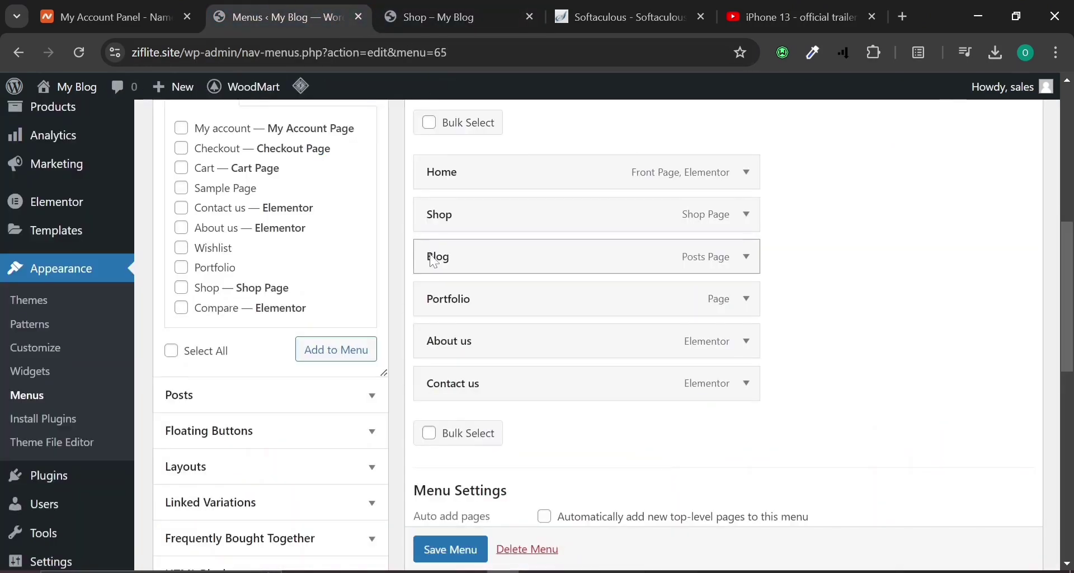
Load the Categories menu for editing, leaving without saving the pending changes.
{"action": "scroll", "coordinate": [425, 224], "scroll_direction": "up", "scroll_amount": 5}
{"action": "left_click", "coordinate": [364, 168]}
{"action": "left_click", "coordinate": [336, 186]}
{"action": "left_click", "coordinate": [494, 167]}
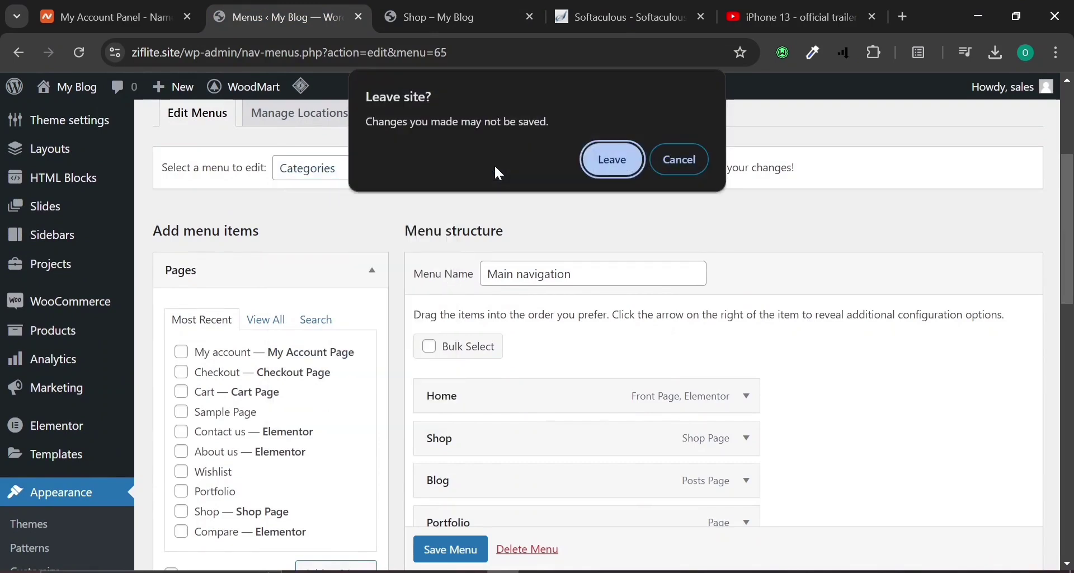
{"action": "left_click", "coordinate": [601, 166]}
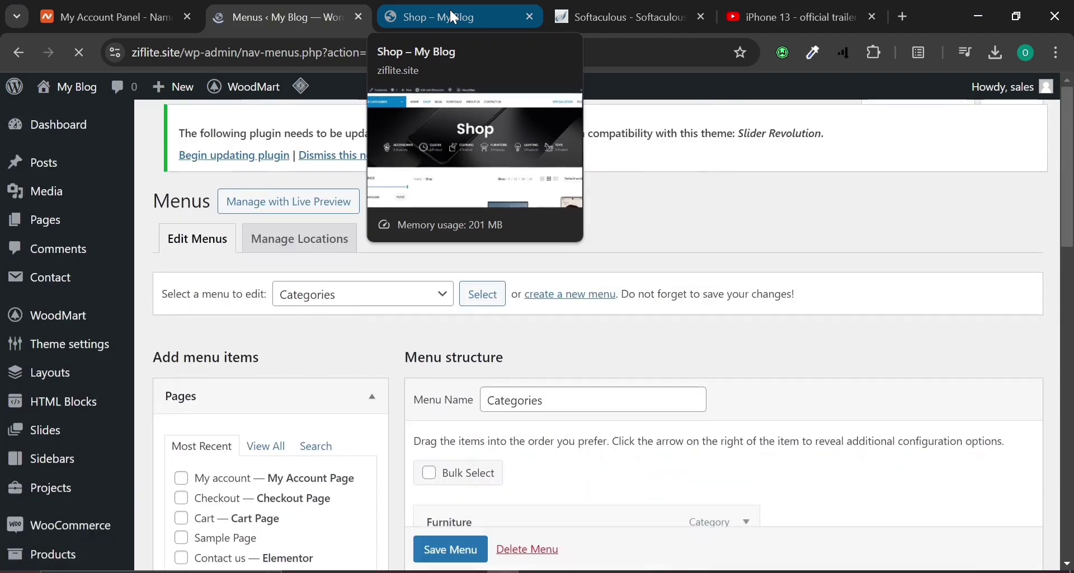
{"action": "scroll", "coordinate": [516, 388], "scroll_direction": "down", "scroll_amount": 4}
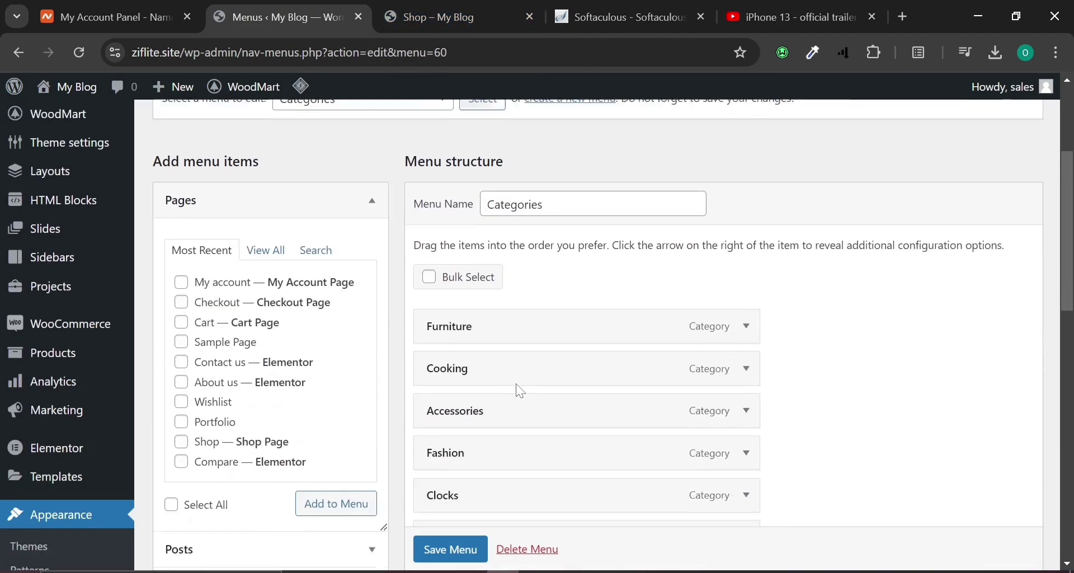
Follow Furniture in the storefront's category menu to the Furniture page listing two chairs.
{"action": "left_click", "coordinate": [459, 17]}
{"action": "mouse_move", "coordinate": [84, 133]}
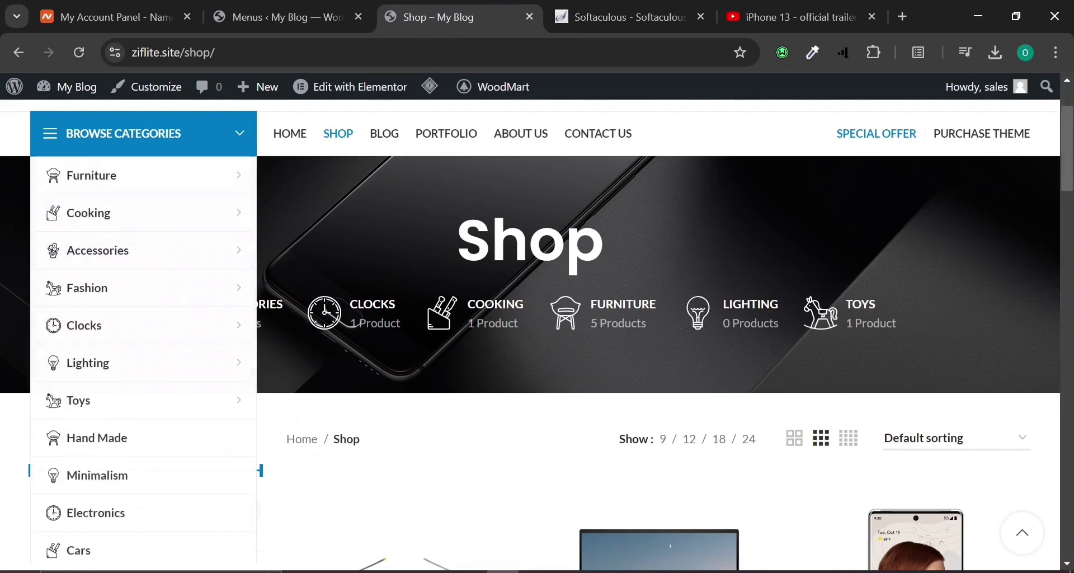
{"action": "mouse_move", "coordinate": [75, 176]}
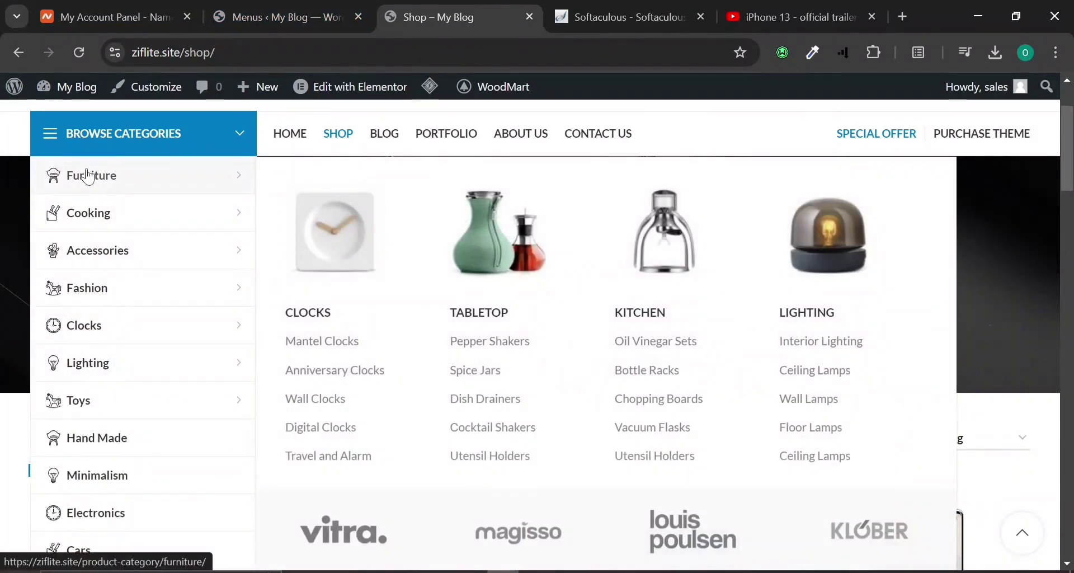
{"action": "left_click", "coordinate": [89, 176]}
{"action": "scroll", "coordinate": [331, 299], "scroll_direction": "down", "scroll_amount": 10}
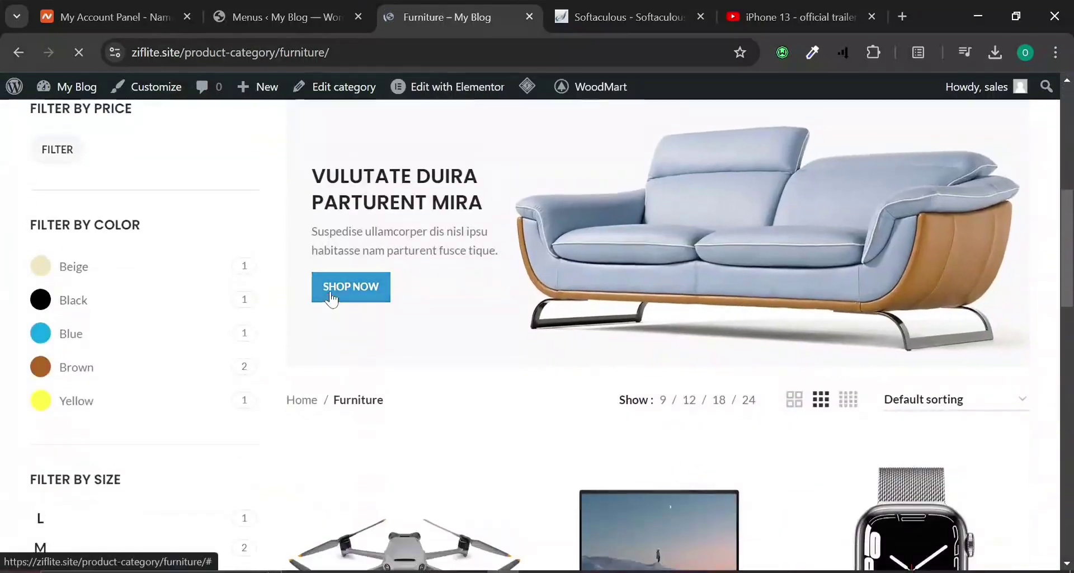
{"action": "scroll", "coordinate": [331, 299], "scroll_direction": "down", "scroll_amount": 5}
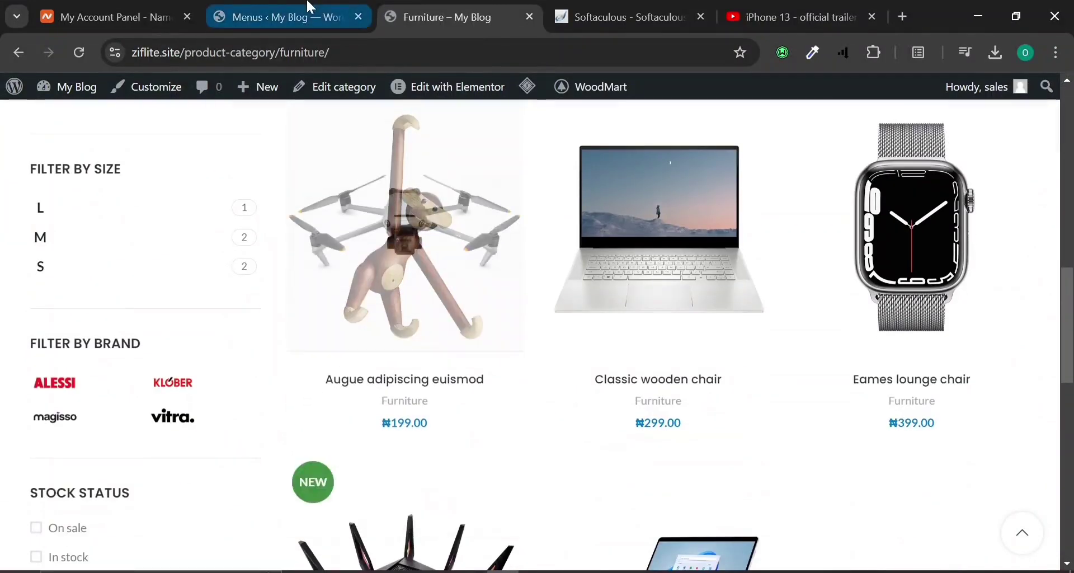
{"action": "left_click", "coordinate": [311, 7]}
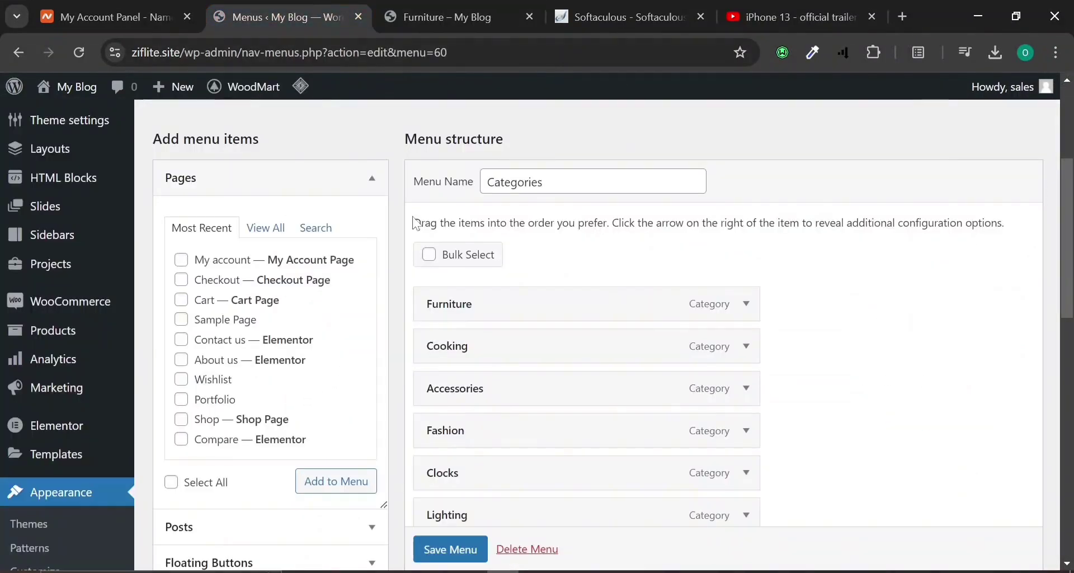
Set the Furniture item's dropdown HTML block to None.
{"action": "left_click", "coordinate": [746, 304]}
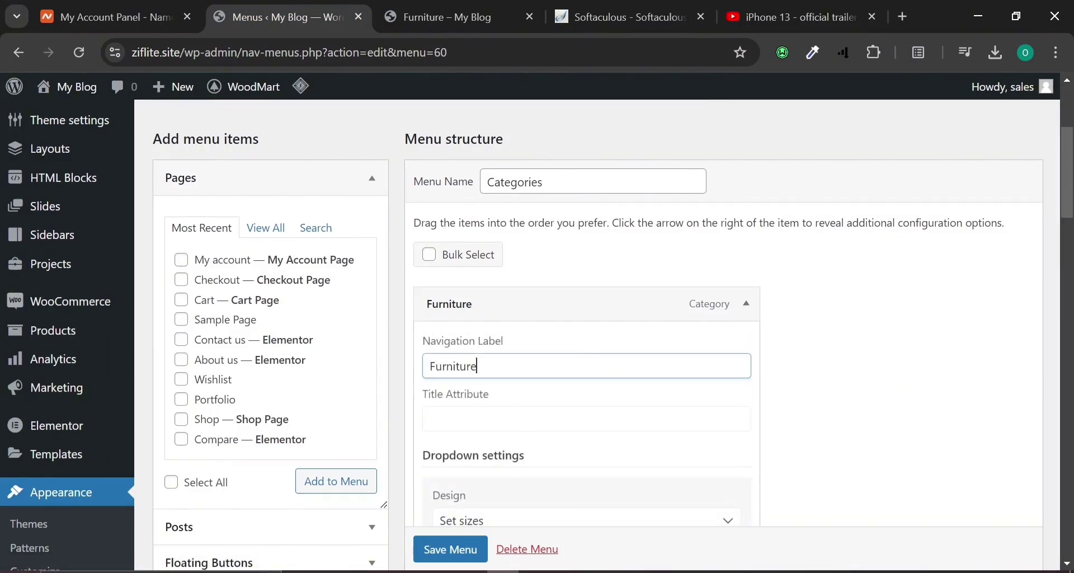
{"action": "scroll", "coordinate": [494, 371], "scroll_direction": "down", "scroll_amount": 6}
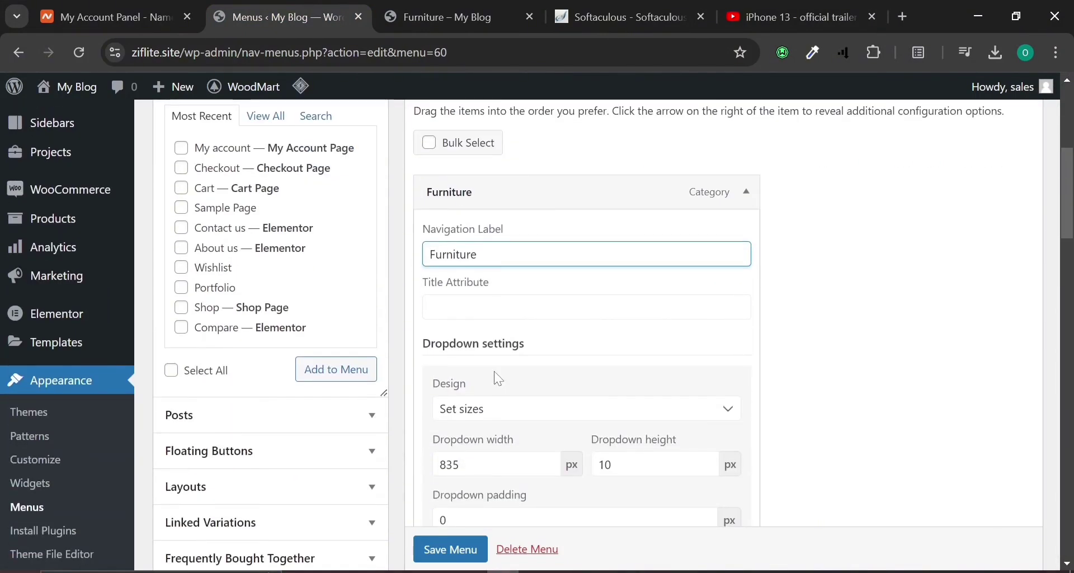
{"action": "left_click", "coordinate": [453, 16]}
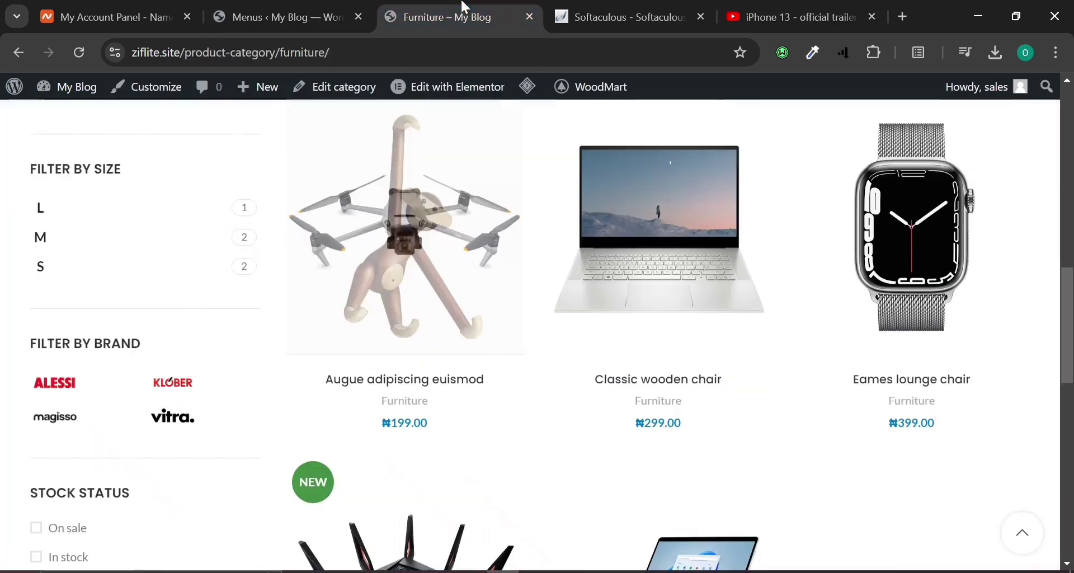
{"action": "left_click", "coordinate": [265, 8]}
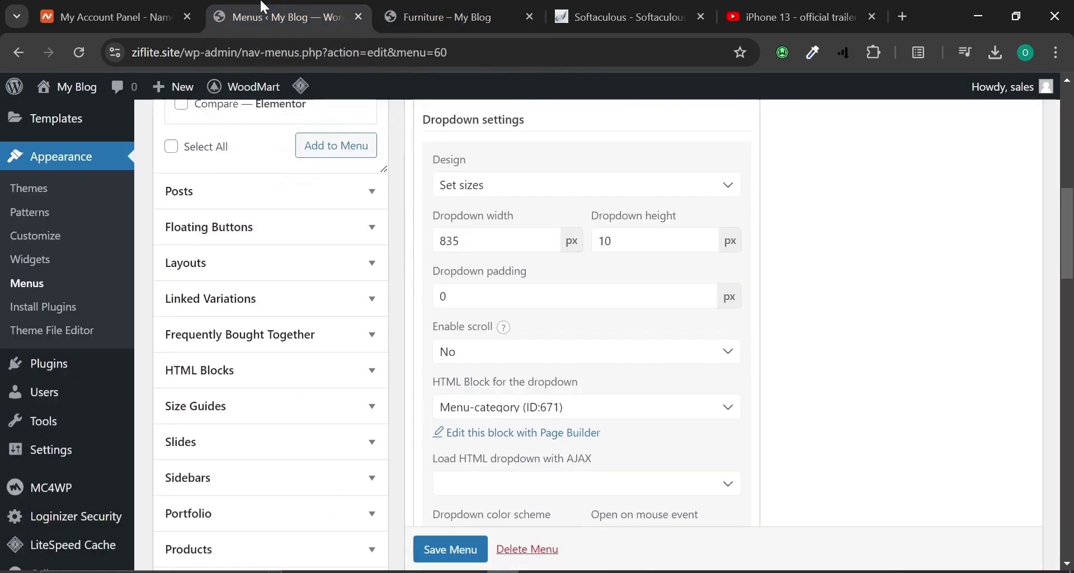
{"action": "left_click", "coordinate": [624, 417]}
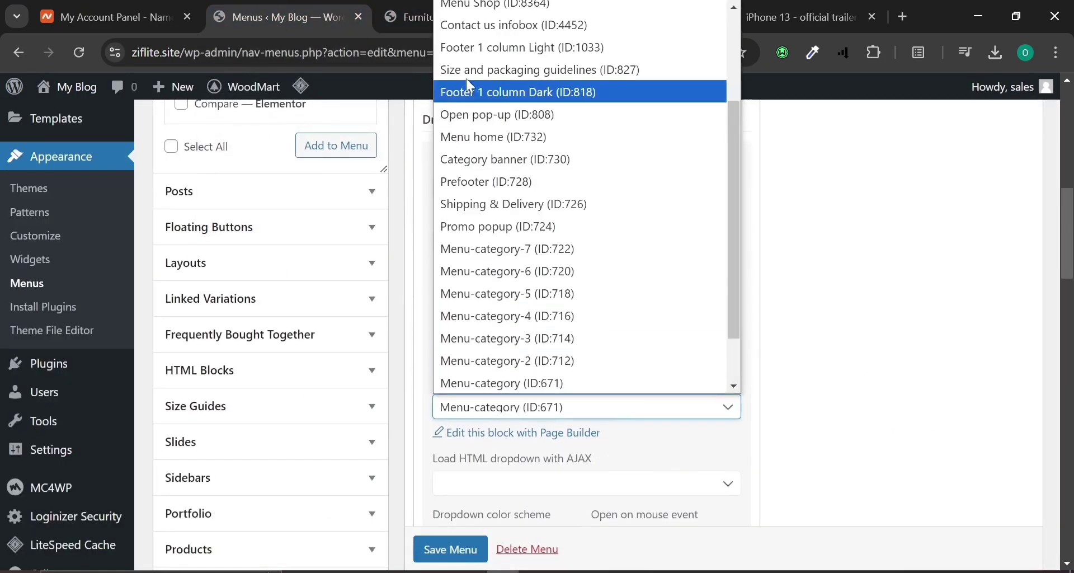
{"action": "scroll", "coordinate": [476, 14], "scroll_direction": "up", "scroll_amount": 2}
{"action": "scroll", "coordinate": [476, 14], "scroll_direction": "up", "scroll_amount": 1}
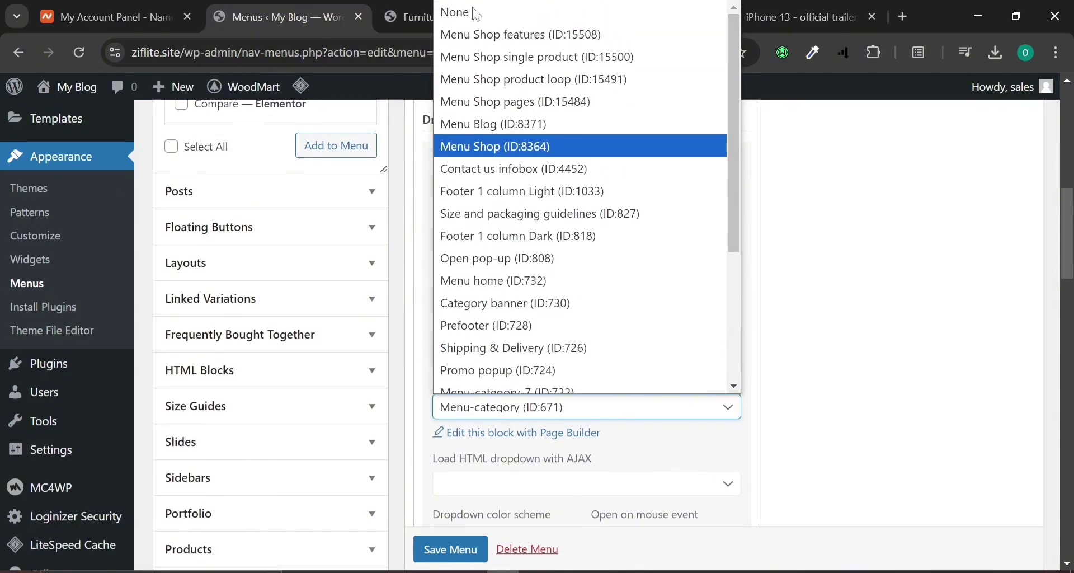
{"action": "left_click", "coordinate": [474, 12]}
{"action": "scroll", "coordinate": [588, 279], "scroll_direction": "up", "scroll_amount": 2}
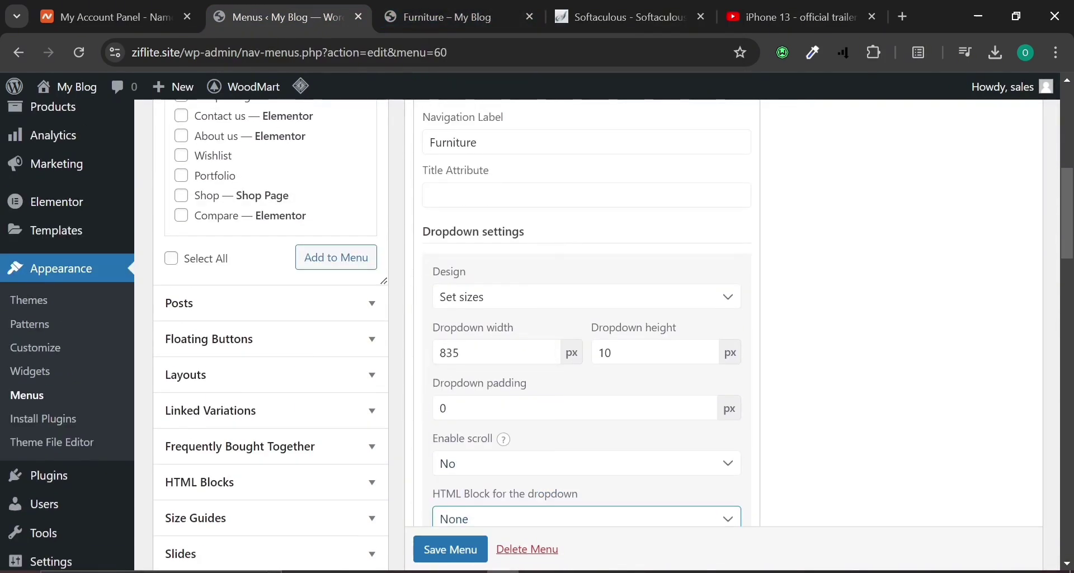
{"action": "scroll", "coordinate": [587, 280], "scroll_direction": "up", "scroll_amount": 4}
{"action": "left_click", "coordinate": [746, 305]}
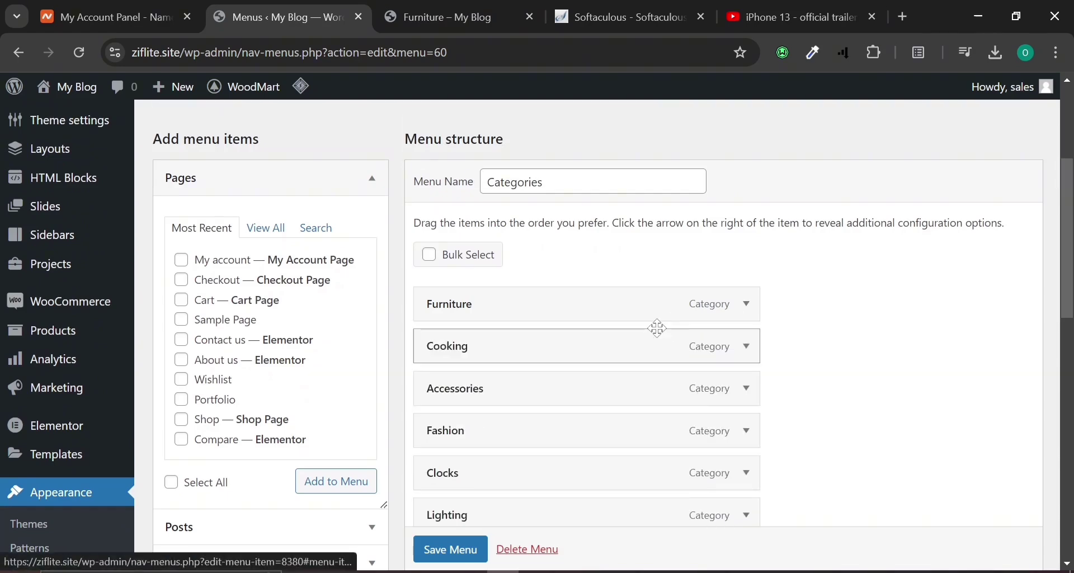
Set the Cooking item's dropdown HTML block to None.
{"action": "left_click", "coordinate": [746, 347]}
{"action": "scroll", "coordinate": [453, 307], "scroll_direction": "down", "scroll_amount": 8}
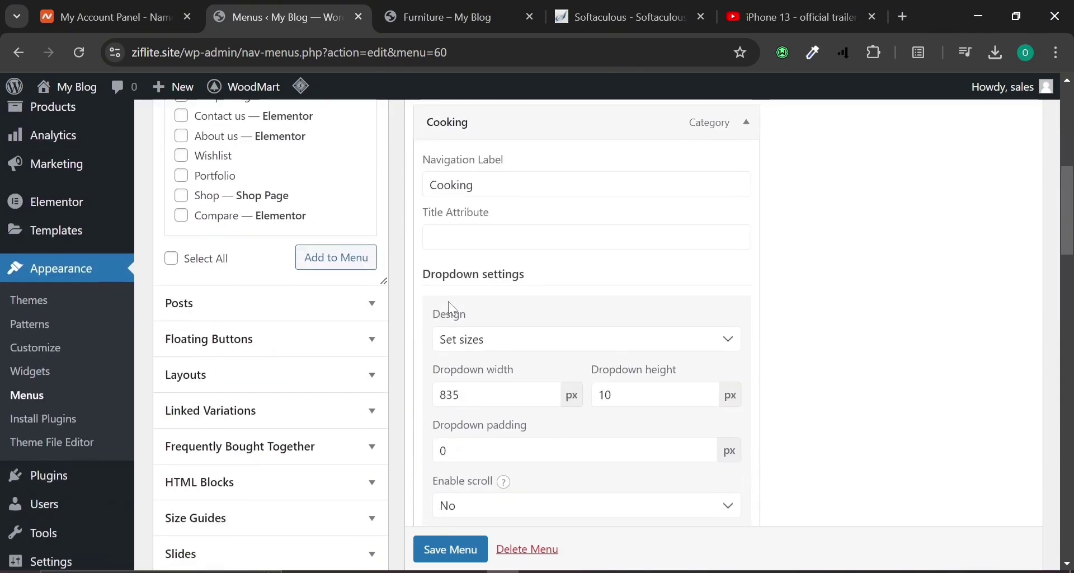
{"action": "left_click", "coordinate": [493, 338]}
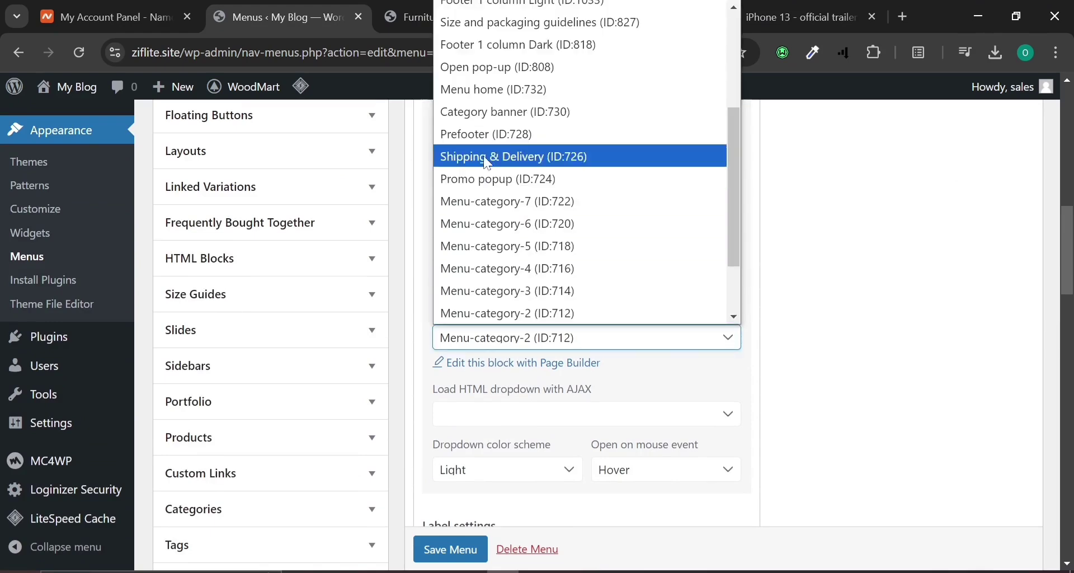
{"action": "scroll", "coordinate": [482, 106], "scroll_direction": "up", "scroll_amount": 3}
{"action": "left_click", "coordinate": [464, 12]}
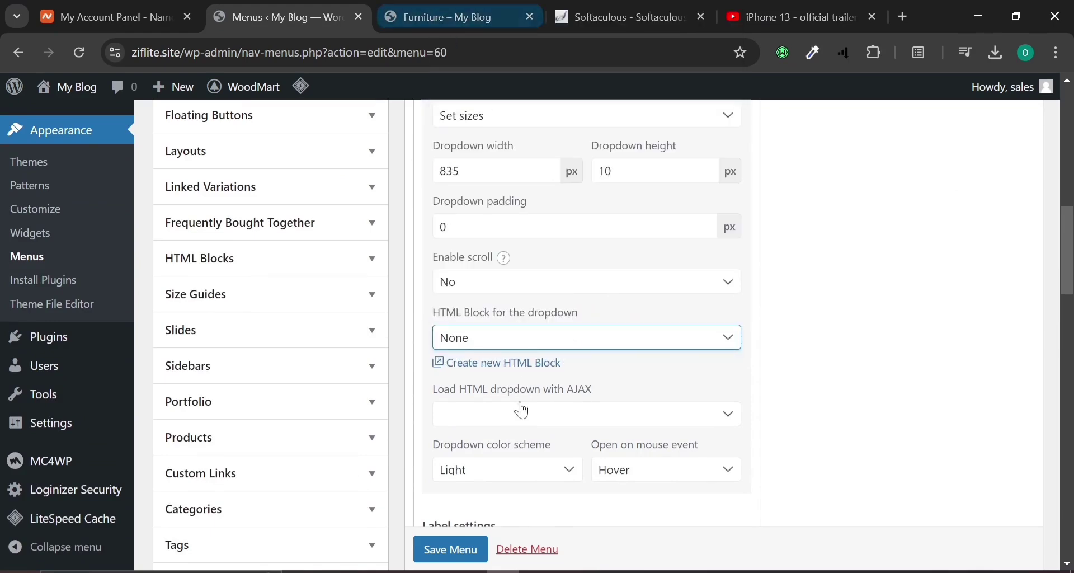
{"action": "scroll", "coordinate": [670, 281], "scroll_direction": "up", "scroll_amount": 4}
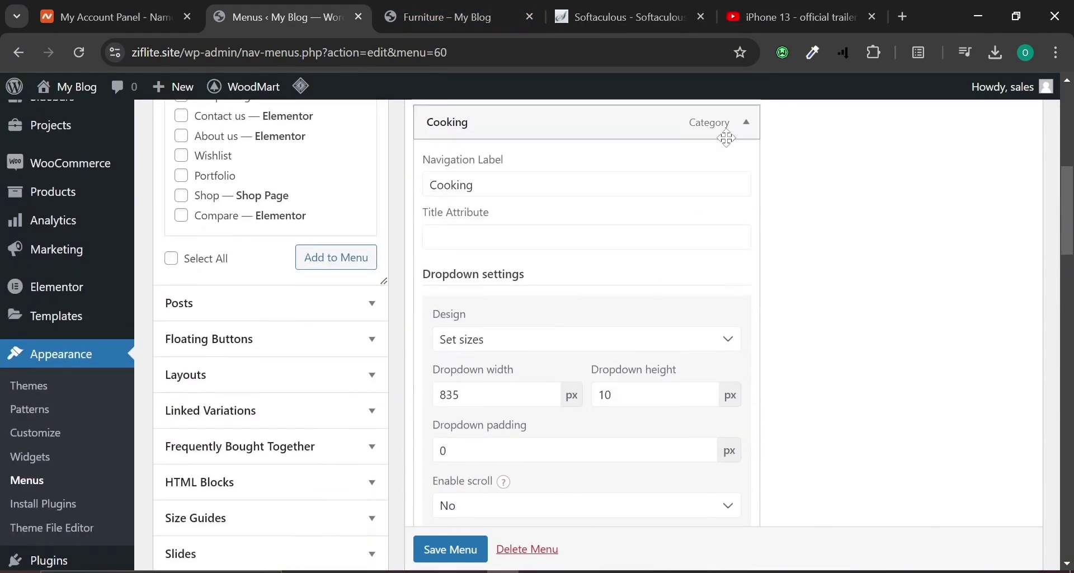
{"action": "left_click", "coordinate": [745, 125]}
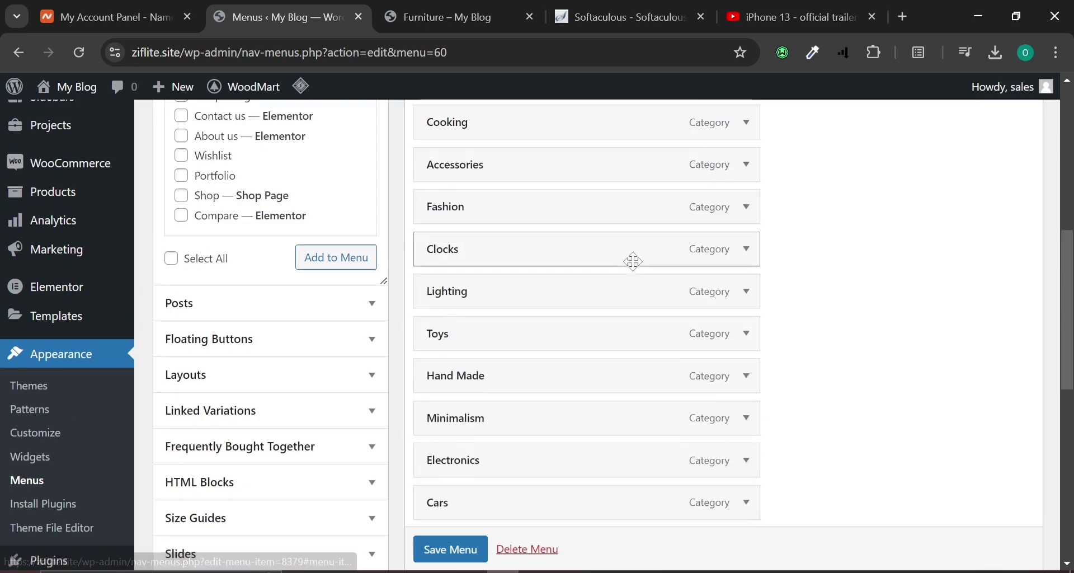
Set the Accessories item's dropdown HTML block to None and save the Categories menu.
{"action": "left_click", "coordinate": [746, 167]}
{"action": "scroll", "coordinate": [403, 462], "scroll_direction": "down", "scroll_amount": 2}
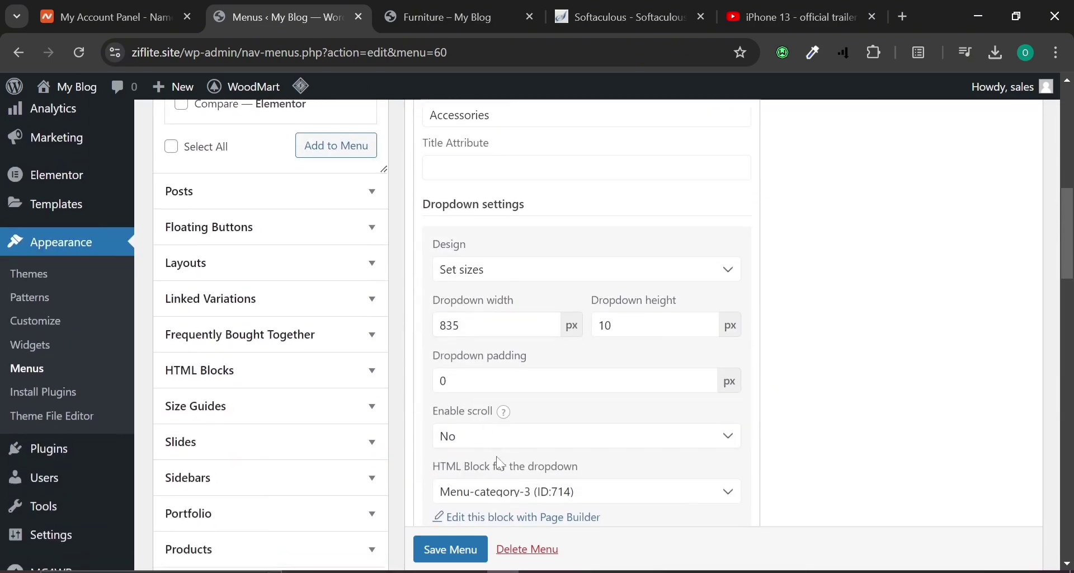
{"action": "left_click", "coordinate": [625, 493]}
{"action": "scroll", "coordinate": [511, 56], "scroll_direction": "up", "scroll_amount": 1}
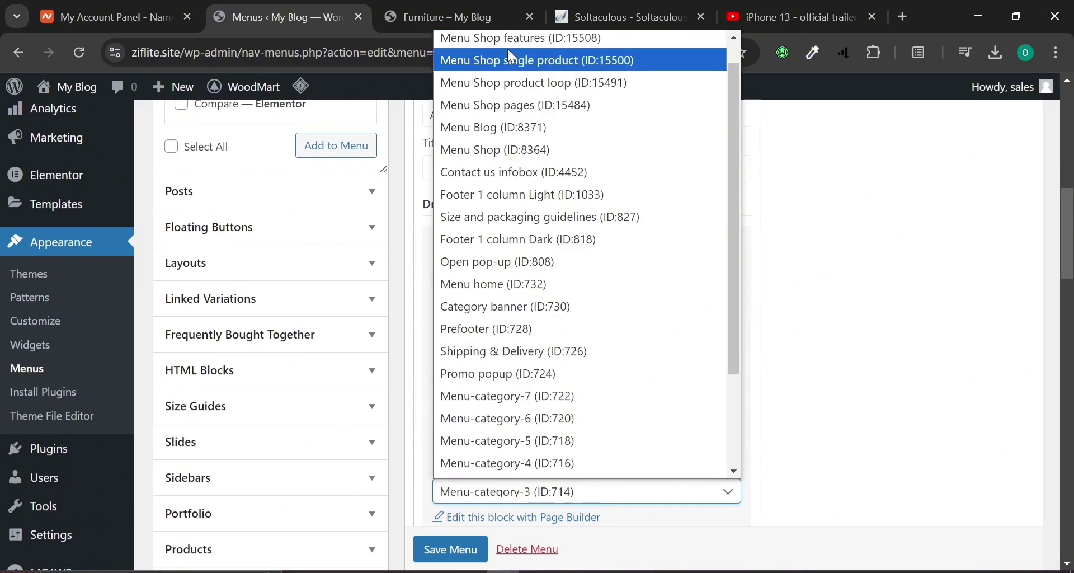
{"action": "left_click", "coordinate": [510, 49]}
{"action": "scroll", "coordinate": [448, 547], "scroll_direction": "down", "scroll_amount": 1}
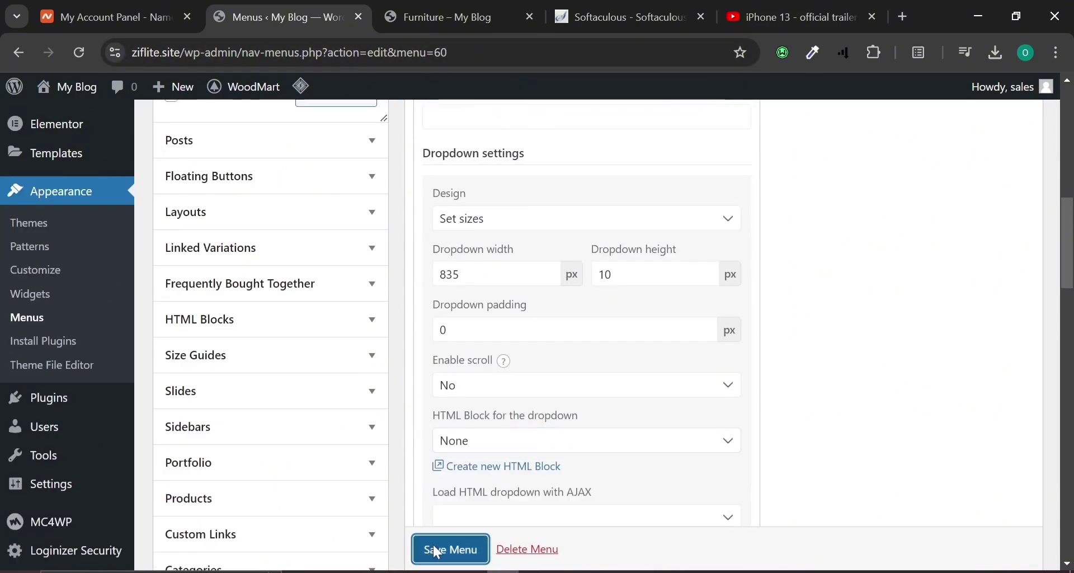
{"action": "left_click", "coordinate": [445, 547]}
Reload the live Furniture category page to check the updated category menu.
{"action": "left_click", "coordinate": [451, 7]}
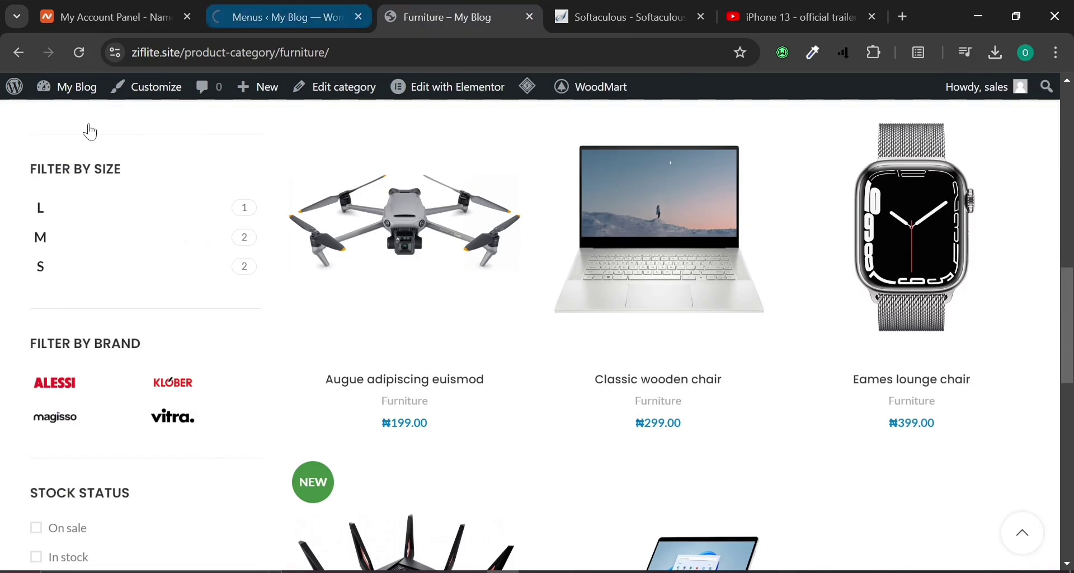
{"action": "scroll", "coordinate": [338, 321], "scroll_direction": "up", "scroll_amount": 10}
{"action": "scroll", "coordinate": [339, 324], "scroll_direction": "up", "scroll_amount": 2}
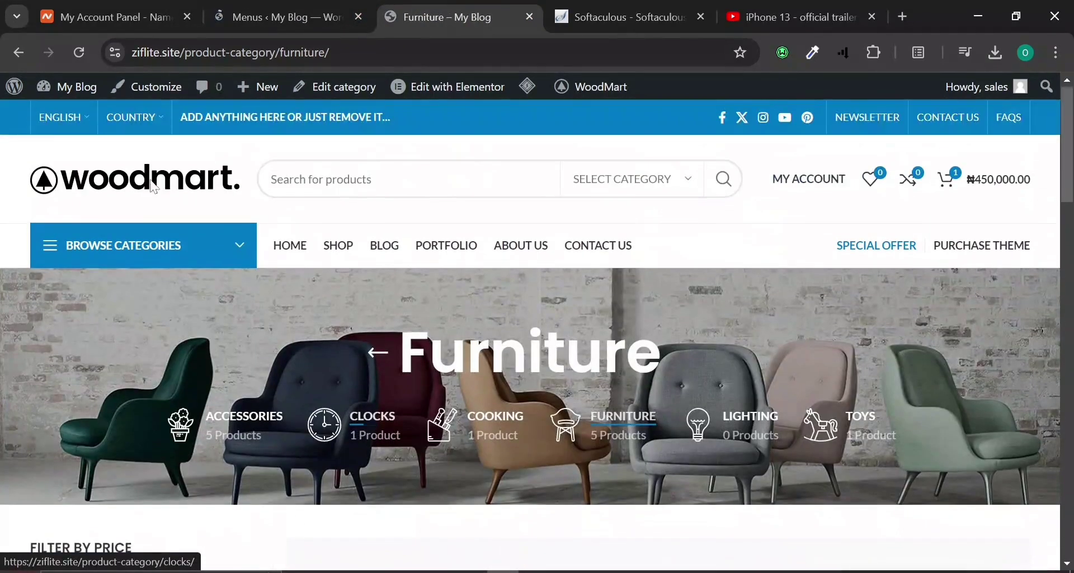
{"action": "left_click", "coordinate": [78, 63]}
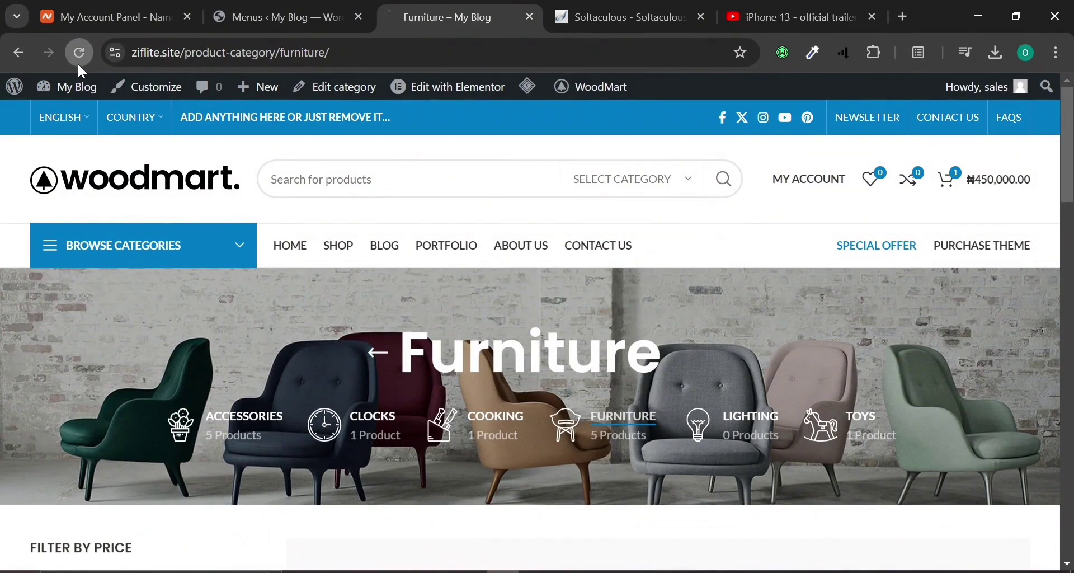
{"action": "mouse_move", "coordinate": [211, 233]}
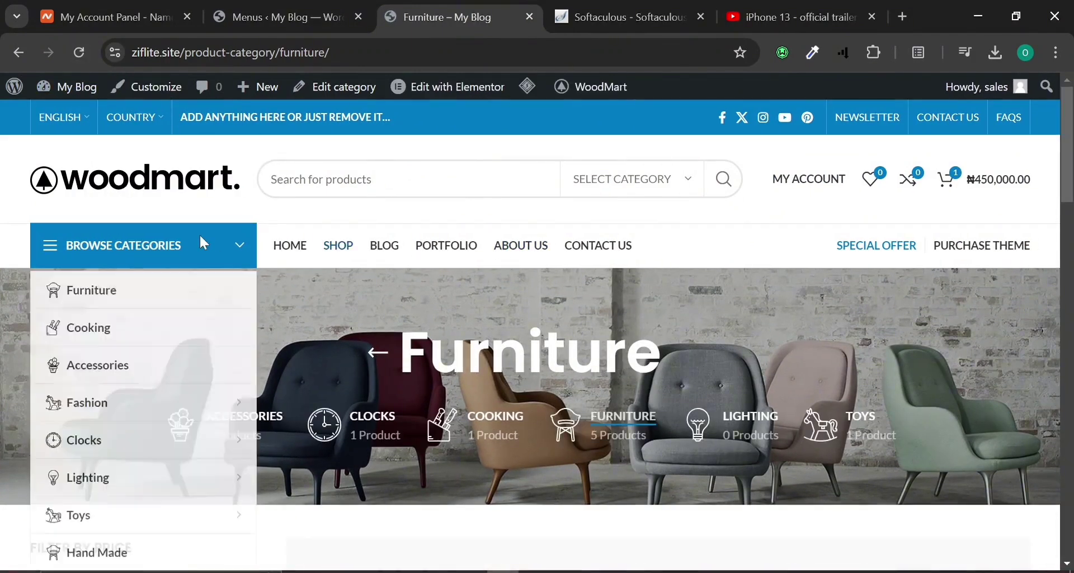
{"action": "left_click", "coordinate": [165, 298]}
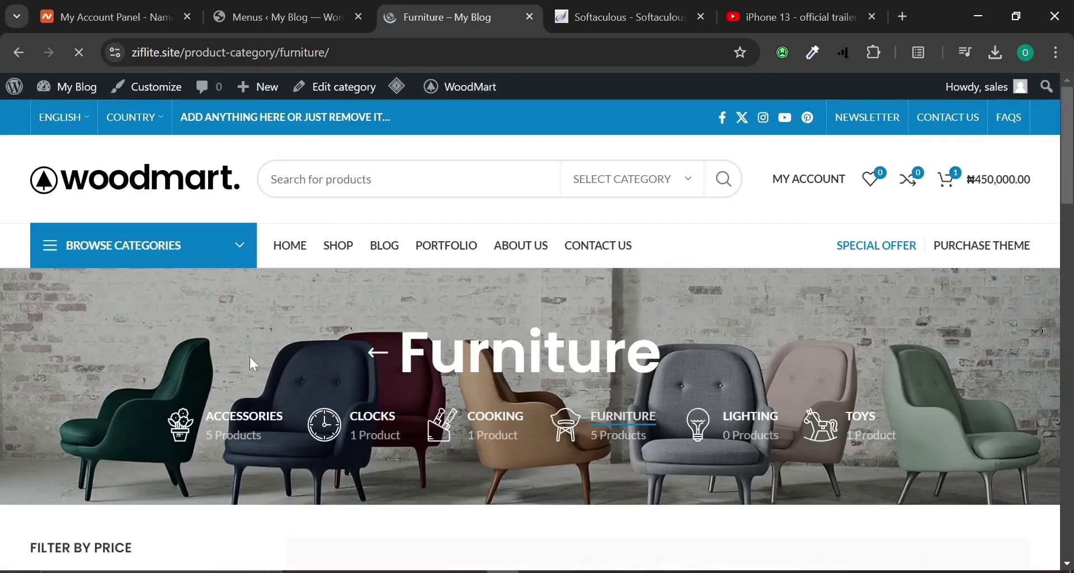
{"action": "scroll", "coordinate": [249, 357], "scroll_direction": "down", "scroll_amount": 8}
{"action": "scroll", "coordinate": [249, 356], "scroll_direction": "up", "scroll_amount": 8}
Open the Cooking category page, showing one product with a ₦80–₦90 price range.
{"action": "mouse_move", "coordinate": [207, 240]}
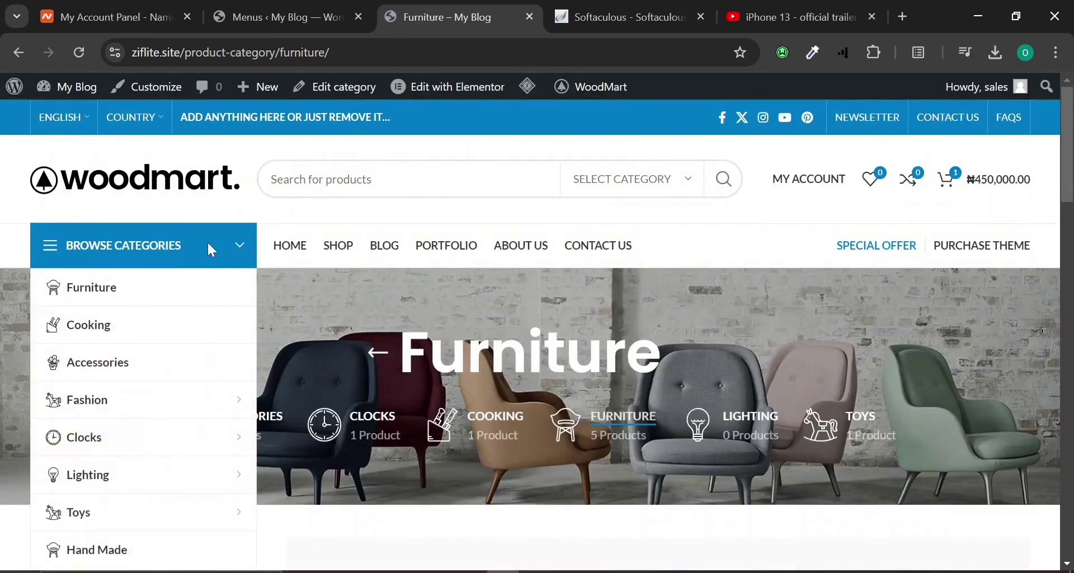
{"action": "left_click", "coordinate": [94, 319]}
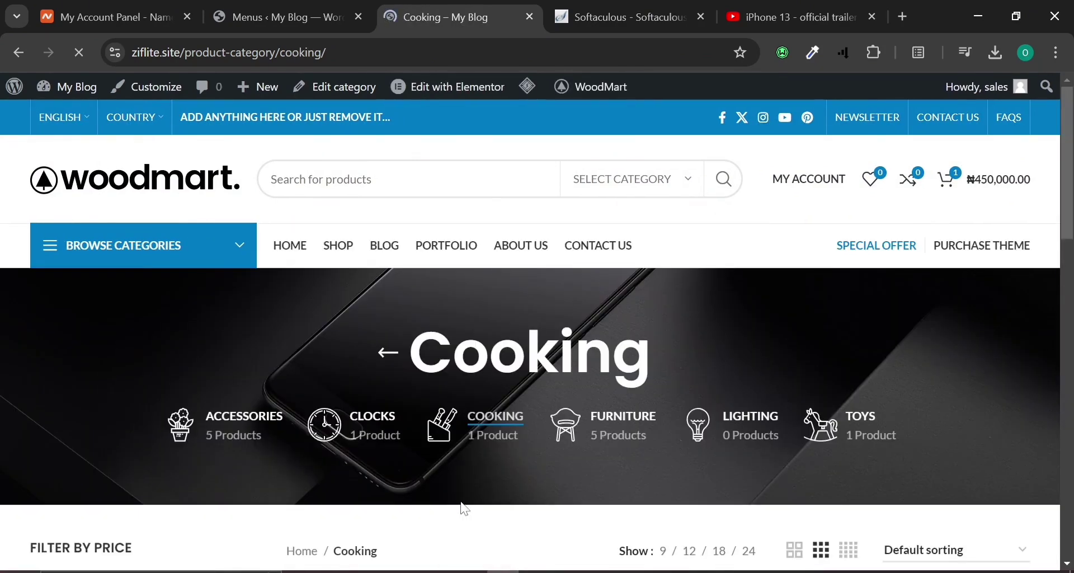
{"action": "scroll", "coordinate": [465, 509], "scroll_direction": "down", "scroll_amount": 10}
{"action": "scroll", "coordinate": [464, 491], "scroll_direction": "up", "scroll_amount": 10}
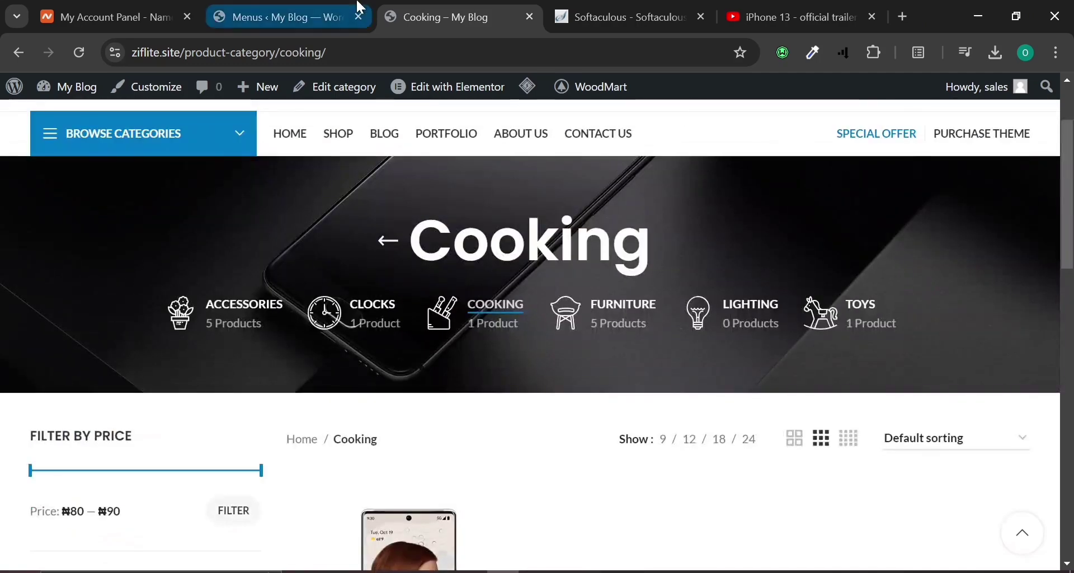
{"action": "left_click", "coordinate": [349, 9]}
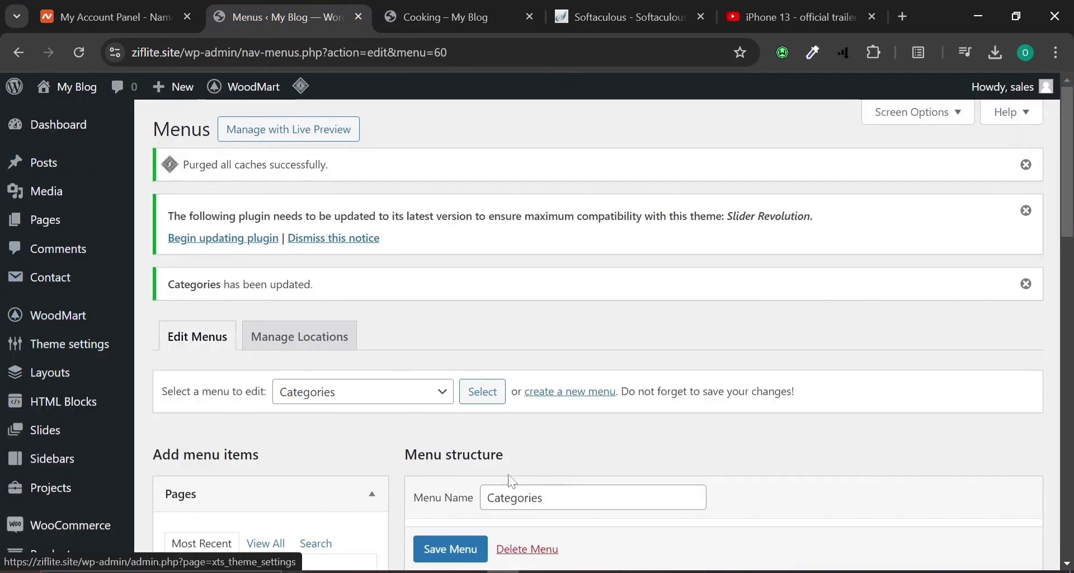
Expand the Furniture item in the Categories menu and compare with the live Cooking page.
{"action": "scroll", "coordinate": [479, 500], "scroll_direction": "down", "scroll_amount": 4}
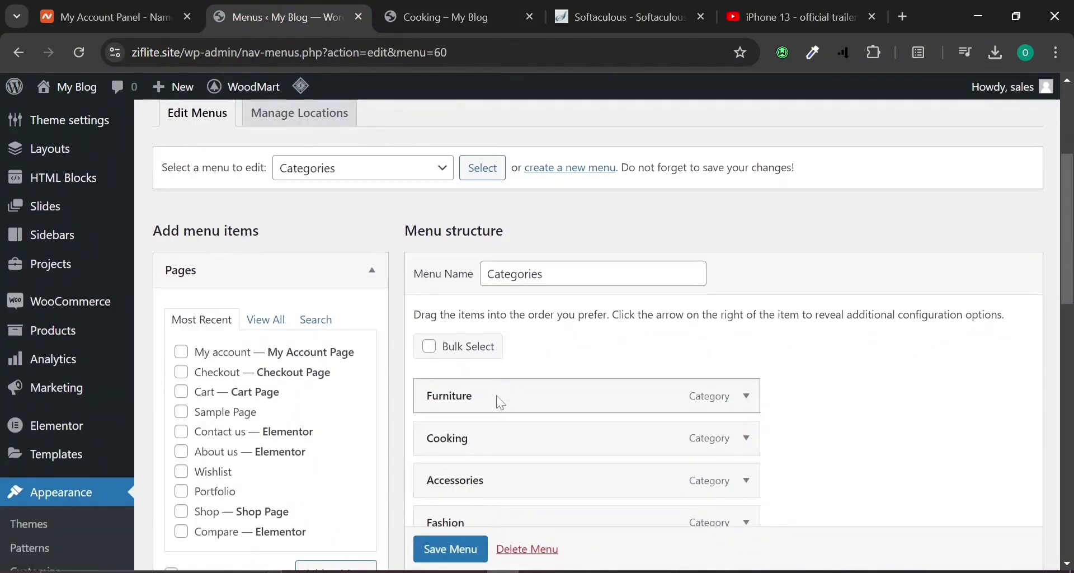
{"action": "left_click", "coordinate": [745, 399]}
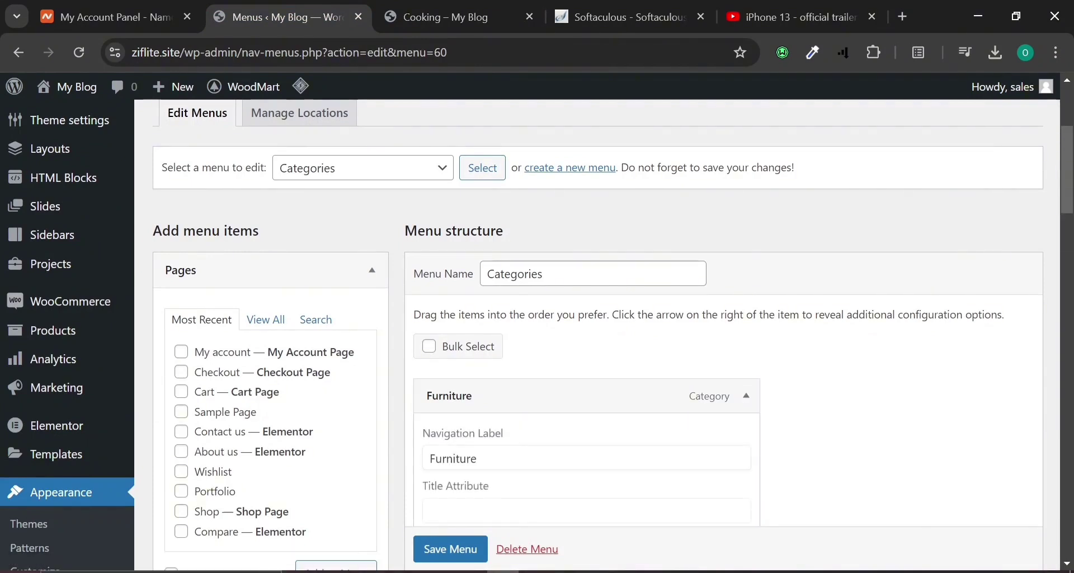
{"action": "left_click", "coordinate": [763, 404]}
{"action": "left_click", "coordinate": [454, 18]}
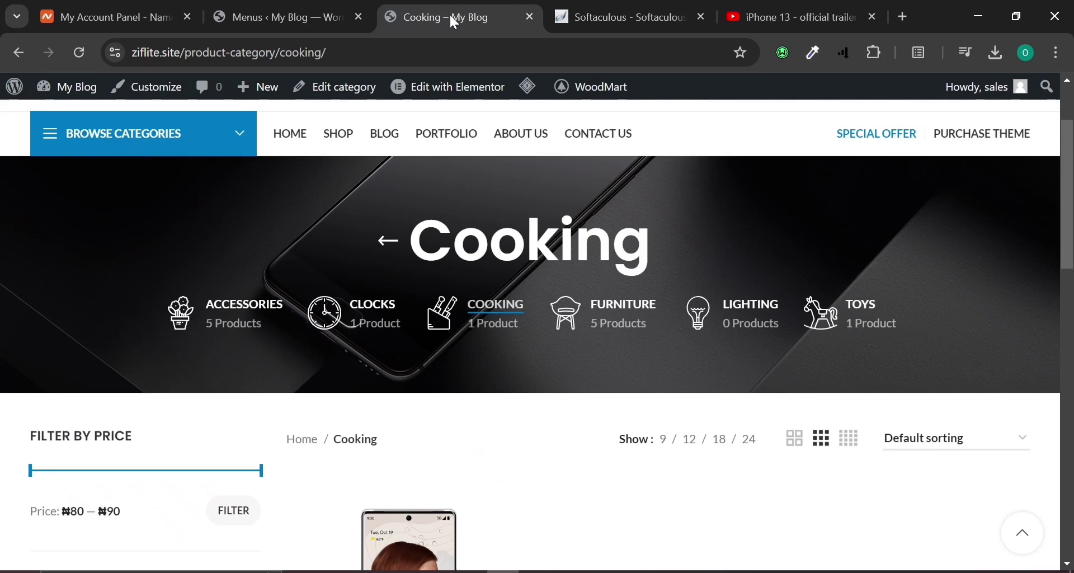
{"action": "left_click", "coordinate": [336, 9]}
Go to Products > Categories, triggering the unsaved-changes leave warning.
{"action": "scroll", "coordinate": [358, 336], "scroll_direction": "up", "scroll_amount": 4}
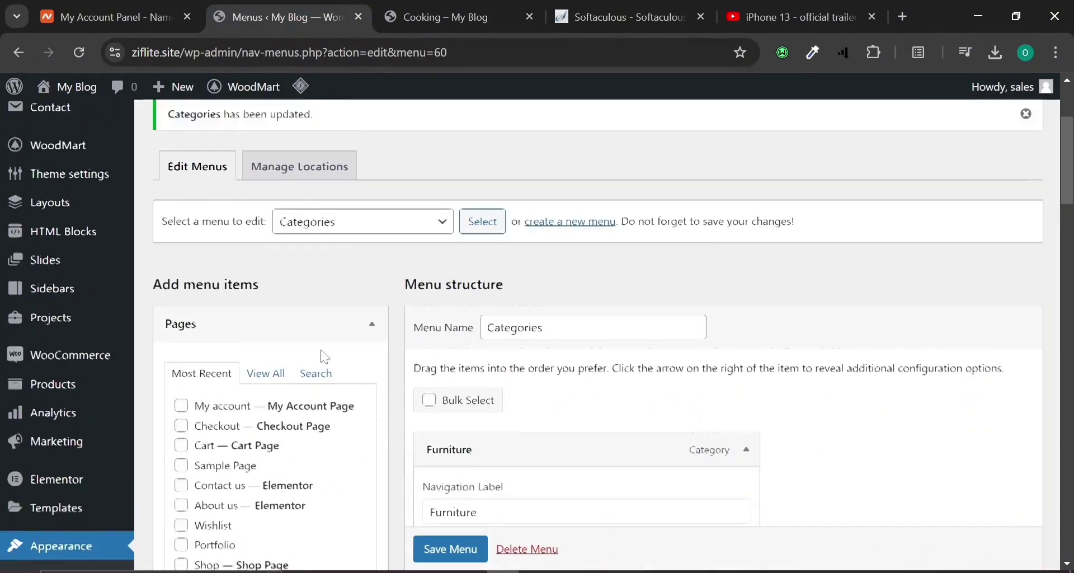
{"action": "mouse_move", "coordinate": [16, 166]}
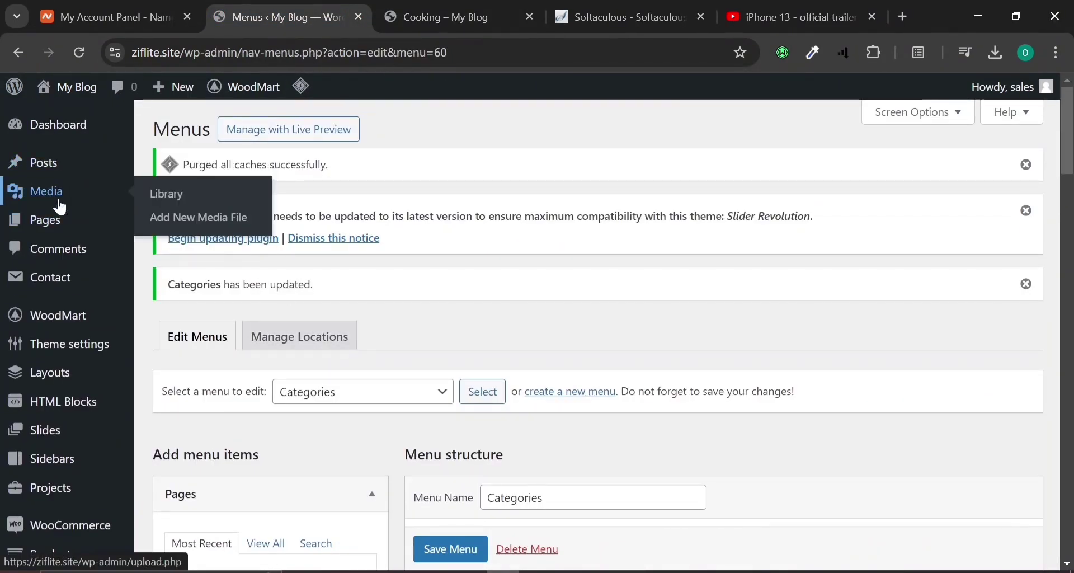
{"action": "scroll", "coordinate": [84, 314], "scroll_direction": "down", "scroll_amount": 5}
{"action": "mouse_move", "coordinate": [65, 307]}
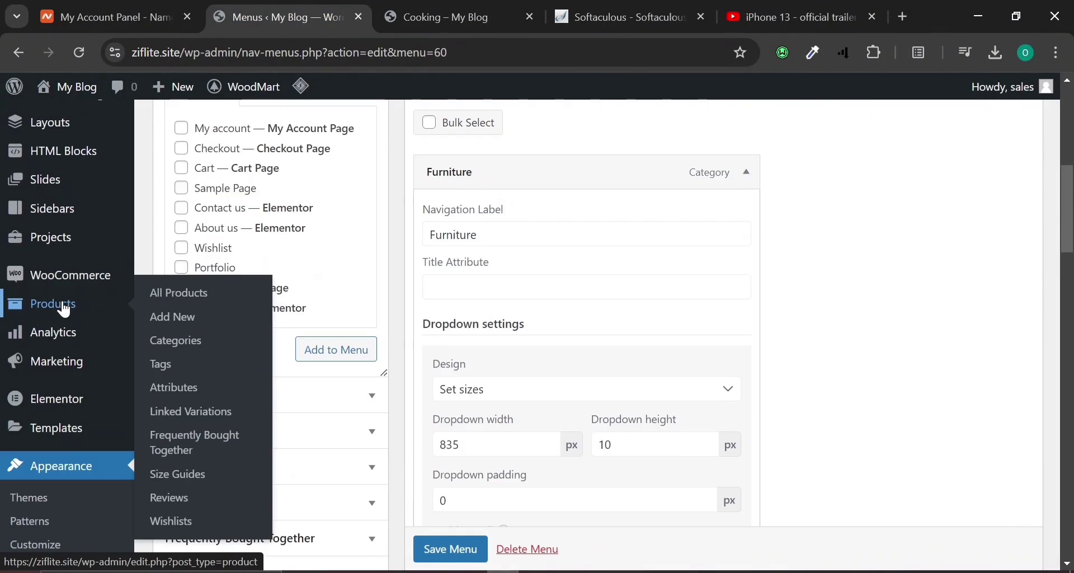
{"action": "left_click", "coordinate": [224, 343]}
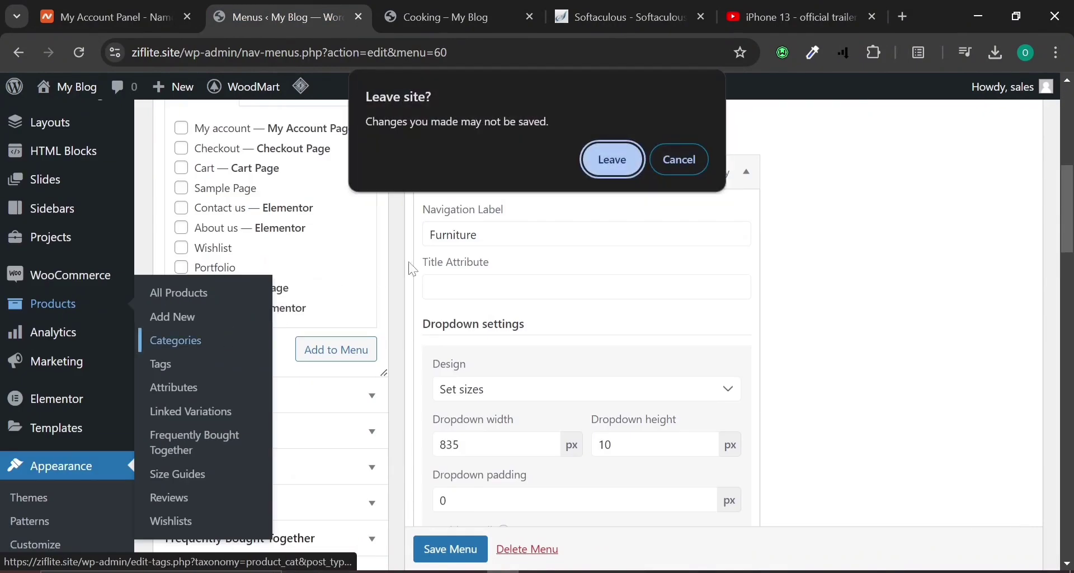
Confirm leaving the menu editor and open the Accessories product category for editing.
{"action": "left_click", "coordinate": [596, 160]}
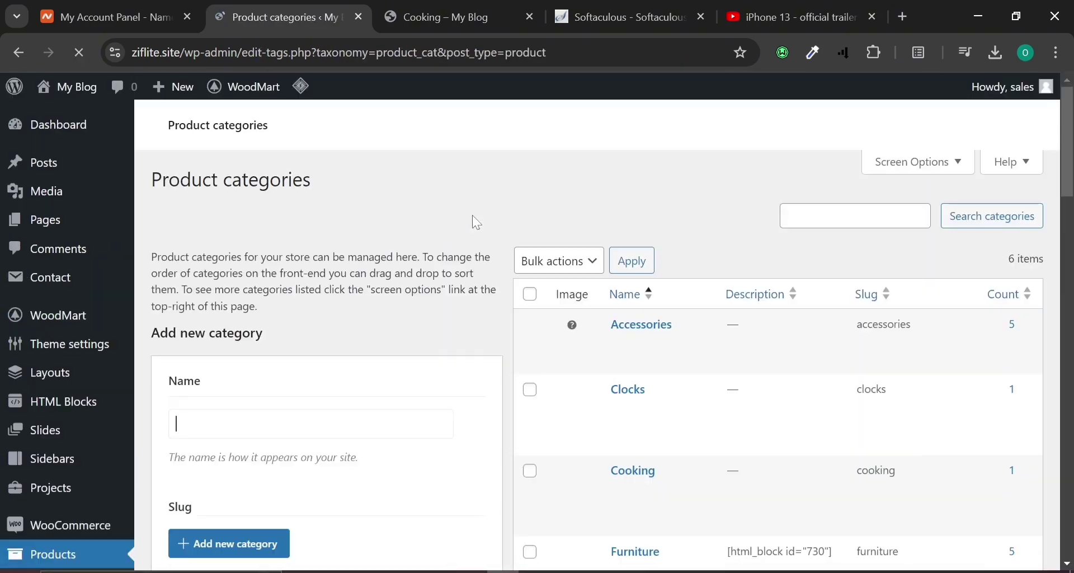
{"action": "scroll", "coordinate": [525, 198], "scroll_direction": "down", "scroll_amount": 4}
{"action": "scroll", "coordinate": [560, 190], "scroll_direction": "up", "scroll_amount": 4}
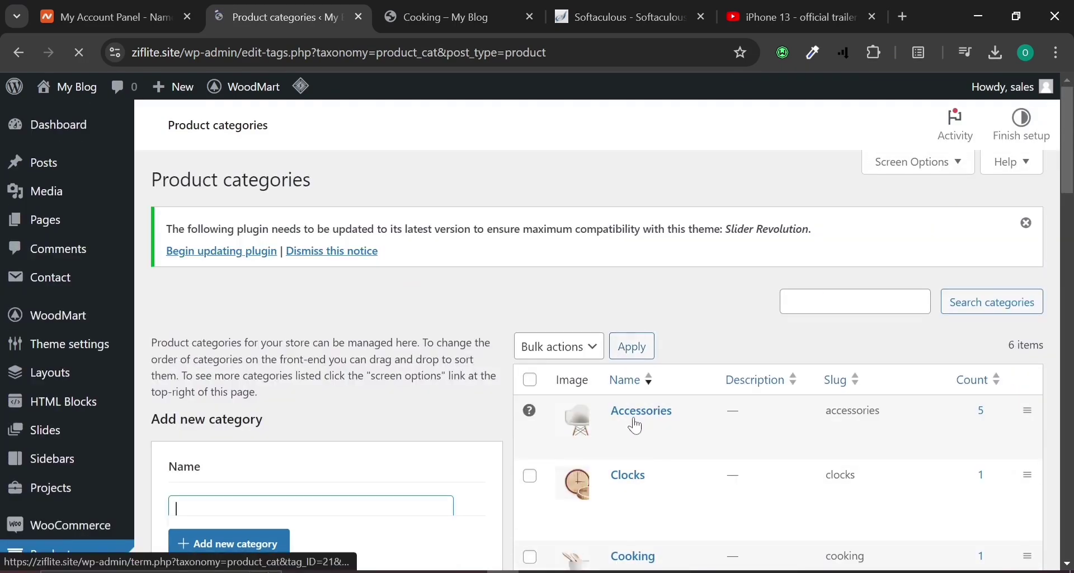
{"action": "left_click", "coordinate": [627, 429]}
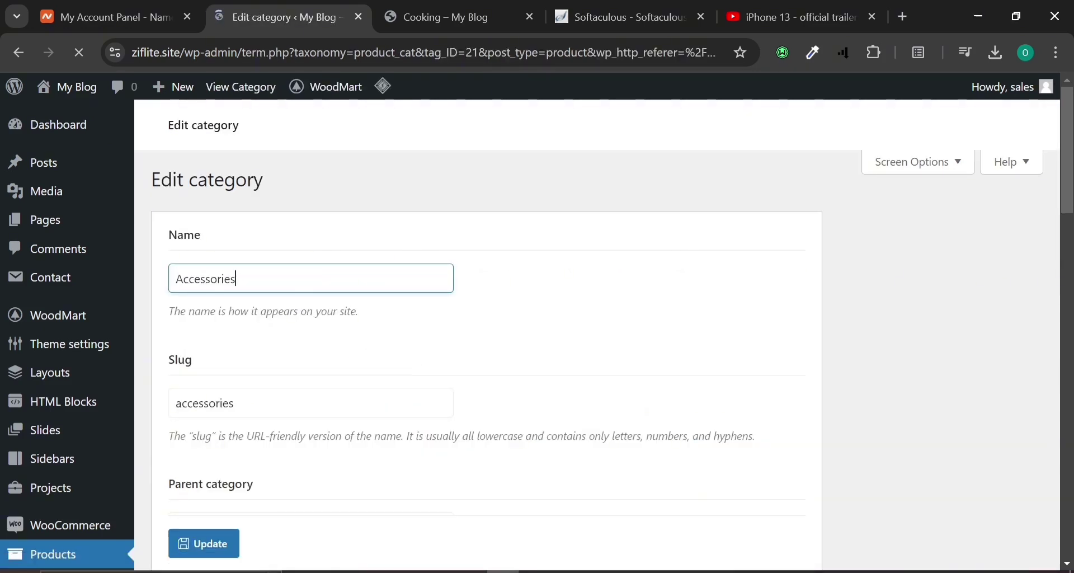
Review the Accessories category's name, slug accessories, display type Default, image and description.
{"action": "scroll", "coordinate": [537, 336], "scroll_direction": "down", "scroll_amount": 2}
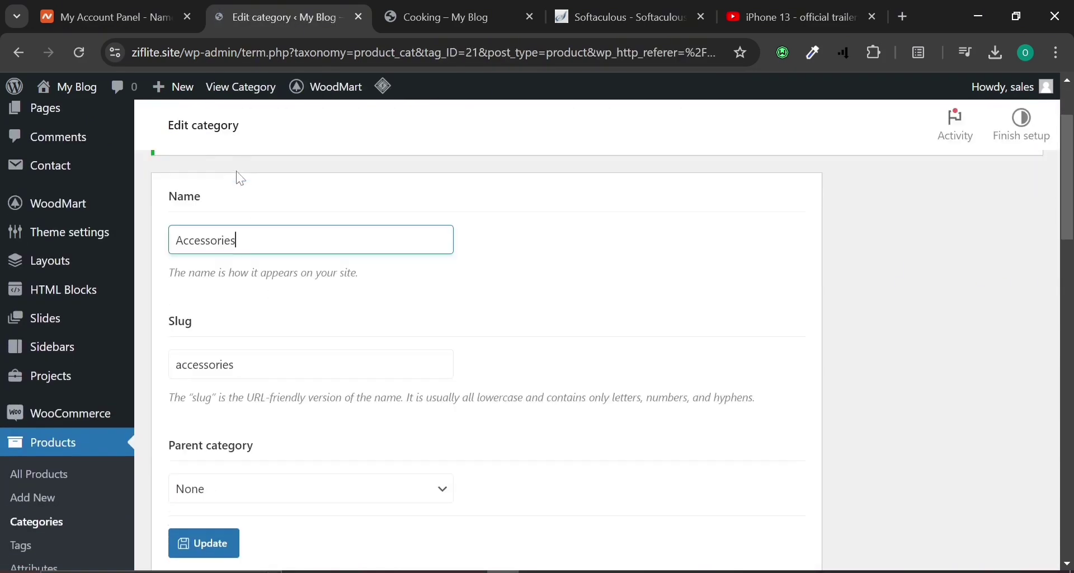
{"action": "scroll", "coordinate": [258, 398], "scroll_direction": "down", "scroll_amount": 4}
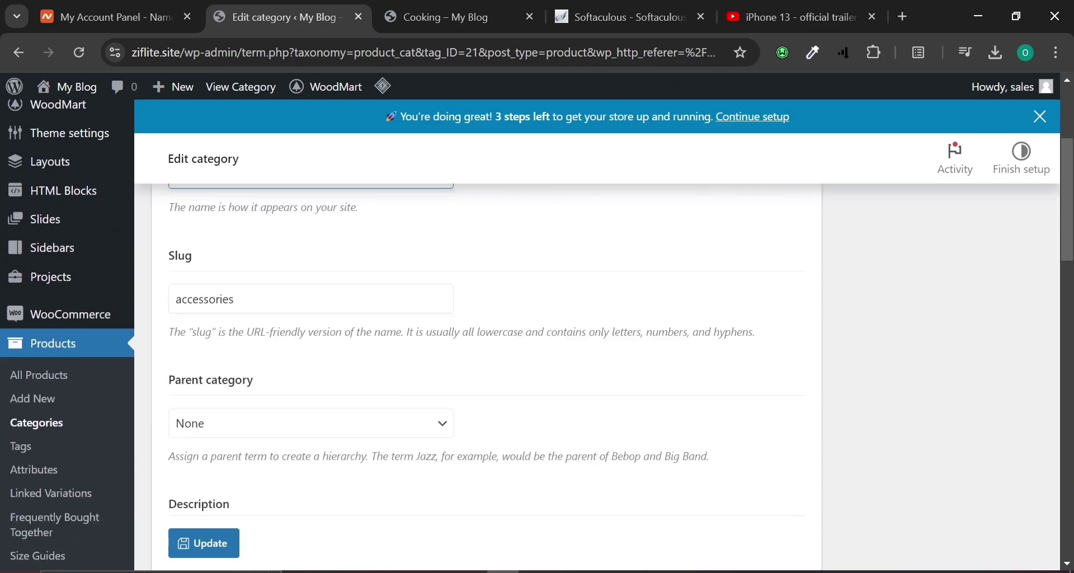
{"action": "scroll", "coordinate": [297, 413], "scroll_direction": "down", "scroll_amount": 10}
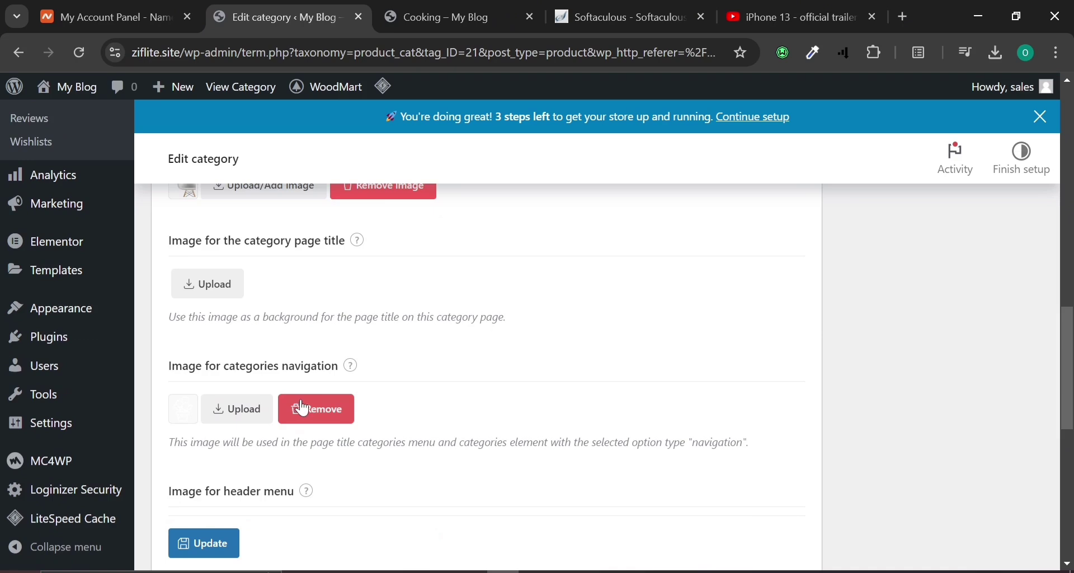
{"action": "scroll", "coordinate": [300, 398], "scroll_direction": "up", "scroll_amount": 4}
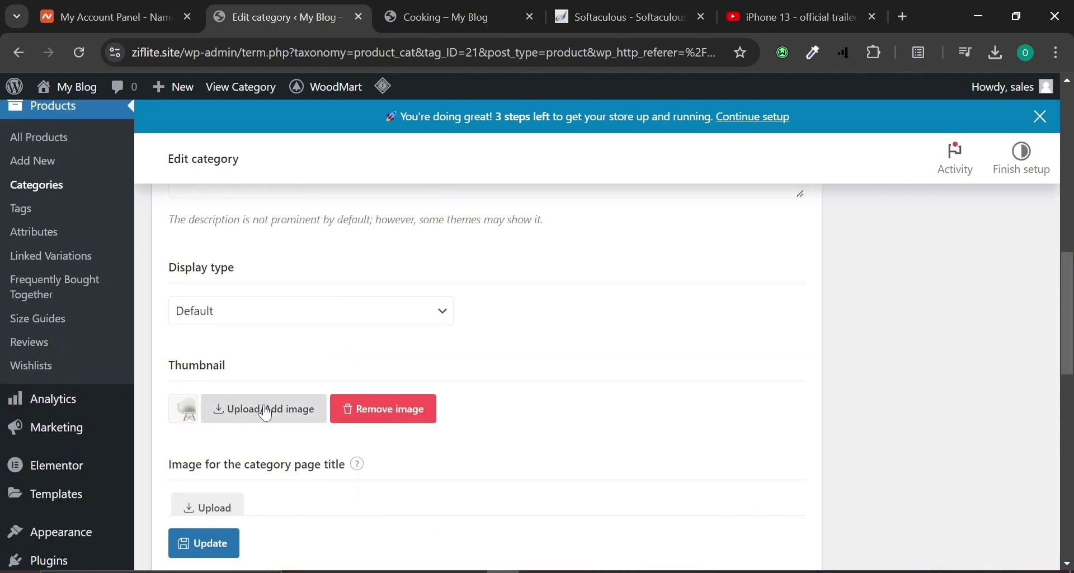
{"action": "scroll", "coordinate": [266, 414], "scroll_direction": "down", "scroll_amount": 10}
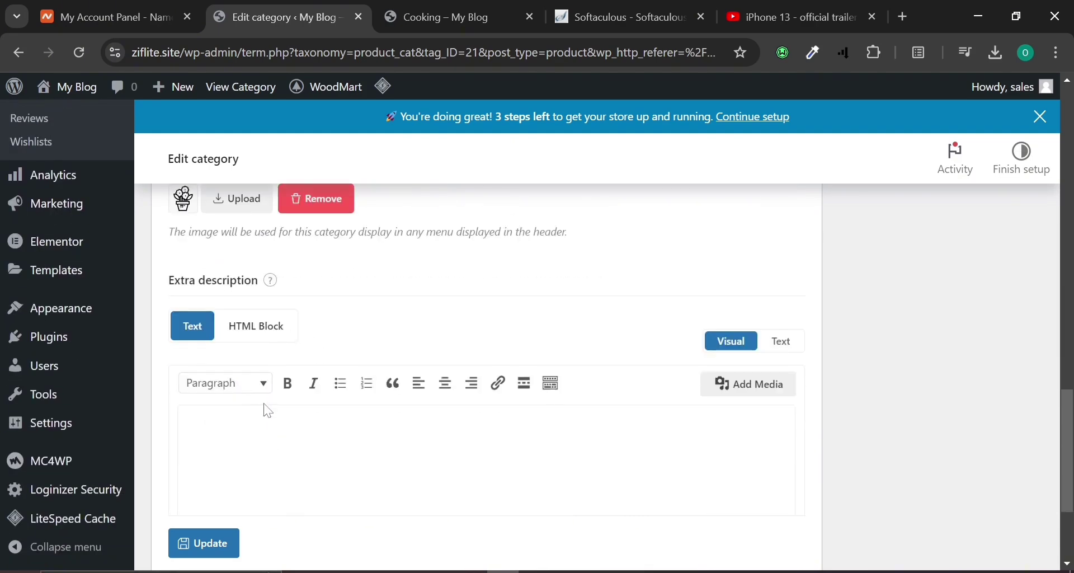
{"action": "scroll", "coordinate": [268, 412], "scroll_direction": "up", "scroll_amount": 6}
{"action": "scroll", "coordinate": [268, 411], "scroll_direction": "up", "scroll_amount": 10}
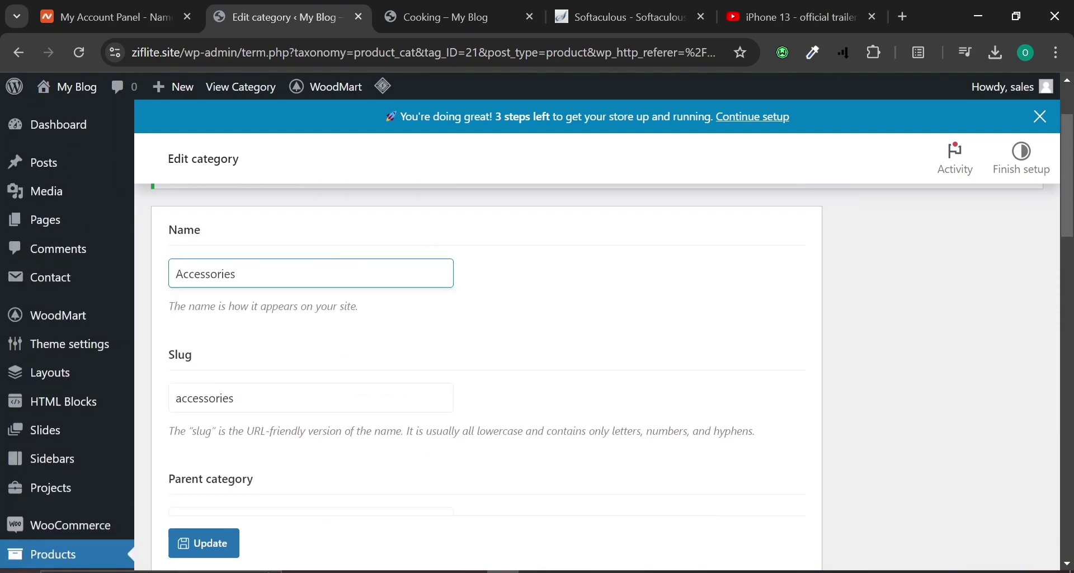
{"action": "scroll", "coordinate": [597, 378], "scroll_direction": "up", "scroll_amount": 2}
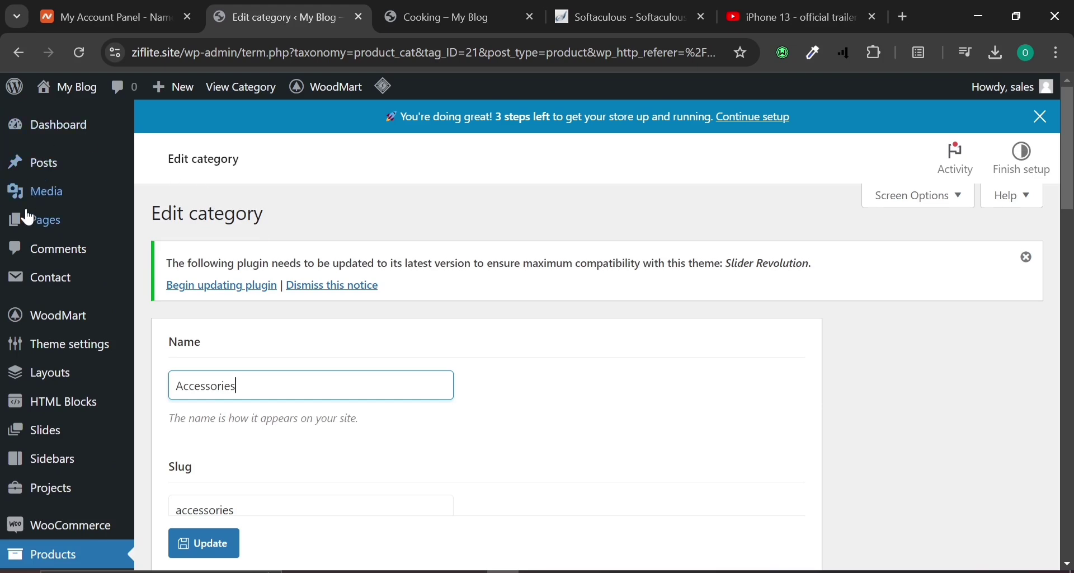
{"action": "mouse_move", "coordinate": [72, 314]}
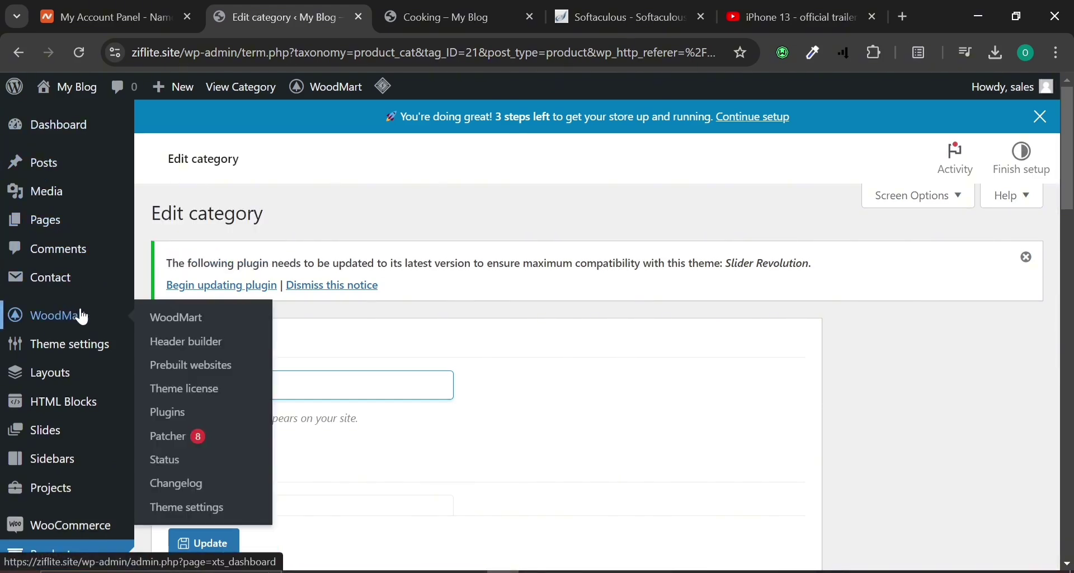
Open WoodMart theme settings and review the Layout header options, keeping Header Electronics.
{"action": "left_click", "coordinate": [173, 324]}
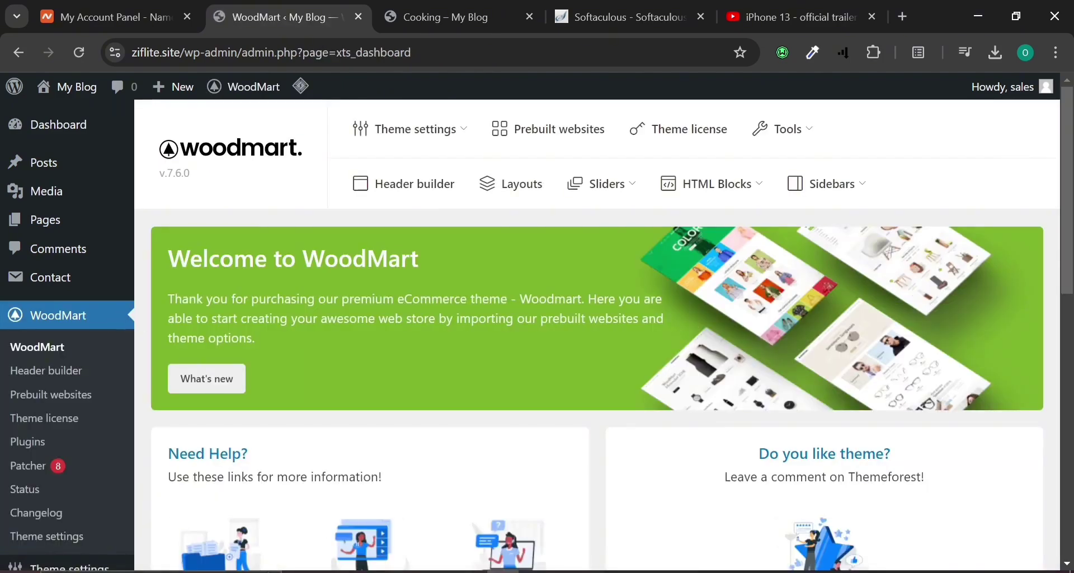
{"action": "scroll", "coordinate": [53, 314], "scroll_direction": "down", "scroll_amount": 3}
{"action": "scroll", "coordinate": [537, 336], "scroll_direction": "up", "scroll_amount": 3}
{"action": "mouse_move", "coordinate": [418, 142]}
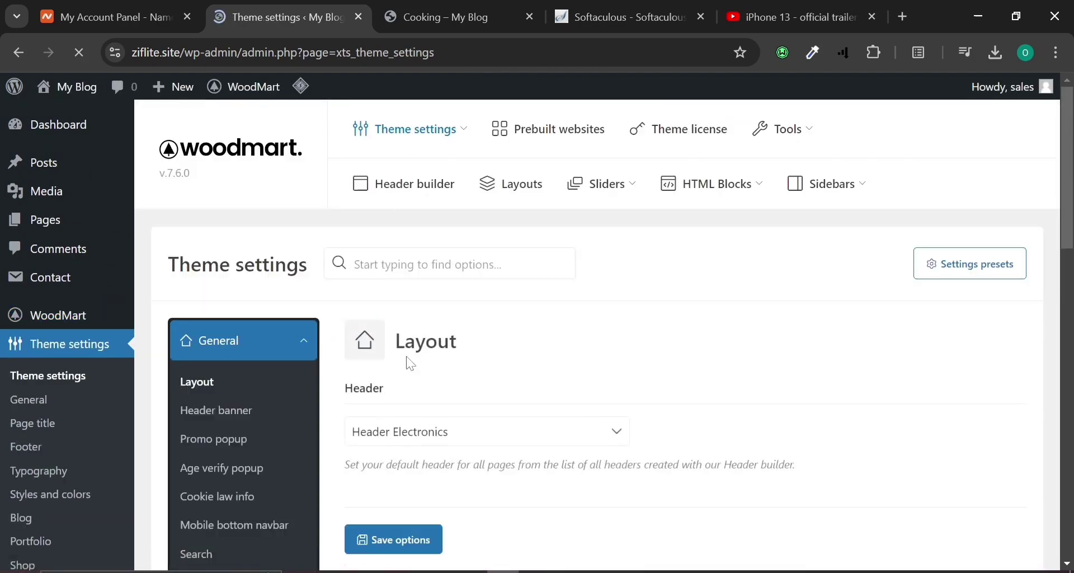
{"action": "scroll", "coordinate": [410, 364], "scroll_direction": "down", "scroll_amount": 4}
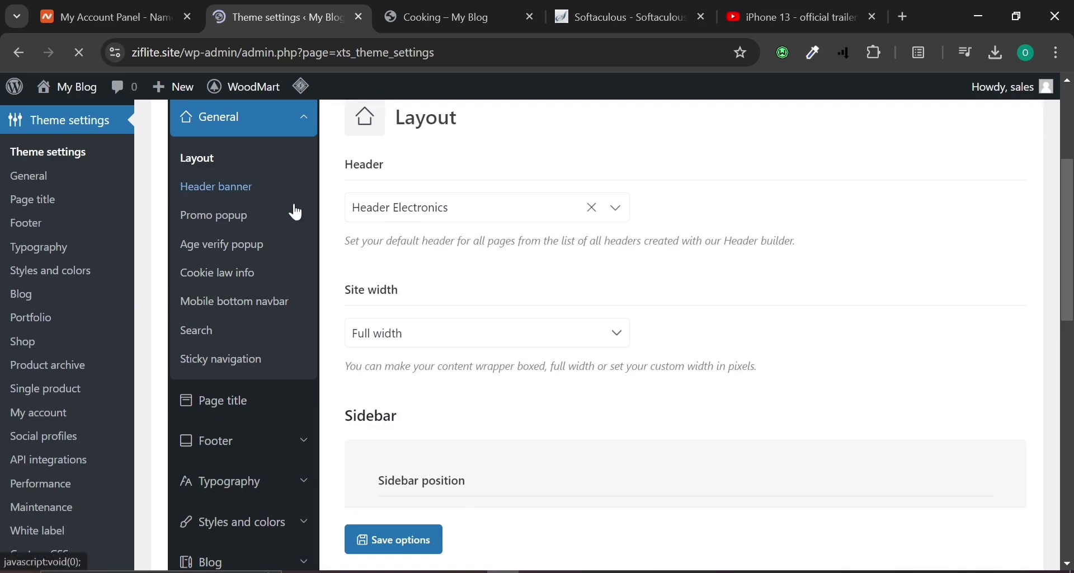
{"action": "left_click", "coordinate": [409, 219]}
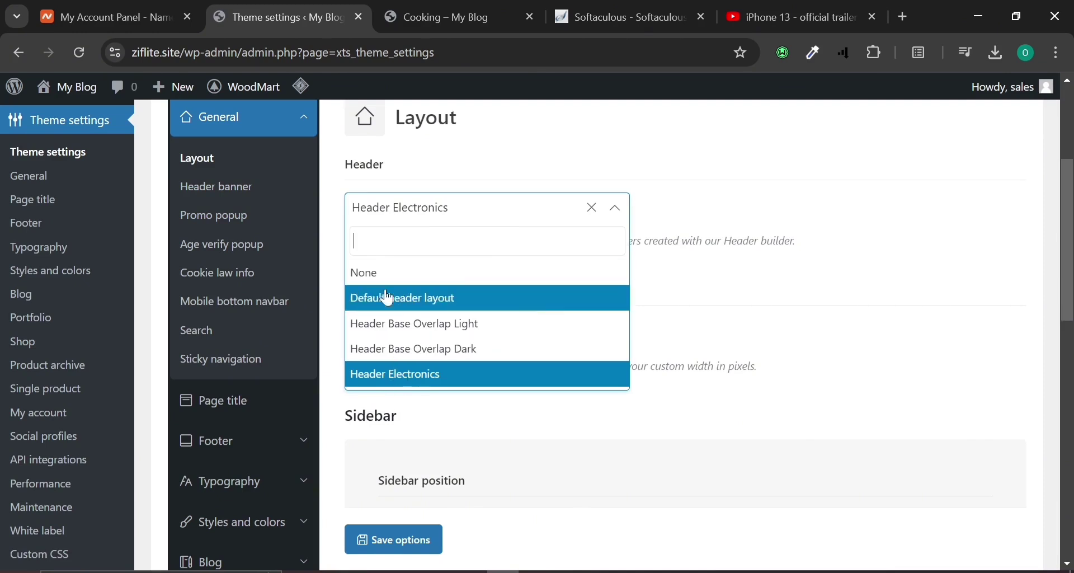
{"action": "left_click", "coordinate": [373, 163]}
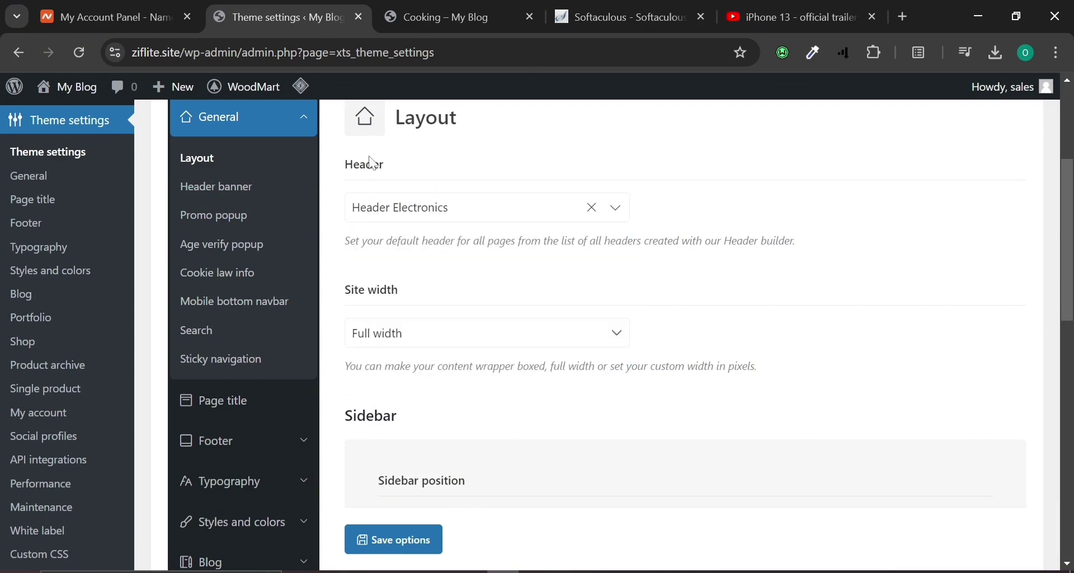
Review the Header banner and Age verify popup settings.
{"action": "left_click", "coordinate": [223, 192]}
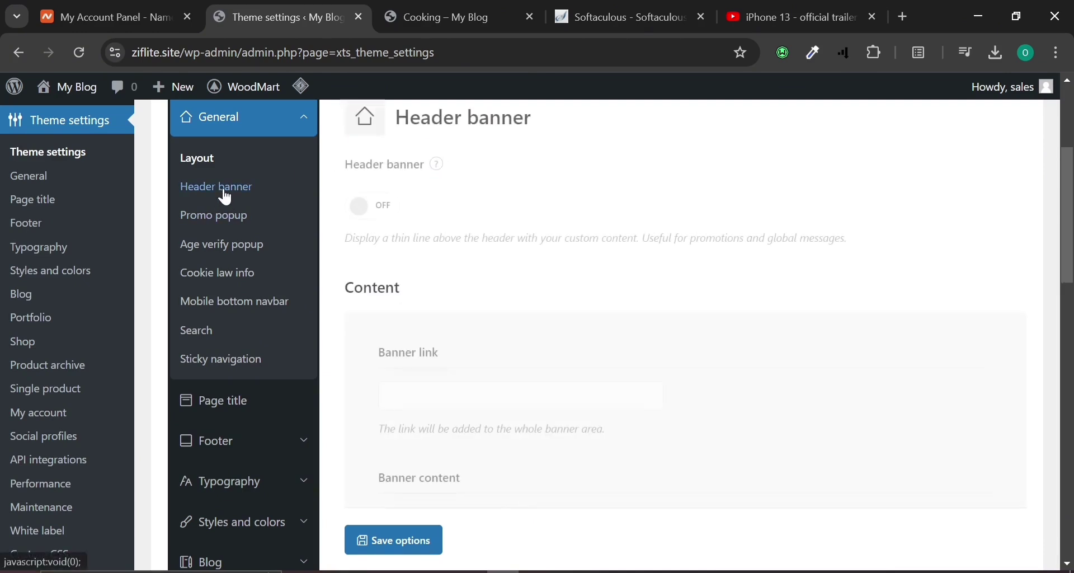
{"action": "left_click", "coordinate": [209, 245]}
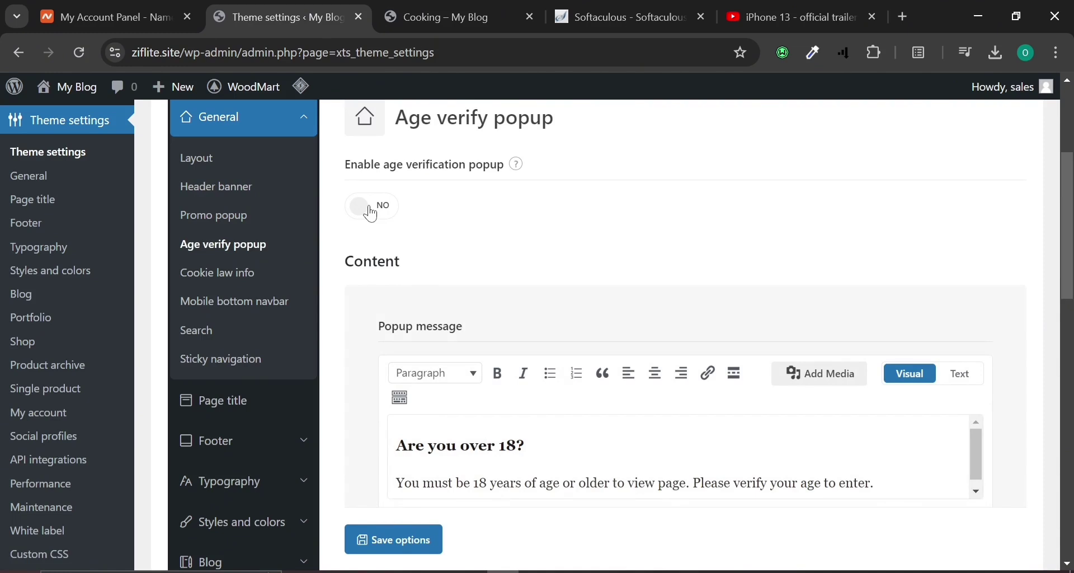
{"action": "scroll", "coordinate": [394, 363], "scroll_direction": "down", "scroll_amount": 2}
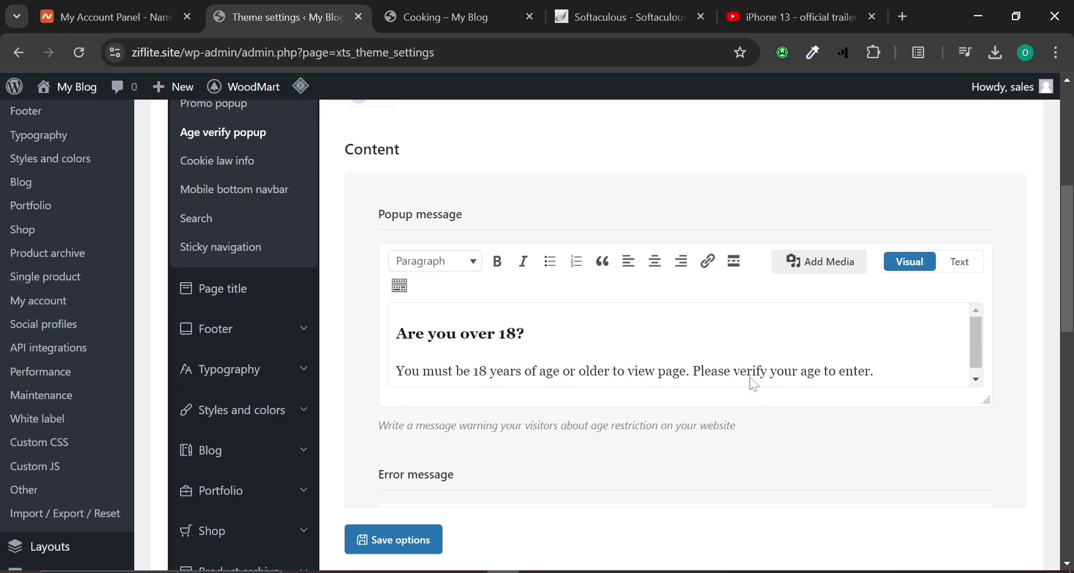
{"action": "scroll", "coordinate": [166, 210], "scroll_direction": "up", "scroll_amount": 2}
{"action": "scroll", "coordinate": [193, 285], "scroll_direction": "down", "scroll_amount": 4}
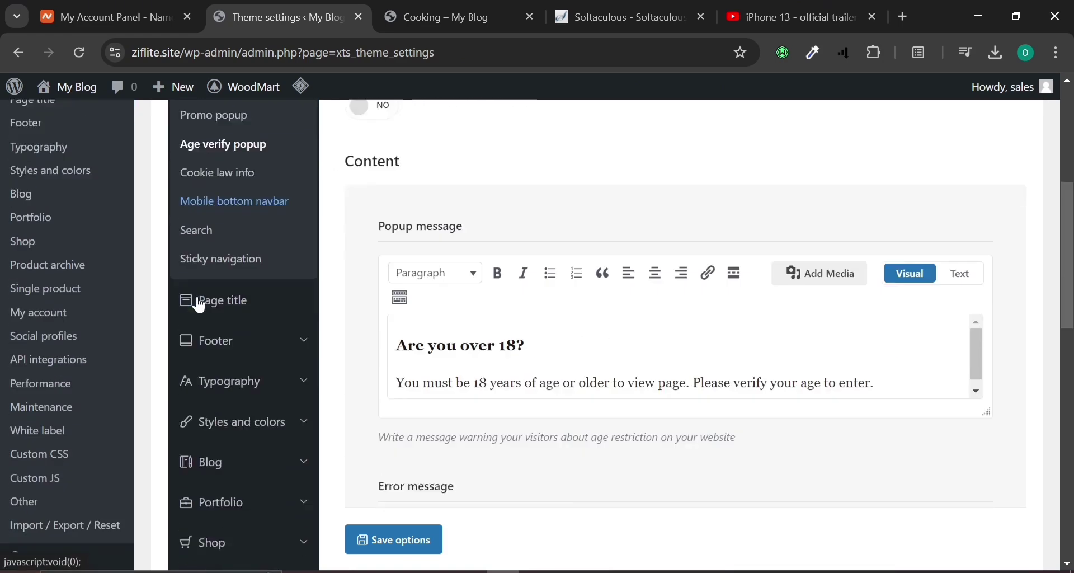
{"action": "scroll", "coordinate": [201, 301], "scroll_direction": "down", "scroll_amount": 8}
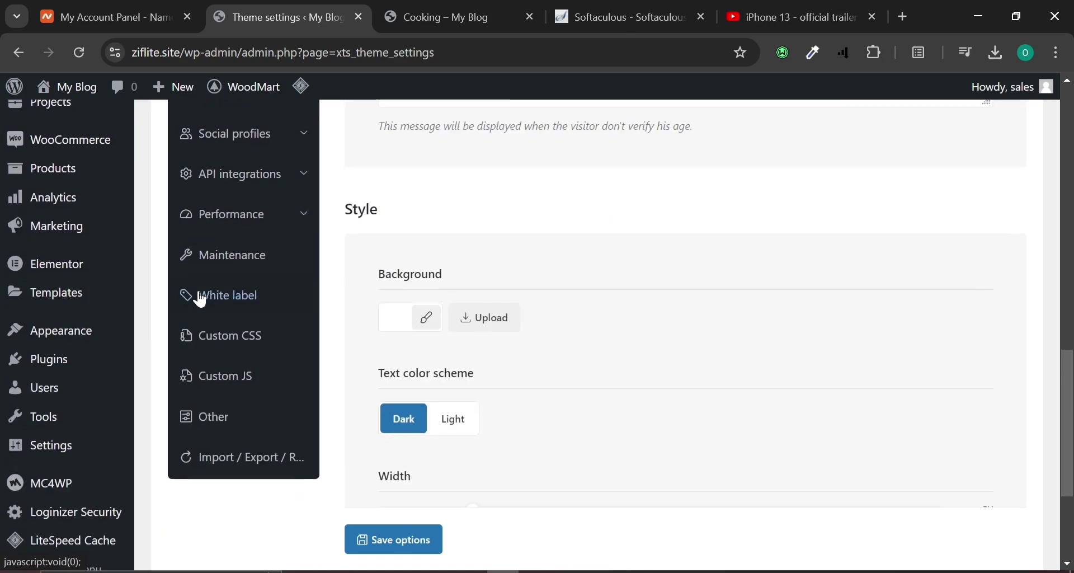
{"action": "scroll", "coordinate": [200, 300], "scroll_direction": "up", "scroll_amount": 10}
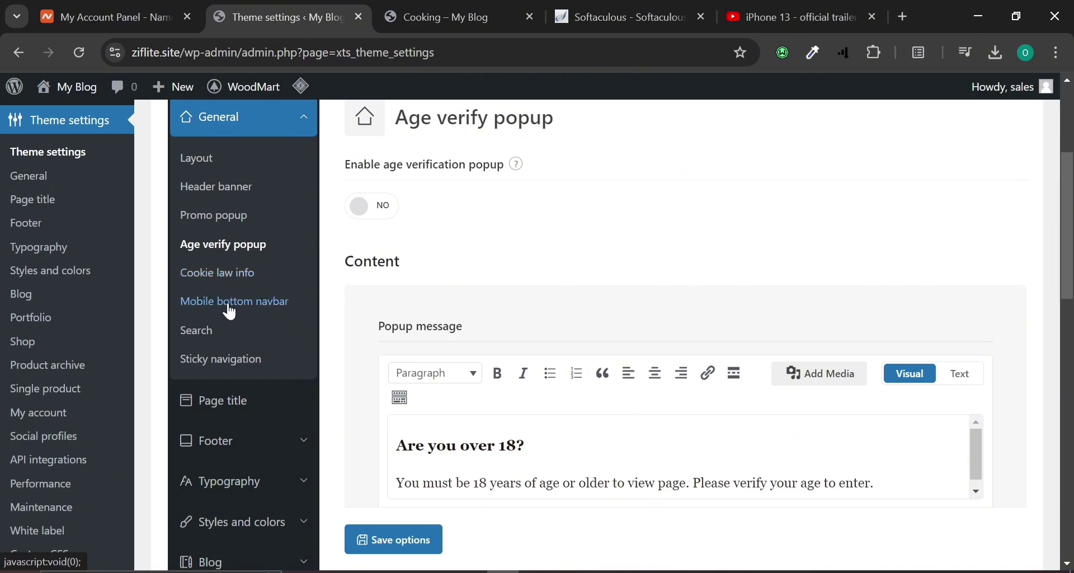
Review the Mobile bottom navbar and Sticky navigation settings.
{"action": "left_click", "coordinate": [231, 302]}
{"action": "scroll", "coordinate": [229, 307], "scroll_direction": "down", "scroll_amount": 2}
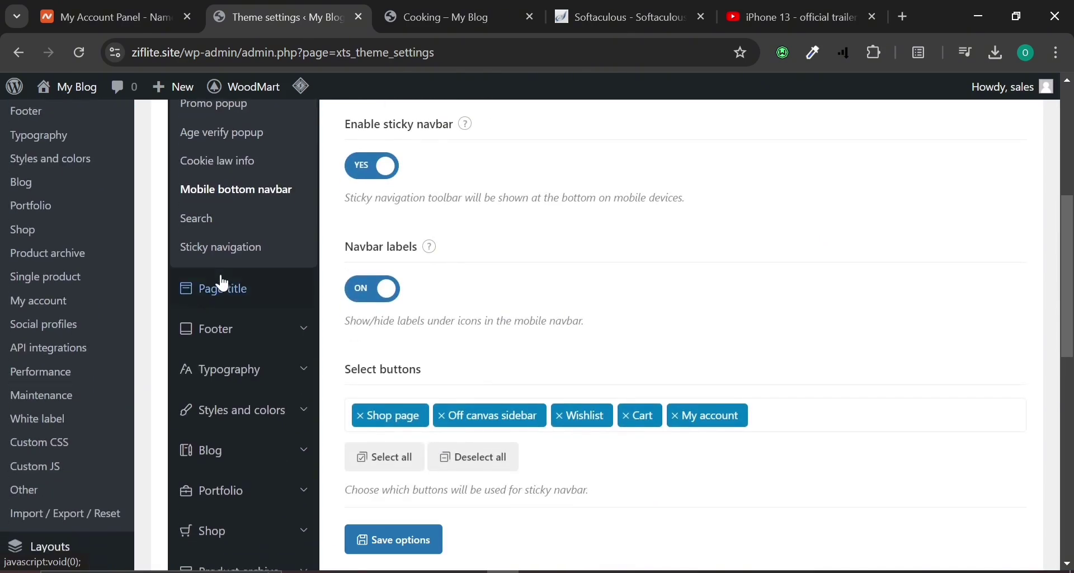
{"action": "left_click", "coordinate": [218, 263]}
{"action": "scroll", "coordinate": [218, 303], "scroll_direction": "down", "scroll_amount": 6}
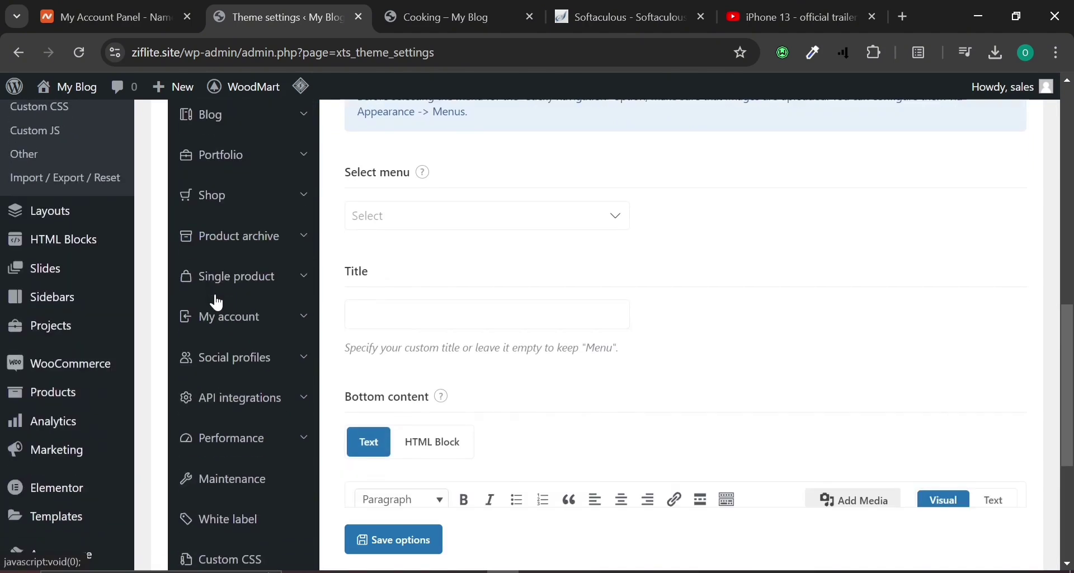
{"action": "scroll", "coordinate": [218, 303], "scroll_direction": "down", "scroll_amount": 5}
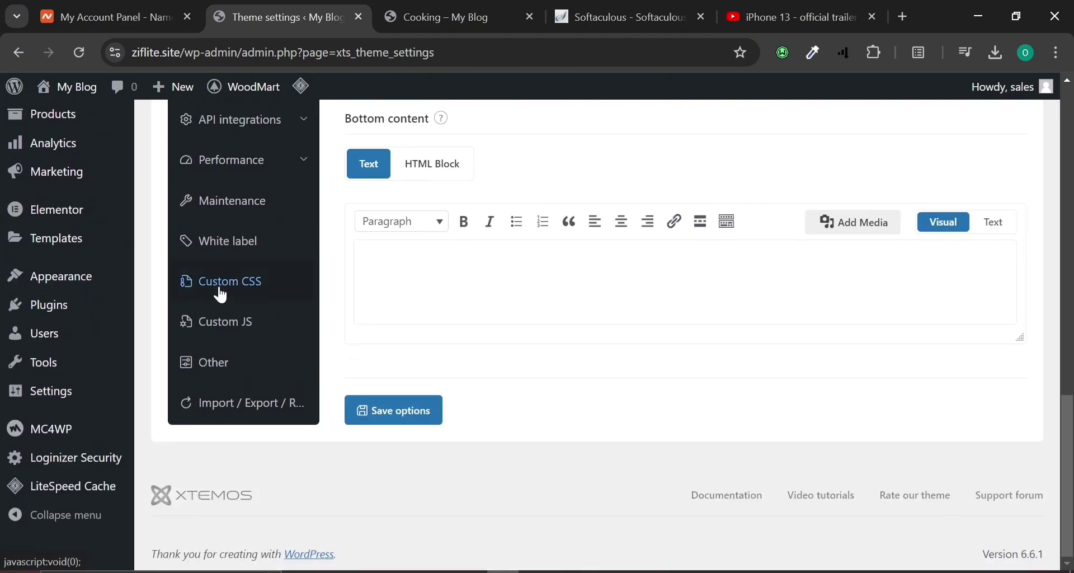
Check the Cooking category storefront page, then bring up the Word e-commerce outline.
{"action": "left_click", "coordinate": [448, 17]}
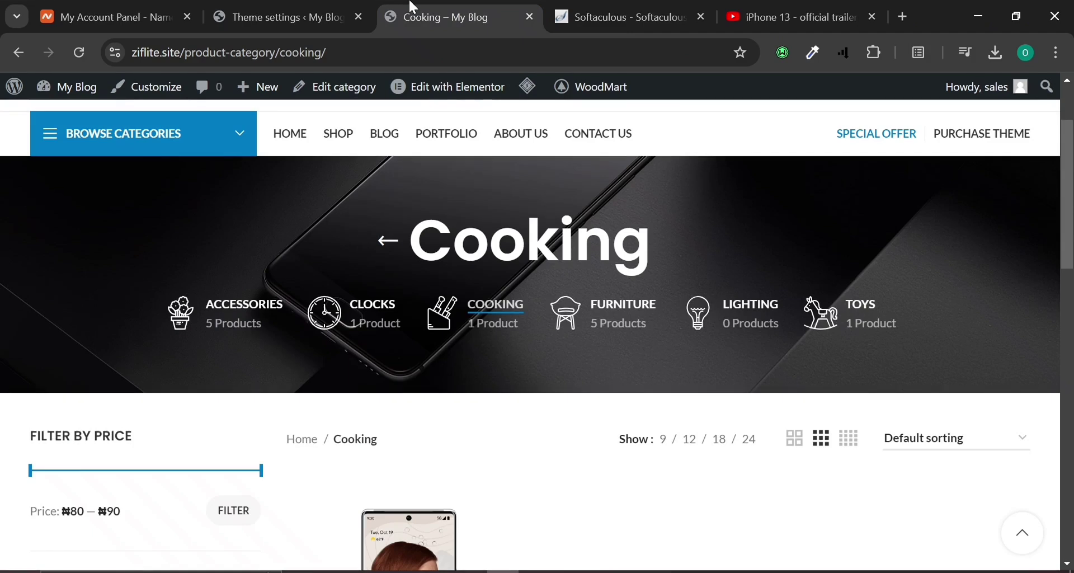
{"action": "scroll", "coordinate": [343, 207], "scroll_direction": "up", "scroll_amount": 3}
{"action": "mouse_move", "coordinate": [133, 117]}
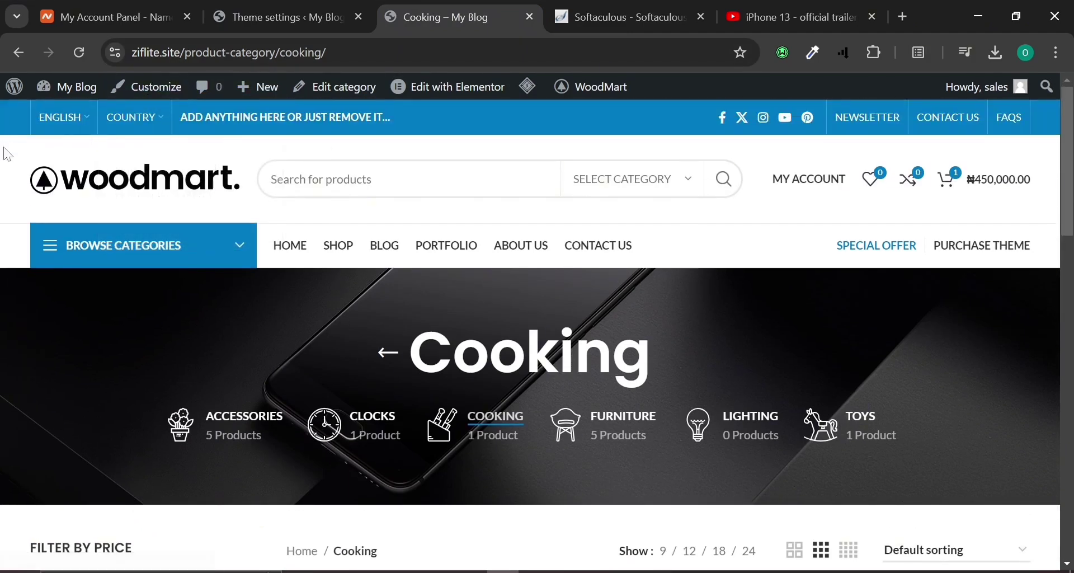
{"action": "left_click", "coordinate": [567, 571]}
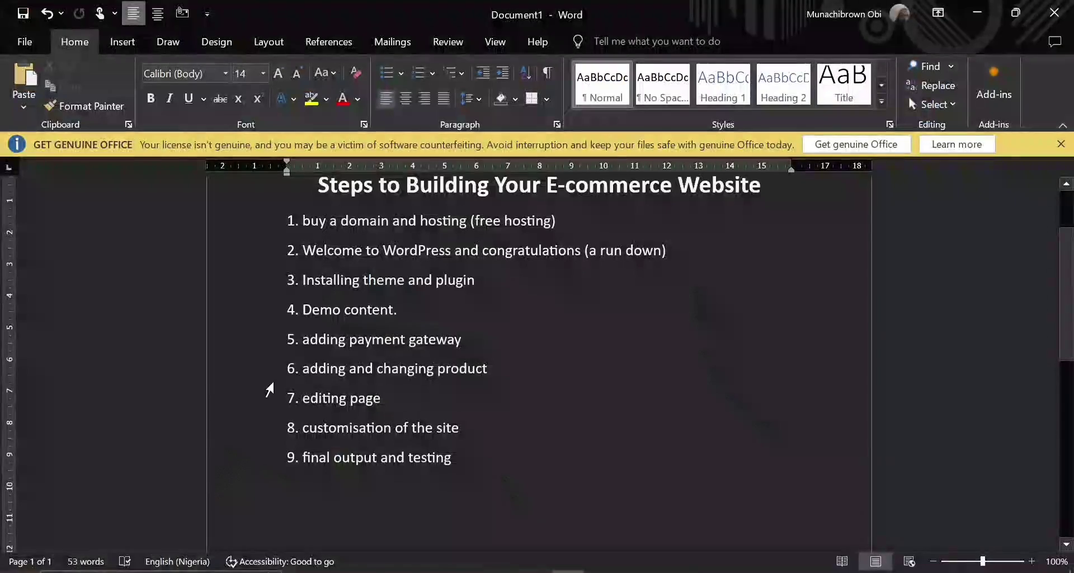
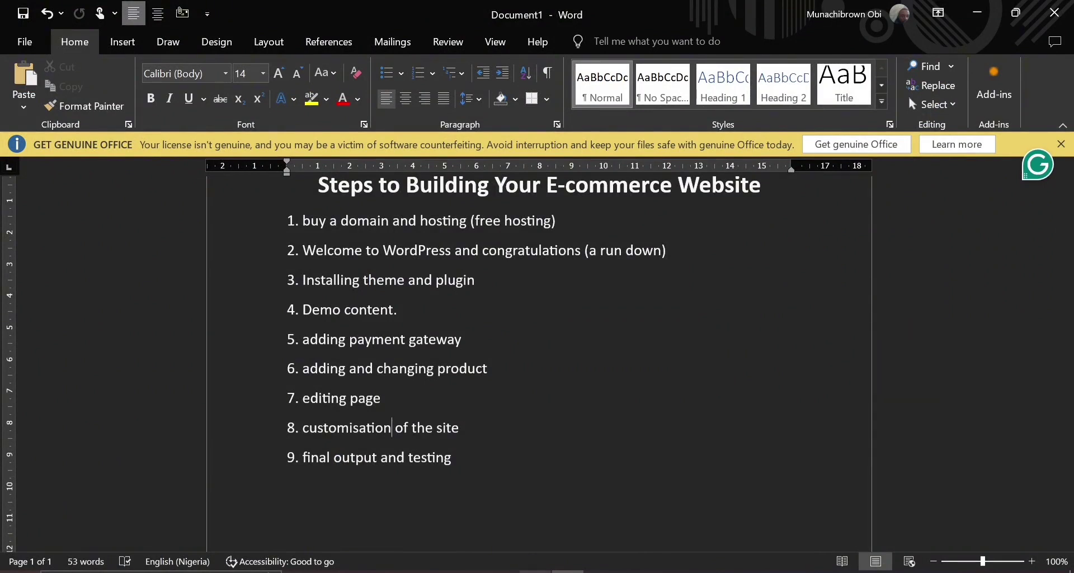
Switch from Word to the browser and load the ziflite.site homepage, scrolling through its promo banners.
{"action": "left_click", "coordinate": [534, 572]}
{"action": "left_click", "coordinate": [503, 572]}
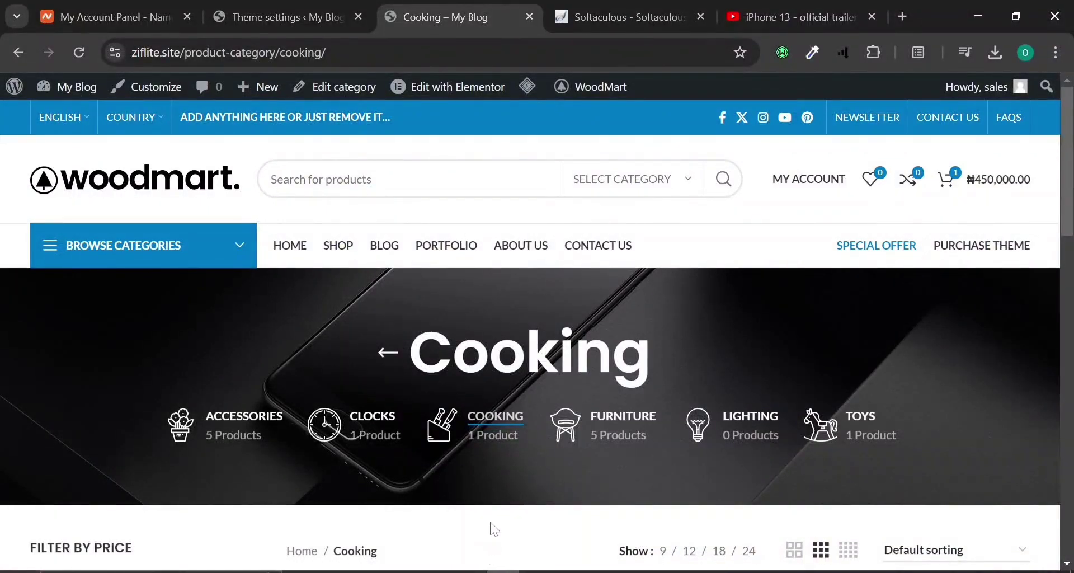
{"action": "left_click", "coordinate": [297, 245]}
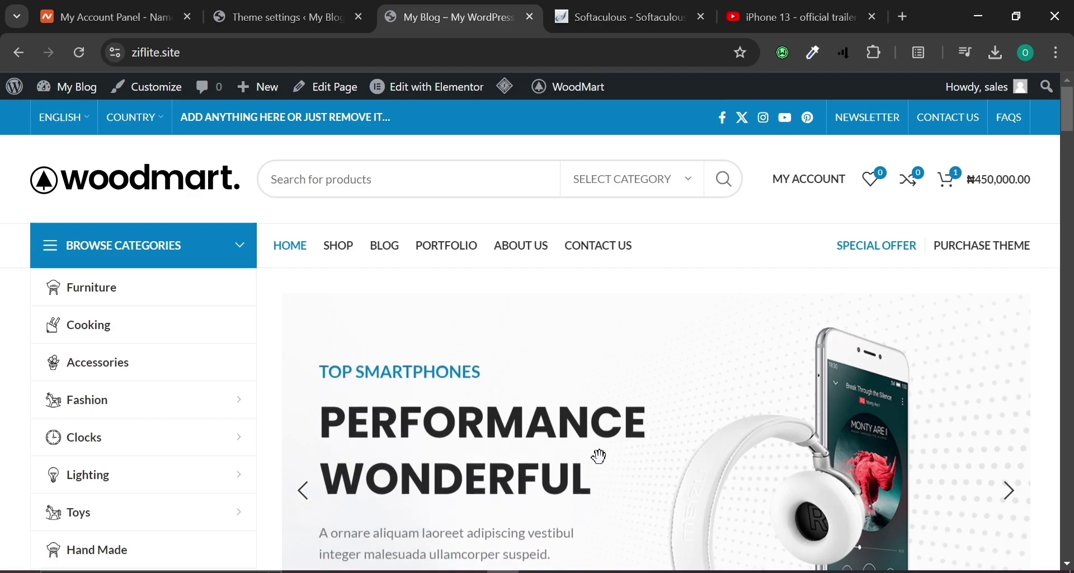
{"action": "scroll", "coordinate": [528, 389], "scroll_direction": "down", "scroll_amount": 4}
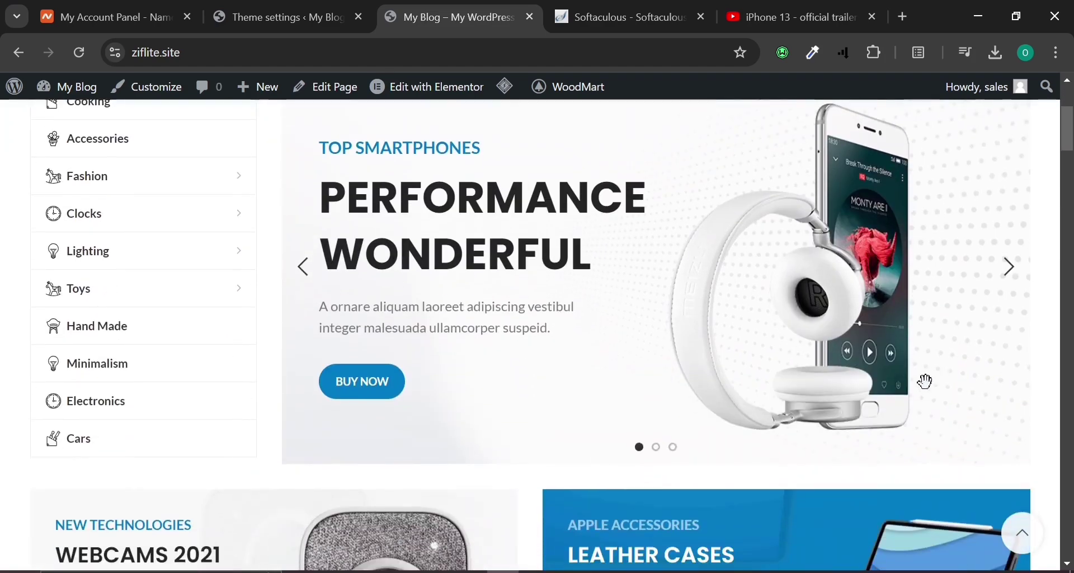
{"action": "scroll", "coordinate": [894, 386], "scroll_direction": "down", "scroll_amount": 10}
{"action": "scroll", "coordinate": [792, 392], "scroll_direction": "up", "scroll_amount": 6}
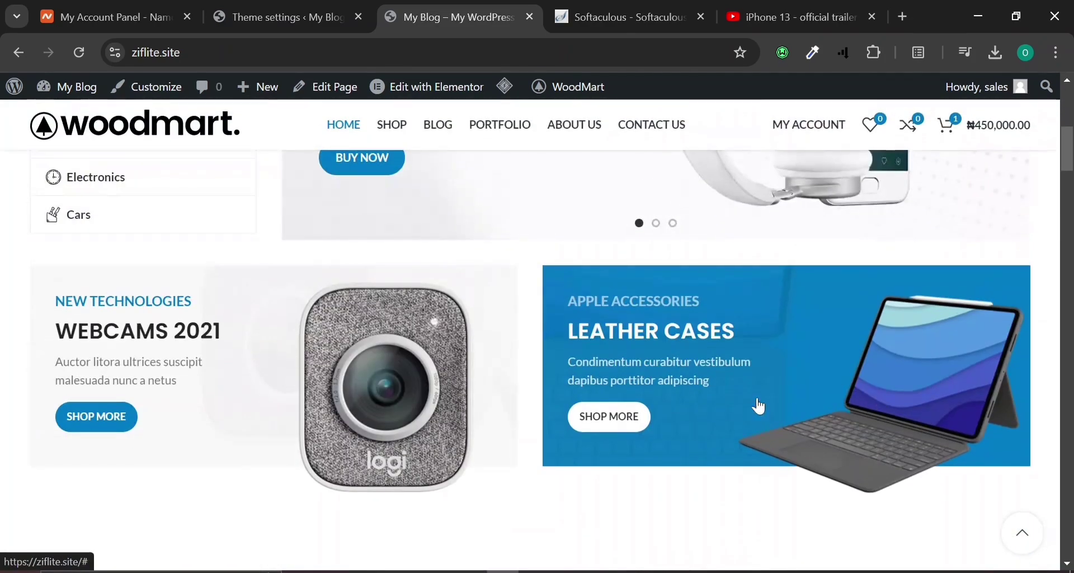
{"action": "scroll", "coordinate": [567, 413], "scroll_direction": "up", "scroll_amount": 2}
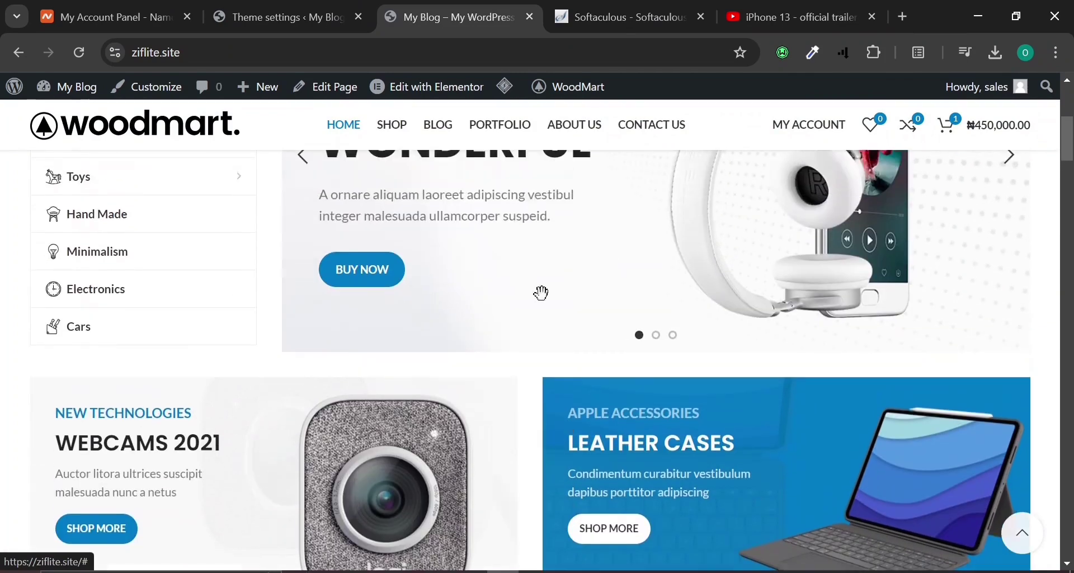
Open the homepage in Elementor, dismiss the AI announcement and close the Structure panel.
{"action": "left_click", "coordinate": [415, 89]}
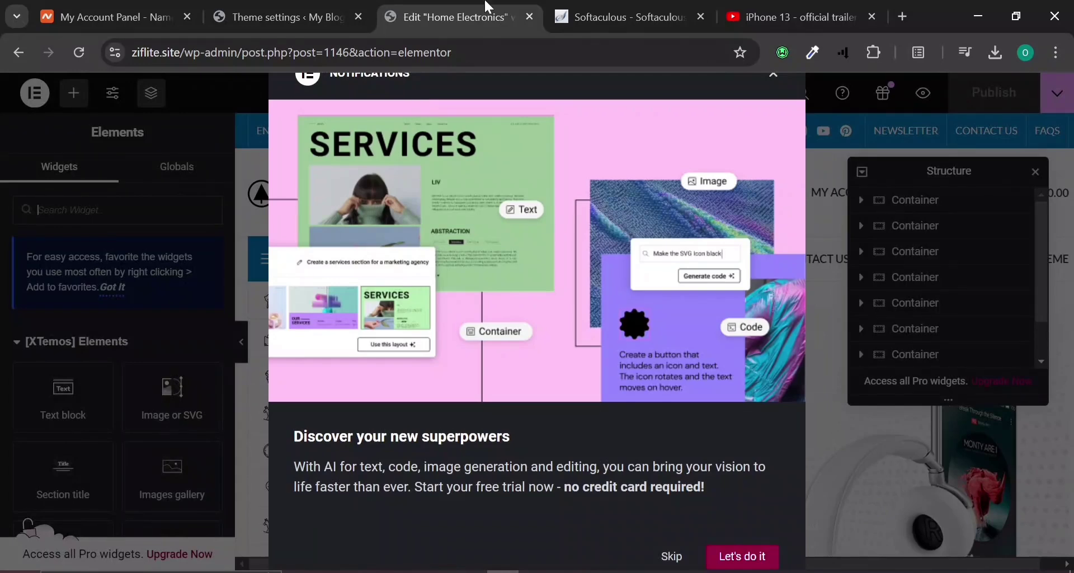
{"action": "left_click", "coordinate": [674, 557]}
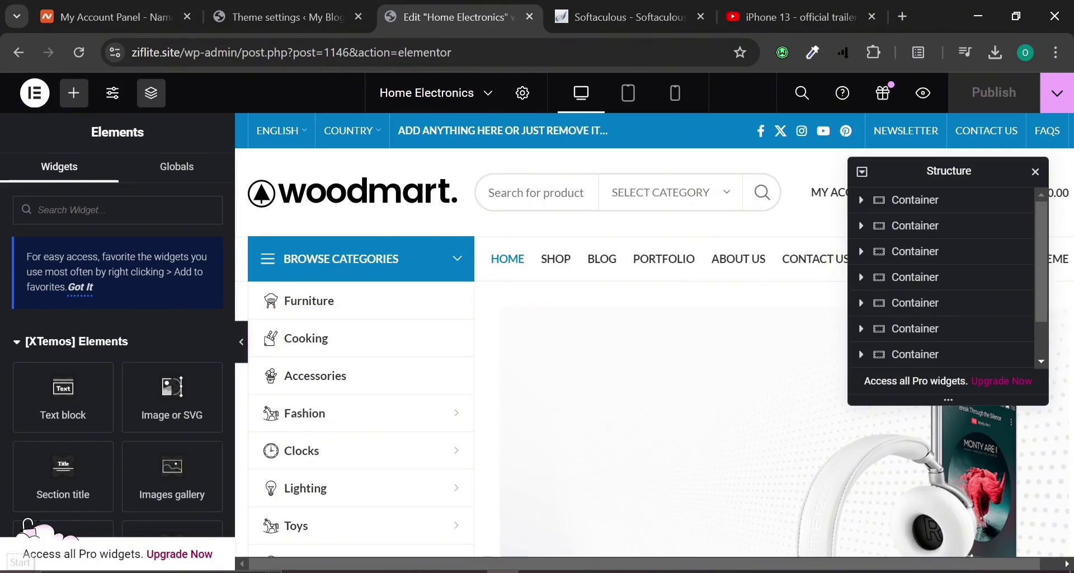
{"action": "left_click", "coordinate": [1038, 174]}
{"action": "scroll", "coordinate": [628, 429], "scroll_direction": "down", "scroll_amount": 20}
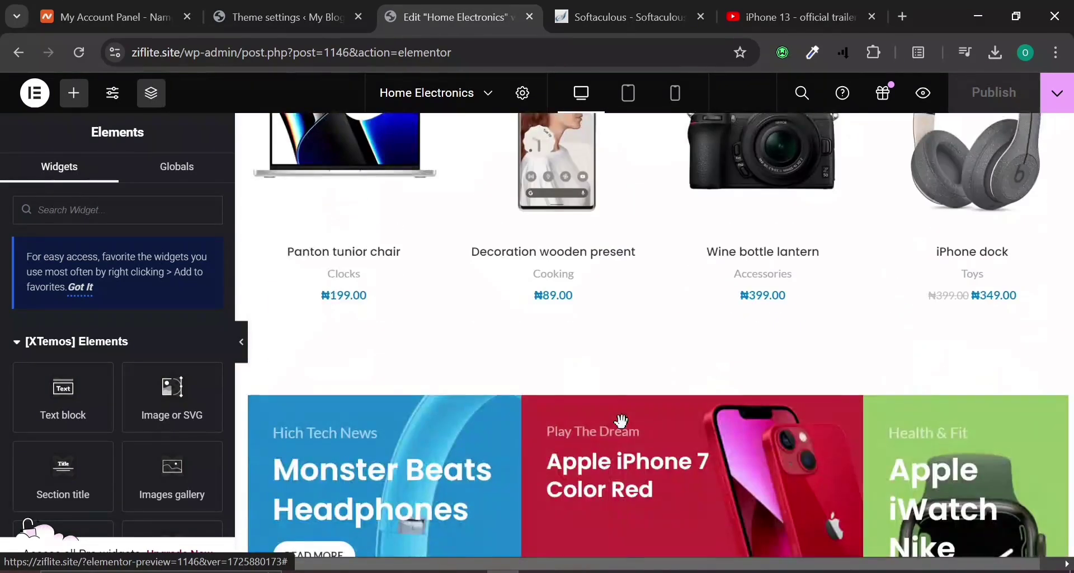
{"action": "scroll", "coordinate": [622, 421], "scroll_direction": "up", "scroll_amount": 20}
{"action": "scroll", "coordinate": [624, 431], "scroll_direction": "up", "scroll_amount": 5}
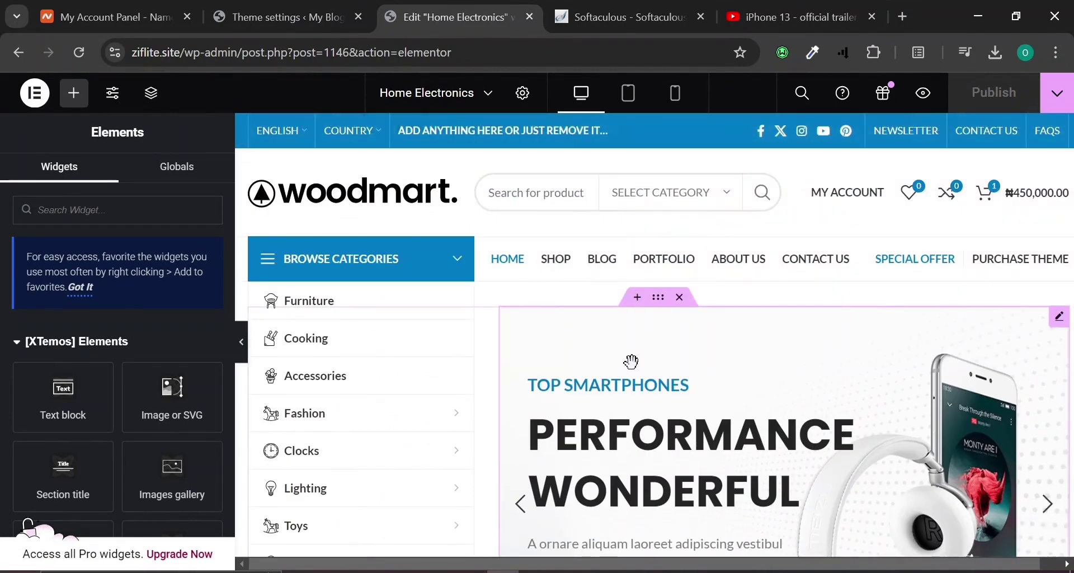
Inspect the hero slider's settings, leaving it on the Electronics slider.
{"action": "left_click", "coordinate": [632, 361]}
{"action": "left_click", "coordinate": [175, 280]}
{"action": "left_click", "coordinate": [174, 279]}
{"action": "scroll", "coordinate": [786, 358], "scroll_direction": "down", "scroll_amount": 1}
{"action": "scroll", "coordinate": [786, 358], "scroll_direction": "down", "scroll_amount": 8}
Check the Leather Cases banner and product tabs, then edit the Monster Beats Headphones banner's link field.
{"action": "left_click", "coordinate": [810, 284]}
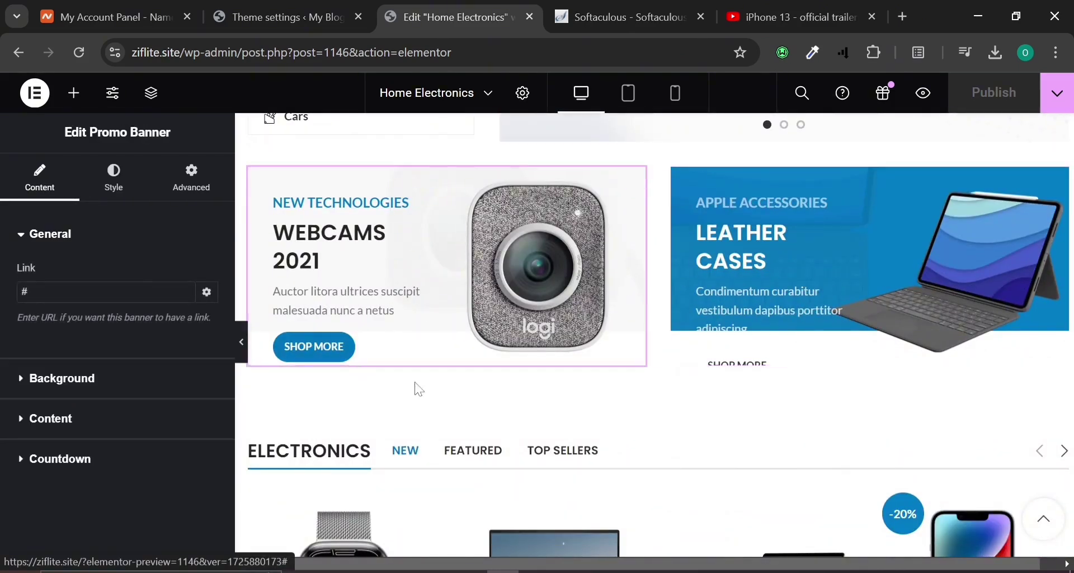
{"action": "scroll", "coordinate": [393, 371], "scroll_direction": "down", "scroll_amount": 5}
{"action": "left_click", "coordinate": [412, 315]}
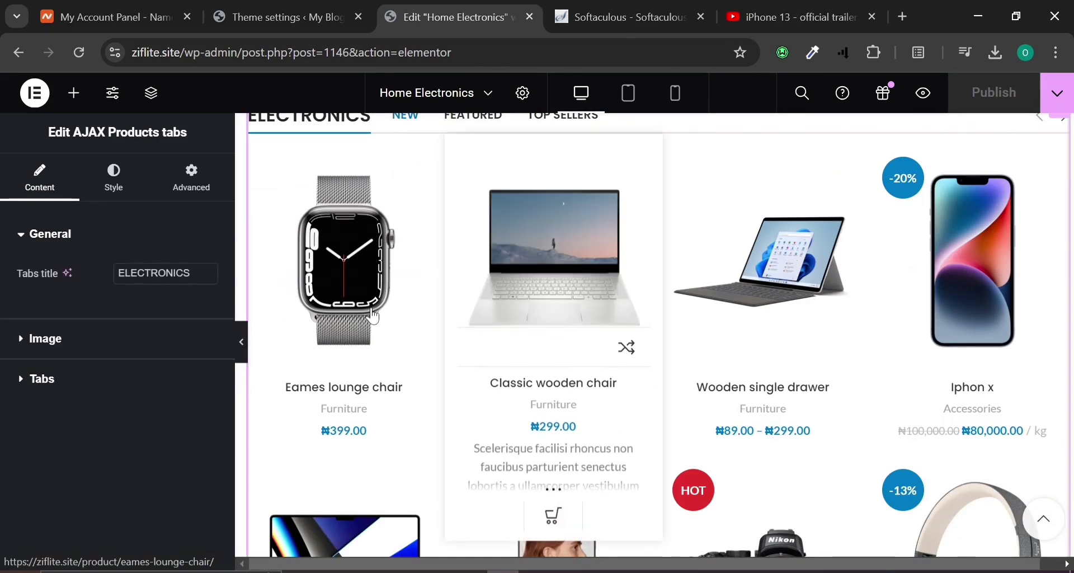
{"action": "scroll", "coordinate": [573, 447], "scroll_direction": "down", "scroll_amount": 4}
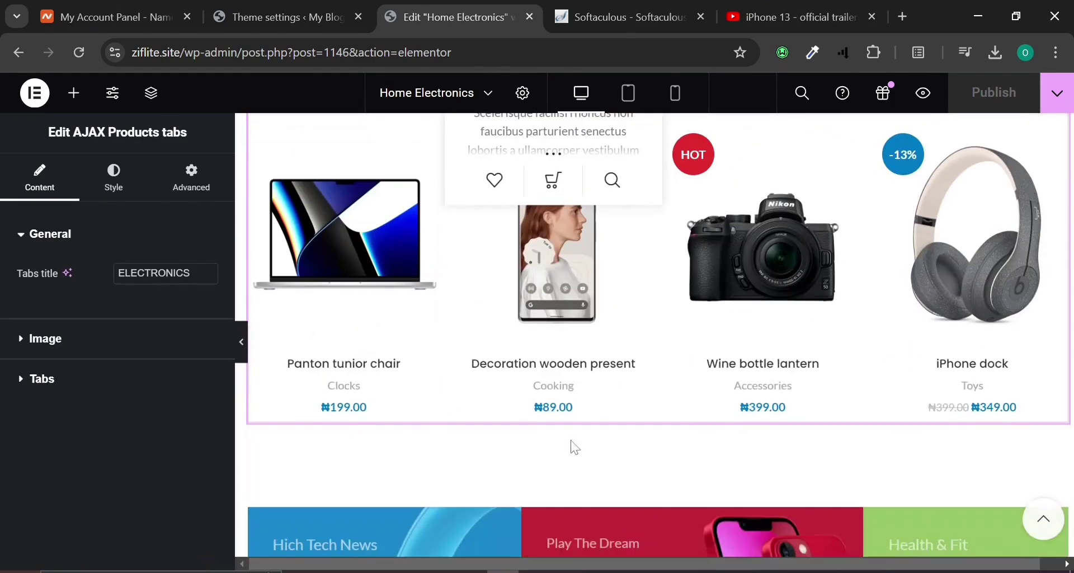
{"action": "scroll", "coordinate": [529, 386], "scroll_direction": "down", "scroll_amount": 5}
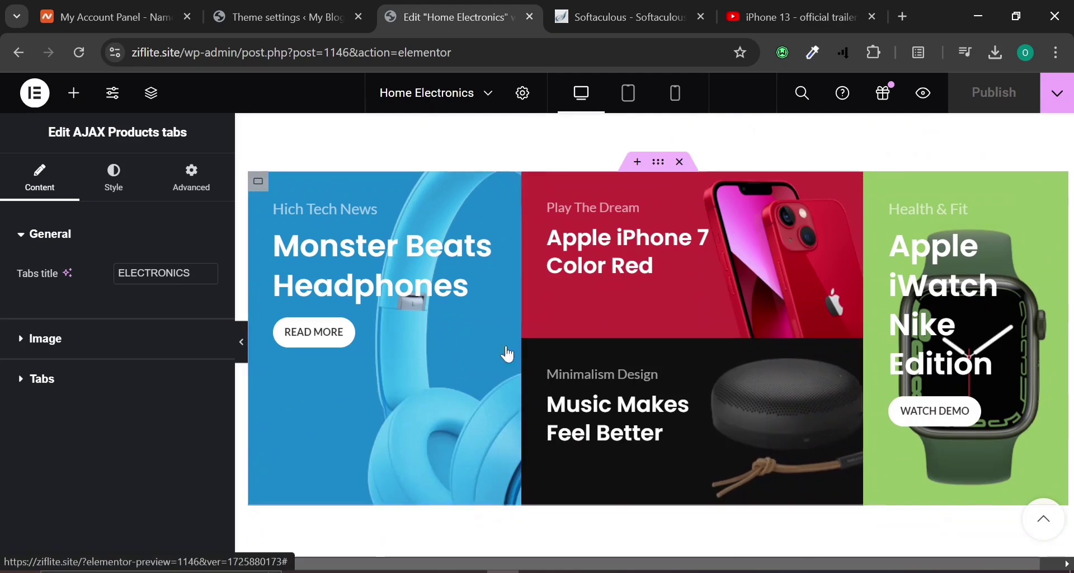
{"action": "left_click", "coordinate": [456, 344]}
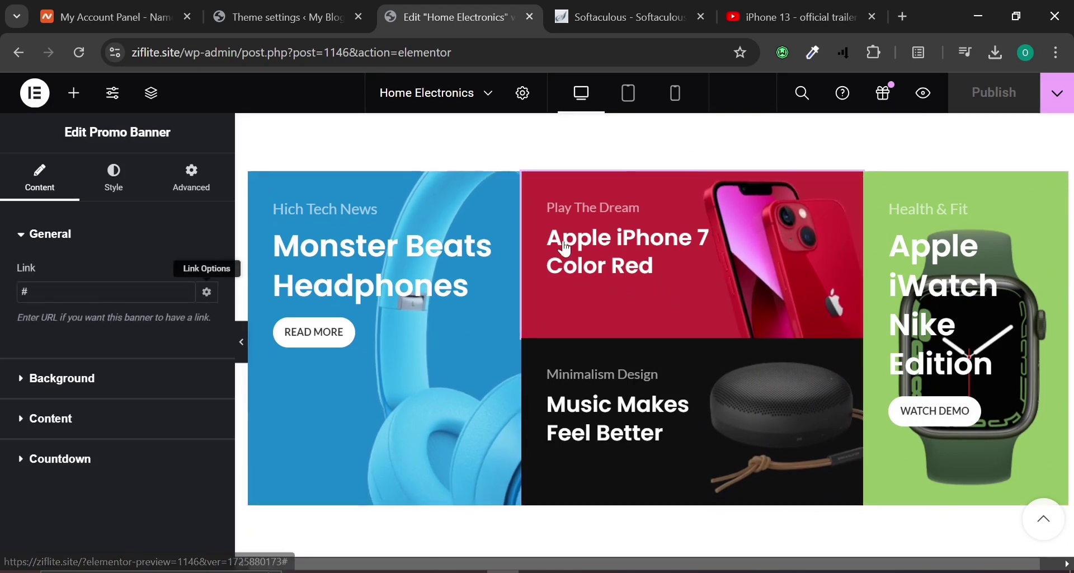
{"action": "left_click", "coordinate": [106, 292]}
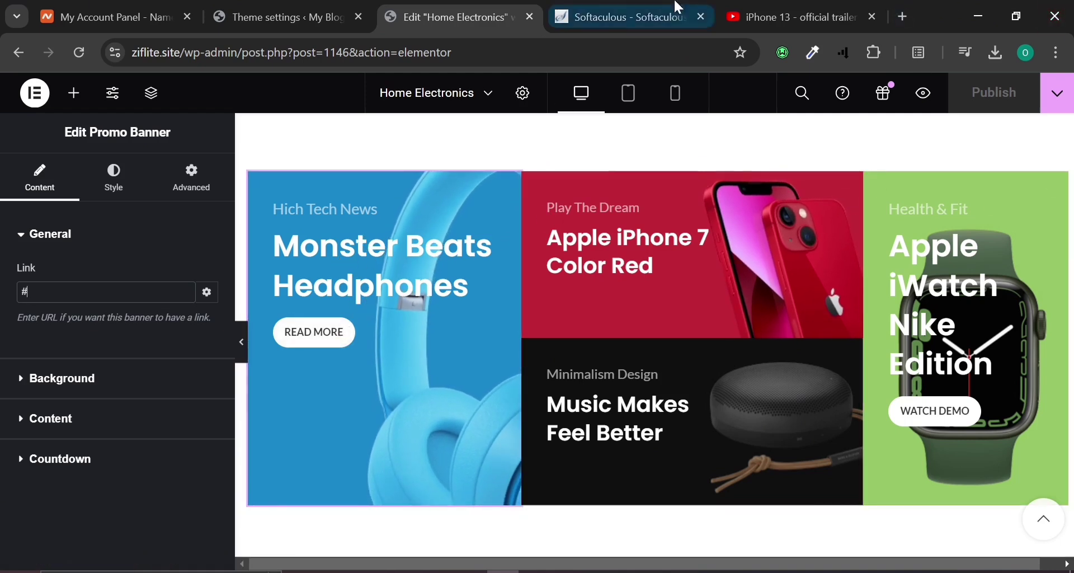
Open the site homepage in a new tab placed after the Elementor editor tab.
{"action": "left_click", "coordinate": [217, 10]}
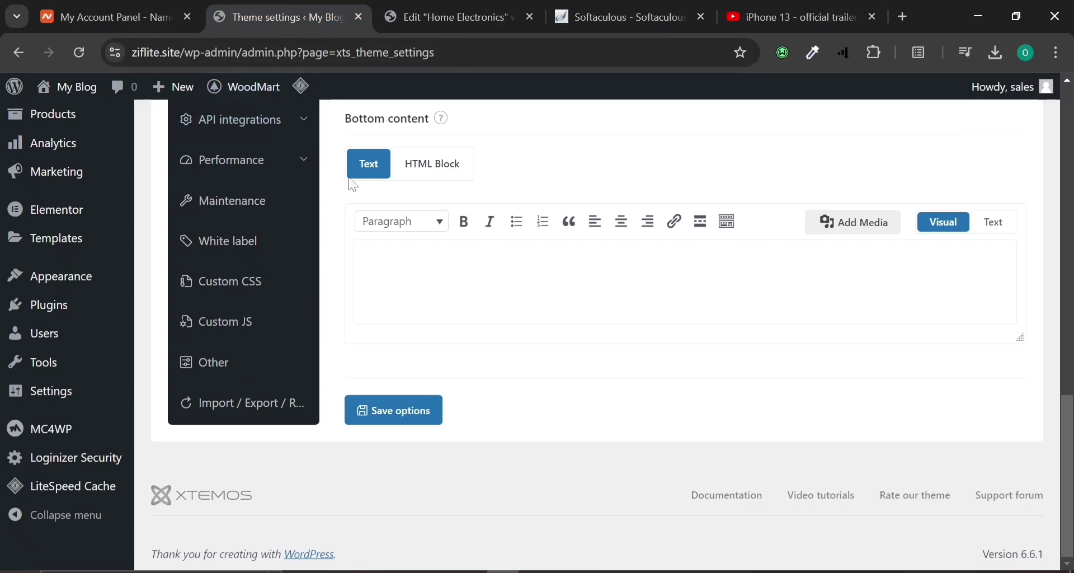
{"action": "scroll", "coordinate": [341, 194], "scroll_direction": "up", "scroll_amount": 15}
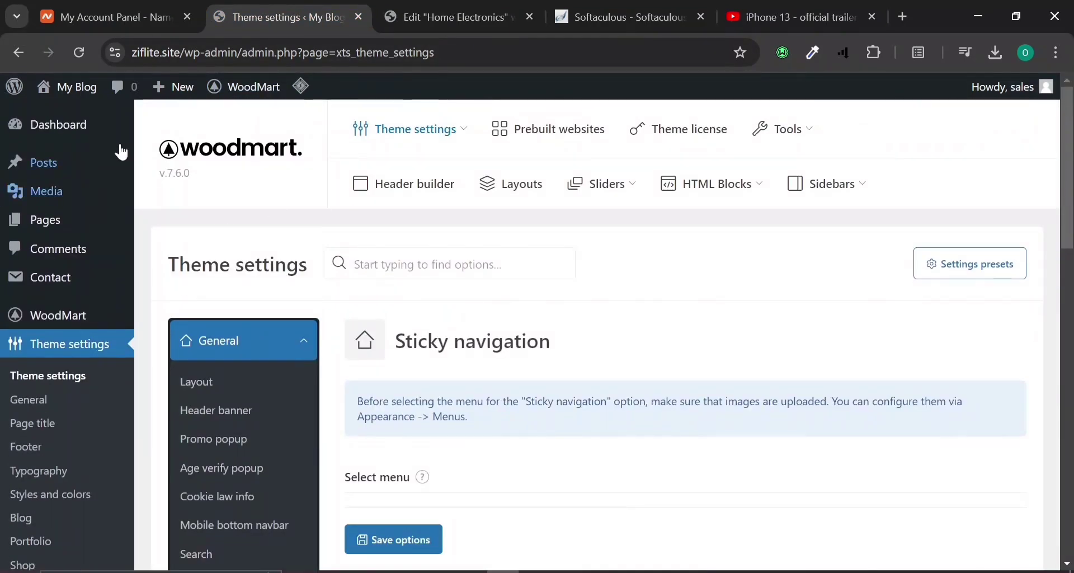
{"action": "right_click", "coordinate": [90, 86]}
{"action": "left_click", "coordinate": [143, 93]}
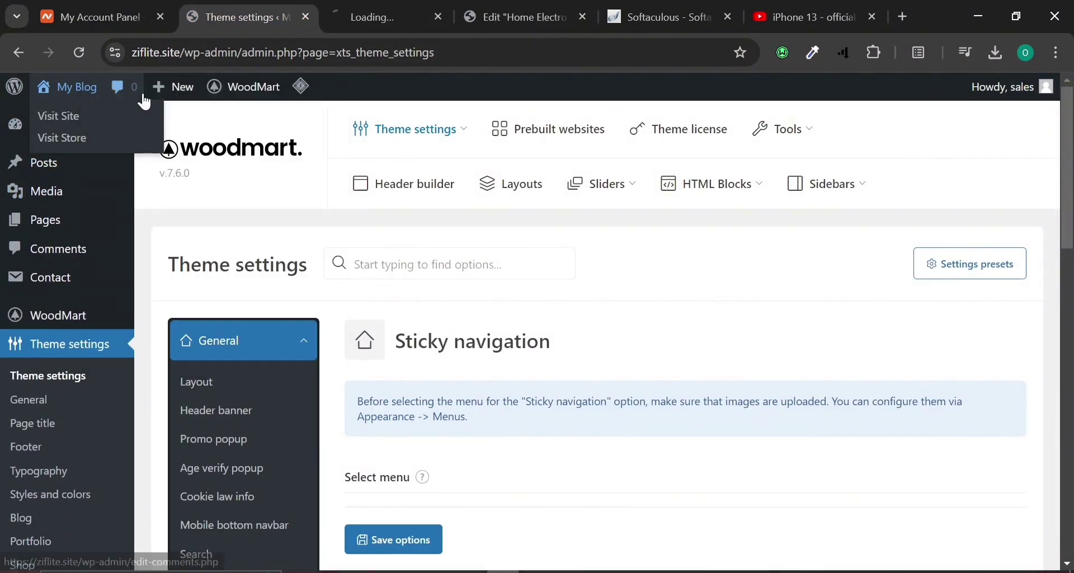
{"action": "left_click_drag", "start_coordinate": [361, 6], "coordinate": [526, 5]}
{"action": "left_click", "coordinate": [449, 7]}
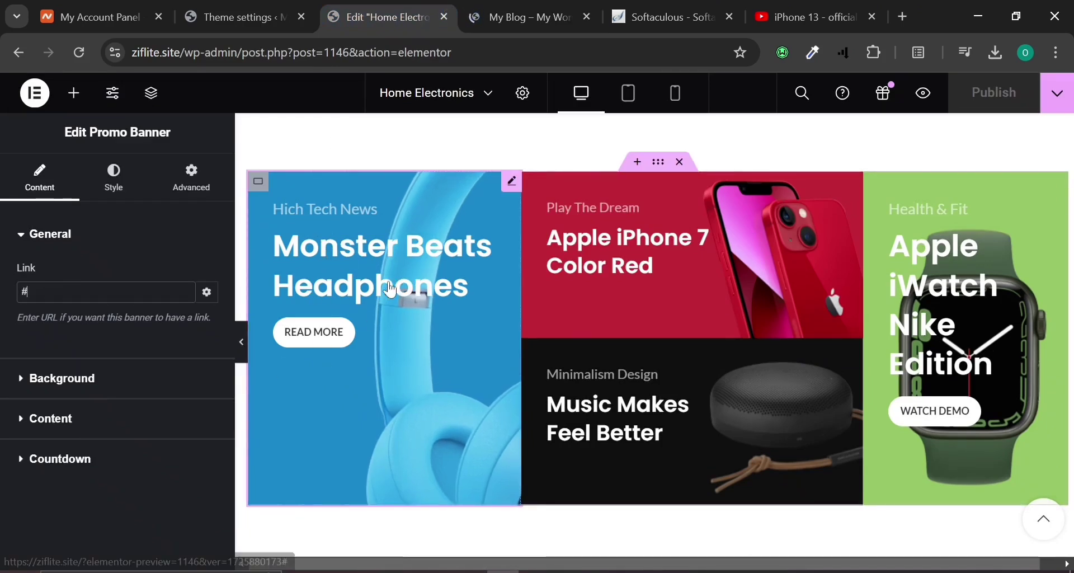
Browse the live homepage and bring up the iPhone dock product page.
{"action": "left_click", "coordinate": [511, 7]}
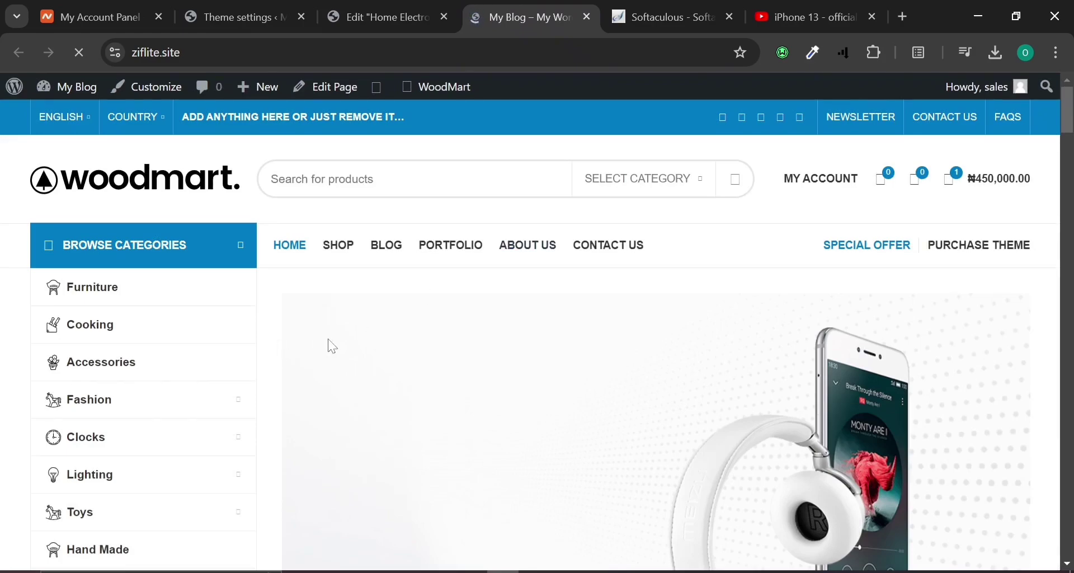
{"action": "scroll", "coordinate": [358, 342], "scroll_direction": "down", "scroll_amount": 15}
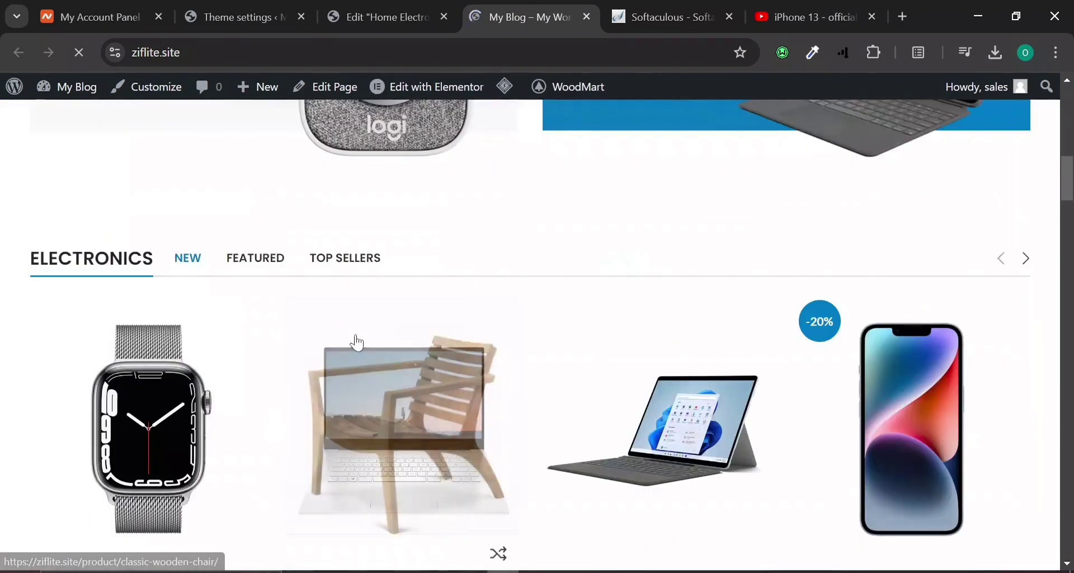
{"action": "scroll", "coordinate": [356, 343], "scroll_direction": "down", "scroll_amount": 6}
{"action": "scroll", "coordinate": [357, 343], "scroll_direction": "up", "scroll_amount": 4}
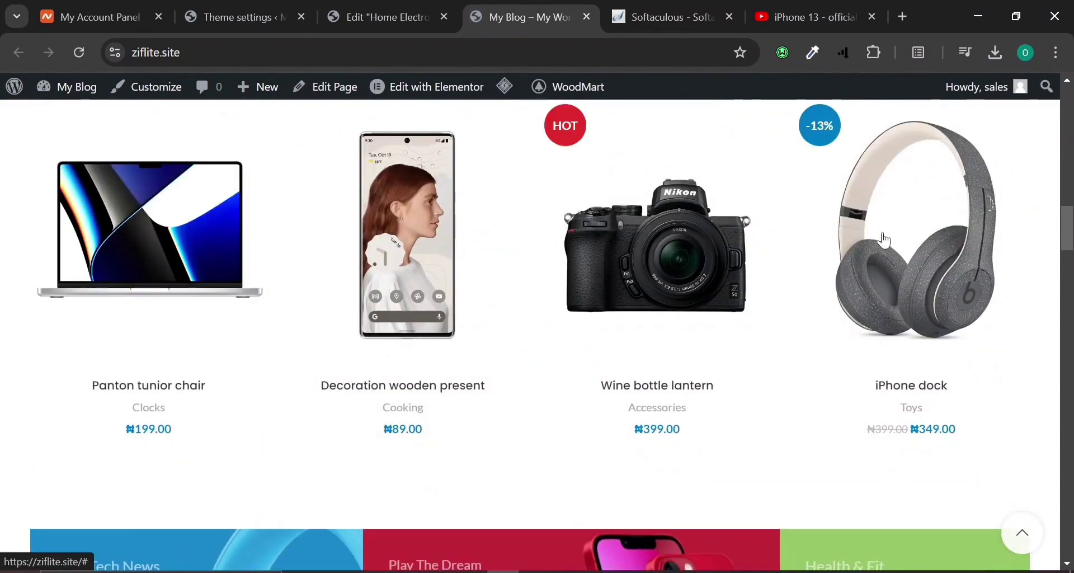
{"action": "left_click", "coordinate": [354, 11]}
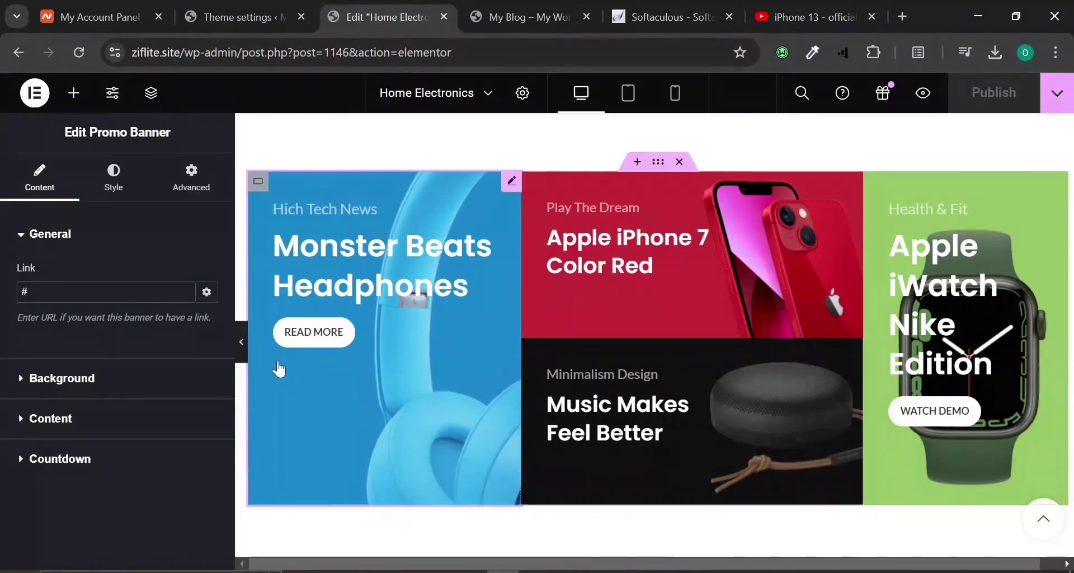
{"action": "left_click", "coordinate": [531, 14]}
{"action": "mouse_move", "coordinate": [889, 286]}
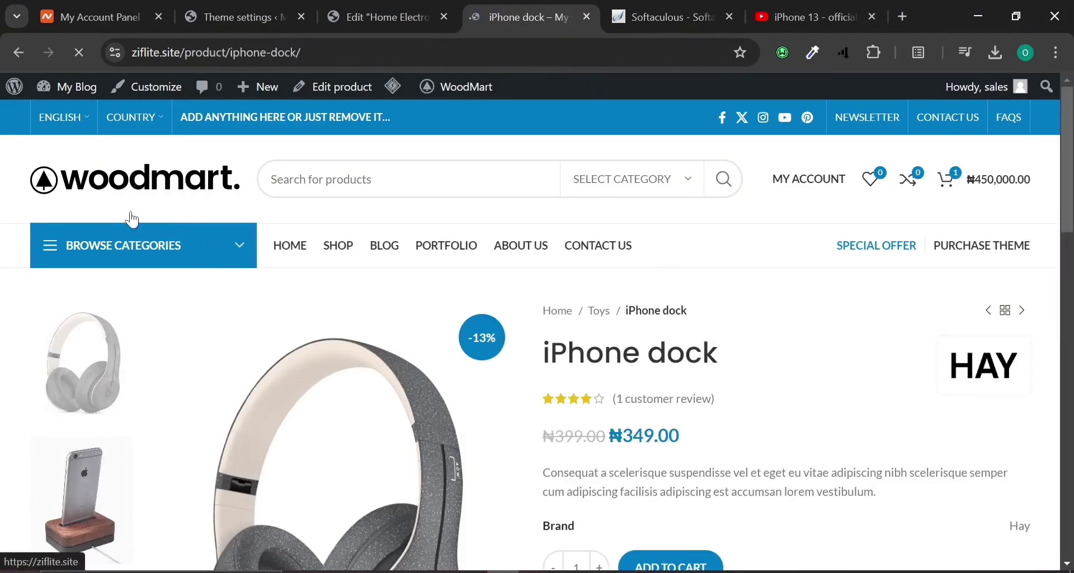
{"action": "scroll", "coordinate": [206, 415], "scroll_direction": "down", "scroll_amount": 3}
{"action": "scroll", "coordinate": [206, 415], "scroll_direction": "up", "scroll_amount": 3}
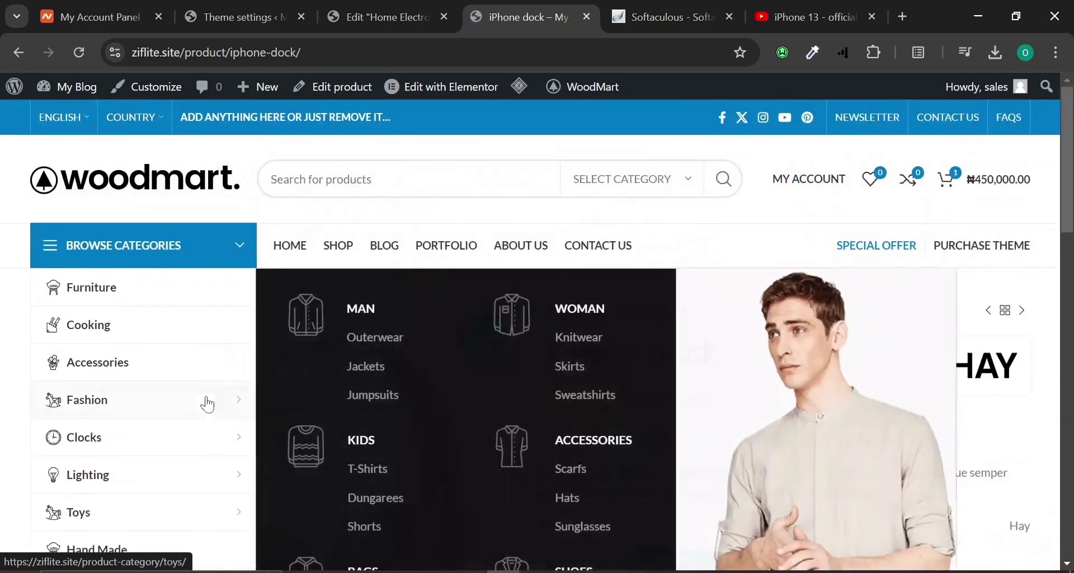
Select the iPhone dock page's full address and go back to the editor.
{"action": "left_click", "coordinate": [301, 52]}
{"action": "key", "text": "ctrl+a"}
{"action": "key", "text": "ctrl+c"}
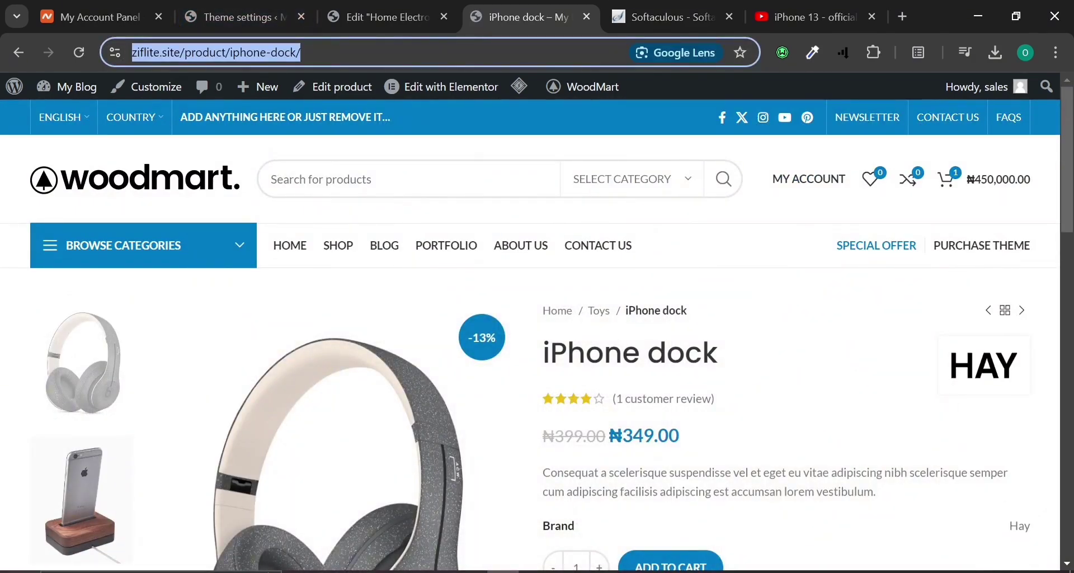
{"action": "left_click", "coordinate": [439, 16]}
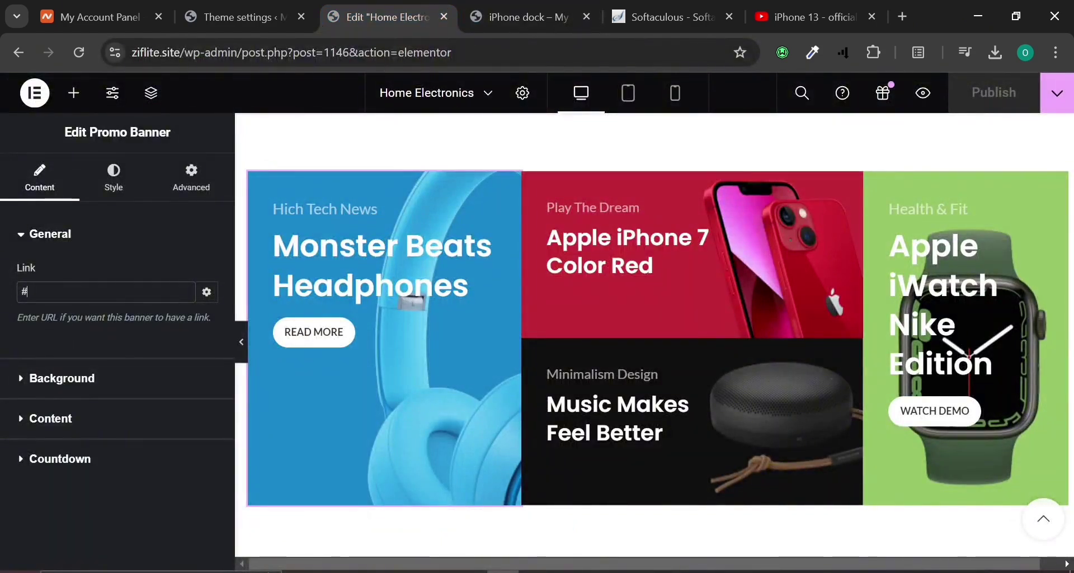
{"action": "key", "text": "ctrl+v"}
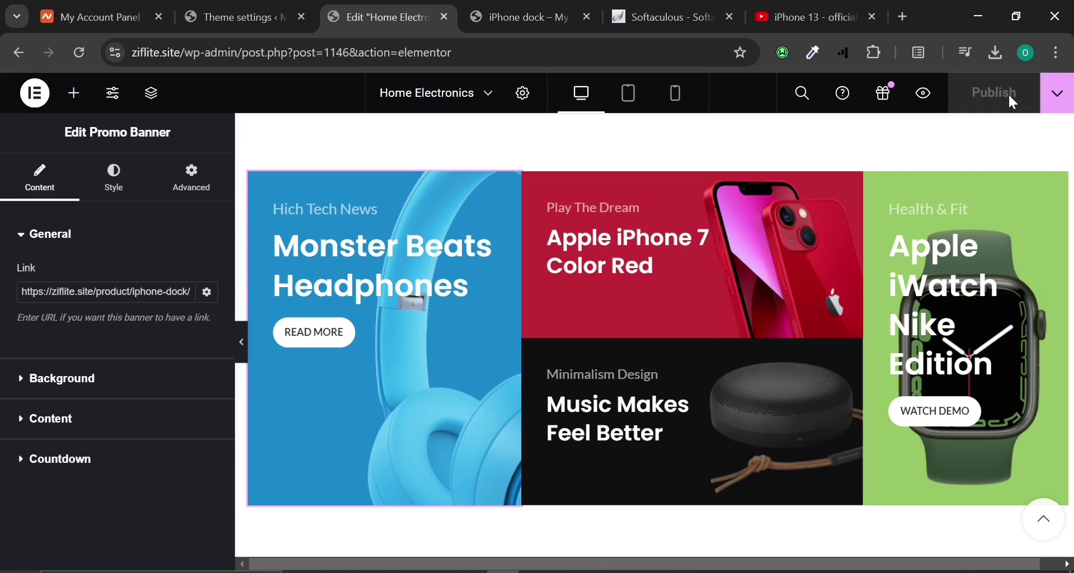
{"action": "left_click", "coordinate": [558, 7]}
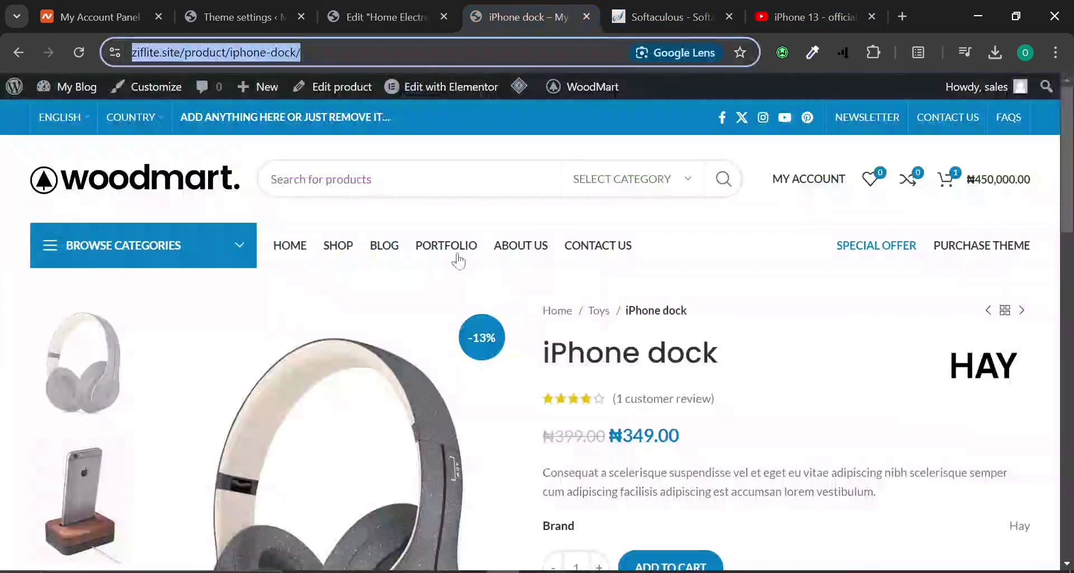
{"action": "left_click", "coordinate": [193, 172]}
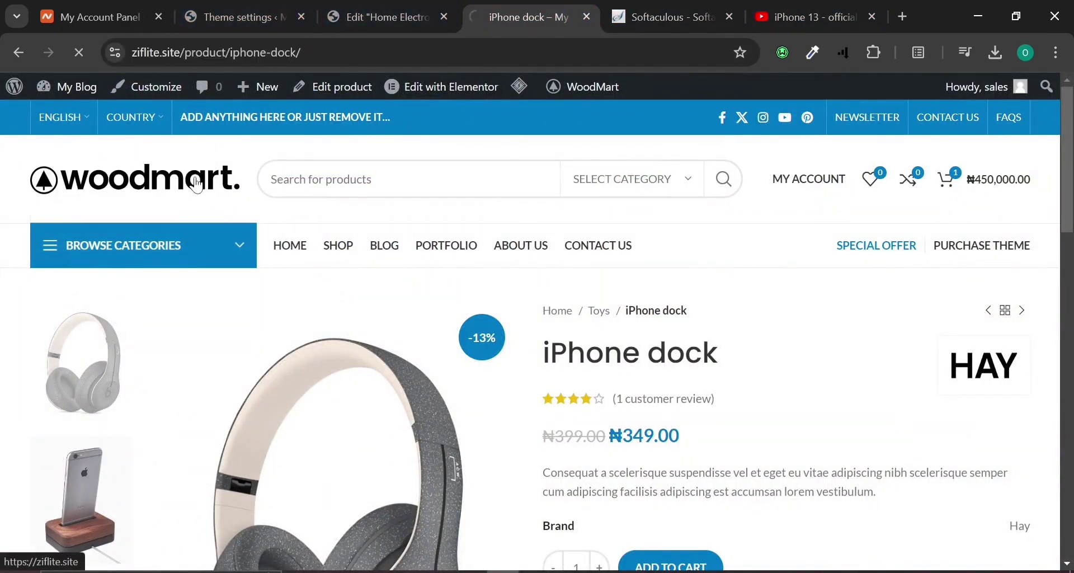
{"action": "left_click", "coordinate": [351, 7]}
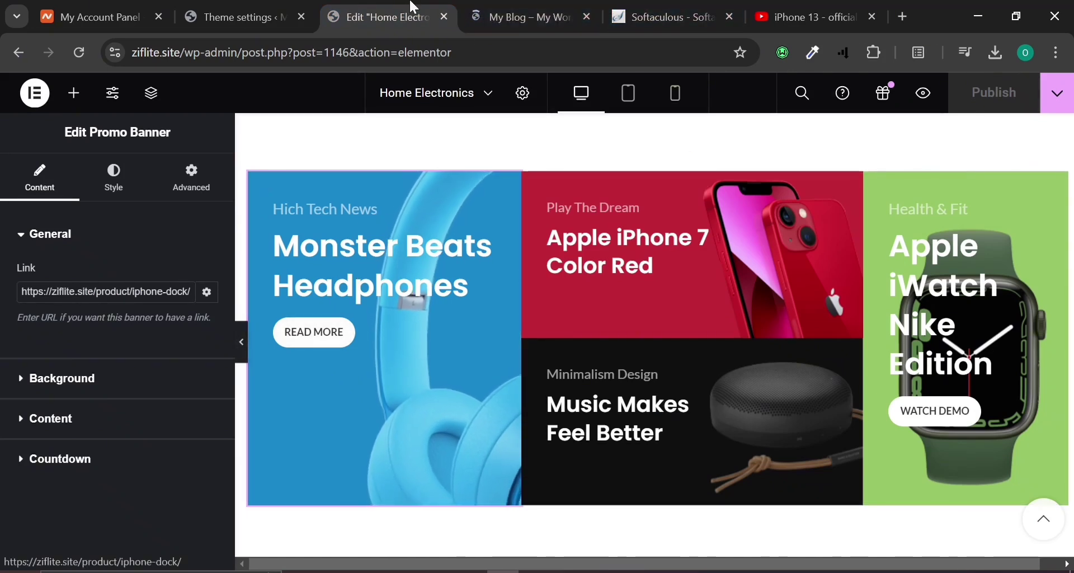
{"action": "mouse_move", "coordinate": [479, 7]}
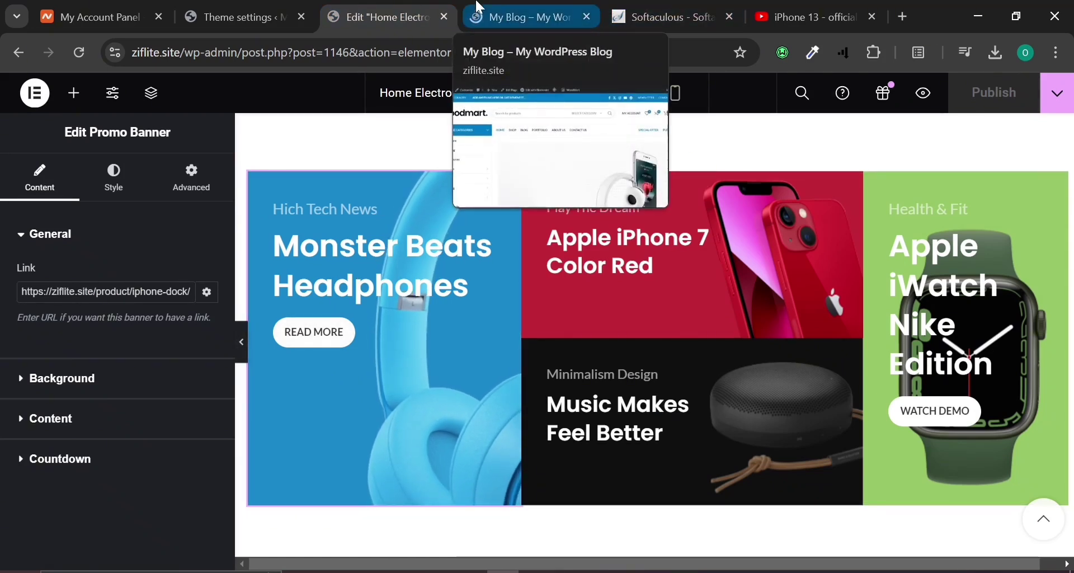
{"action": "left_click", "coordinate": [479, 8]}
{"action": "scroll", "coordinate": [444, 252], "scroll_direction": "down", "scroll_amount": 6}
{"action": "scroll", "coordinate": [444, 252], "scroll_direction": "down", "scroll_amount": 15}
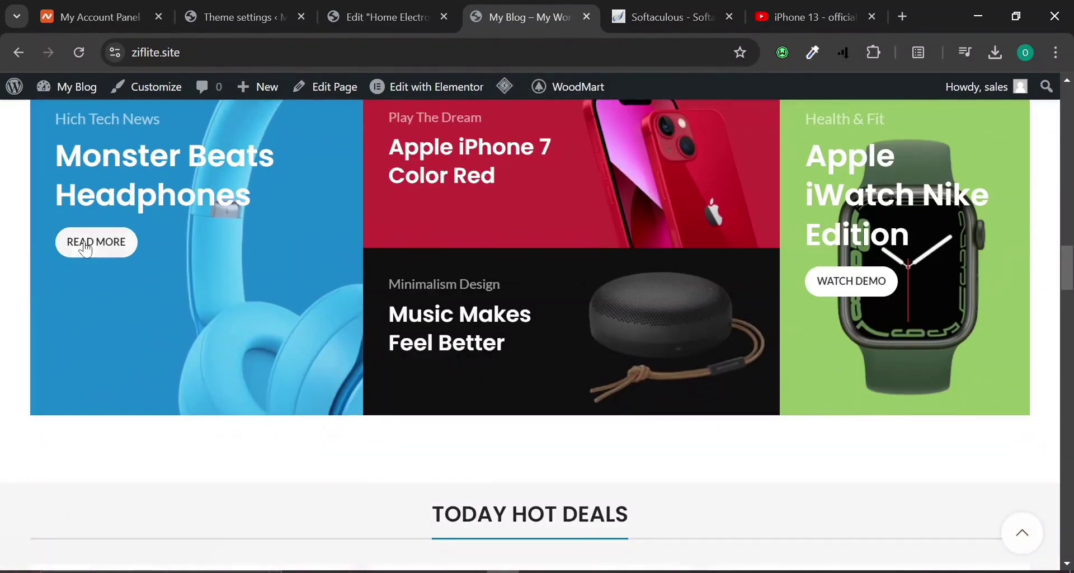
{"action": "left_click", "coordinate": [85, 246]}
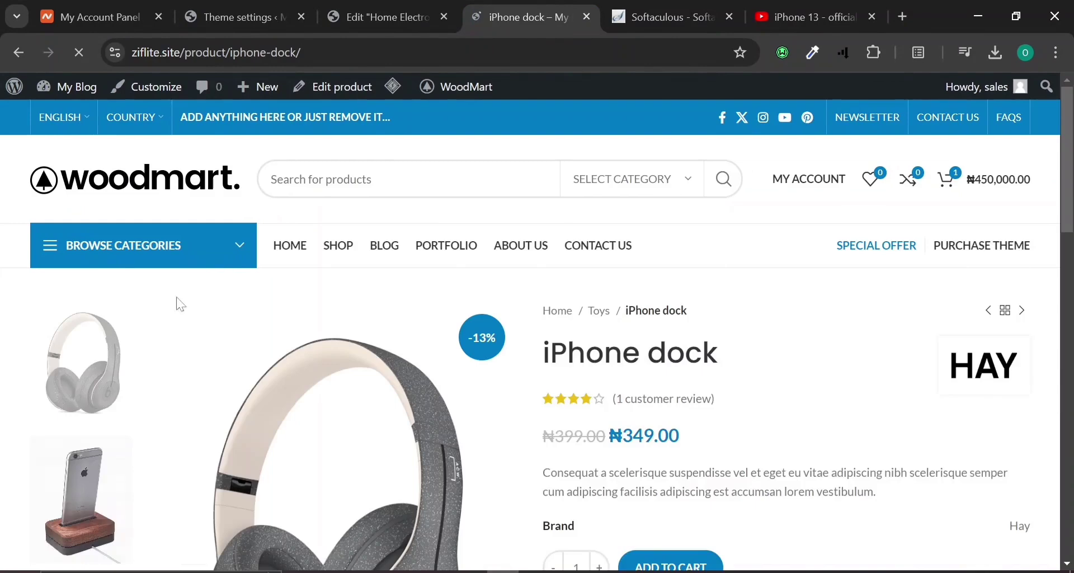
{"action": "scroll", "coordinate": [247, 241], "scroll_direction": "down", "scroll_amount": 4}
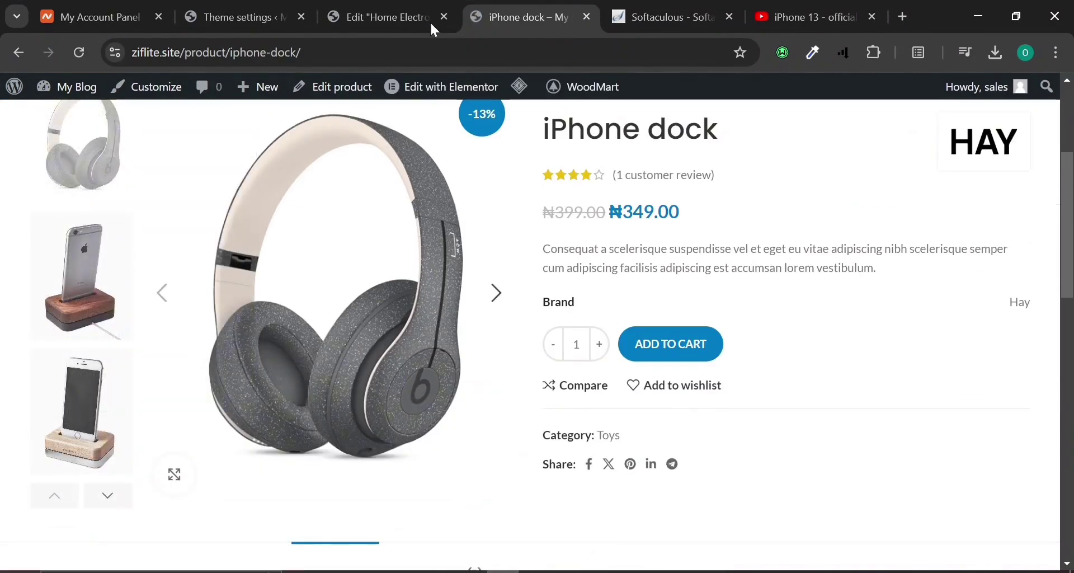
{"action": "left_click", "coordinate": [380, 16]}
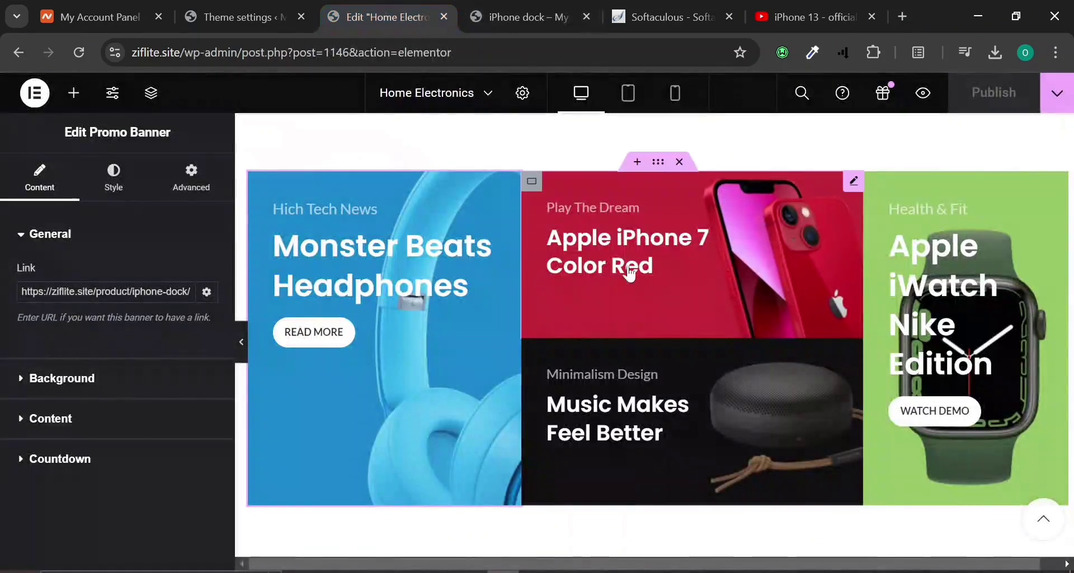
Upload apple-shopping-event.jpg and set it as the red Apple iPhone 7 banner's background image.
{"action": "left_click", "coordinate": [694, 294]}
{"action": "left_click", "coordinate": [32, 384]}
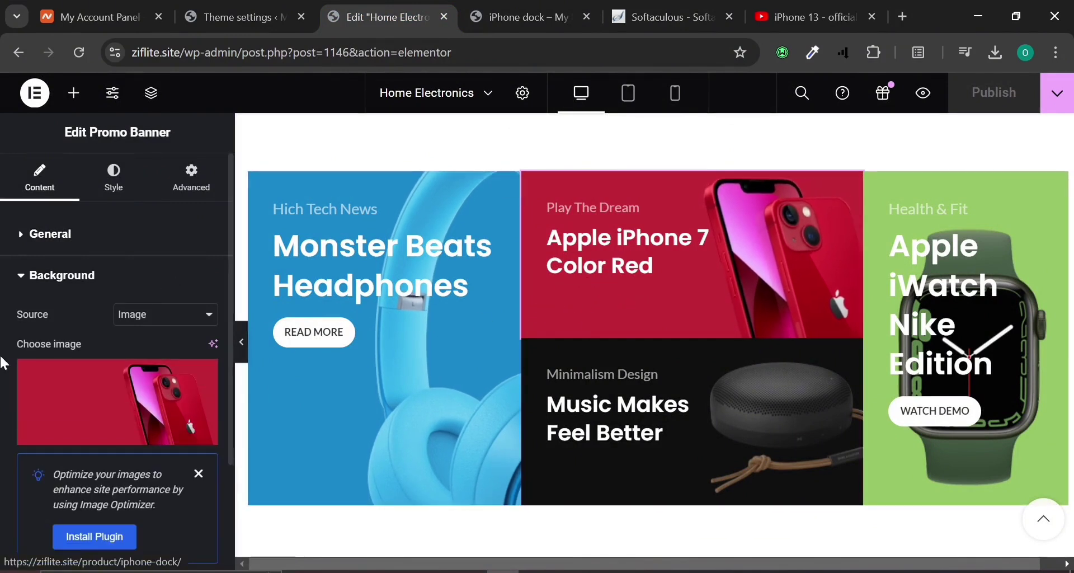
{"action": "left_click", "coordinate": [108, 402]}
{"action": "left_click", "coordinate": [253, 151]}
{"action": "left_click", "coordinate": [601, 349]}
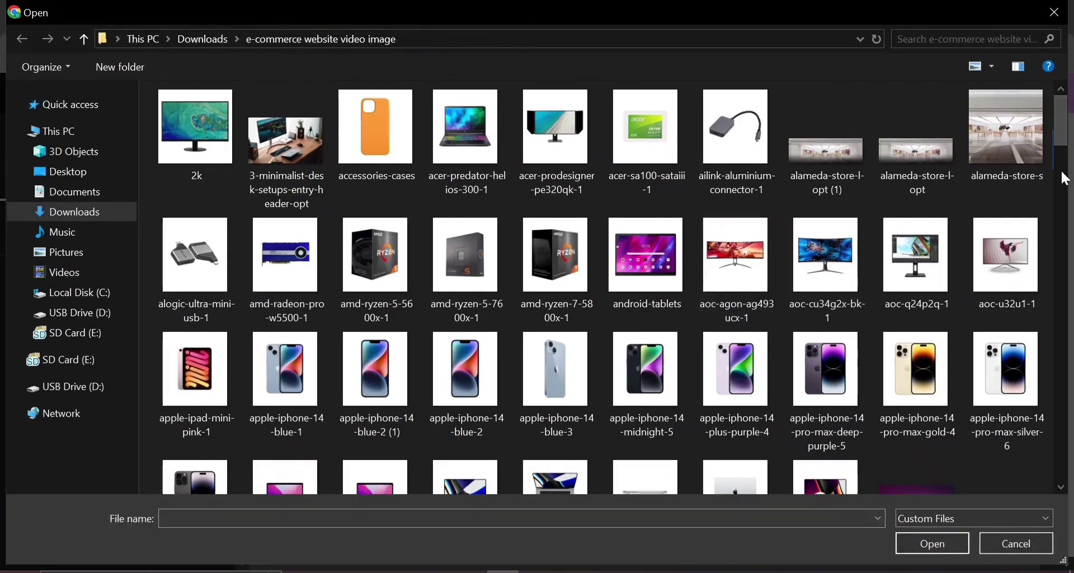
{"action": "scroll", "coordinate": [1066, 177], "scroll_direction": "down", "scroll_amount": 2}
{"action": "double_click", "coordinate": [910, 374]}
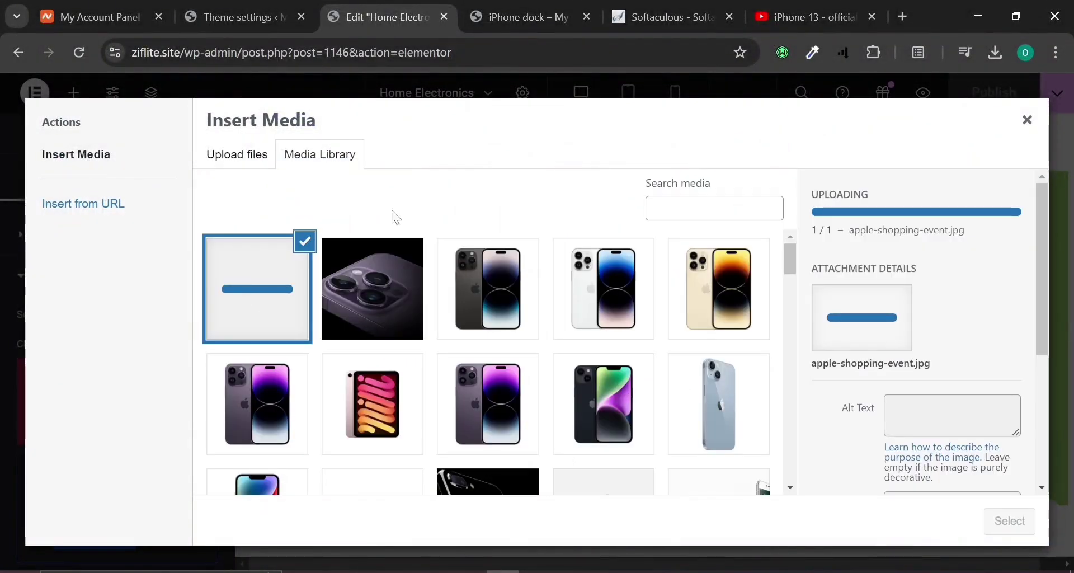
{"action": "left_click", "coordinate": [1009, 521]}
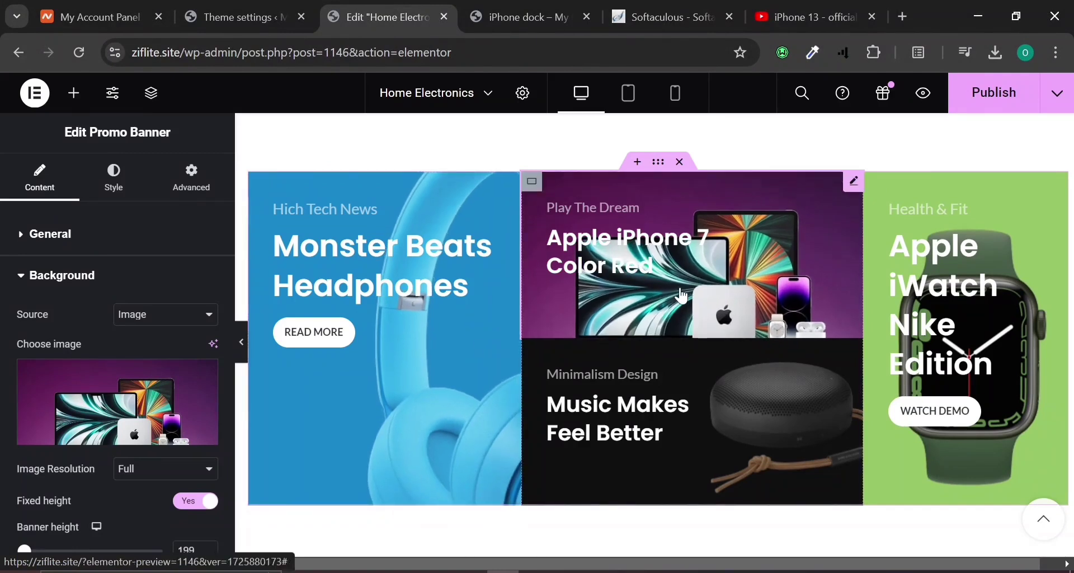
{"action": "scroll", "coordinate": [79, 314], "scroll_direction": "down", "scroll_amount": 3}
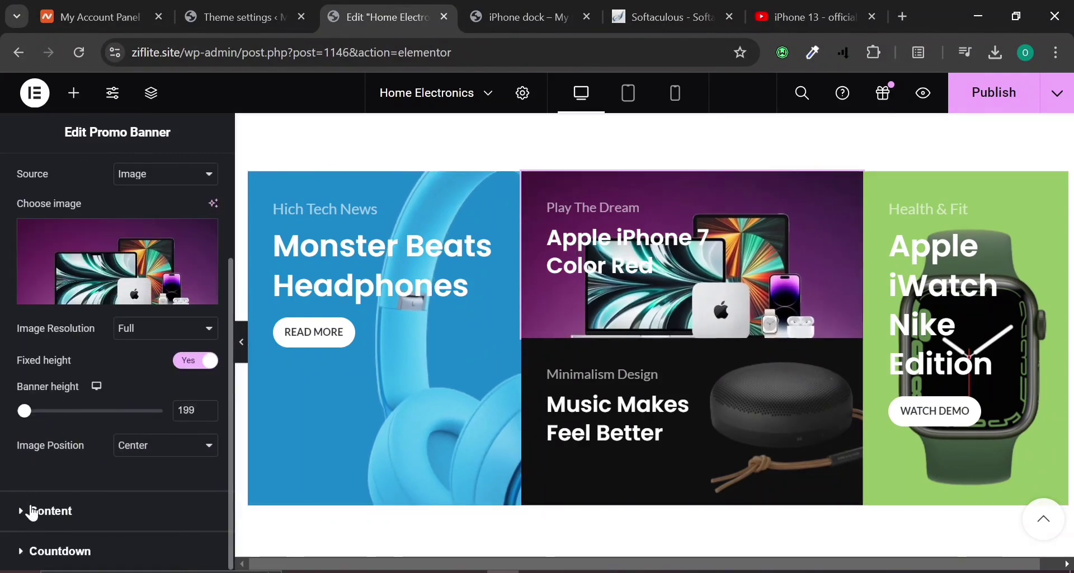
{"action": "left_click", "coordinate": [33, 512]}
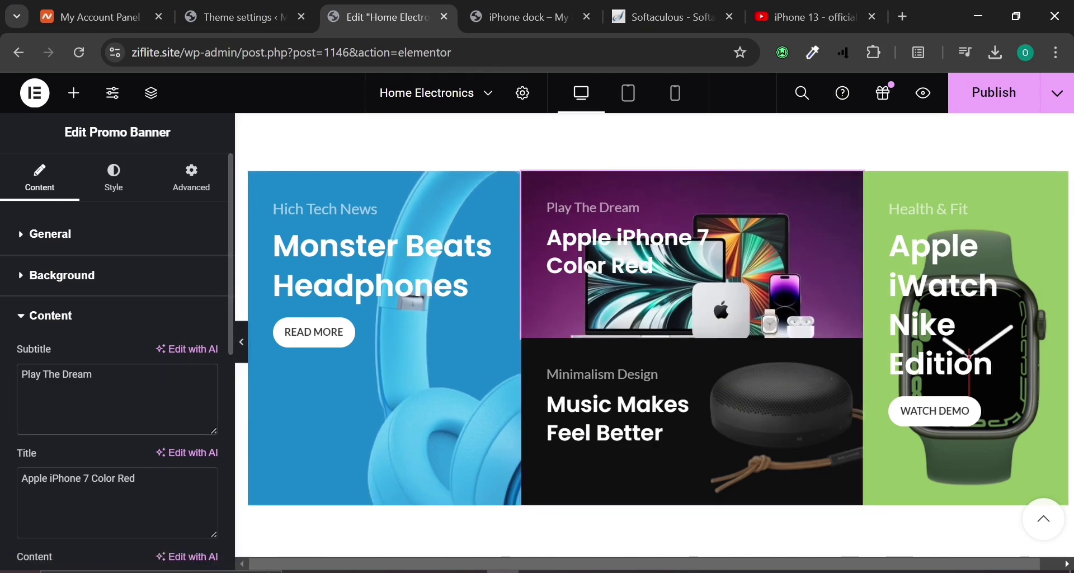
Replace 'Play The Dream' with subtitle 'Apple world' and set title 'Get all your apple devices', fixing a typo.
{"action": "key", "text": "ctrl+a"}
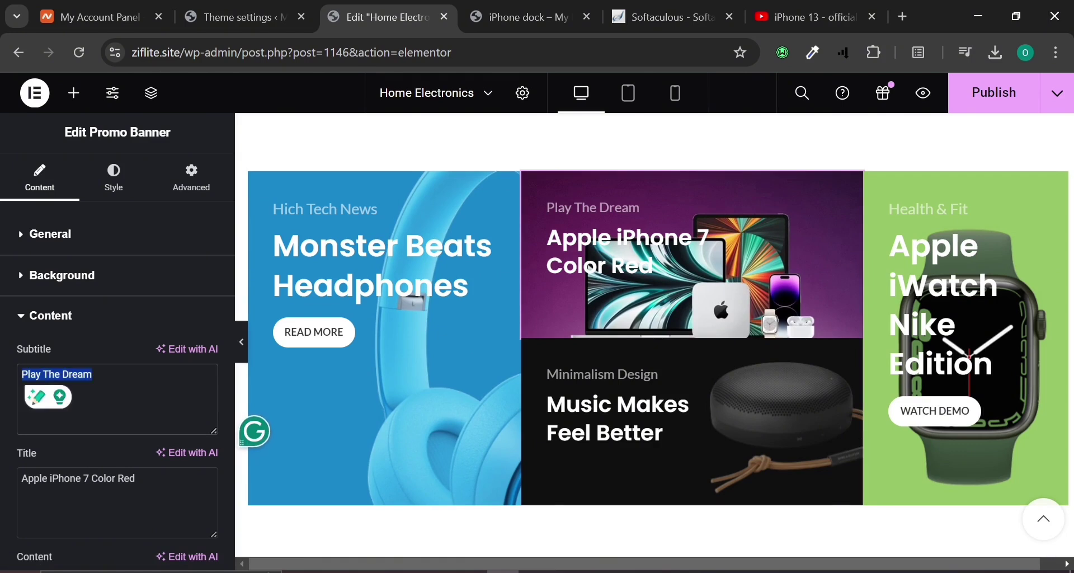
{"action": "type", "text": "Ao"}
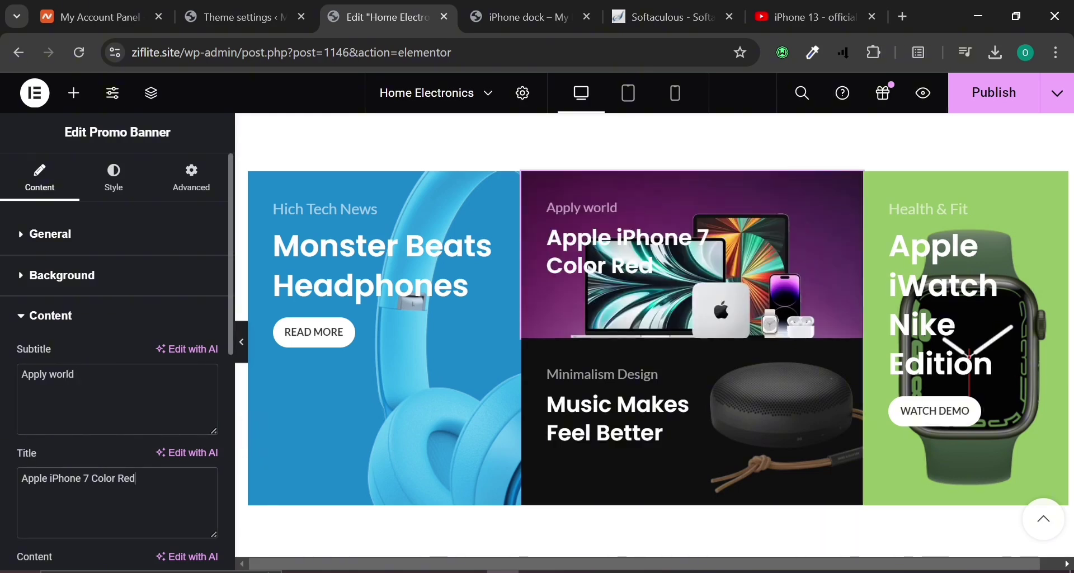
{"action": "key", "text": "ctrl+a"}
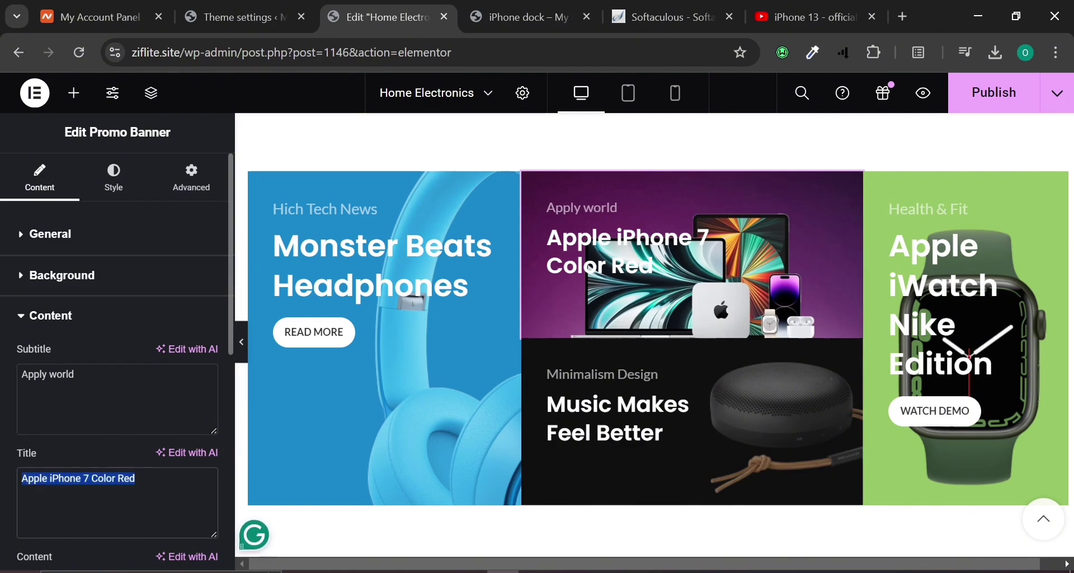
{"action": "type", "text": "Get all your"}
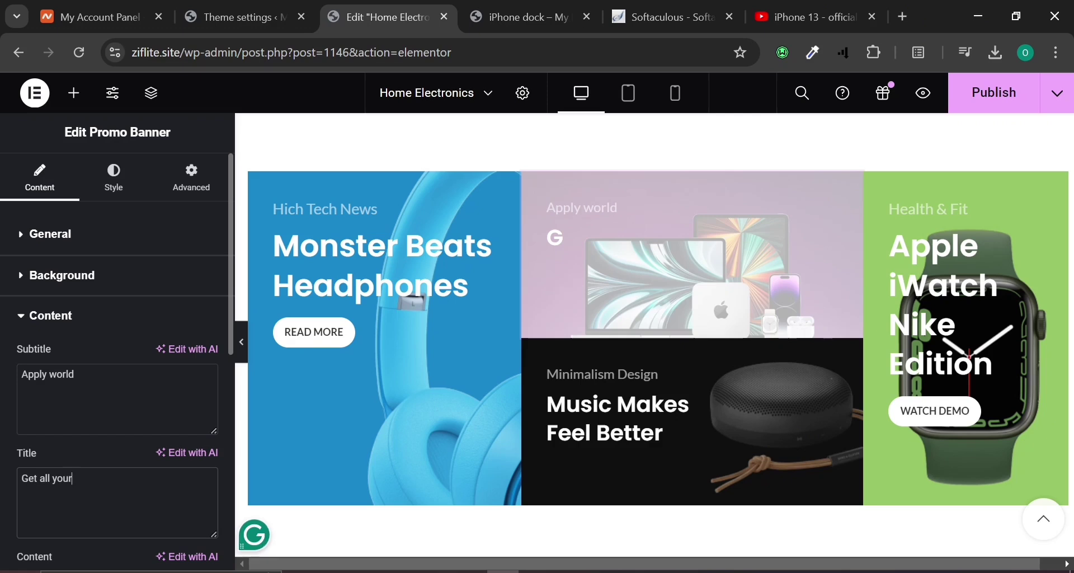
{"action": "type", "text": " apple devices"}
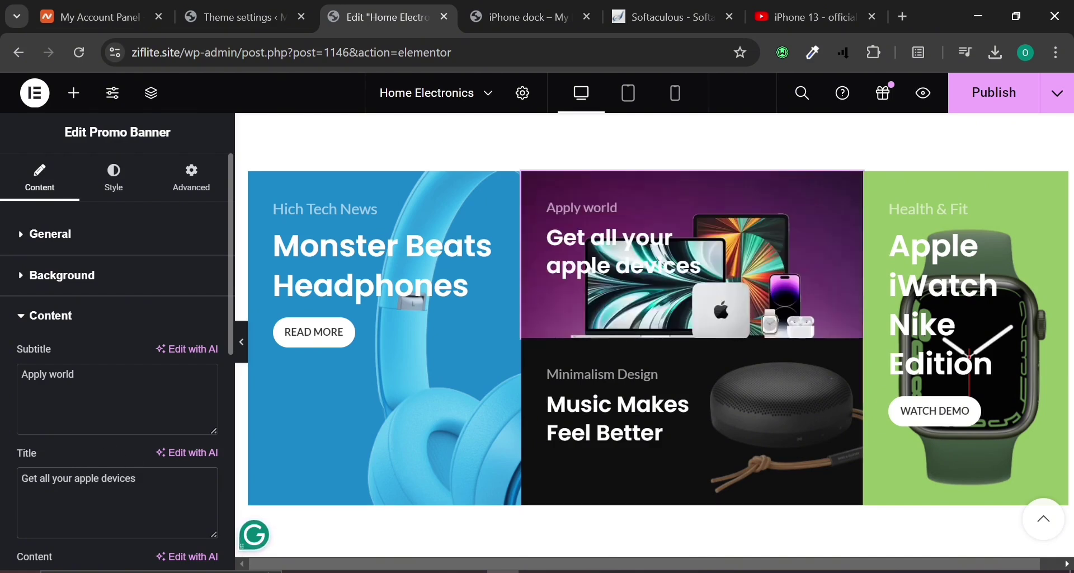
{"action": "left_click", "coordinate": [43, 376]}
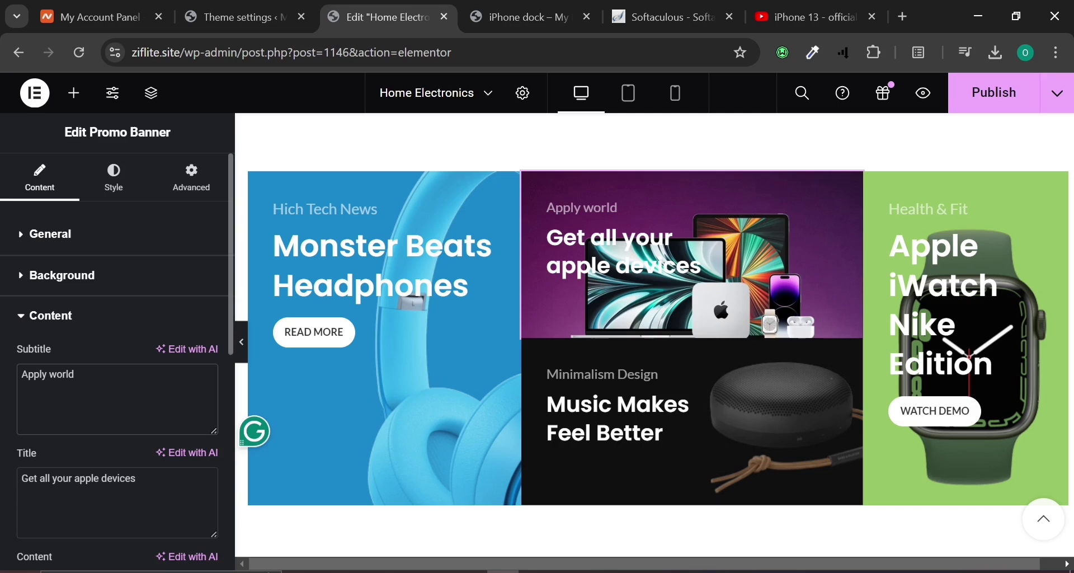
{"action": "key", "text": "Delete"}
{"action": "key", "text": "Delete"}
{"action": "key", "text": "Delete"}
{"action": "key", "text": "Delete"}
{"action": "key", "text": "BackSpace"}
{"action": "key", "text": "BackSpace"}
{"action": "key", "text": "BackSpace"}
{"action": "key", "text": "BackSpace"}
{"action": "key", "text": "BackSpace"}
{"action": "key", "text": "ctrl+a"}
{"action": "key", "text": "BackSpace"}
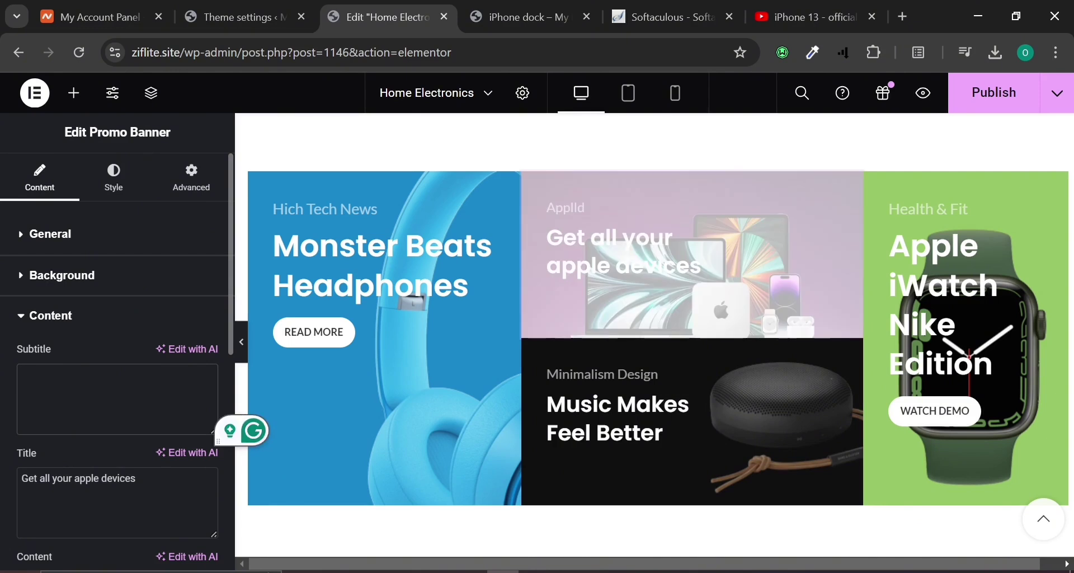
{"action": "type", "text": "Apple world"}
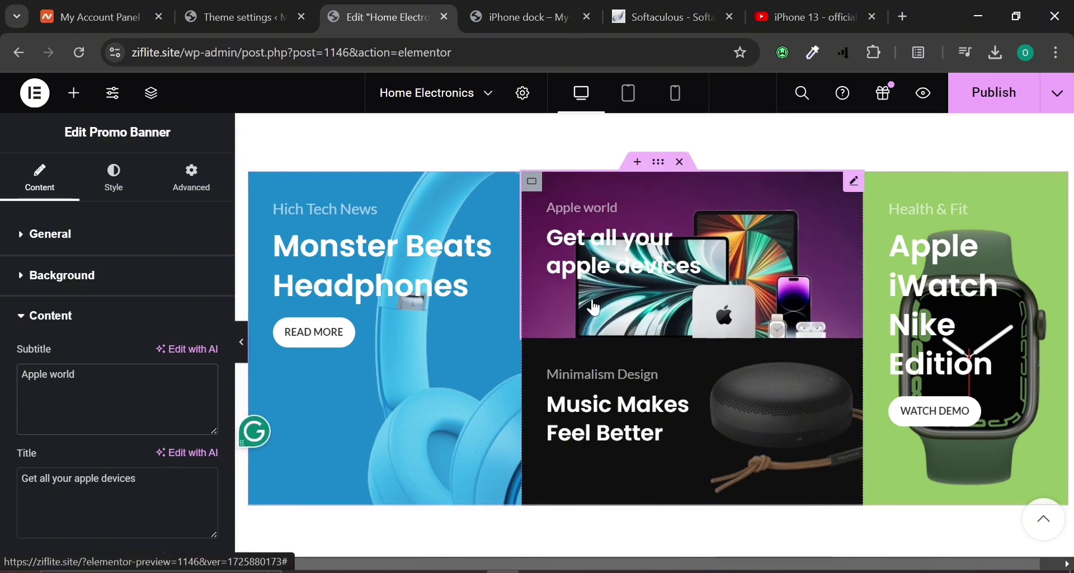
{"action": "scroll", "coordinate": [118, 336], "scroll_direction": "down", "scroll_amount": 4}
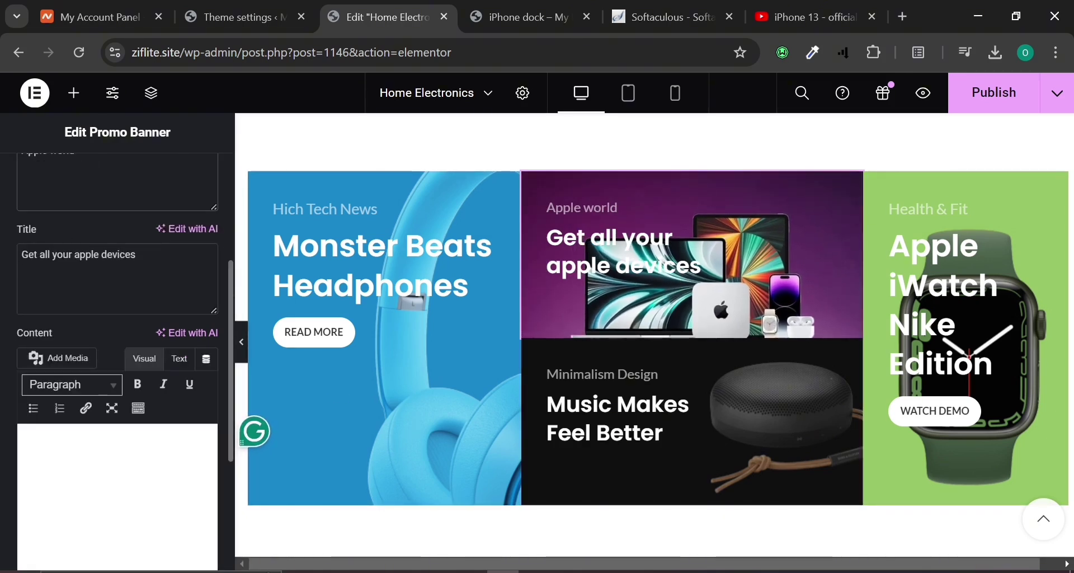
Go to the WooCommerce Products > Categories list from the admin tab.
{"action": "left_click", "coordinate": [521, 17]}
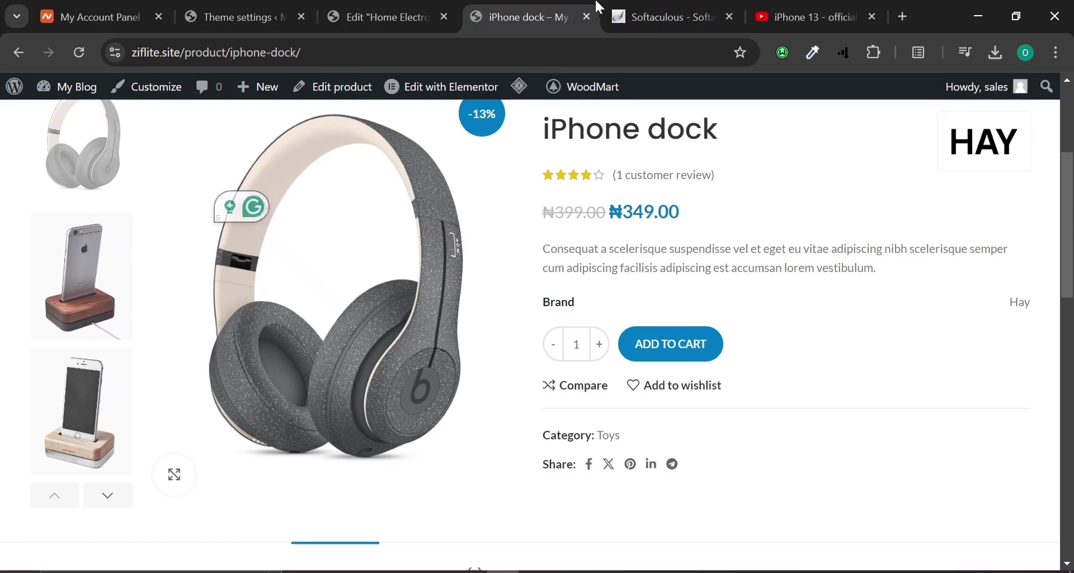
{"action": "left_click", "coordinate": [311, 7]}
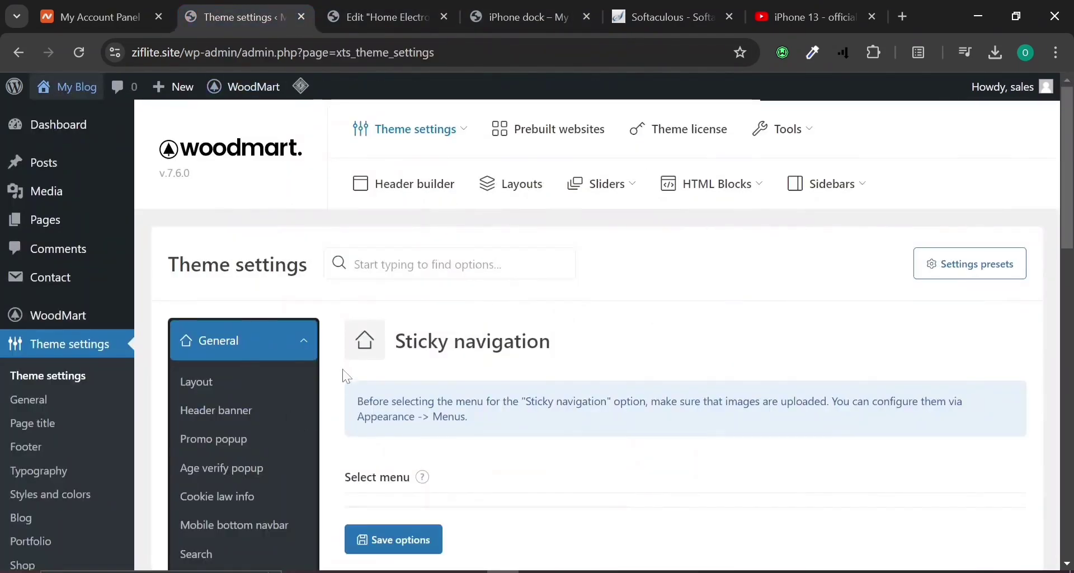
{"action": "scroll", "coordinate": [24, 441], "scroll_direction": "down", "scroll_amount": 5}
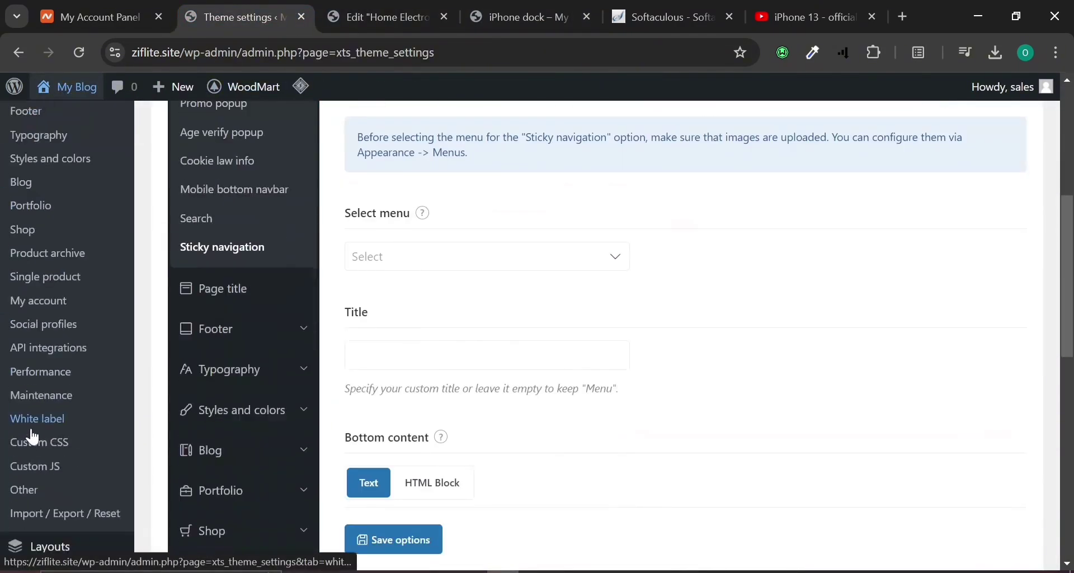
{"action": "scroll", "coordinate": [24, 398], "scroll_direction": "down", "scroll_amount": 3}
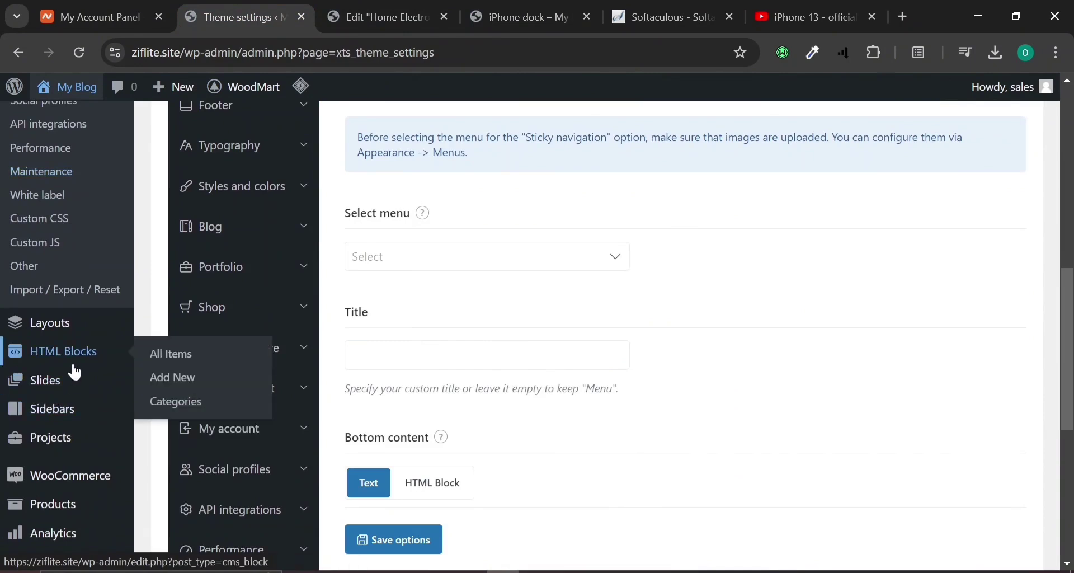
{"action": "mouse_move", "coordinate": [111, 494]}
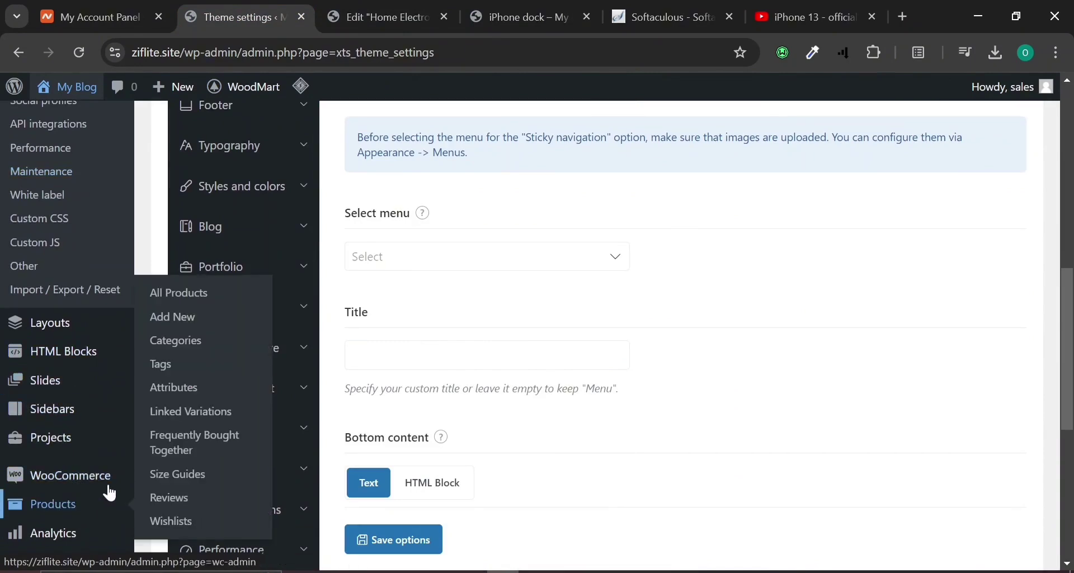
{"action": "left_click", "coordinate": [184, 342]}
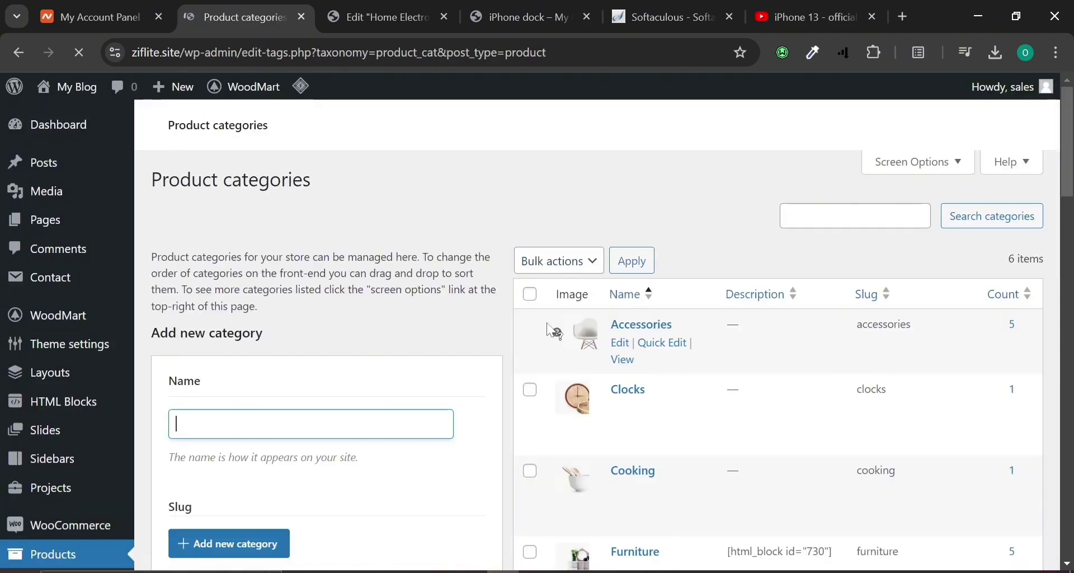
Rename the Accessories category to 'Apple World' and update it.
{"action": "left_click", "coordinate": [621, 347]}
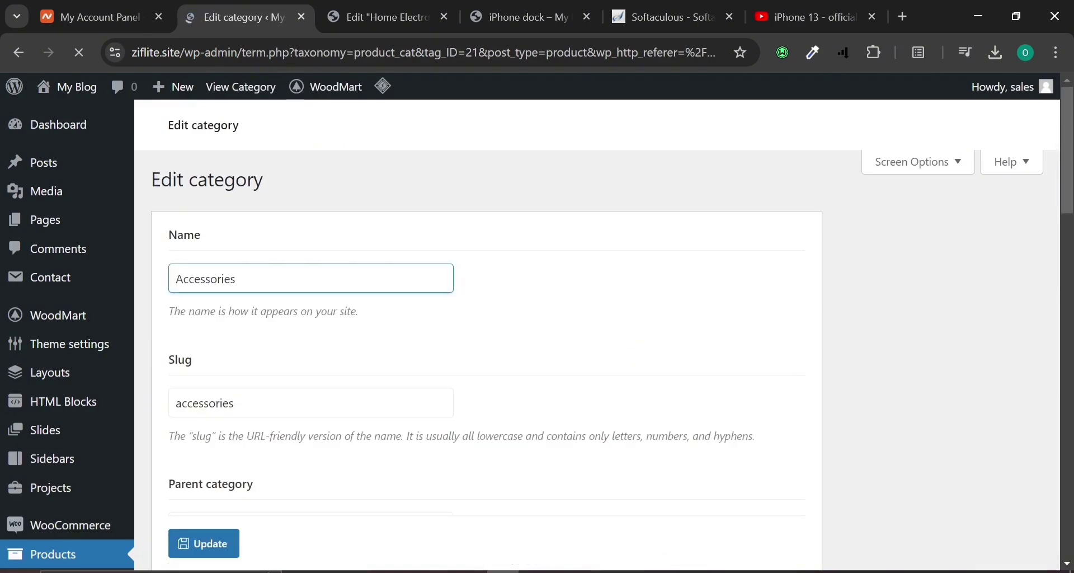
{"action": "key", "text": "ctrl+a"}
{"action": "type", "text": "A"}
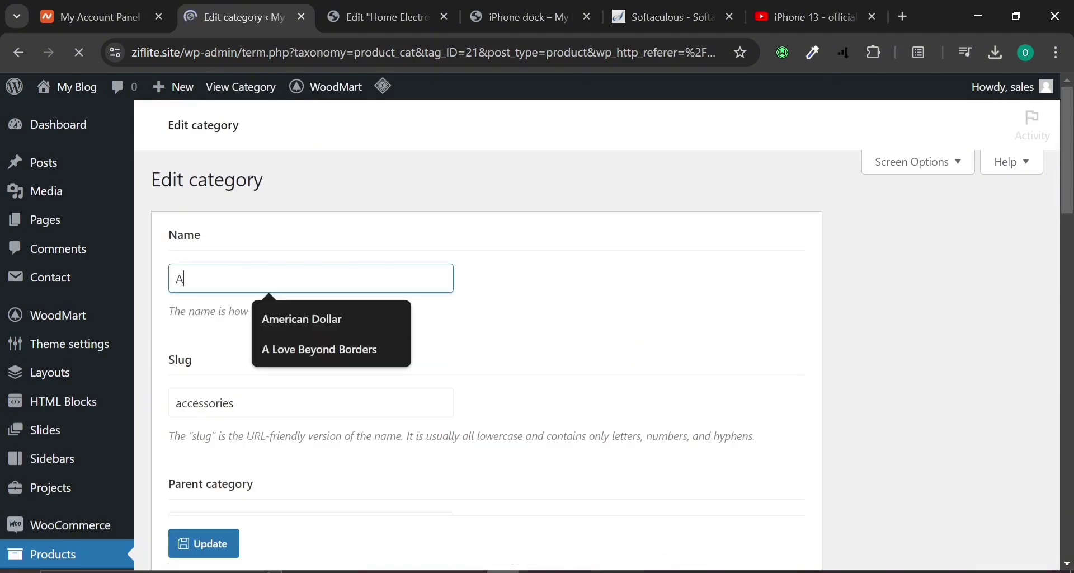
{"action": "type", "text": "ppl"}
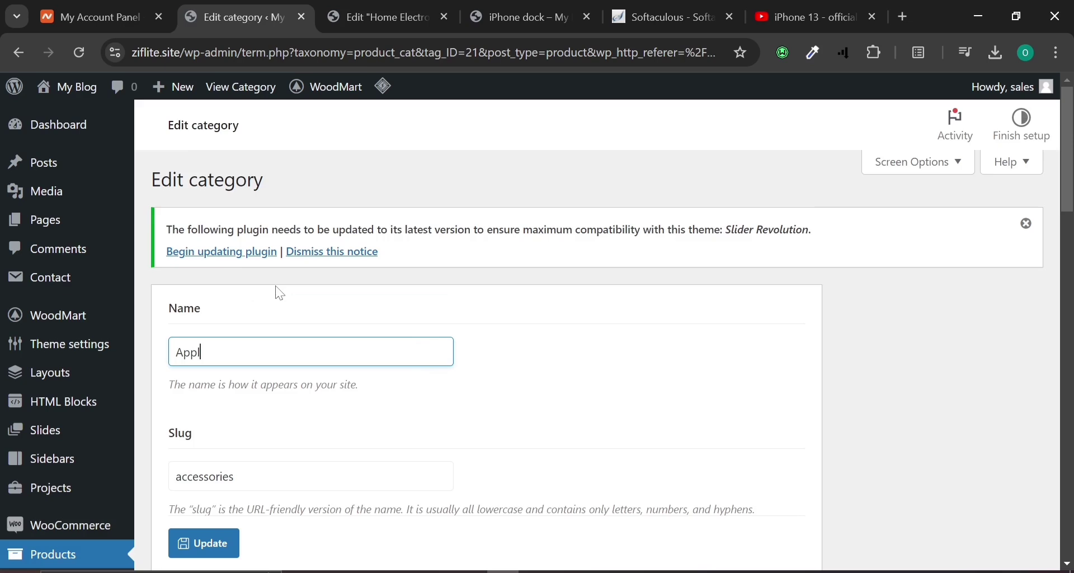
{"action": "type", "text": "e World"}
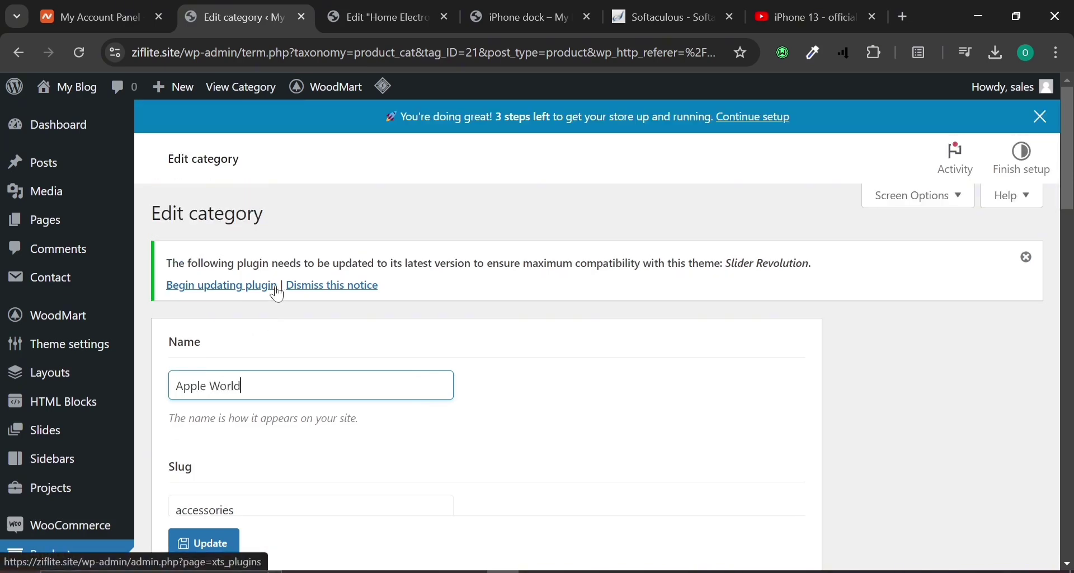
{"action": "scroll", "coordinate": [300, 456], "scroll_direction": "down", "scroll_amount": 3}
{"action": "left_click", "coordinate": [216, 538]}
{"action": "mouse_move", "coordinate": [361, 7]}
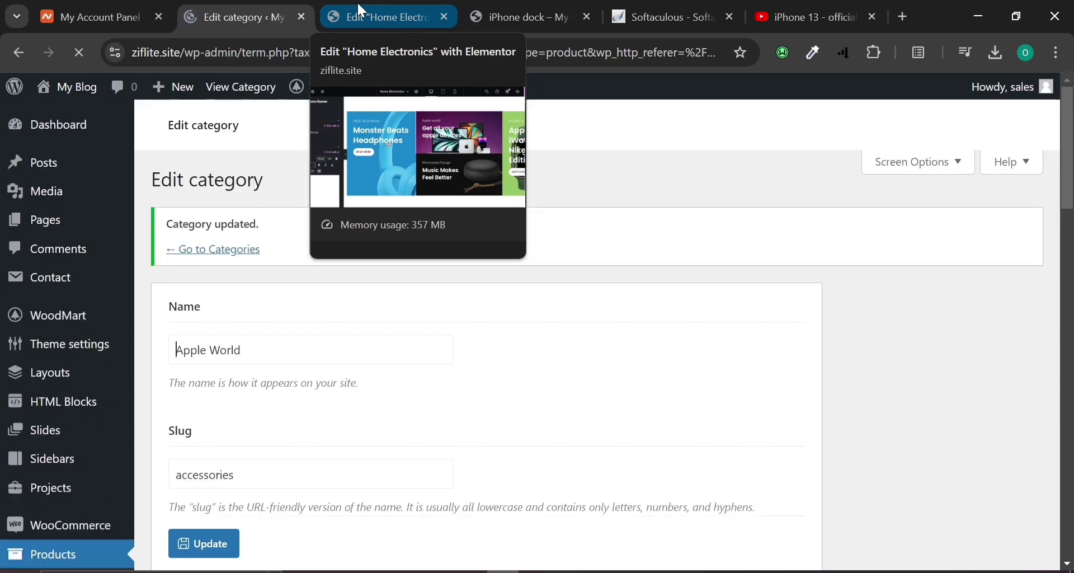
Open the Apple World category on the storefront, copy its /product-category/accessories/ address, and return to Elementor.
{"action": "left_click", "coordinate": [359, 8]}
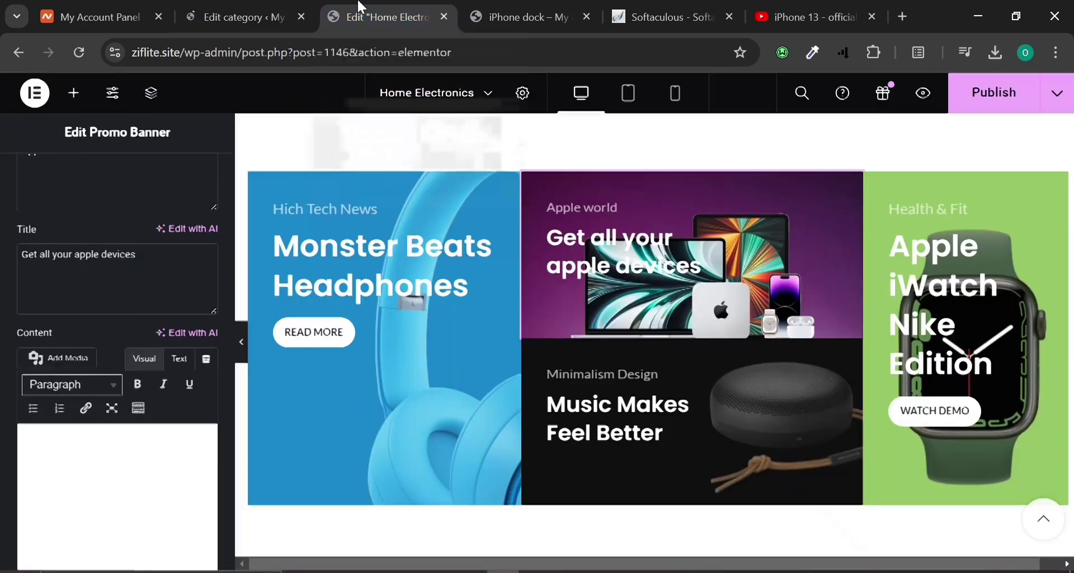
{"action": "left_click", "coordinate": [511, 7]}
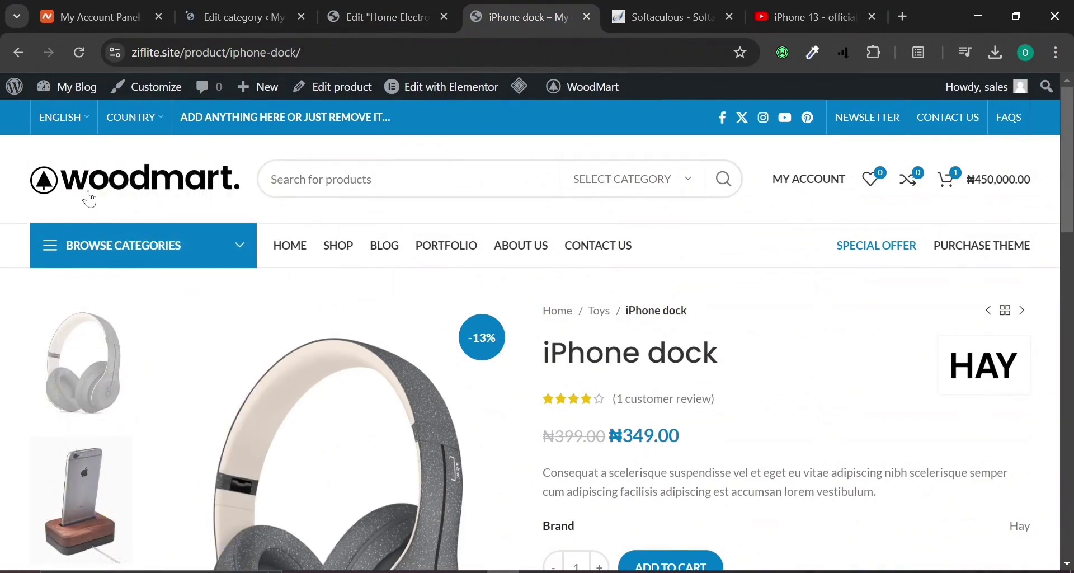
{"action": "left_click", "coordinate": [296, 252]}
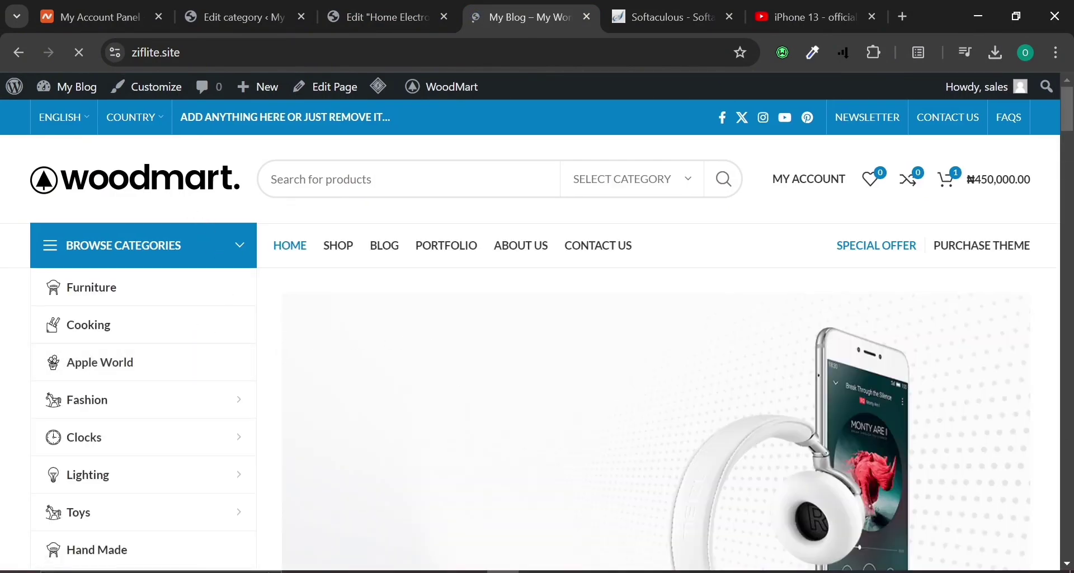
{"action": "scroll", "coordinate": [436, 435], "scroll_direction": "down", "scroll_amount": 4}
{"action": "scroll", "coordinate": [436, 436], "scroll_direction": "up", "scroll_amount": 4}
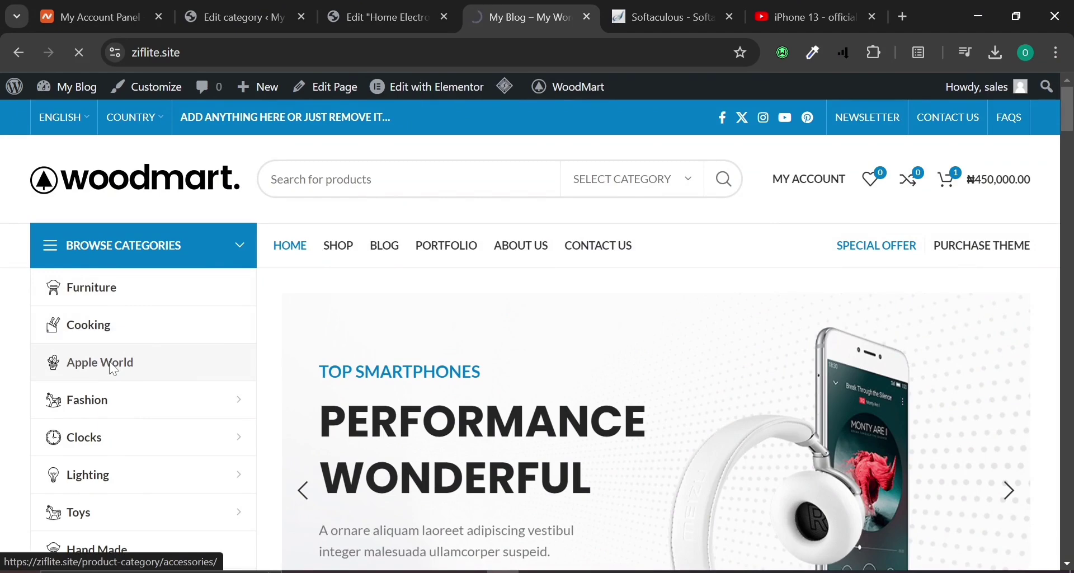
{"action": "scroll", "coordinate": [269, 386], "scroll_direction": "down", "scroll_amount": 5}
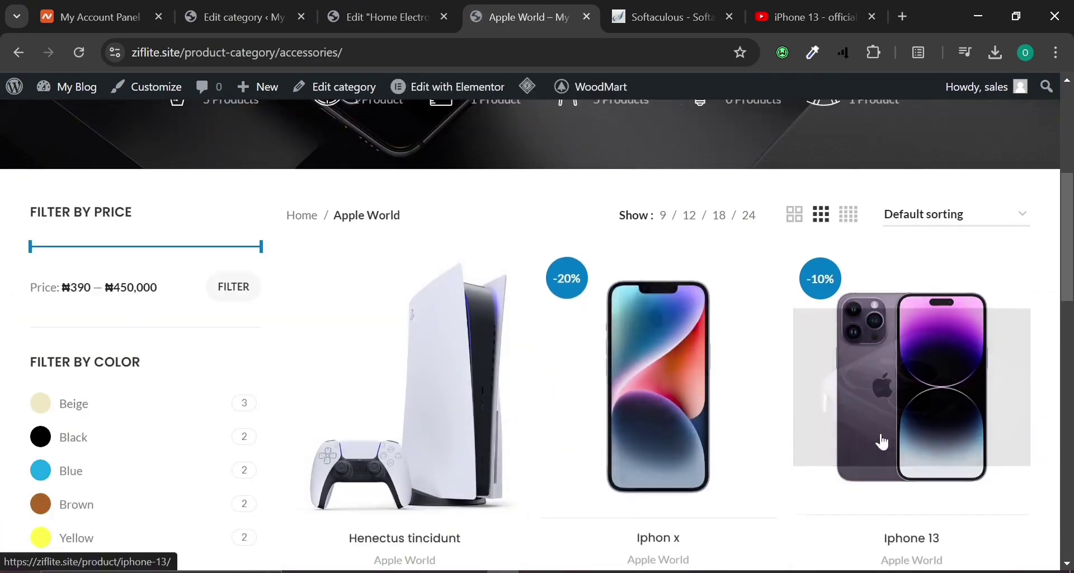
{"action": "scroll", "coordinate": [884, 442], "scroll_direction": "down", "scroll_amount": 5}
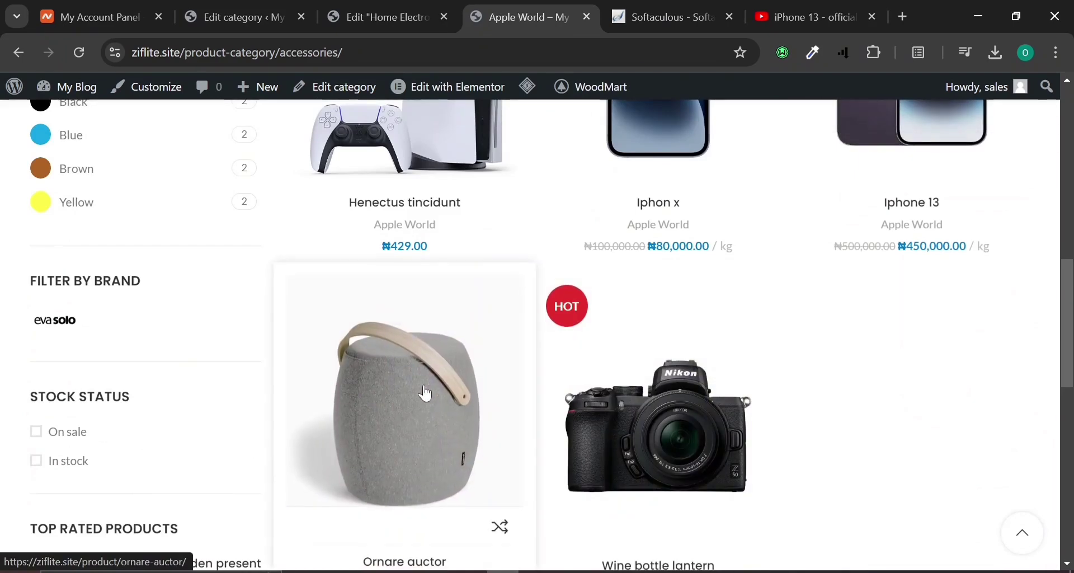
{"action": "scroll", "coordinate": [392, 392], "scroll_direction": "up", "scroll_amount": 3}
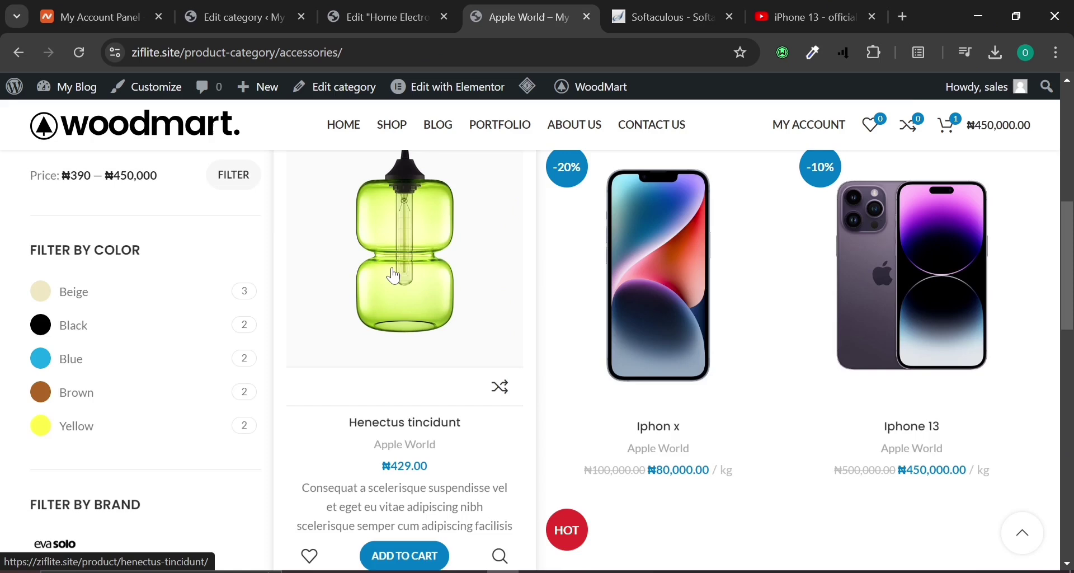
{"action": "scroll", "coordinate": [393, 275], "scroll_direction": "up", "scroll_amount": 2}
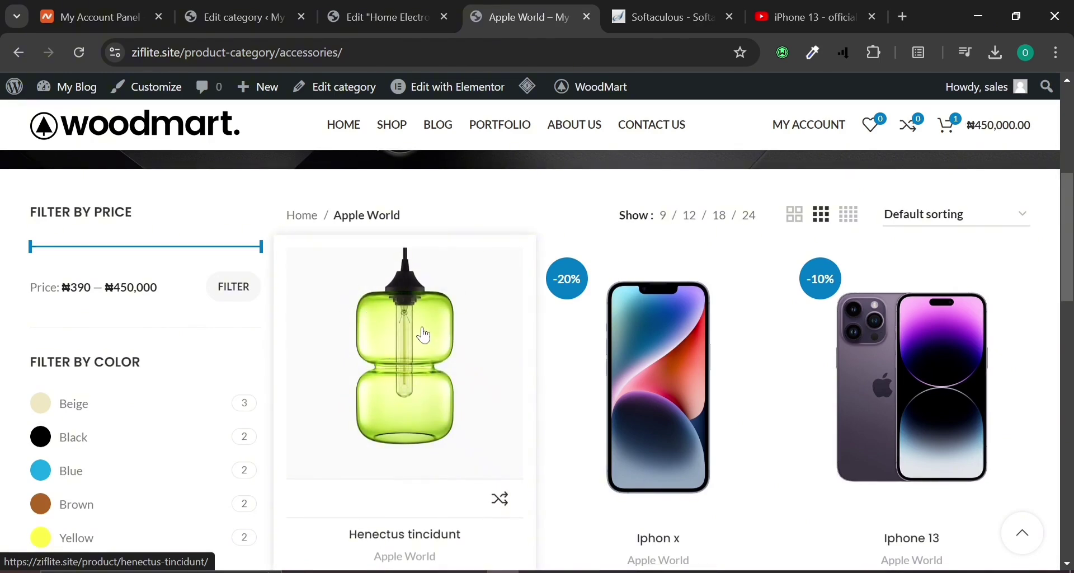
{"action": "left_click", "coordinate": [334, 48]}
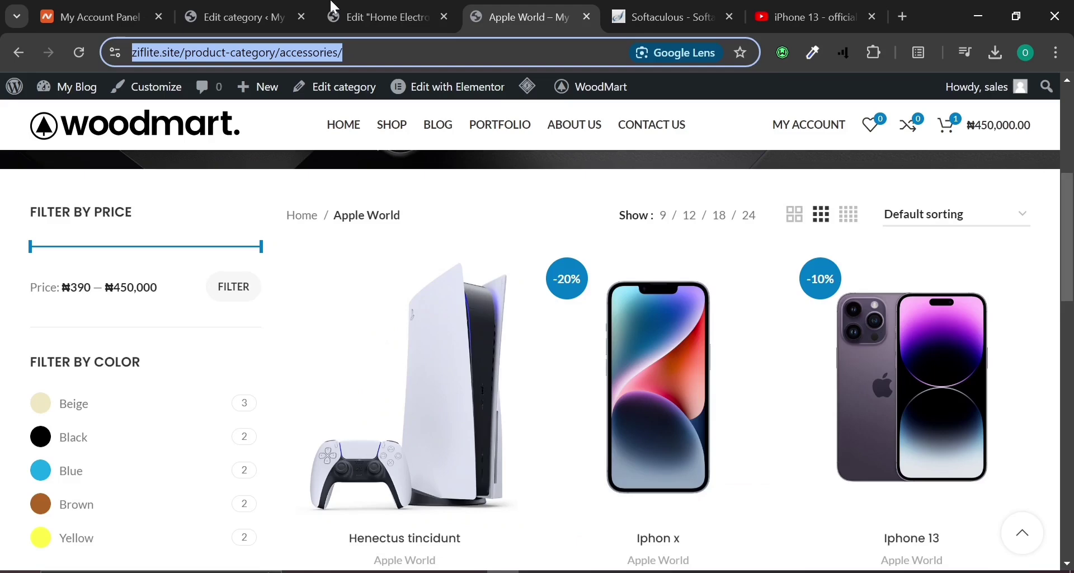
{"action": "left_click", "coordinate": [386, 17]}
Paste the Apple World category URL into the banner's Link field and publish.
{"action": "scroll", "coordinate": [87, 316], "scroll_direction": "up", "scroll_amount": 4}
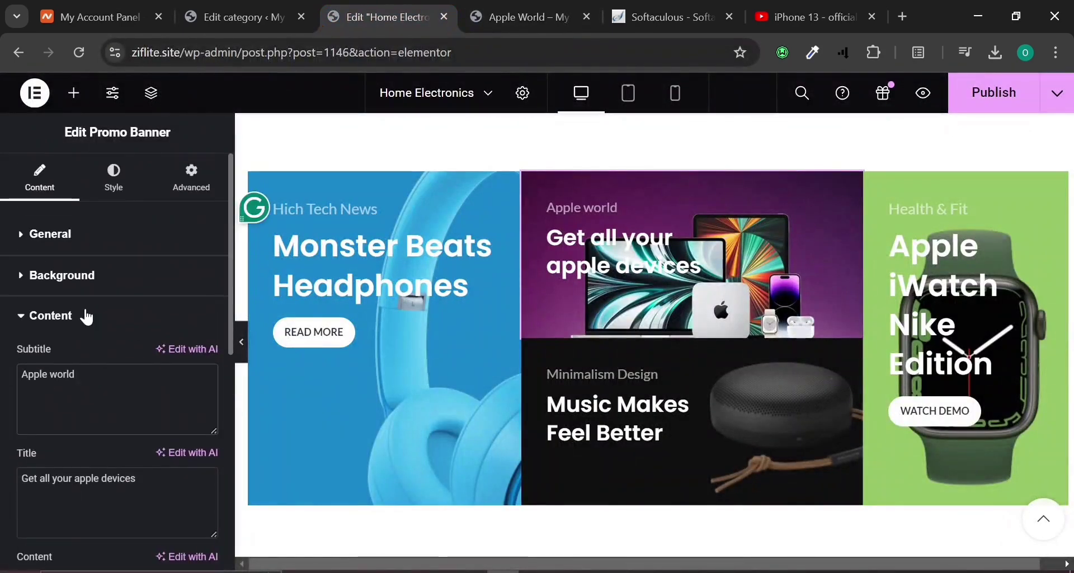
{"action": "left_click", "coordinate": [63, 267]}
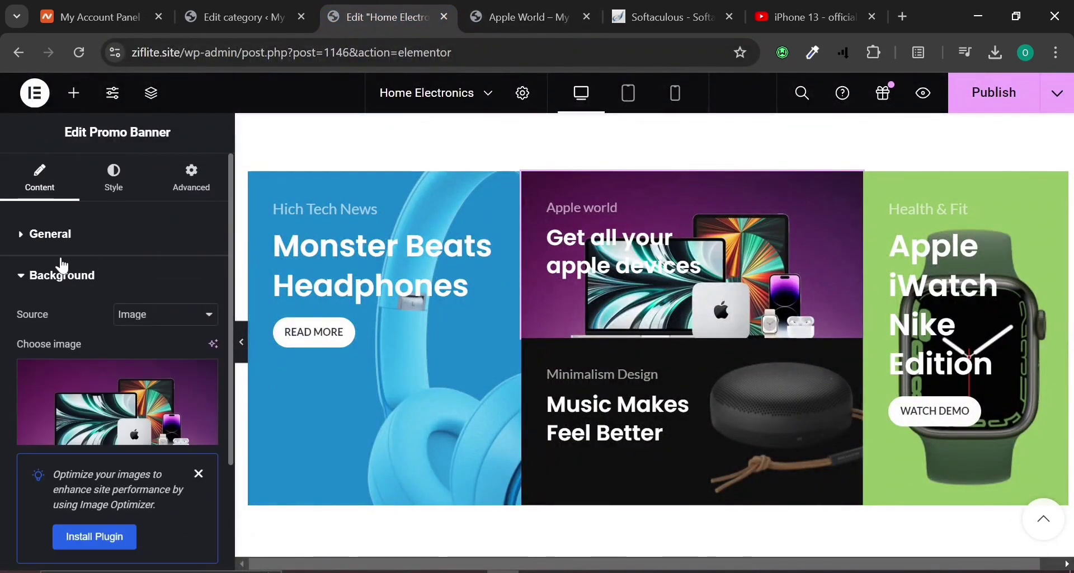
{"action": "left_click", "coordinate": [48, 235]}
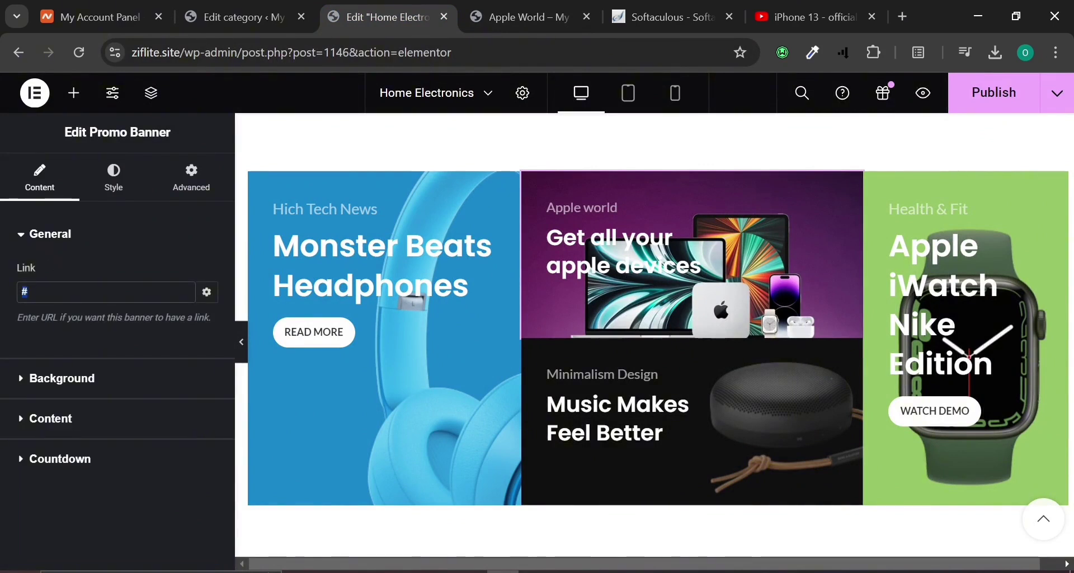
{"action": "key", "text": "ctrl+v"}
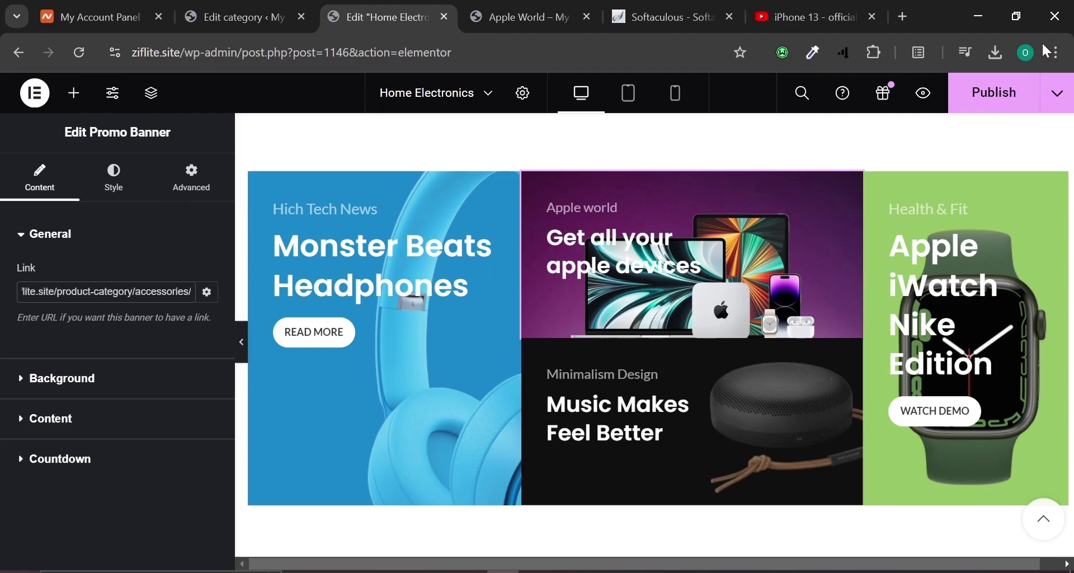
{"action": "left_click", "coordinate": [987, 103]}
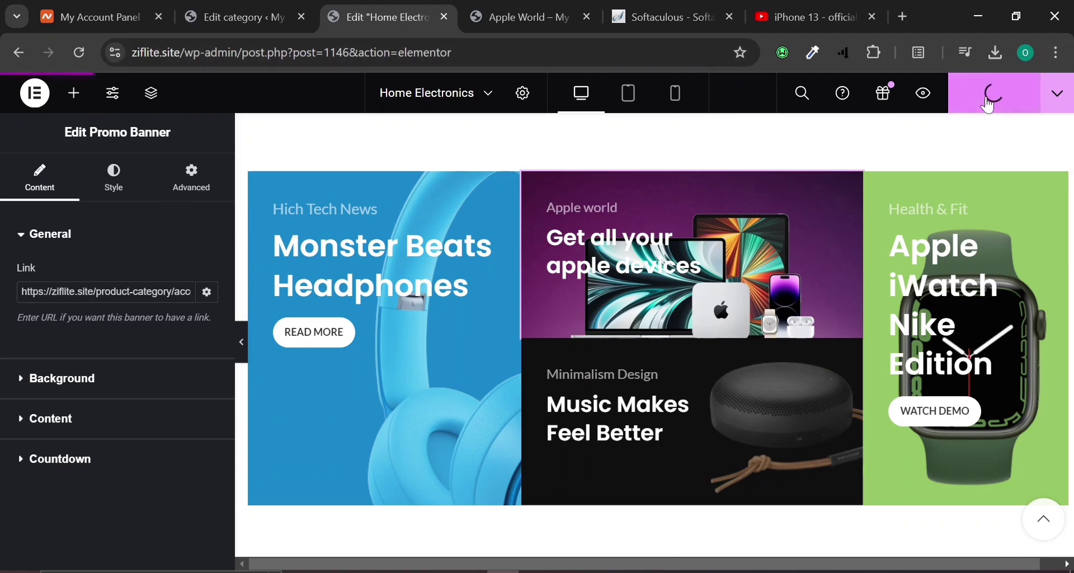
Switch to the live site tab and return to the store homepage.
{"action": "scroll", "coordinate": [386, 474], "scroll_direction": "down", "scroll_amount": 5}
{"action": "scroll", "coordinate": [388, 475], "scroll_direction": "down", "scroll_amount": 10}
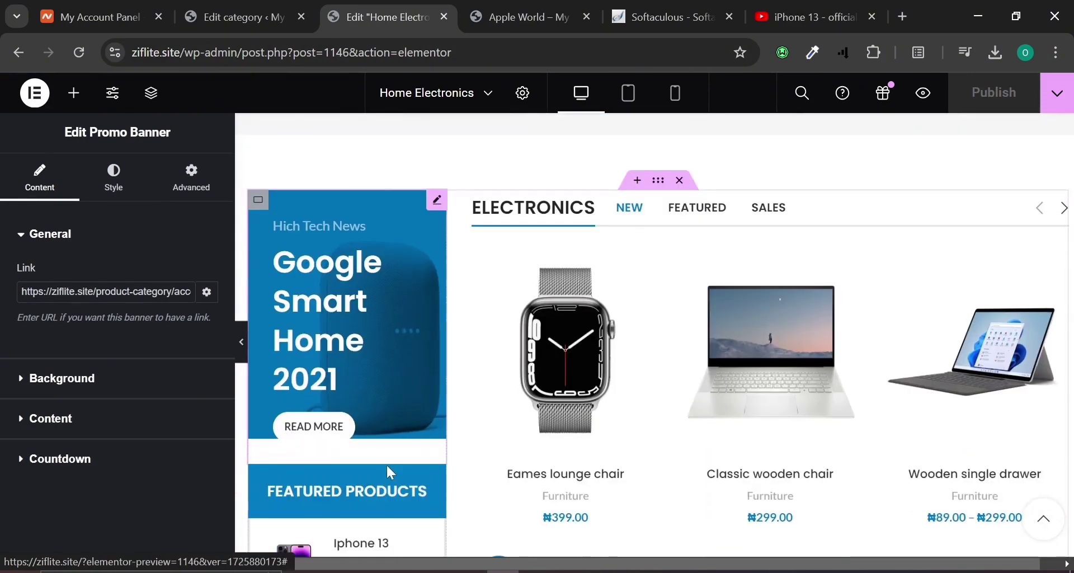
{"action": "scroll", "coordinate": [386, 472], "scroll_direction": "up", "scroll_amount": 5}
{"action": "left_click", "coordinate": [513, 6]}
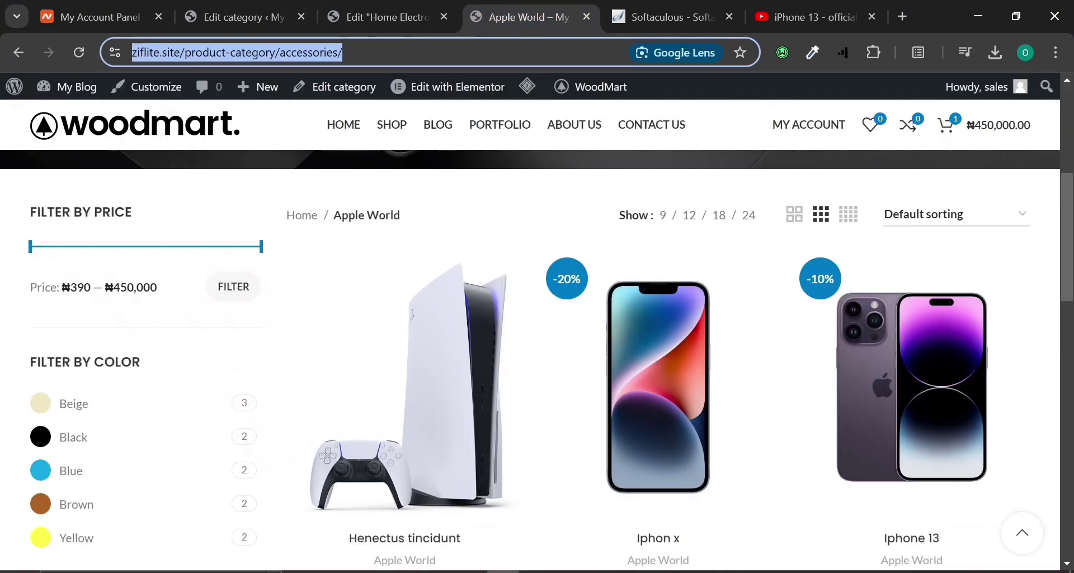
{"action": "scroll", "coordinate": [143, 229], "scroll_direction": "up", "scroll_amount": 5}
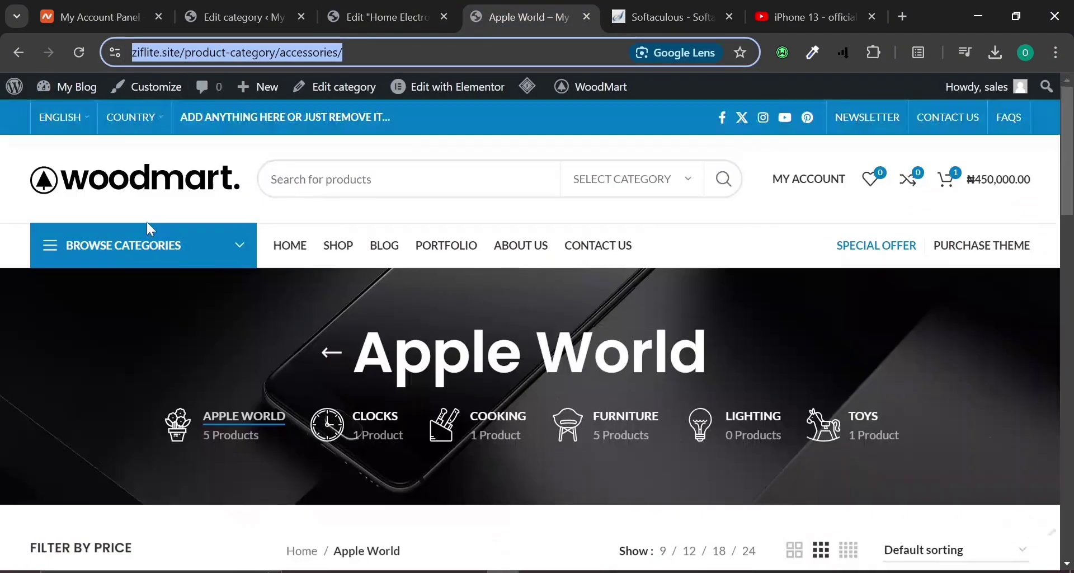
{"action": "left_click", "coordinate": [276, 247]}
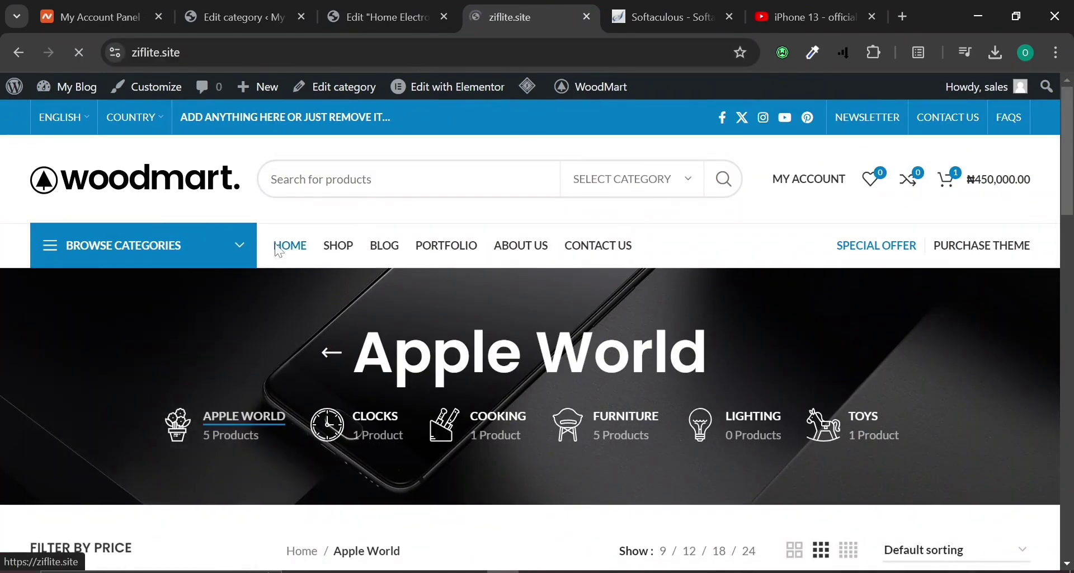
Click the Apple world banner to confirm it opens the Apple World category page.
{"action": "scroll", "coordinate": [506, 243], "scroll_direction": "down", "scroll_amount": 10}
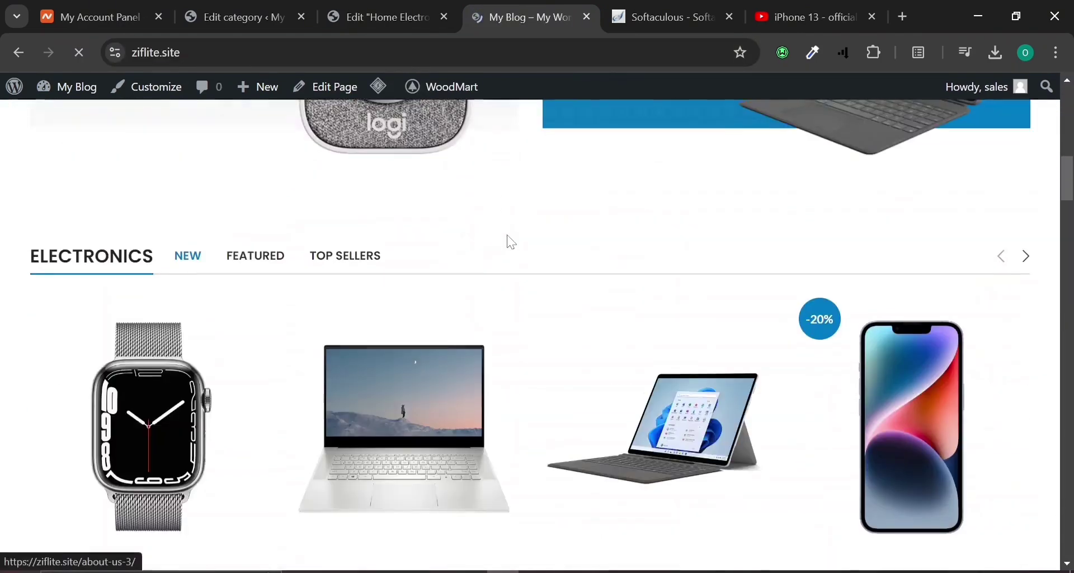
{"action": "scroll", "coordinate": [511, 242], "scroll_direction": "down", "scroll_amount": 15}
{"action": "left_click", "coordinate": [430, 278]}
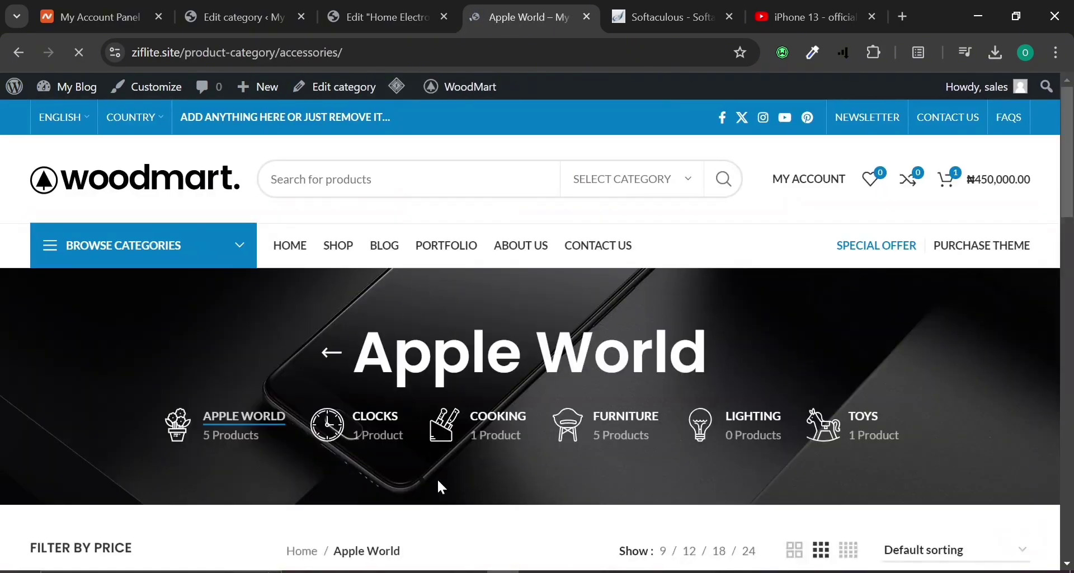
{"action": "scroll", "coordinate": [434, 480], "scroll_direction": "down", "scroll_amount": 5}
{"action": "scroll", "coordinate": [439, 482], "scroll_direction": "up", "scroll_amount": 5}
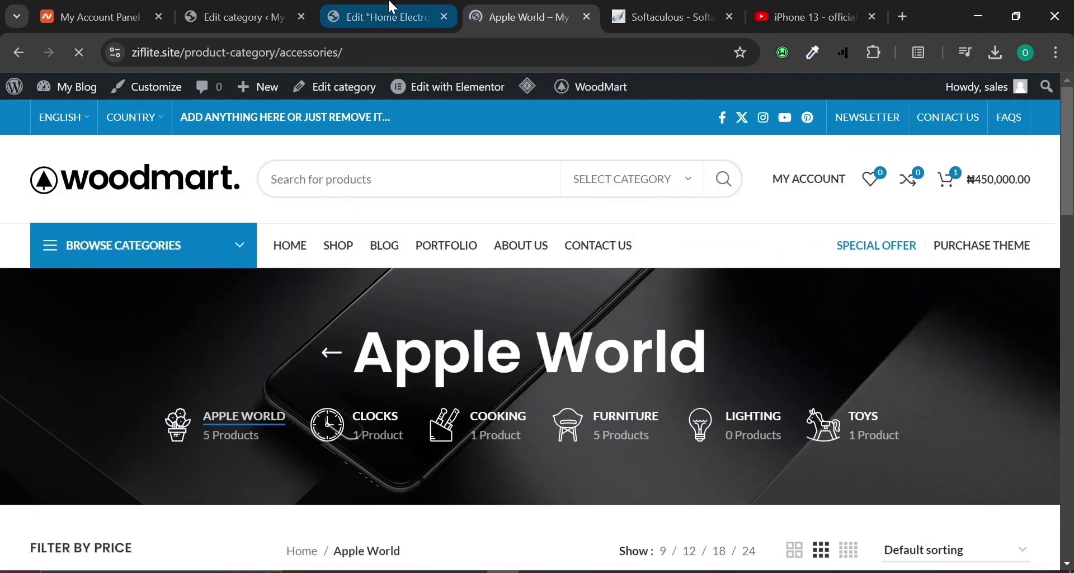
{"action": "left_click", "coordinate": [386, 17]}
{"action": "scroll", "coordinate": [417, 277], "scroll_direction": "up", "scroll_amount": 5}
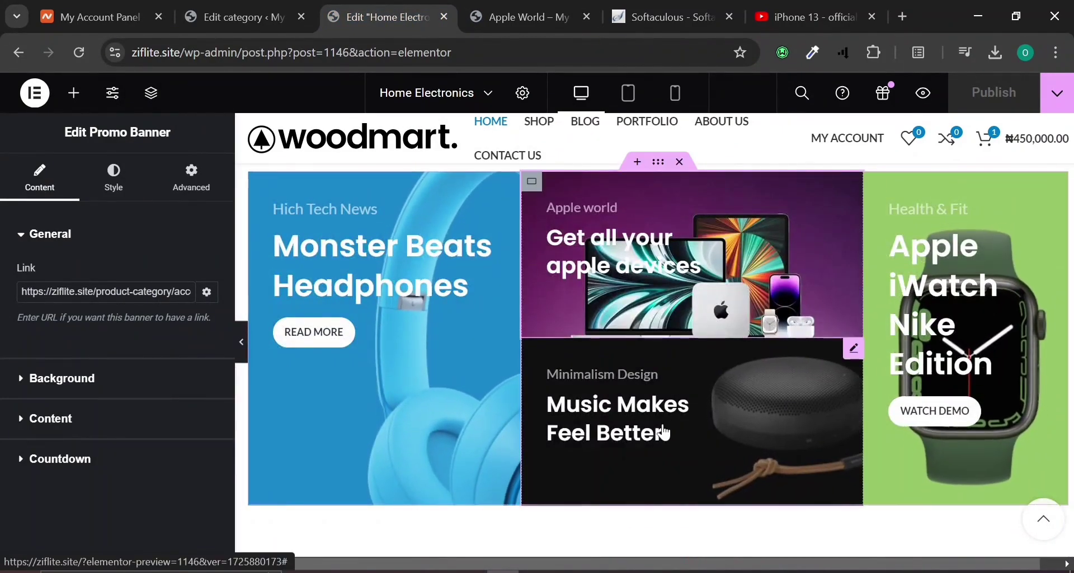
{"action": "scroll", "coordinate": [662, 435], "scroll_direction": "down", "scroll_amount": 10}
{"action": "scroll", "coordinate": [665, 433], "scroll_direction": "down", "scroll_amount": 10}
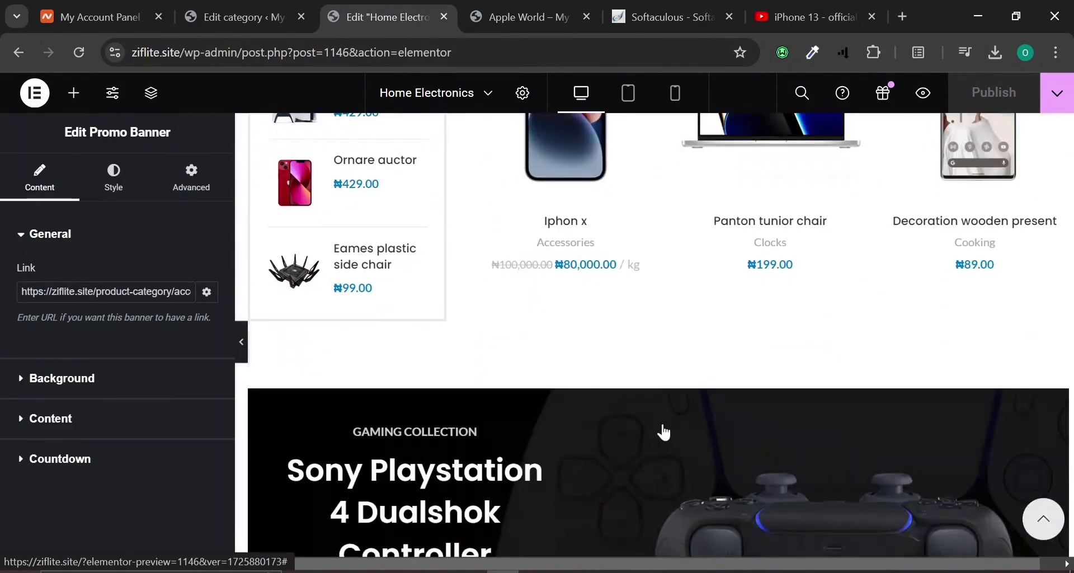
{"action": "scroll", "coordinate": [665, 433], "scroll_direction": "up", "scroll_amount": 6}
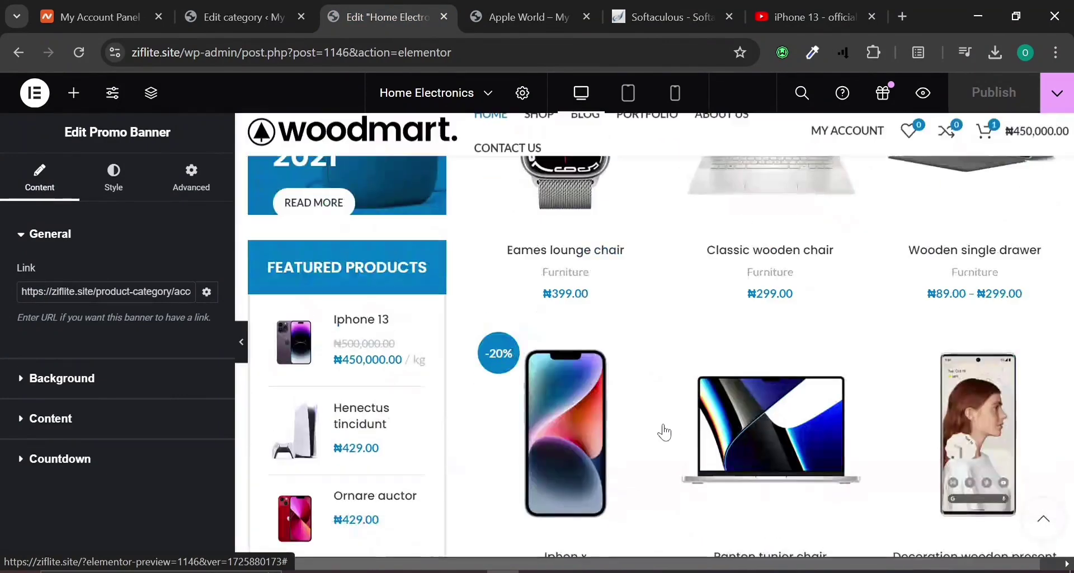
{"action": "left_click", "coordinate": [671, 340]}
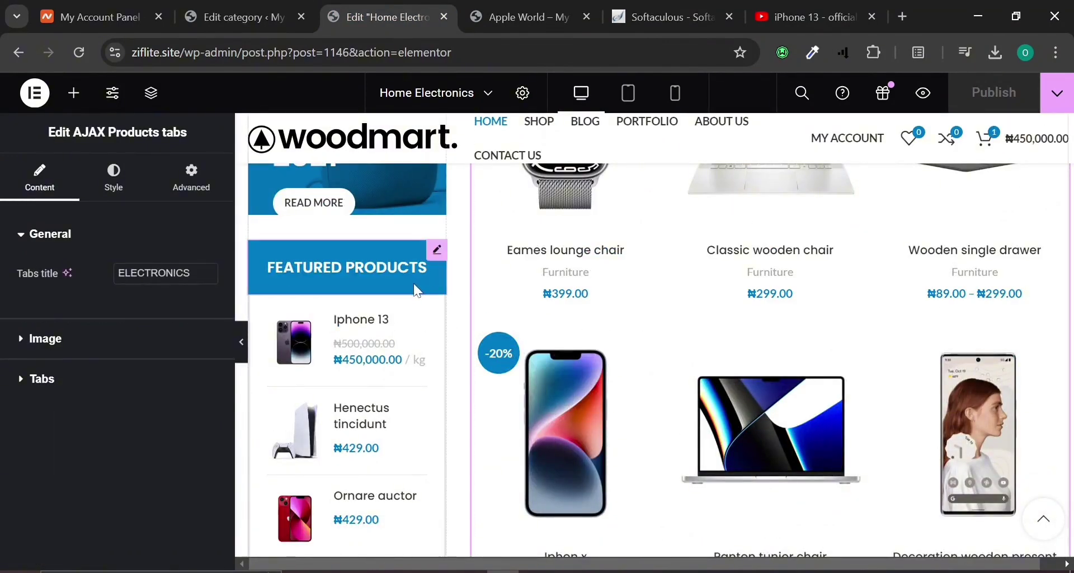
{"action": "scroll", "coordinate": [469, 388], "scroll_direction": "down", "scroll_amount": 10}
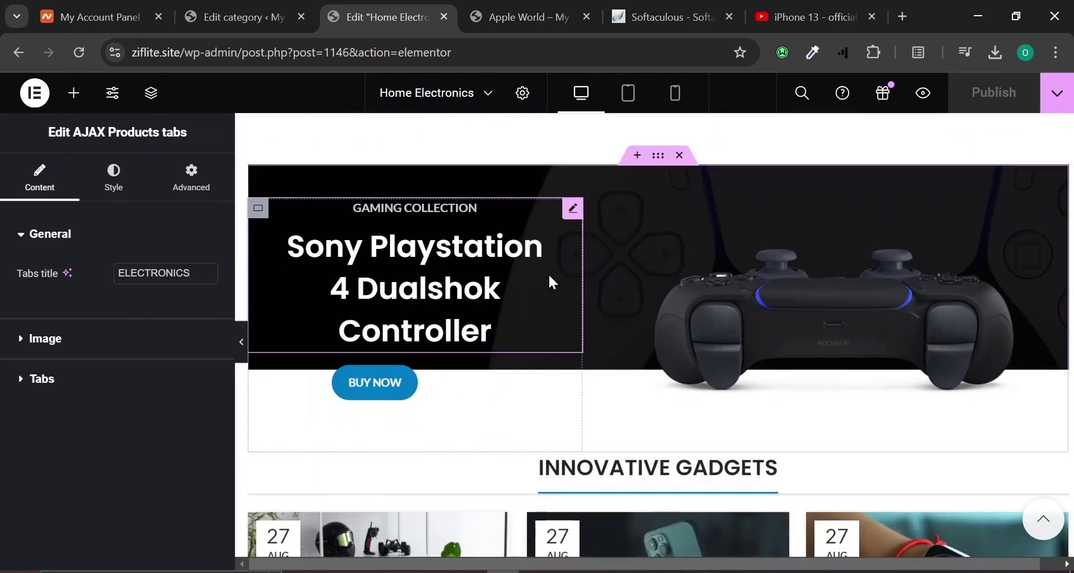
{"action": "left_click", "coordinate": [492, 275]}
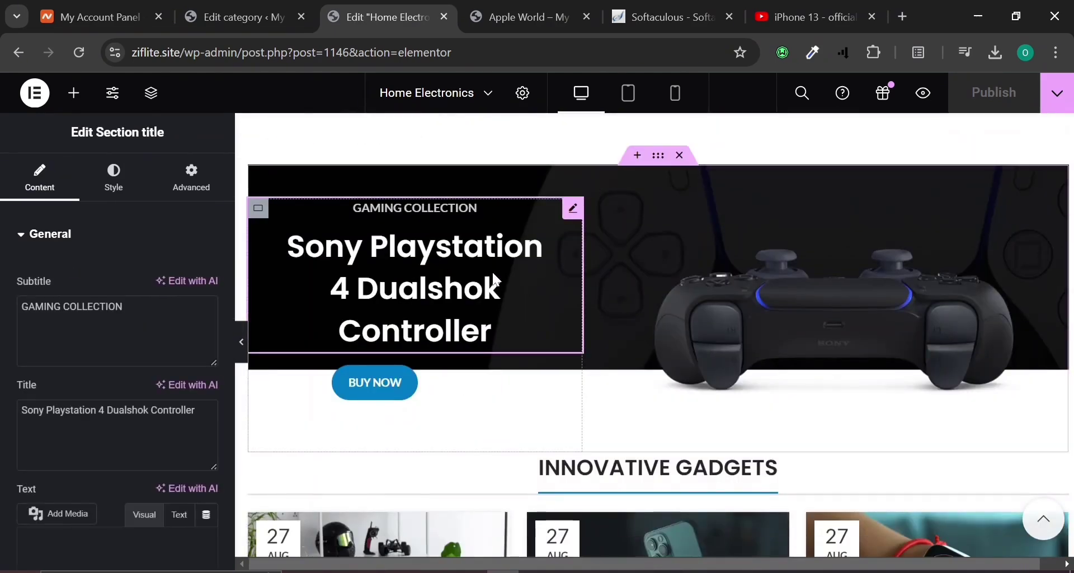
{"action": "left_click", "coordinate": [790, 260]}
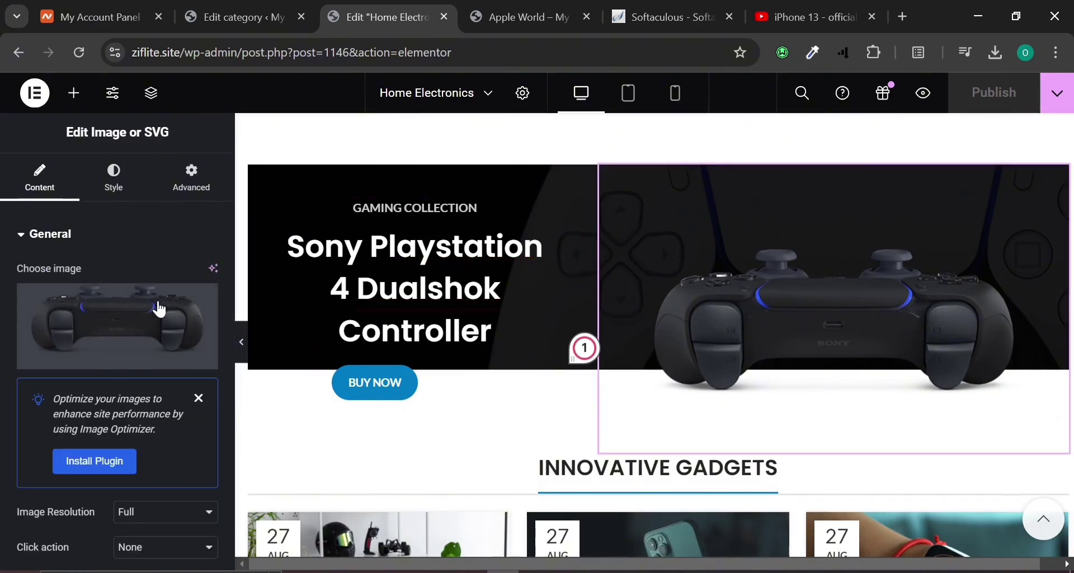
{"action": "scroll", "coordinate": [556, 399], "scroll_direction": "down", "scroll_amount": 4}
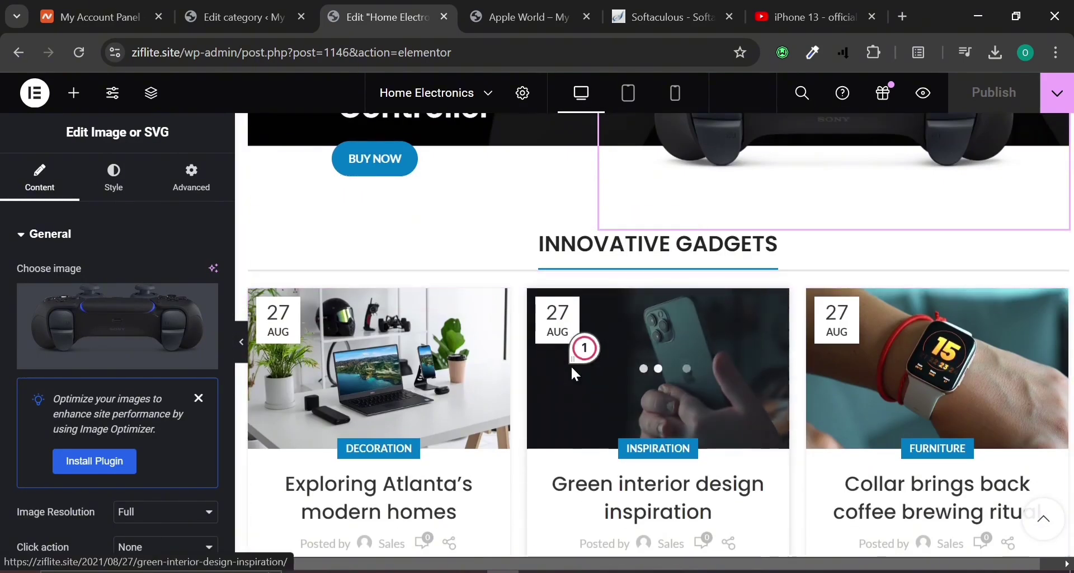
{"action": "scroll", "coordinate": [570, 369], "scroll_direction": "down", "scroll_amount": 6}
Swap the video widget's link for the copied 'iPhone 13 - official trailer' YouTube URL and publish.
{"action": "scroll", "coordinate": [575, 374], "scroll_direction": "down", "scroll_amount": 5}
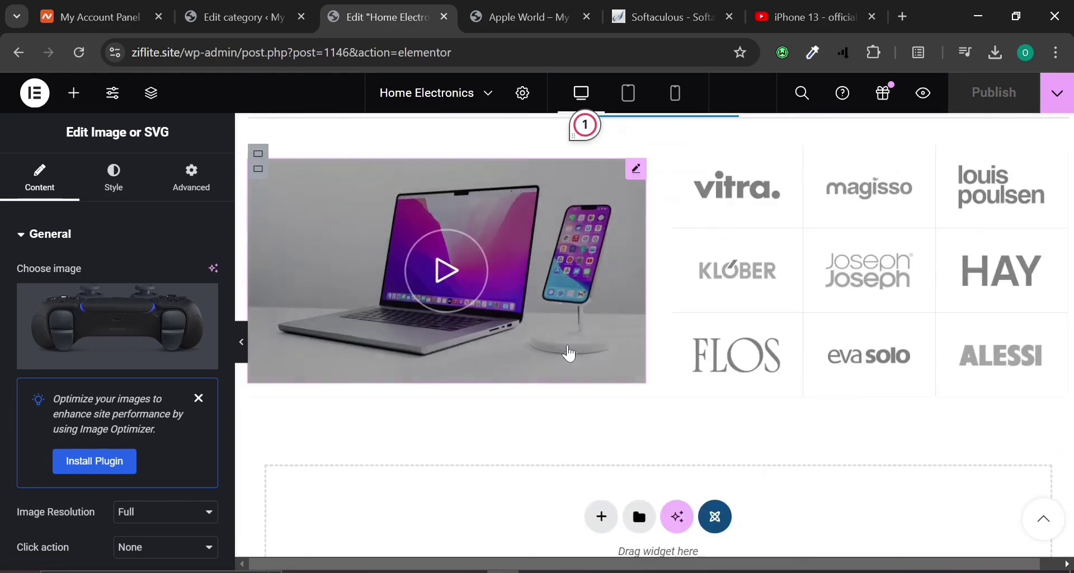
{"action": "left_click", "coordinate": [574, 336]}
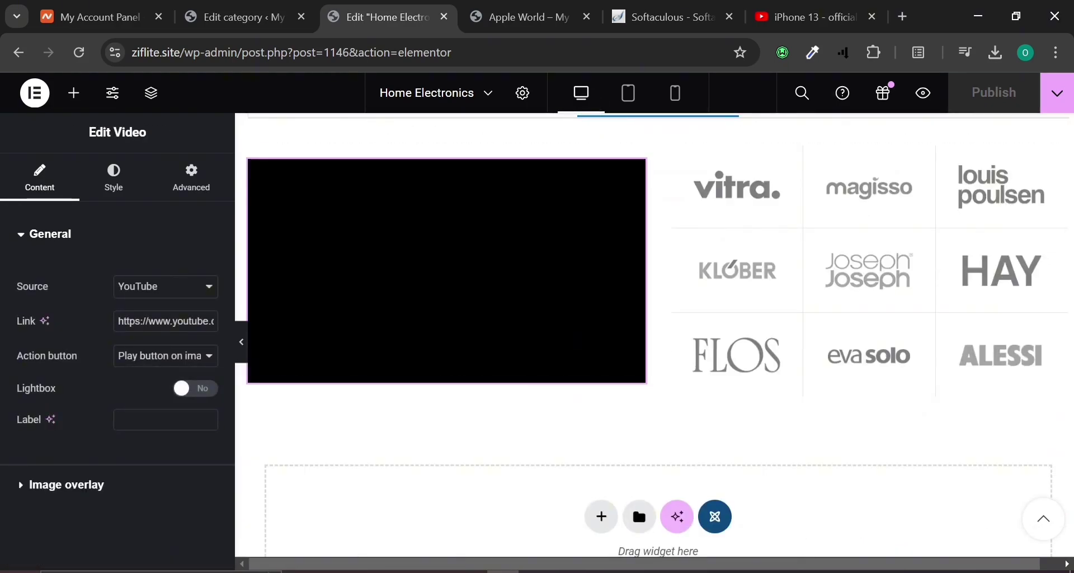
{"action": "left_click", "coordinate": [753, 8]}
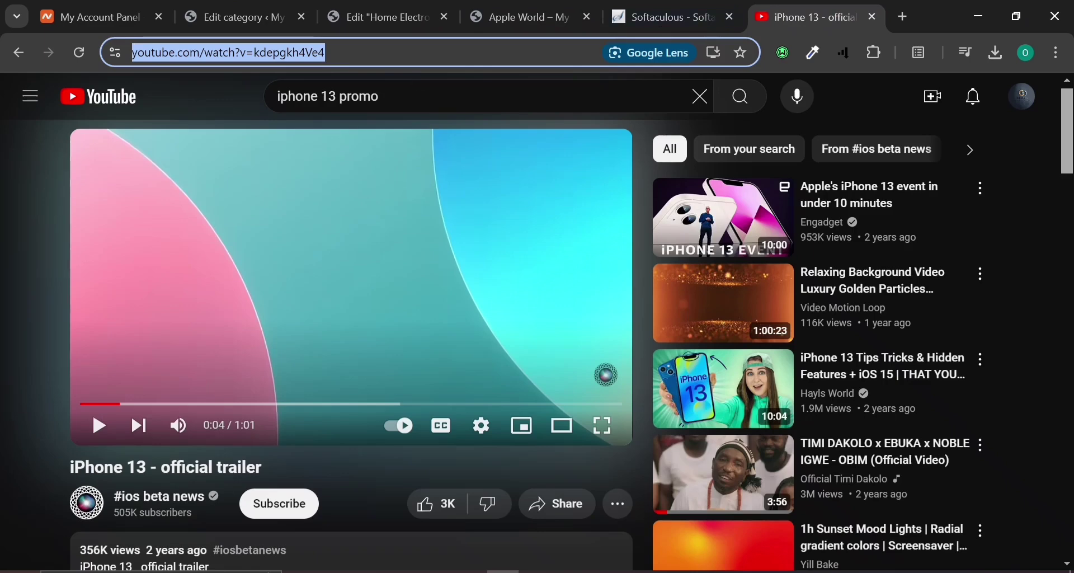
{"action": "left_click", "coordinate": [393, 52]}
{"action": "key", "text": "ctrl+a"}
{"action": "key", "text": "ctrl+c"}
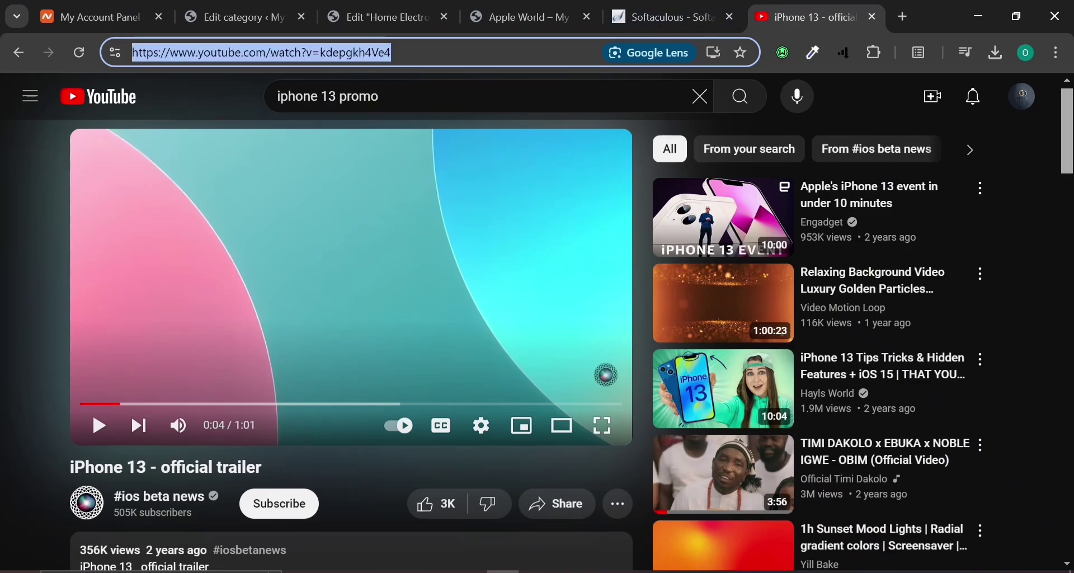
{"action": "left_click", "coordinate": [381, 17]}
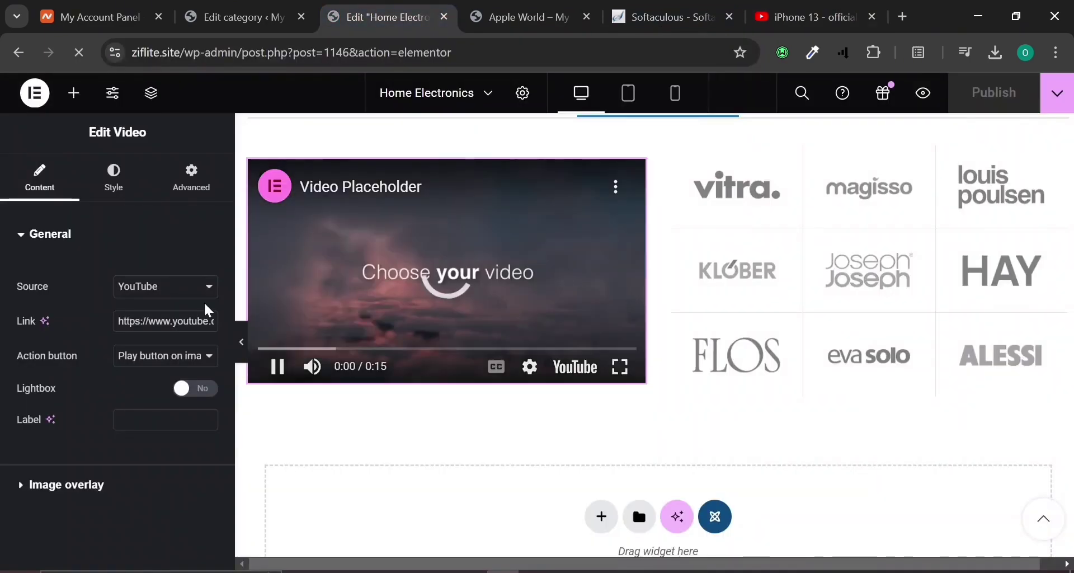
{"action": "key", "text": "ctrl+a"}
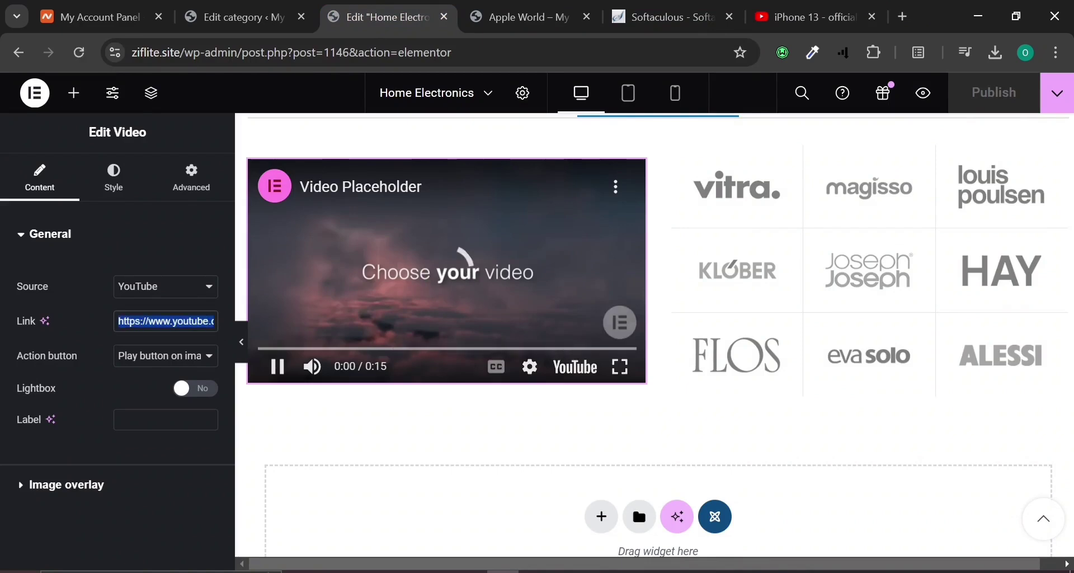
{"action": "key", "text": "BackSpace"}
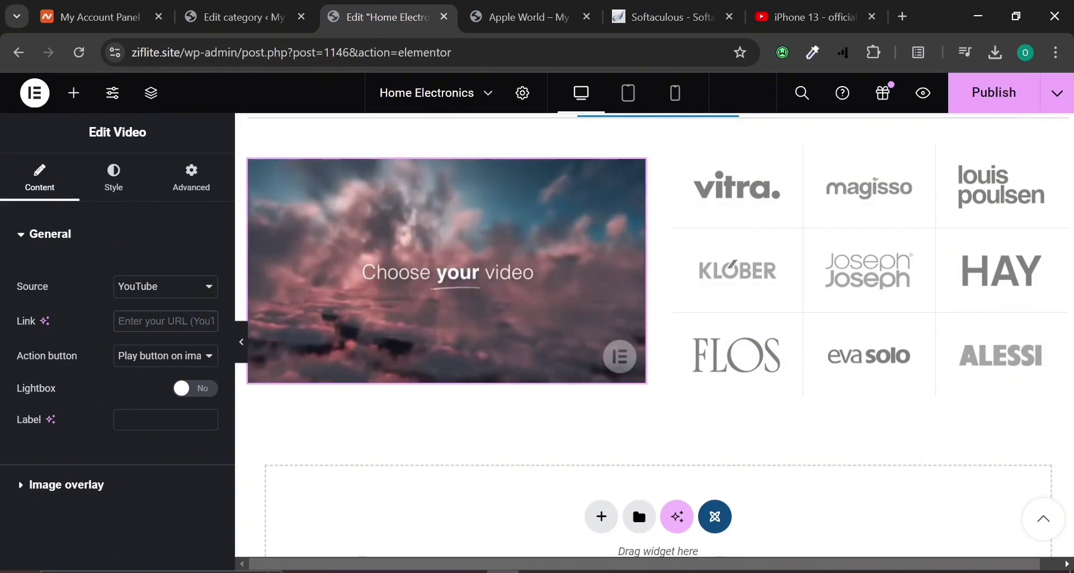
{"action": "key", "text": "ctrl+v"}
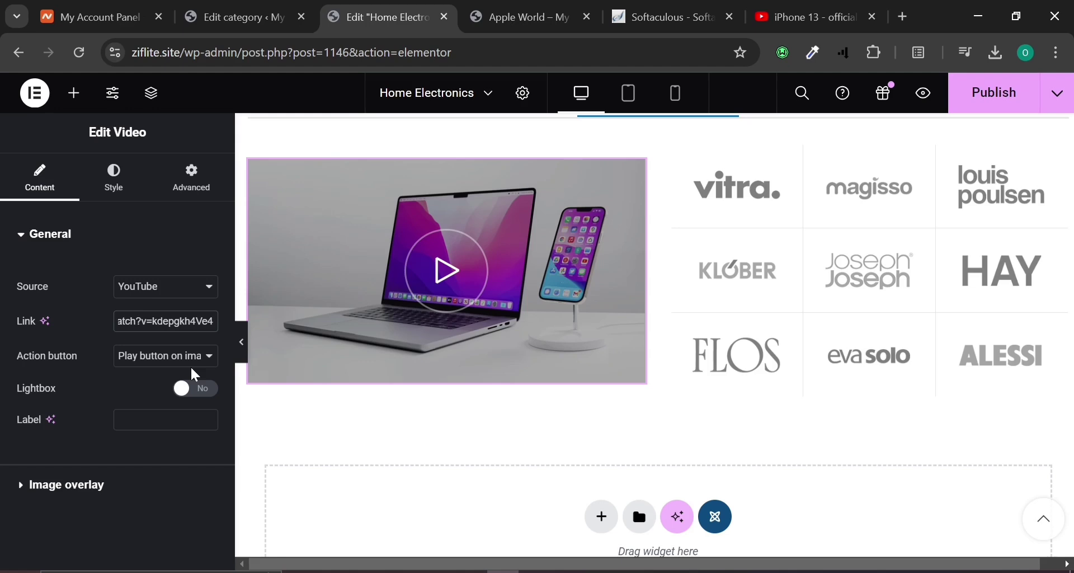
{"action": "left_click", "coordinate": [985, 91]}
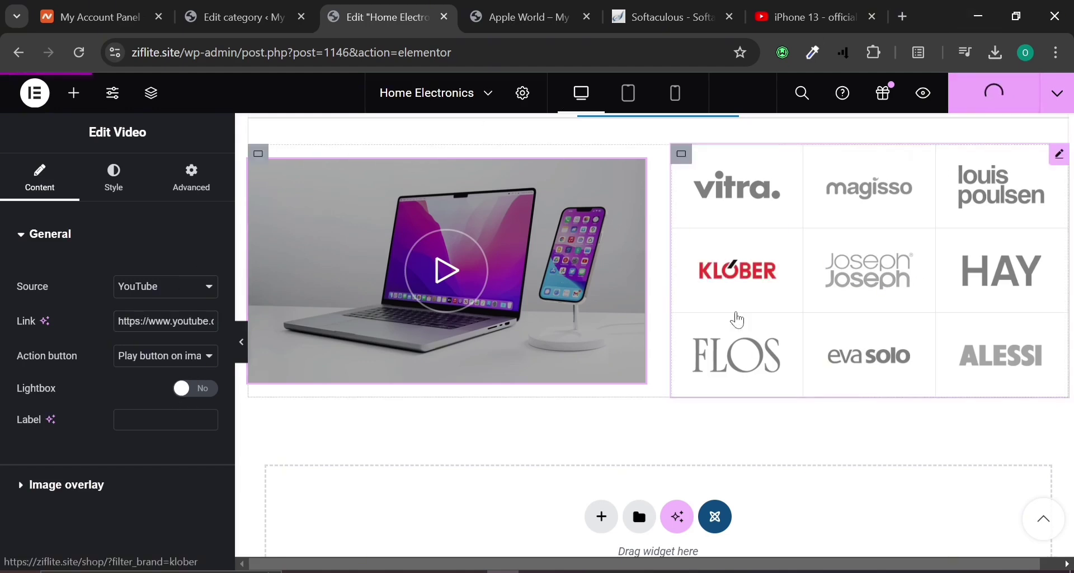
Delete the Our Partners brand-logo grid beside the video, leaving that column empty.
{"action": "left_click", "coordinate": [759, 235]}
{"action": "scroll", "coordinate": [11, 399], "scroll_direction": "down", "scroll_amount": 3}
{"action": "scroll", "coordinate": [12, 399], "scroll_direction": "up", "scroll_amount": 3}
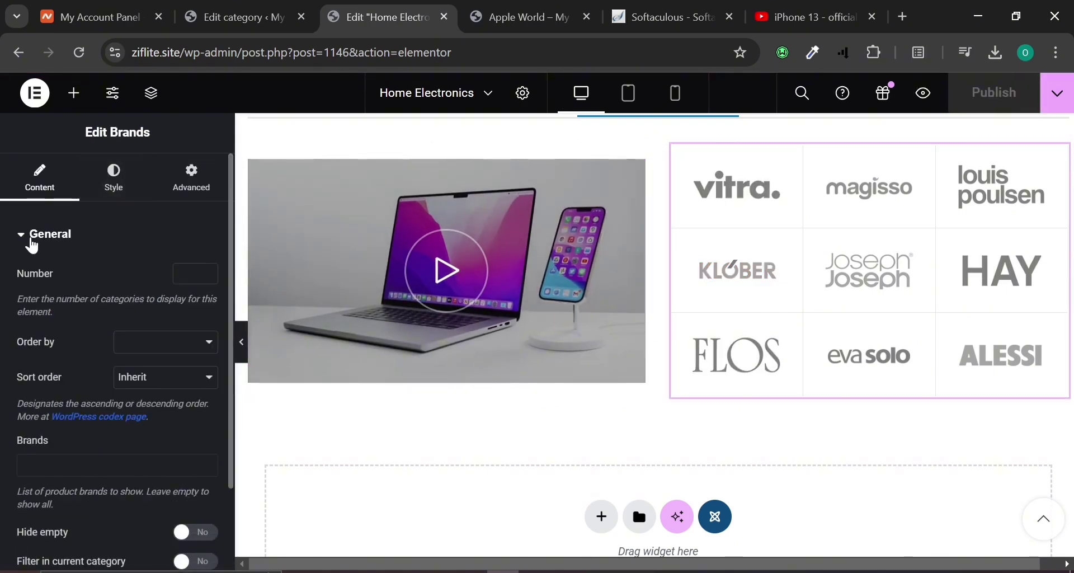
{"action": "scroll", "coordinate": [32, 246], "scroll_direction": "down", "scroll_amount": 2}
{"action": "scroll", "coordinate": [895, 244], "scroll_direction": "up", "scroll_amount": 2}
{"action": "mouse_move", "coordinate": [1061, 271]}
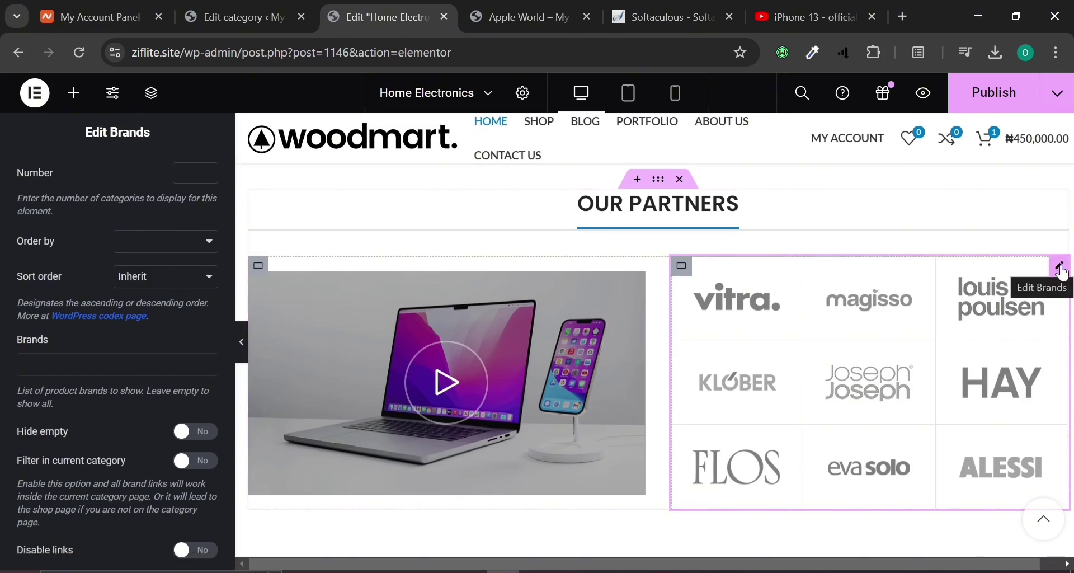
{"action": "right_click", "coordinate": [1063, 273]}
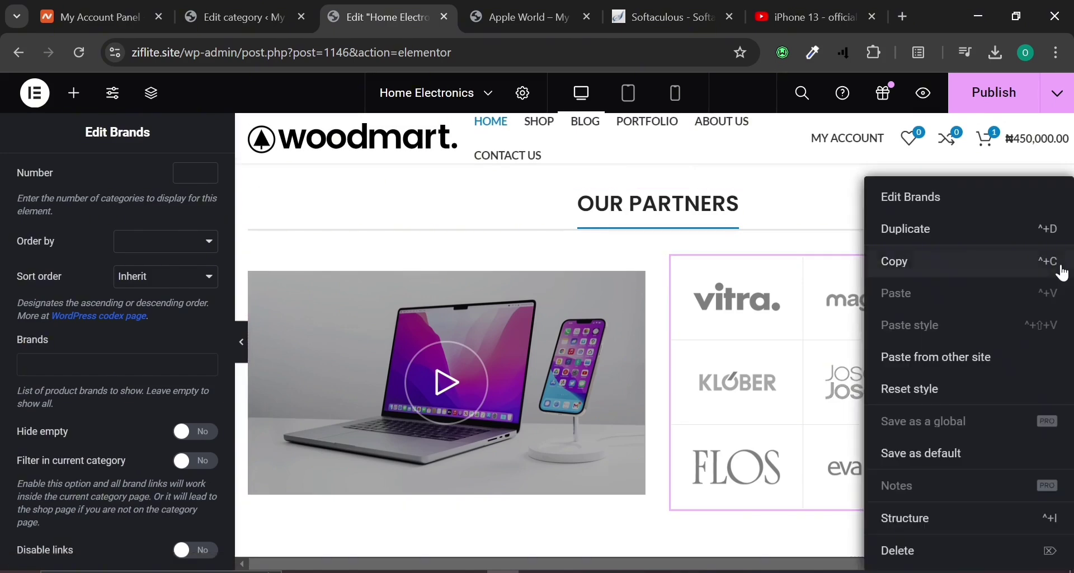
{"action": "left_click", "coordinate": [921, 545]}
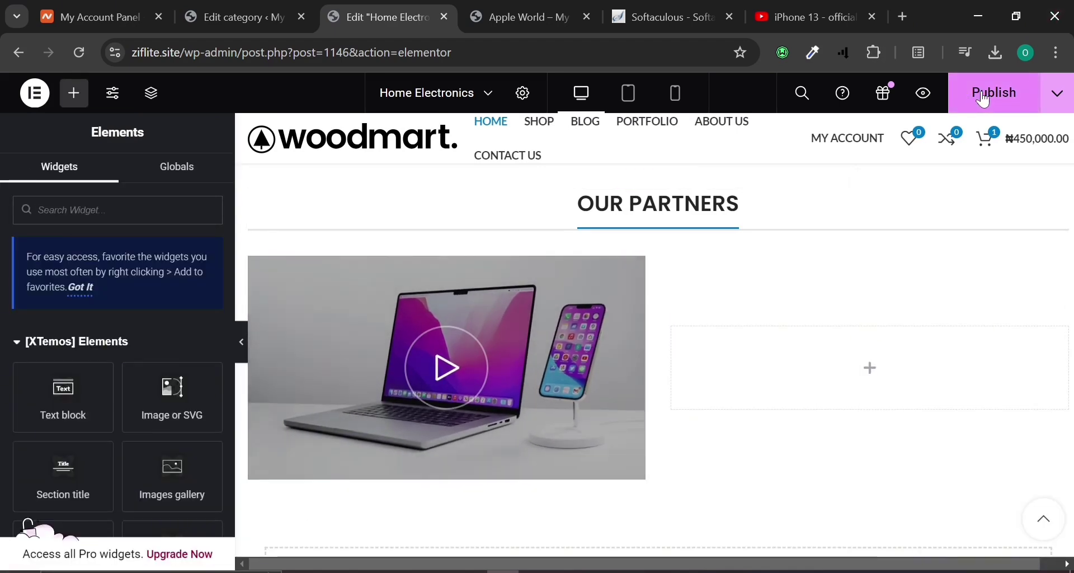
{"action": "left_click", "coordinate": [547, 8]}
Scroll to Our Partners on the live home page and play, then pause, the iPhone 13 trailer.
{"action": "mouse_move", "coordinate": [253, 267]}
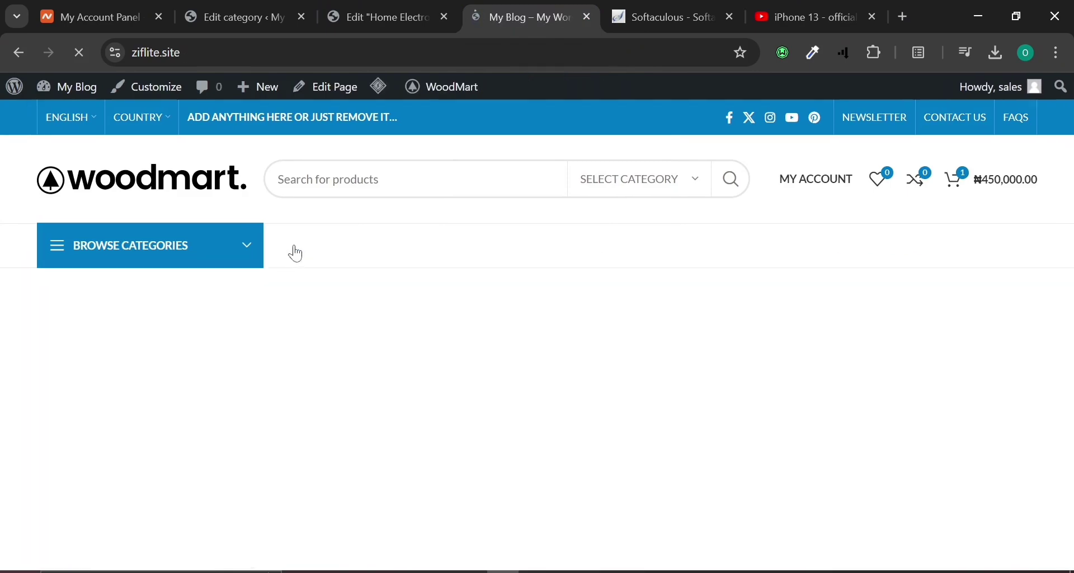
{"action": "scroll", "coordinate": [295, 254], "scroll_direction": "down", "scroll_amount": 20}
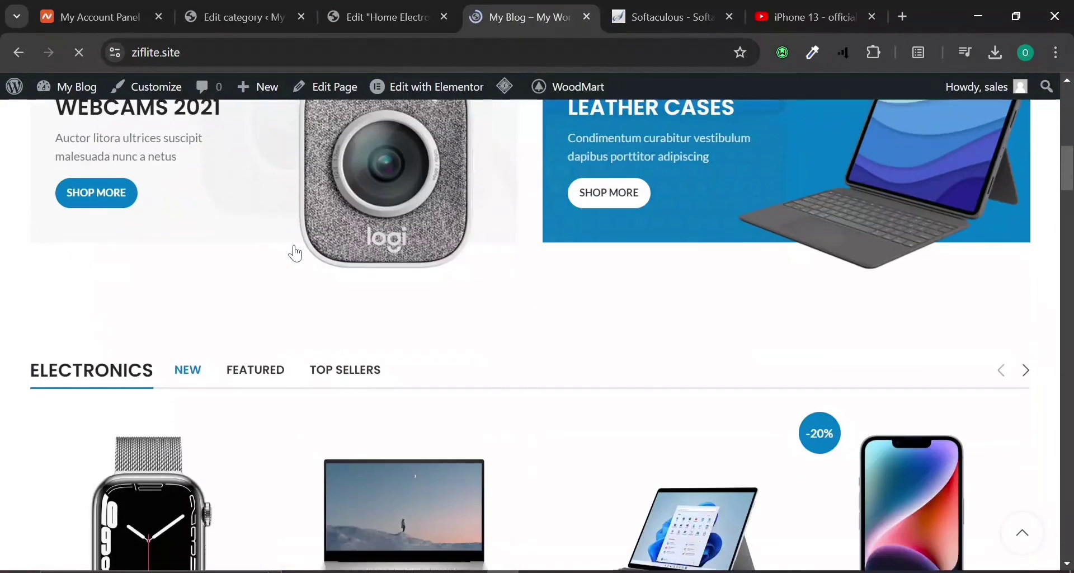
{"action": "scroll", "coordinate": [296, 254], "scroll_direction": "down", "scroll_amount": 8}
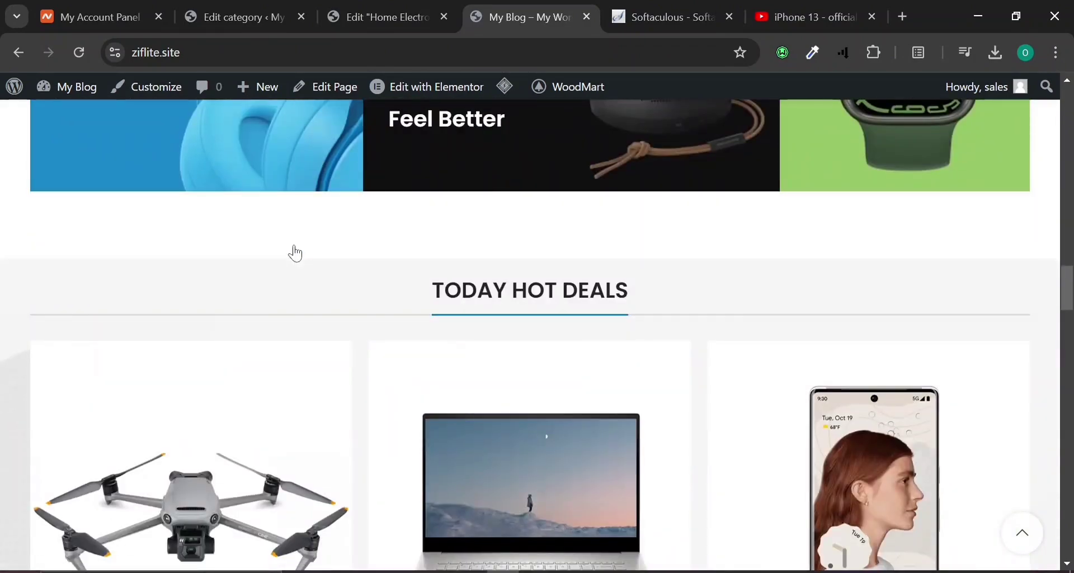
{"action": "scroll", "coordinate": [295, 253], "scroll_direction": "down", "scroll_amount": 20}
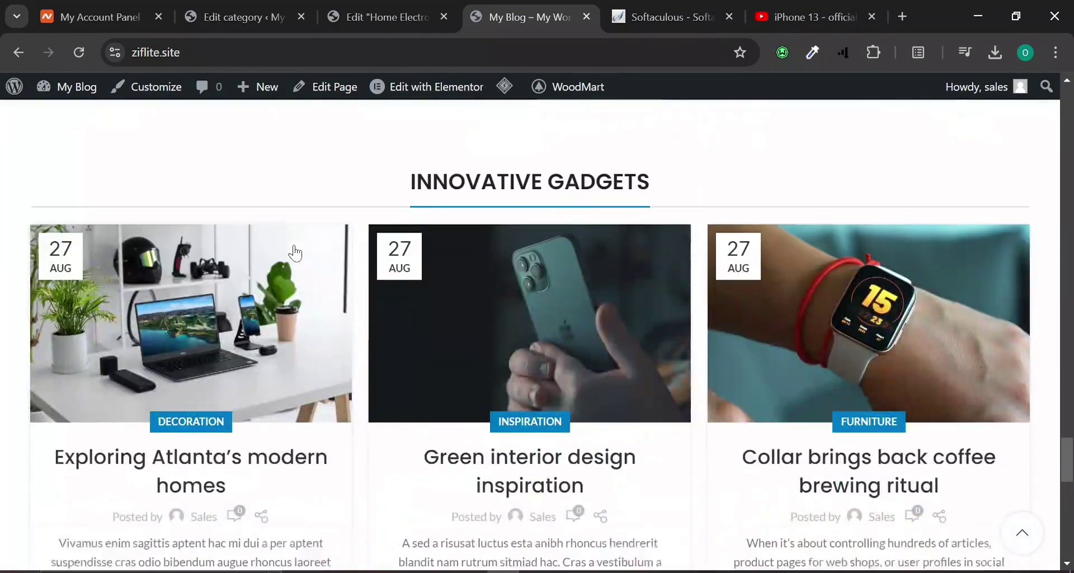
{"action": "scroll", "coordinate": [295, 253], "scroll_direction": "down", "scroll_amount": 9}
{"action": "left_click", "coordinate": [267, 372]}
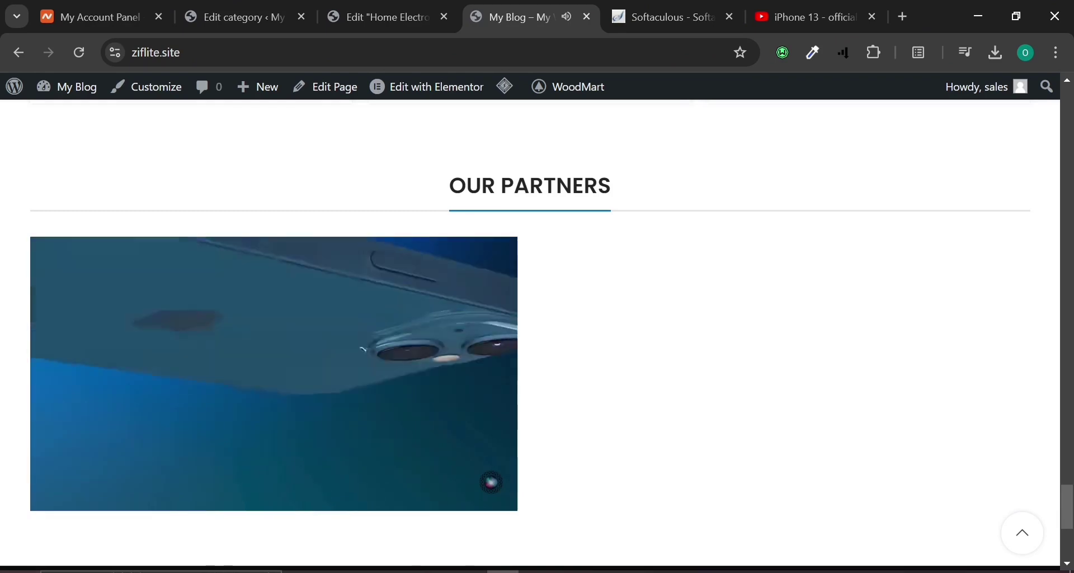
{"action": "mouse_move", "coordinate": [165, 292]}
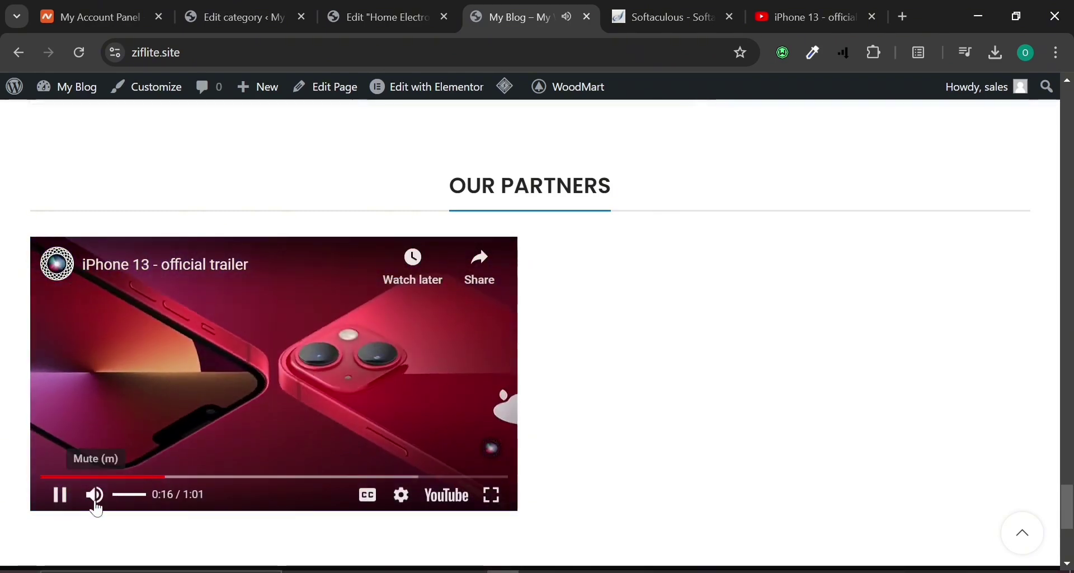
{"action": "left_click", "coordinate": [58, 512]}
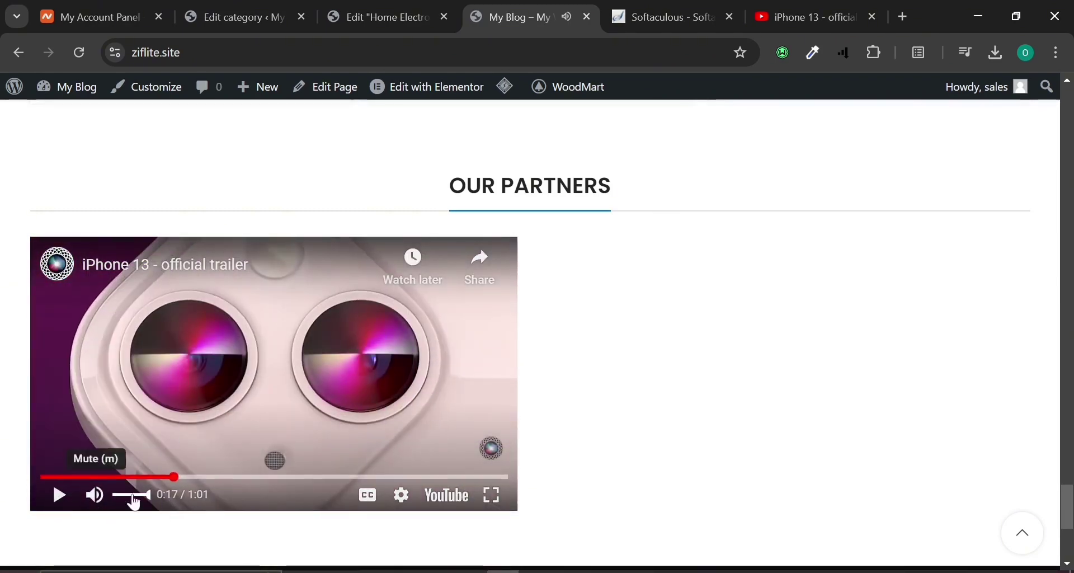
Scroll back to the top and open Customize from the admin bar.
{"action": "scroll", "coordinate": [186, 522], "scroll_direction": "down", "scroll_amount": 1}
{"action": "scroll", "coordinate": [182, 518], "scroll_direction": "down", "scroll_amount": 3}
{"action": "scroll", "coordinate": [182, 515], "scroll_direction": "up", "scroll_amount": 10}
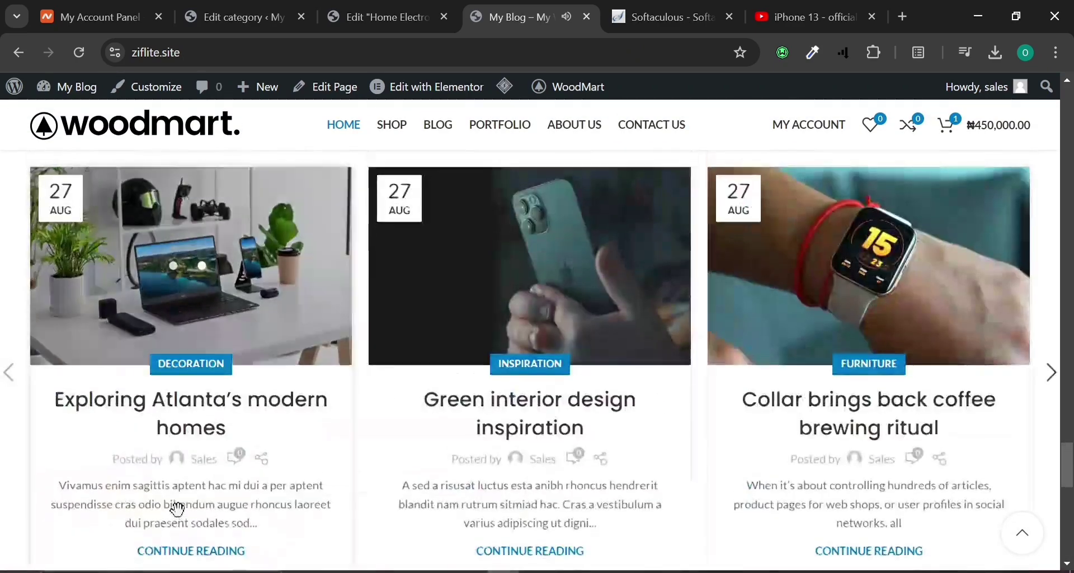
{"action": "scroll", "coordinate": [211, 434], "scroll_direction": "up", "scroll_amount": 7}
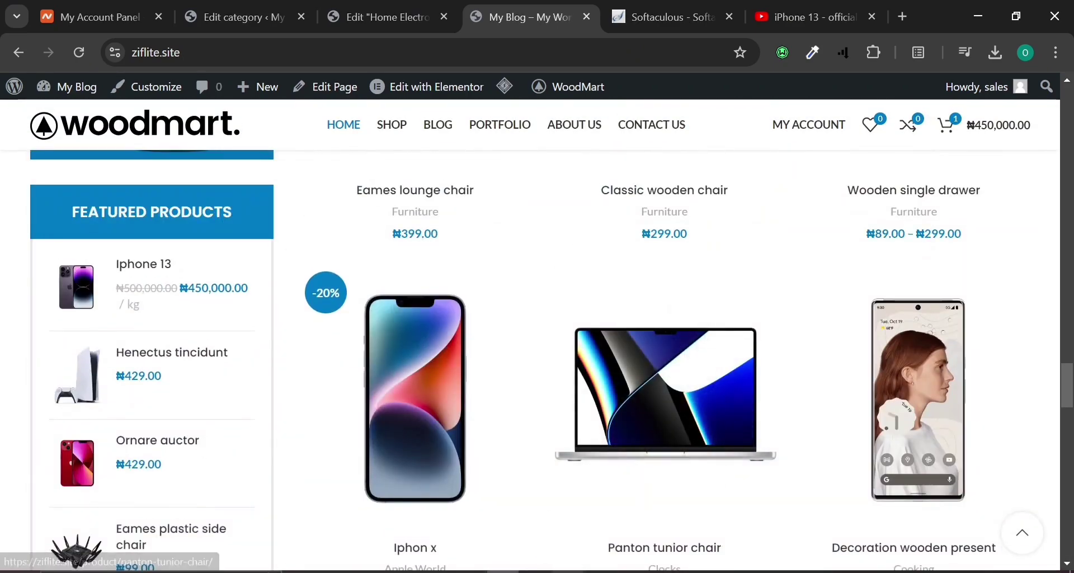
{"action": "scroll", "coordinate": [575, 541], "scroll_direction": "up", "scroll_amount": 5}
{"action": "scroll", "coordinate": [572, 546], "scroll_direction": "up", "scroll_amount": 9}
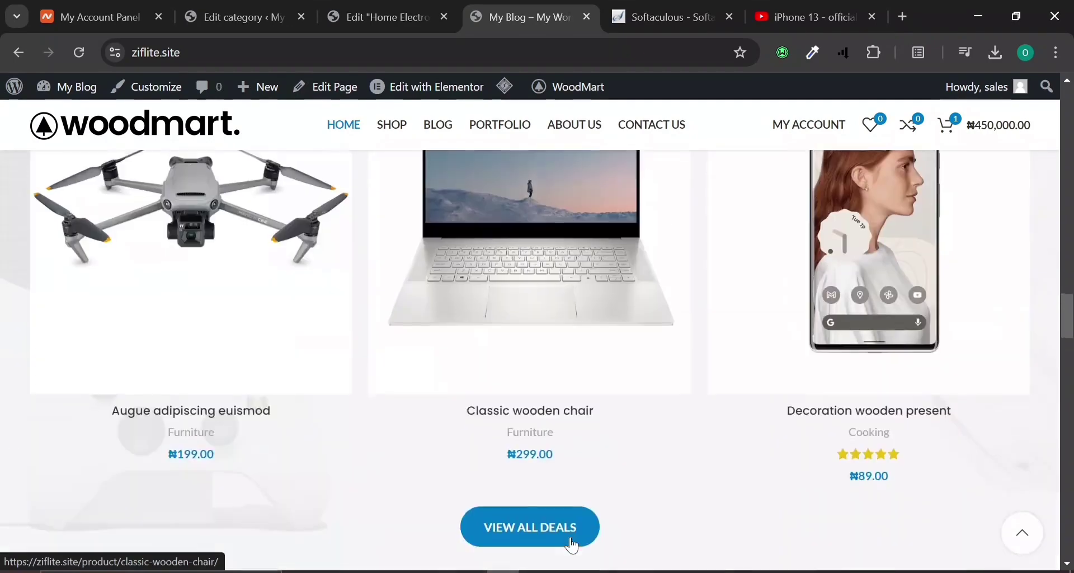
{"action": "scroll", "coordinate": [572, 546], "scroll_direction": "up", "scroll_amount": 20}
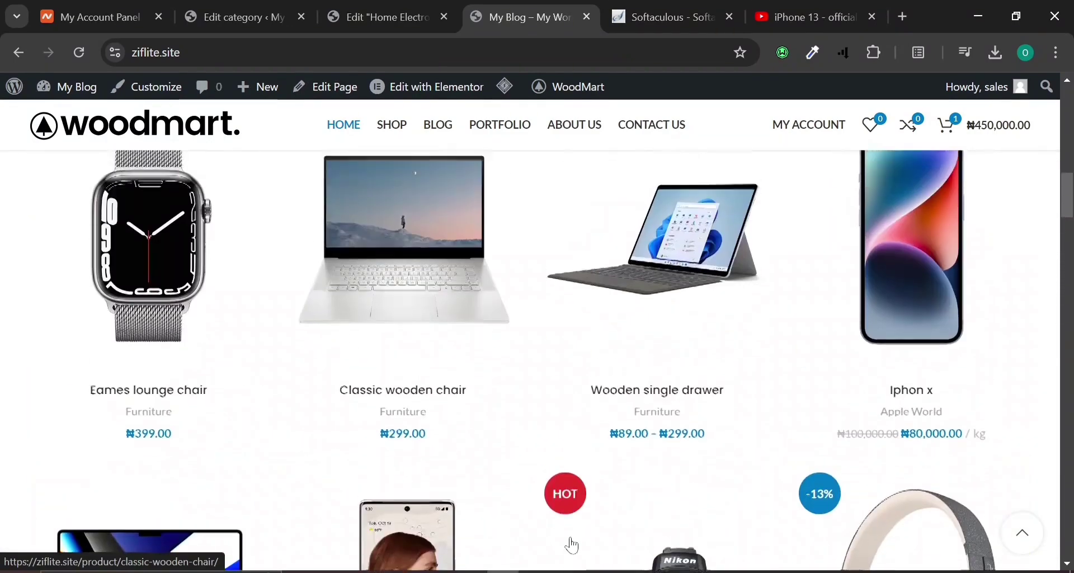
{"action": "scroll", "coordinate": [573, 543], "scroll_direction": "up", "scroll_amount": 8}
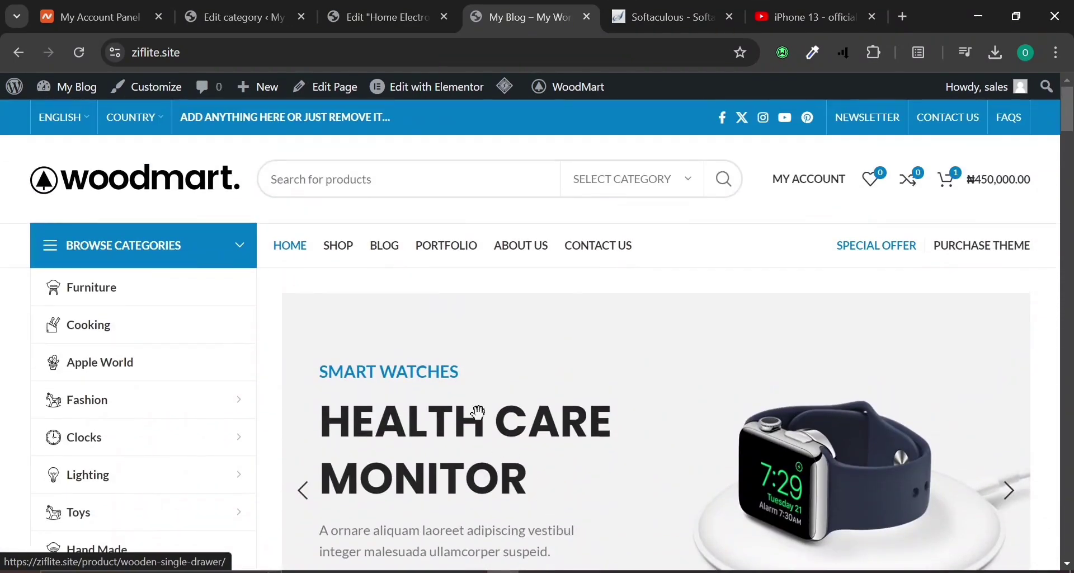
{"action": "mouse_move", "coordinate": [428, 84]}
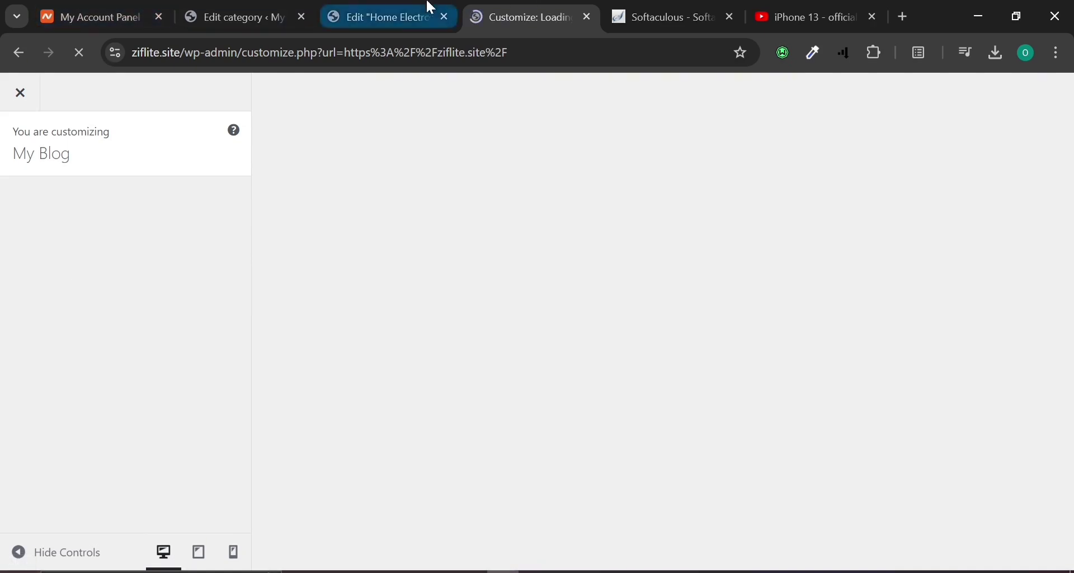
In the Home Electronics Elementor editor, check the structure outline and preview, then close the editor.
{"action": "left_click", "coordinate": [364, 8]}
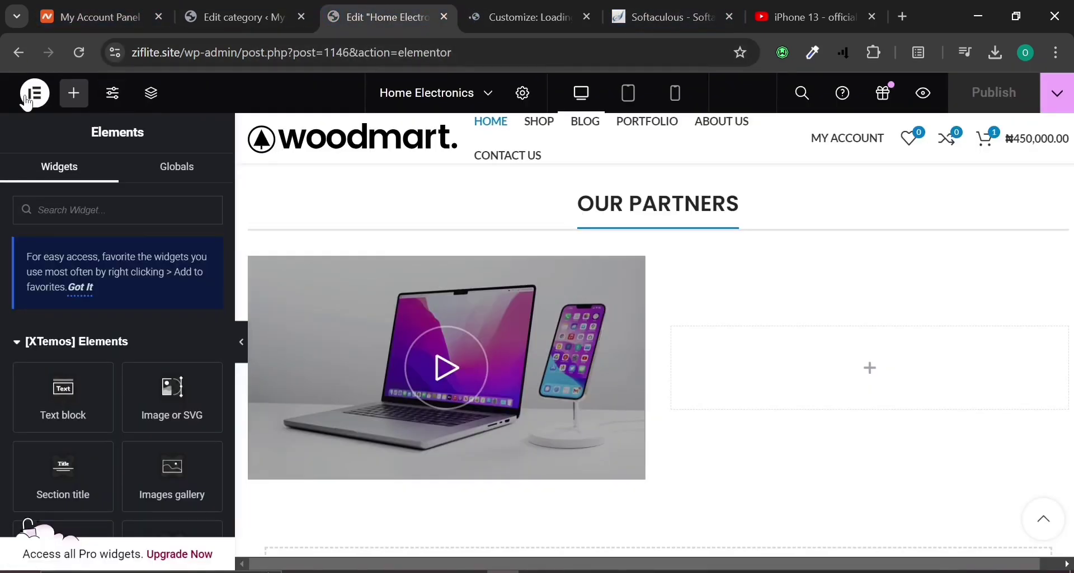
{"action": "left_click", "coordinate": [151, 93]}
{"action": "left_click", "coordinate": [924, 93]}
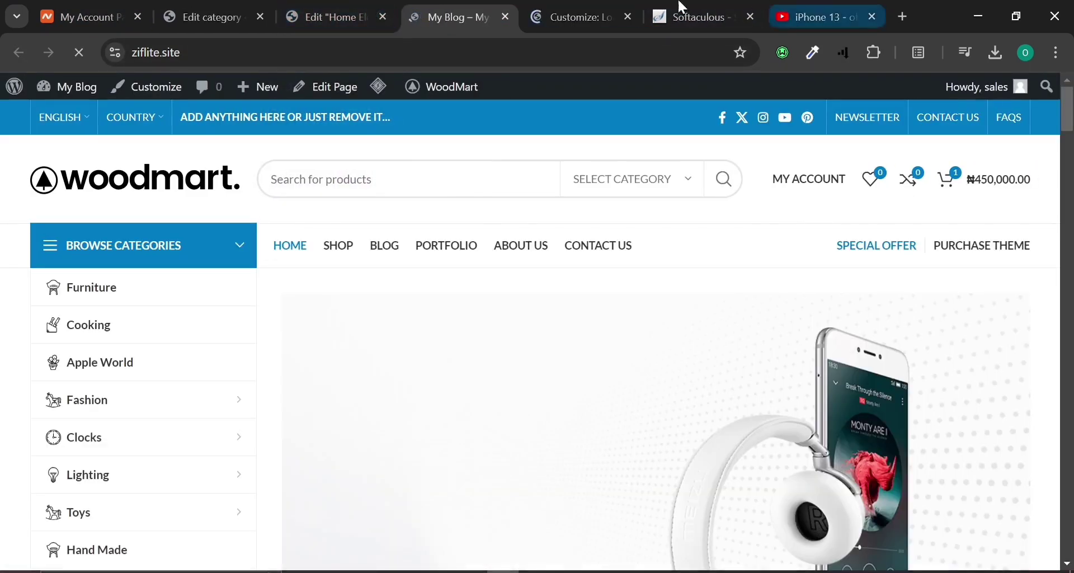
{"action": "left_click", "coordinate": [383, 17]}
Compare the live site with the Customizer tab, ending on the Customizer for My Blog.
{"action": "left_click", "coordinate": [423, 8]}
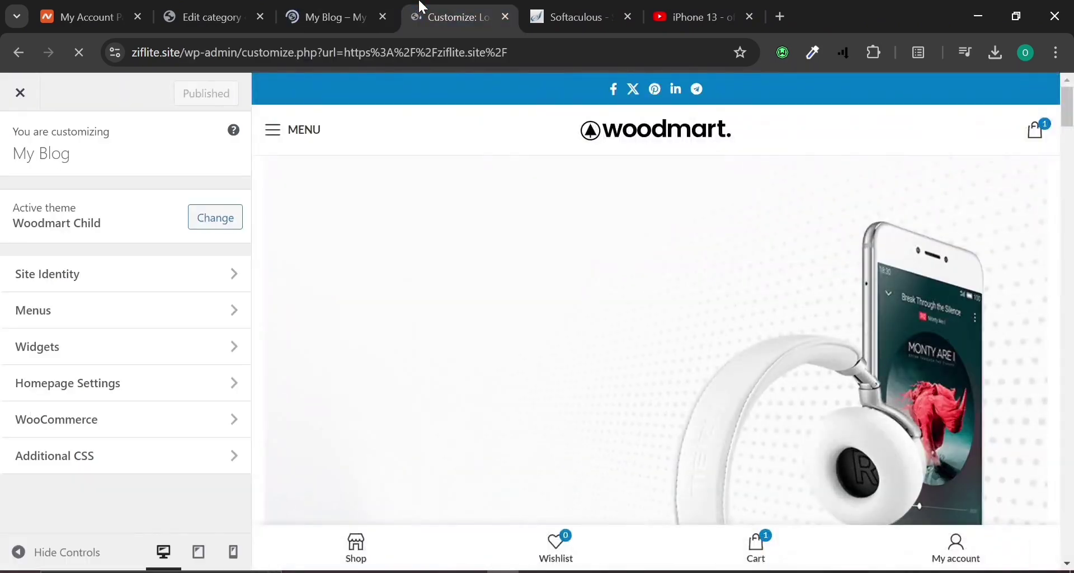
{"action": "scroll", "coordinate": [355, 329], "scroll_direction": "down", "scroll_amount": 10}
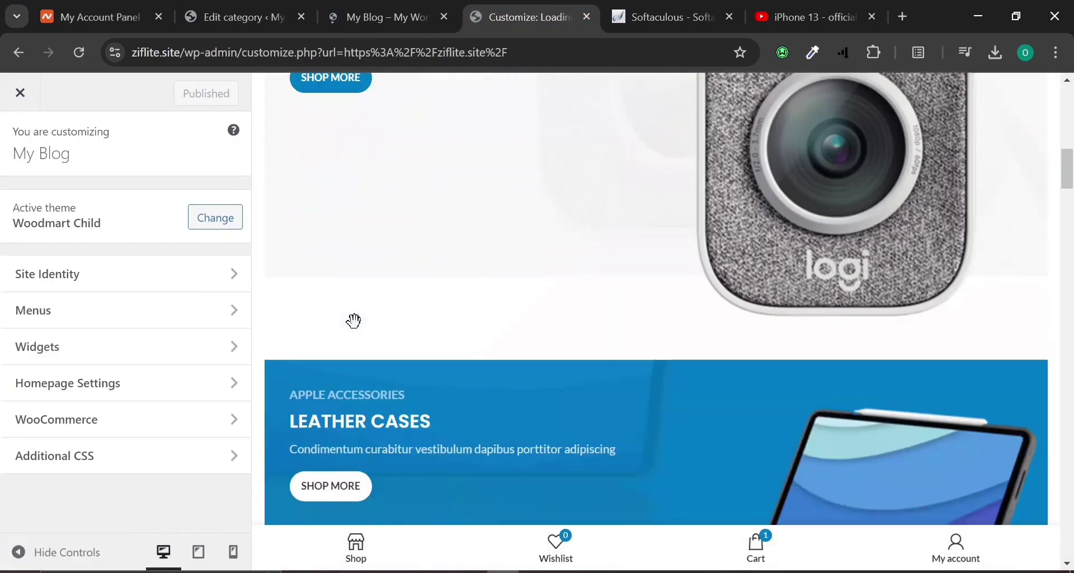
{"action": "scroll", "coordinate": [355, 329], "scroll_direction": "up", "scroll_amount": 10}
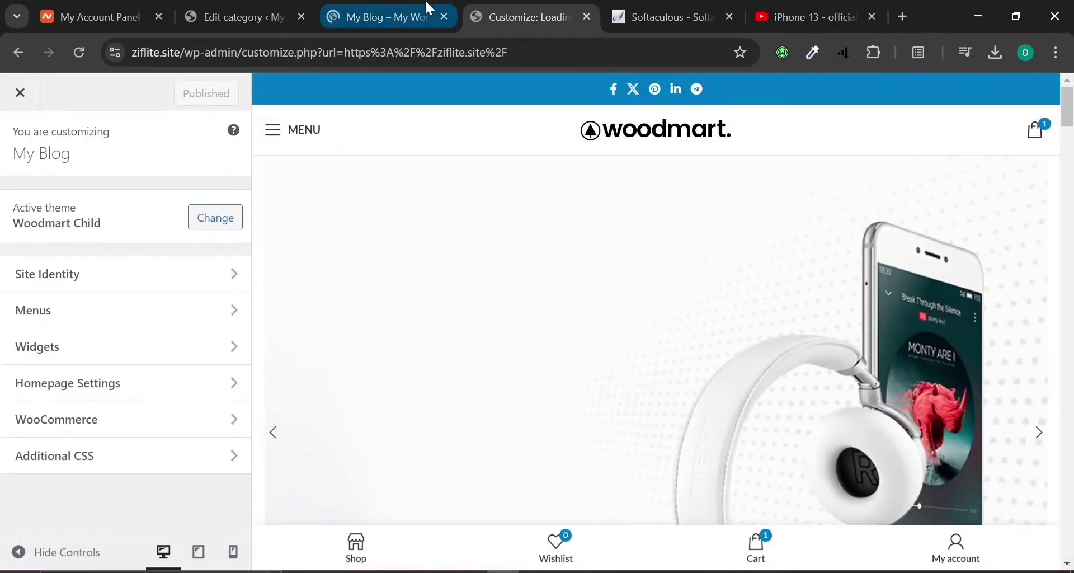
{"action": "left_click", "coordinate": [428, 8]}
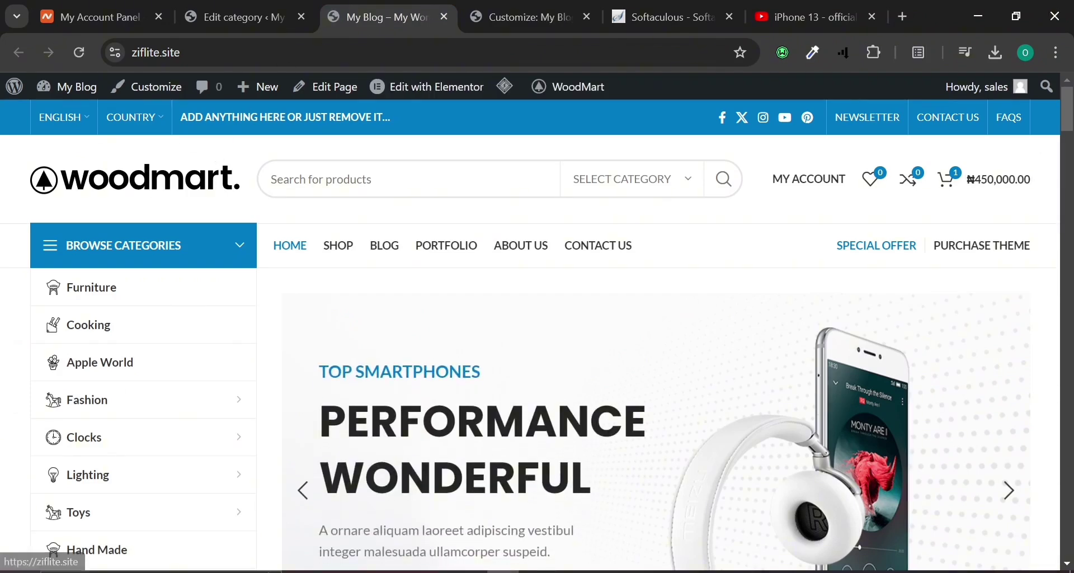
{"action": "left_click", "coordinate": [593, 8]}
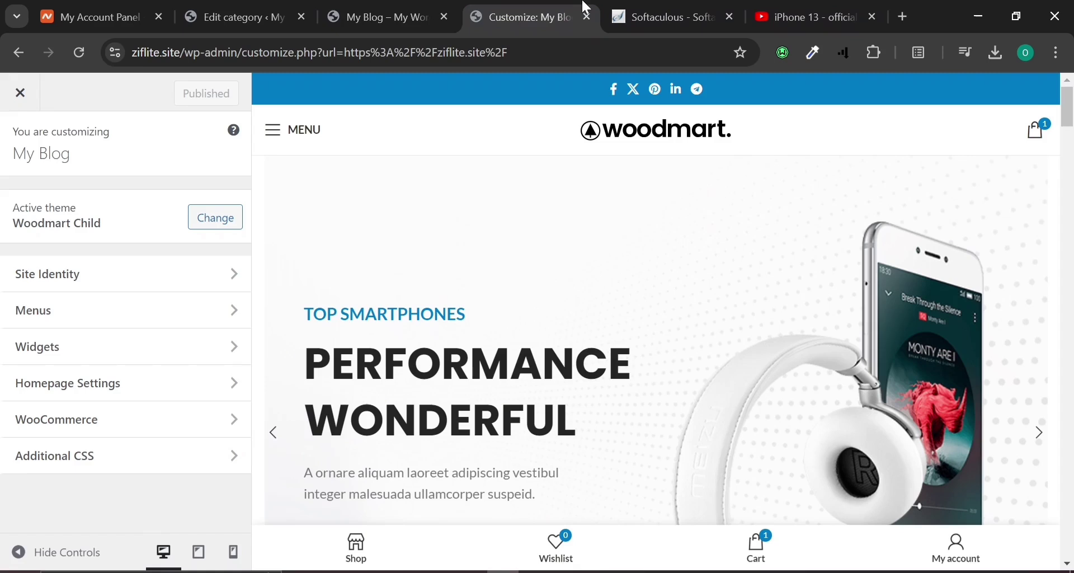
In Site Identity, set the Site Title to 'Sales' and the tagline to 'Best sales website'.
{"action": "left_click", "coordinate": [102, 290]}
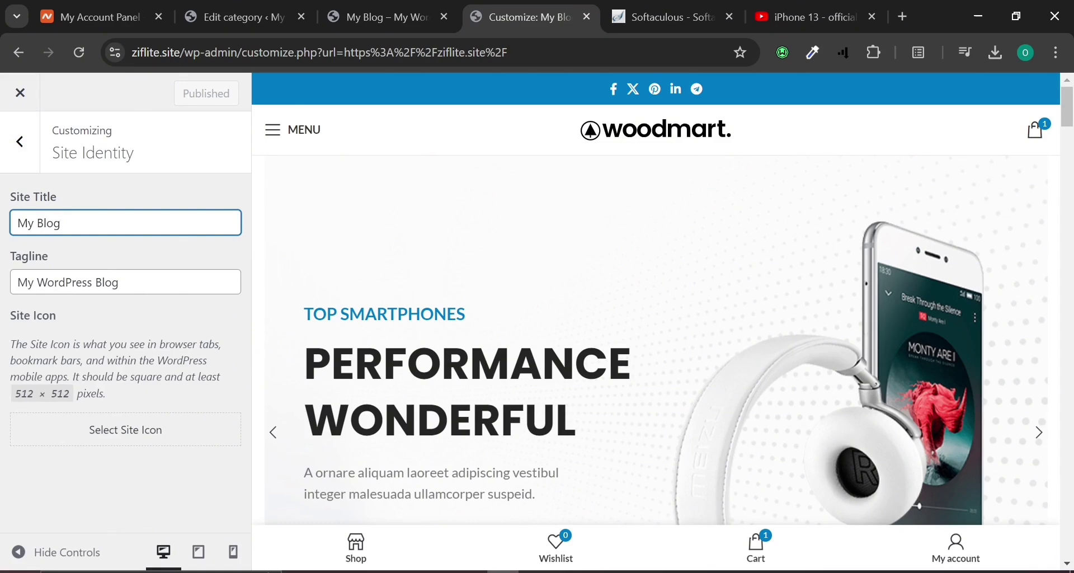
{"action": "type", "text": "Sales"}
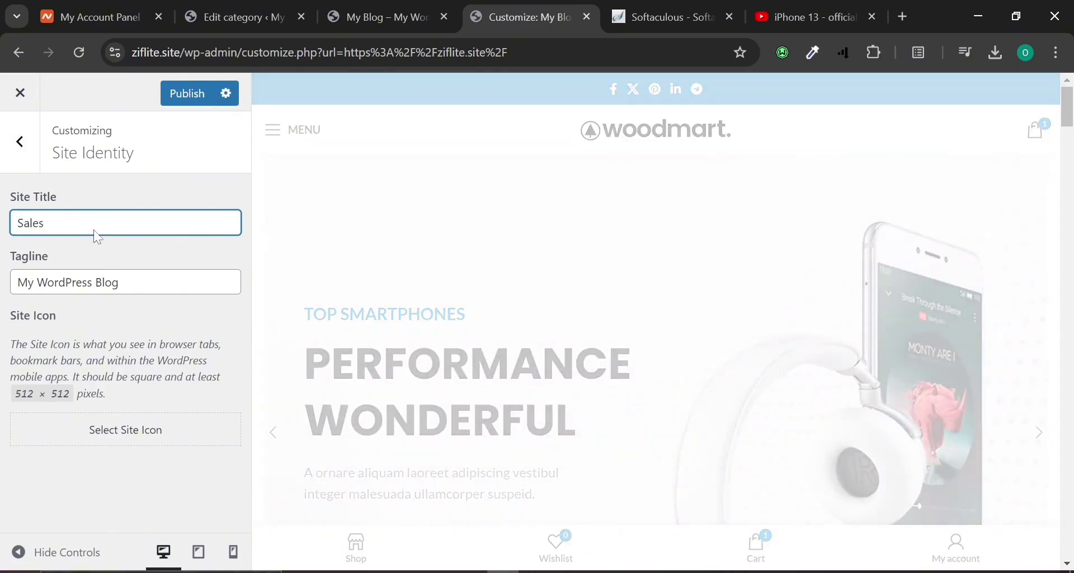
{"action": "left_click", "coordinate": [143, 274]}
{"action": "key", "text": "ctrl+a"}
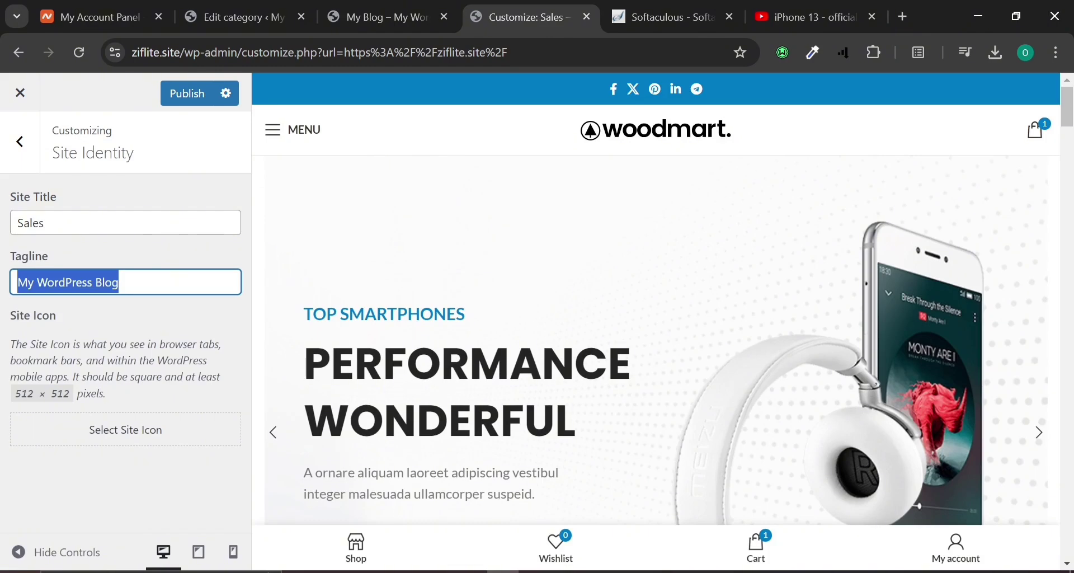
{"action": "key", "text": "BackSpace"}
{"action": "type", "text": "Best sales website"}
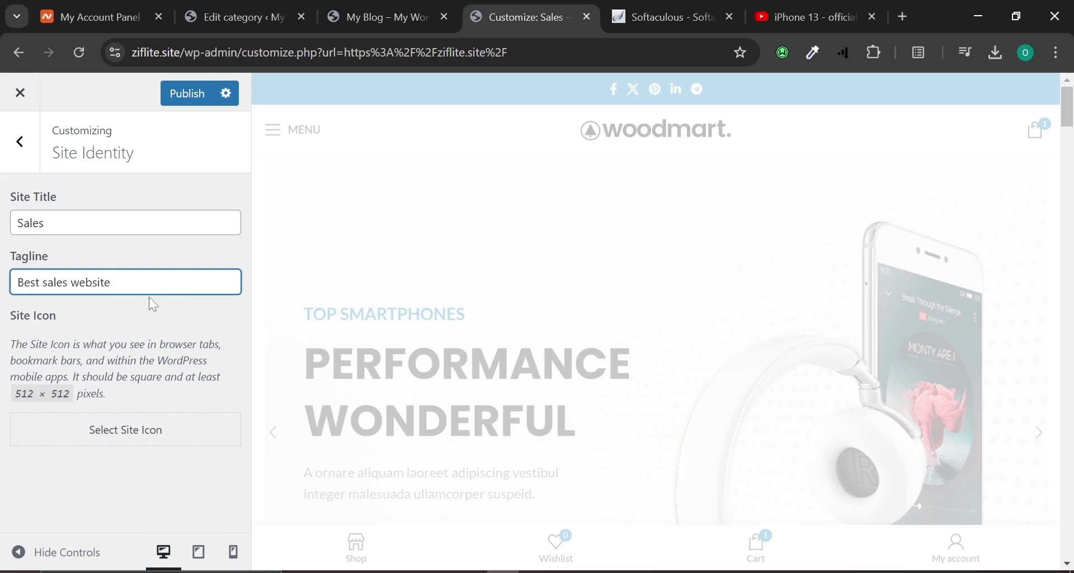
Upload MYNA-AI-LOGO-white.png, select it and crop it as the site icon.
{"action": "left_click", "coordinate": [193, 442]}
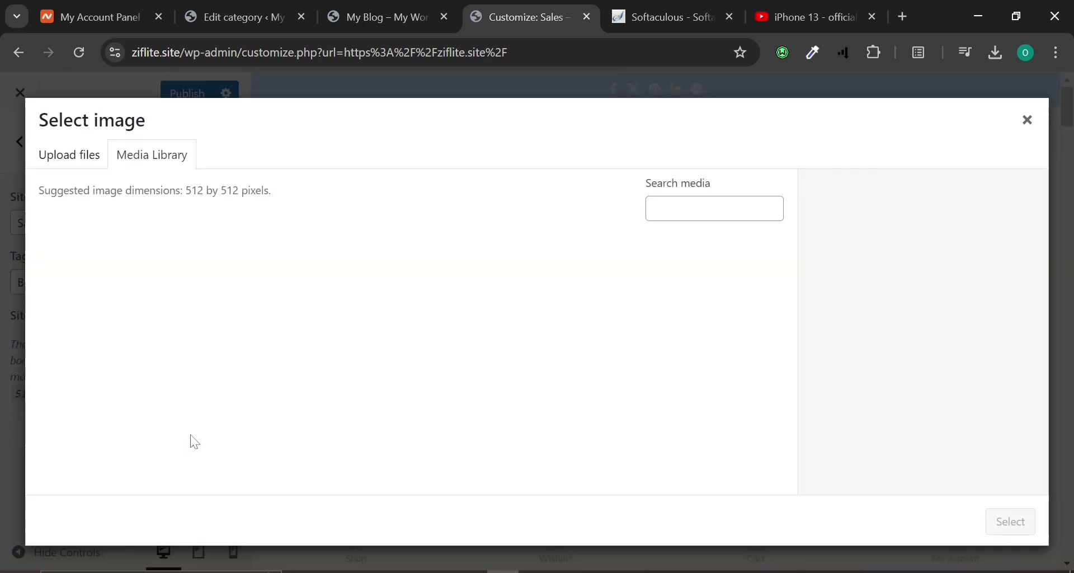
{"action": "left_click", "coordinate": [89, 162]}
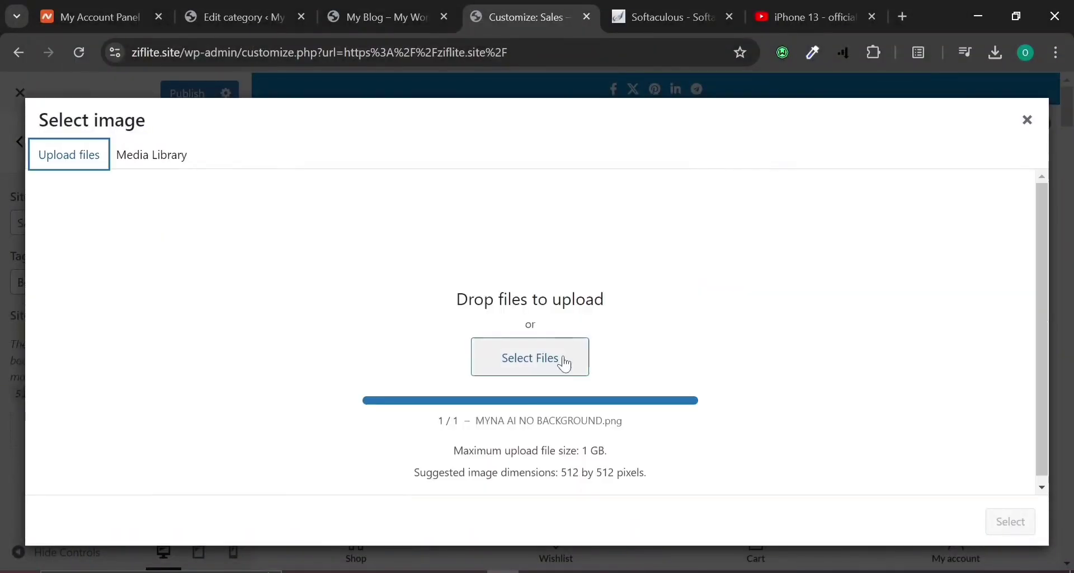
{"action": "left_click", "coordinate": [562, 364]}
{"action": "left_click", "coordinate": [836, 140]}
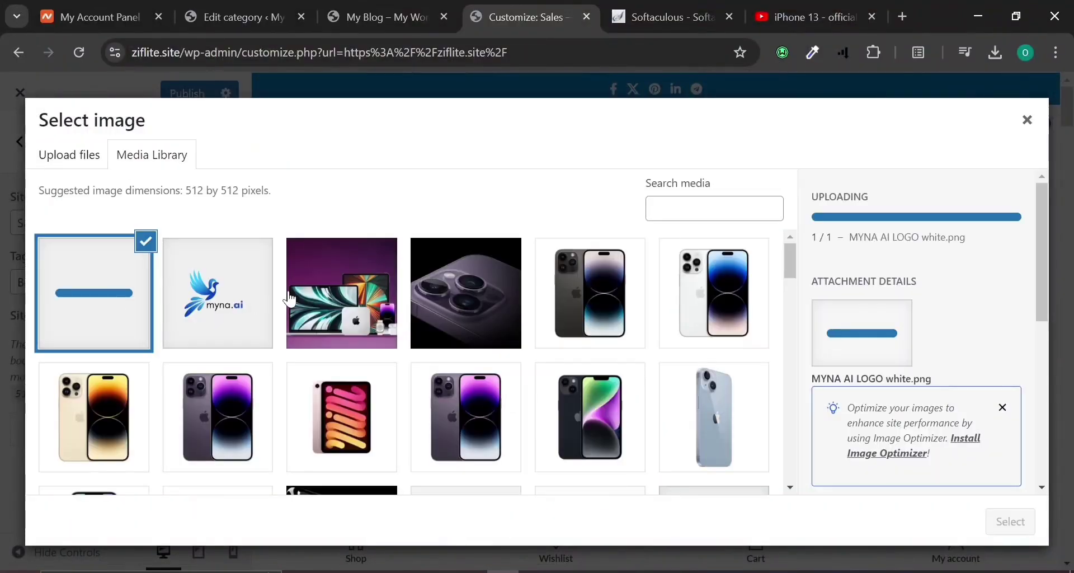
{"action": "left_click", "coordinate": [290, 299]}
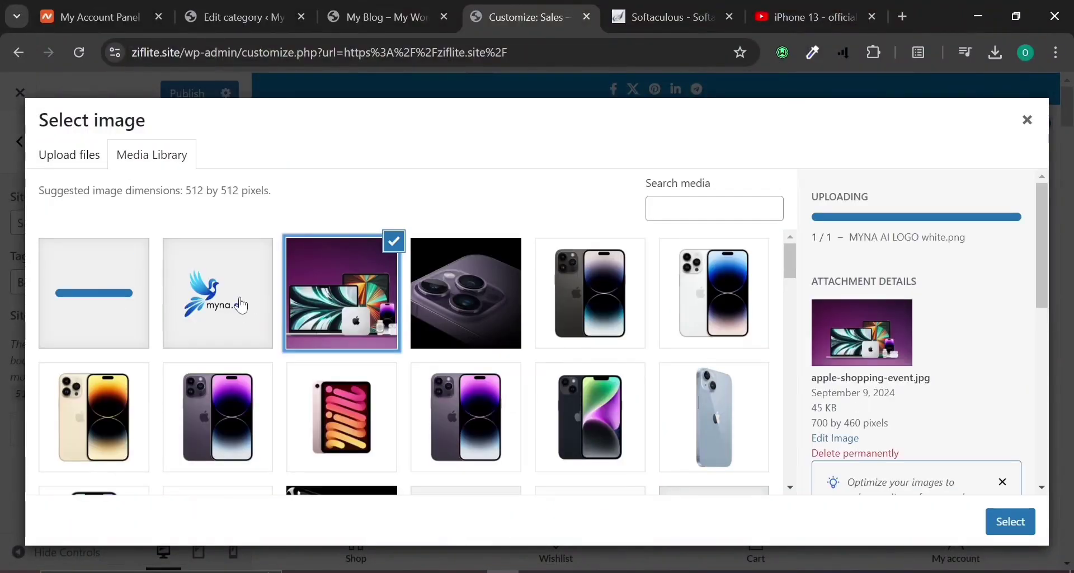
{"action": "left_click", "coordinate": [240, 333]}
{"action": "left_click", "coordinate": [54, 306]}
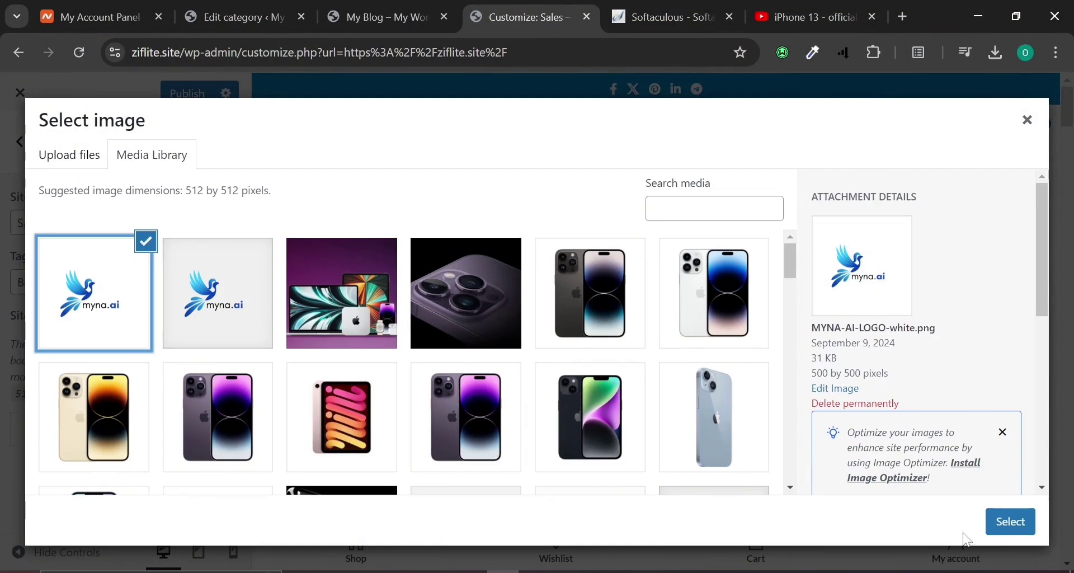
{"action": "left_click", "coordinate": [1010, 522]}
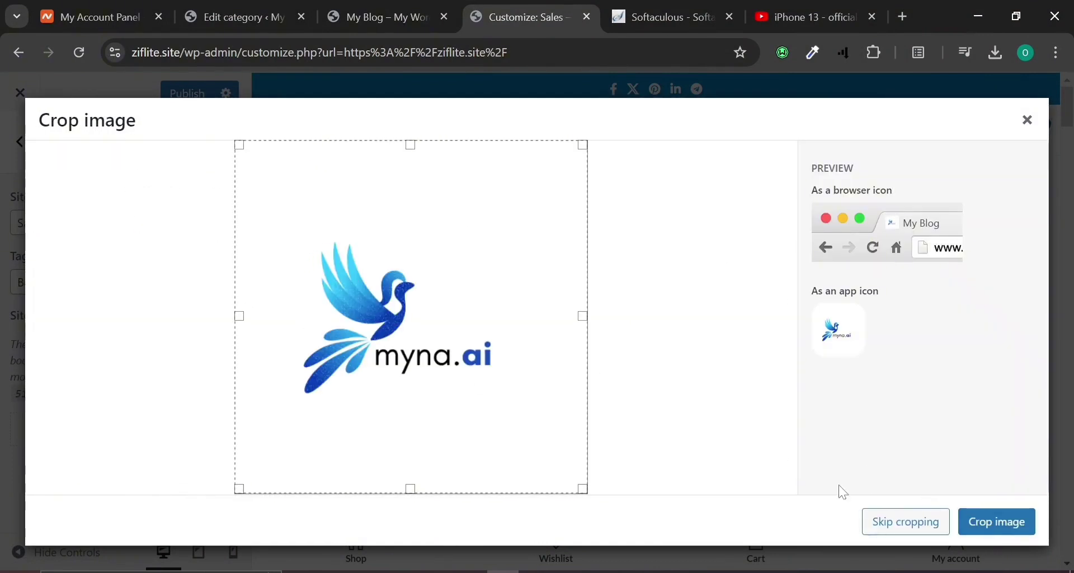
{"action": "left_click", "coordinate": [943, 517]}
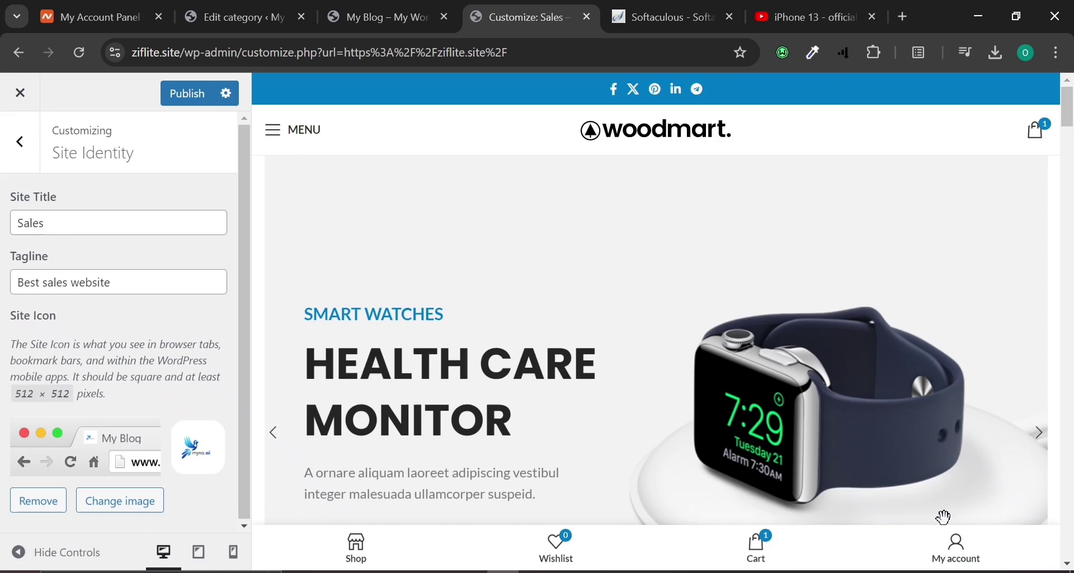
Publish the changes and reload the storefront to confirm the title 'Sales – Best sales website'.
{"action": "left_click", "coordinate": [180, 94]}
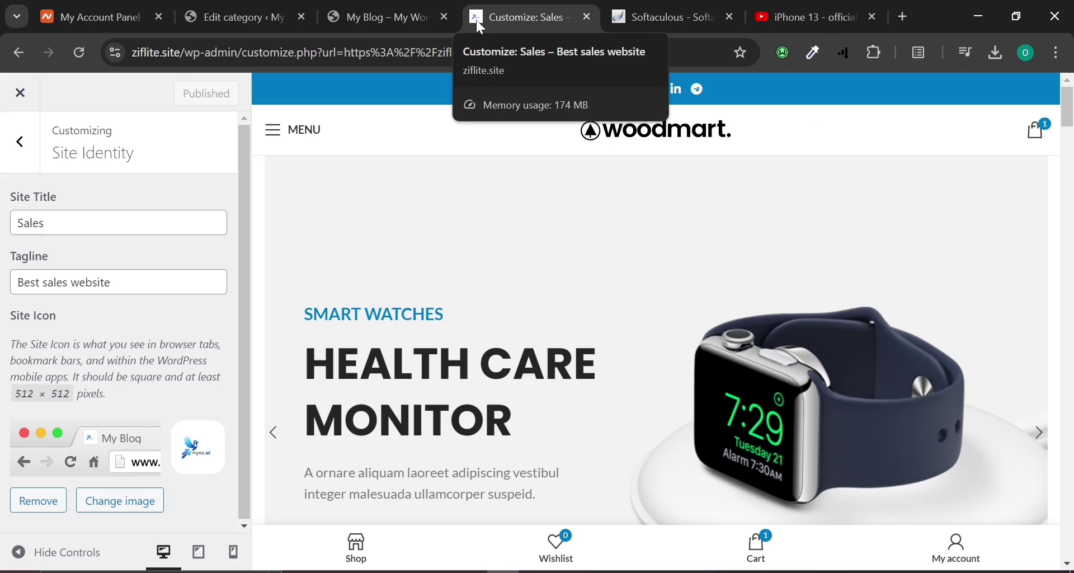
{"action": "left_click", "coordinate": [370, 6]}
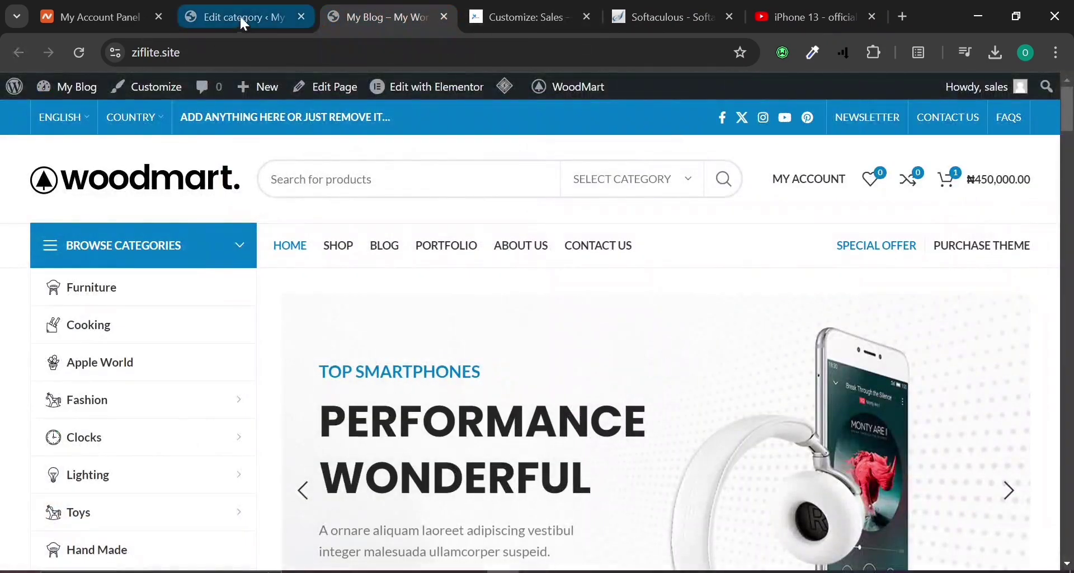
{"action": "left_click", "coordinate": [85, 58]}
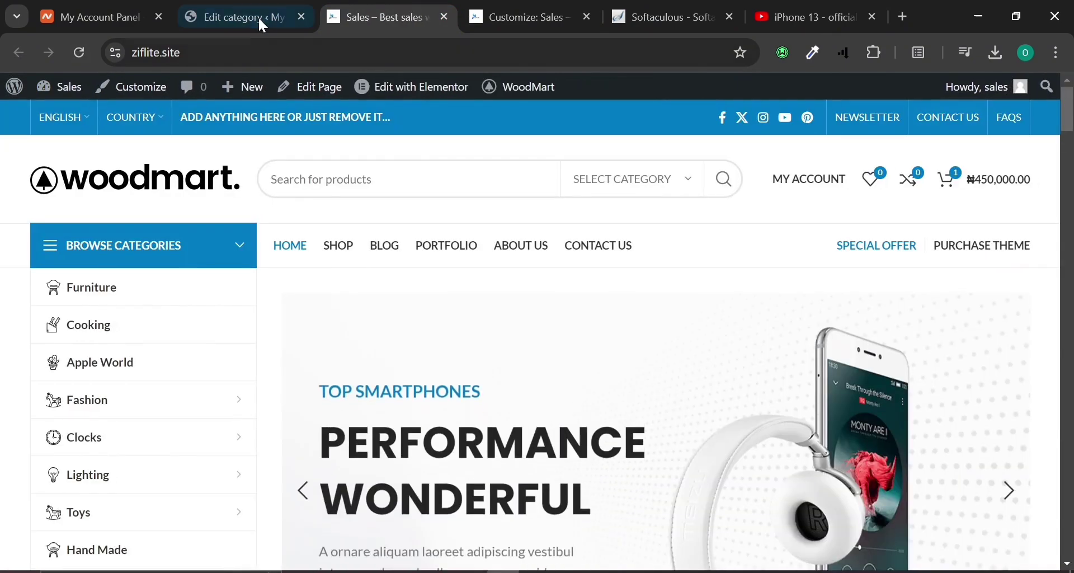
{"action": "left_click", "coordinate": [585, 6]}
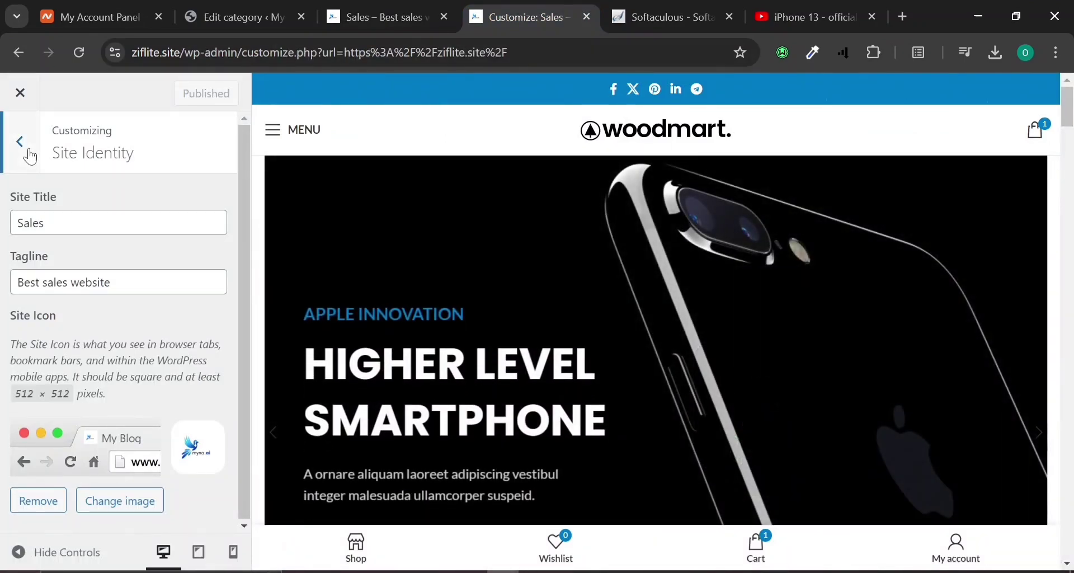
{"action": "left_click", "coordinate": [31, 158]}
Look through the Menus and Homepage Settings panels, then close the Customizer.
{"action": "left_click", "coordinate": [79, 322]}
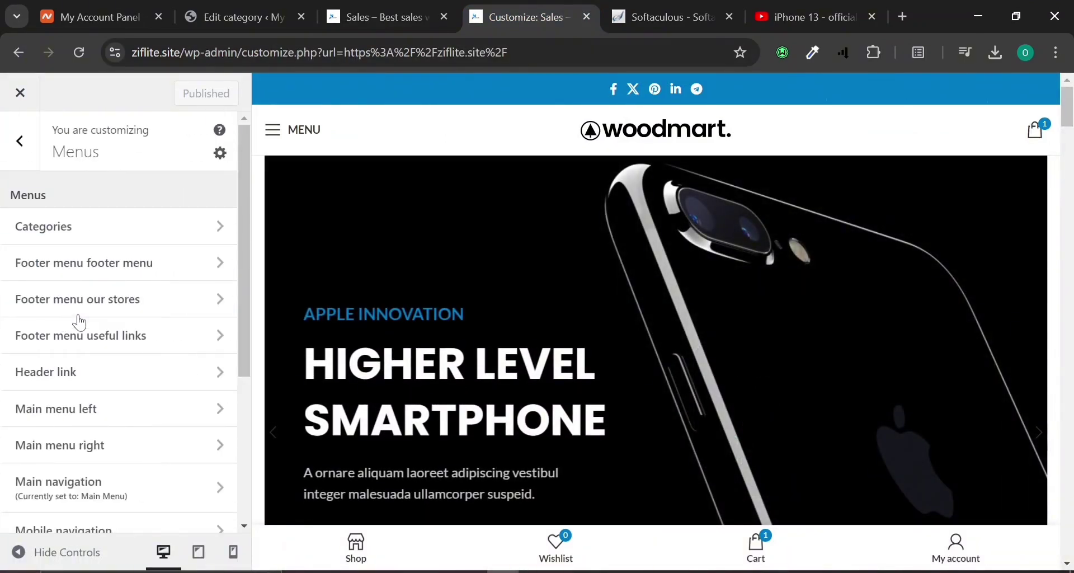
{"action": "scroll", "coordinate": [79, 316], "scroll_direction": "down", "scroll_amount": 5}
{"action": "scroll", "coordinate": [79, 316], "scroll_direction": "up", "scroll_amount": 4}
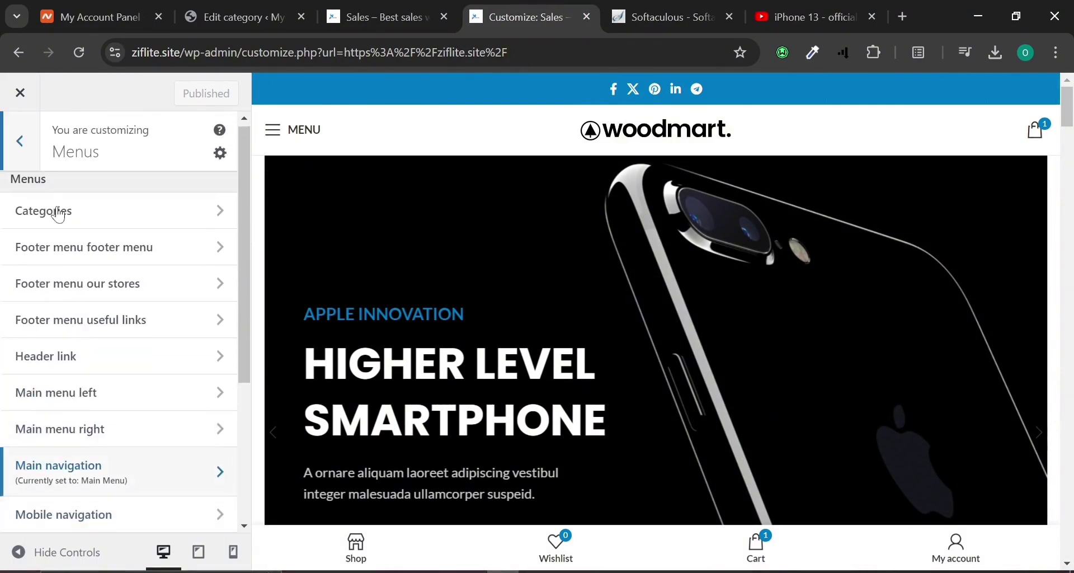
{"action": "left_click", "coordinate": [20, 141]}
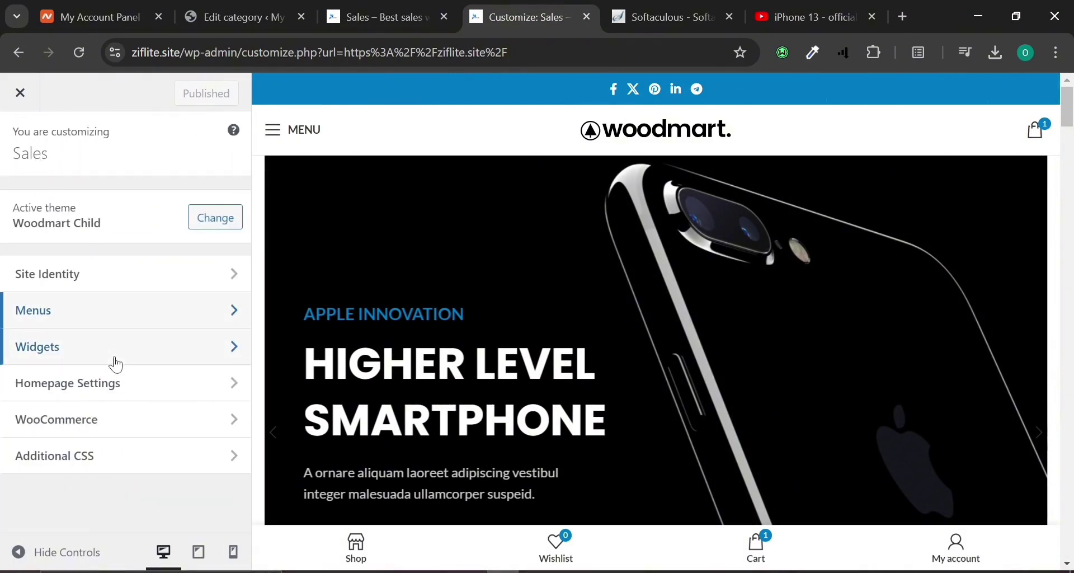
{"action": "left_click", "coordinate": [125, 380]}
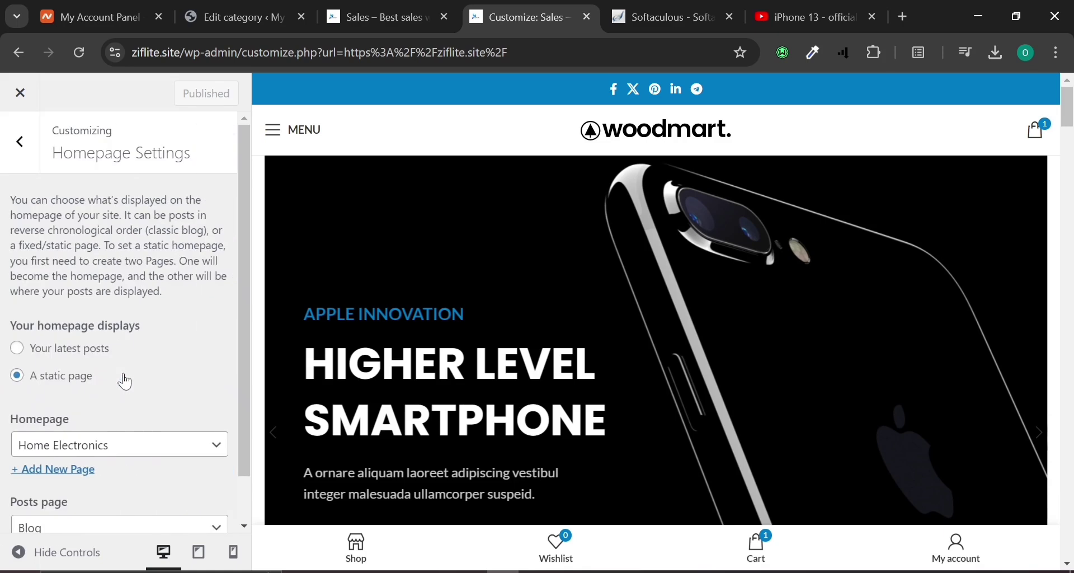
{"action": "scroll", "coordinate": [128, 380], "scroll_direction": "down", "scroll_amount": 1}
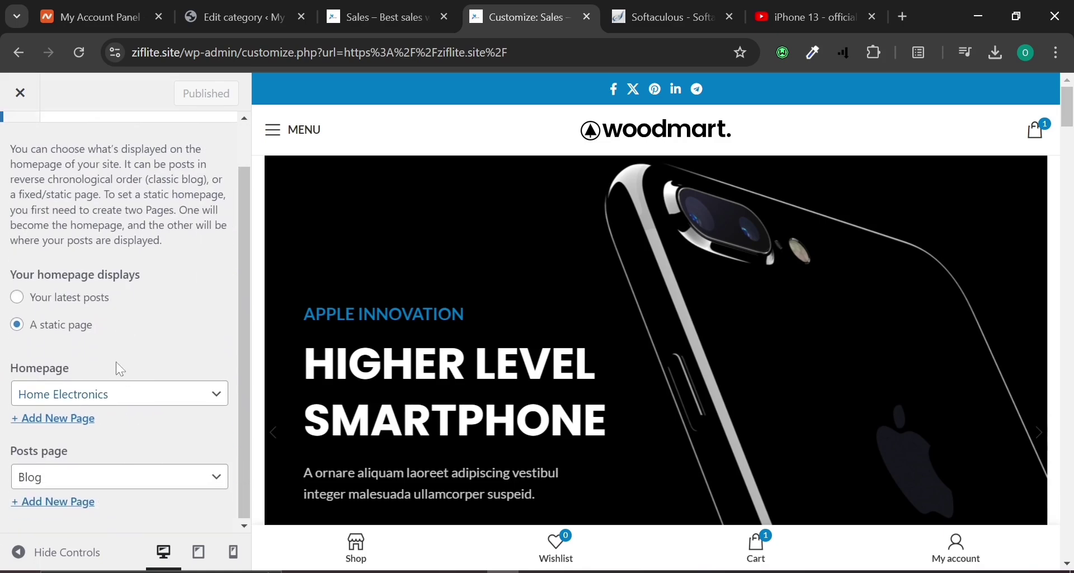
{"action": "scroll", "coordinate": [116, 361], "scroll_direction": "up", "scroll_amount": 1}
{"action": "left_click", "coordinate": [21, 142]}
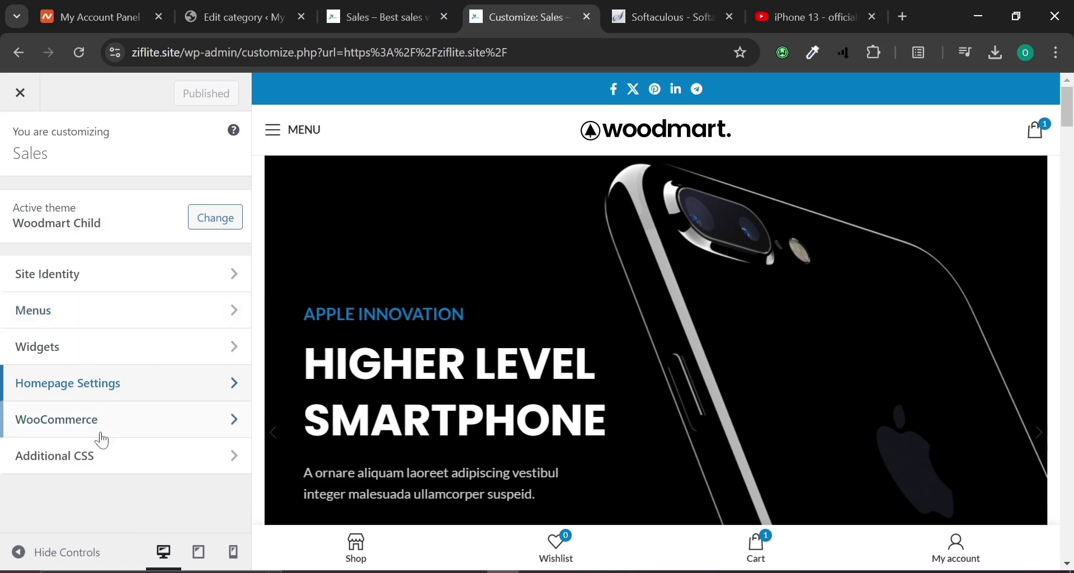
{"action": "left_click", "coordinate": [26, 95]}
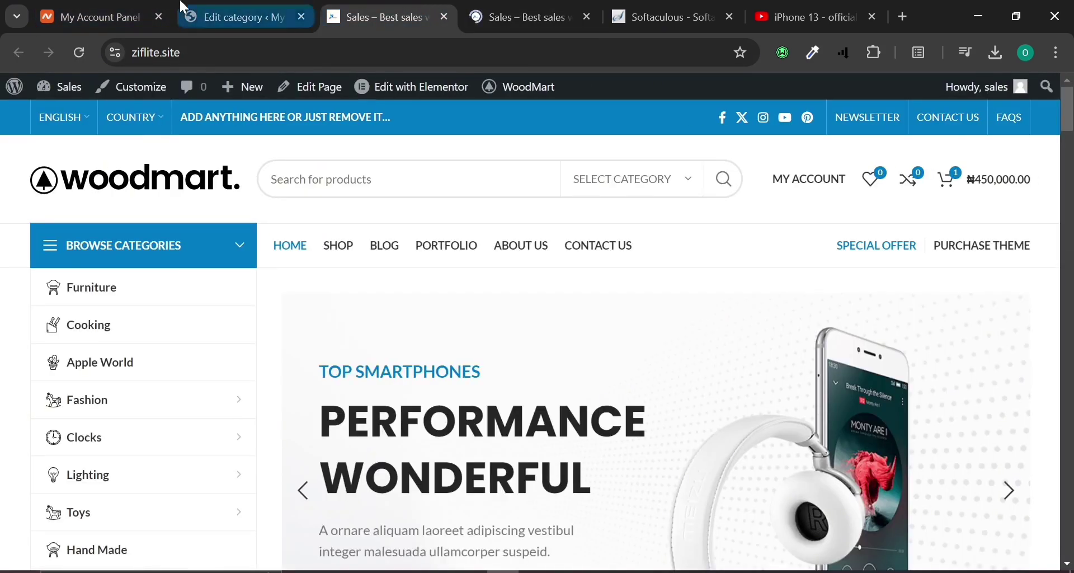
Set 'Enable promo popup' to YES under Theme settings > General > Promo popup, then reload the storefront.
{"action": "left_click", "coordinate": [241, 17]}
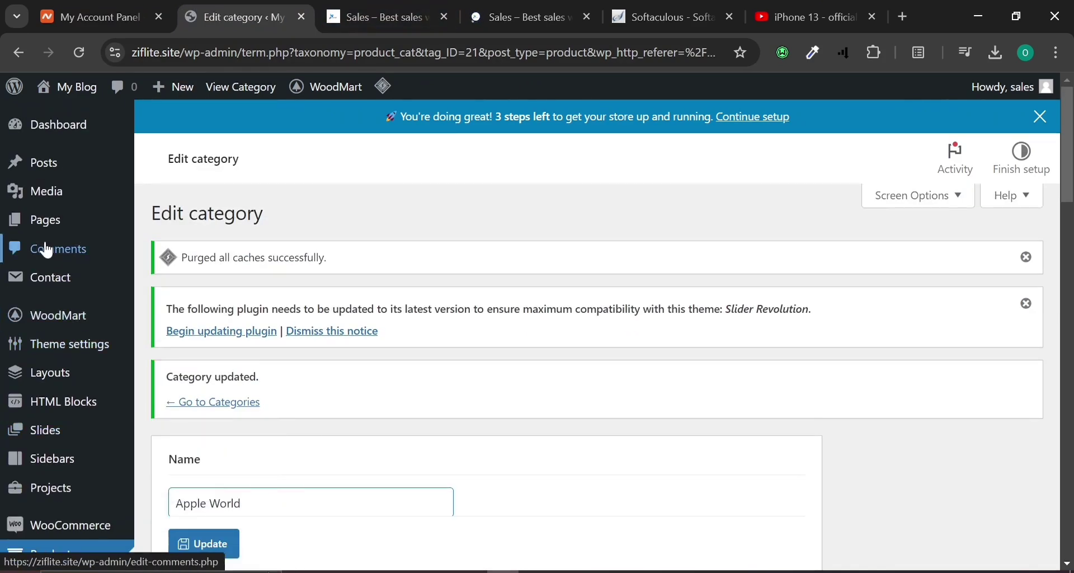
{"action": "mouse_move", "coordinate": [54, 338]}
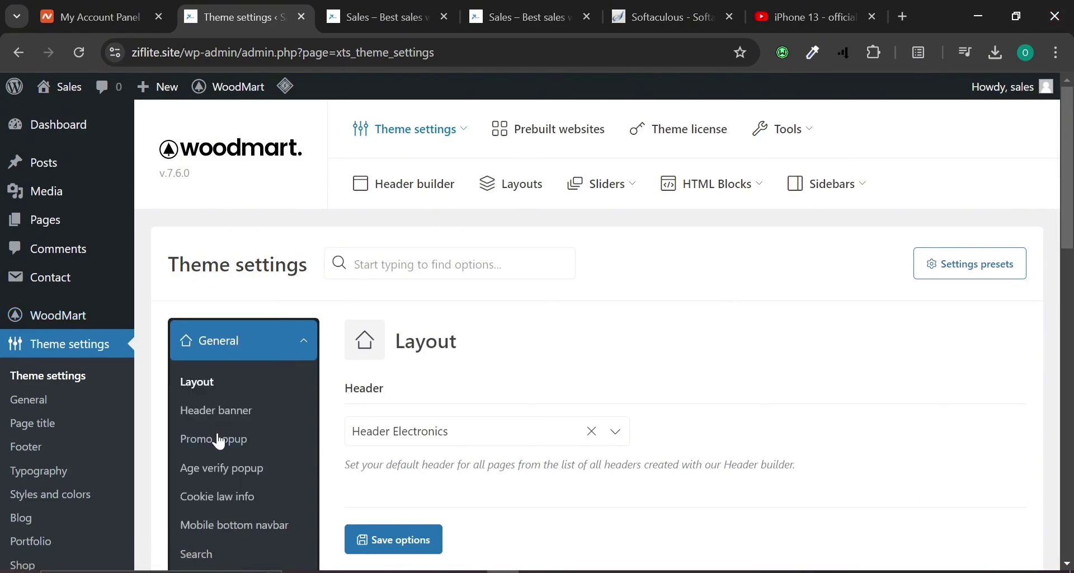
{"action": "left_click", "coordinate": [227, 417]}
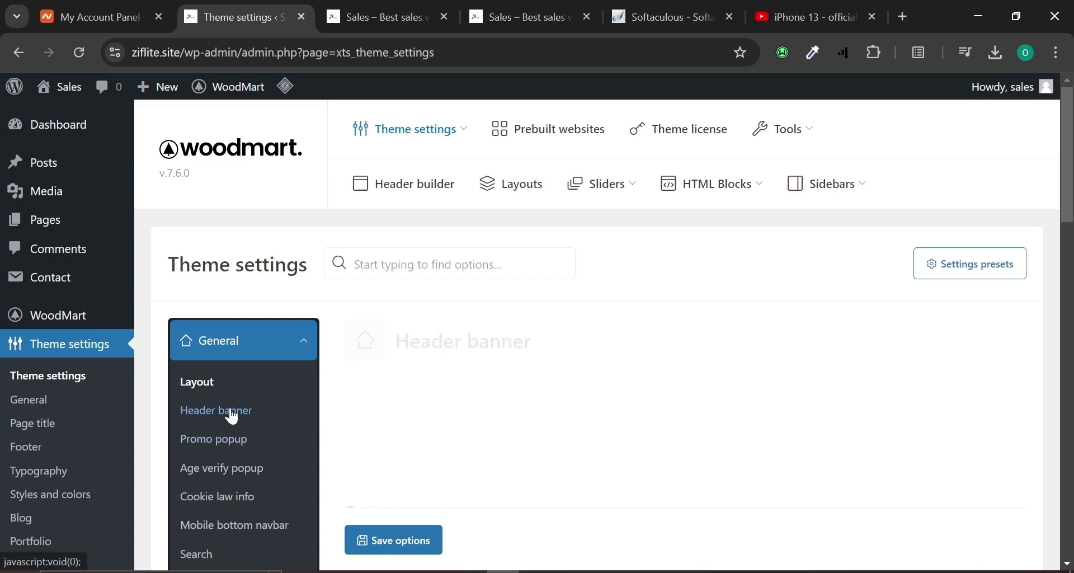
{"action": "left_click", "coordinate": [246, 446]}
{"action": "left_click", "coordinate": [374, 438]}
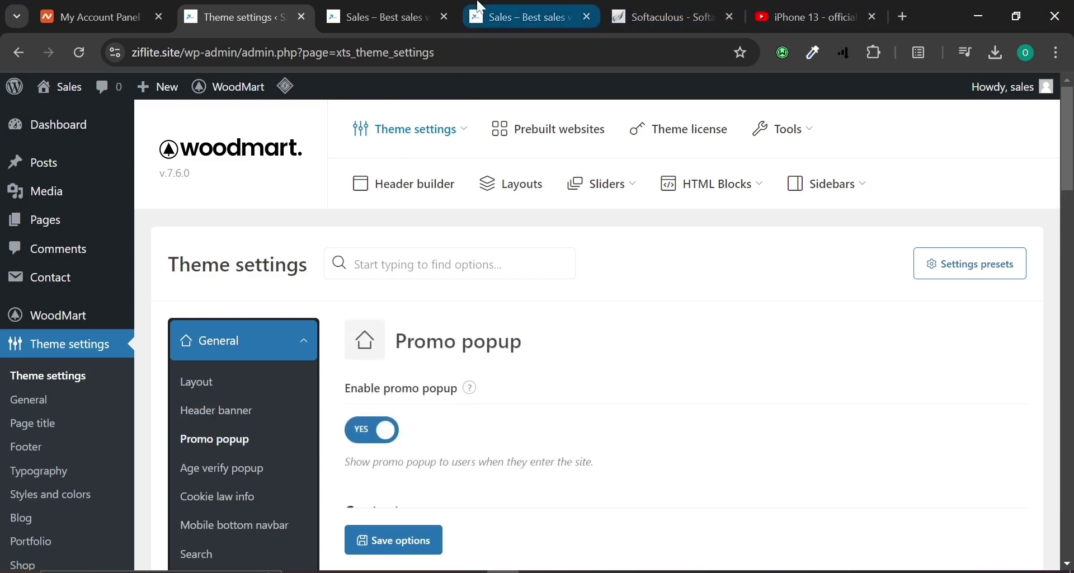
{"action": "left_click", "coordinate": [376, 17]}
{"action": "left_click", "coordinate": [81, 52]}
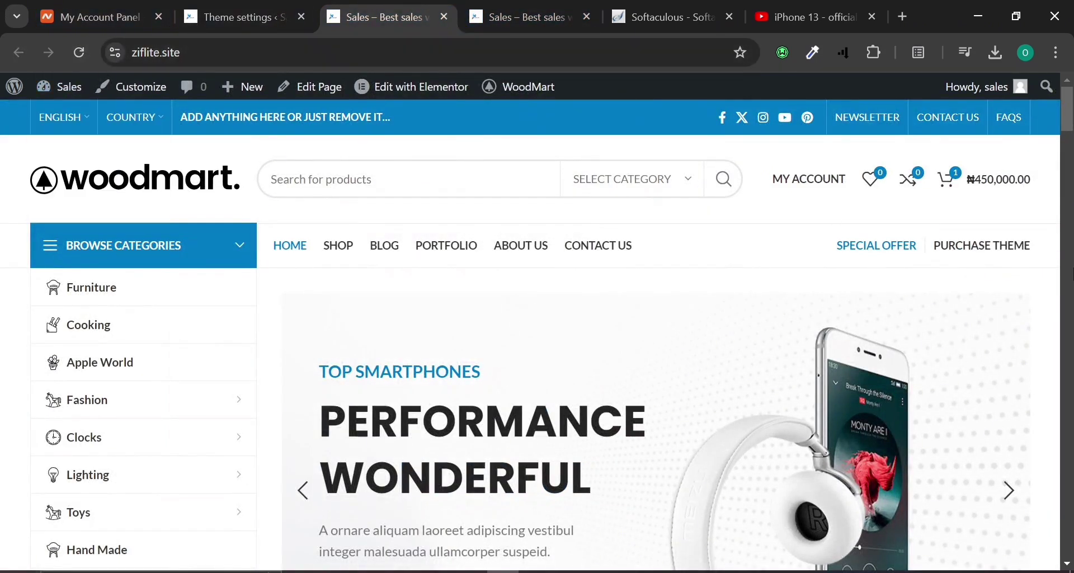
Open ziflite.site in a new incognito window.
{"action": "left_click", "coordinate": [1056, 53]}
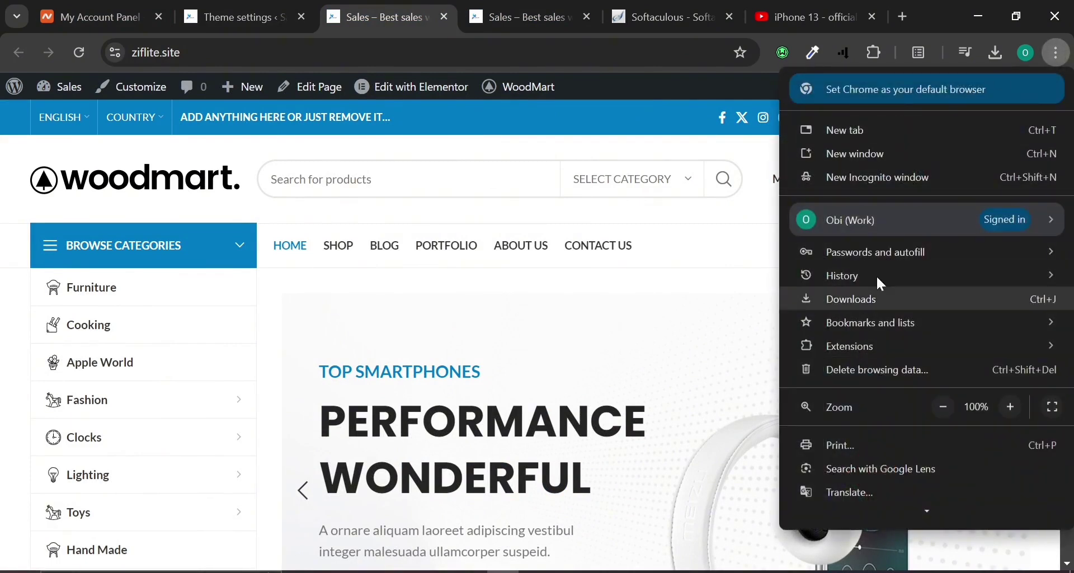
{"action": "key", "text": "Escape"}
{"action": "key", "text": "ctrl+shift+n"}
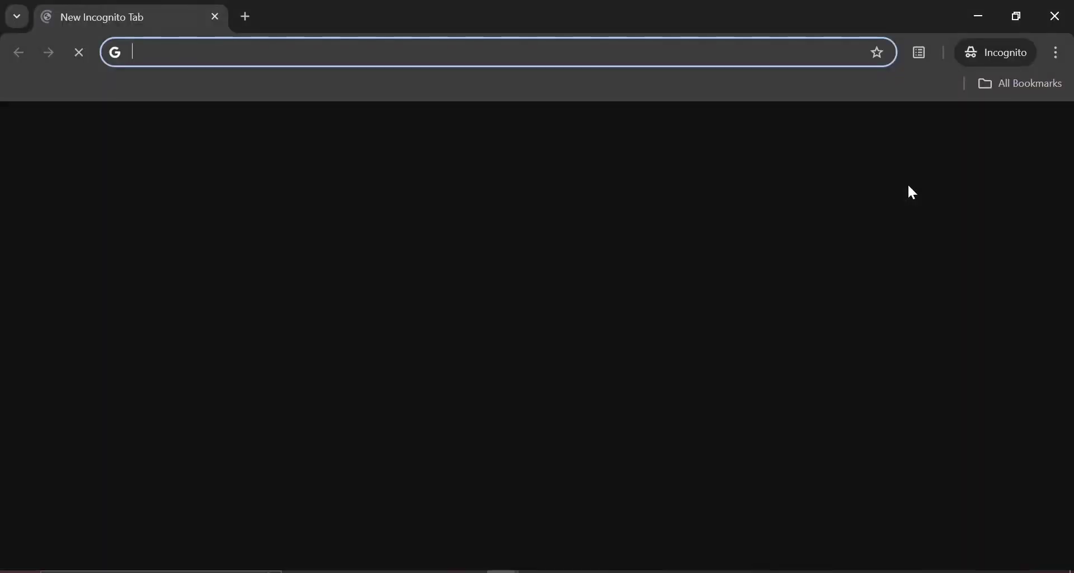
{"action": "type", "text": "z"}
{"action": "key", "text": "Return"}
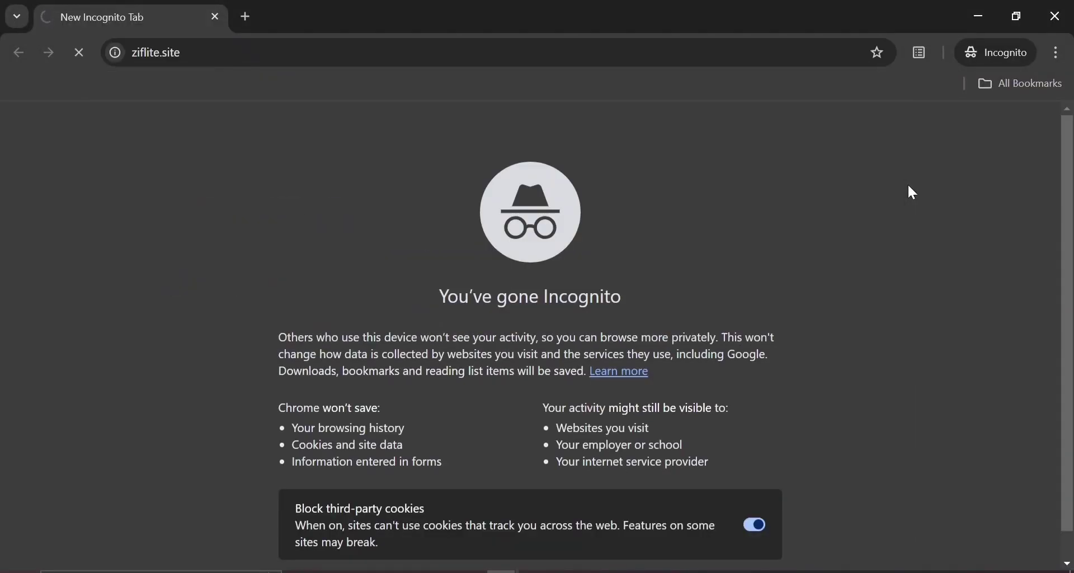
Scroll to the footer, dismiss the newsletter sign-up popup and close the incognito window.
{"action": "scroll", "coordinate": [828, 244], "scroll_direction": "down", "scroll_amount": 5}
{"action": "scroll", "coordinate": [828, 245], "scroll_direction": "down", "scroll_amount": 20}
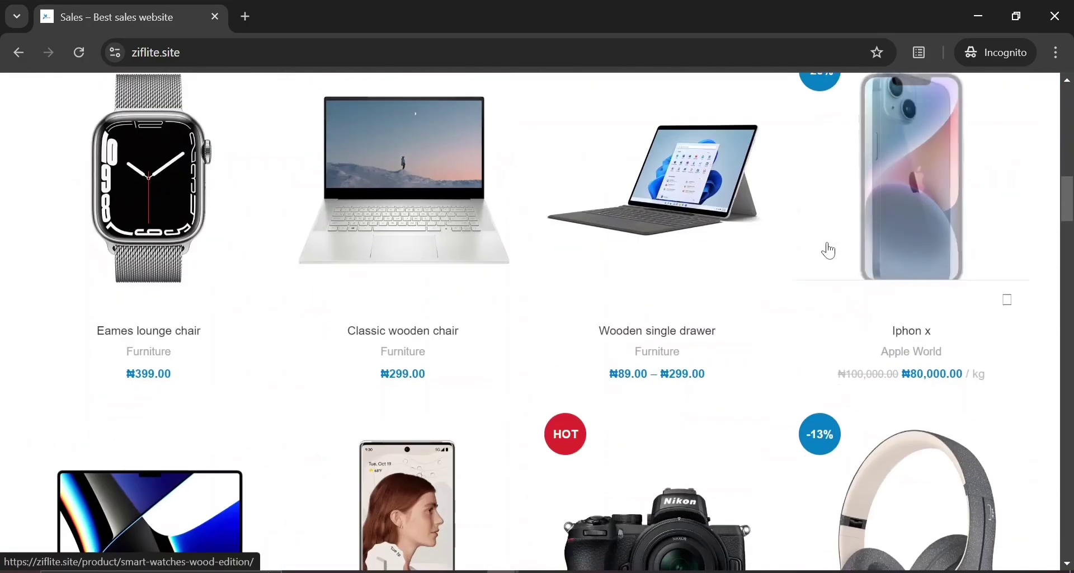
{"action": "scroll", "coordinate": [829, 250], "scroll_direction": "down", "scroll_amount": 15}
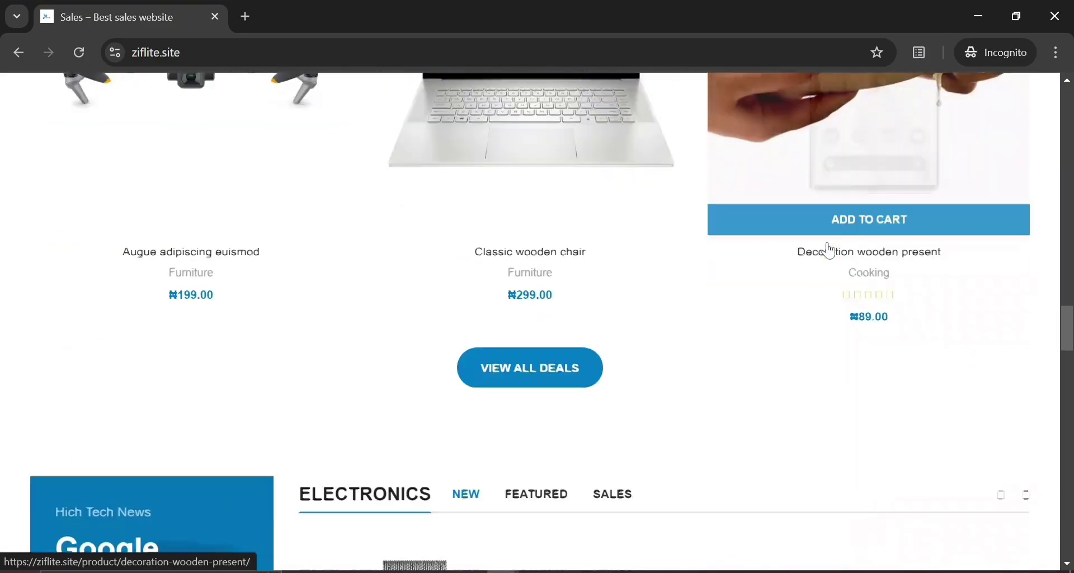
{"action": "scroll", "coordinate": [828, 246], "scroll_direction": "down", "scroll_amount": 15}
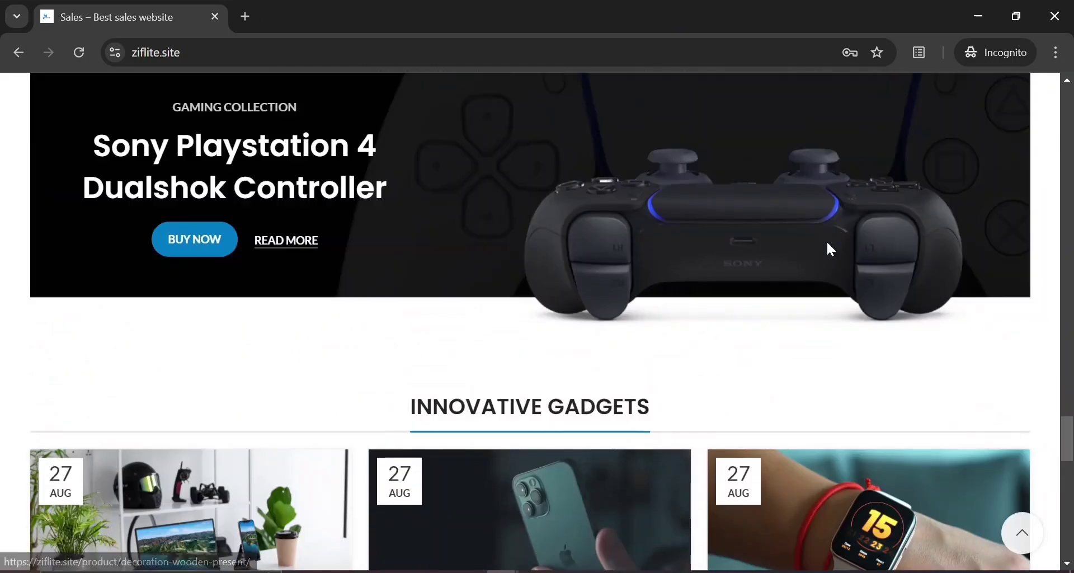
{"action": "scroll", "coordinate": [827, 240], "scroll_direction": "down", "scroll_amount": 5}
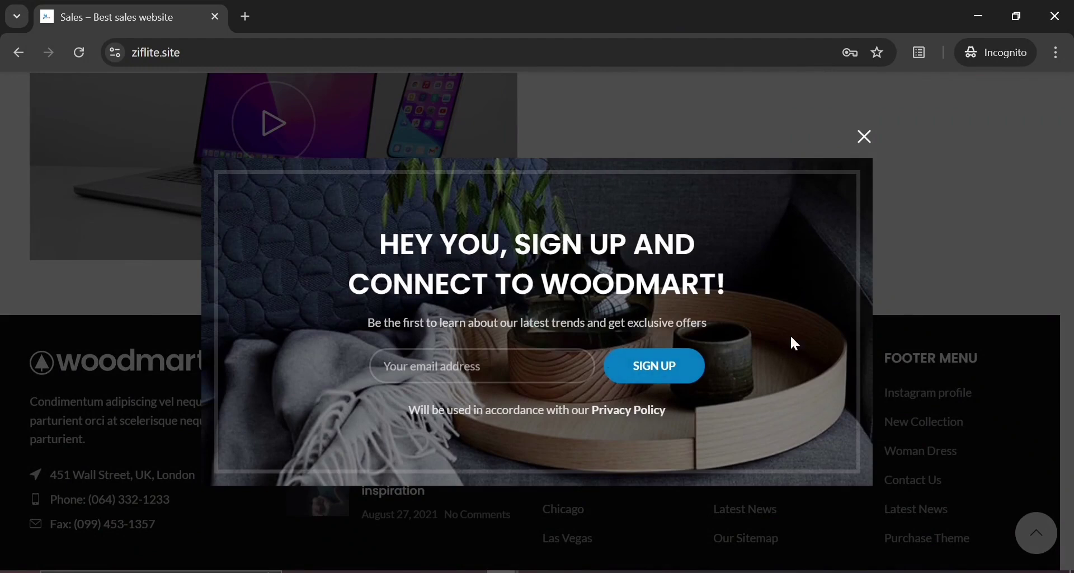
{"action": "left_click", "coordinate": [864, 139]}
{"action": "left_click", "coordinate": [1055, 17]}
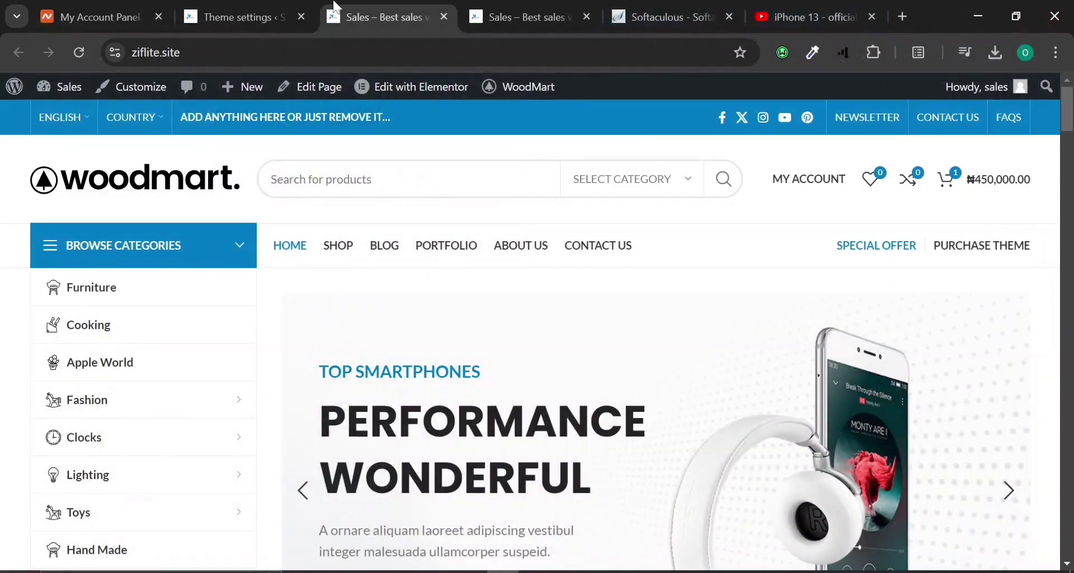
Keep the promo popup content as an HTML block after trying Text, and check the block dropdown.
{"action": "left_click", "coordinate": [271, 9]}
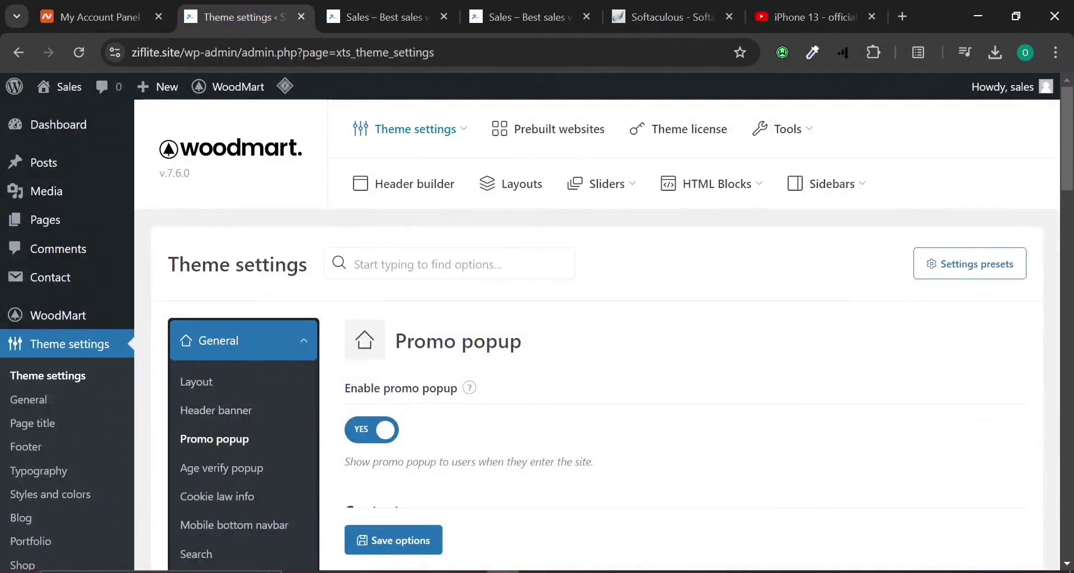
{"action": "scroll", "coordinate": [604, 335], "scroll_direction": "down", "scroll_amount": 2}
{"action": "scroll", "coordinate": [635, 432], "scroll_direction": "down", "scroll_amount": 4}
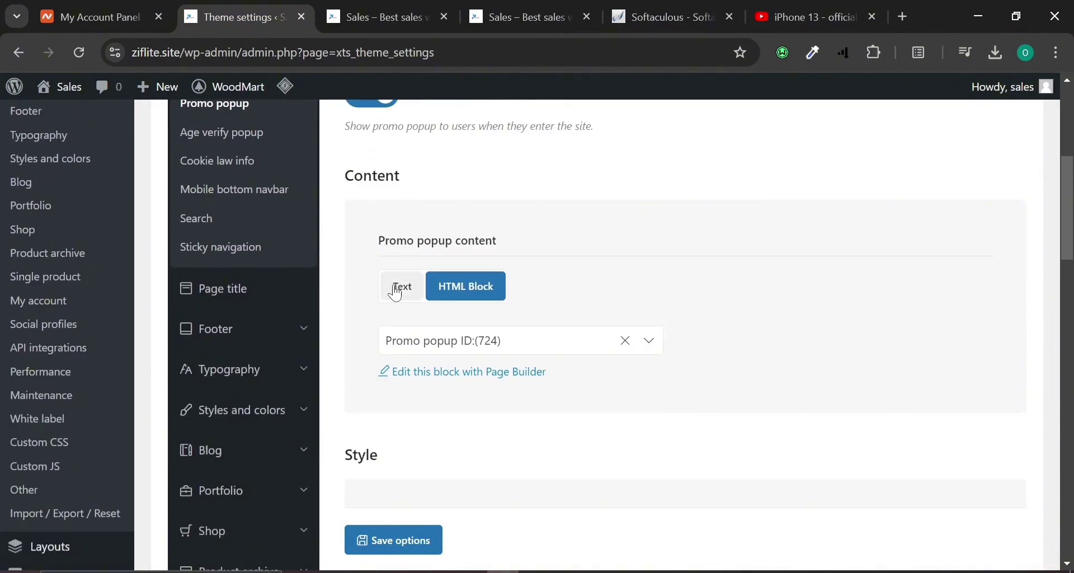
{"action": "left_click", "coordinate": [391, 285]}
{"action": "left_click", "coordinate": [437, 289]}
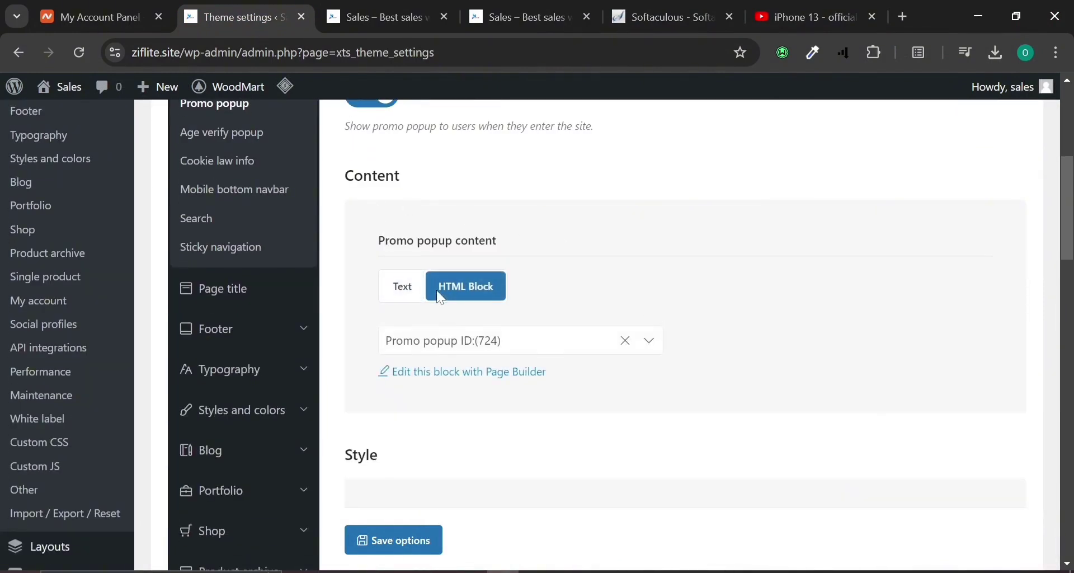
{"action": "left_click", "coordinate": [453, 342]}
{"action": "left_click", "coordinate": [453, 343]}
{"action": "left_click", "coordinate": [453, 343]}
{"action": "left_click", "coordinate": [454, 343]}
Load the admin Dashboard from the storefront's admin bar and move its tab to second position.
{"action": "left_click", "coordinate": [408, 16]}
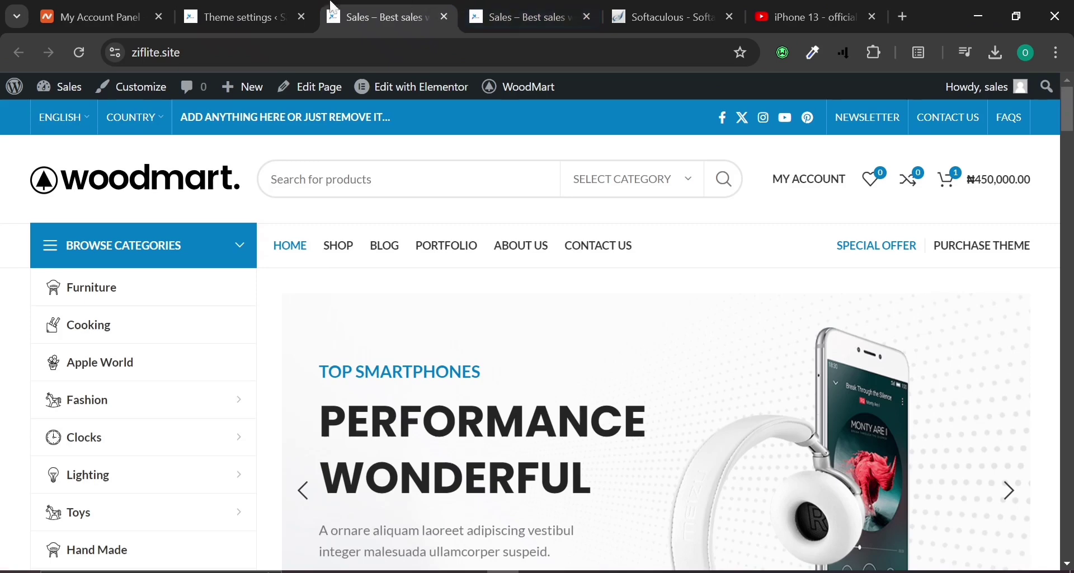
{"action": "left_click", "coordinate": [69, 103]}
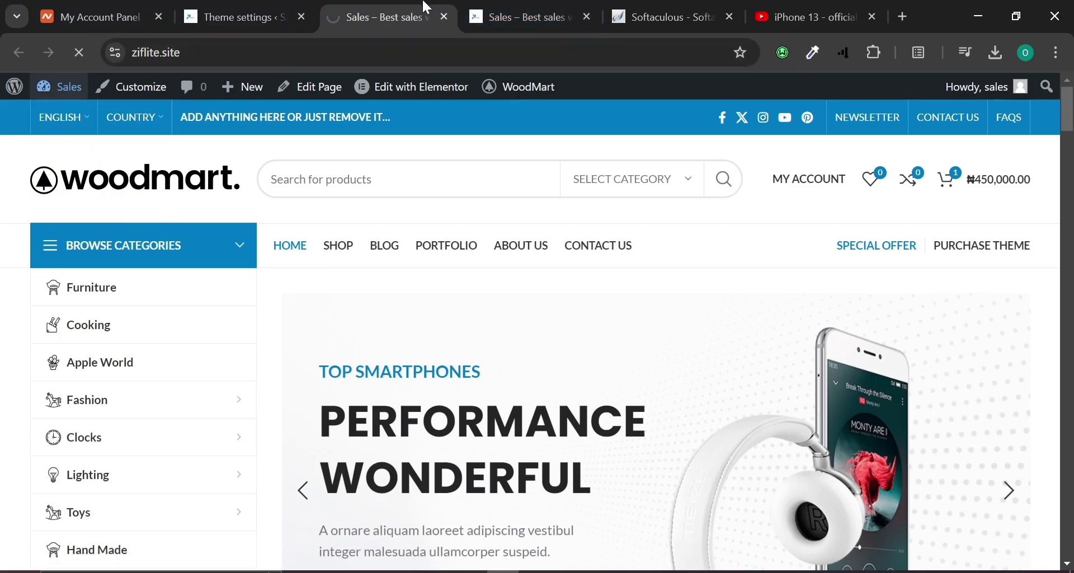
{"action": "left_click_drag", "start_coordinate": [428, 16], "coordinate": [301, 6]}
{"action": "left_click", "coordinate": [381, 17]}
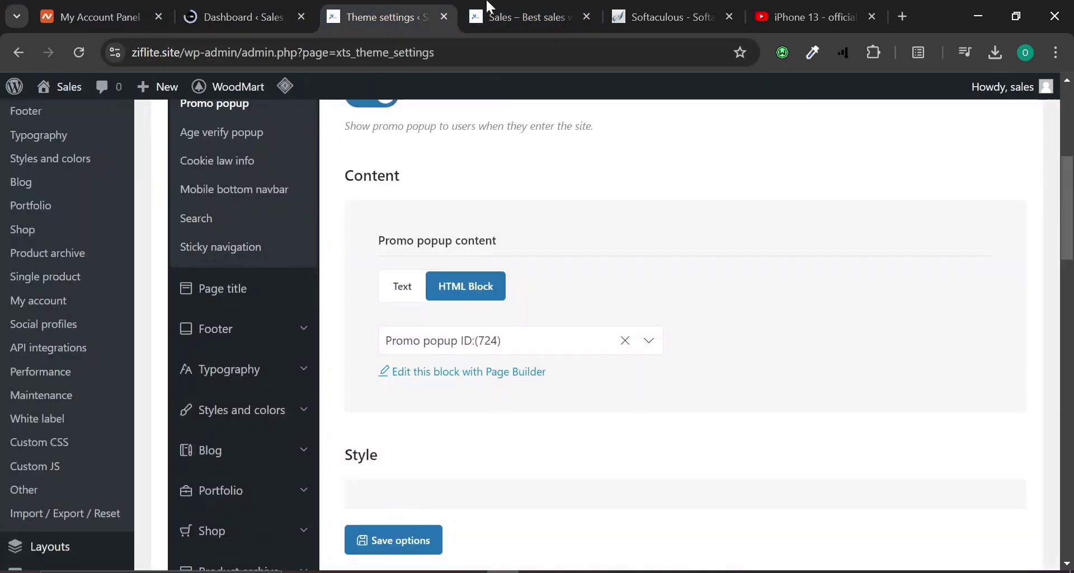
{"action": "left_click", "coordinate": [264, 16]}
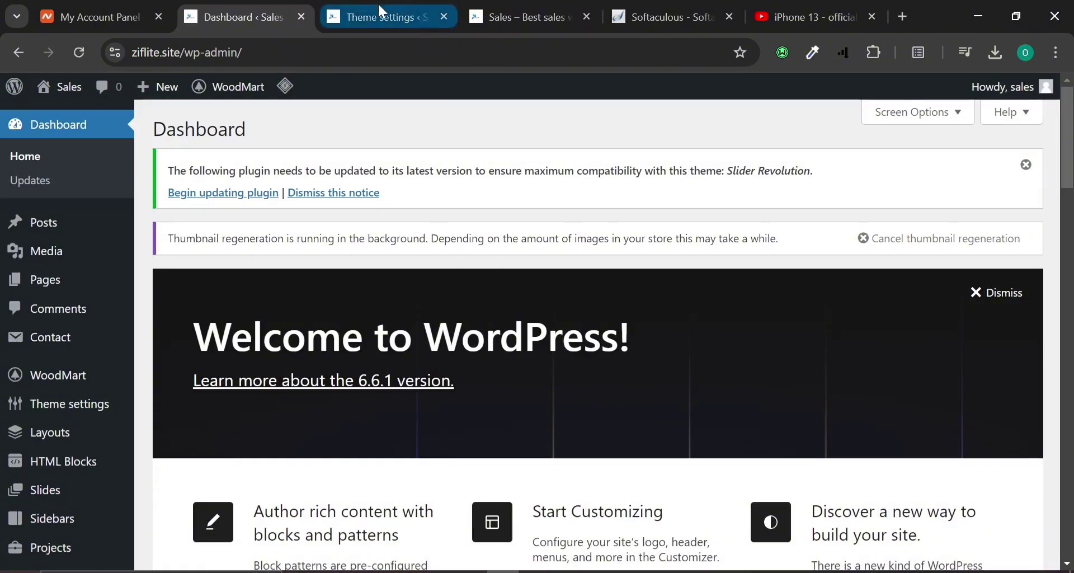
{"action": "mouse_move", "coordinate": [87, 348]}
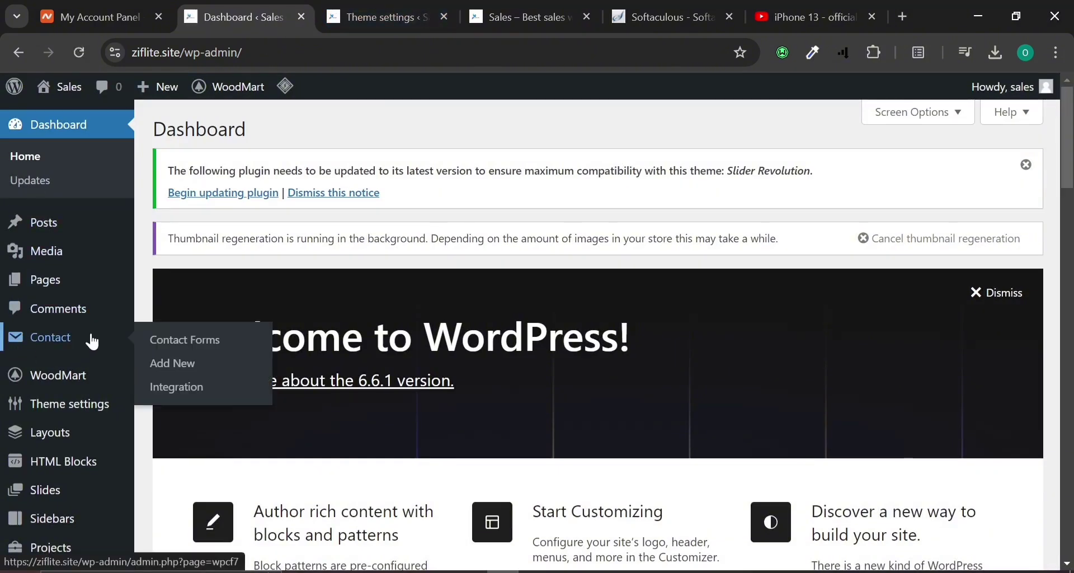
{"action": "scroll", "coordinate": [92, 341], "scroll_direction": "down", "scroll_amount": 2}
{"action": "mouse_move", "coordinate": [45, 360]}
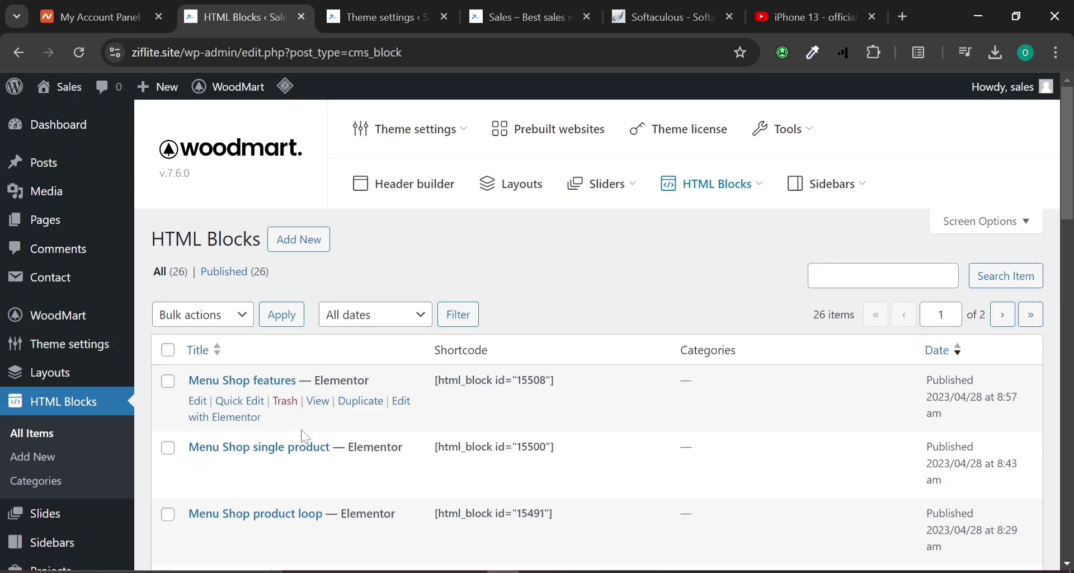
View the existing Menu Shop features HTML block in a new tab, then close it.
{"action": "right_click", "coordinate": [318, 403]}
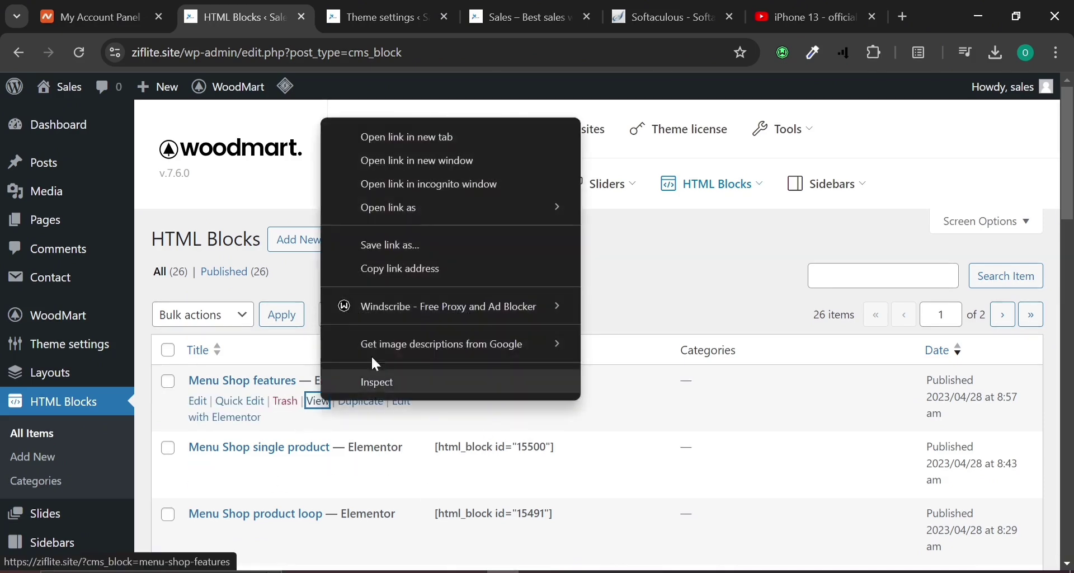
{"action": "left_click", "coordinate": [475, 141]}
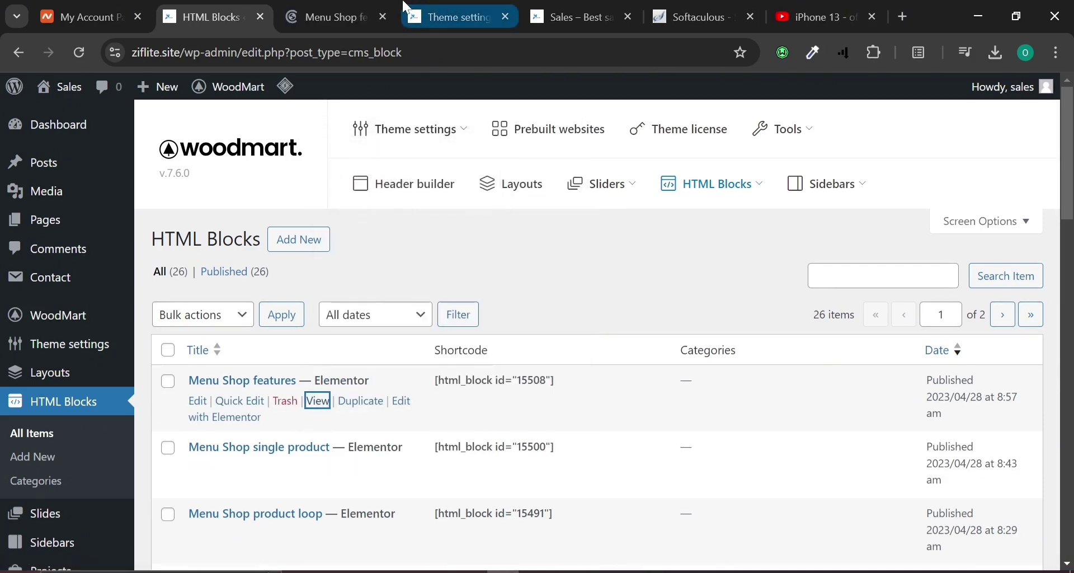
{"action": "left_click", "coordinate": [351, 7]}
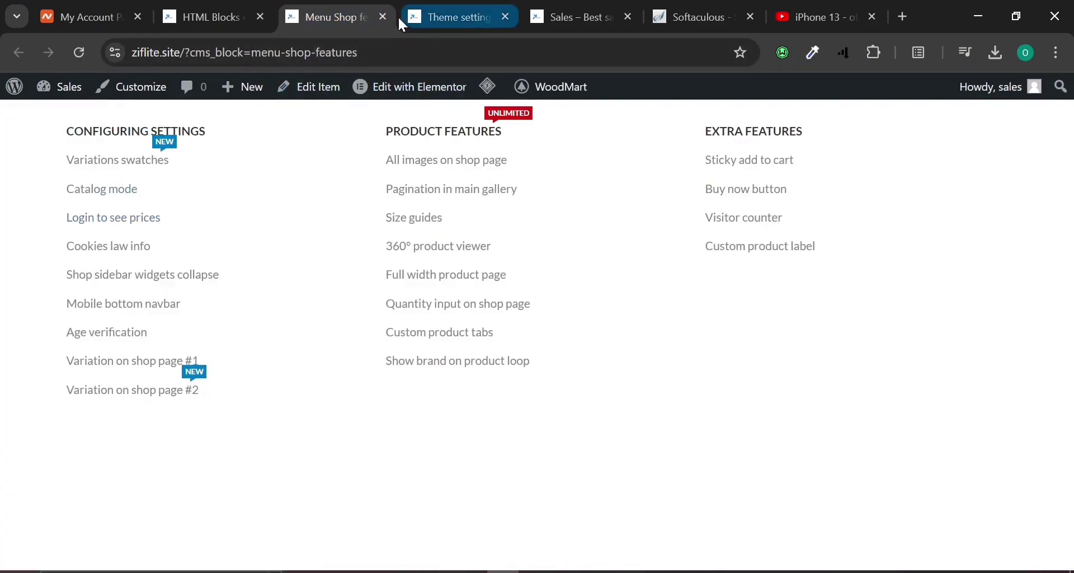
{"action": "left_click", "coordinate": [383, 17]}
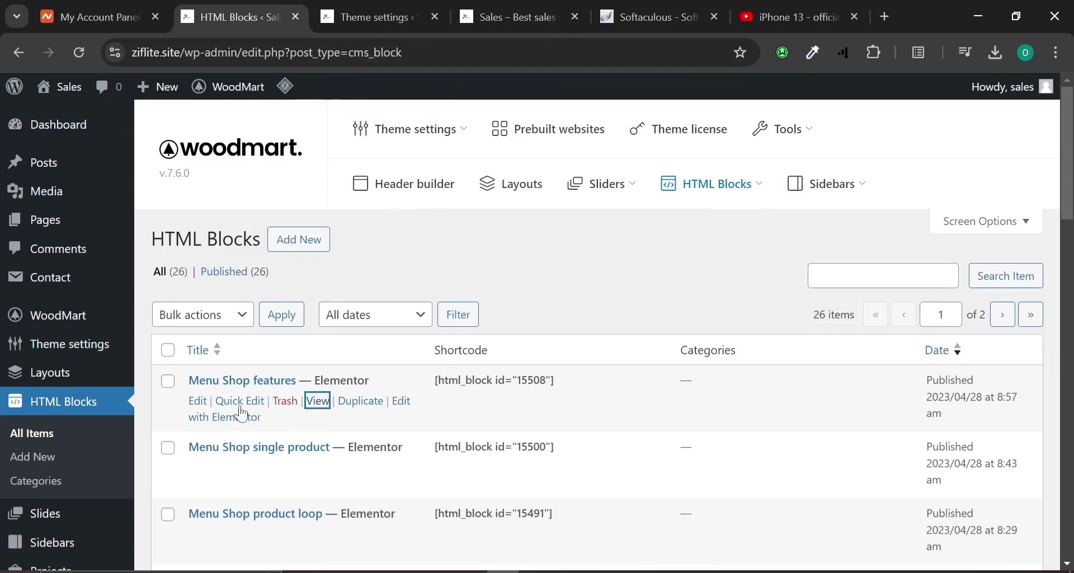
Add a new HTML block titled 'test' and publish it.
{"action": "left_click", "coordinate": [298, 257]}
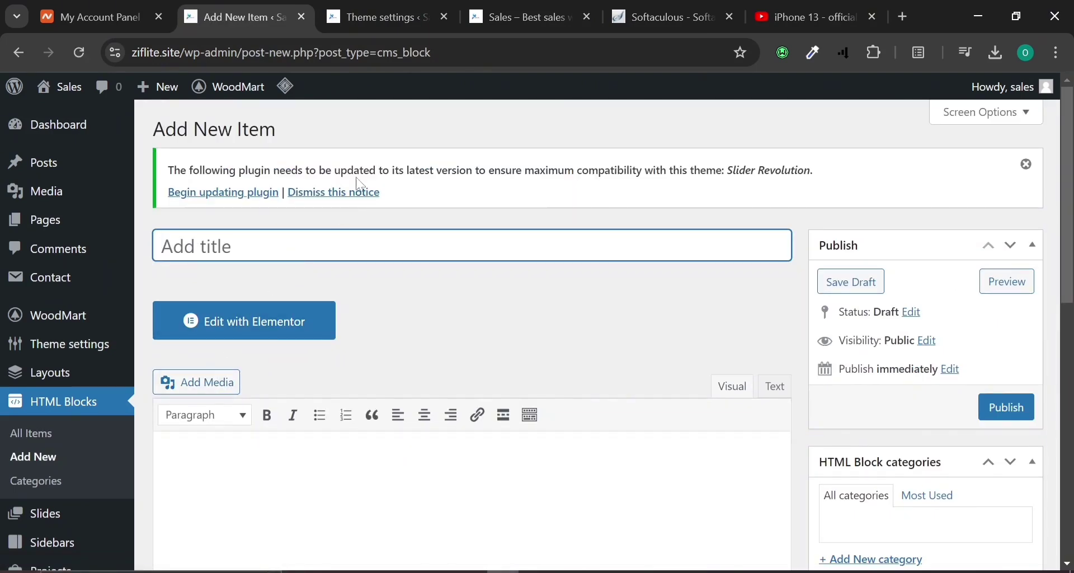
{"action": "left_click", "coordinate": [374, 16]}
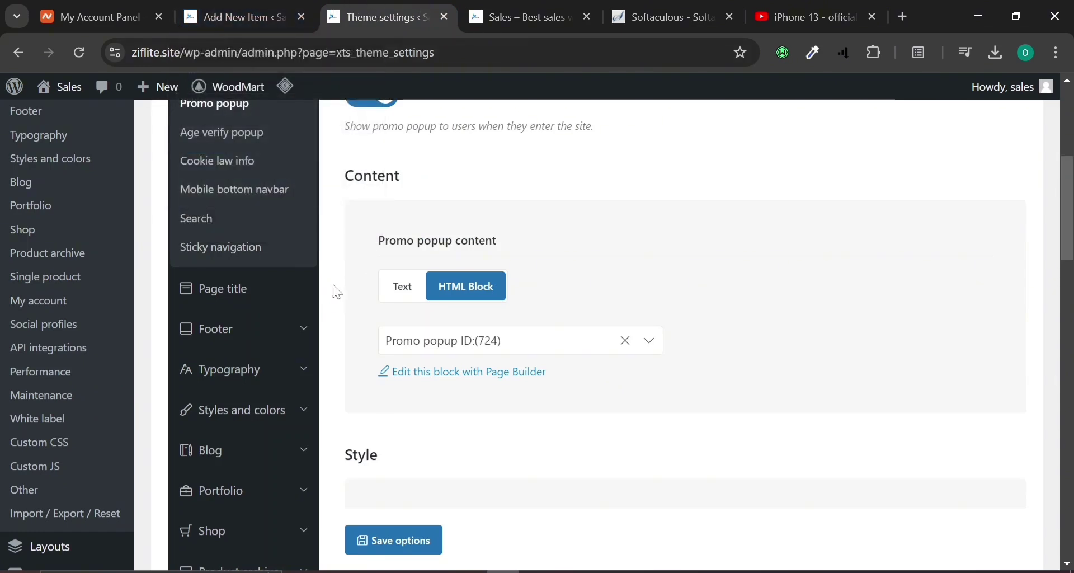
{"action": "left_click", "coordinate": [266, 6]}
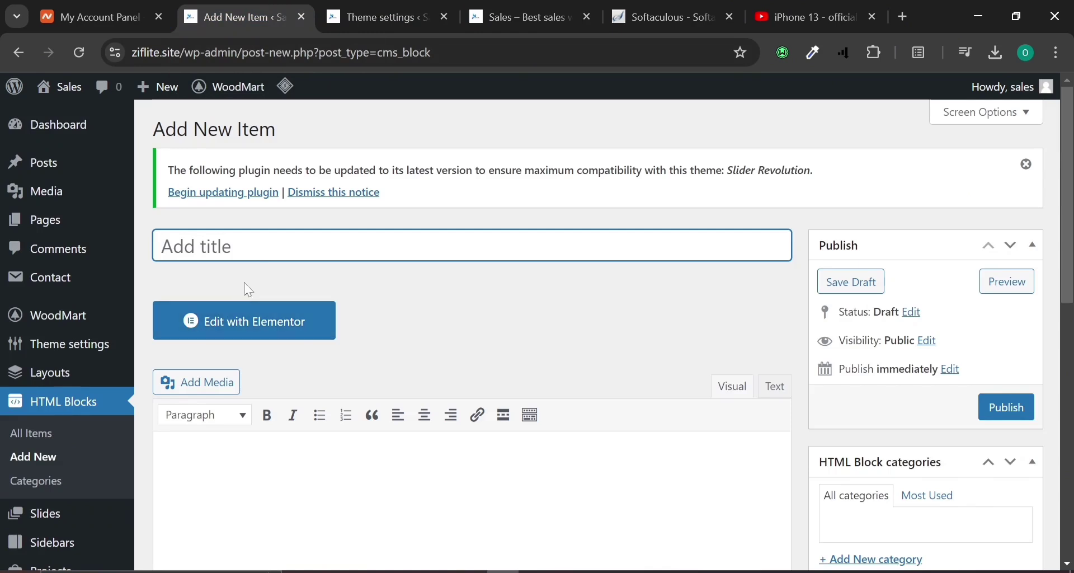
{"action": "type", "text": "test"}
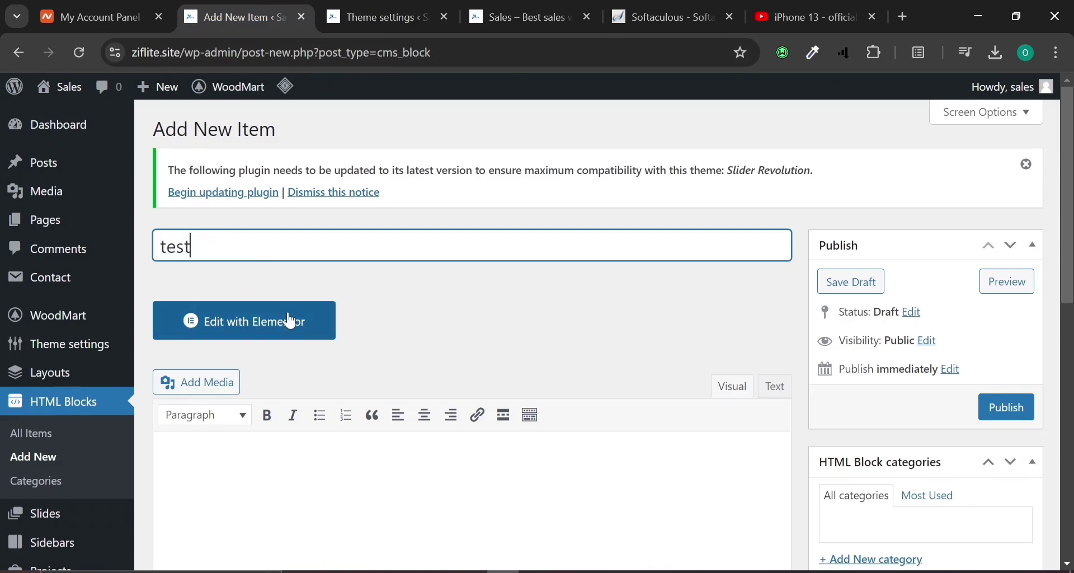
{"action": "left_click", "coordinate": [1007, 408]}
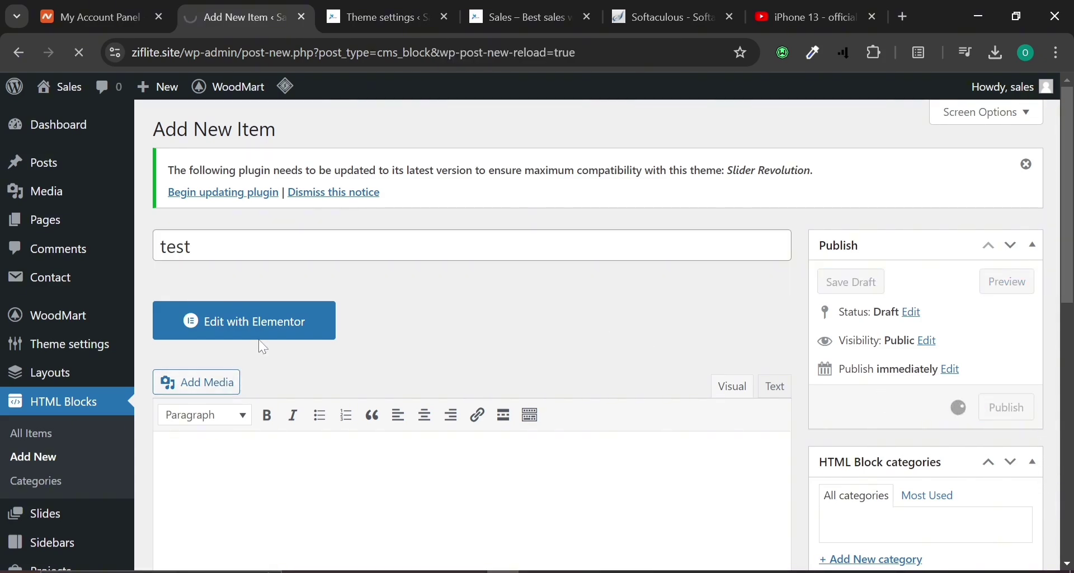
Open the 'test' HTML block in Elementor and add a two-column grid container.
{"action": "left_click", "coordinate": [263, 364]}
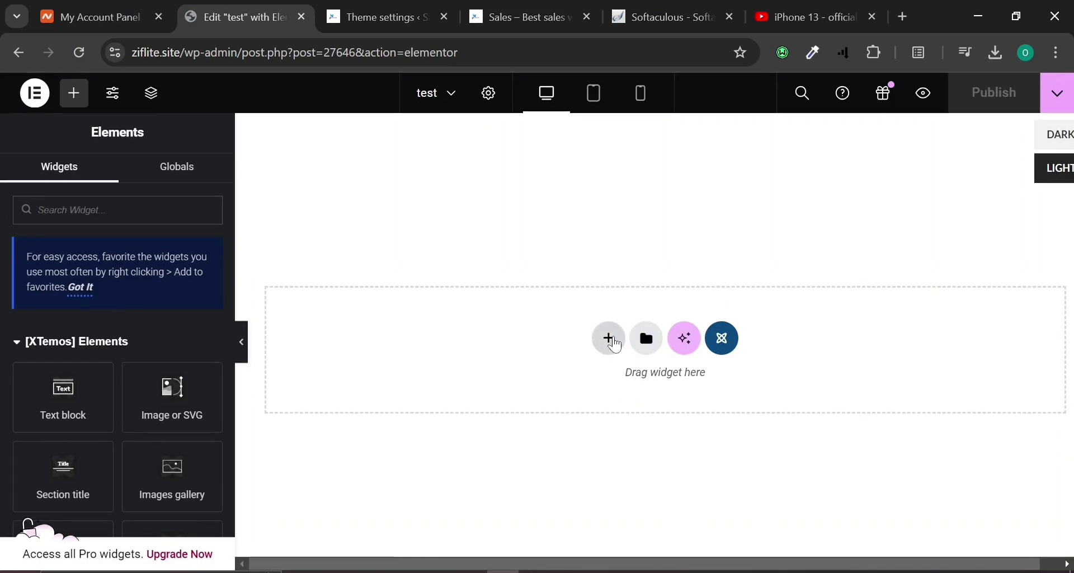
{"action": "left_click", "coordinate": [616, 345]}
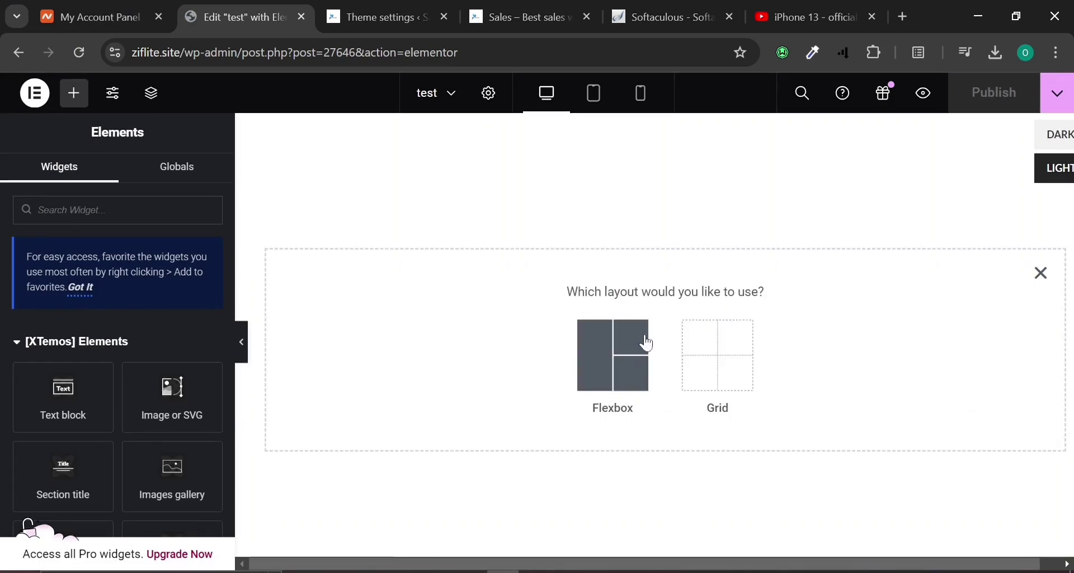
{"action": "left_click", "coordinate": [734, 364]}
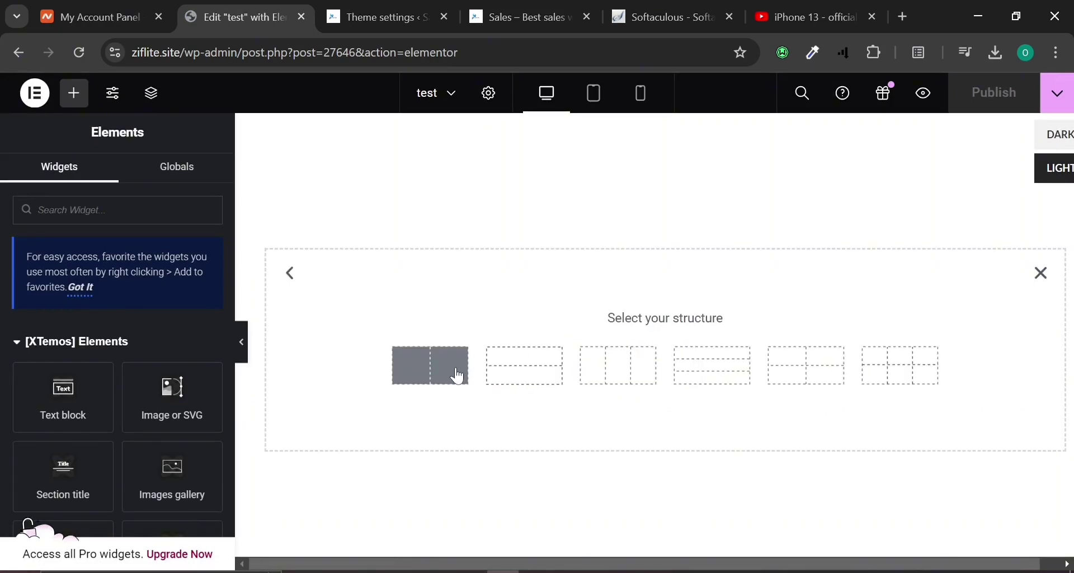
{"action": "left_click", "coordinate": [440, 361]}
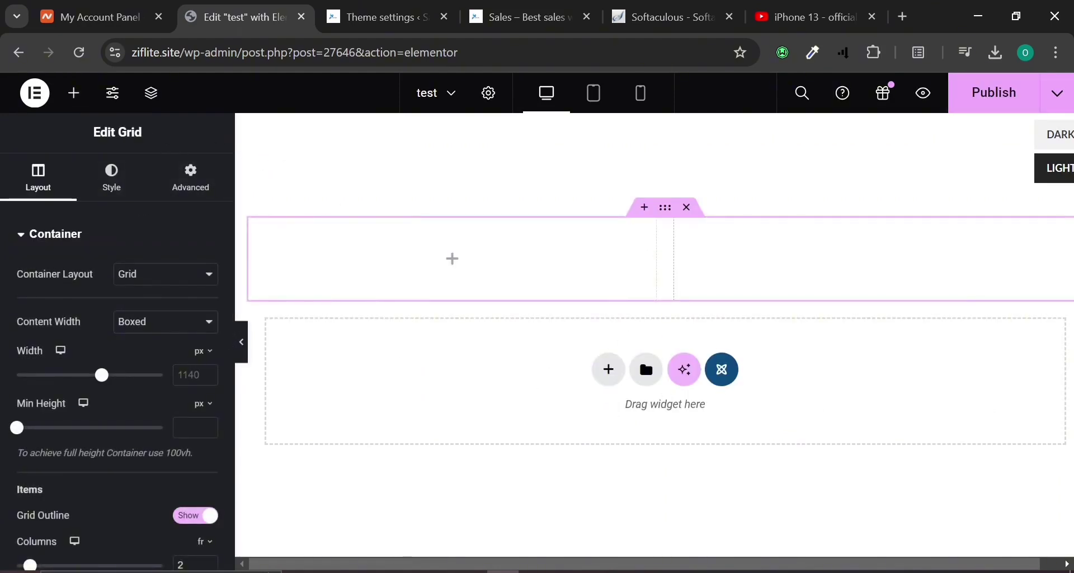
Collapse the XTemos widget groups and drop an Image widget onto the page.
{"action": "left_click", "coordinate": [207, 185]}
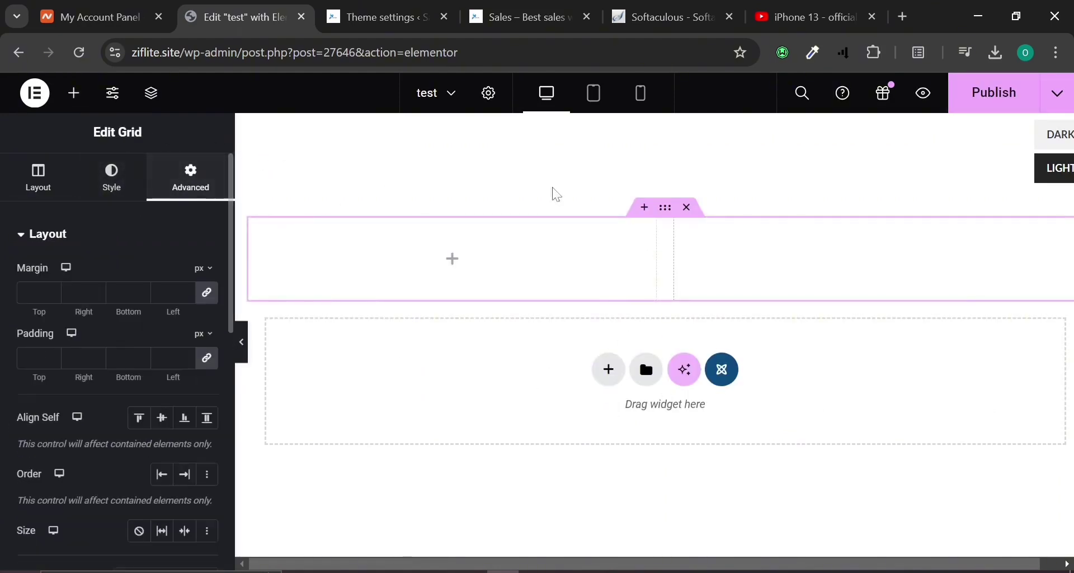
{"action": "left_click", "coordinate": [506, 130]}
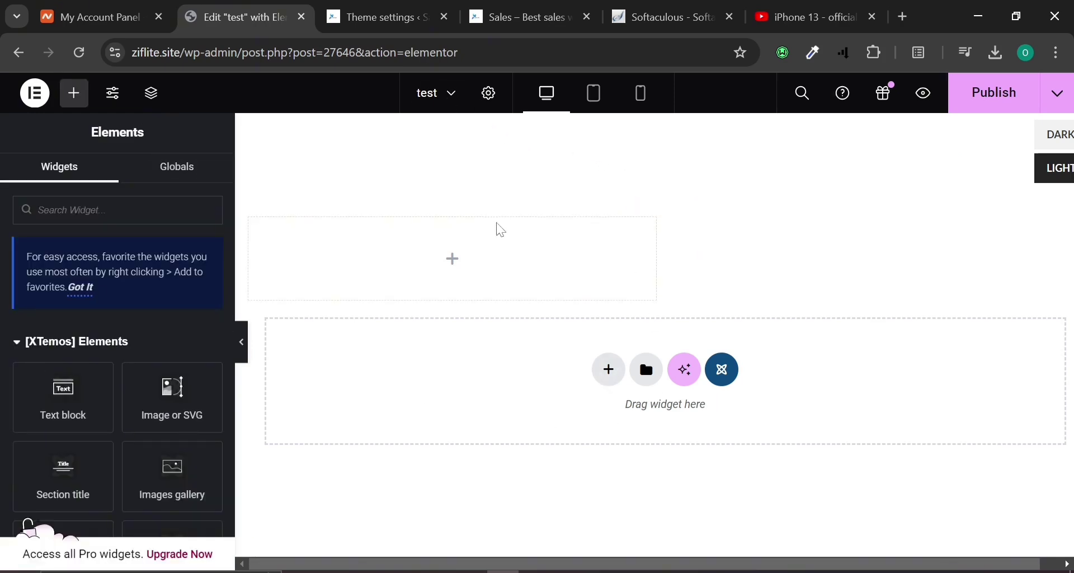
{"action": "left_click", "coordinate": [82, 288]}
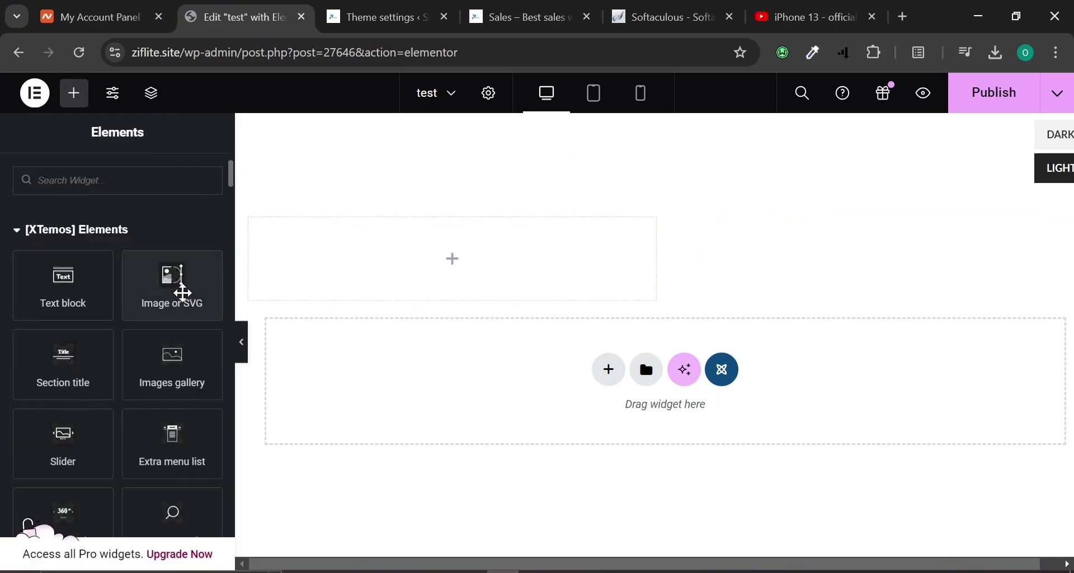
{"action": "scroll", "coordinate": [130, 422], "scroll_direction": "down", "scroll_amount": 6}
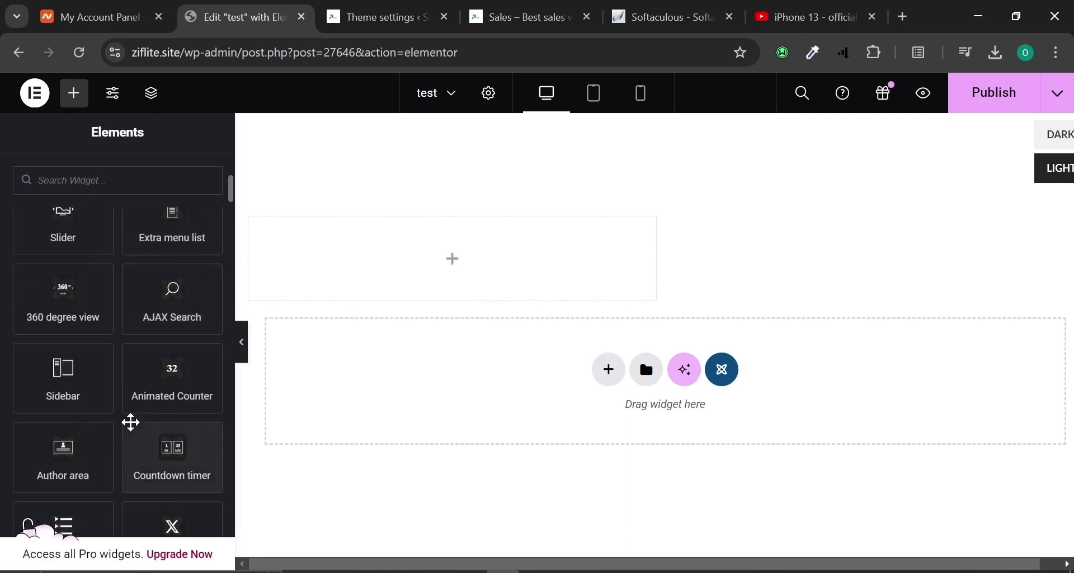
{"action": "scroll", "coordinate": [130, 413], "scroll_direction": "up", "scroll_amount": 6}
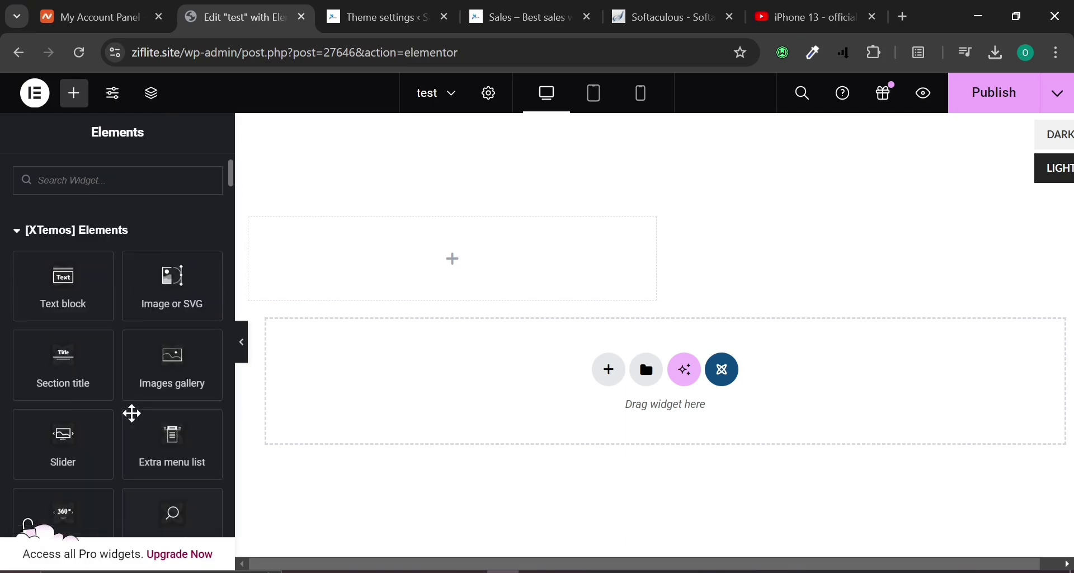
{"action": "left_click", "coordinate": [21, 235]}
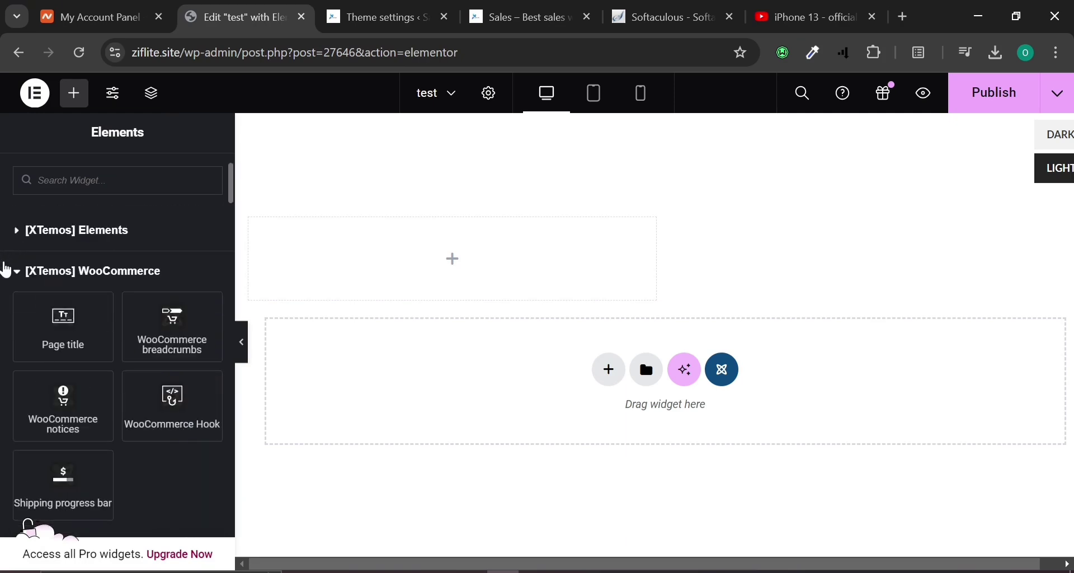
{"action": "left_click", "coordinate": [7, 276]}
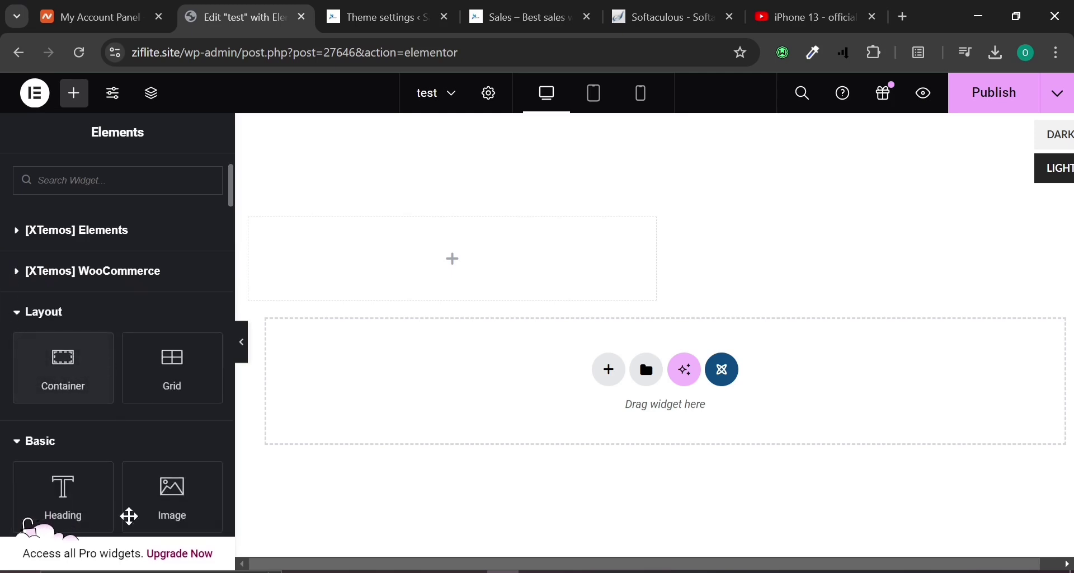
{"action": "left_click_drag", "start_coordinate": [165, 483], "coordinate": [55, 442]}
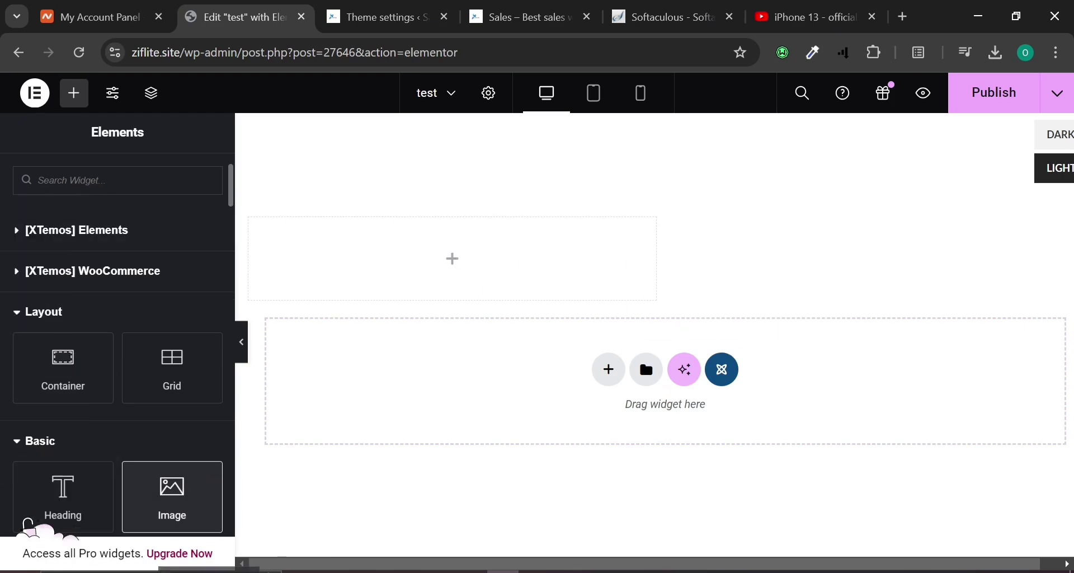
Delete the empty top section and add a new grid container in its place.
{"action": "left_click", "coordinate": [689, 208]}
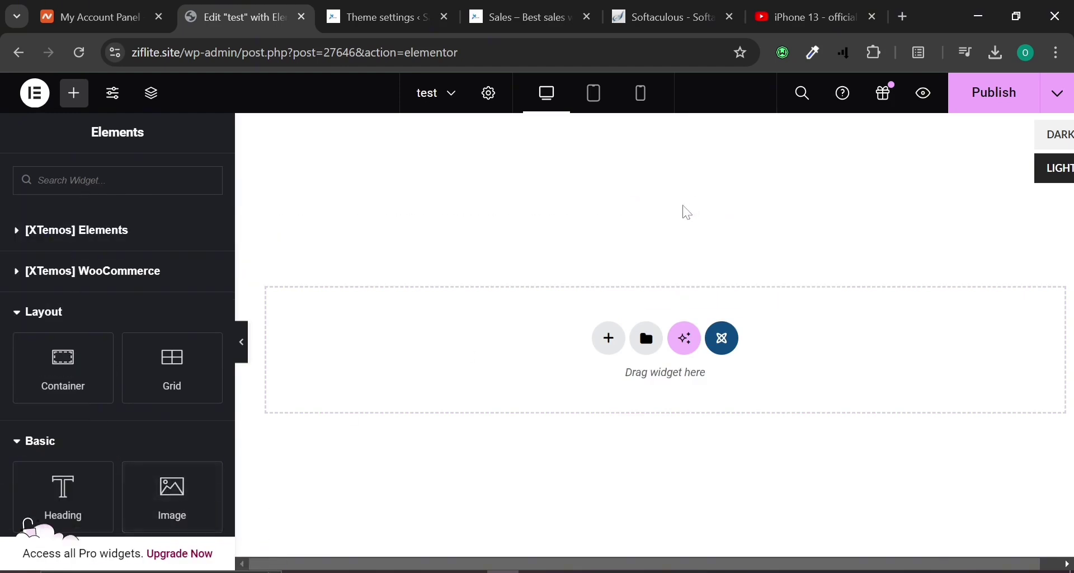
{"action": "left_click", "coordinate": [608, 339]}
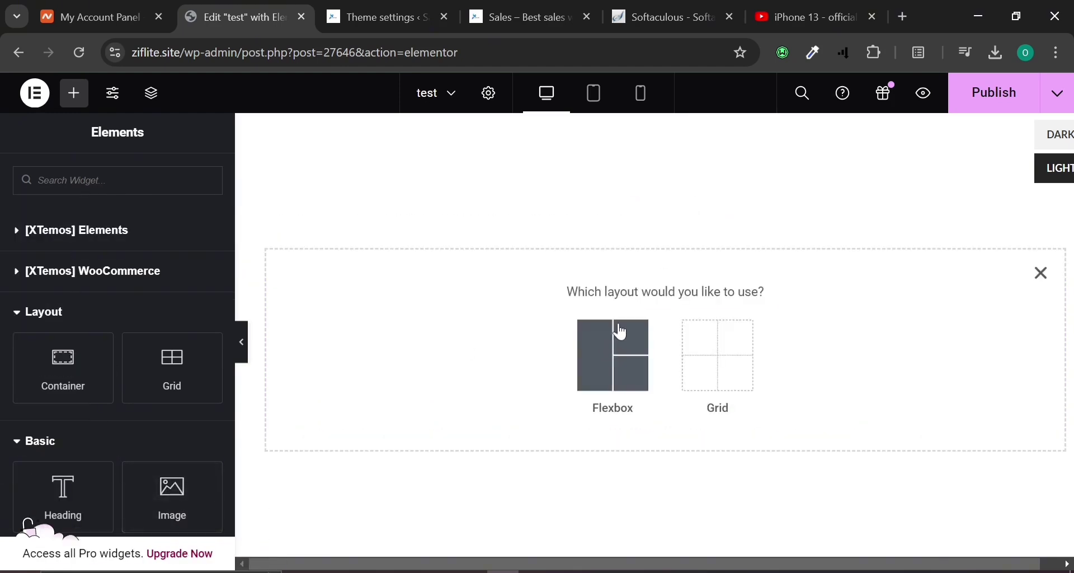
{"action": "left_click", "coordinate": [629, 385]}
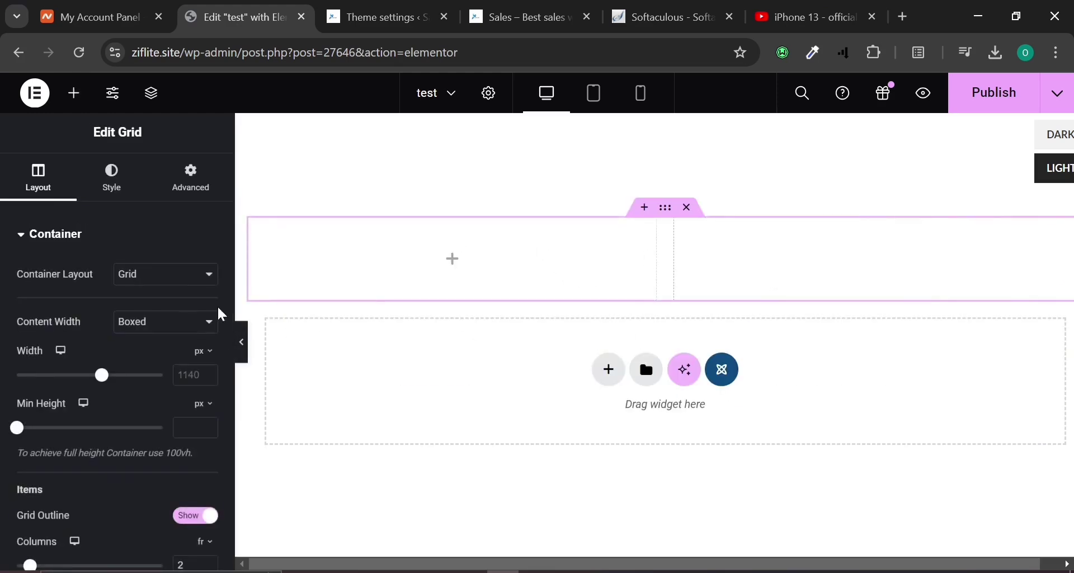
{"action": "left_click", "coordinate": [74, 93]}
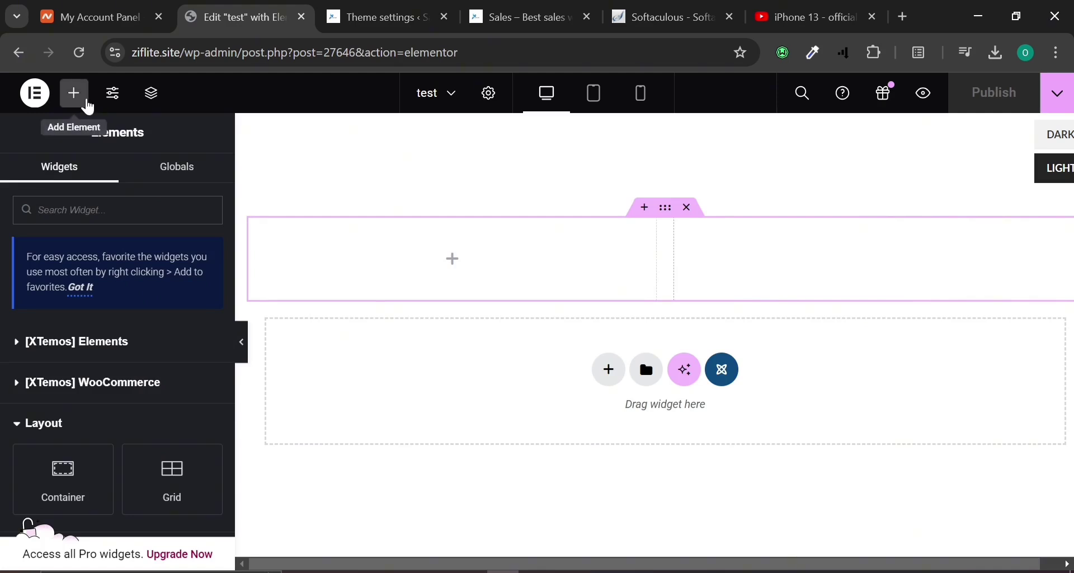
Place an Image widget into each of the two grid columns.
{"action": "scroll", "coordinate": [108, 313], "scroll_direction": "down", "scroll_amount": 4}
{"action": "left_click_drag", "start_coordinate": [149, 379], "coordinate": [636, 264]}
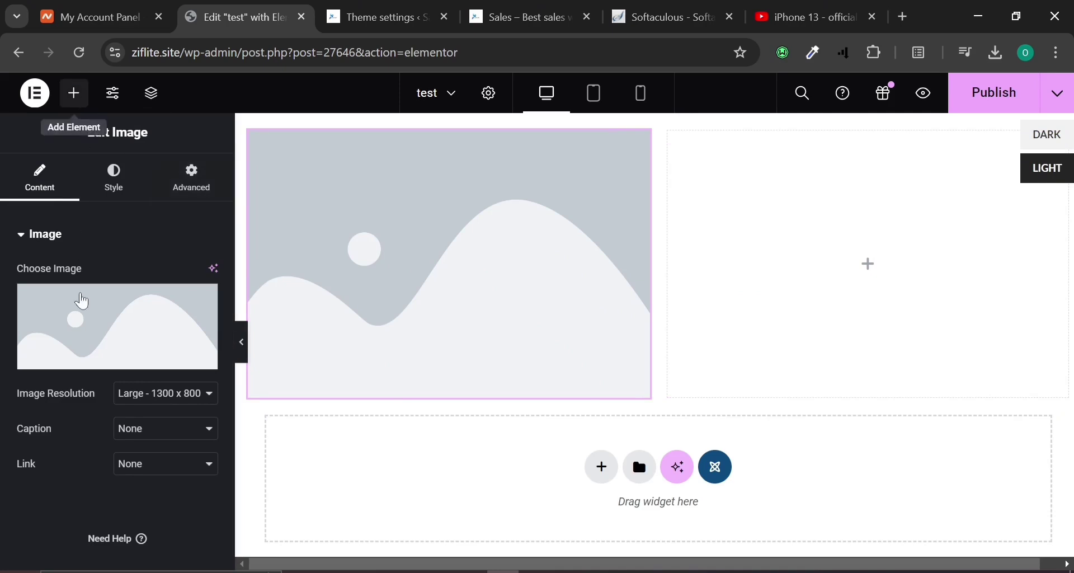
{"action": "scroll", "coordinate": [187, 459], "scroll_direction": "down", "scroll_amount": 2}
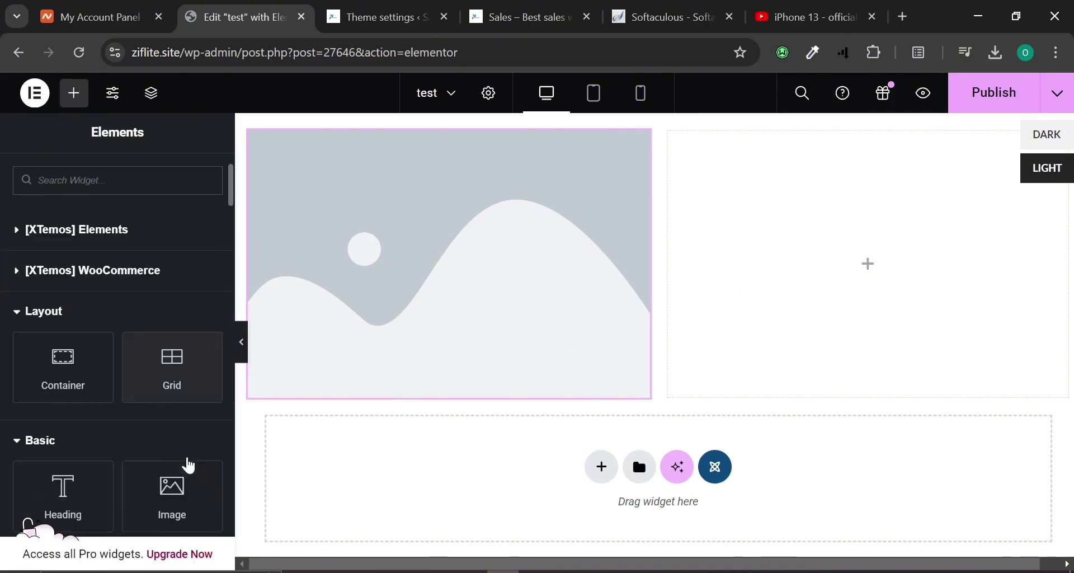
{"action": "scroll", "coordinate": [189, 466], "scroll_direction": "down", "scroll_amount": 2}
{"action": "left_click_drag", "start_coordinate": [193, 411], "coordinate": [944, 293]}
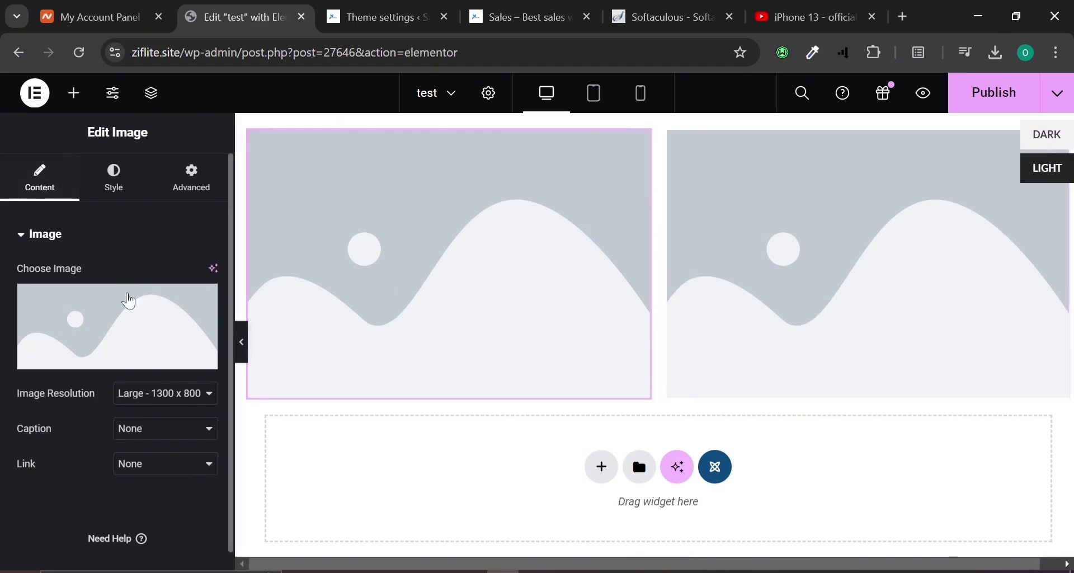
Set the left image to apple-shopping-event.jpg from the Media Library.
{"action": "left_click", "coordinate": [137, 319]}
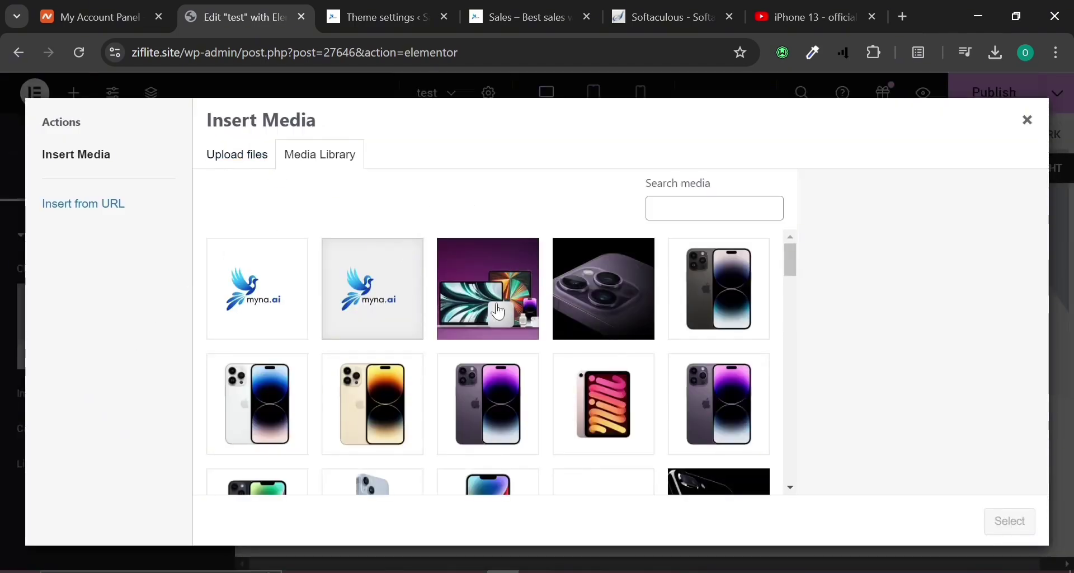
{"action": "scroll", "coordinate": [499, 312], "scroll_direction": "down", "scroll_amount": 15}
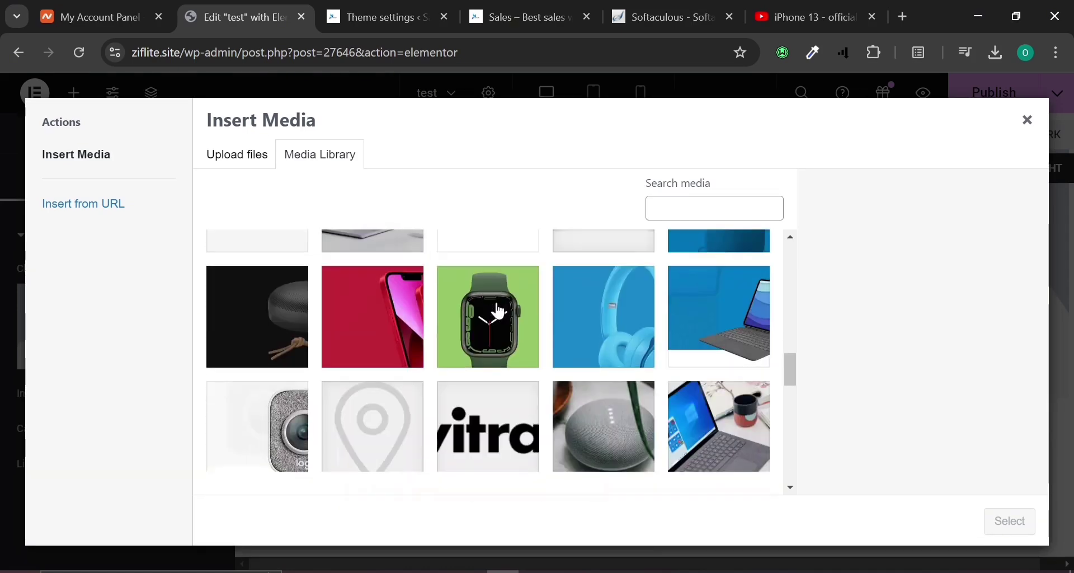
{"action": "scroll", "coordinate": [499, 312], "scroll_direction": "down", "scroll_amount": 2}
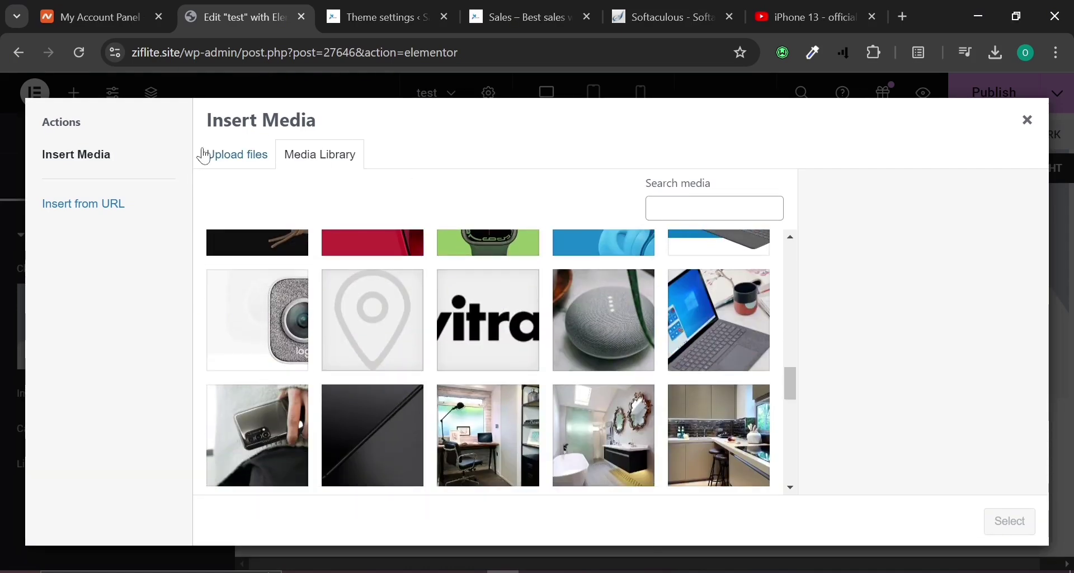
{"action": "left_click", "coordinate": [224, 155]}
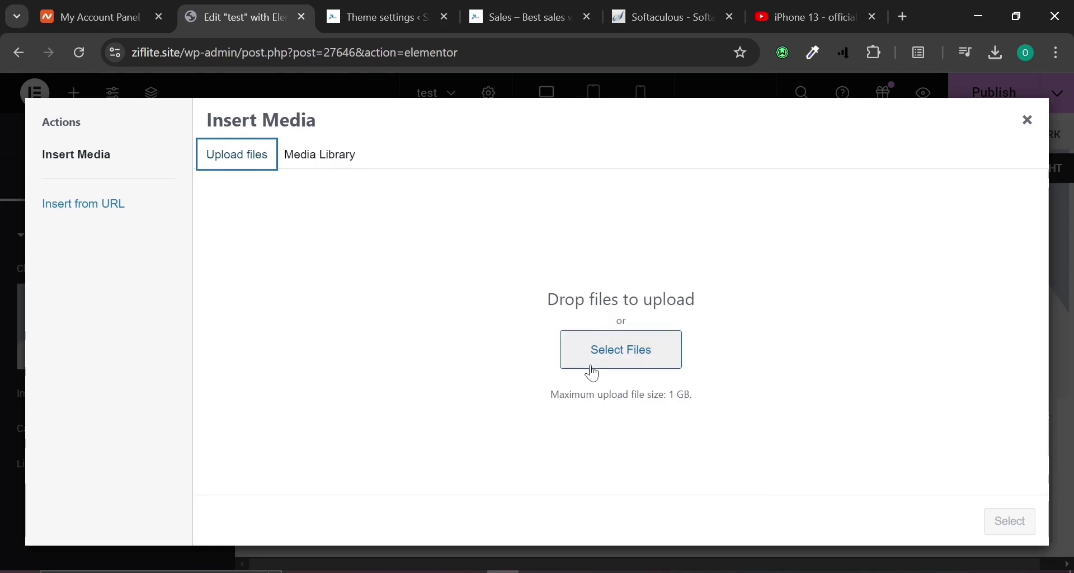
{"action": "left_click", "coordinate": [340, 153]}
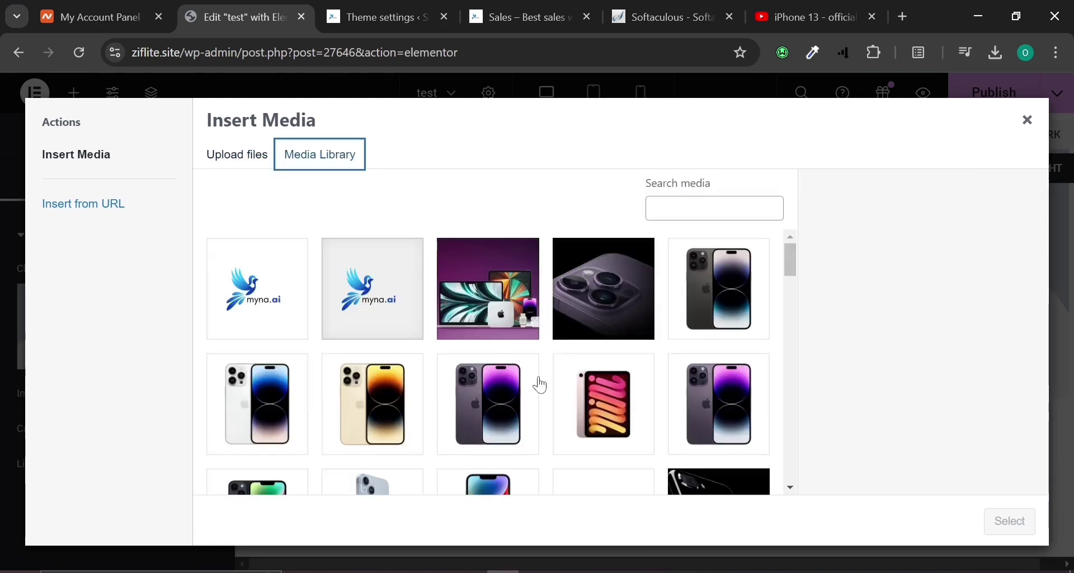
{"action": "left_click", "coordinate": [530, 301]}
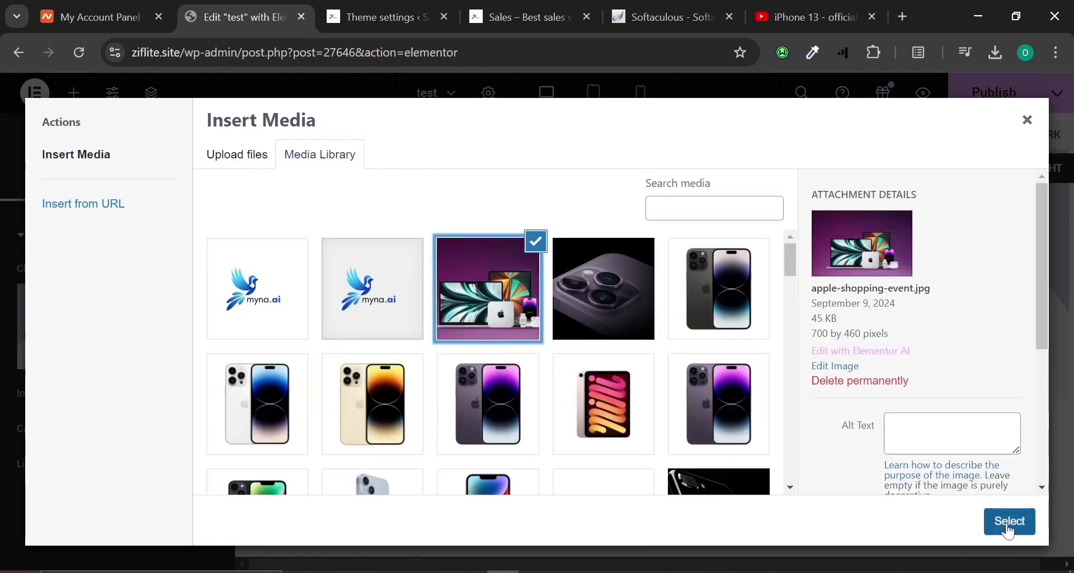
{"action": "left_click", "coordinate": [1005, 526]}
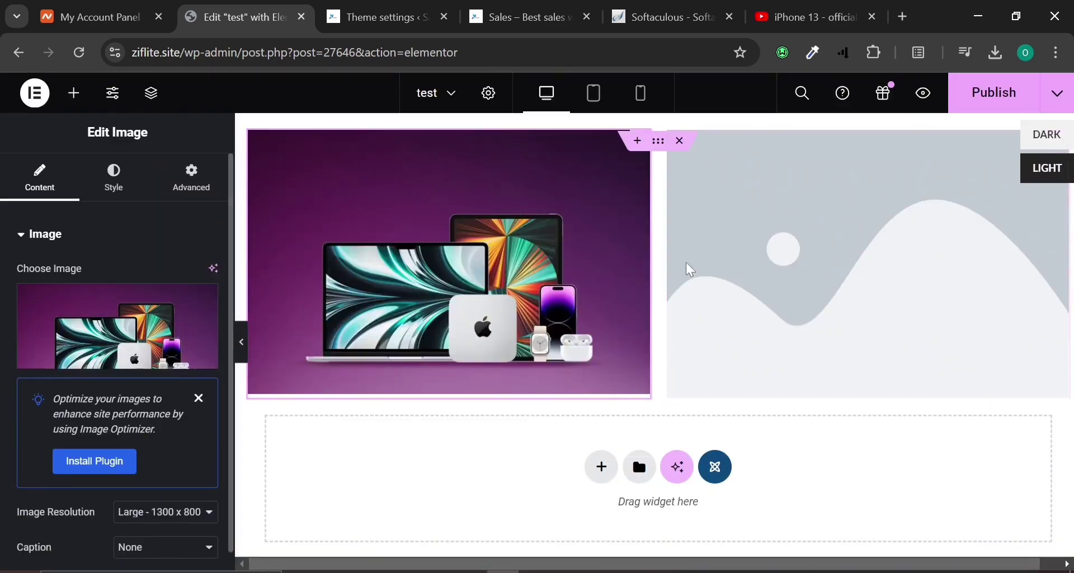
{"action": "left_click", "coordinate": [846, 220]}
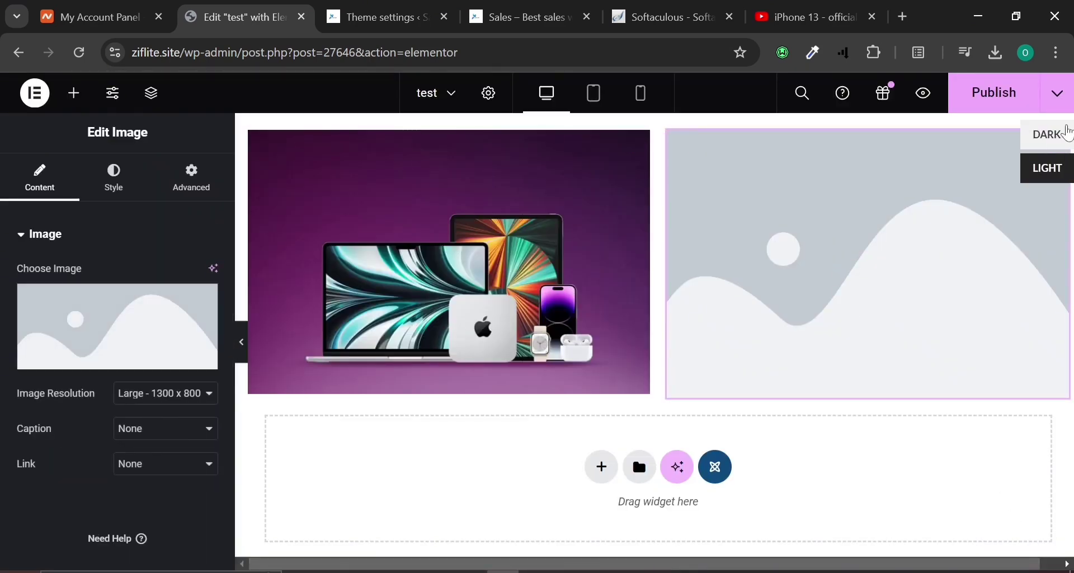
Zoom the browser to 80% and delete the right placeholder image widget.
{"action": "left_click", "coordinate": [1058, 53]}
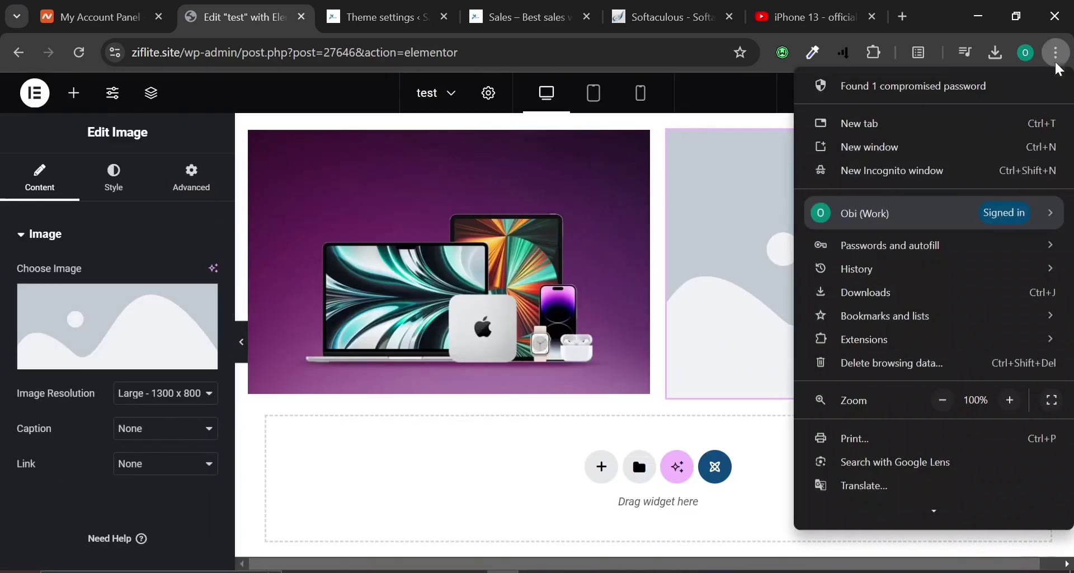
{"action": "left_click", "coordinate": [944, 401]}
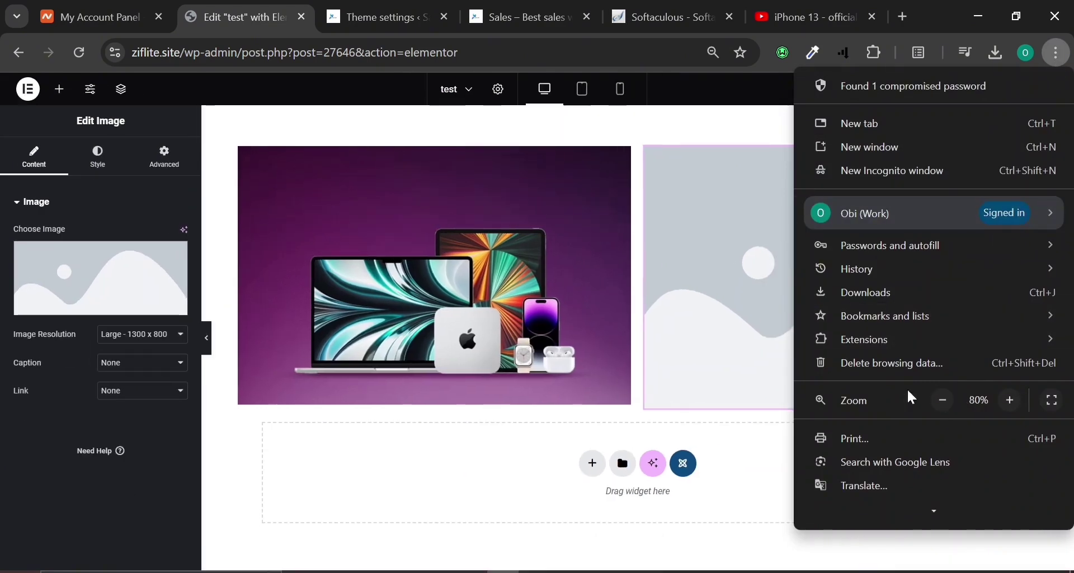
{"action": "left_click", "coordinate": [438, 404]}
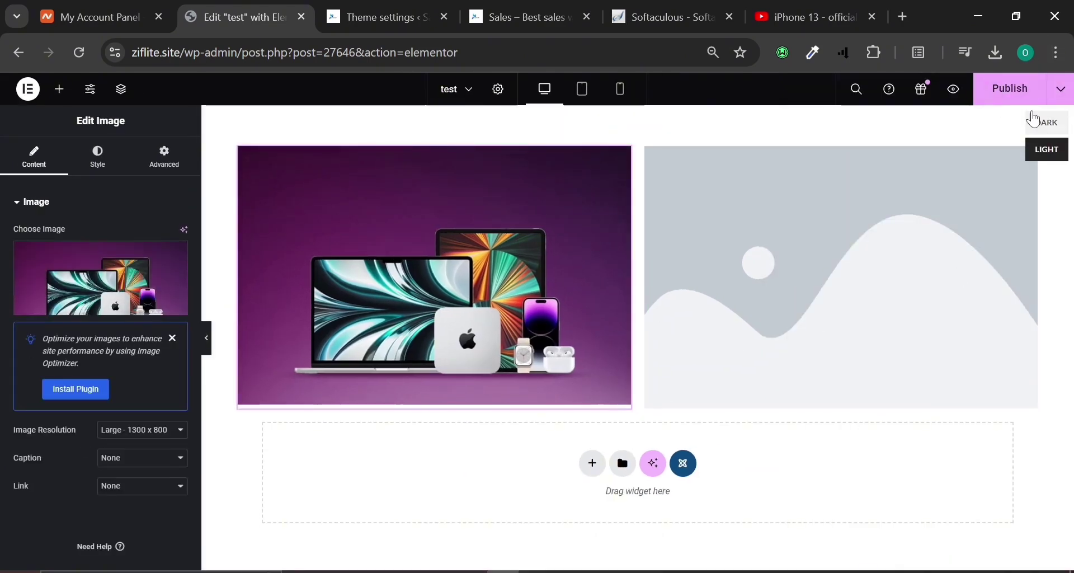
{"action": "left_click", "coordinate": [1044, 131]}
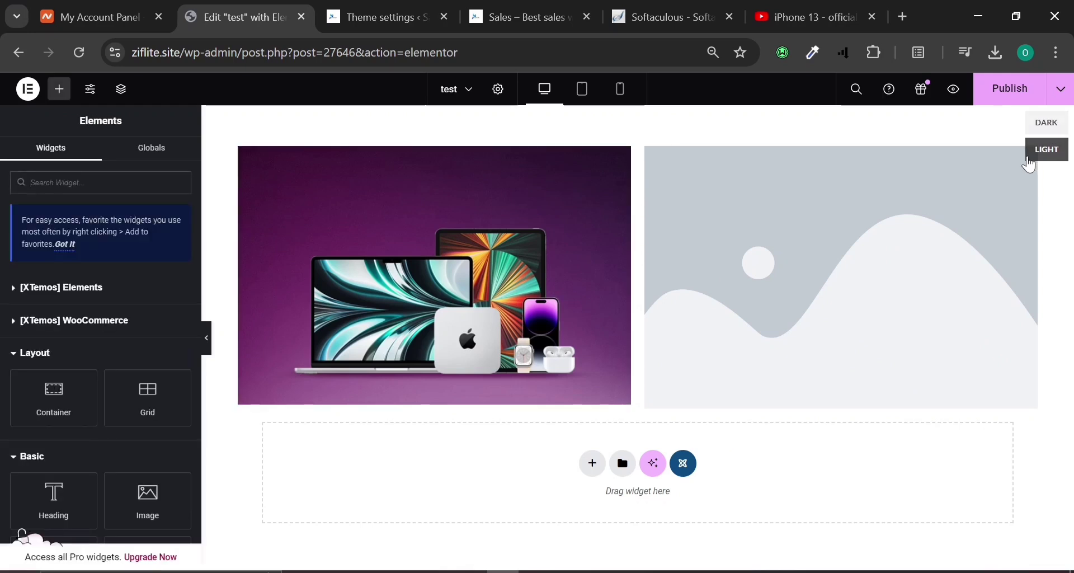
{"action": "right_click", "coordinate": [1028, 162]}
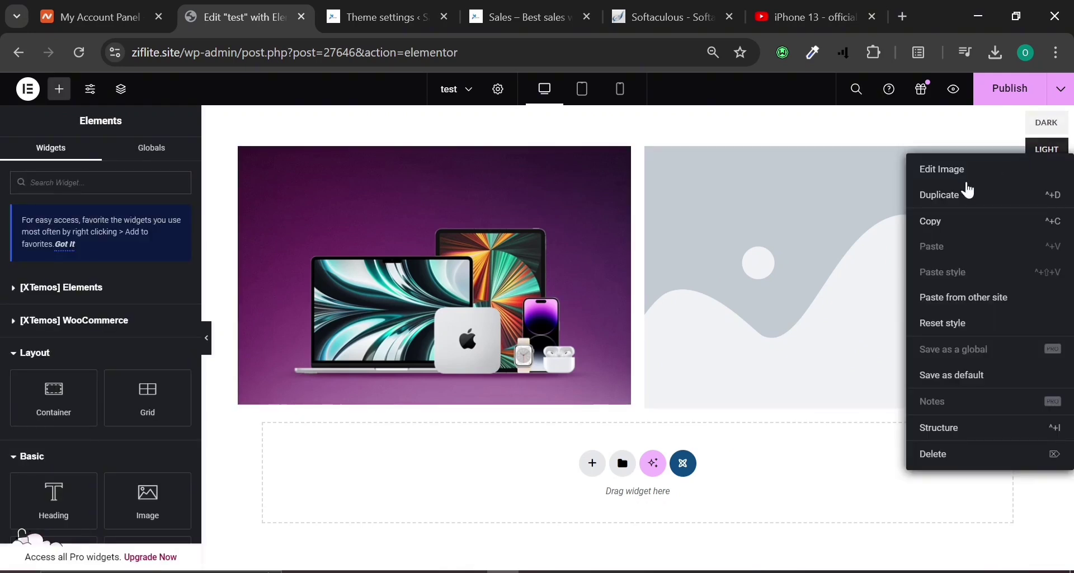
{"action": "left_click", "coordinate": [927, 454]}
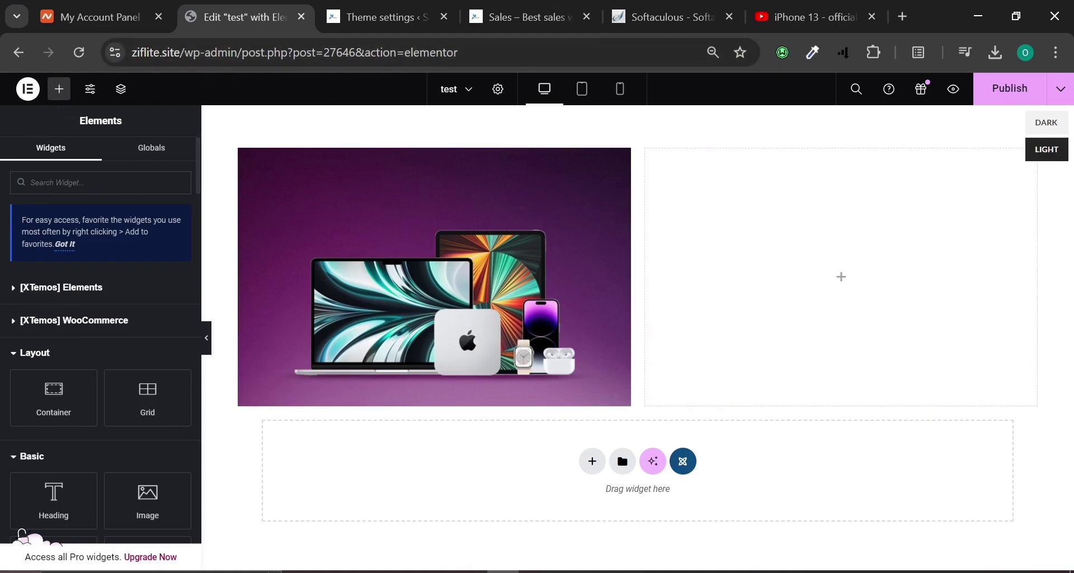
Put a Heading in the right column, type '50', then clear its title.
{"action": "left_click_drag", "start_coordinate": [60, 498], "coordinate": [787, 279]}
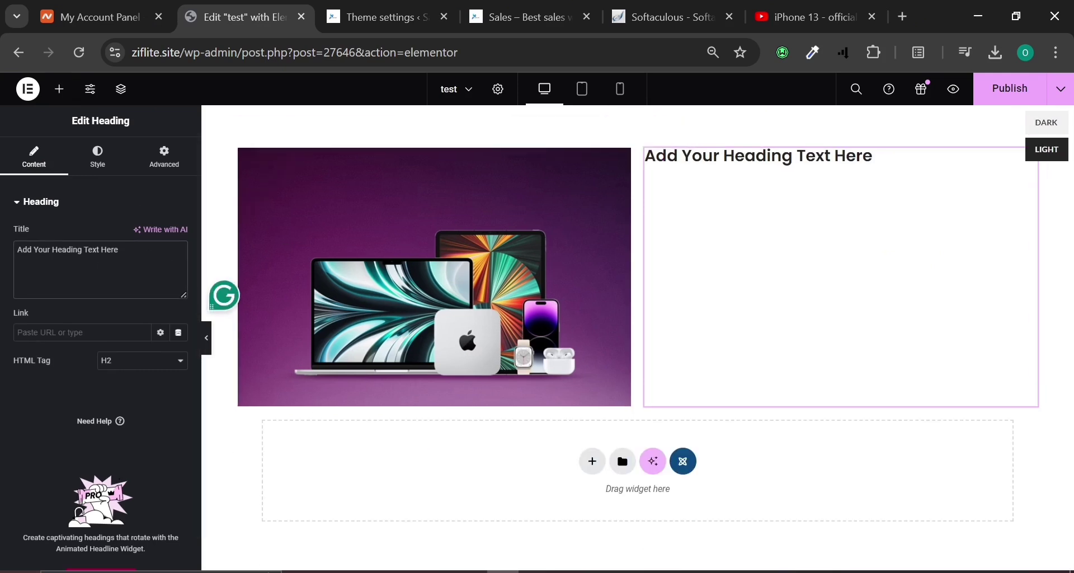
{"action": "key", "text": "ctrl+a"}
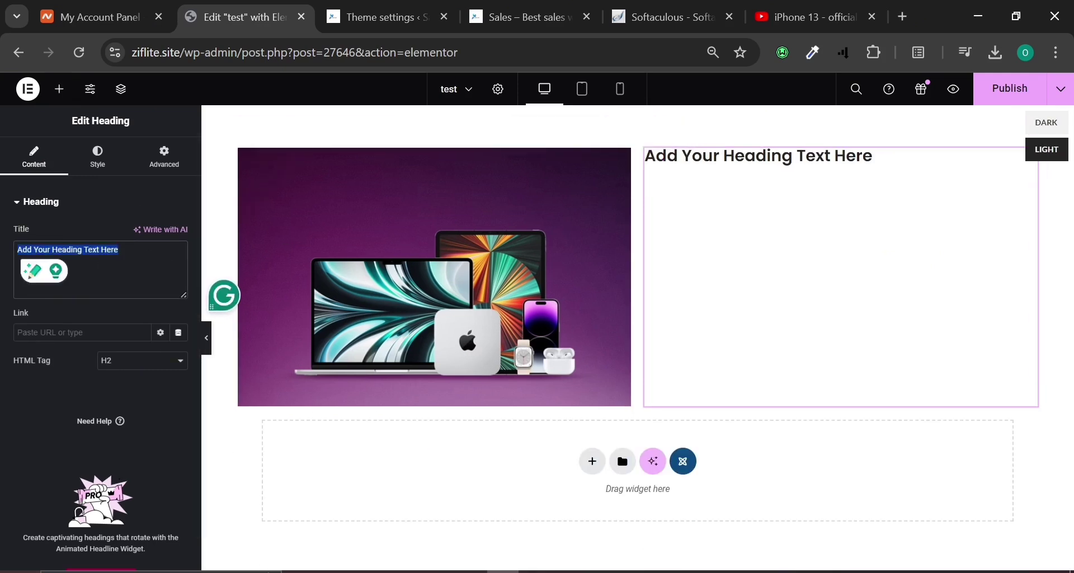
{"action": "type", "text": "5"}
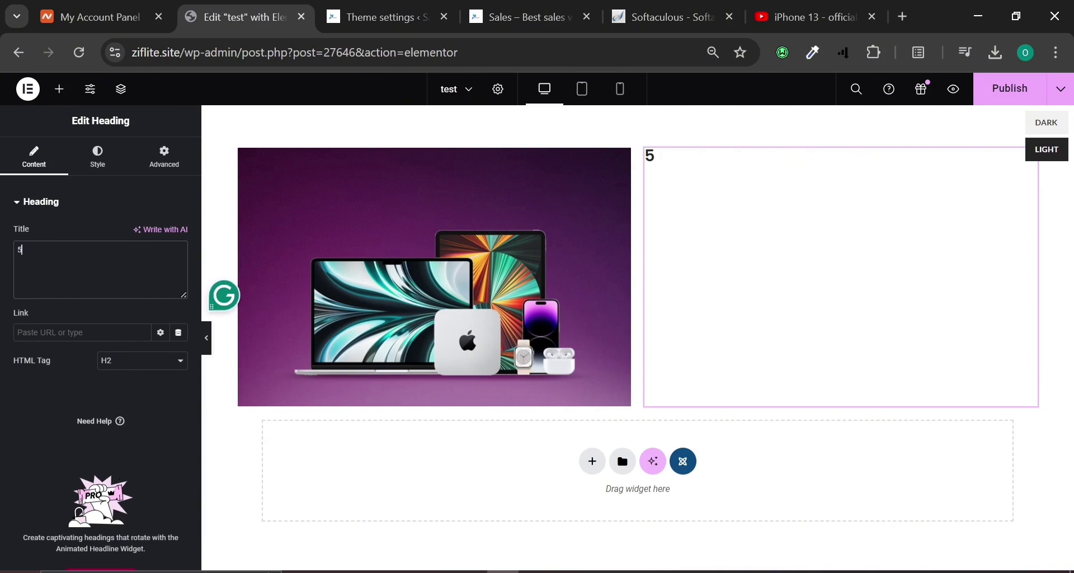
{"action": "type", "text": "0"}
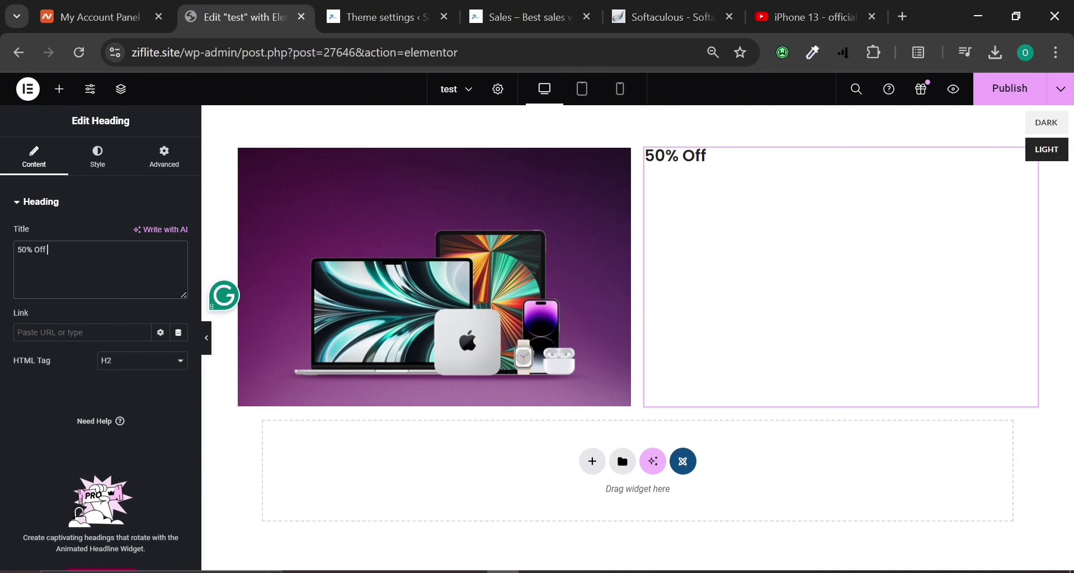
{"action": "key", "text": "ctrl+a"}
{"action": "key", "text": "BackSpace"}
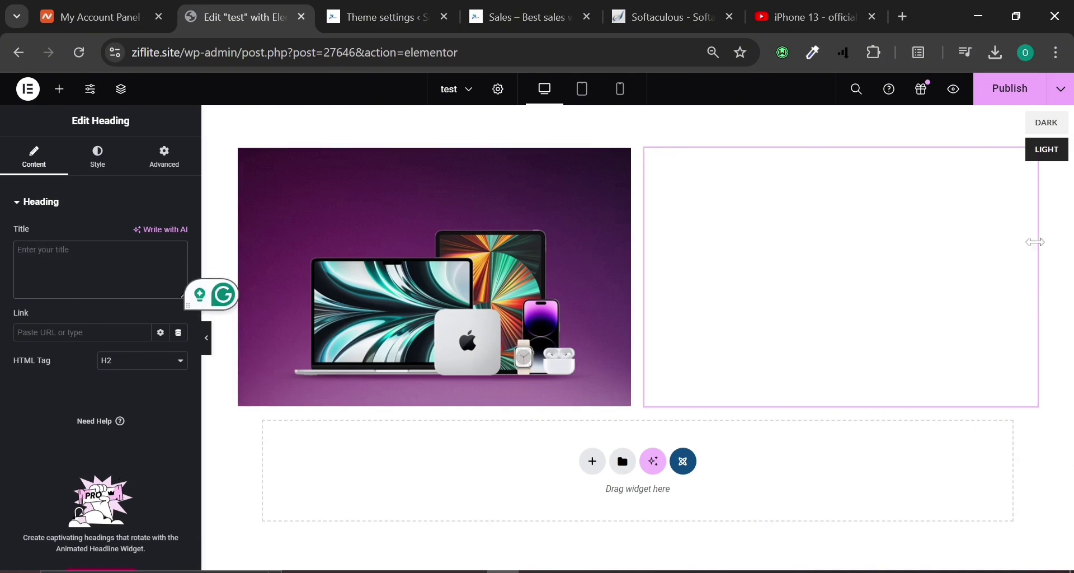
{"action": "right_click", "coordinate": [1036, 166]}
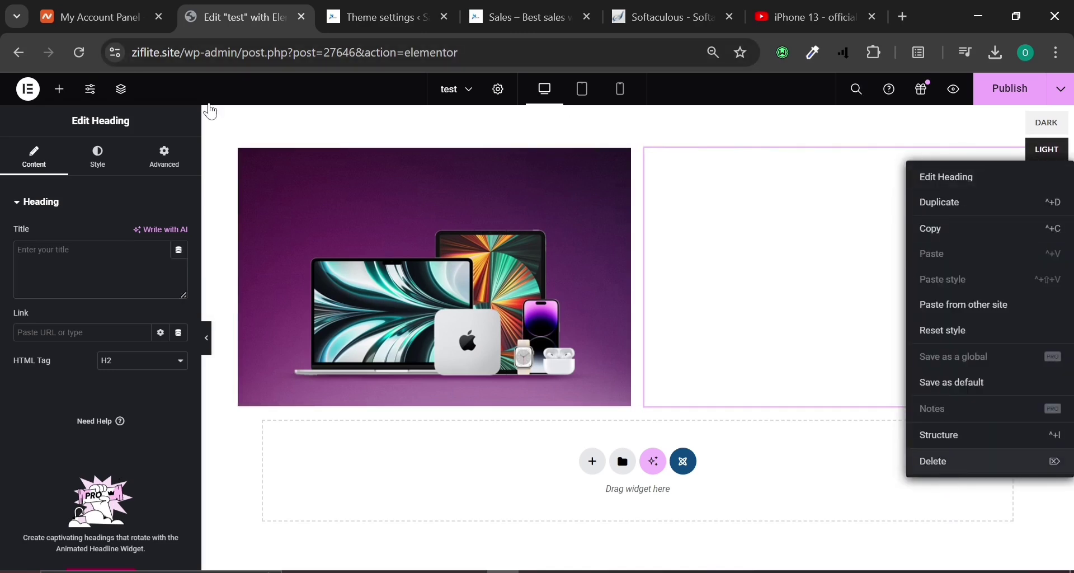
{"action": "left_click", "coordinate": [59, 89]}
Add a fresh heading to the right column reading '50% Off'.
{"action": "left_click_drag", "start_coordinate": [52, 493], "coordinate": [881, 276]}
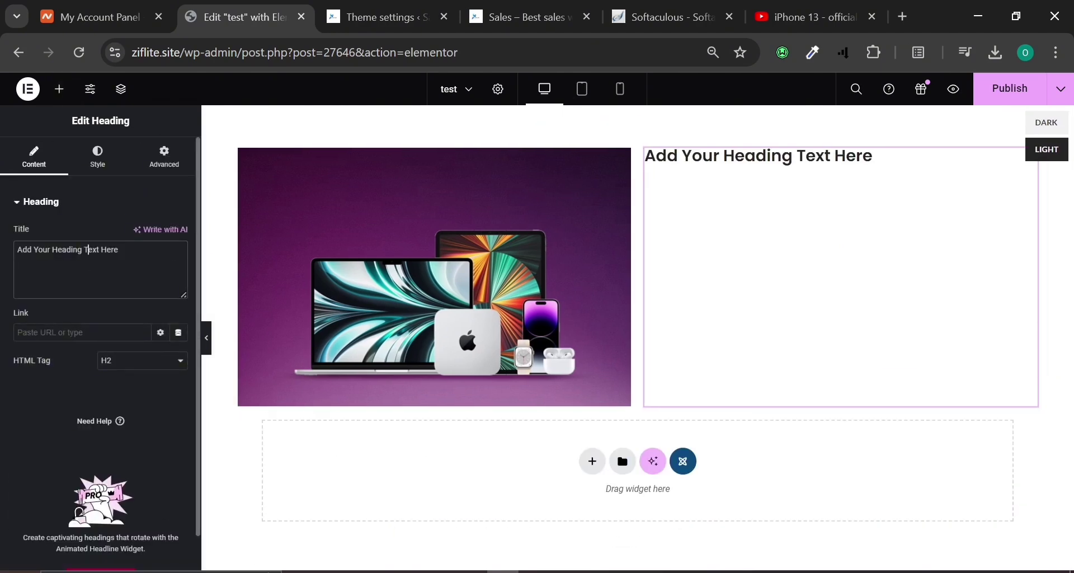
{"action": "key", "text": "ctrl+a"}
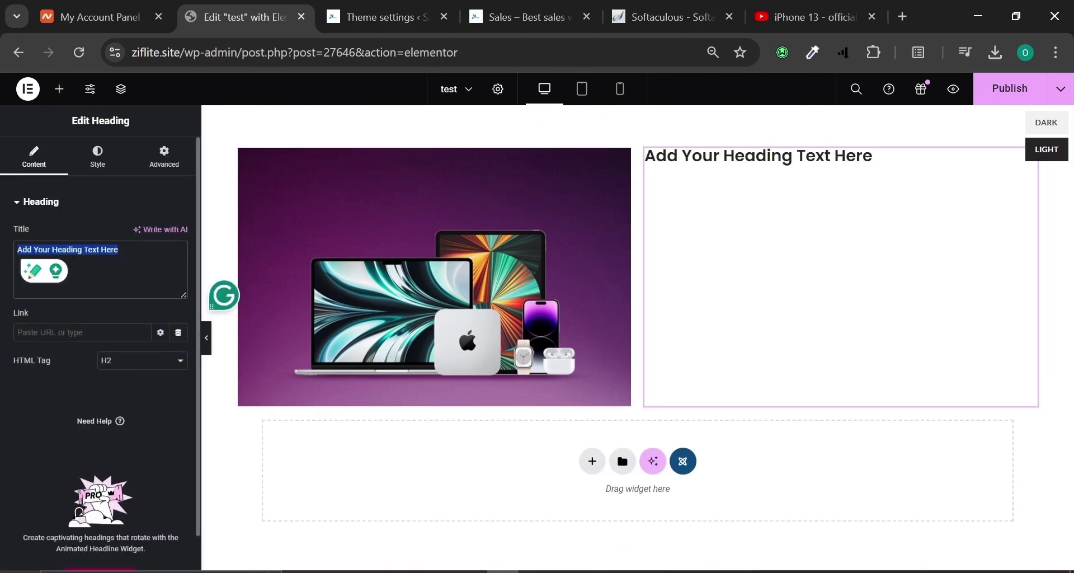
{"action": "type", "text": "50% Off"}
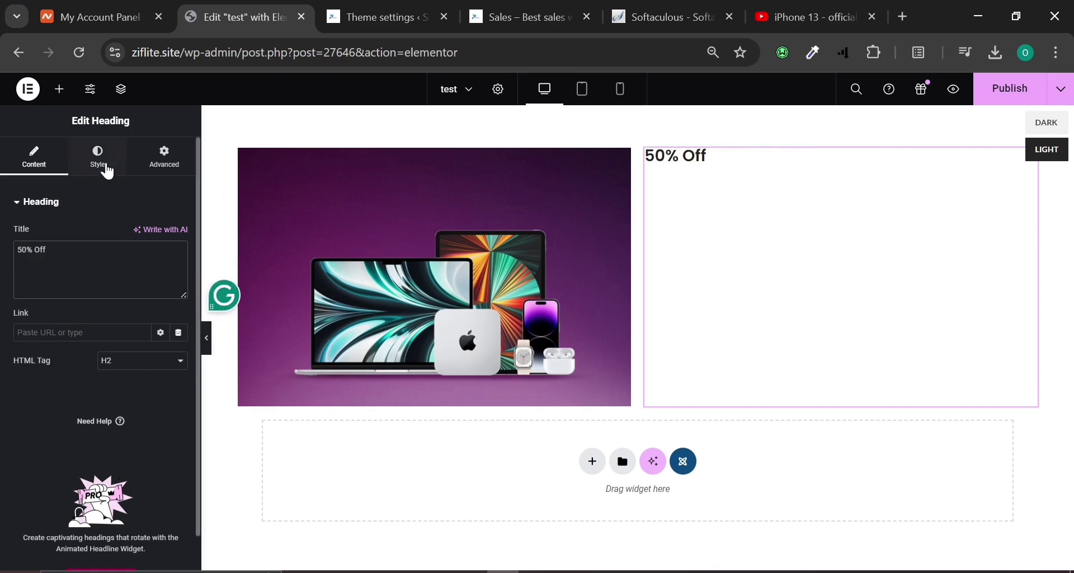
Enlarge the heading's typography size to 188 px.
{"action": "left_click", "coordinate": [104, 169]}
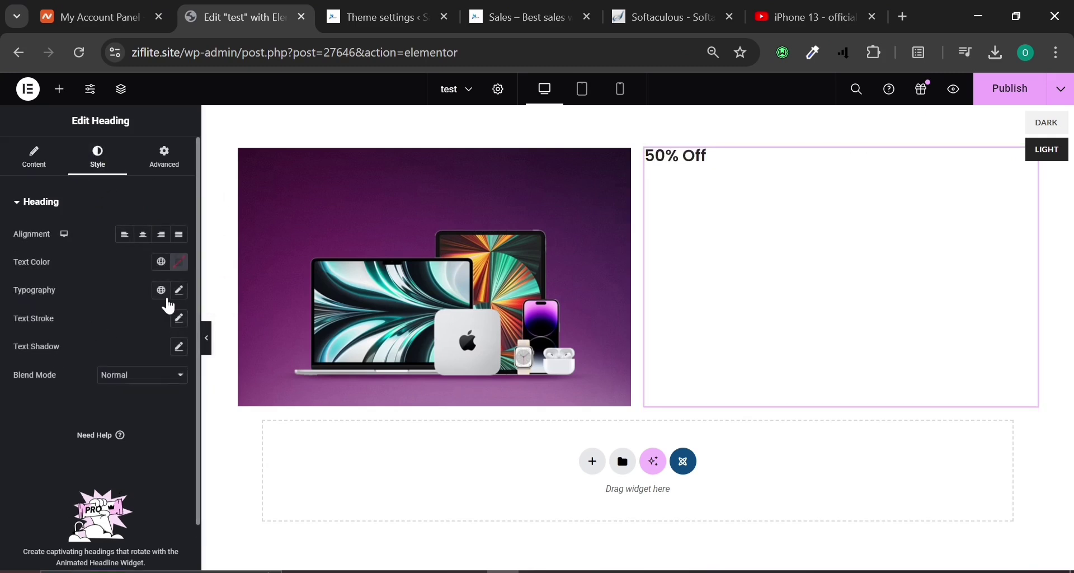
{"action": "left_click", "coordinate": [179, 291]}
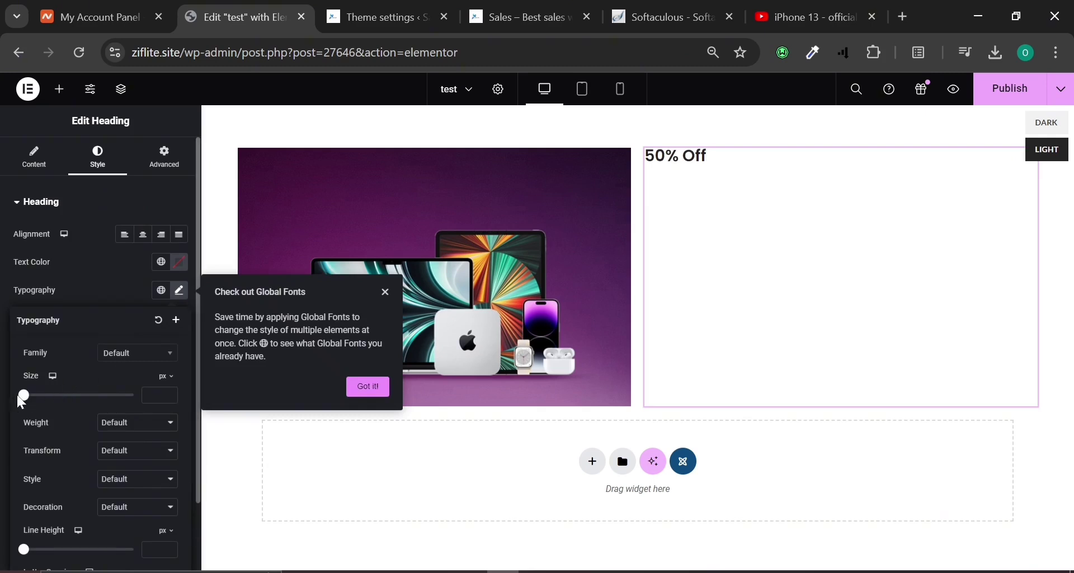
{"action": "left_click_drag", "start_coordinate": [23, 399], "coordinate": [125, 422]}
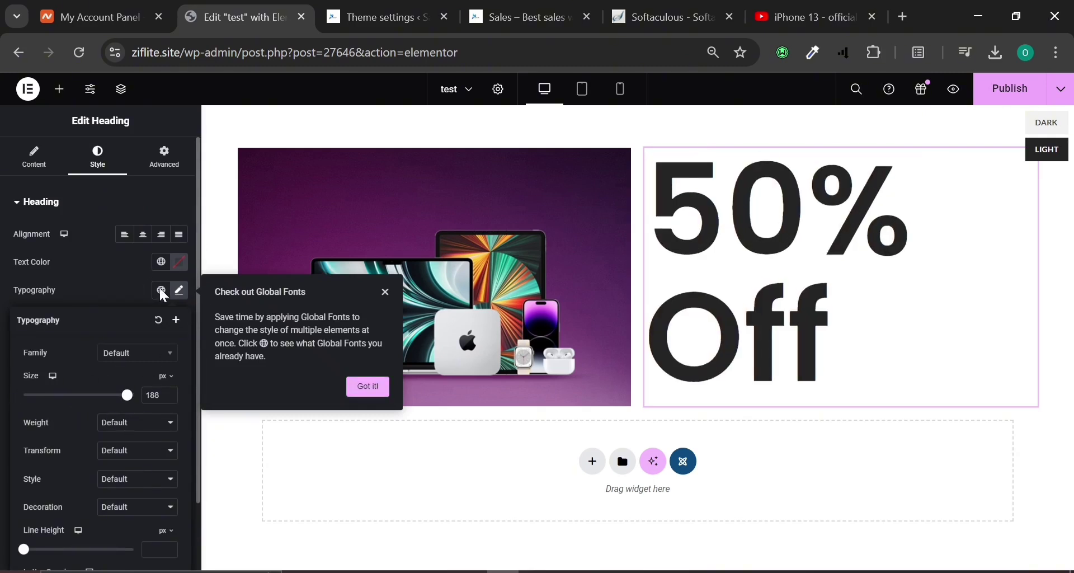
{"action": "left_click", "coordinate": [963, 274]}
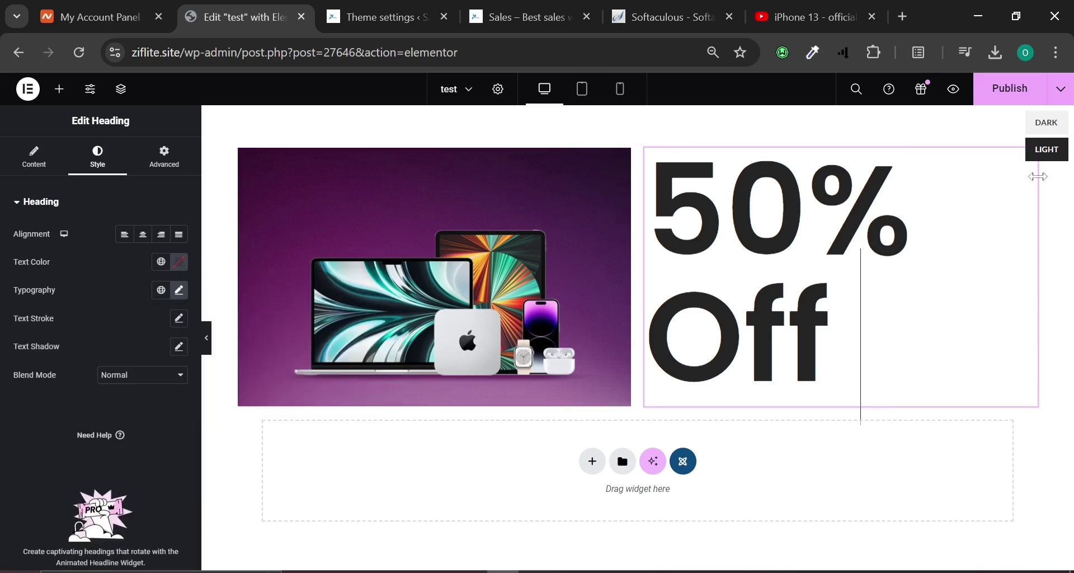
Give the heading a solid background colour, adjusting it from red to teal.
{"action": "left_click", "coordinate": [59, 175]}
{"action": "left_click", "coordinate": [188, 173]}
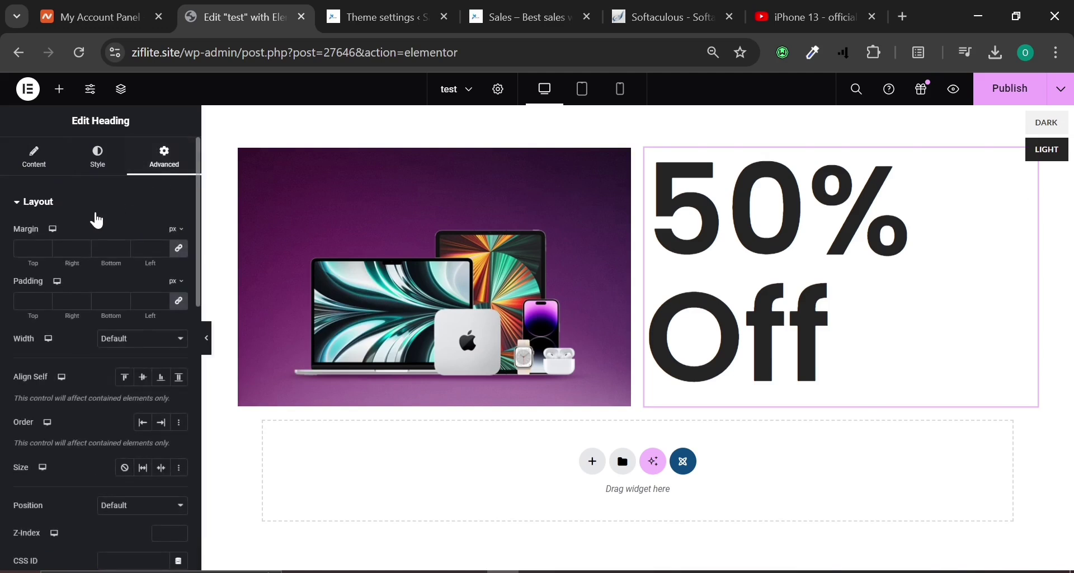
{"action": "left_click", "coordinate": [16, 207]}
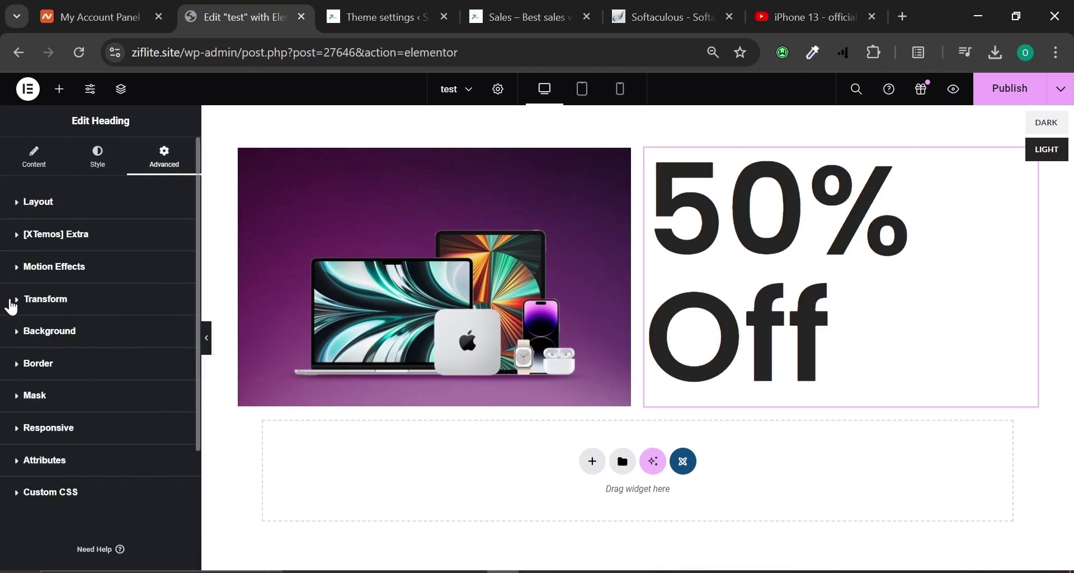
{"action": "left_click", "coordinate": [186, 334]}
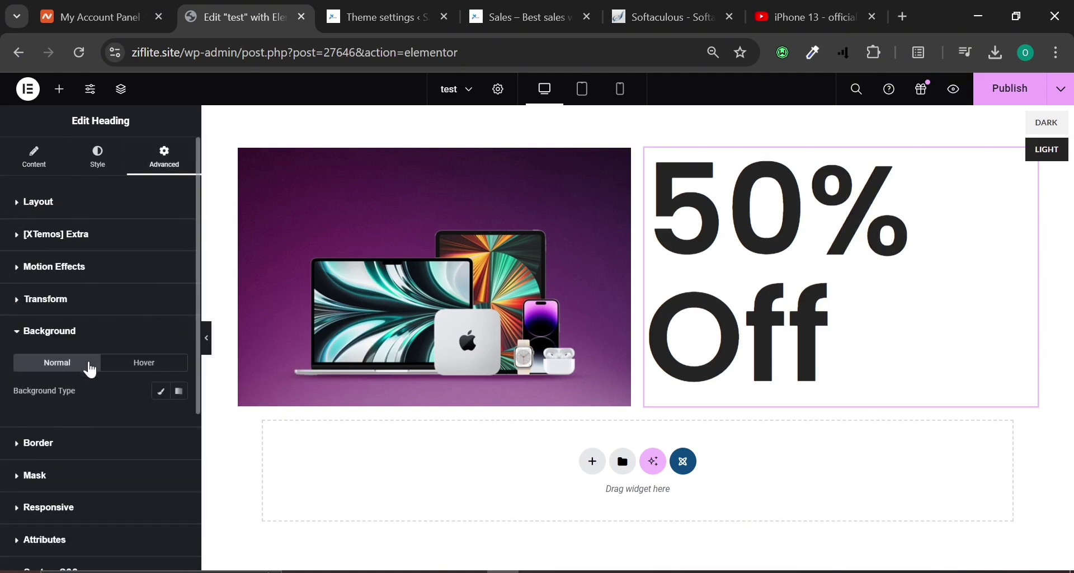
{"action": "left_click", "coordinate": [180, 393]}
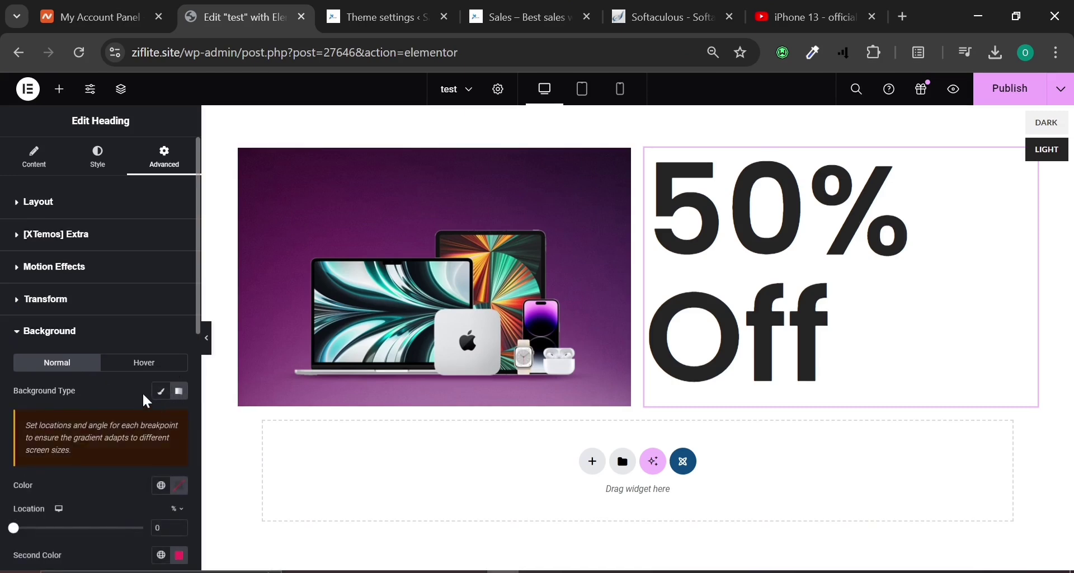
{"action": "scroll", "coordinate": [157, 342], "scroll_direction": "down", "scroll_amount": 2}
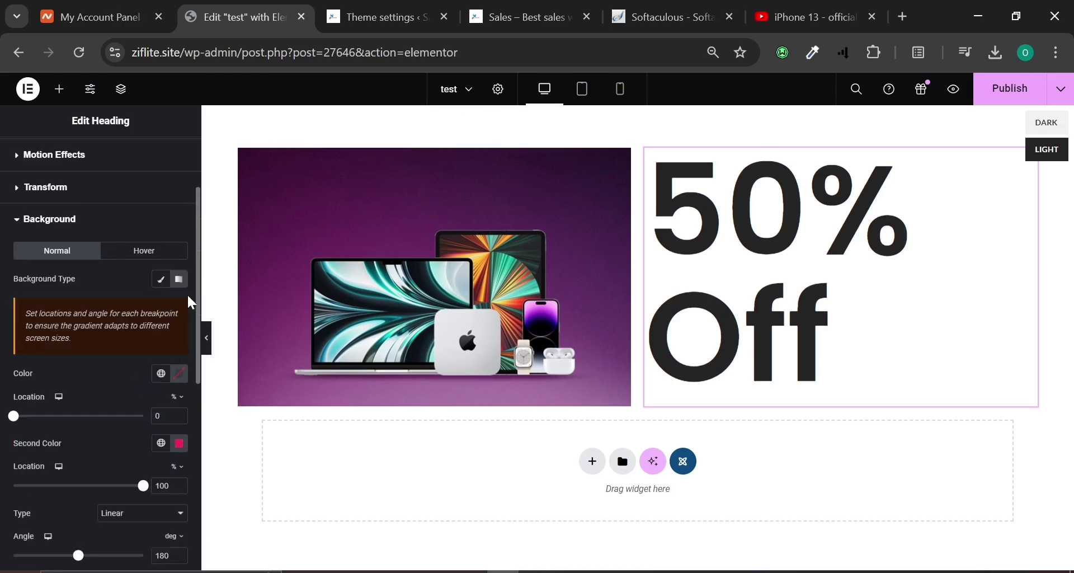
{"action": "left_click", "coordinate": [161, 279]}
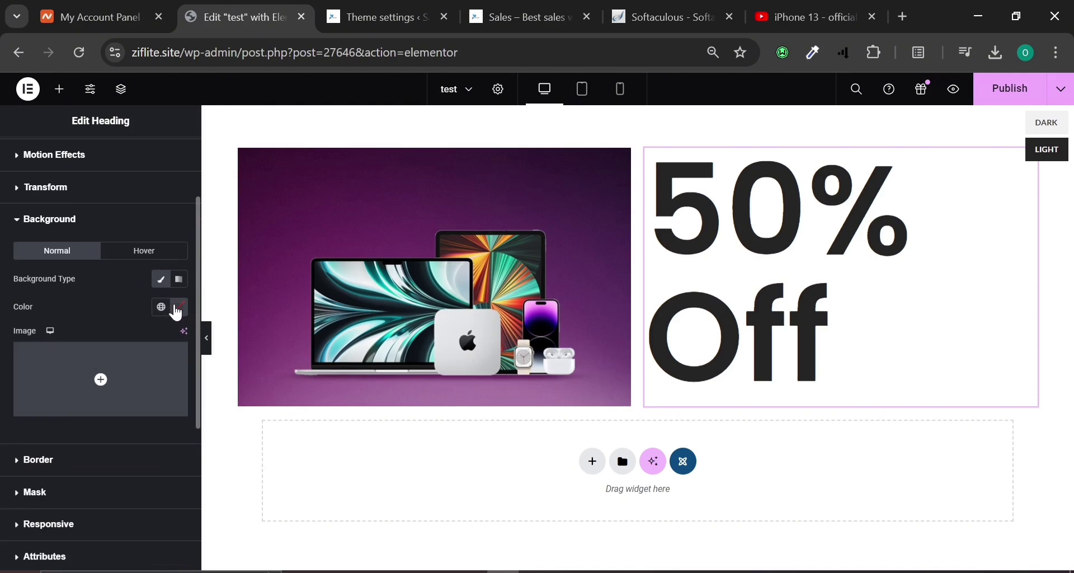
{"action": "left_click", "coordinate": [178, 309]}
{"action": "left_click", "coordinate": [197, 382]}
{"action": "left_click_drag", "start_coordinate": [199, 392], "coordinate": [233, 388]}
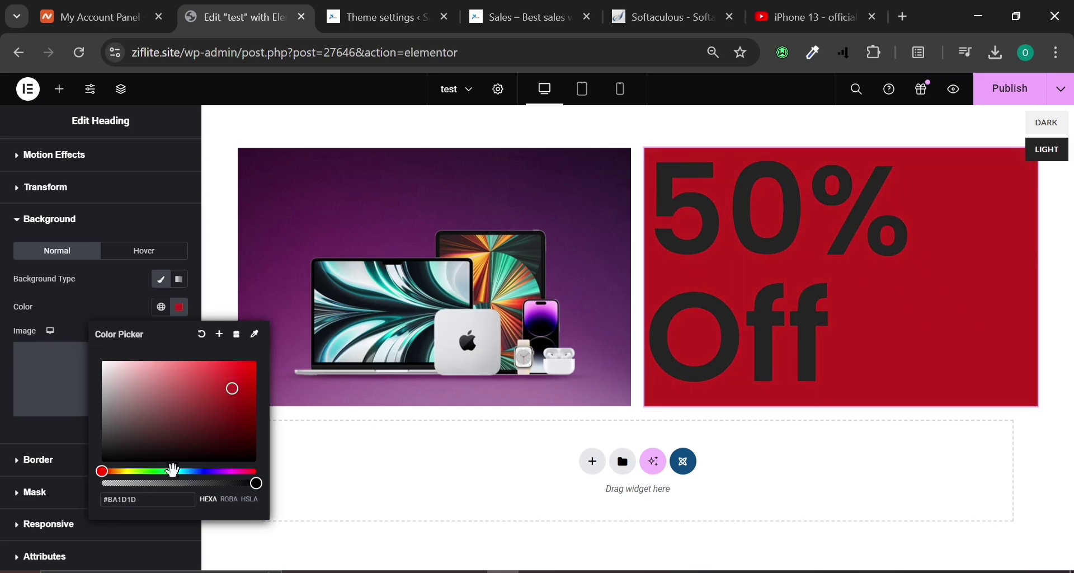
{"action": "left_click_drag", "start_coordinate": [107, 471], "coordinate": [180, 476]}
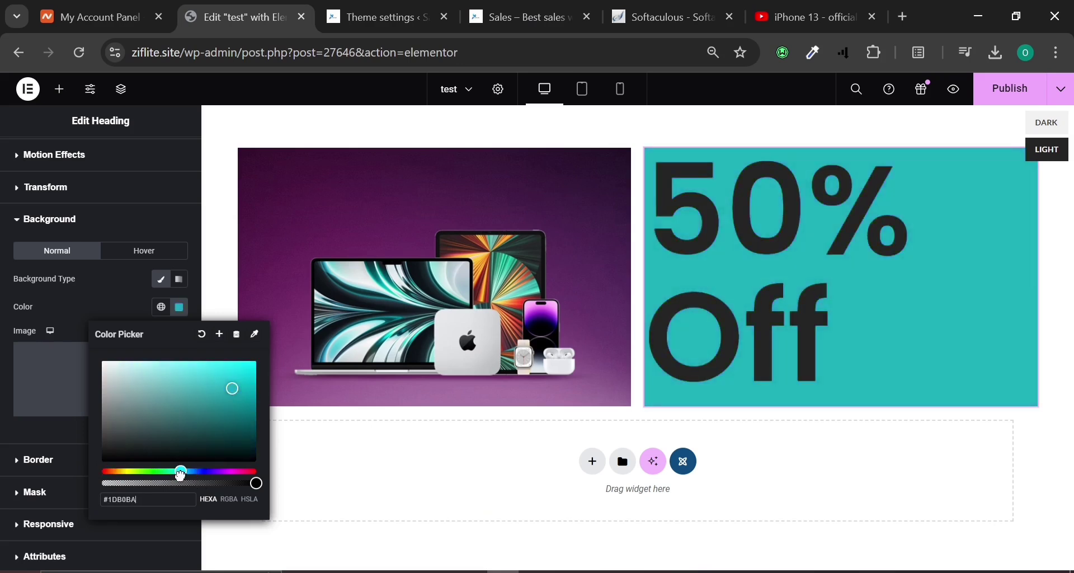
{"action": "left_click", "coordinate": [727, 272]}
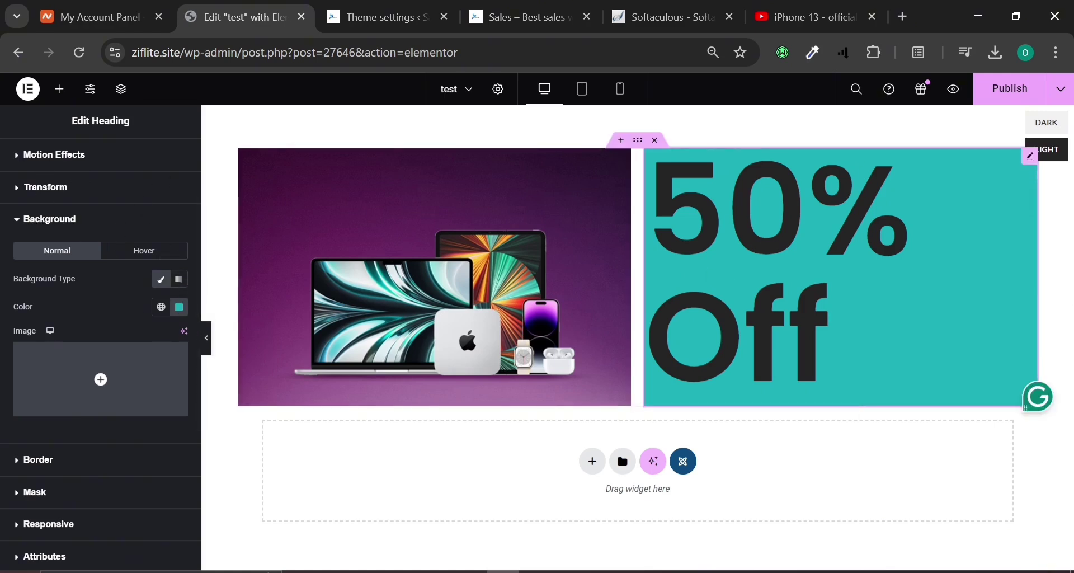
{"action": "scroll", "coordinate": [48, 214], "scroll_direction": "up", "scroll_amount": 2}
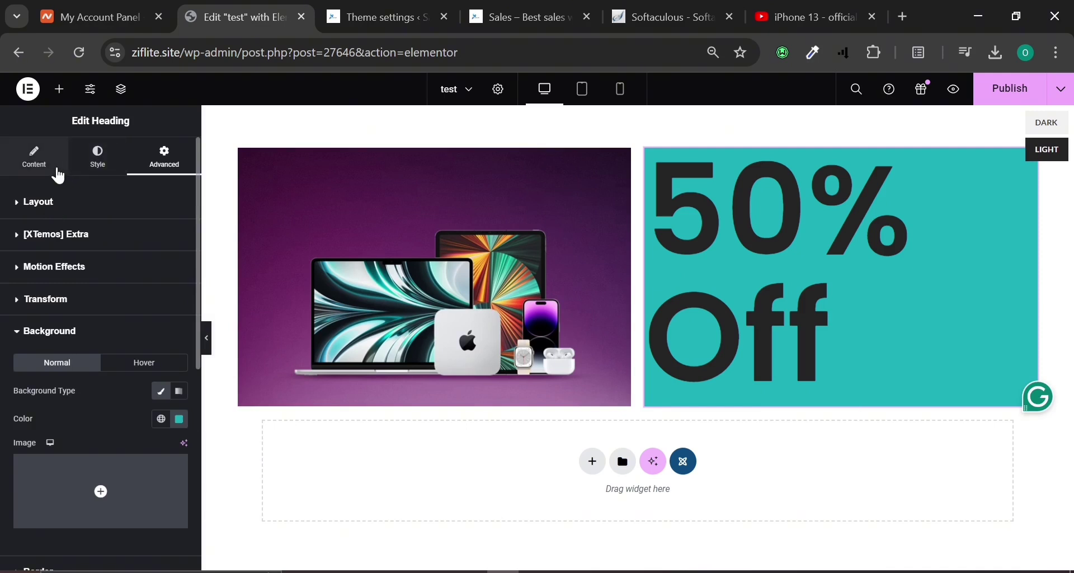
Make the '50% Off' heading text colour near-white.
{"action": "left_click", "coordinate": [93, 166]}
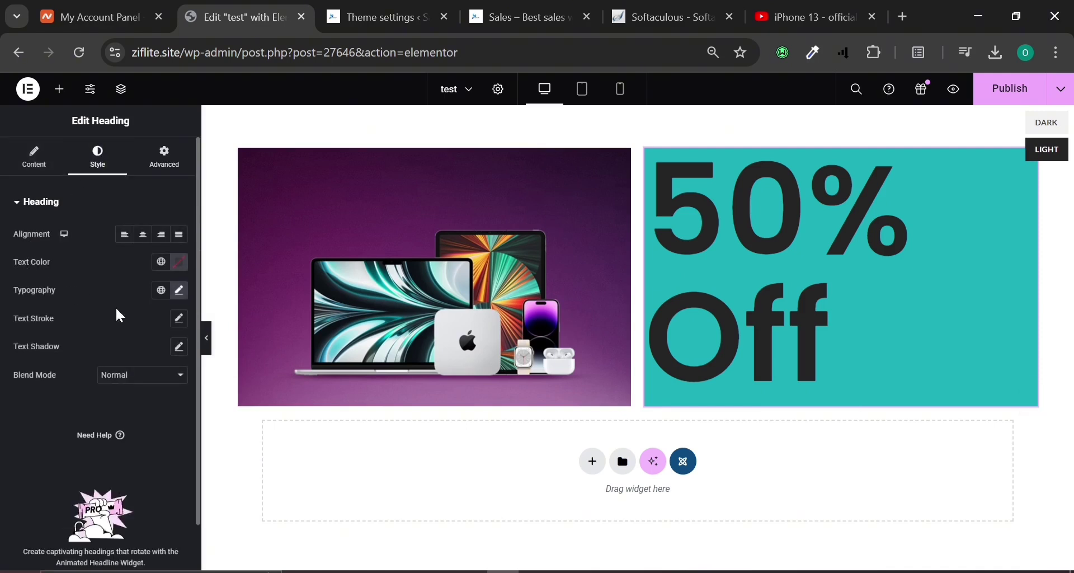
{"action": "left_click", "coordinate": [180, 291]}
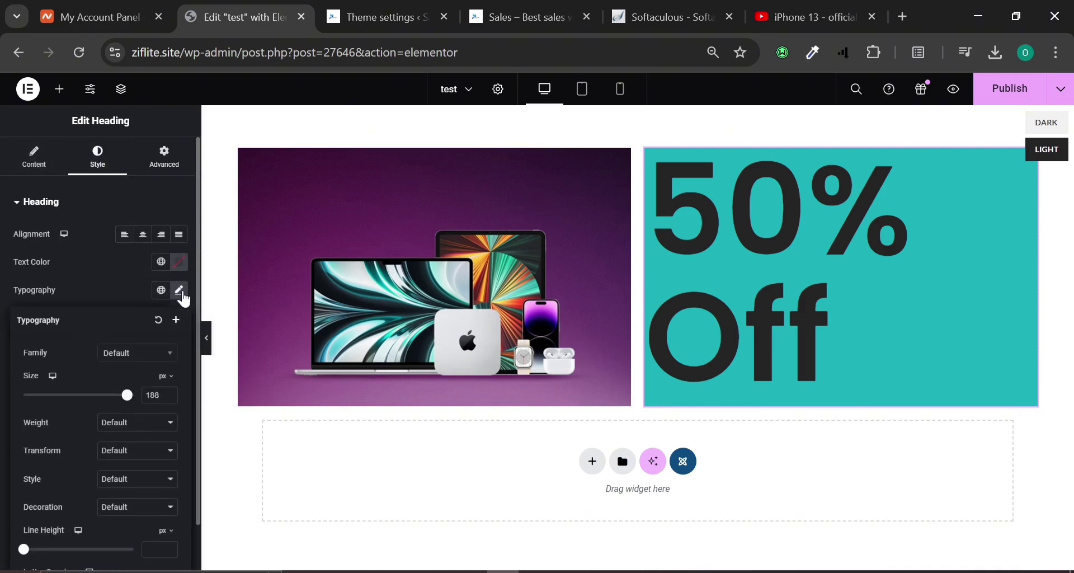
{"action": "left_click", "coordinate": [109, 247]}
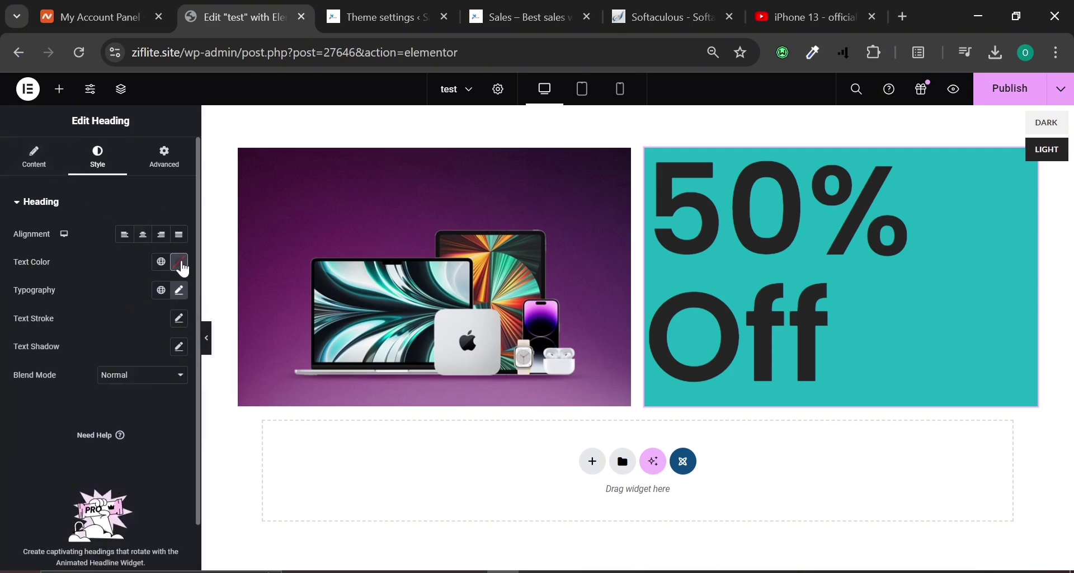
{"action": "left_click", "coordinate": [179, 263]}
{"action": "left_click_drag", "start_coordinate": [142, 353], "coordinate": [99, 328]}
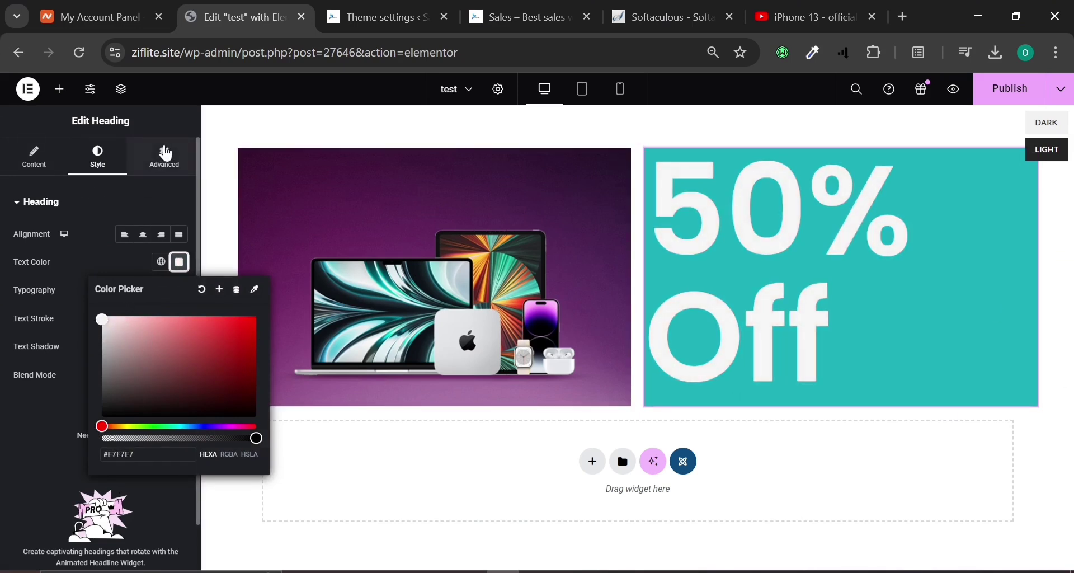
Publish the HTML block and return to the WoodMart theme settings page.
{"action": "left_click", "coordinate": [165, 153]}
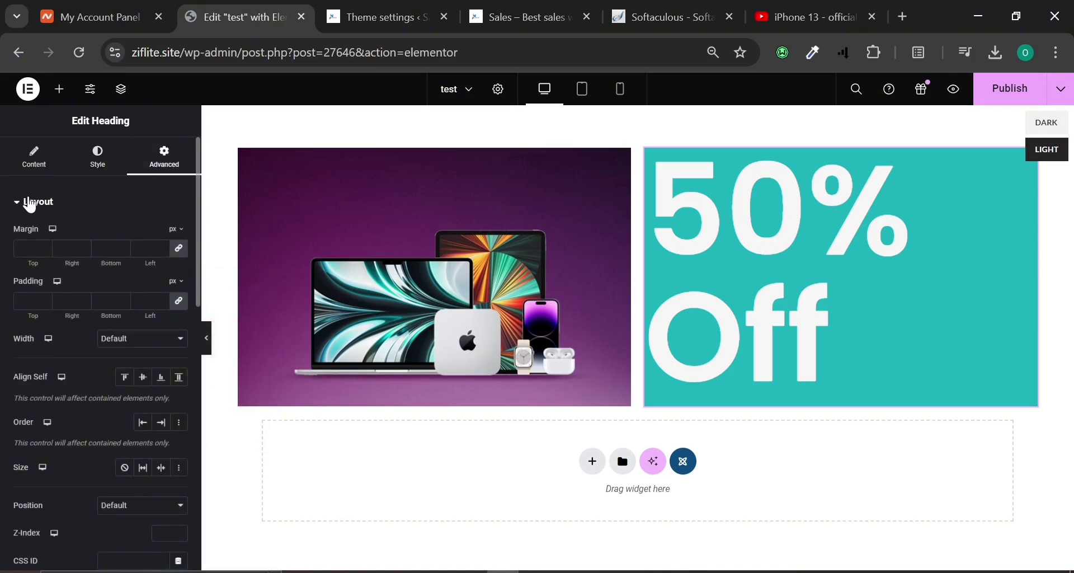
{"action": "left_click", "coordinate": [31, 204]}
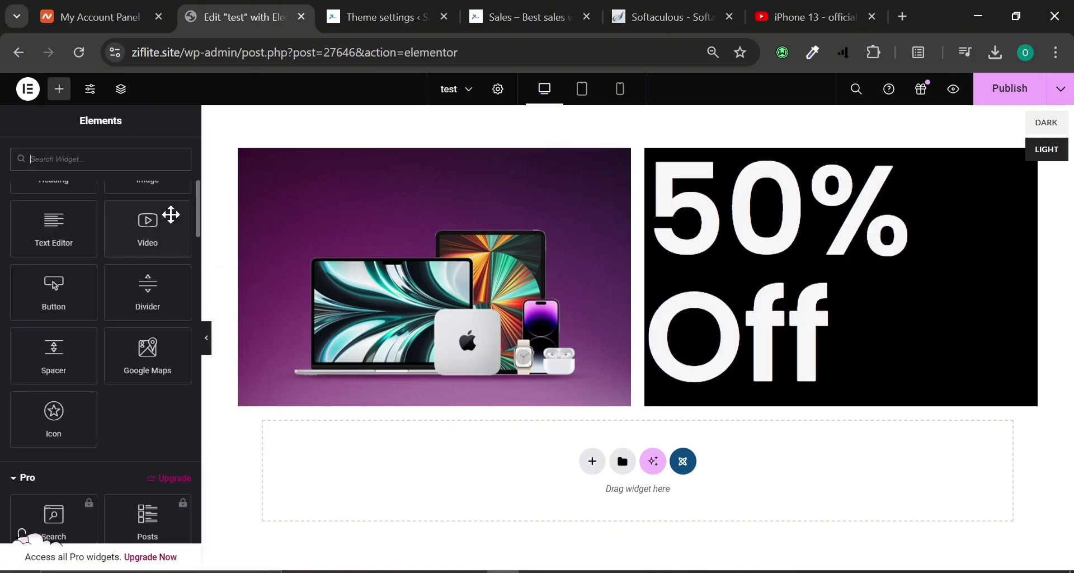
{"action": "left_click", "coordinate": [1015, 95]}
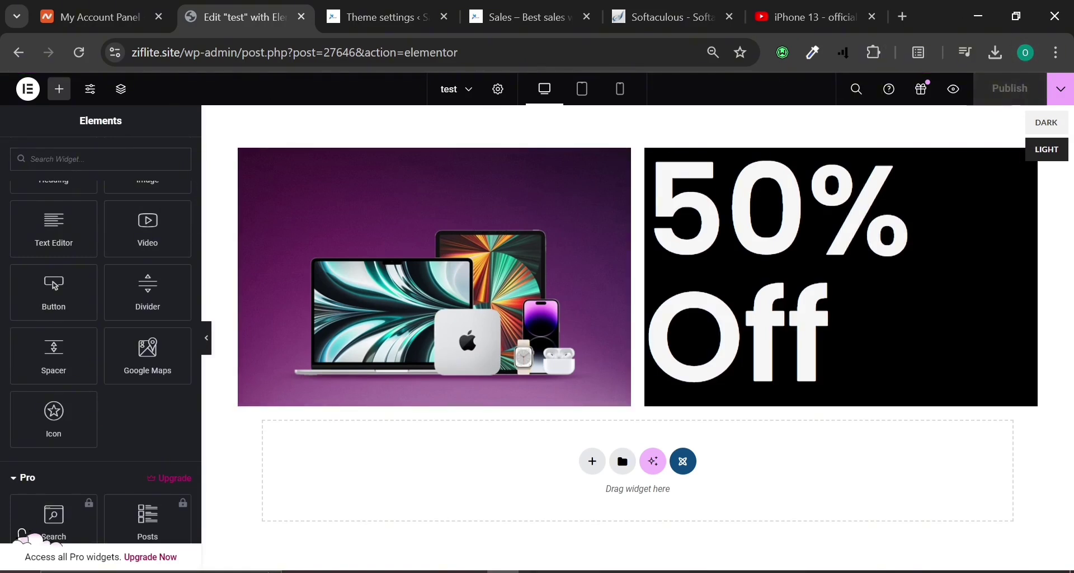
{"action": "left_click", "coordinate": [358, 7]}
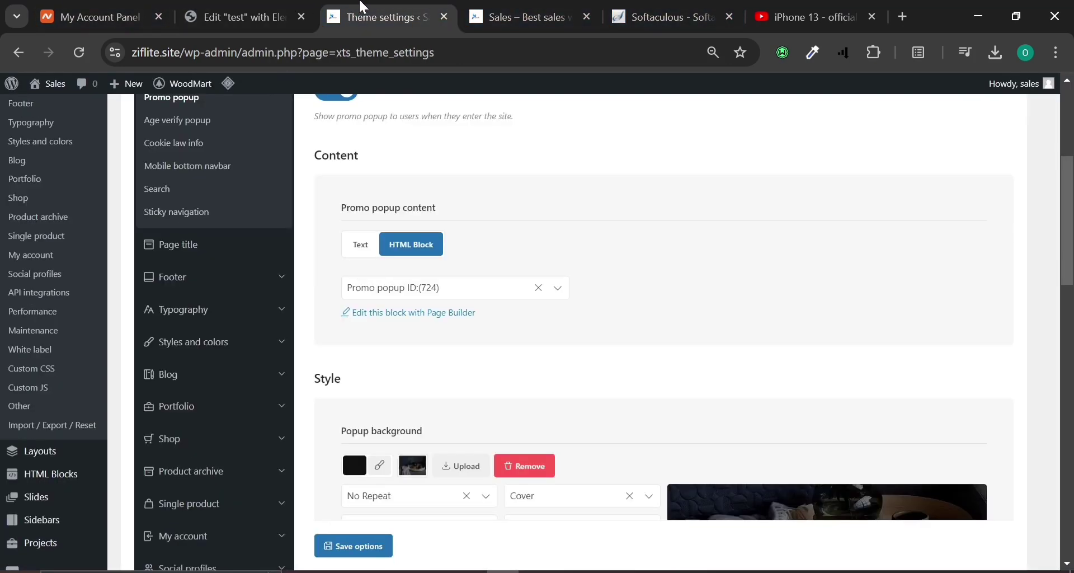
Reload the theme settings, check Elementor's save options, and close the block editor.
{"action": "left_click", "coordinate": [288, 10]}
{"action": "left_click", "coordinate": [381, 16]}
{"action": "left_click", "coordinate": [79, 52]}
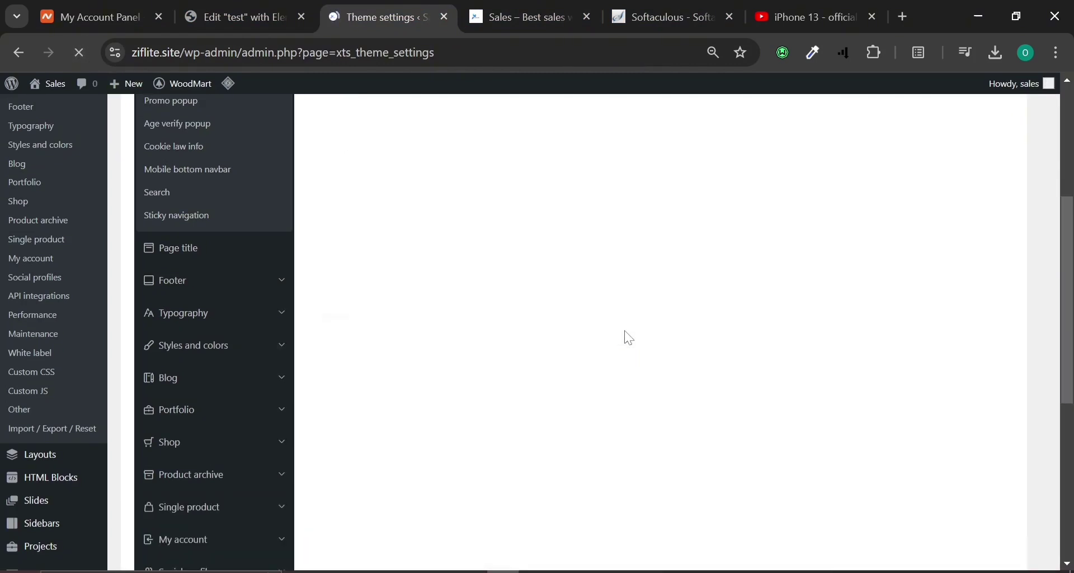
{"action": "scroll", "coordinate": [395, 263], "scroll_direction": "up", "scroll_amount": 2}
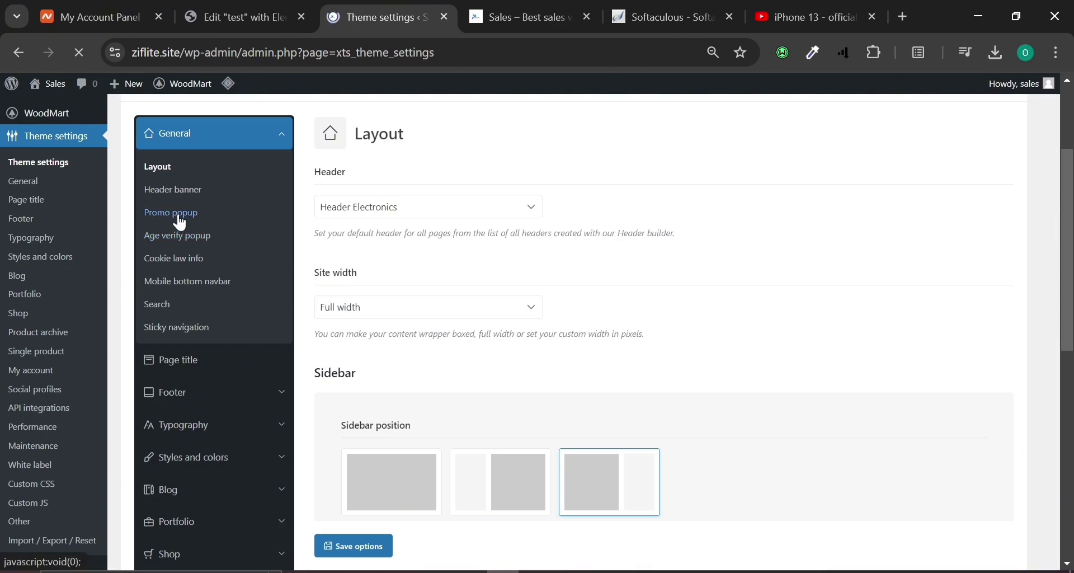
{"action": "left_click", "coordinate": [253, 17]}
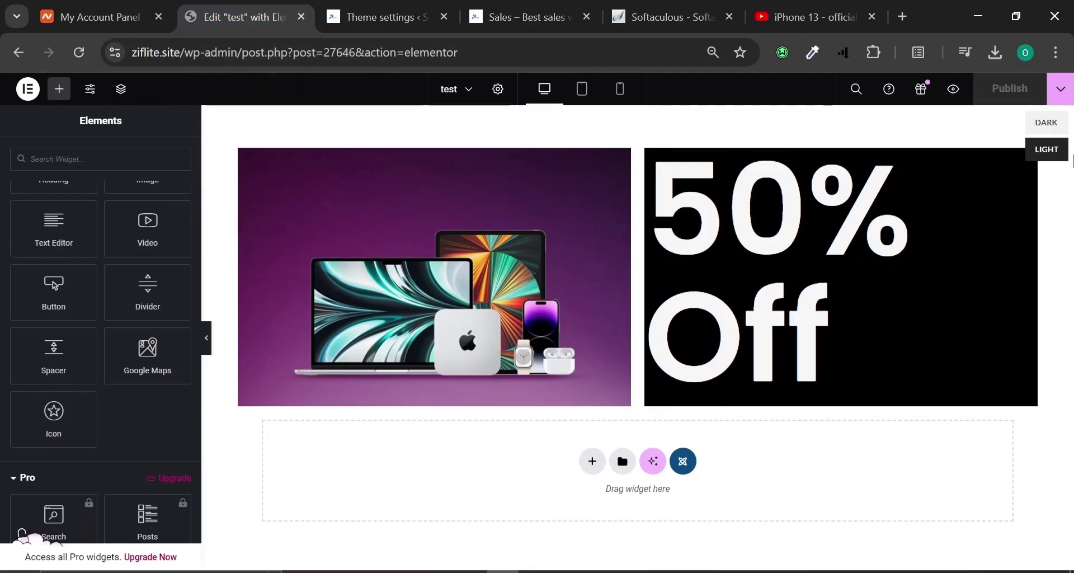
{"action": "left_click", "coordinate": [1061, 91]}
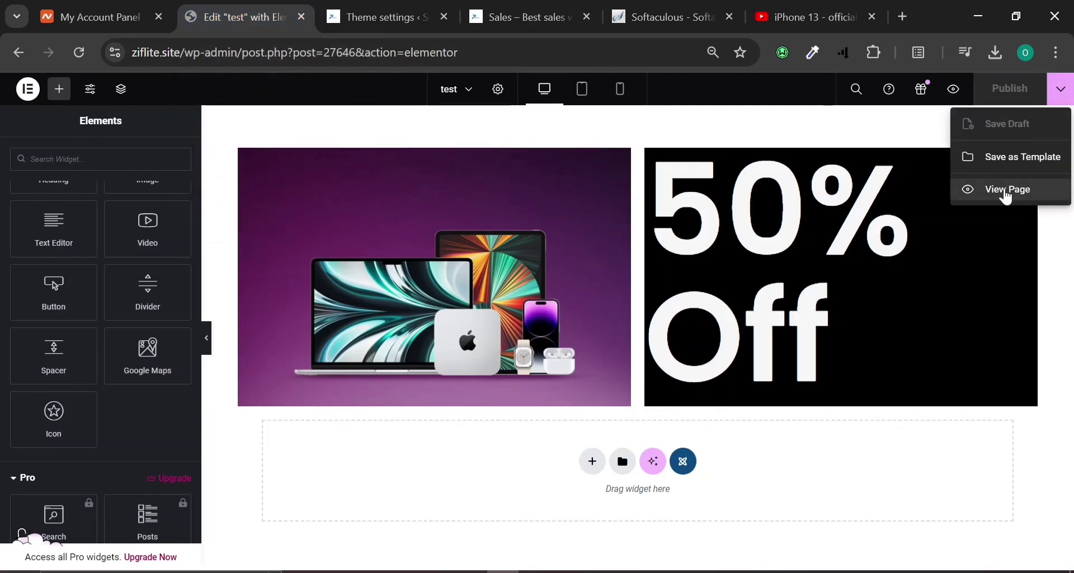
{"action": "left_click", "coordinate": [266, 11]}
{"action": "left_click", "coordinate": [366, 3]}
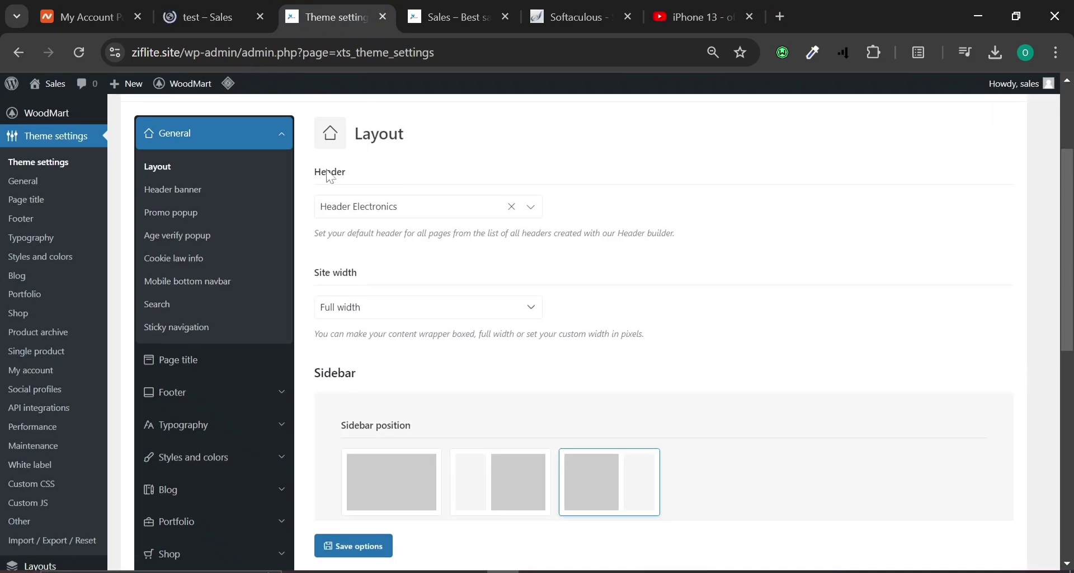
Choose the 'test' HTML block as the promo popup's content and save the options.
{"action": "left_click", "coordinate": [185, 220]}
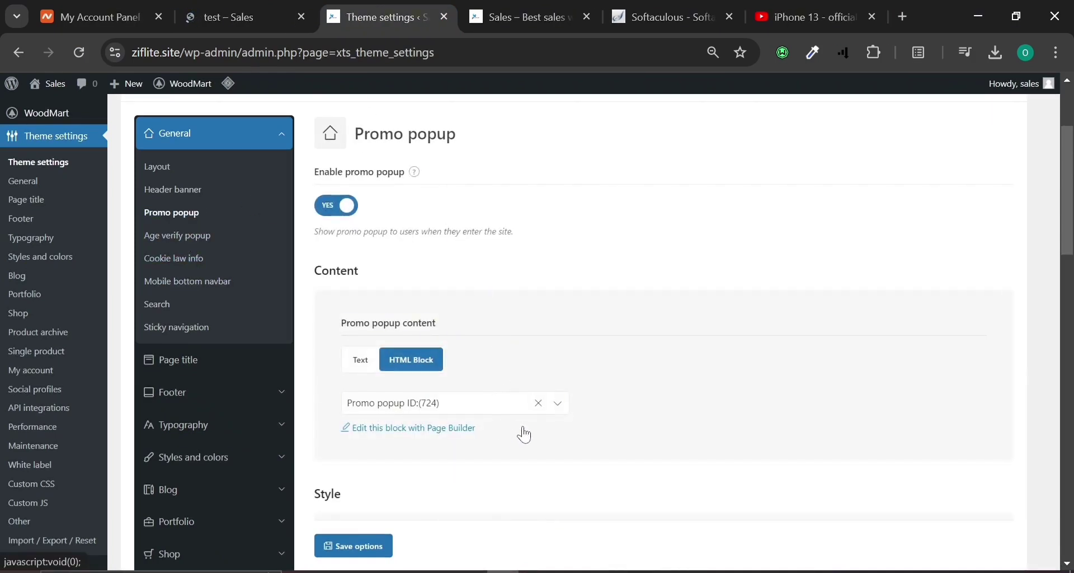
{"action": "left_click", "coordinate": [542, 406]}
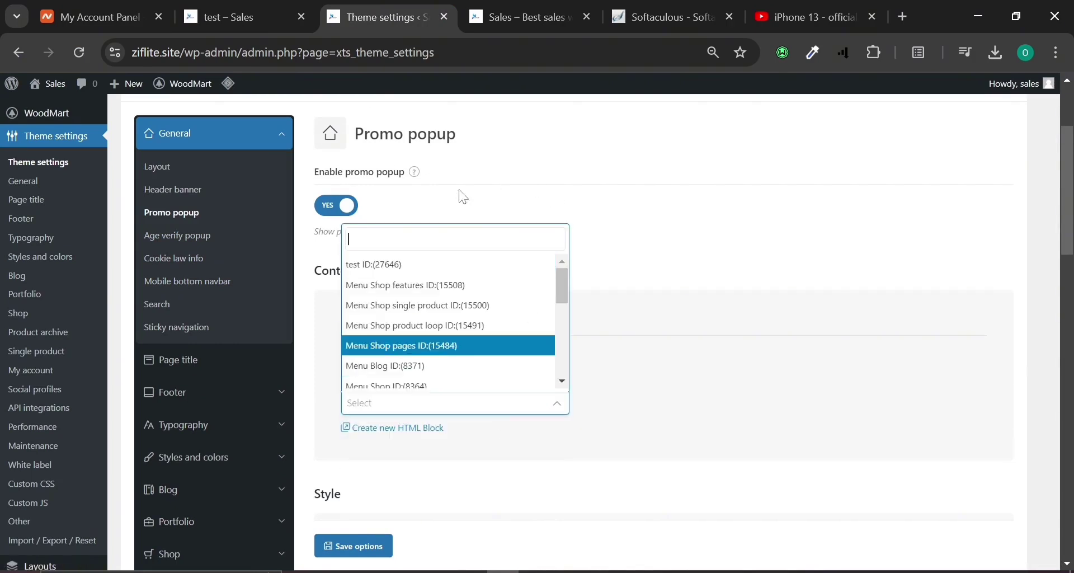
{"action": "left_click", "coordinate": [386, 268]}
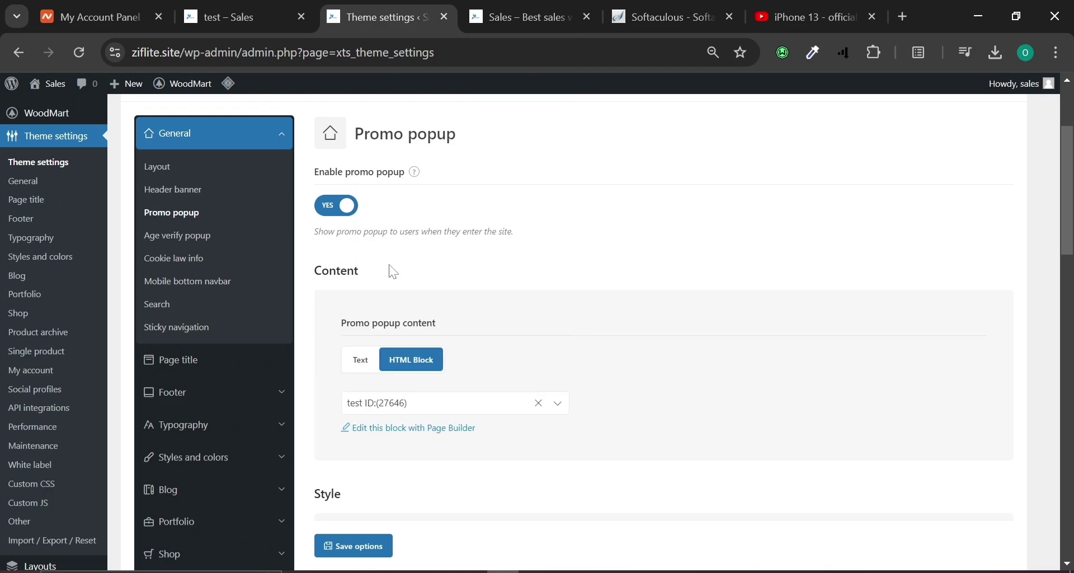
{"action": "scroll", "coordinate": [393, 272], "scroll_direction": "down", "scroll_amount": 4}
{"action": "scroll", "coordinate": [396, 271], "scroll_direction": "down", "scroll_amount": 14}
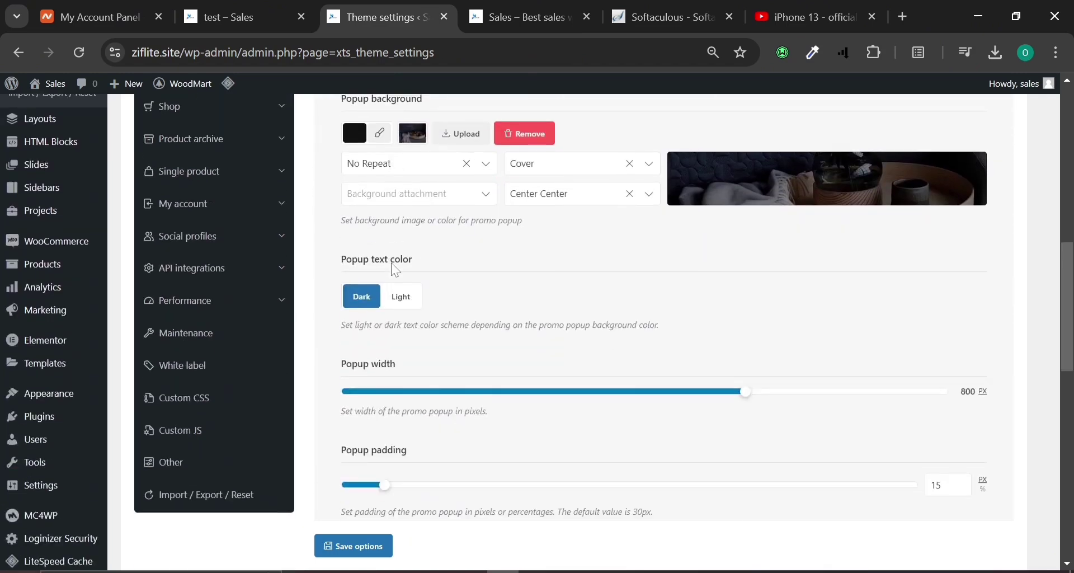
{"action": "left_click", "coordinate": [347, 547]}
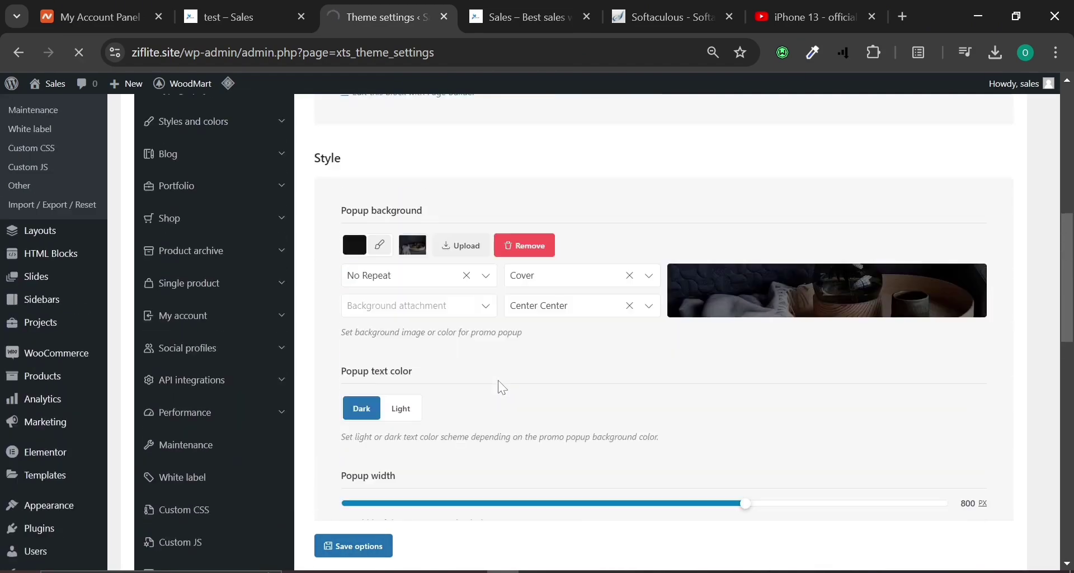
{"action": "scroll", "coordinate": [505, 385], "scroll_direction": "up", "scroll_amount": 4}
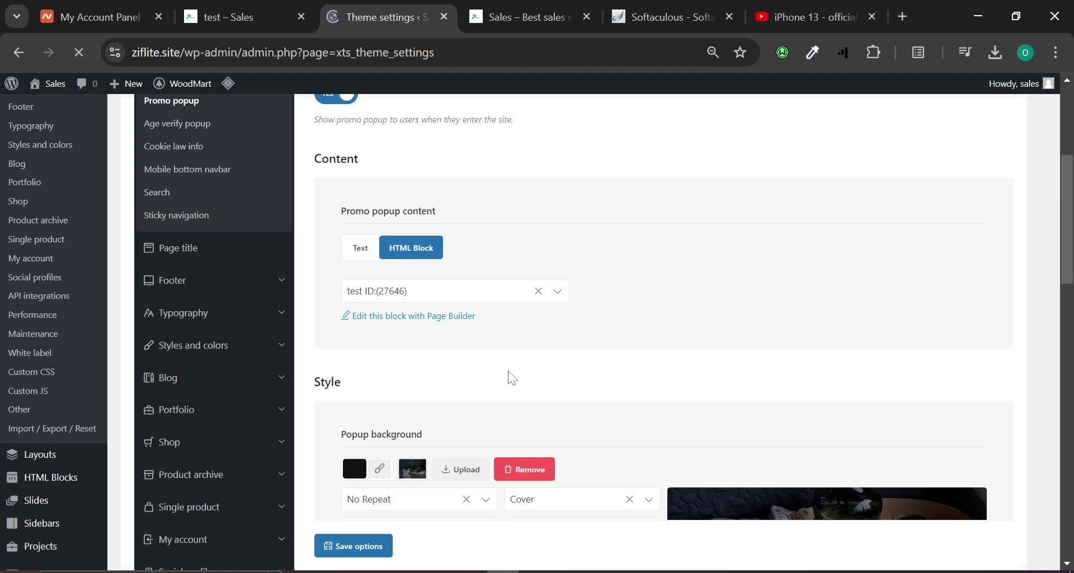
Browse the Social profiles, API integrations and Performance settings without changes.
{"action": "scroll", "coordinate": [507, 376], "scroll_direction": "down", "scroll_amount": 2}
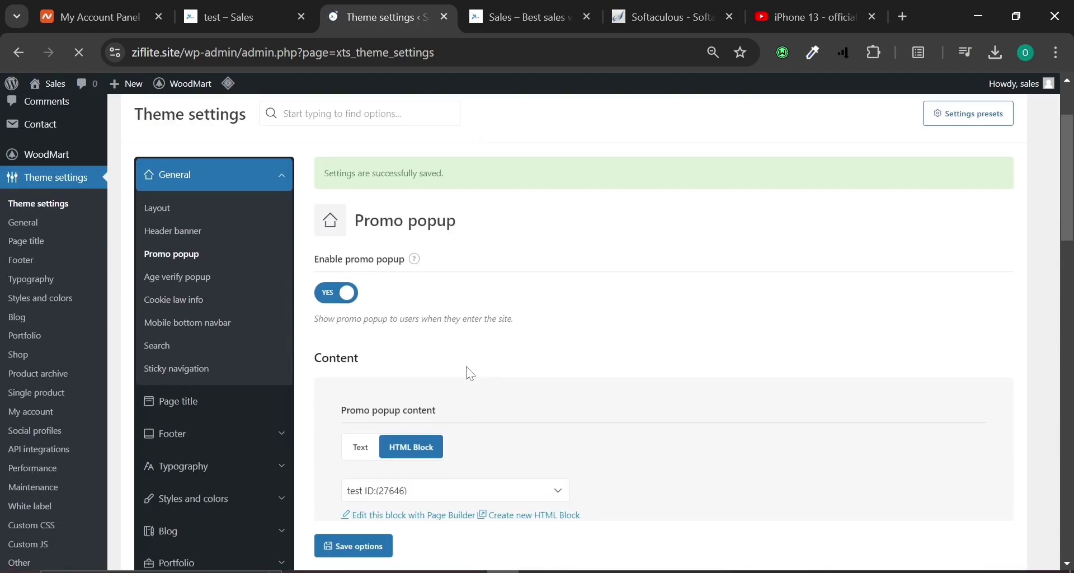
{"action": "scroll", "coordinate": [212, 358], "scroll_direction": "down", "scroll_amount": 6}
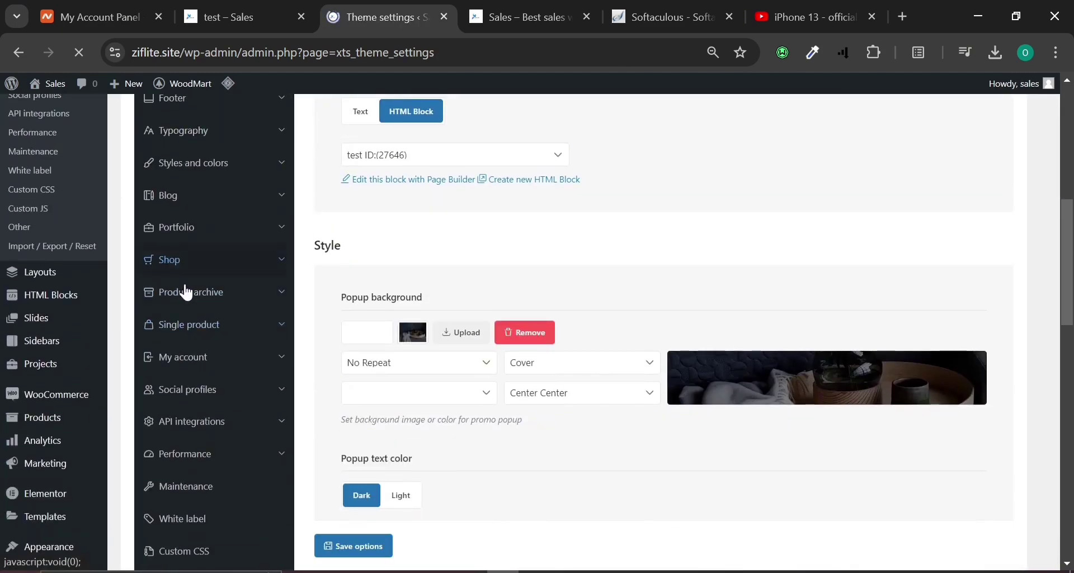
{"action": "scroll", "coordinate": [228, 310], "scroll_direction": "down", "scroll_amount": 2}
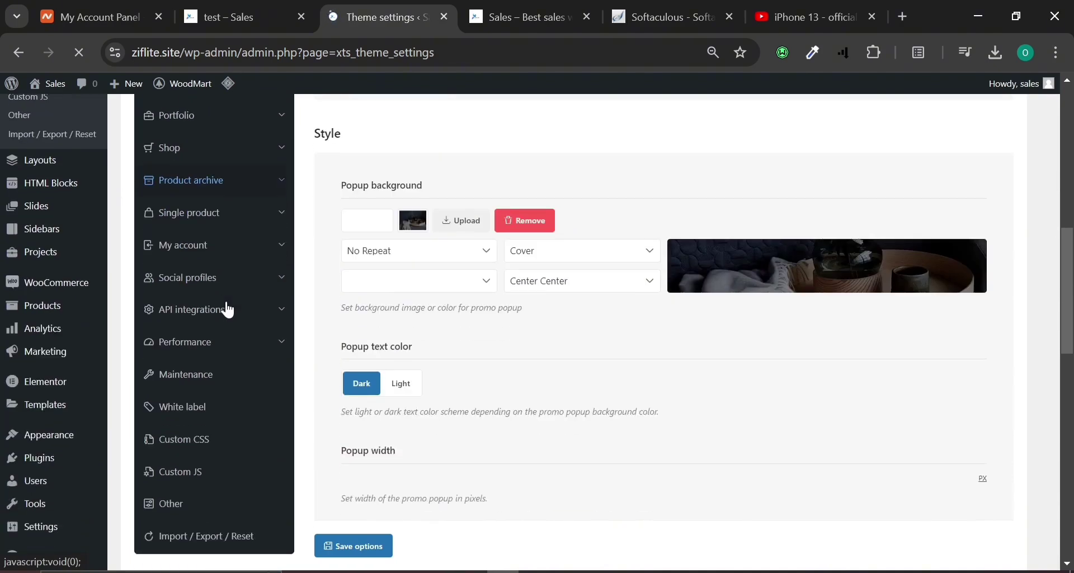
{"action": "left_click", "coordinate": [255, 289]}
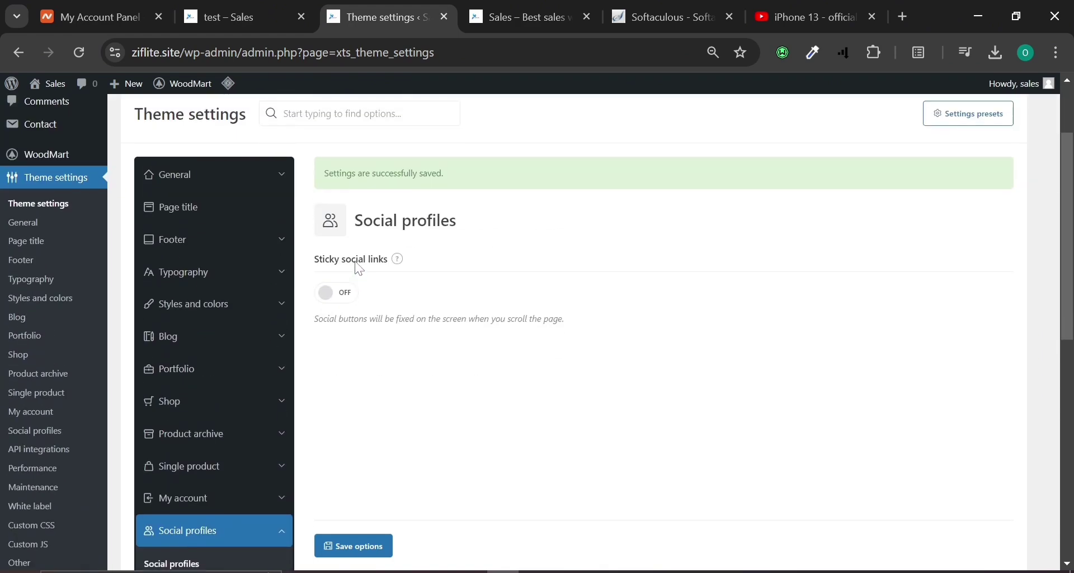
{"action": "scroll", "coordinate": [355, 270], "scroll_direction": "down", "scroll_amount": 4}
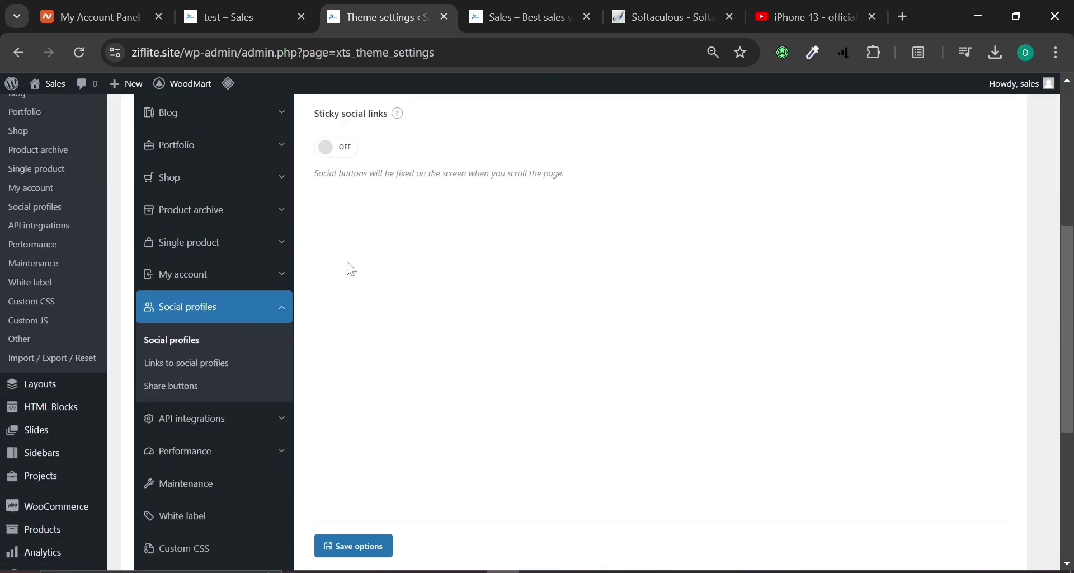
{"action": "left_click", "coordinate": [195, 369]}
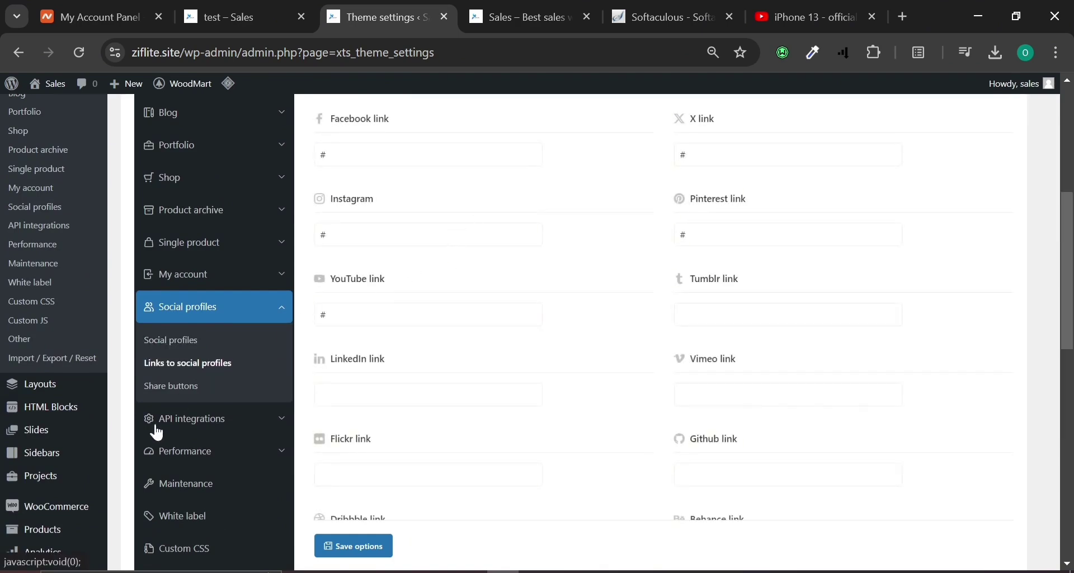
{"action": "left_click", "coordinate": [230, 434]}
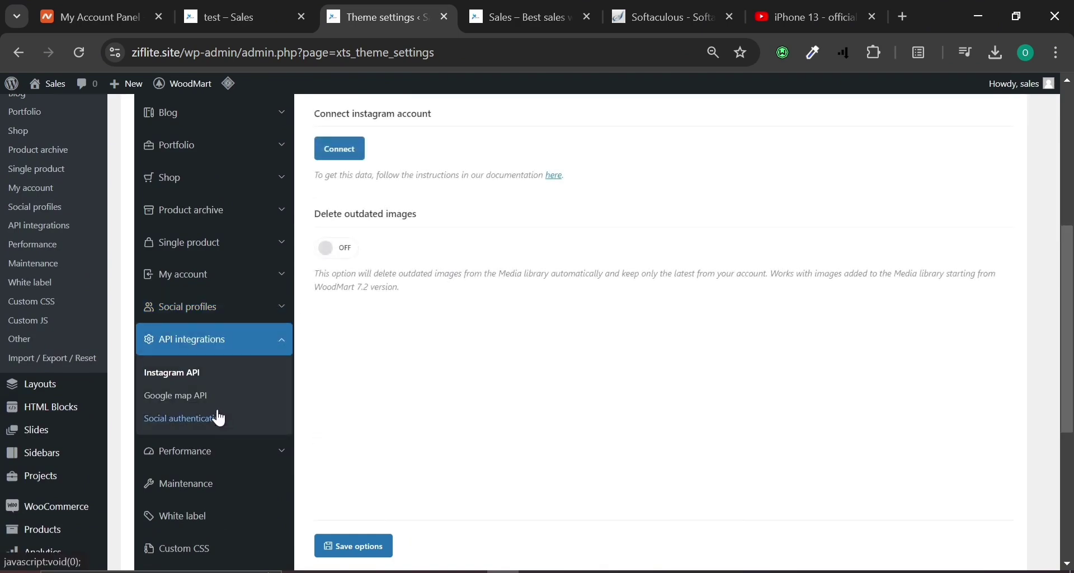
{"action": "left_click", "coordinate": [250, 456]}
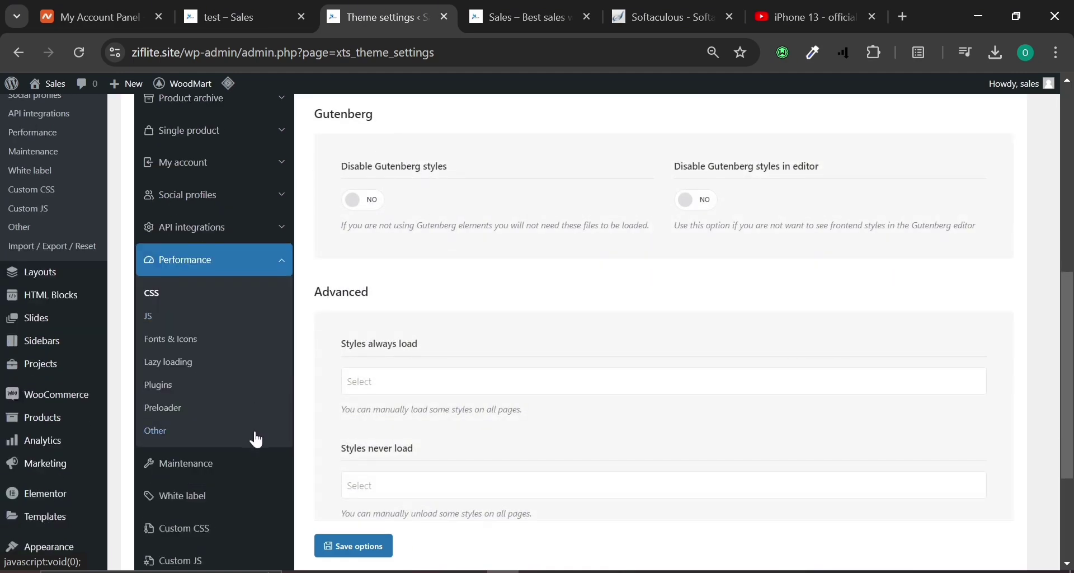
{"action": "scroll", "coordinate": [256, 440], "scroll_direction": "down", "scroll_amount": 2}
{"action": "scroll", "coordinate": [257, 435], "scroll_direction": "up", "scroll_amount": 4}
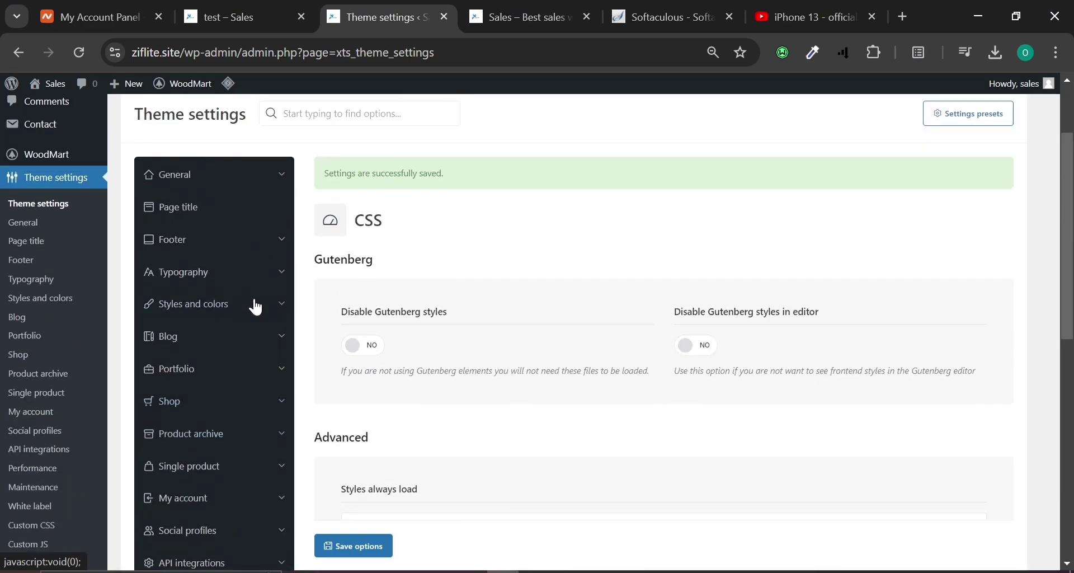
Browse Footer, Styles and colors, Blog, Single product and My account settings, then view the storefront homepage.
{"action": "left_click", "coordinate": [270, 250]}
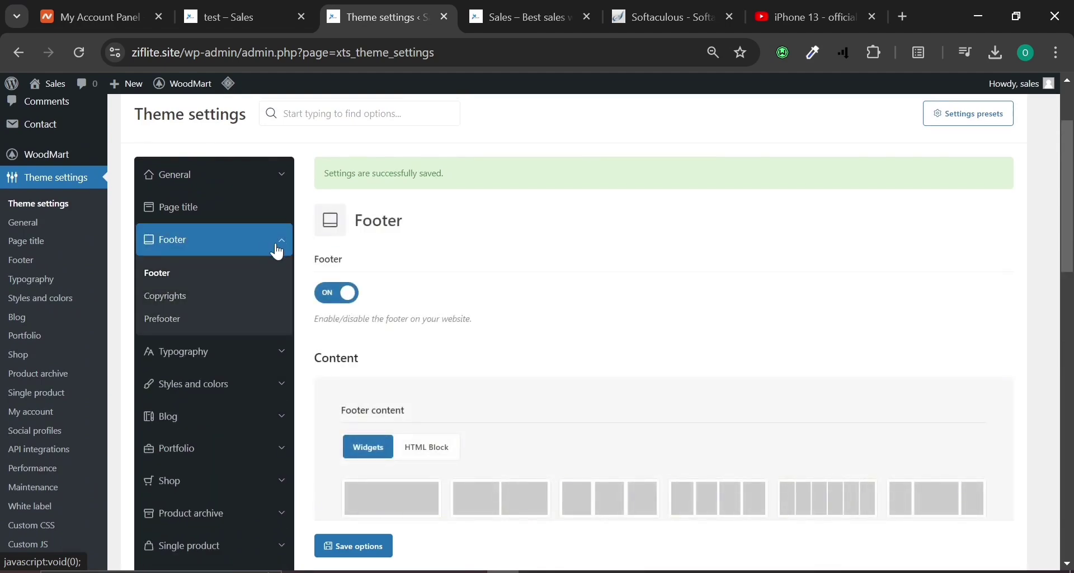
{"action": "left_click", "coordinate": [267, 396]}
{"action": "scroll", "coordinate": [264, 396], "scroll_direction": "up", "scroll_amount": 1}
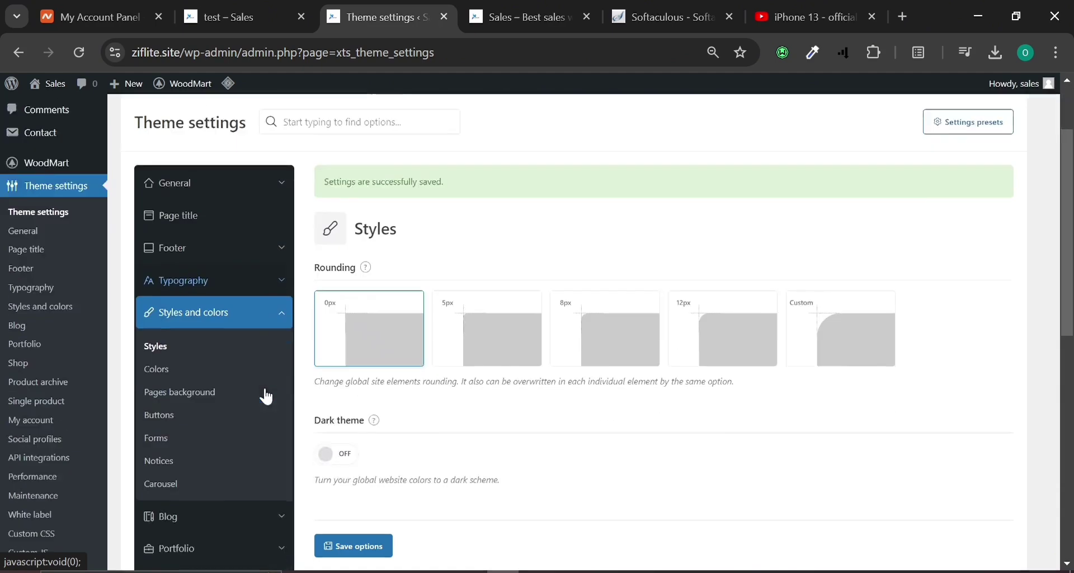
{"action": "scroll", "coordinate": [266, 392], "scroll_direction": "down", "scroll_amount": 3}
{"action": "left_click", "coordinate": [272, 392]}
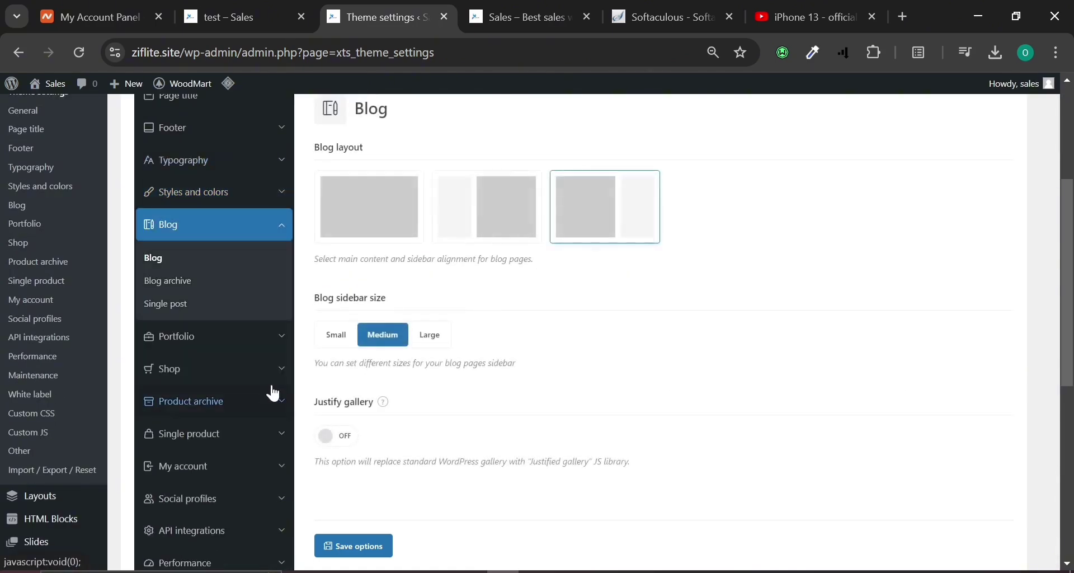
{"action": "scroll", "coordinate": [274, 394], "scroll_direction": "down", "scroll_amount": 2}
{"action": "scroll", "coordinate": [274, 393], "scroll_direction": "down", "scroll_amount": 3}
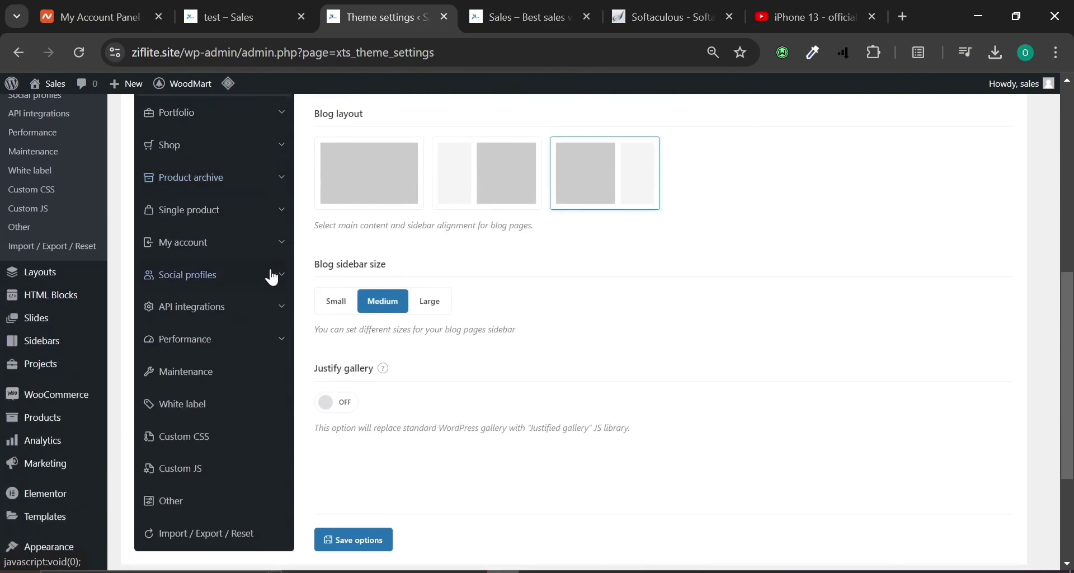
{"action": "left_click", "coordinate": [247, 212]}
{"action": "scroll", "coordinate": [246, 292], "scroll_direction": "down", "scroll_amount": 6}
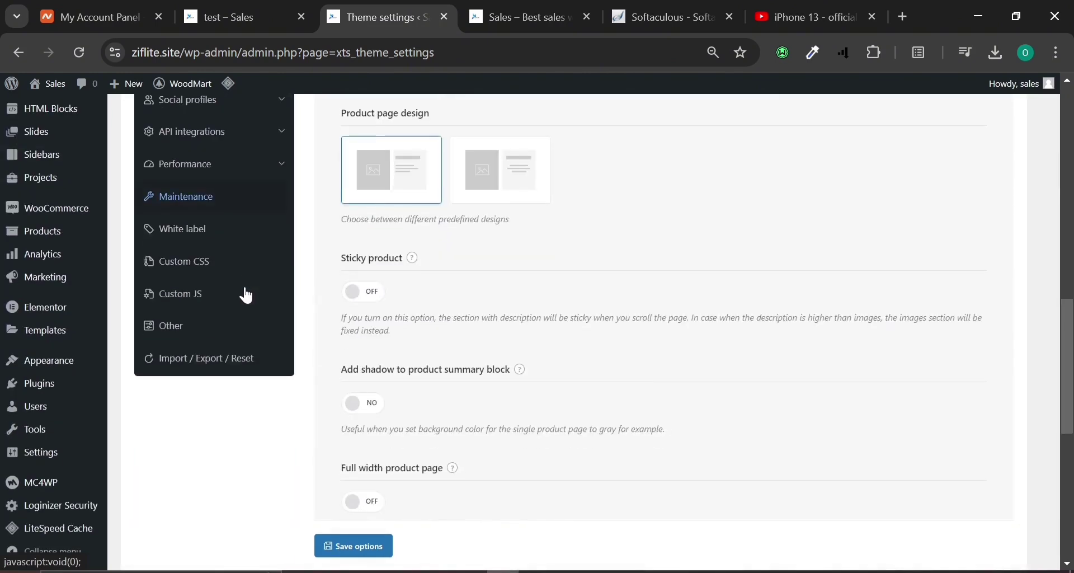
{"action": "scroll", "coordinate": [414, 409], "scroll_direction": "up", "scroll_amount": 4}
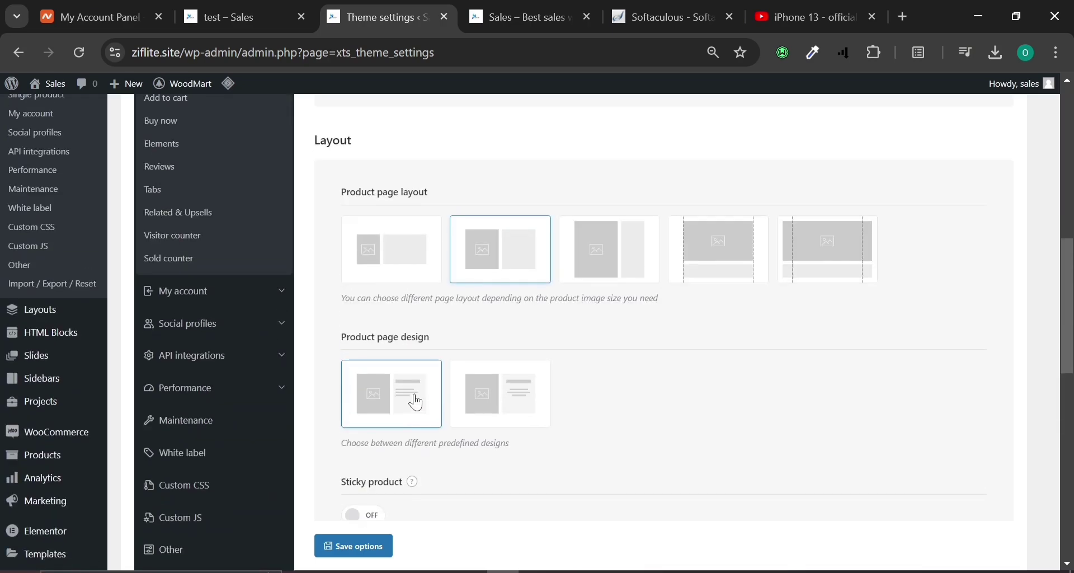
{"action": "left_click", "coordinate": [218, 289]}
{"action": "scroll", "coordinate": [218, 289], "scroll_direction": "up", "scroll_amount": 4}
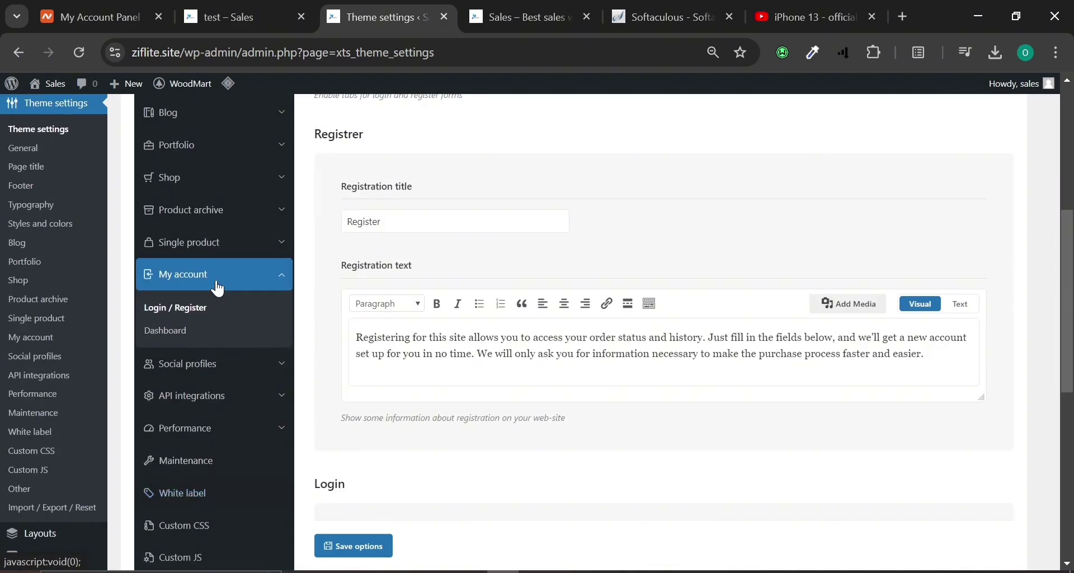
{"action": "scroll", "coordinate": [218, 289], "scroll_direction": "down", "scroll_amount": 4}
{"action": "scroll", "coordinate": [218, 289], "scroll_direction": "down", "scroll_amount": 1}
{"action": "scroll", "coordinate": [217, 285], "scroll_direction": "up", "scroll_amount": 6}
{"action": "scroll", "coordinate": [238, 263], "scroll_direction": "up", "scroll_amount": 4}
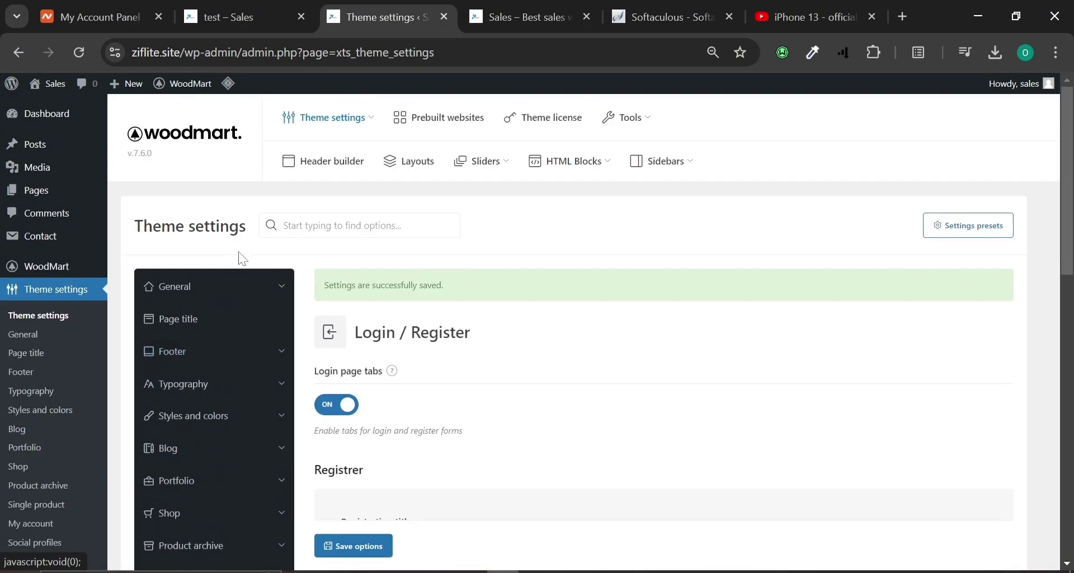
{"action": "scroll", "coordinate": [239, 257], "scroll_direction": "down", "scroll_amount": 6}
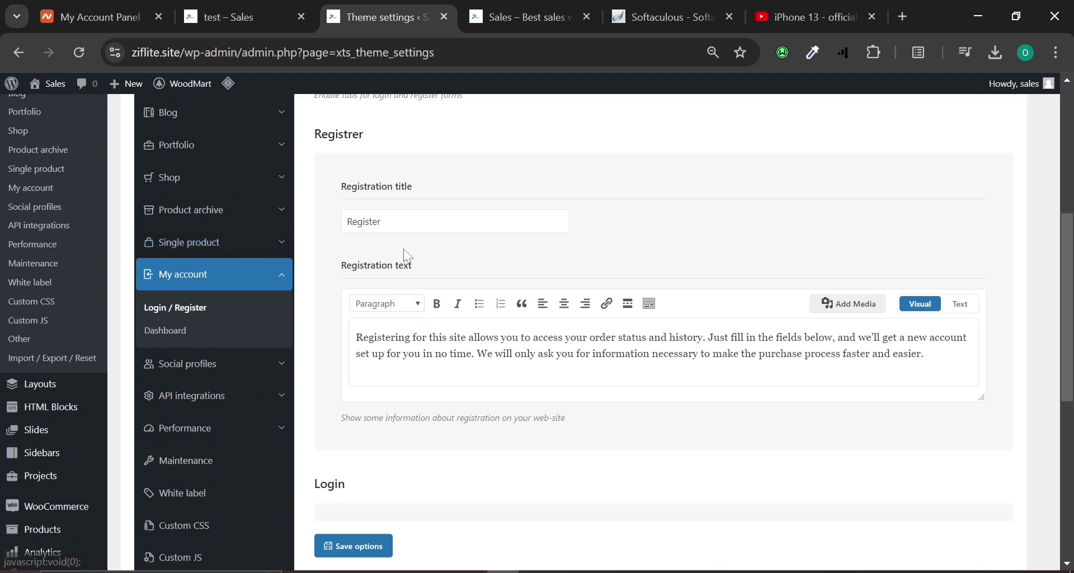
{"action": "left_click", "coordinate": [531, 10]}
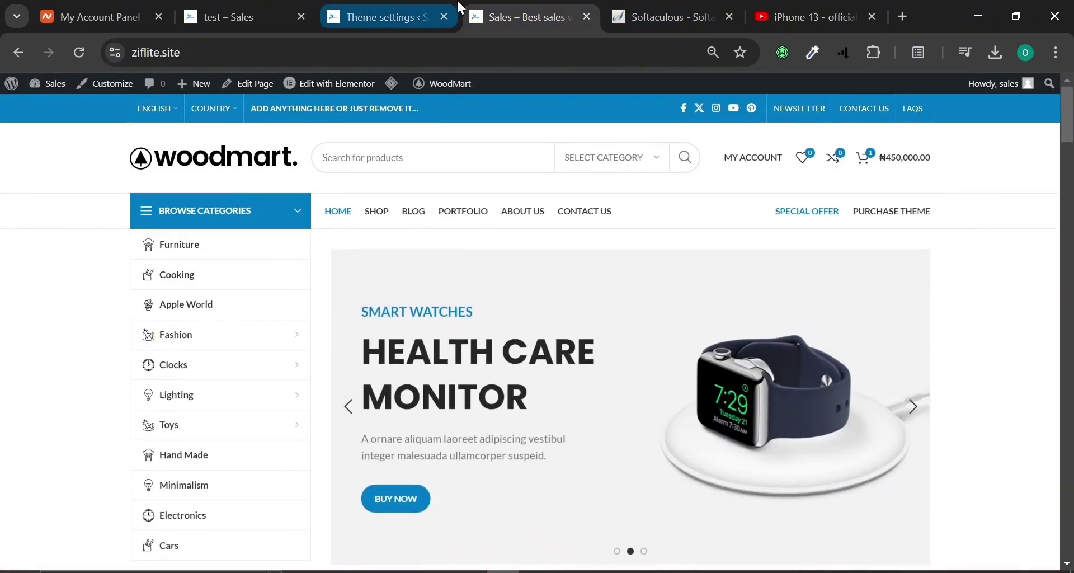
Close theme settings, preview the '50% Off' test block, then view Softaculous's install confirmation.
{"action": "middle_click", "coordinate": [458, 6]}
{"action": "left_click", "coordinate": [520, 8]}
{"action": "left_click", "coordinate": [251, 7]}
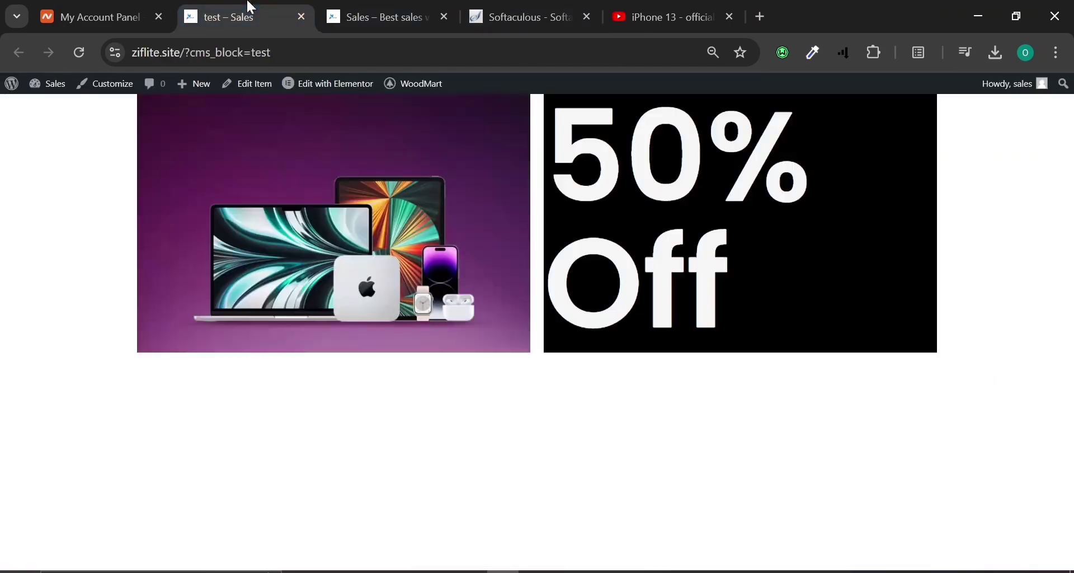
{"action": "left_click", "coordinate": [427, 6]}
{"action": "left_click", "coordinate": [487, 6]}
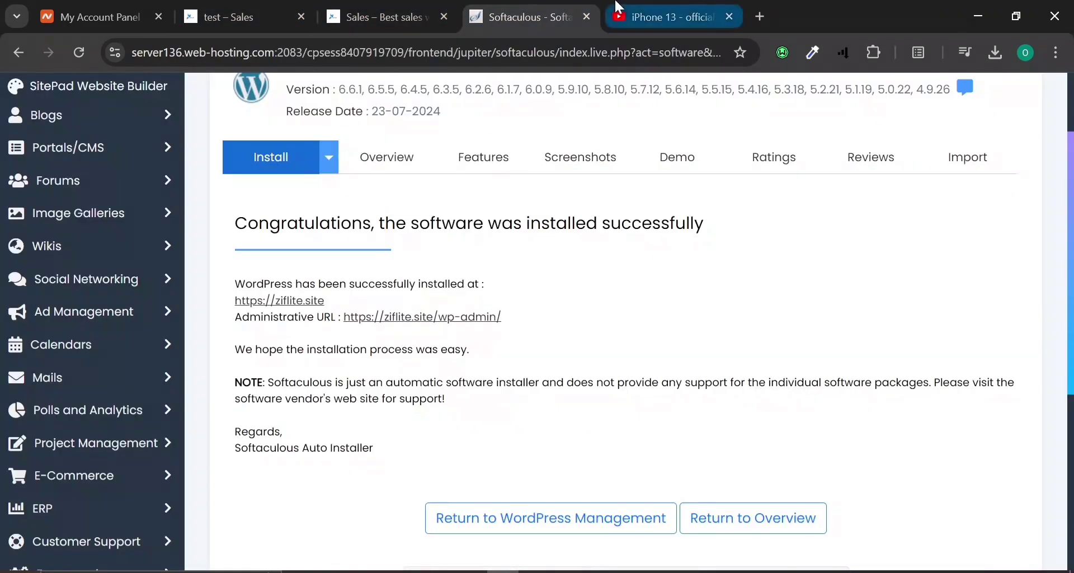
{"action": "mouse_move", "coordinate": [600, 571]}
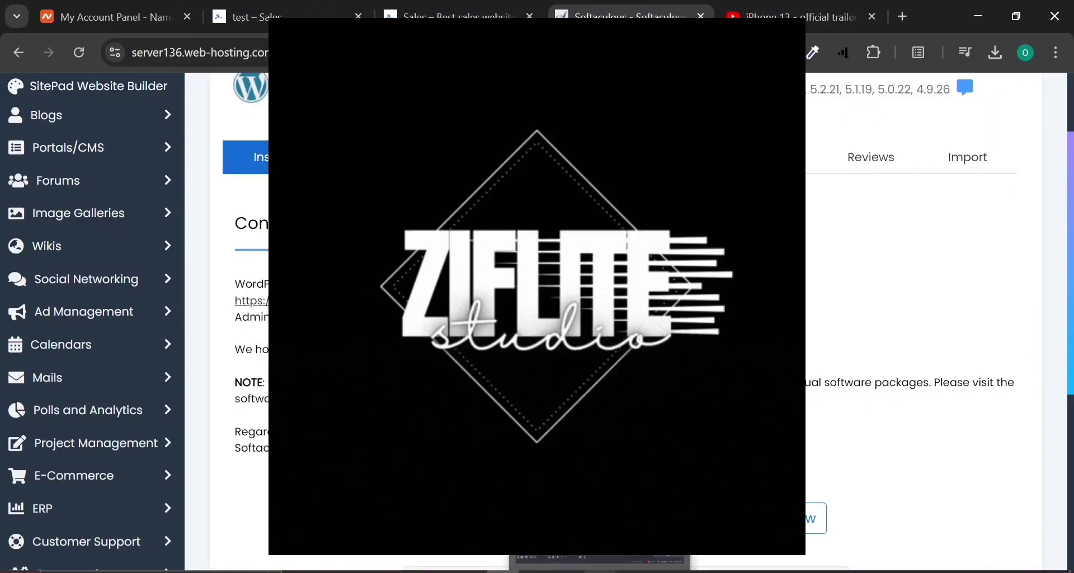